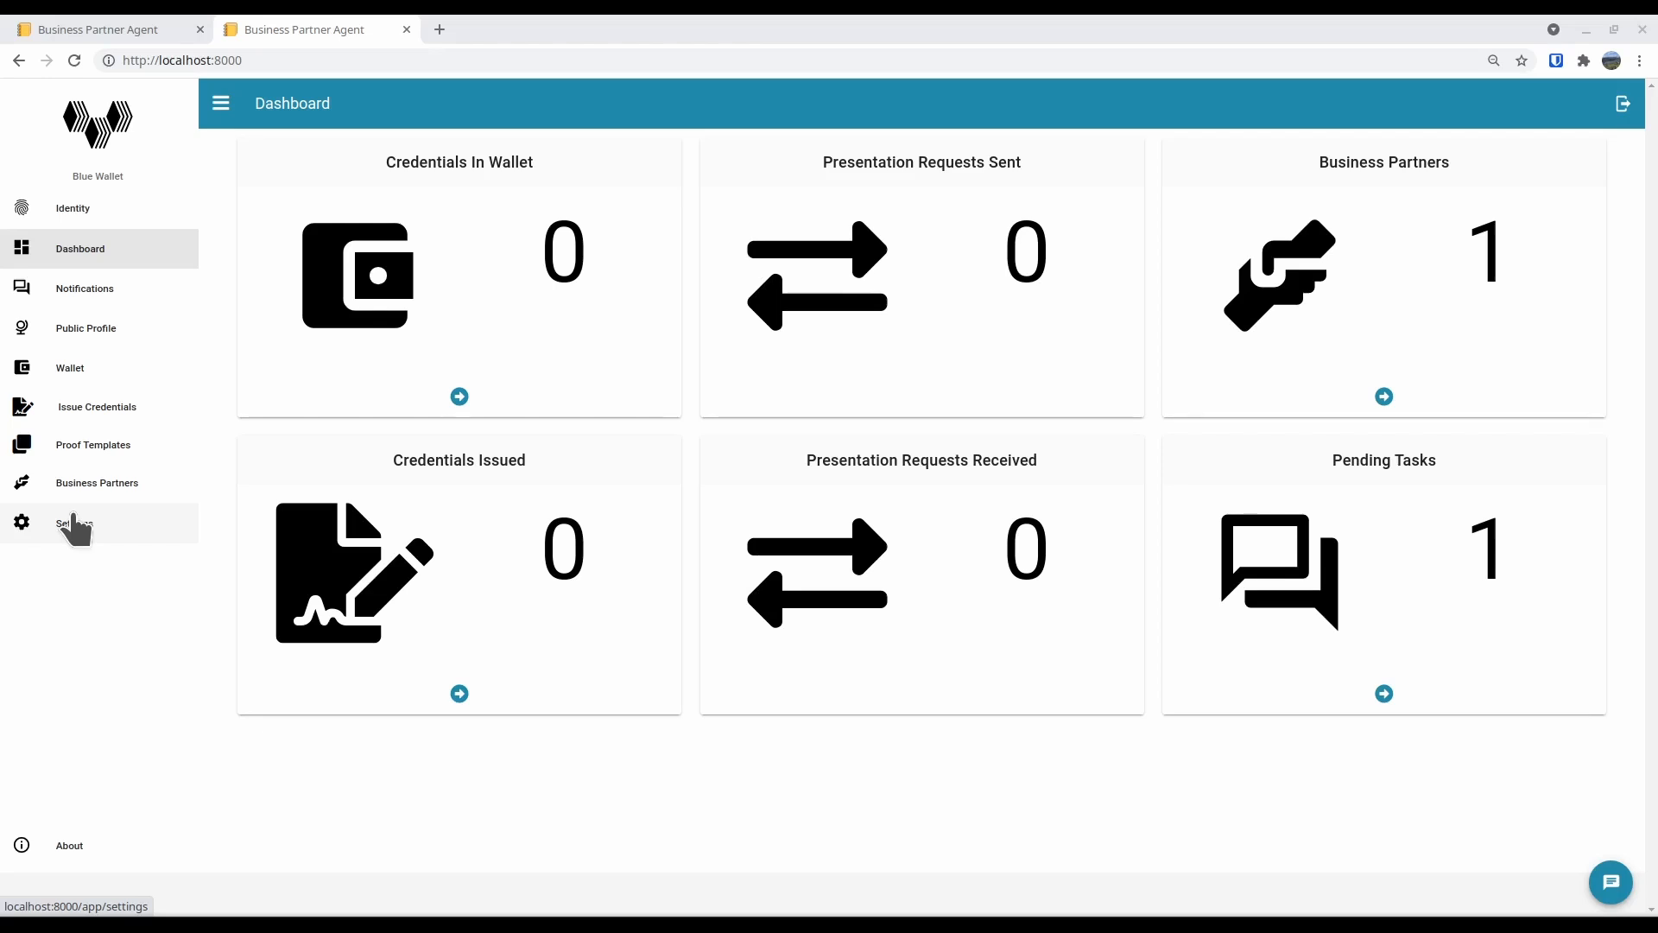
left_click(76, 30)
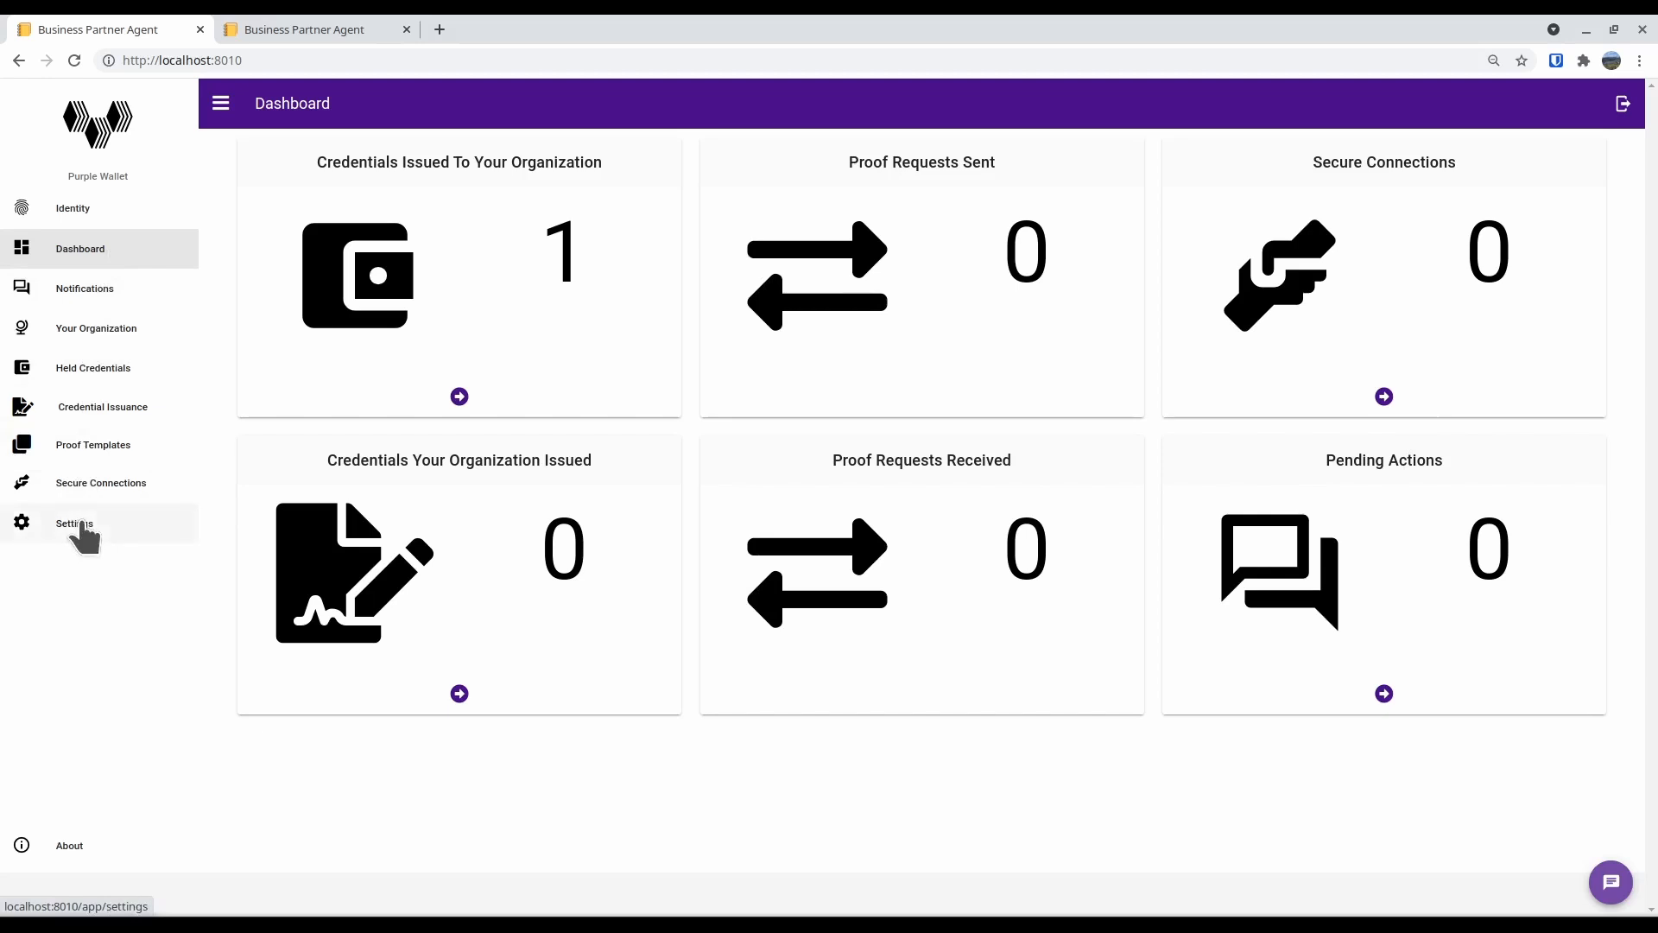
left_click(797, 929)
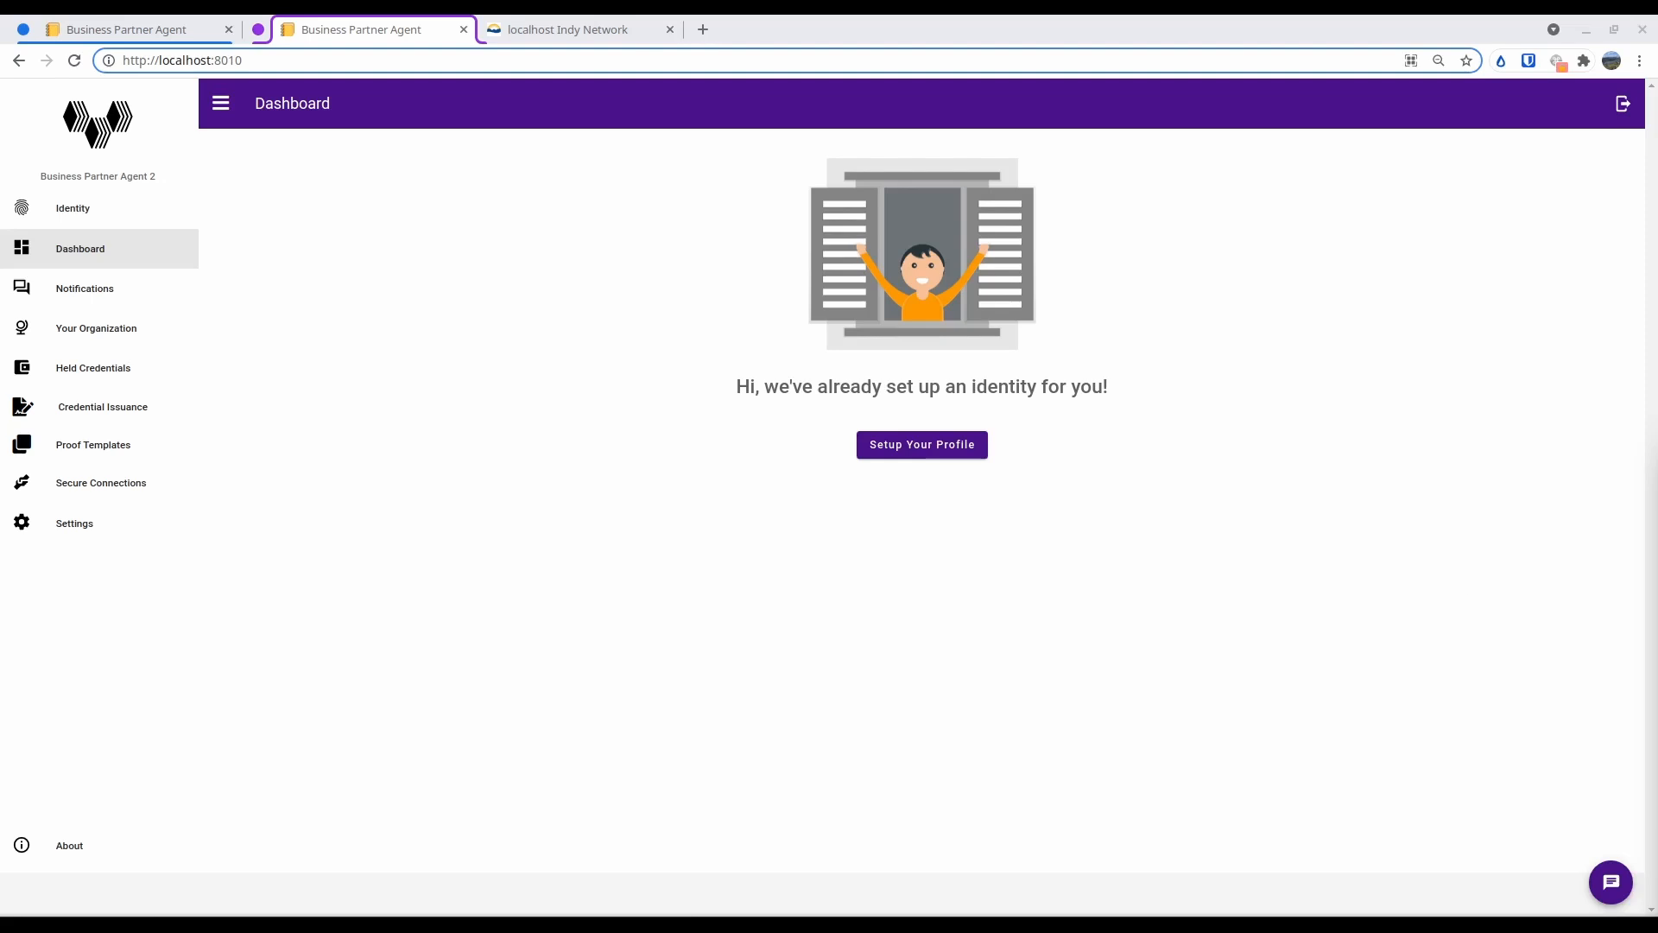
Open the secure connections of Business Partner Agent 2 and start adding a new connection by DID
left_click(119, 486)
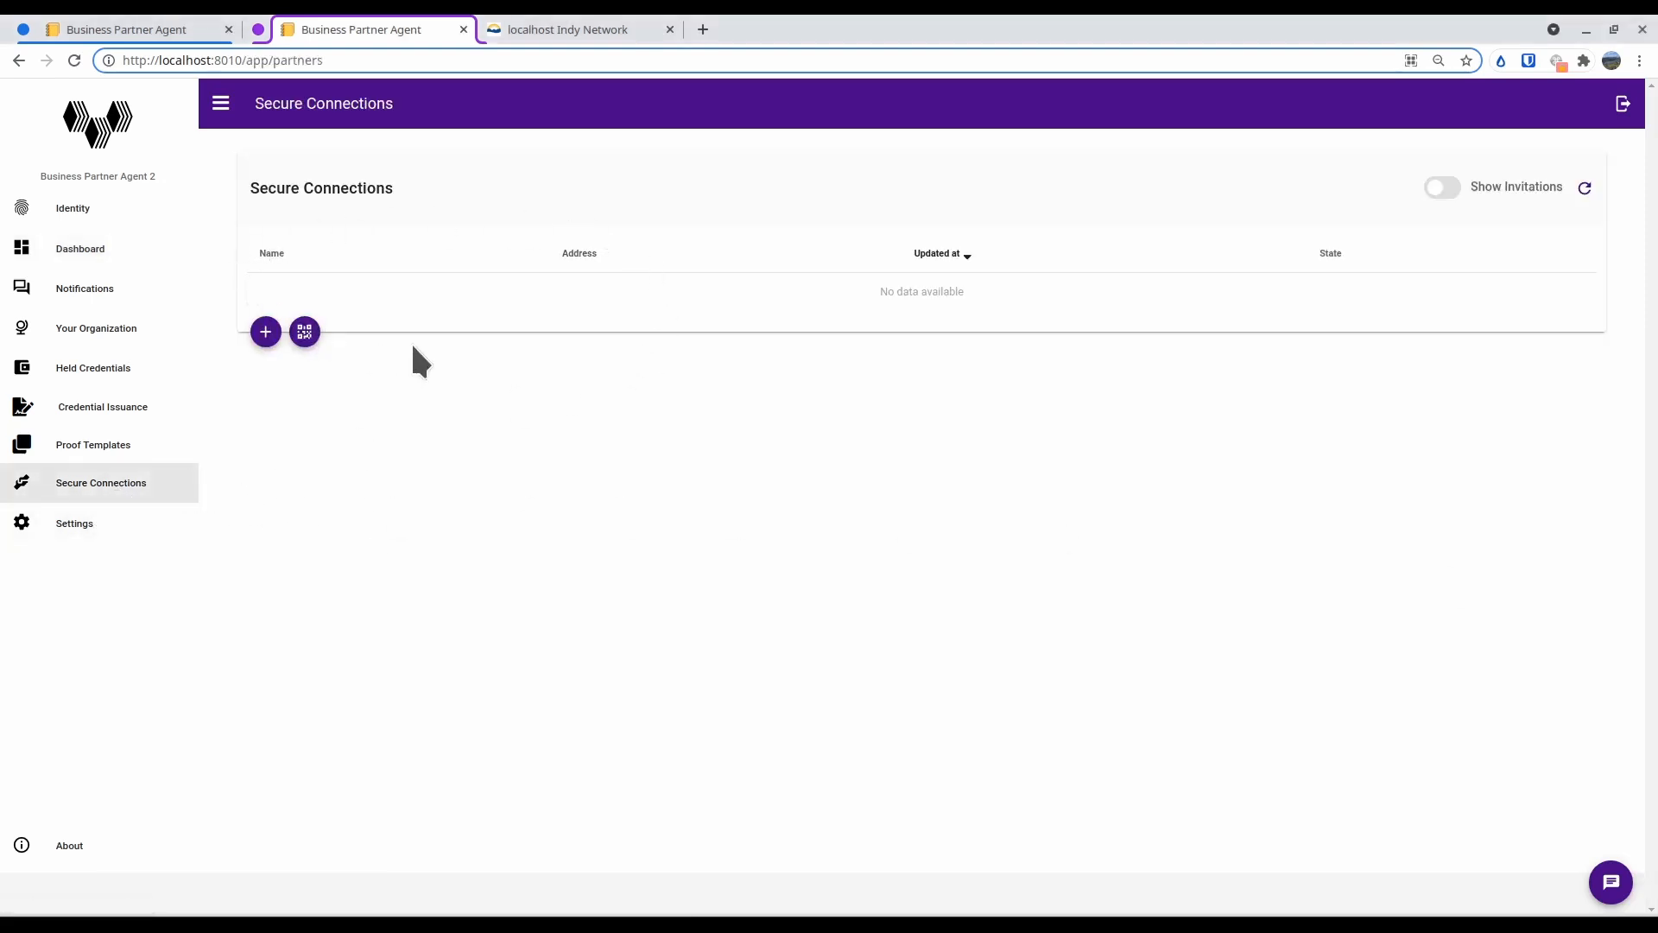
left_click(124, 26)
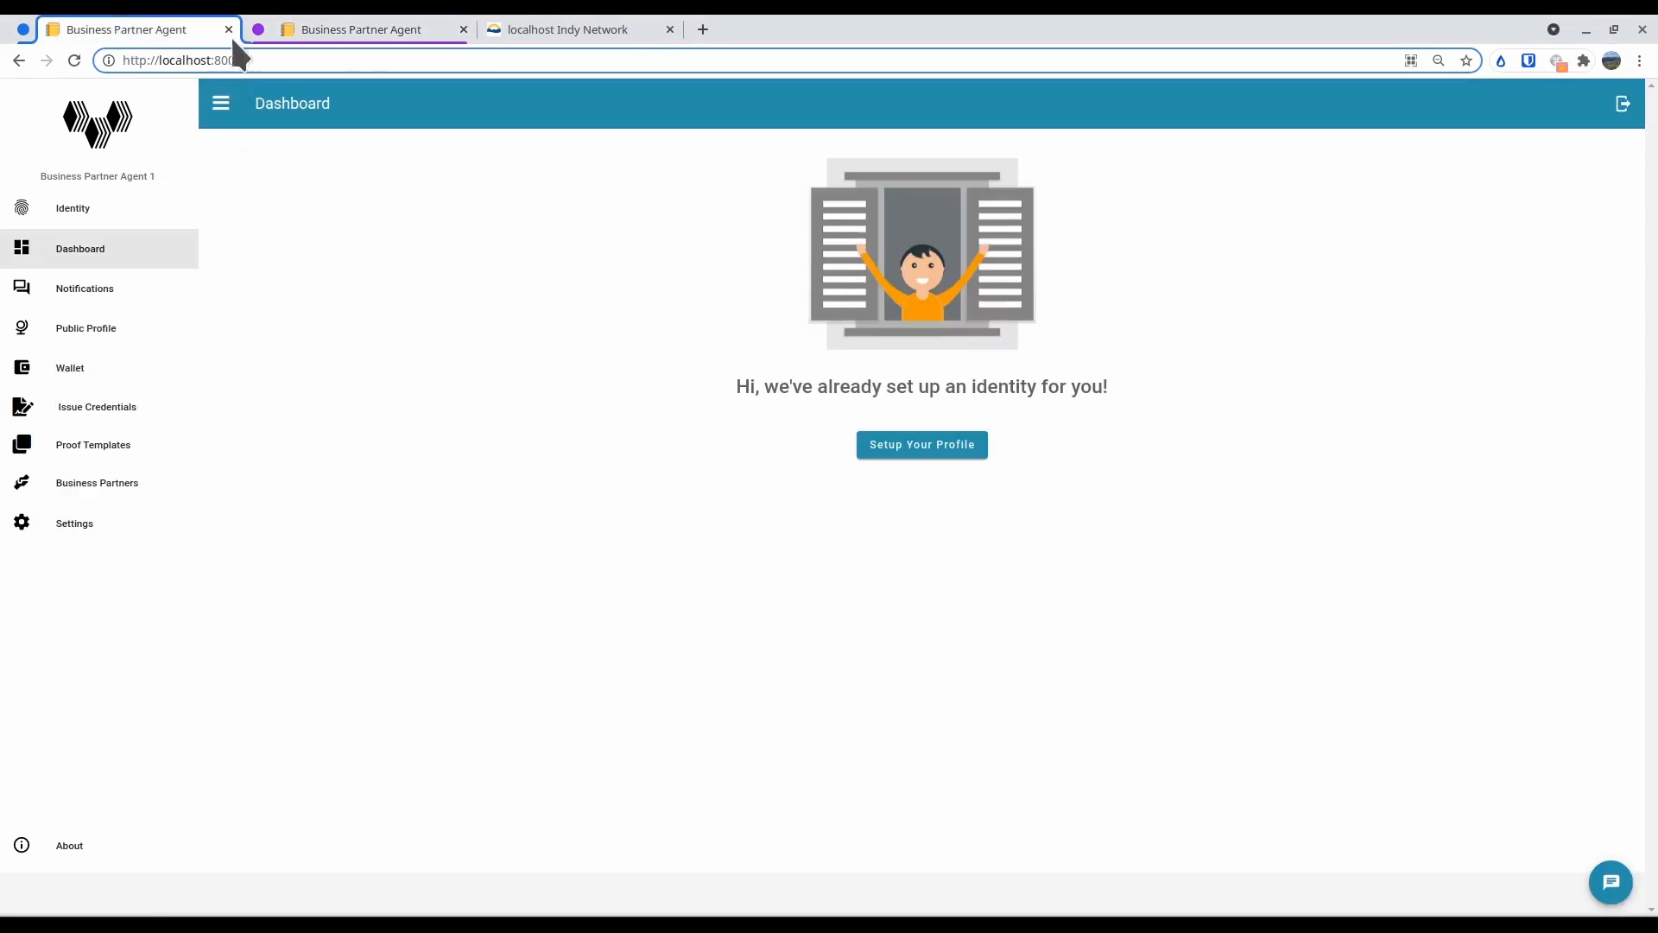
left_click(370, 26)
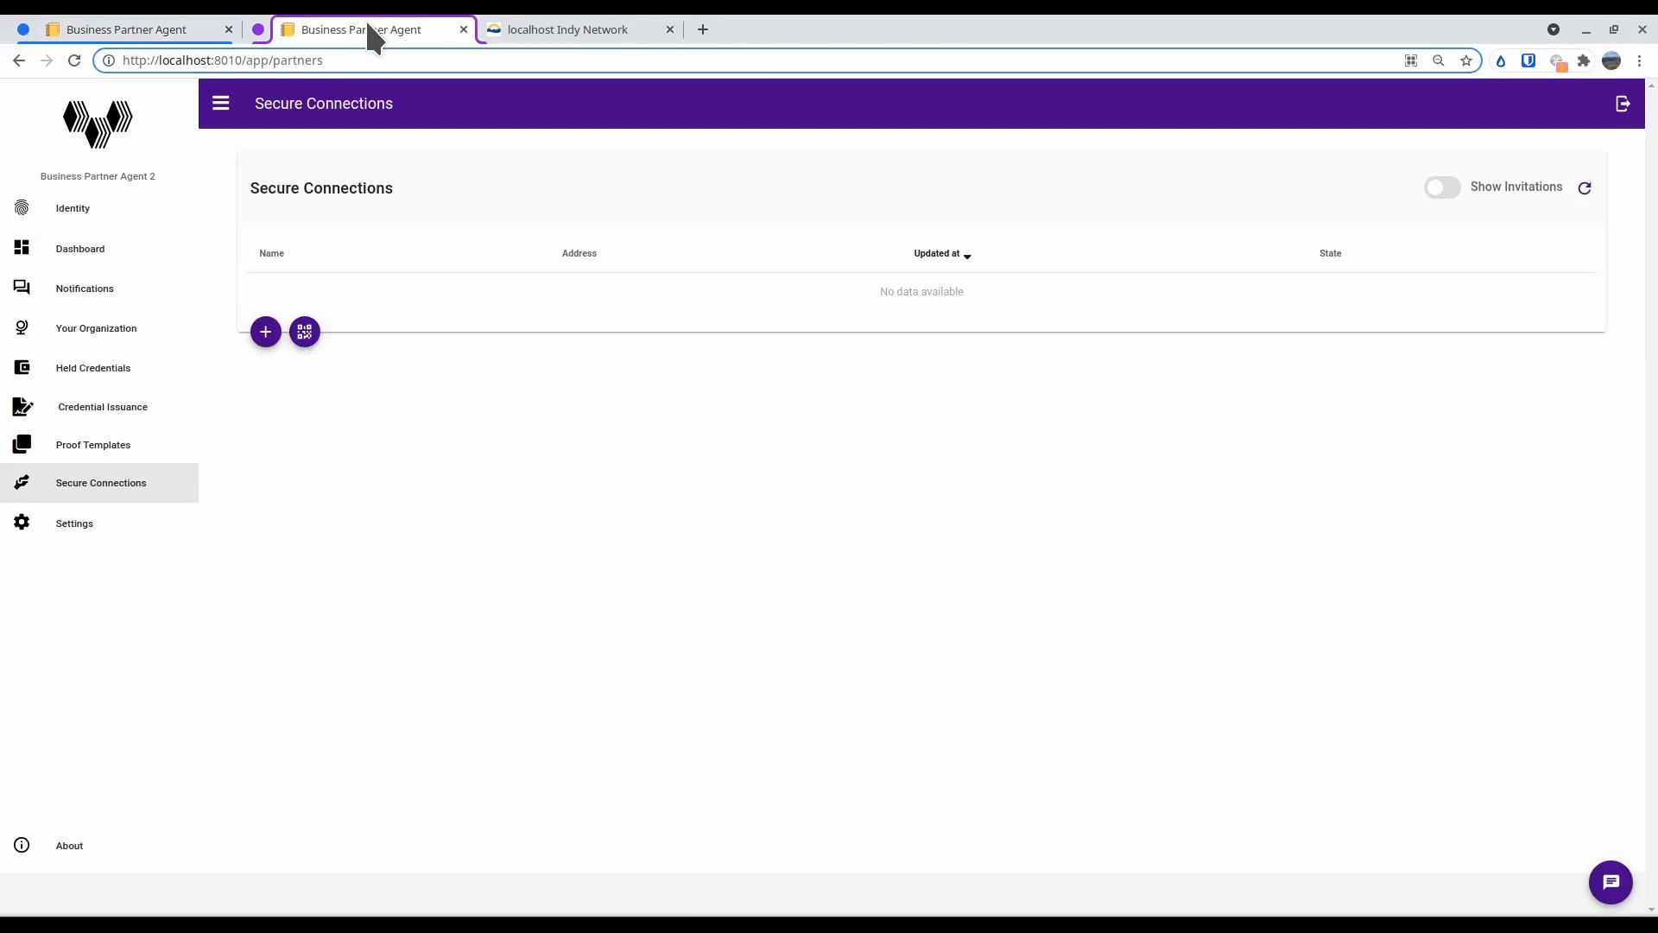
left_click(266, 335)
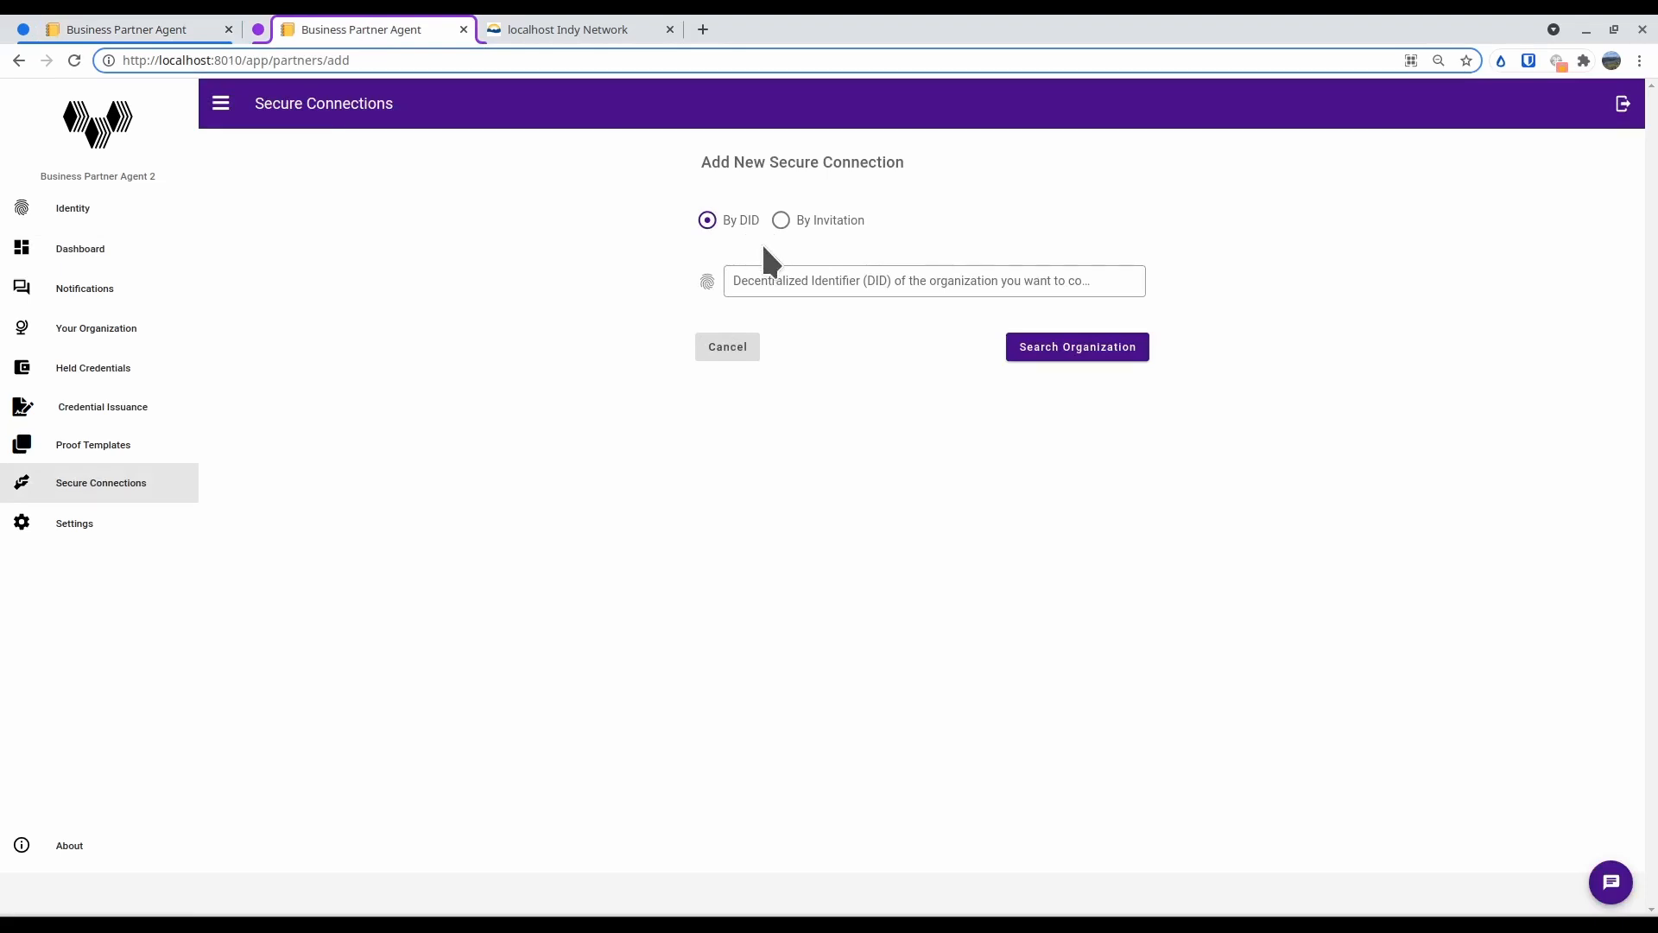
Switch to Business Partner Agent 1 and copy its wallet DID from the settings
left_click(136, 33)
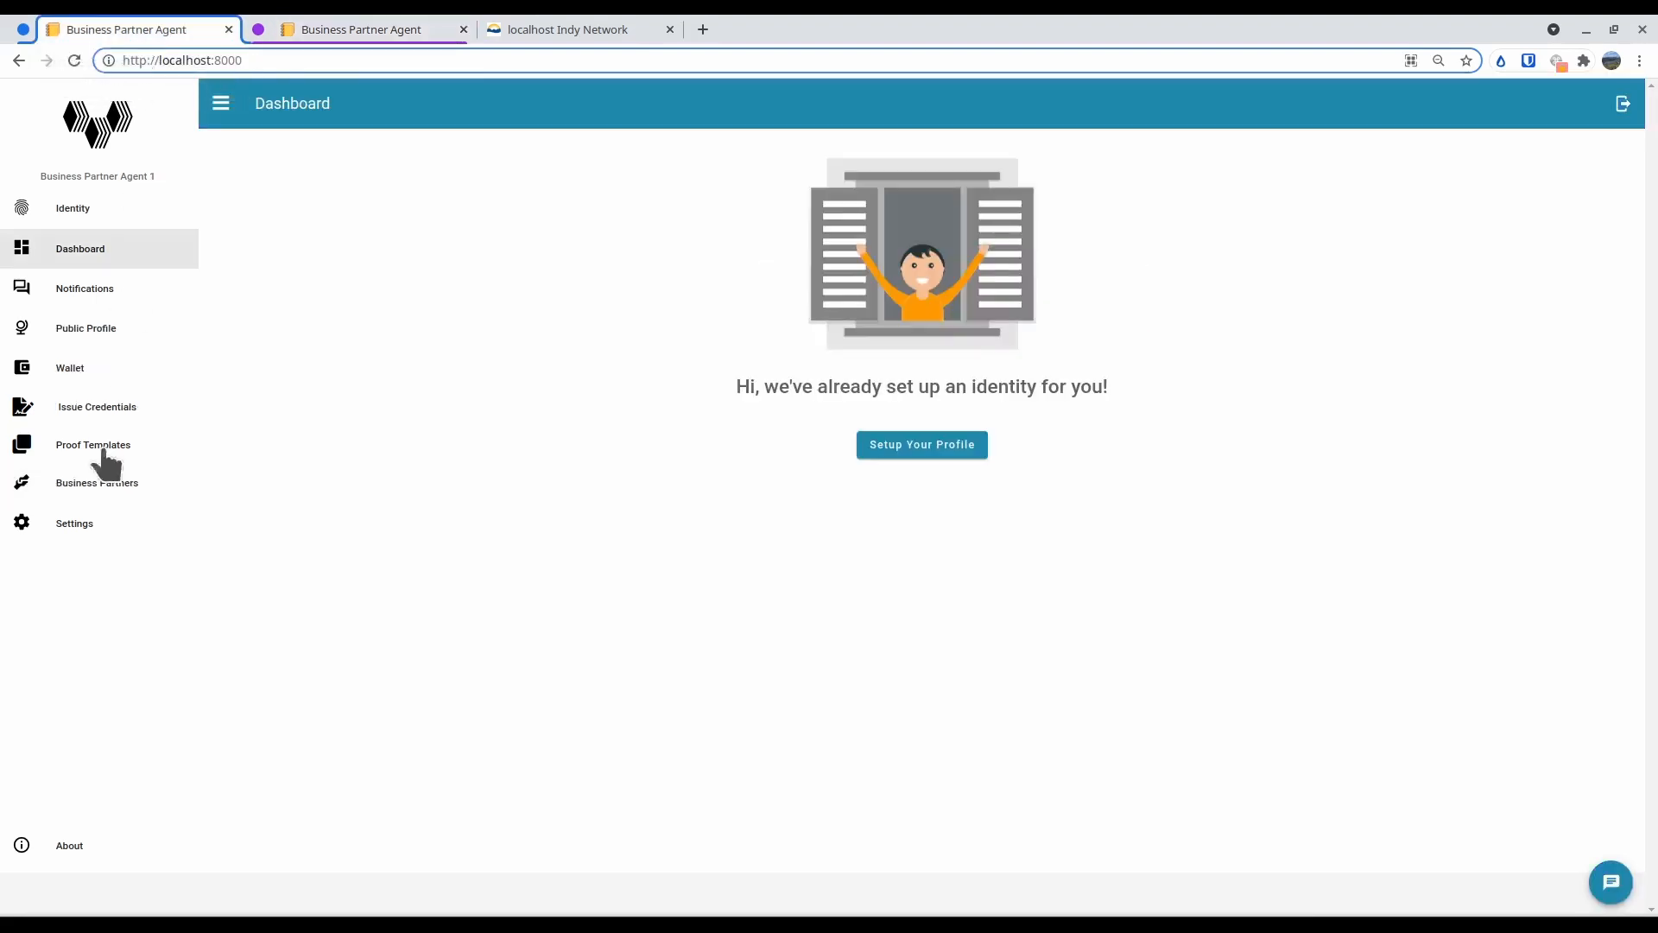
left_click(69, 527)
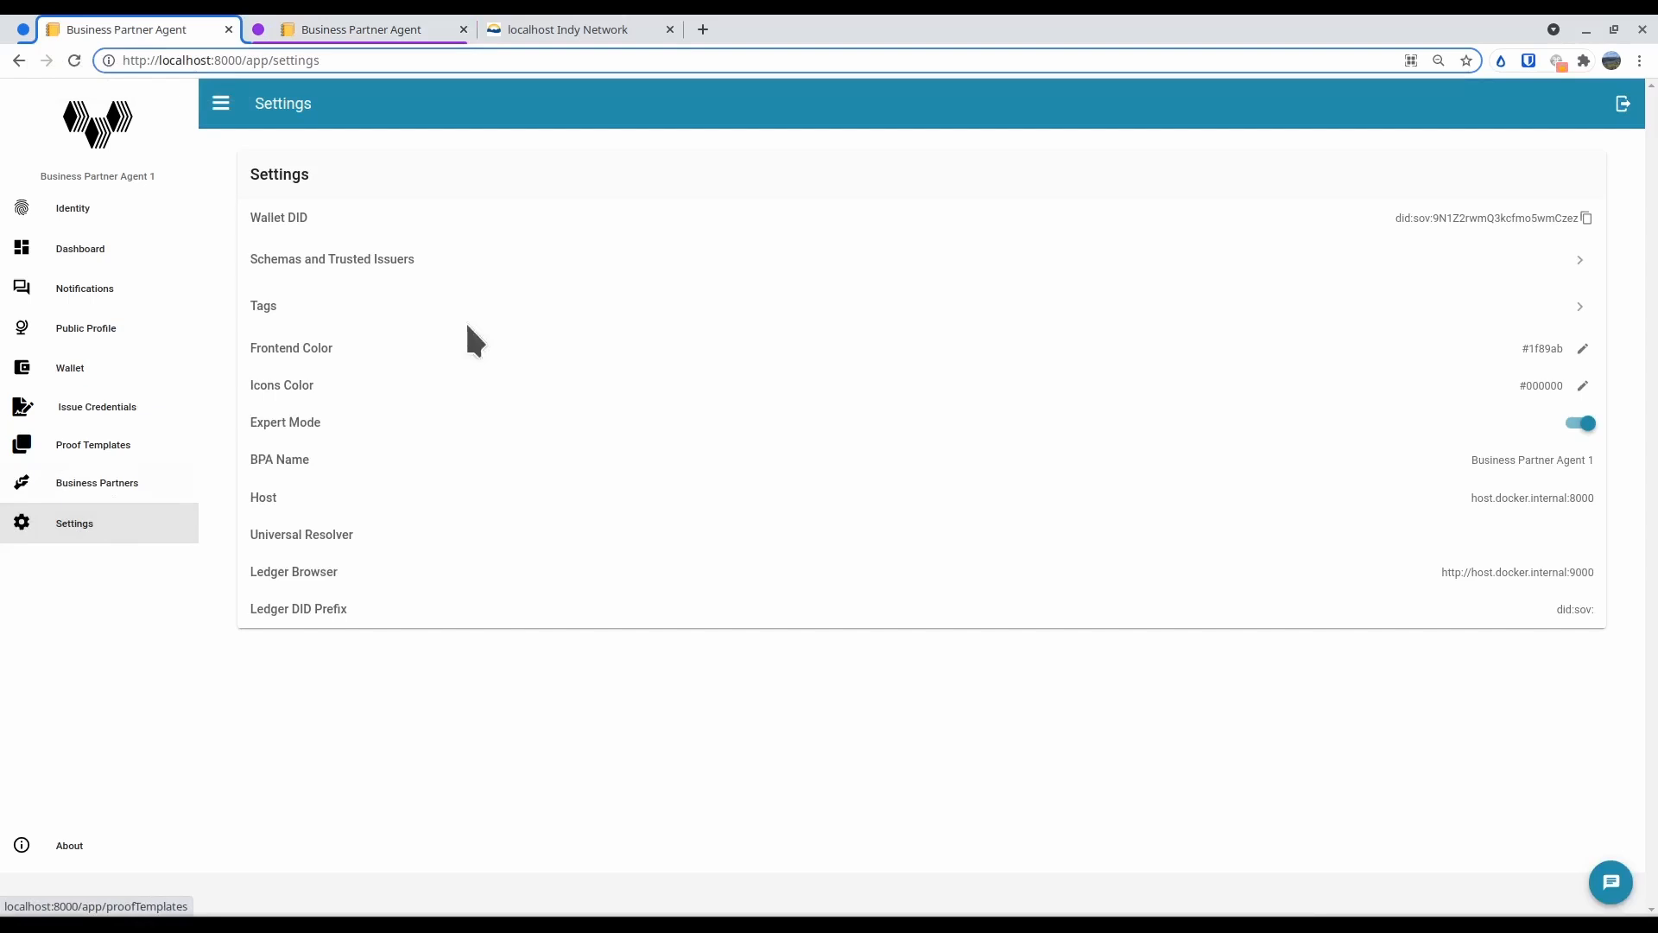
left_click(1587, 217)
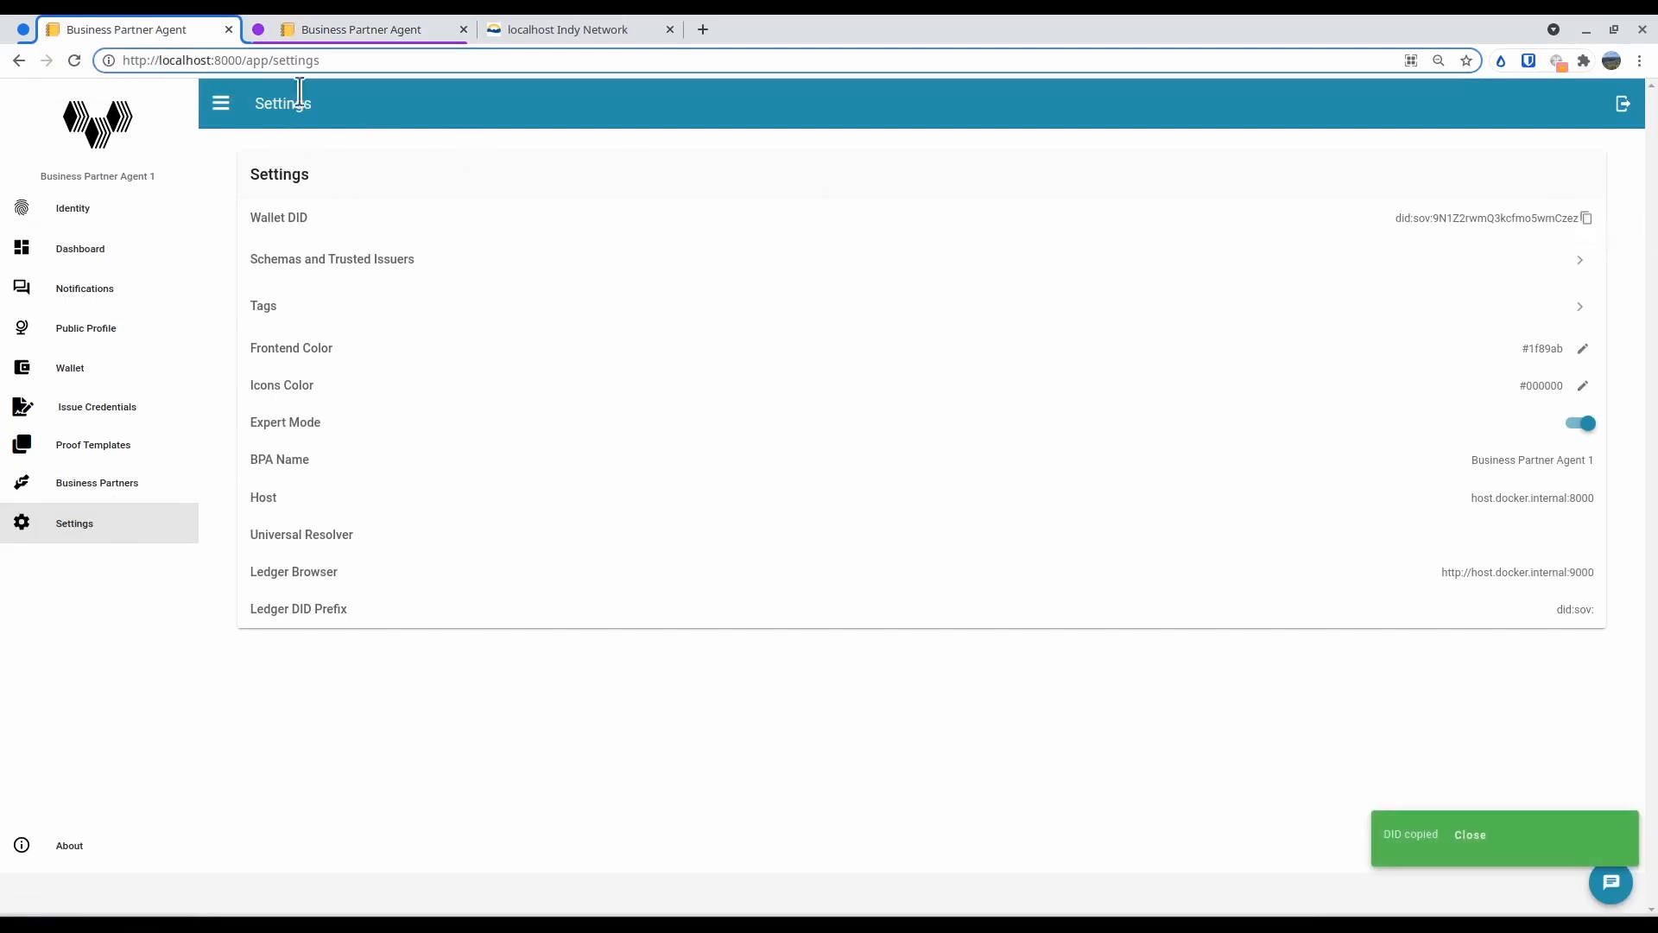
Return to Business Partner Agent 2, enter the copied DID for the new connection and search for the organization
left_click(314, 31)
left_click(770, 271)
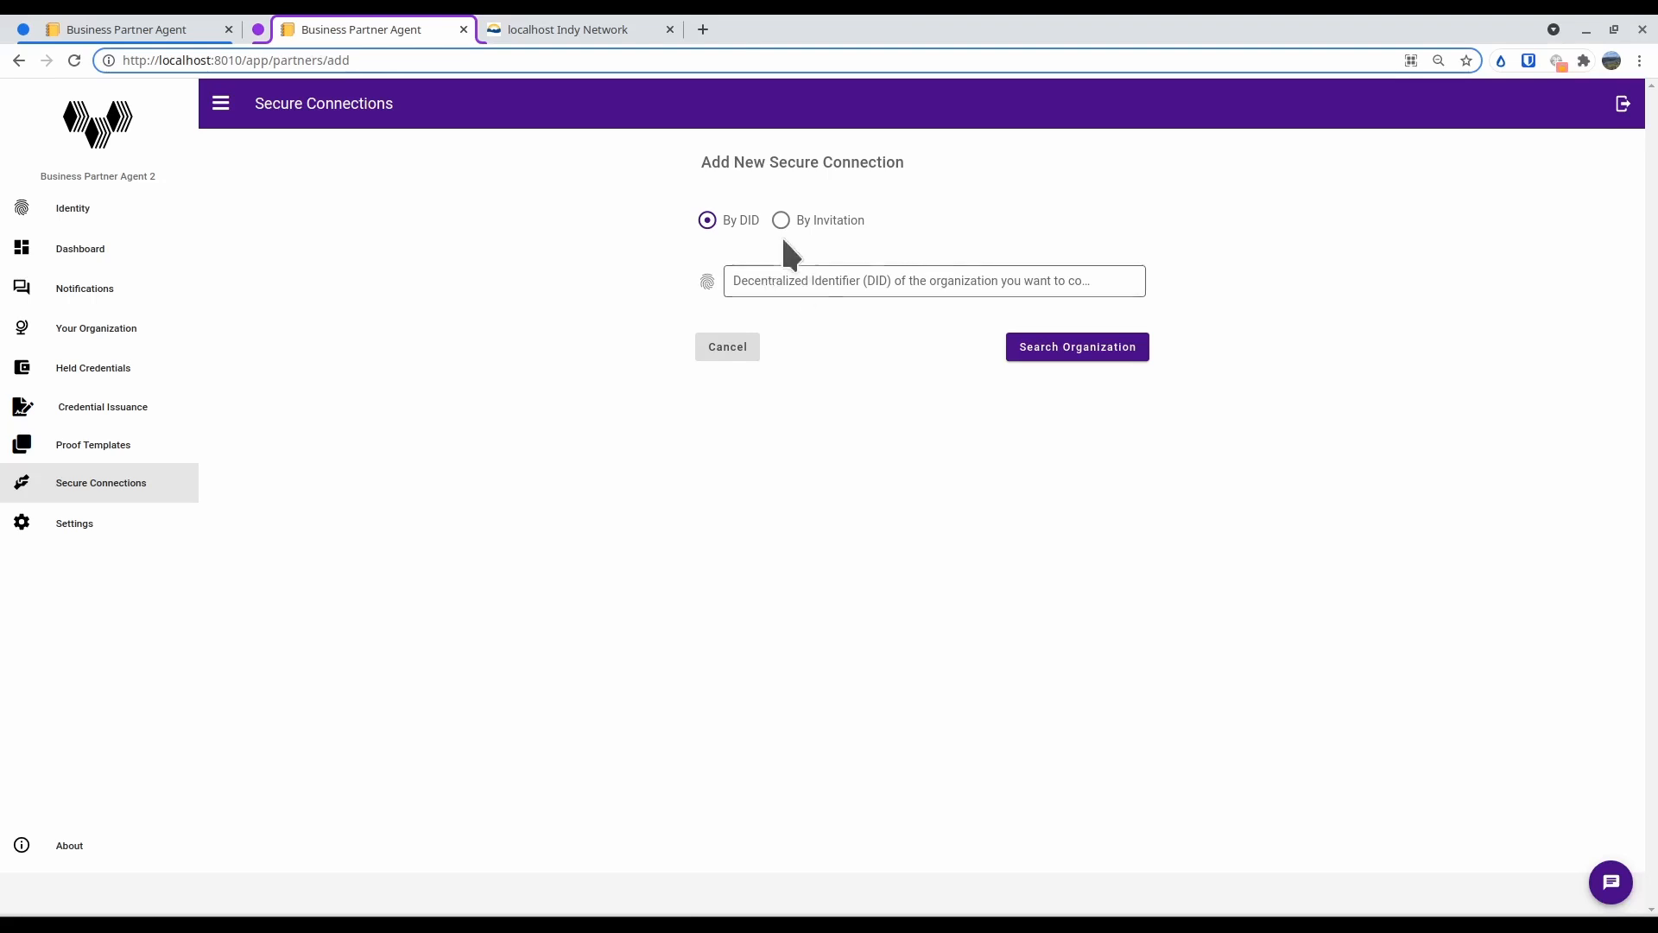
left_click(795, 291)
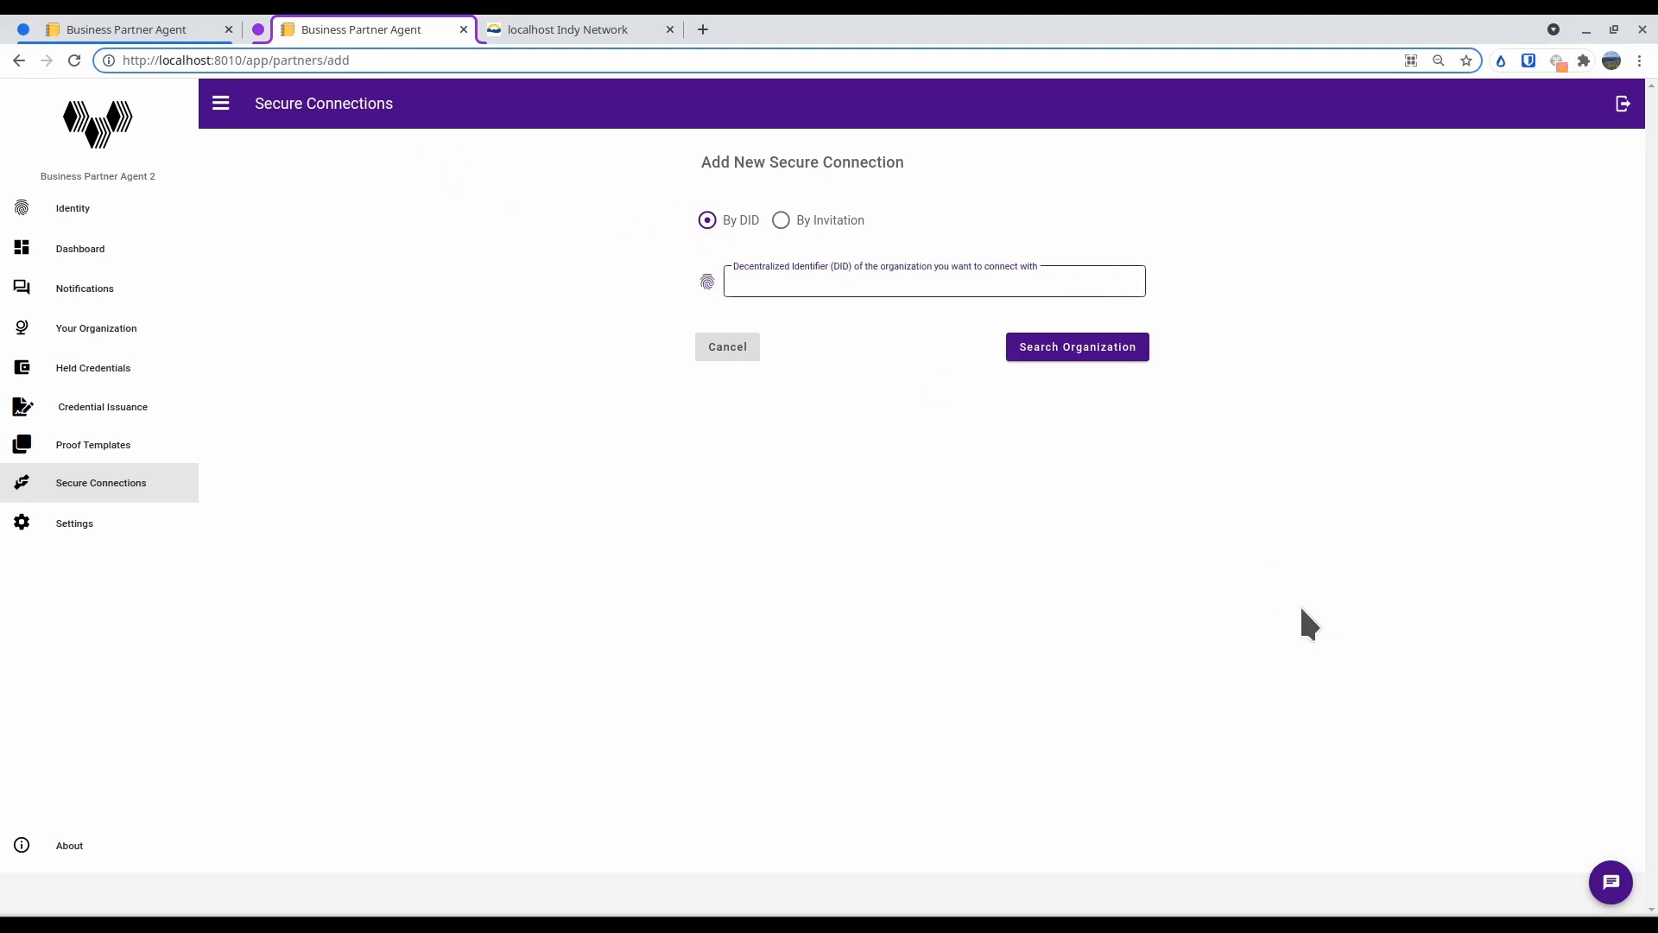
key("ctrl+v")
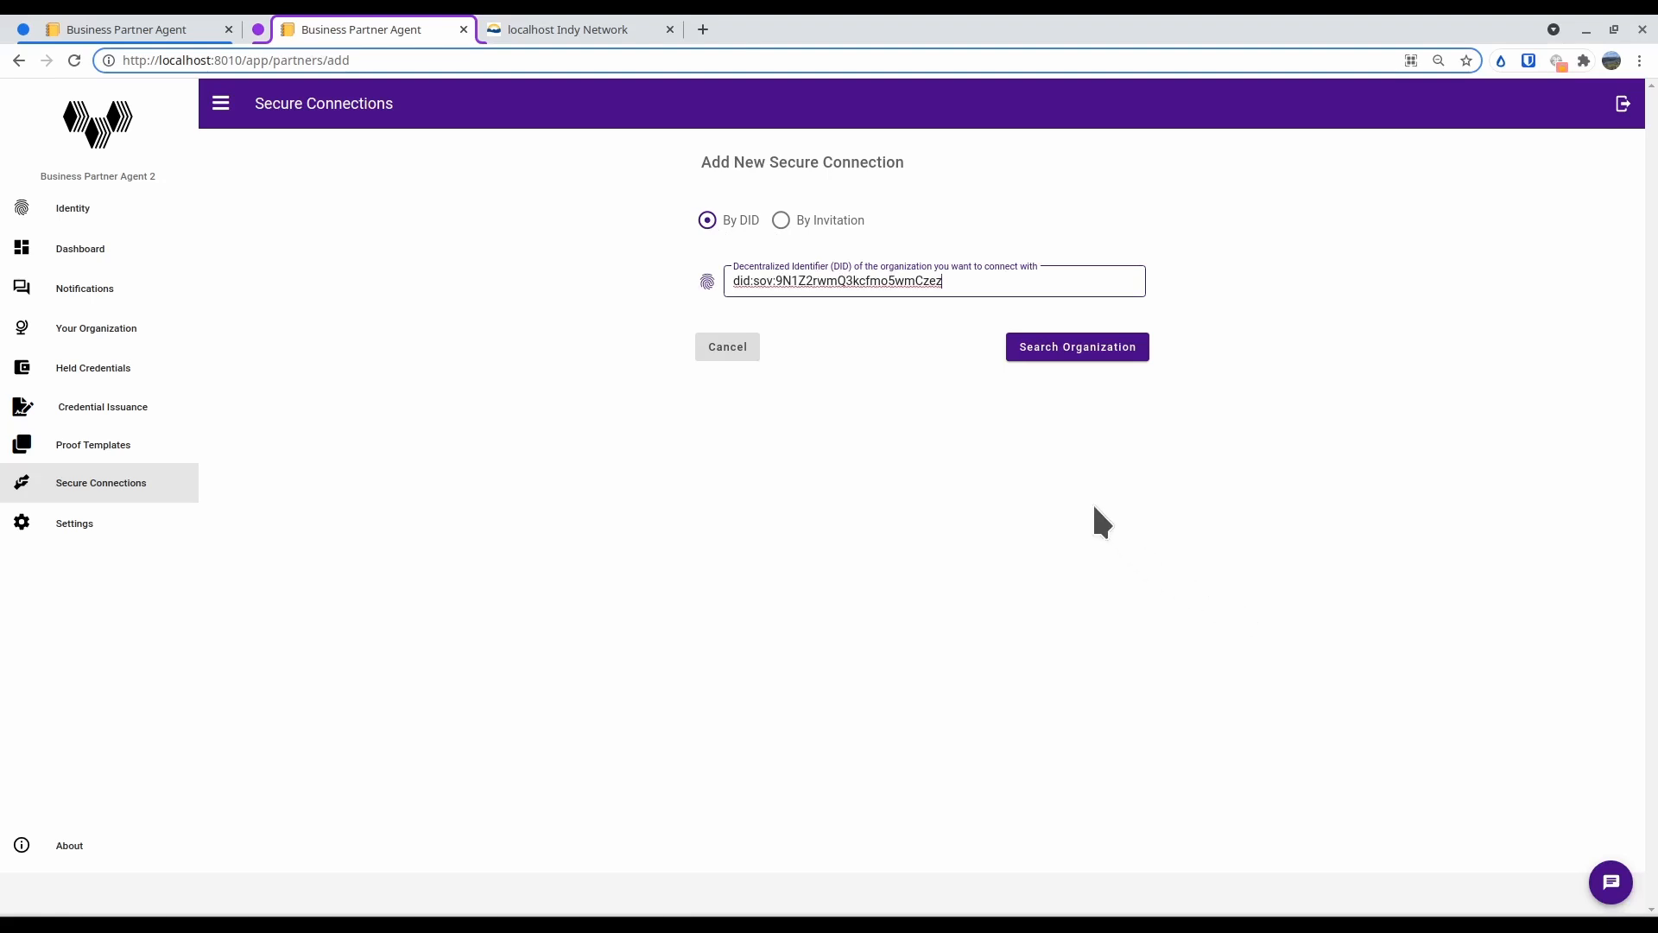
left_click(1071, 354)
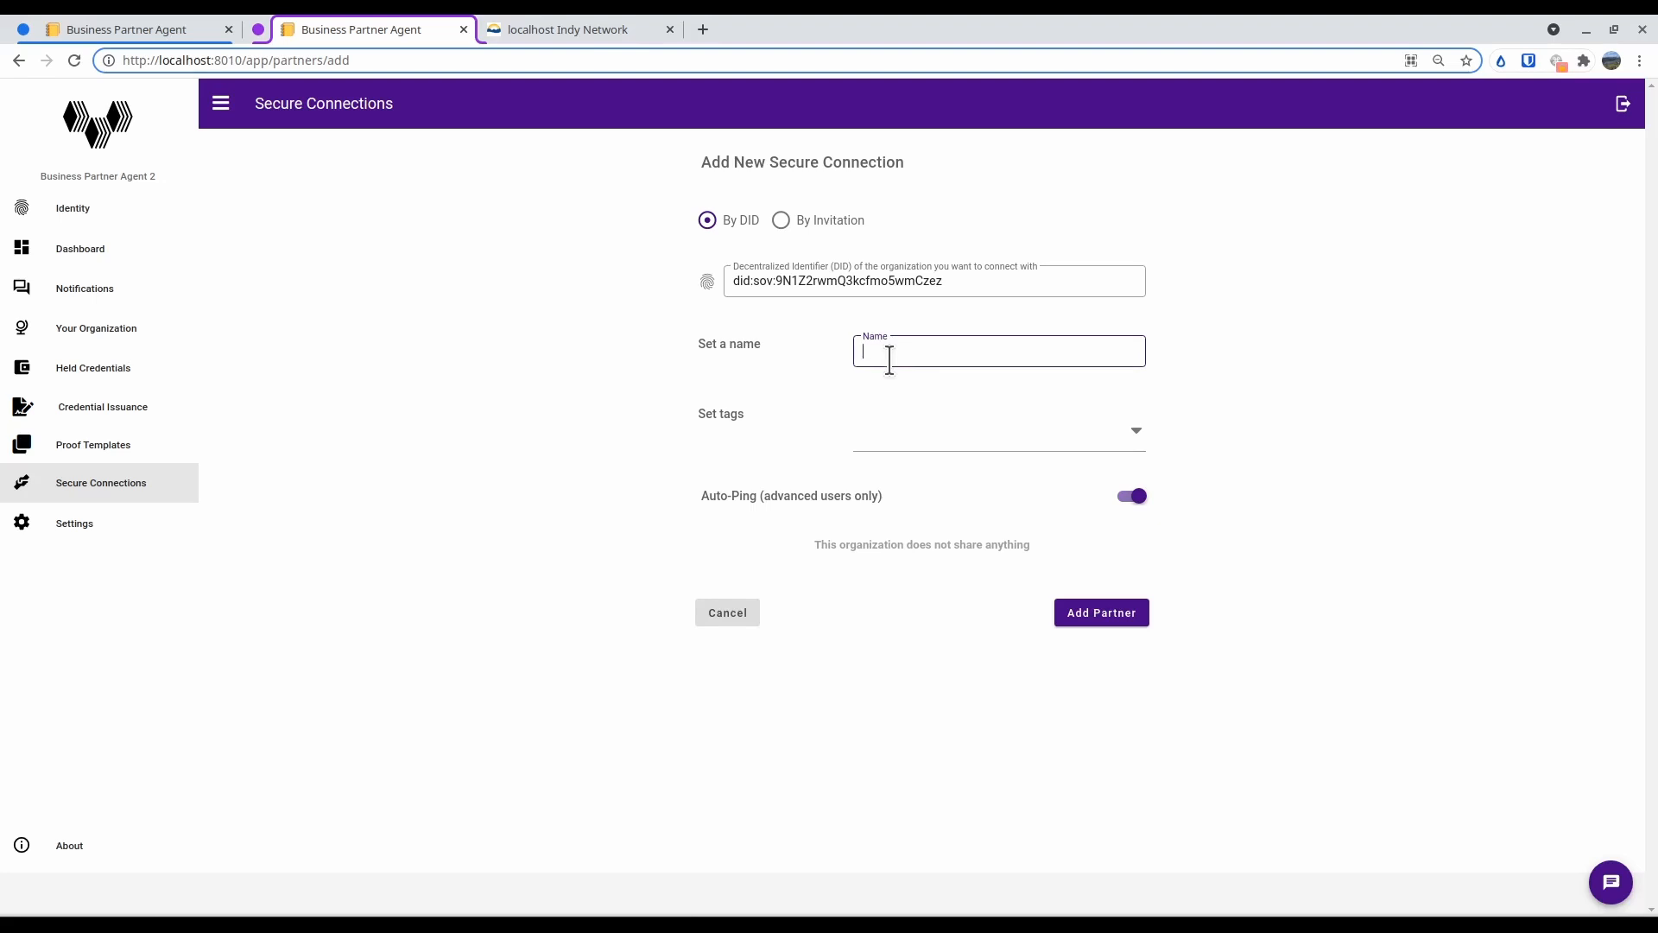
Name the found organization "Blue Wallet" and add it as a partner
type("BlueWallet")
left_click(1096, 620)
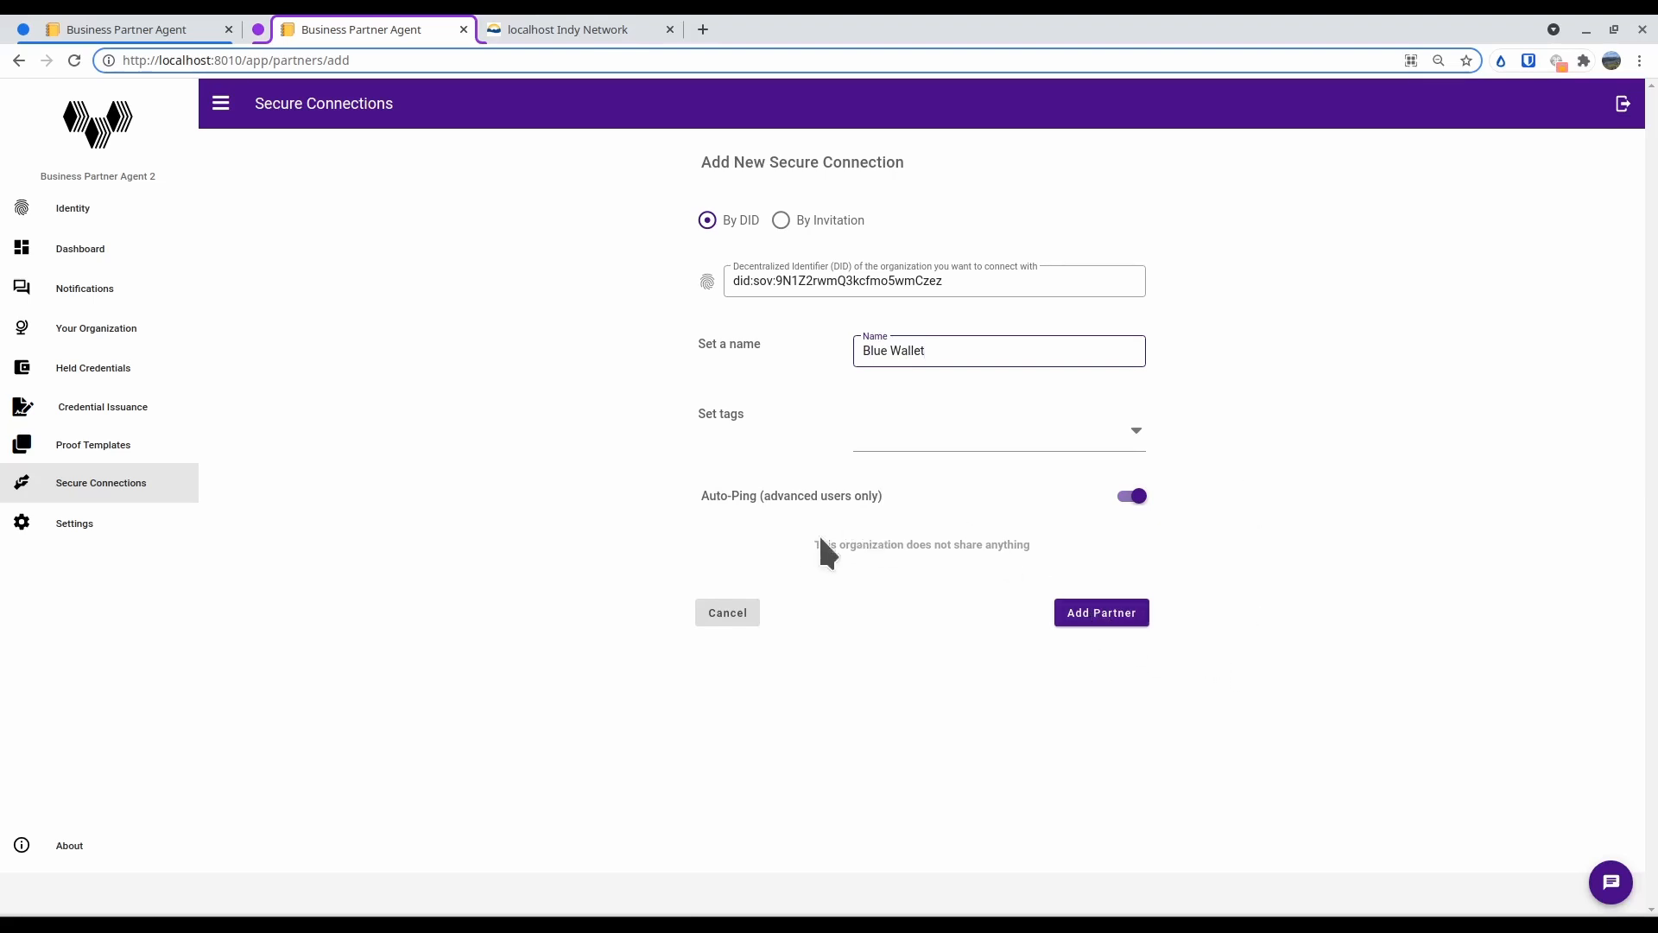
left_click(1095, 621)
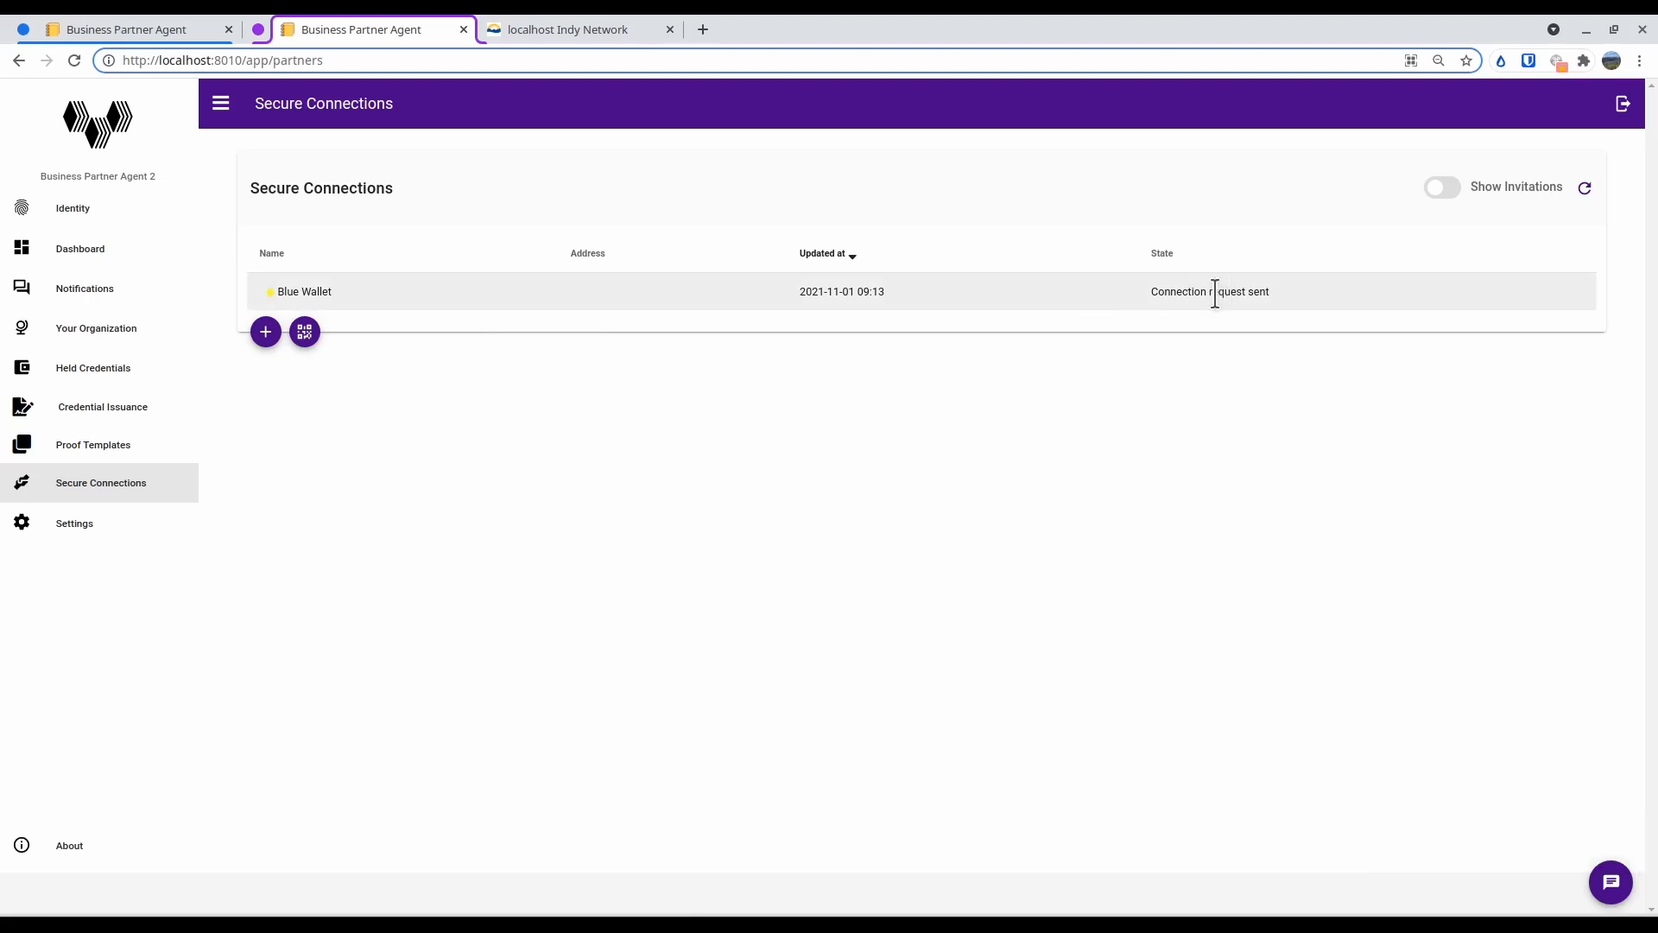
Switch to Business Partner Agent 1 and open the connection request from Business Partner Agent 2 in its notifications
left_click(126, 28)
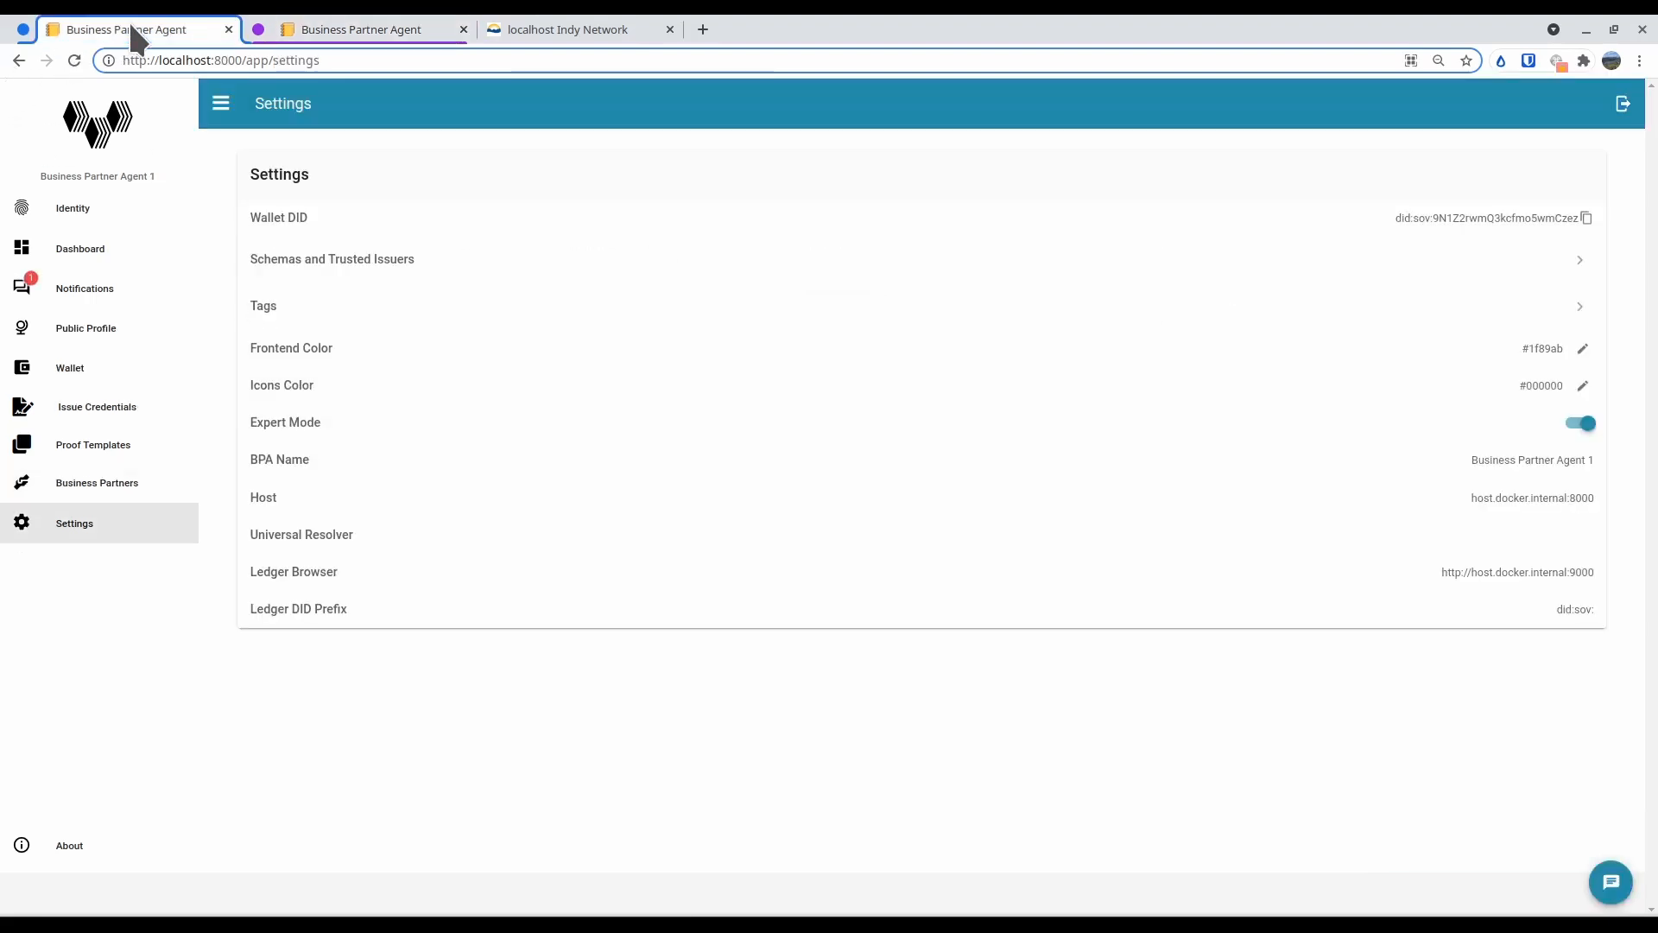
left_click(64, 289)
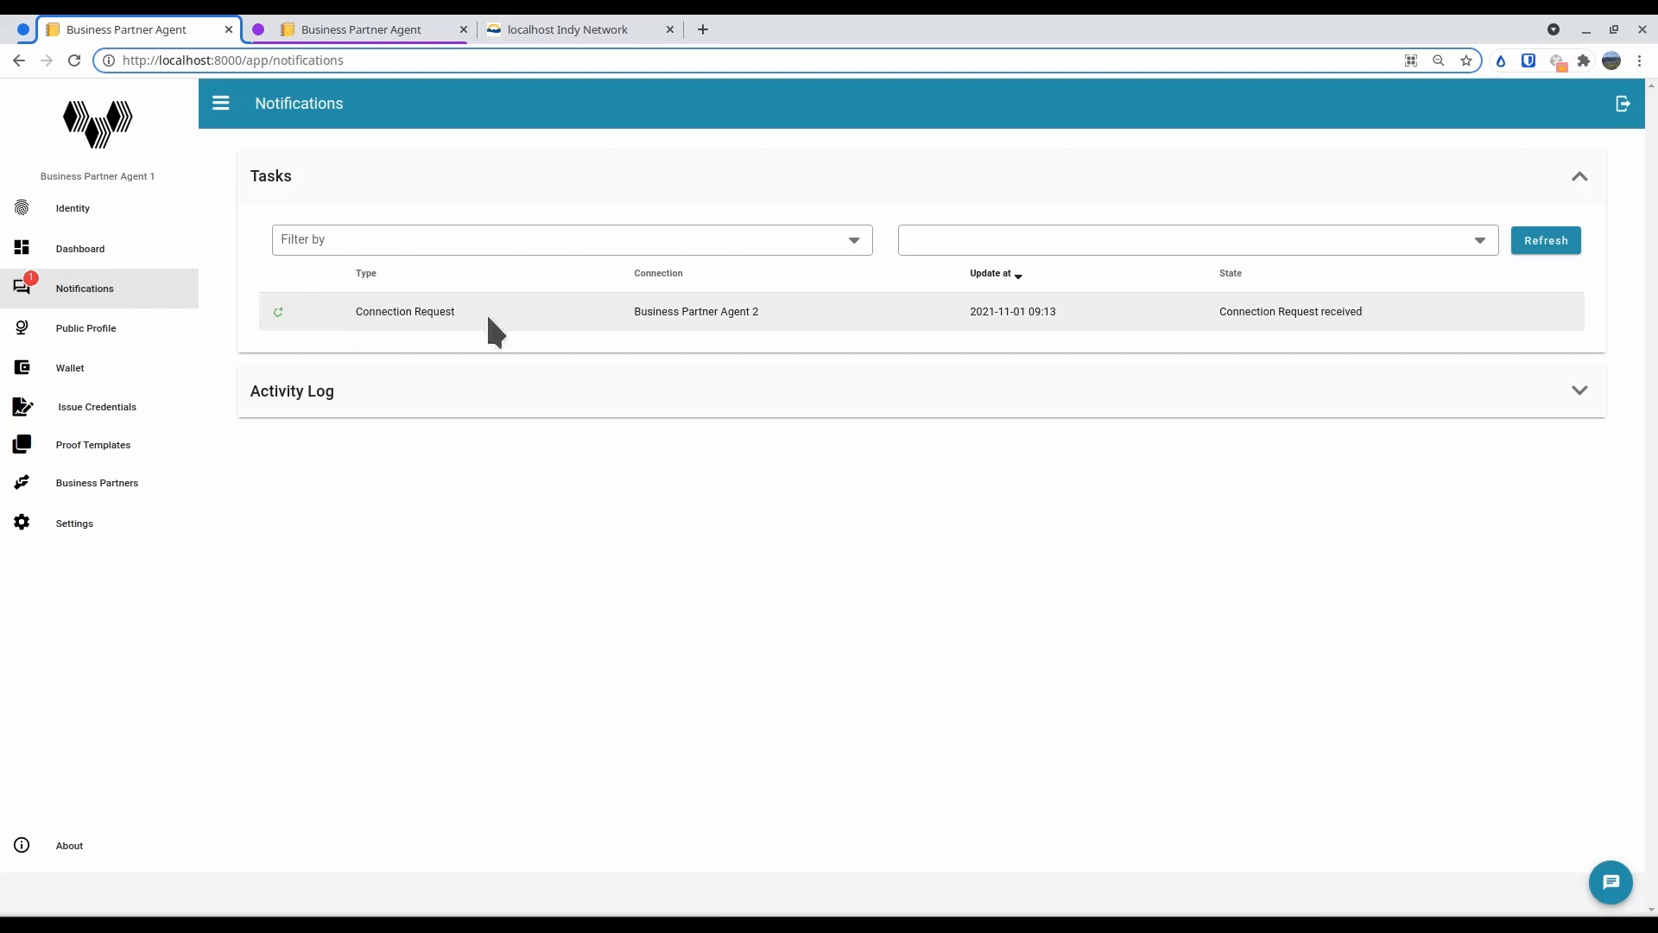
left_click(1154, 323)
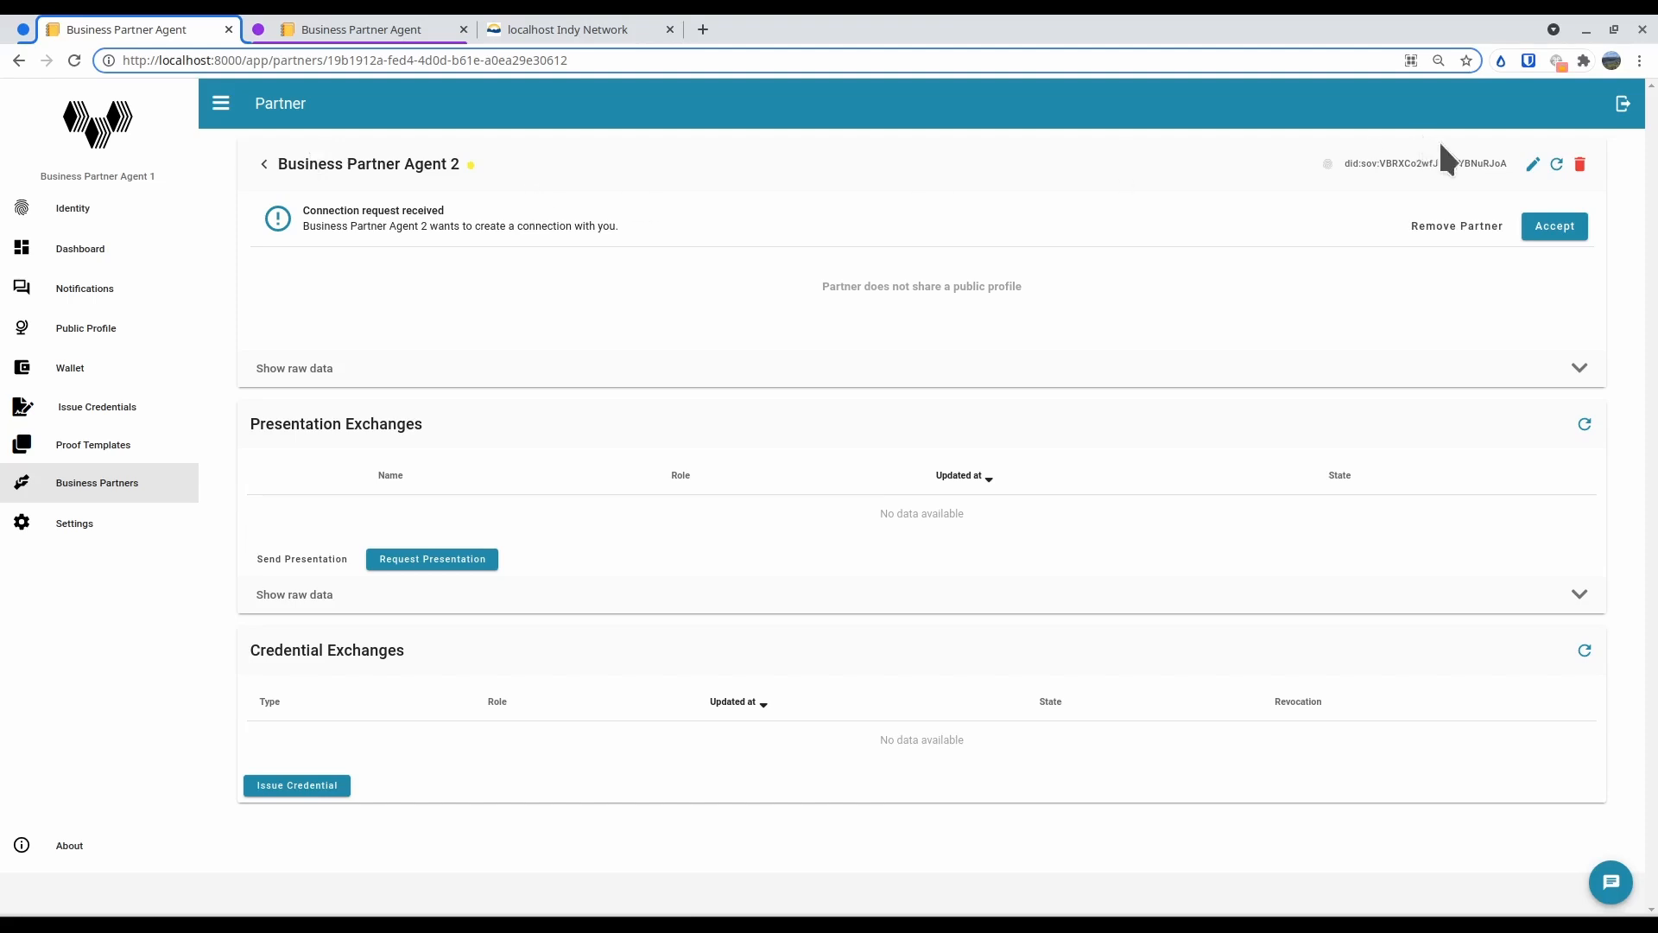
Rename the requesting partner to "Purple Wallet" and accept its connection request
left_click(1533, 164)
left_click(817, 427)
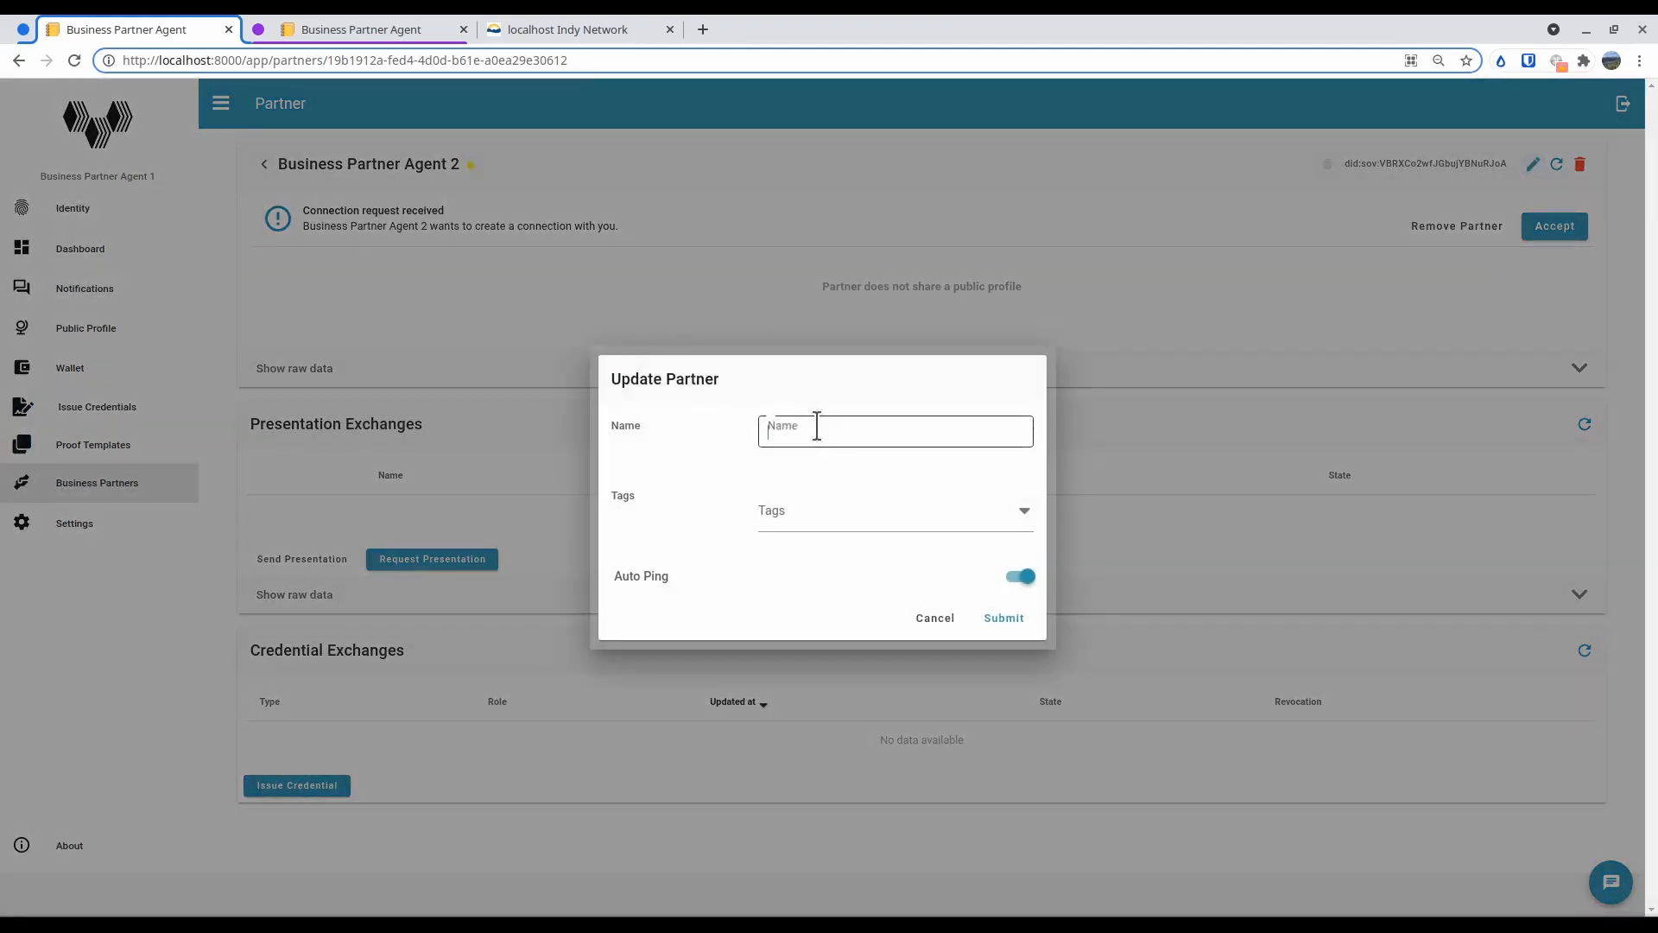
type("Purple ")
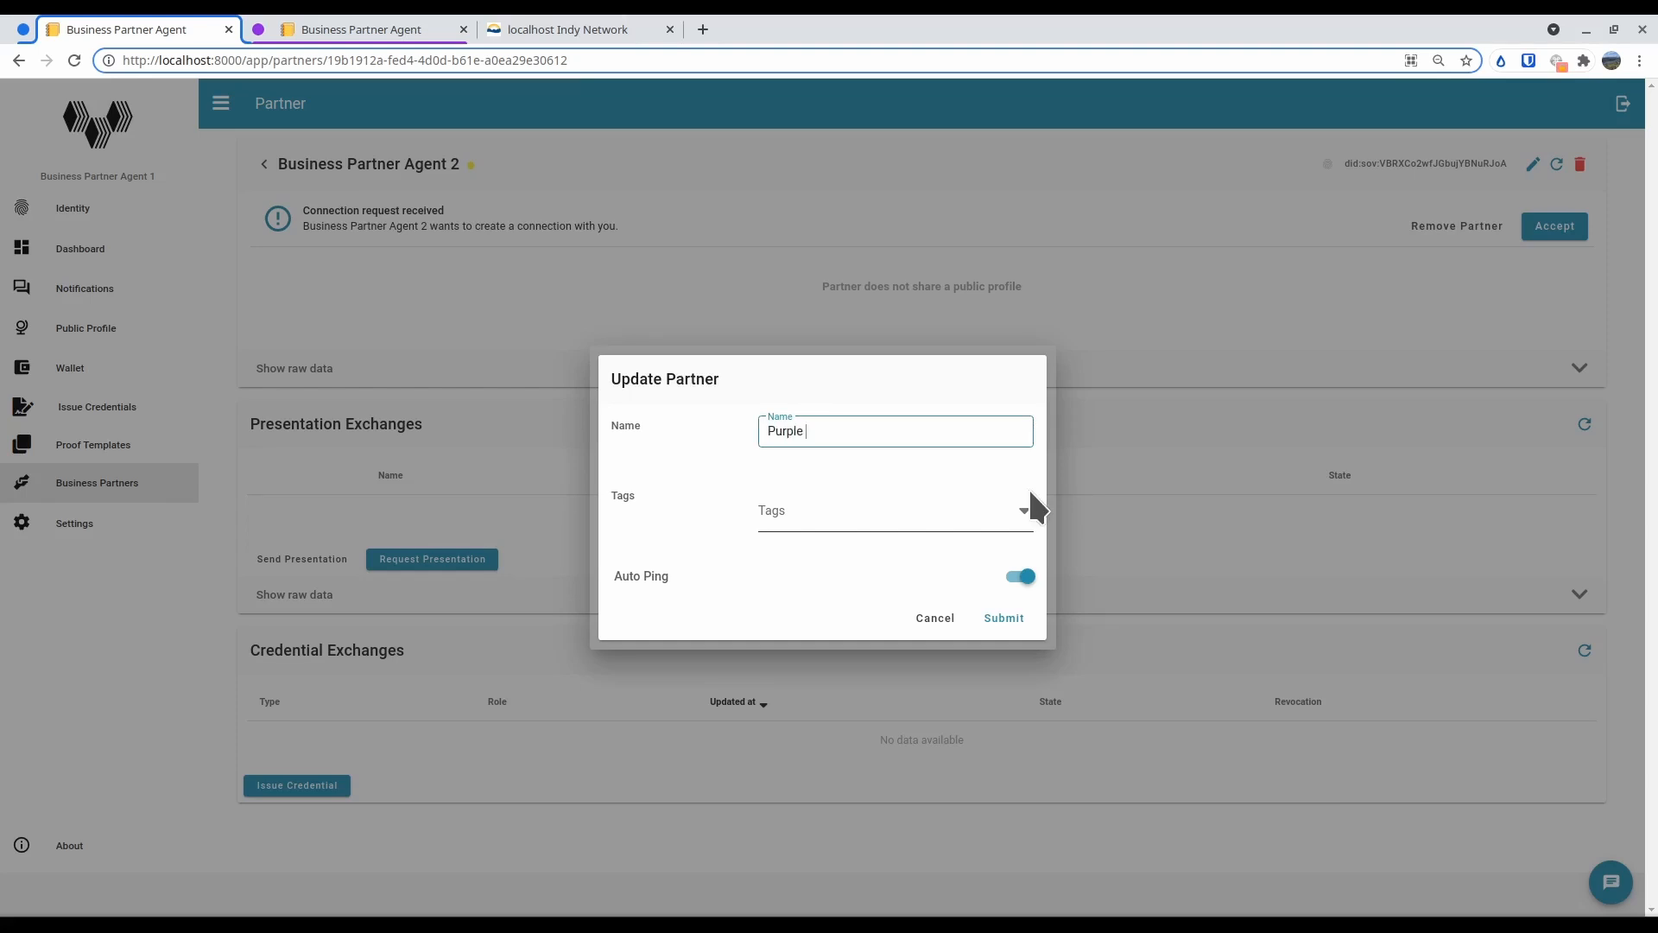
type("Wallet")
left_click(1000, 618)
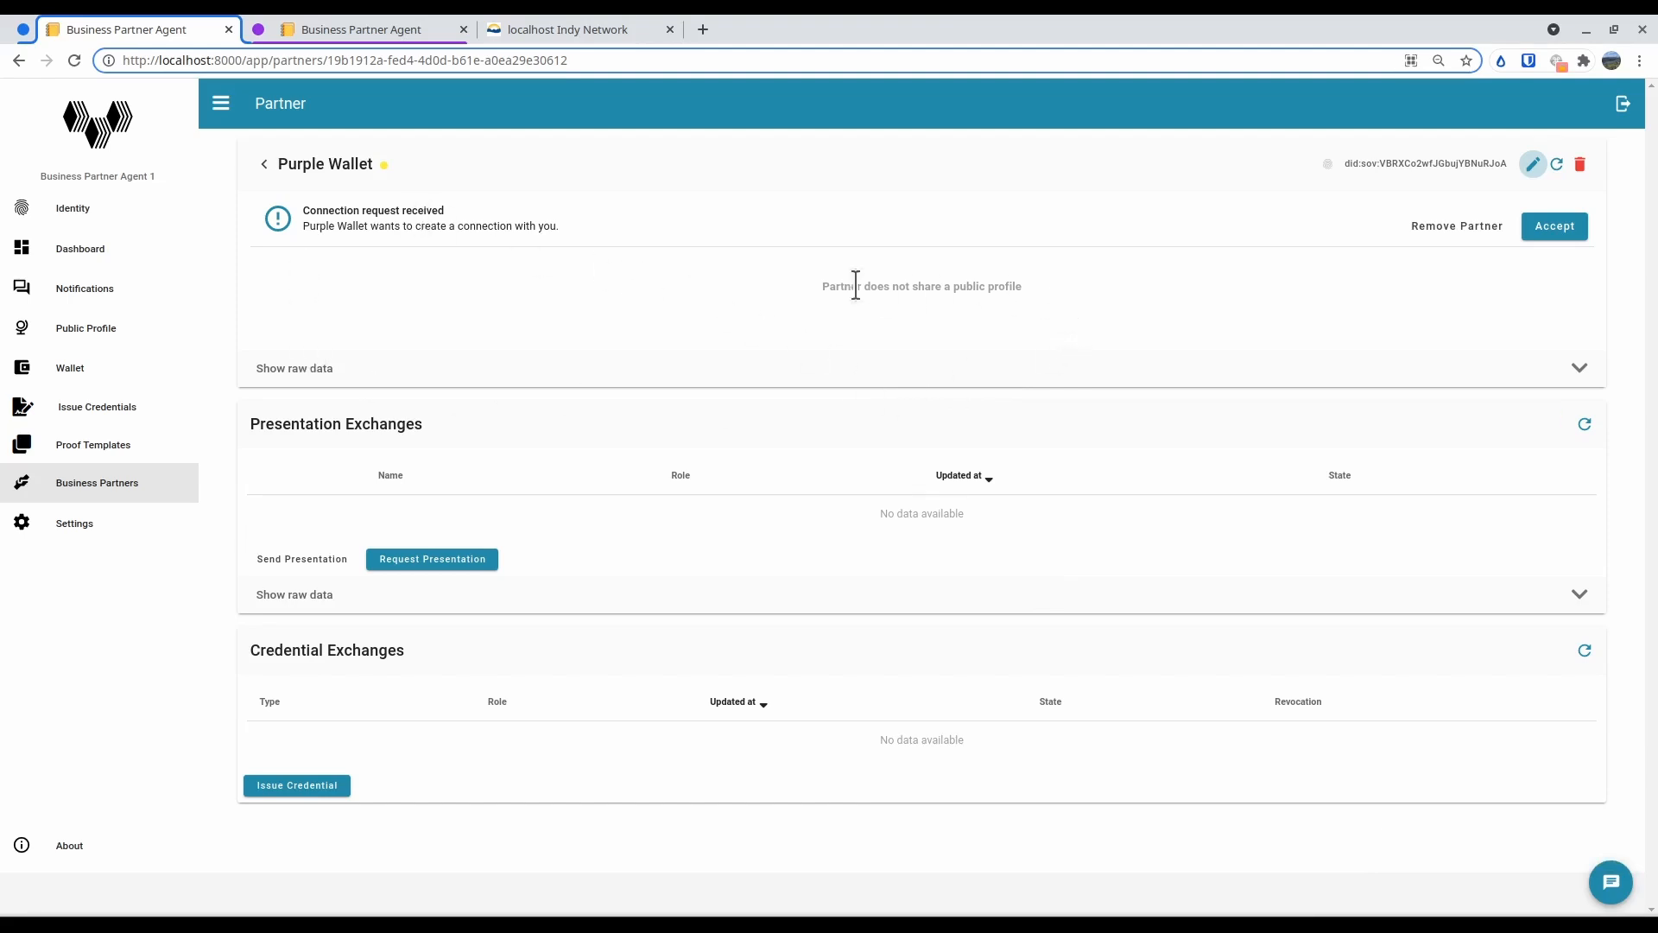
left_click(1554, 221)
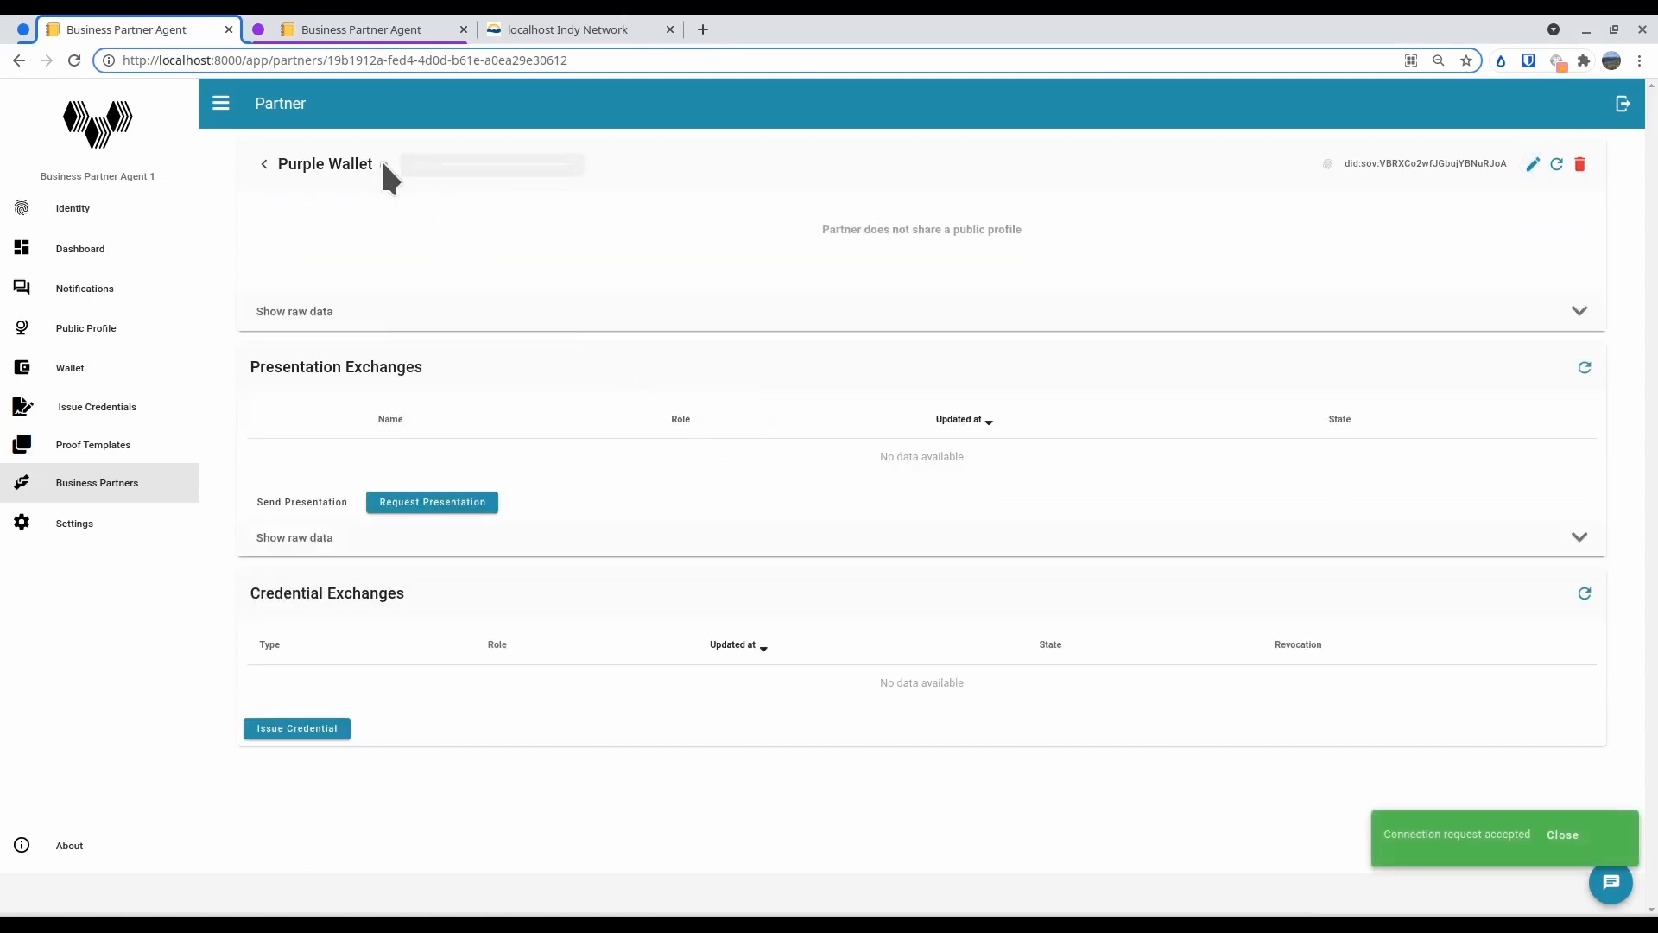
mouse_move(383, 164)
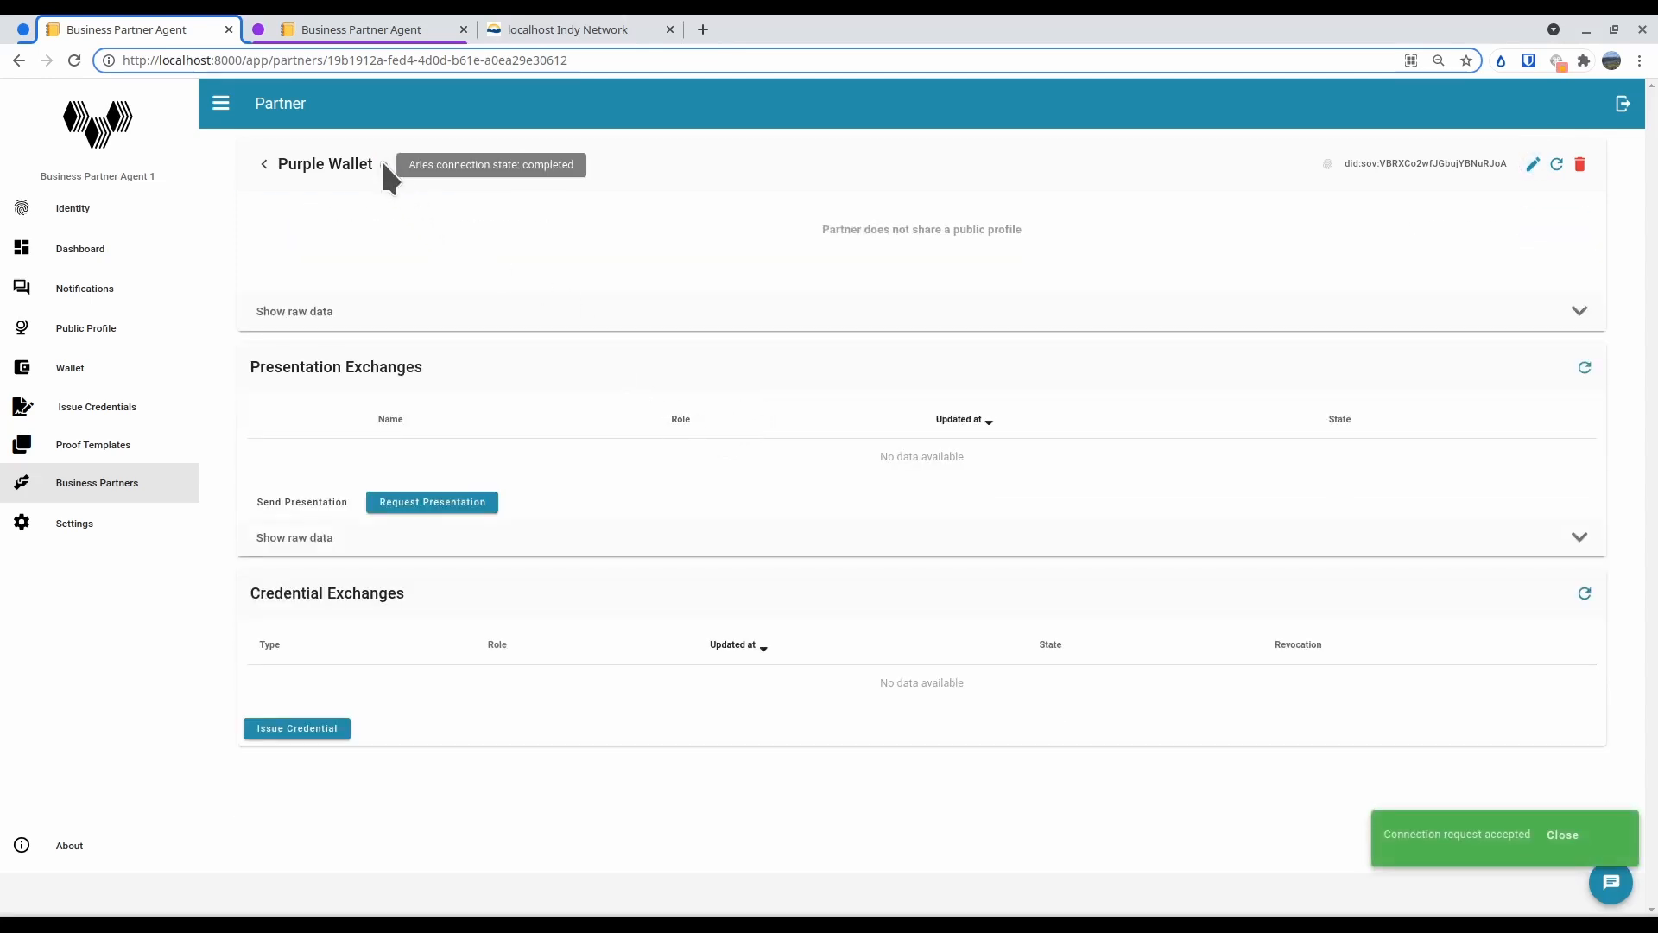
Check the event history in Business Partner Agent 2's notifications and open the Blue Wallet connection request's partner details
left_click(361, 29)
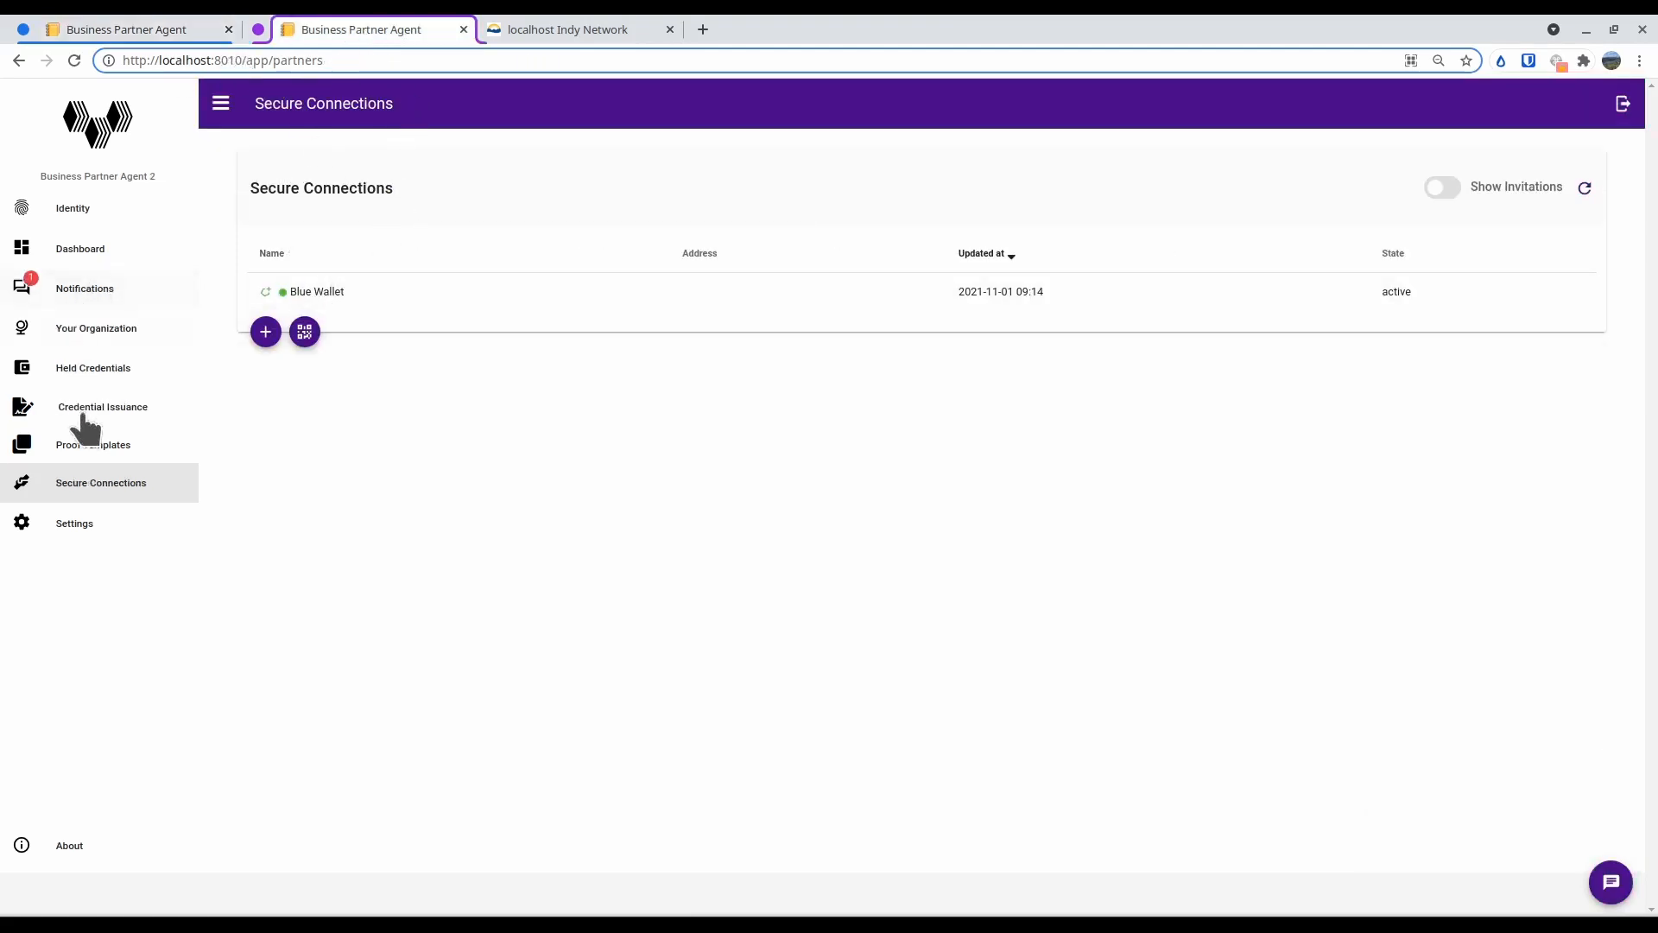
left_click(33, 298)
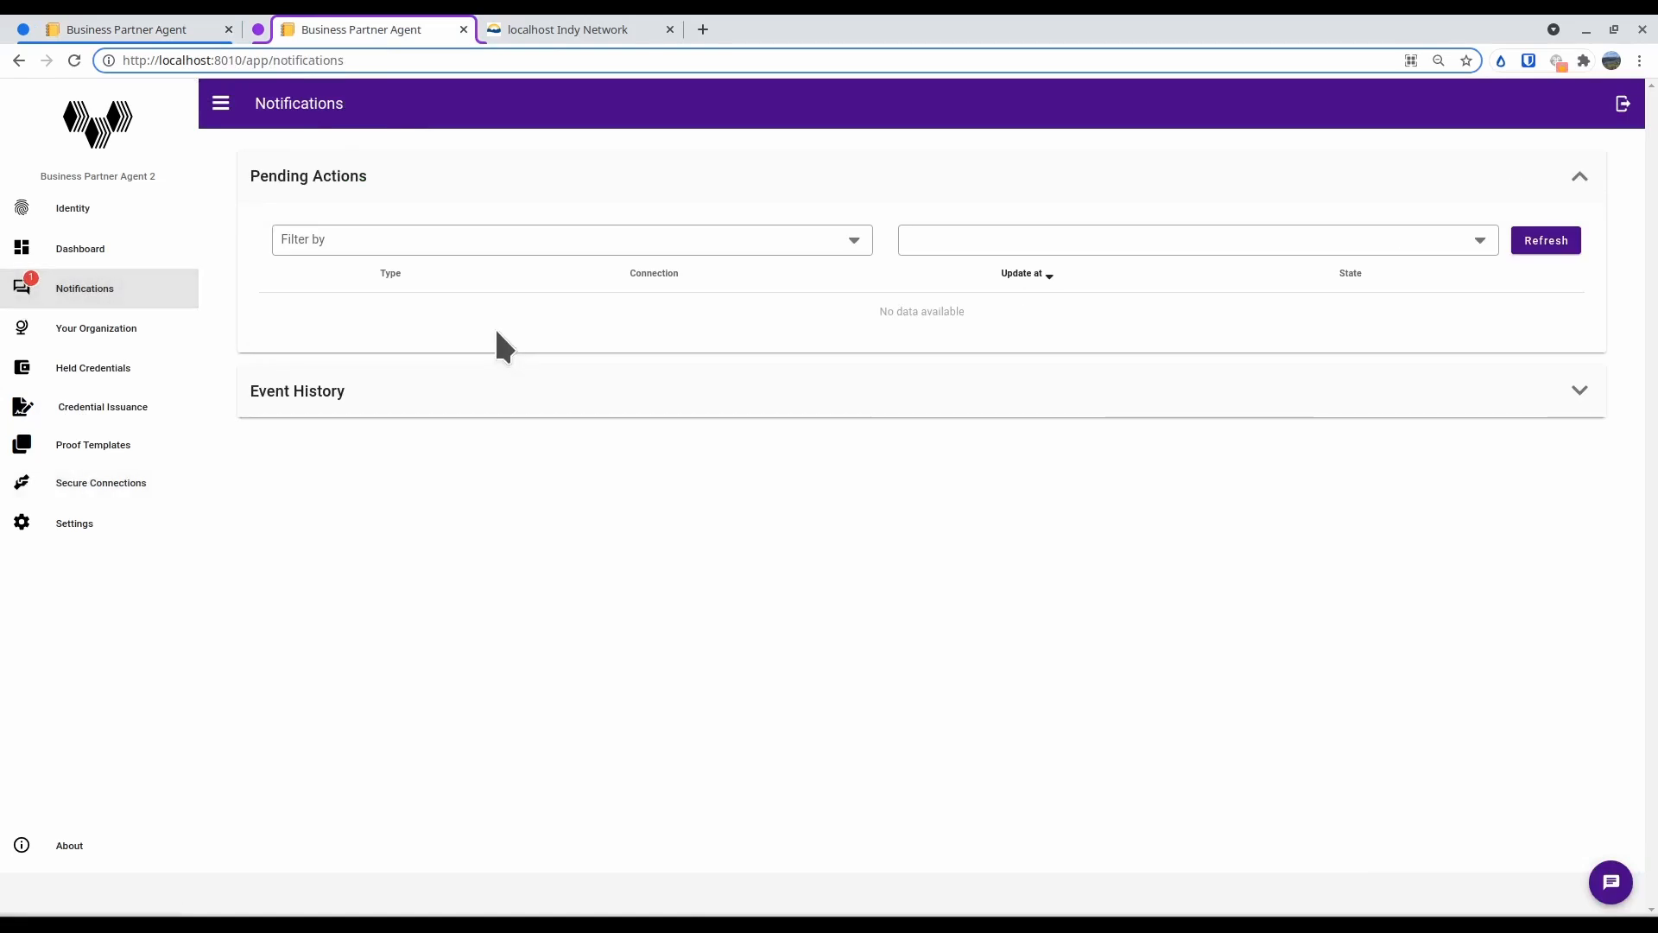
left_click(1576, 396)
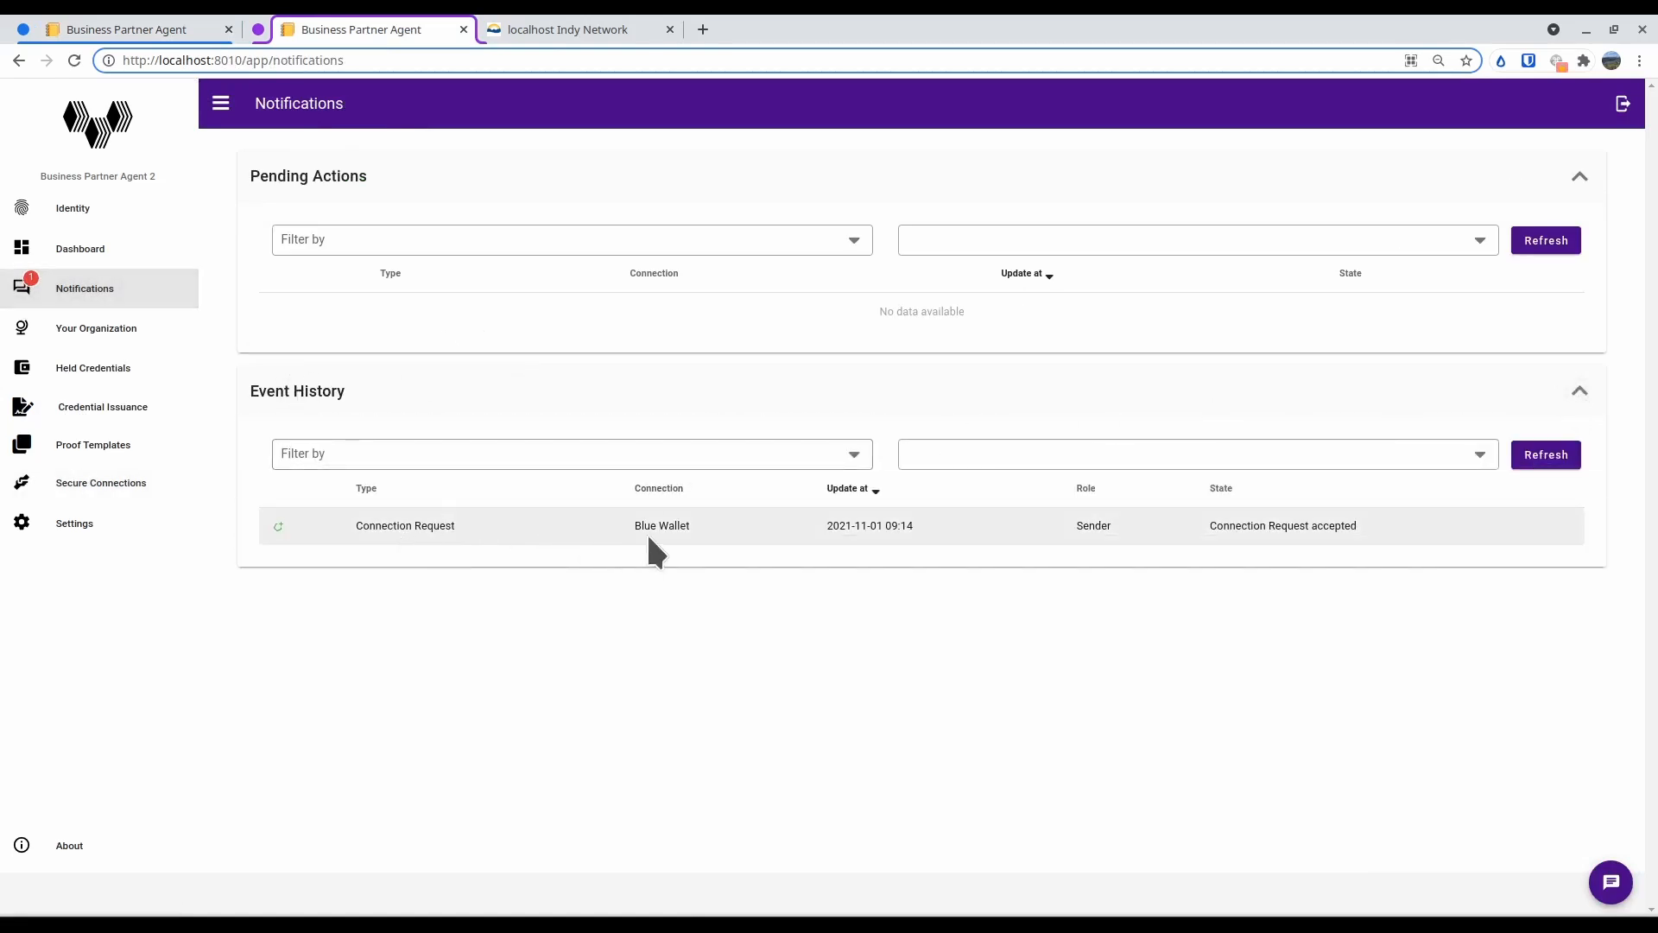
left_click(1339, 524)
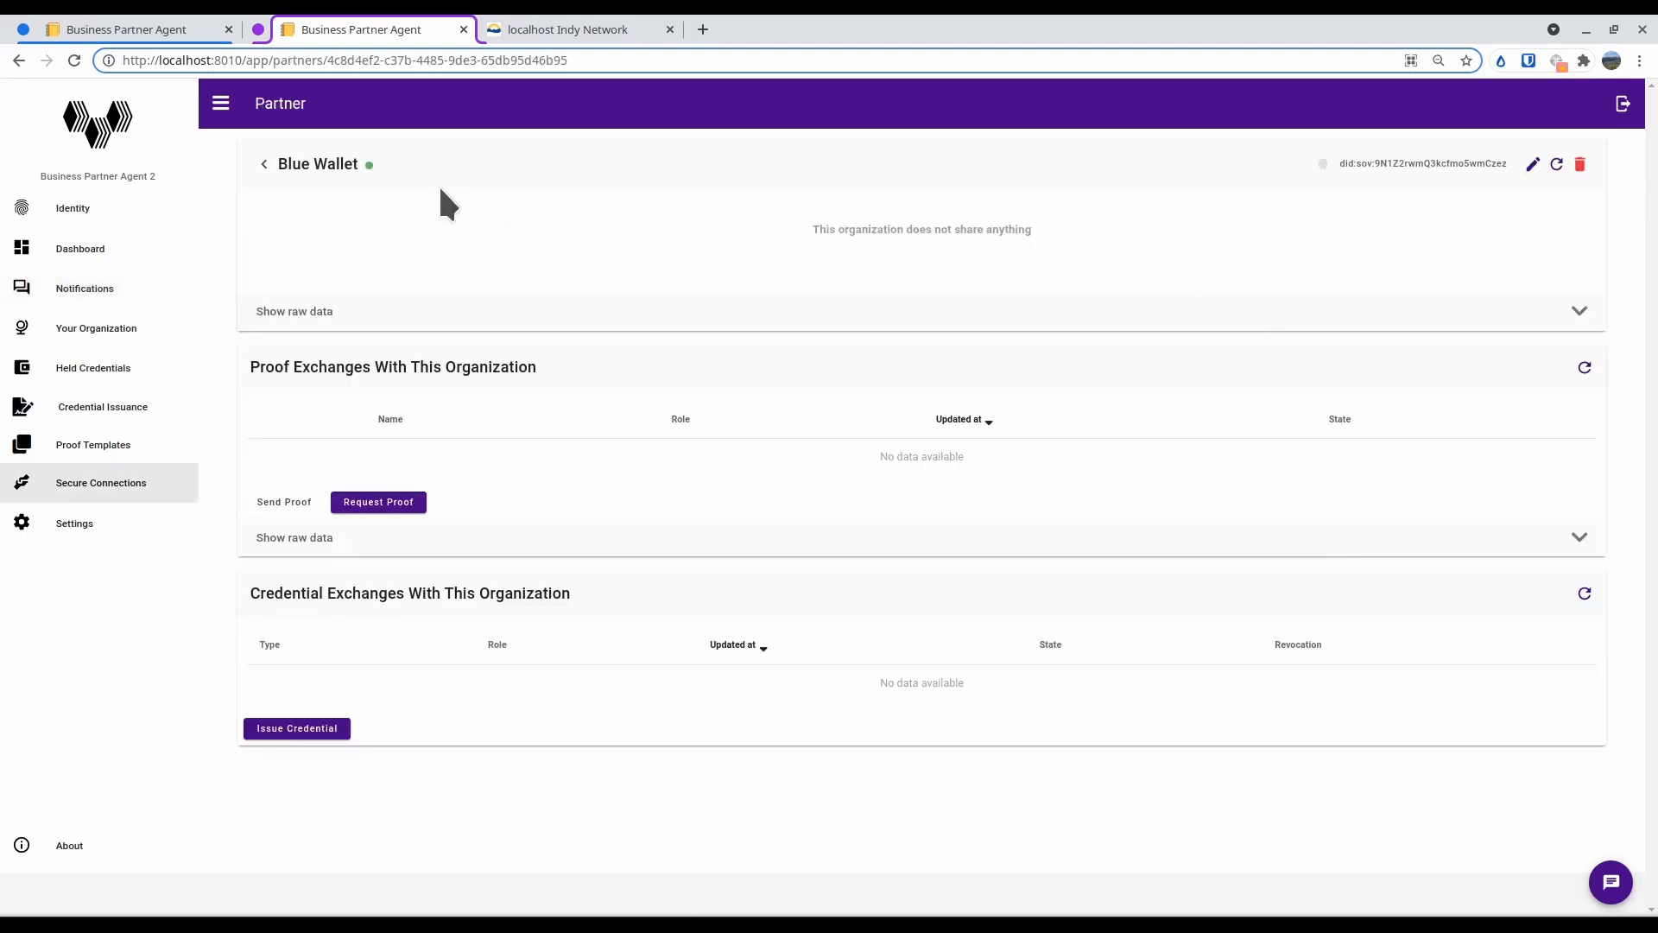
mouse_move(367, 165)
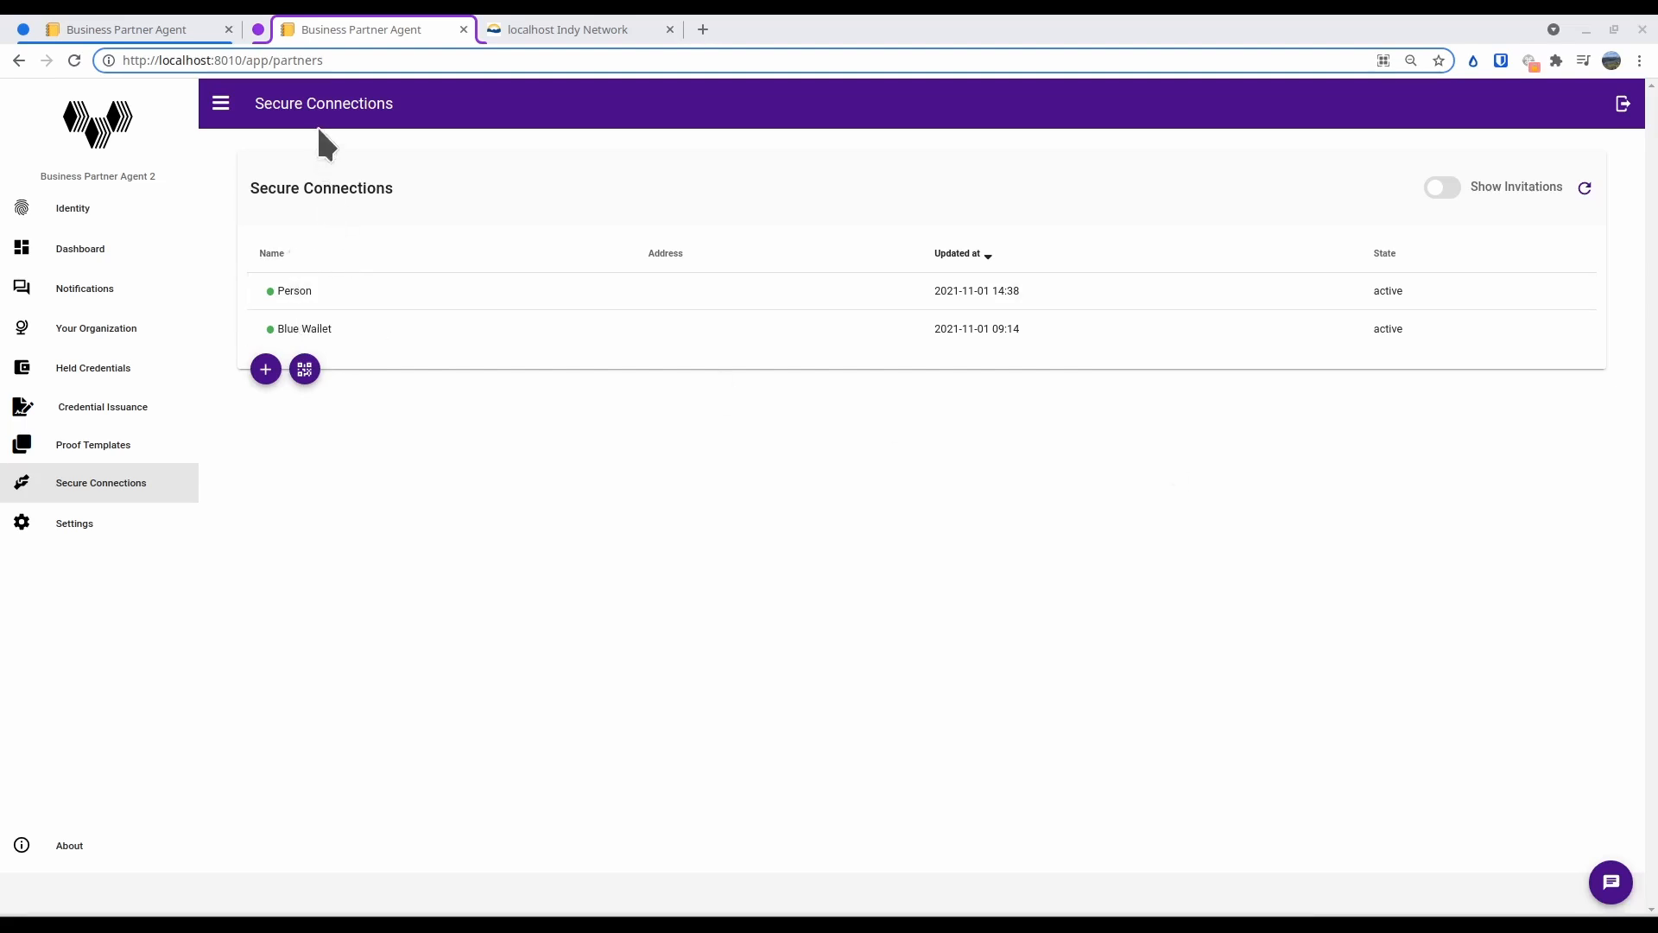
Open the Person connection, view the templates offered for a proof request, and return to the secure connections list
left_click(294, 290)
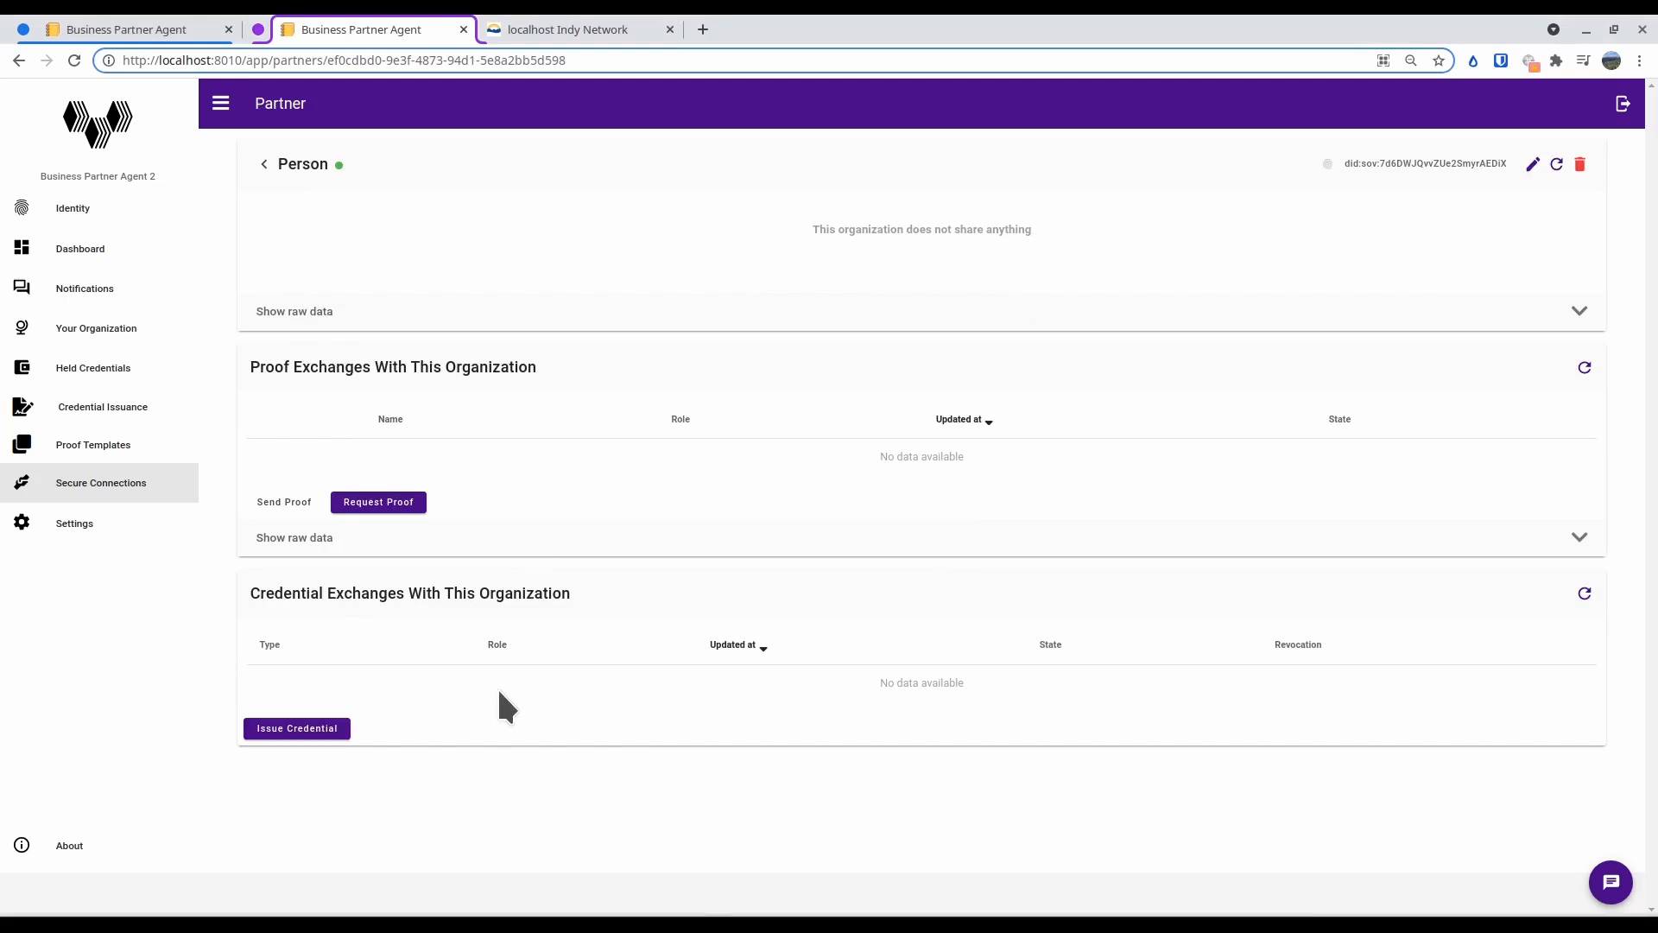
left_click(381, 508)
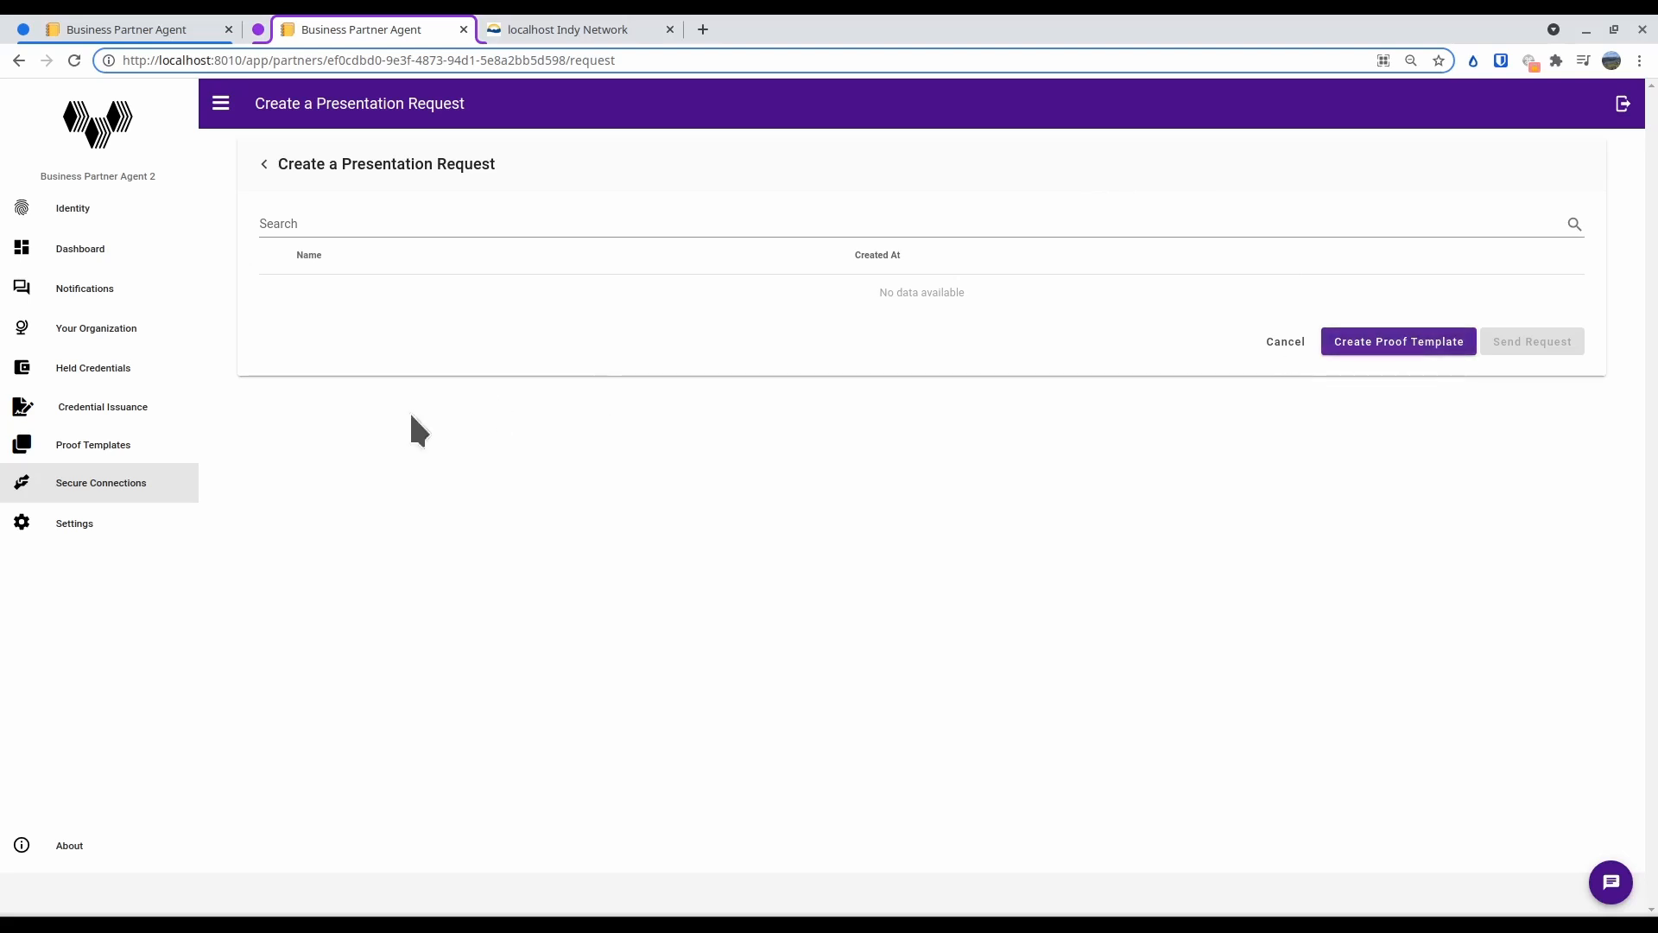
left_click(138, 486)
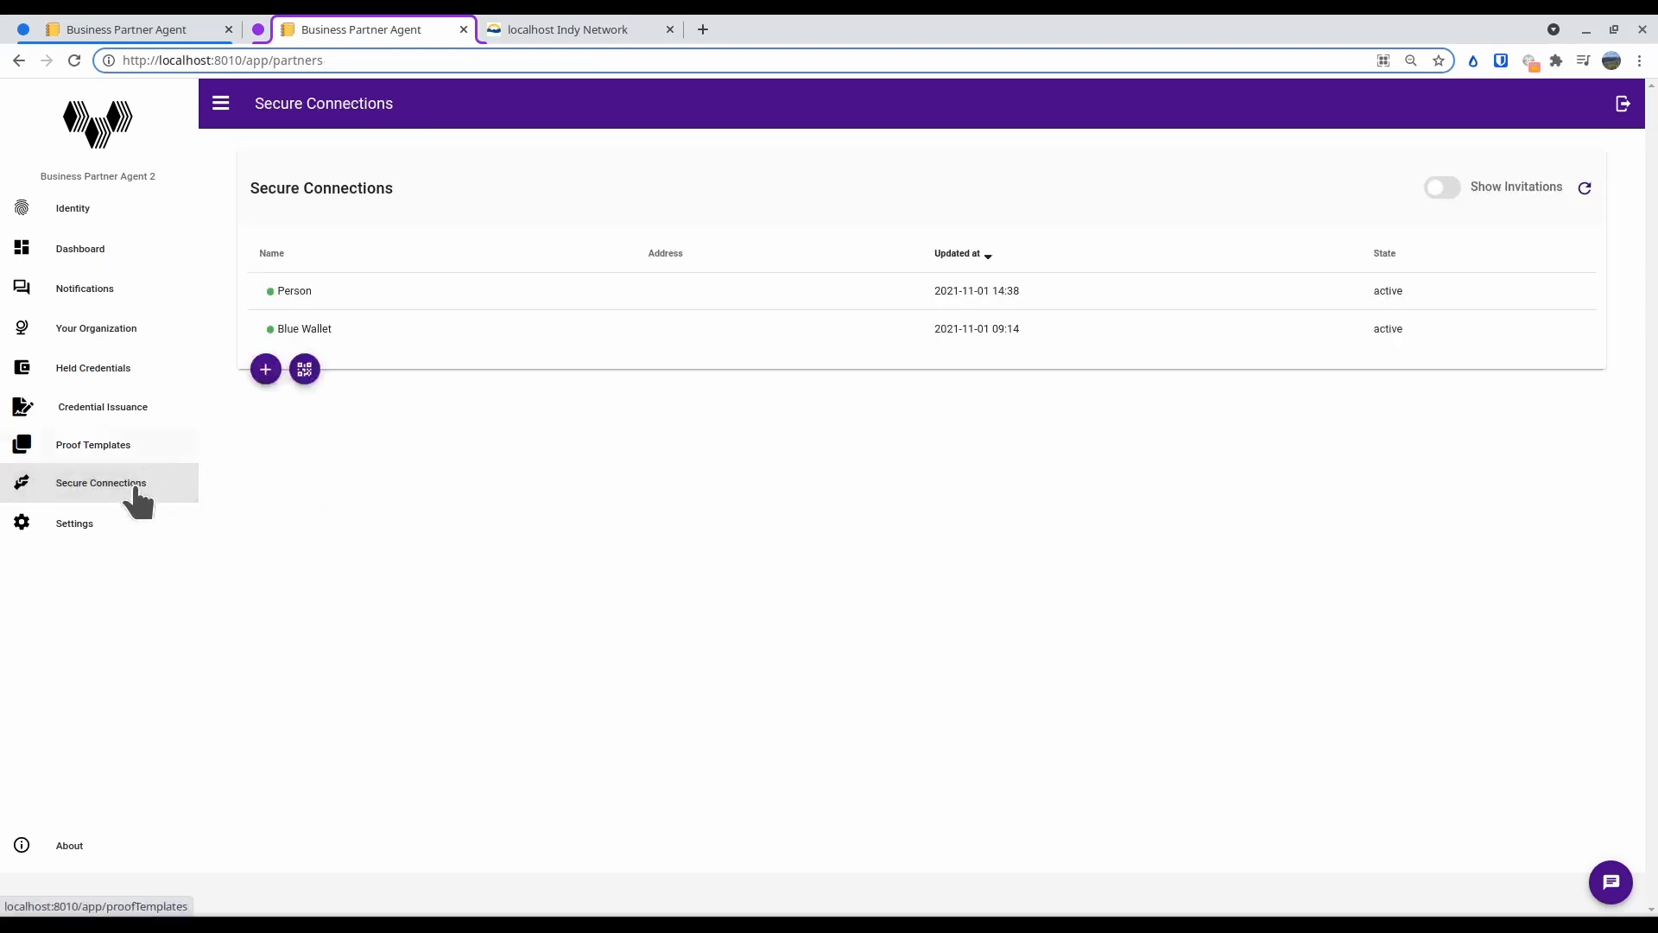
View the schemas configured in Business Partner Agent 2's settings
left_click(113, 527)
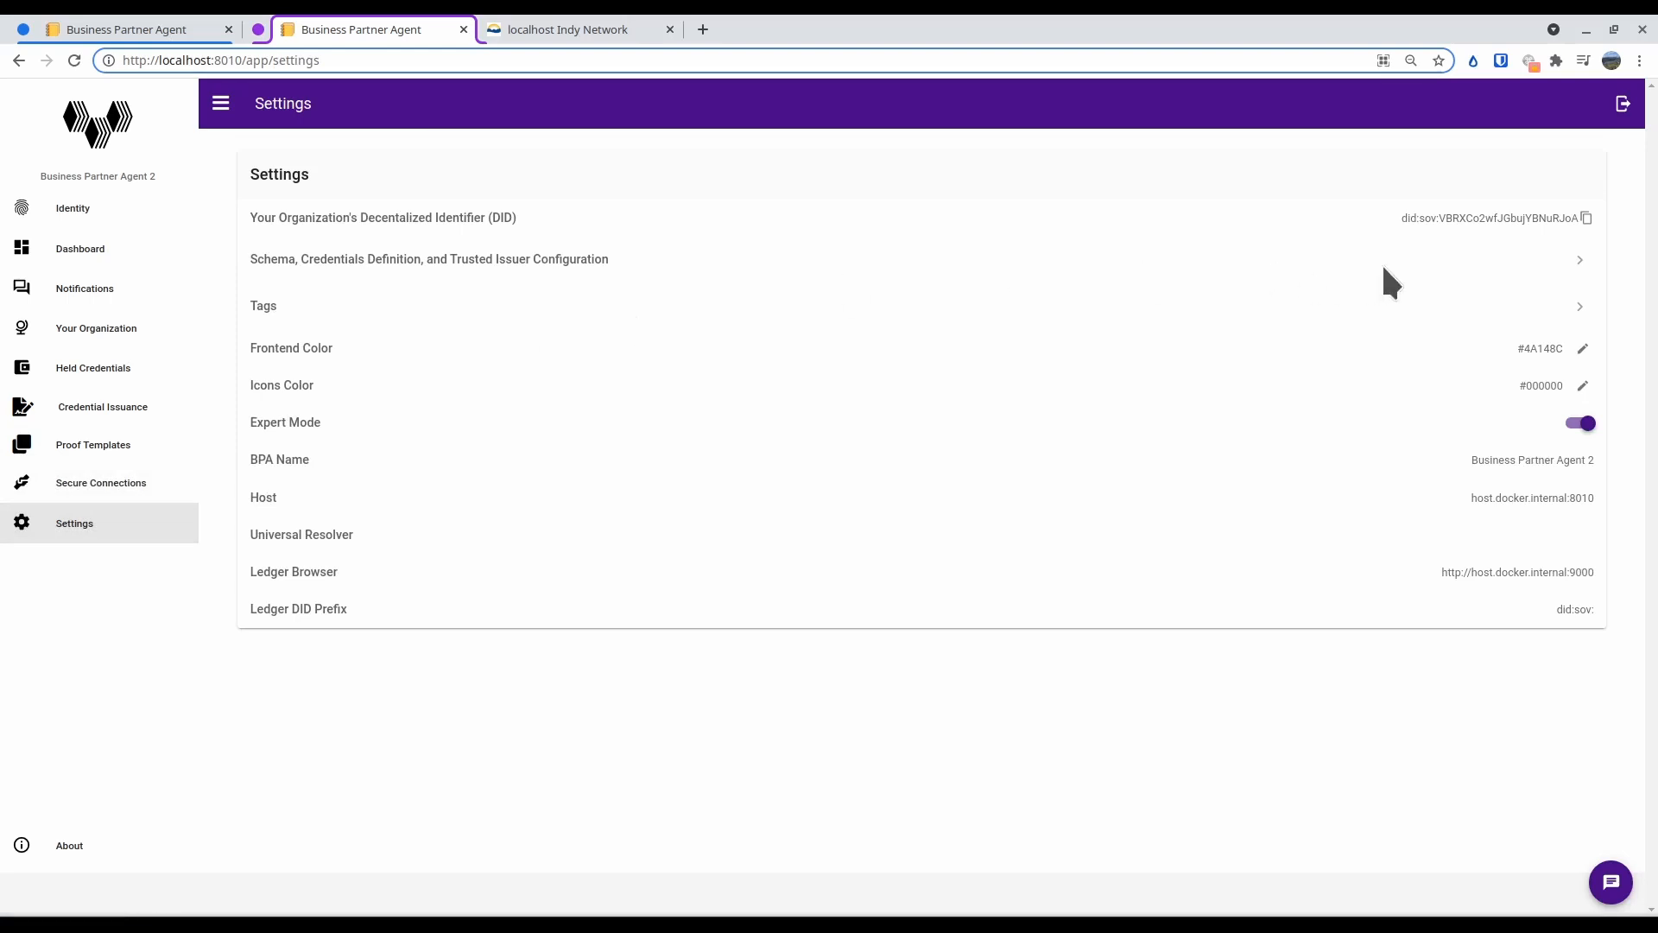
left_click(1564, 261)
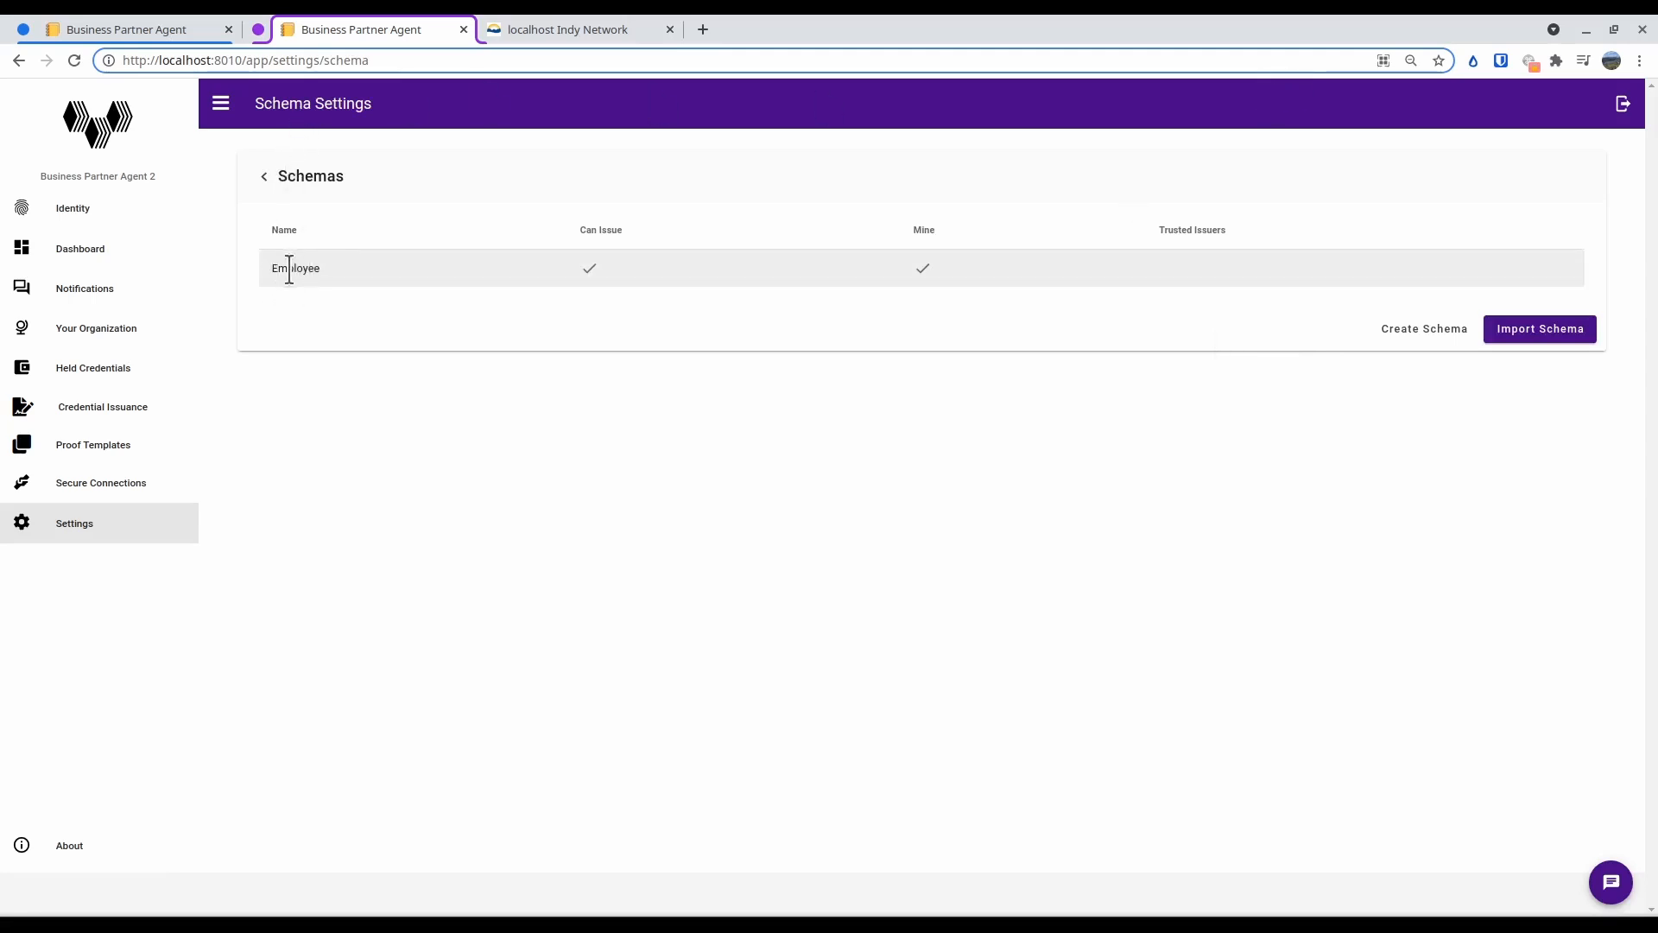
Start a new proof template in Business Partner Agent 2 and name it "Employee Check"
left_click(88, 452)
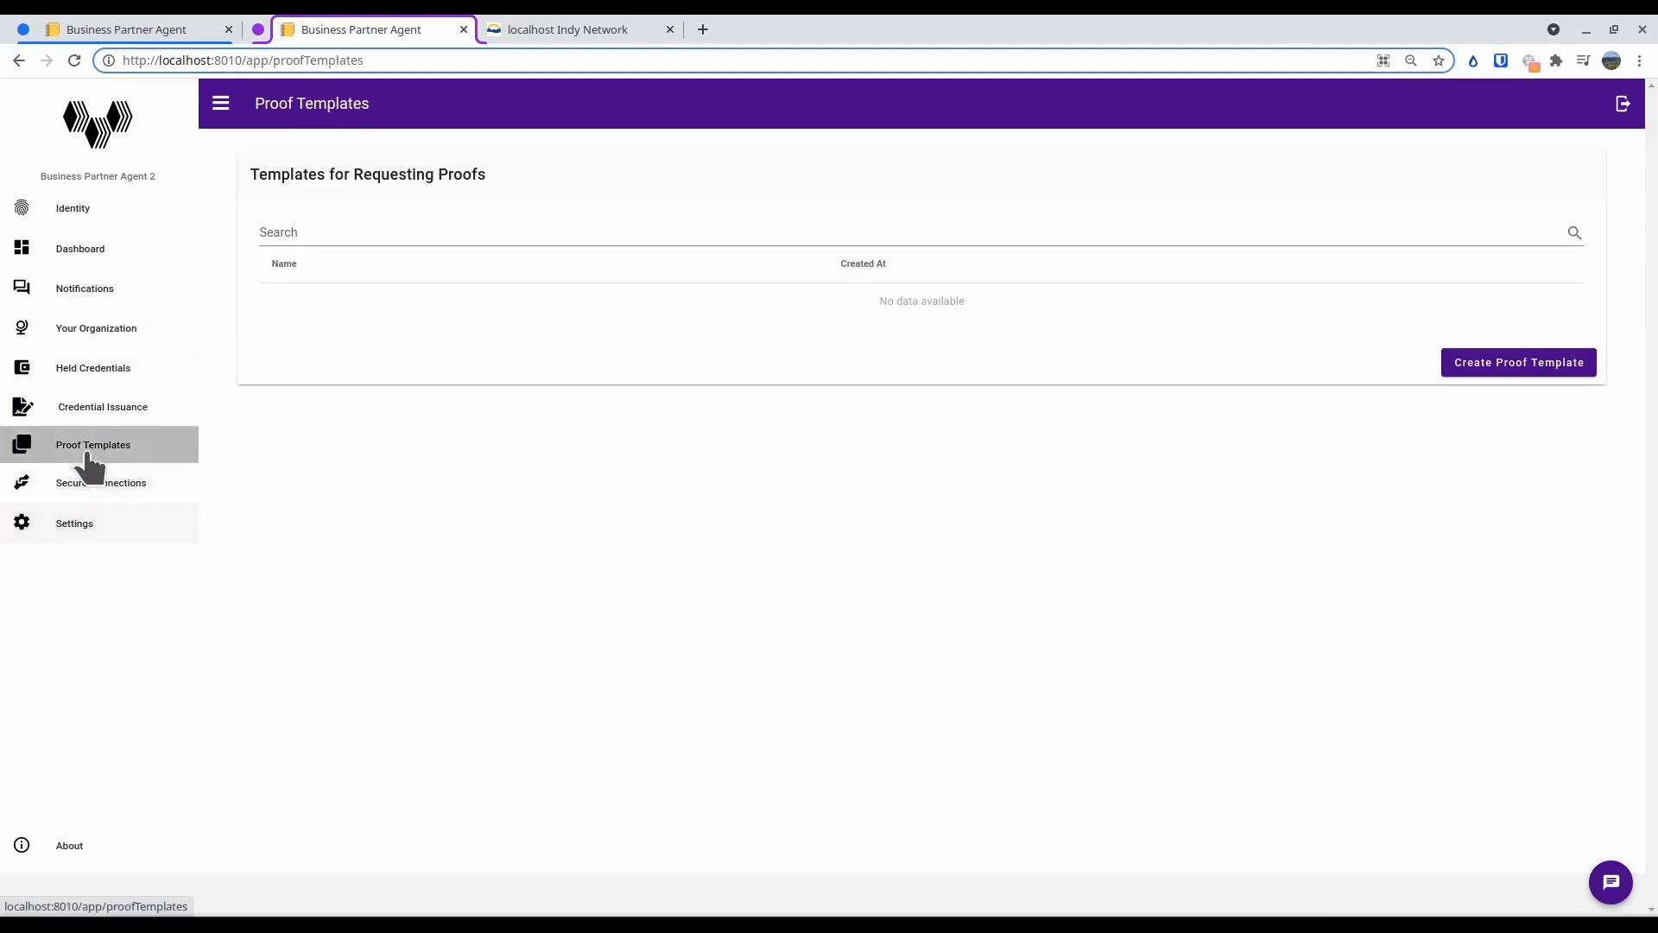
left_click(1533, 374)
left_click(377, 223)
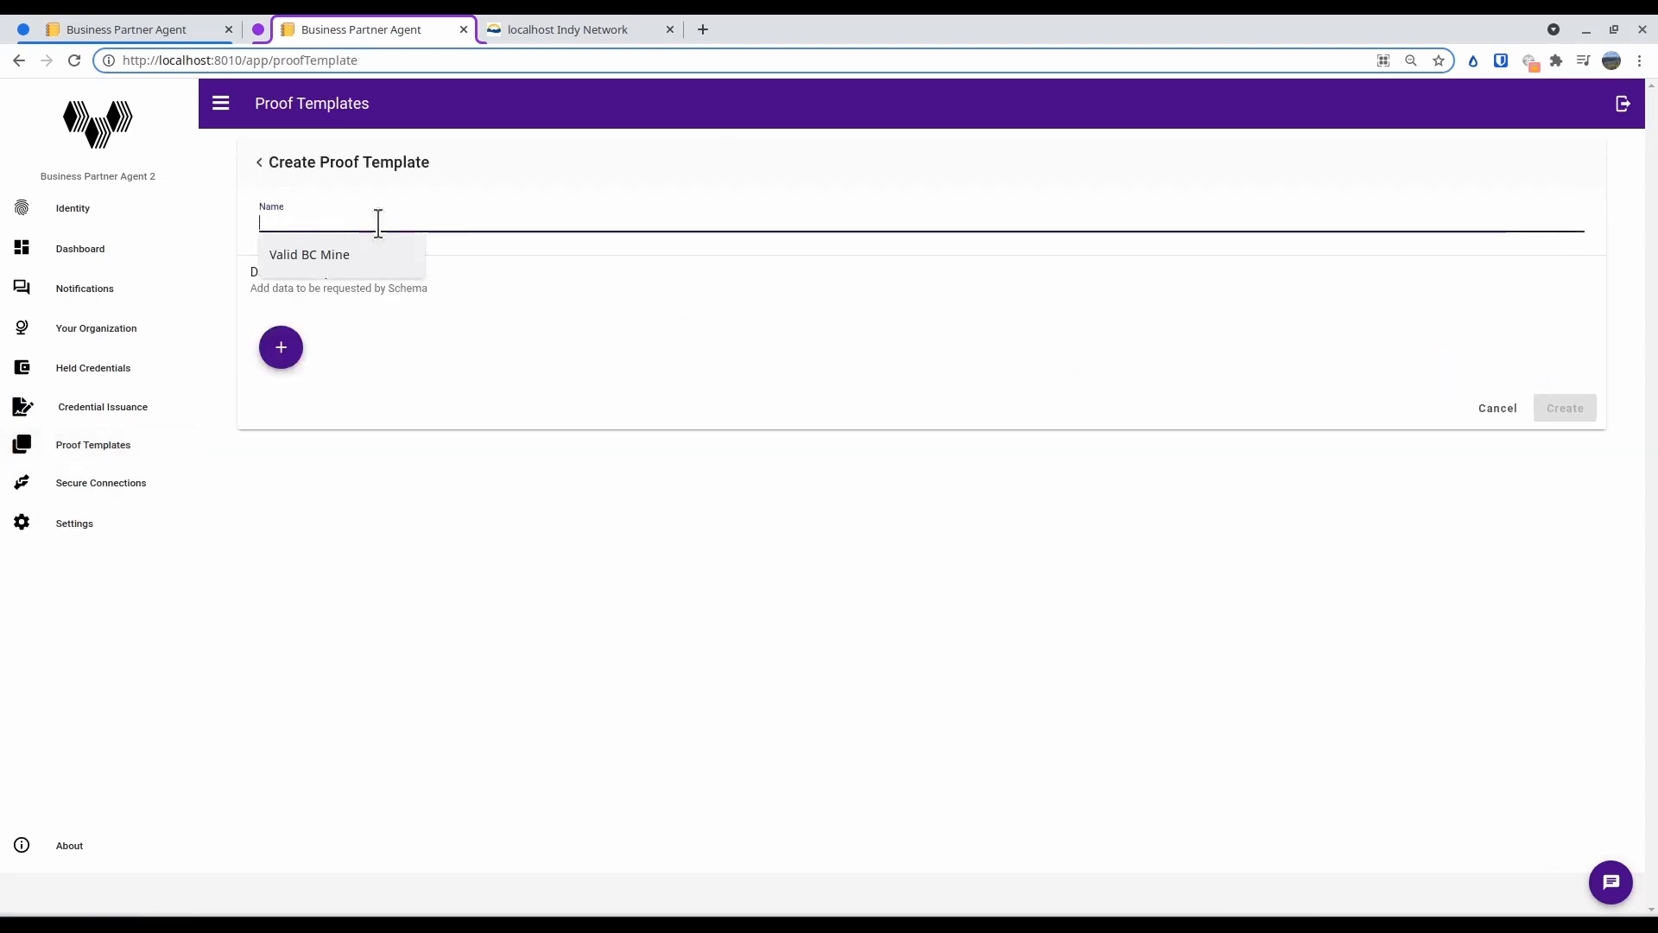
type("Employee")
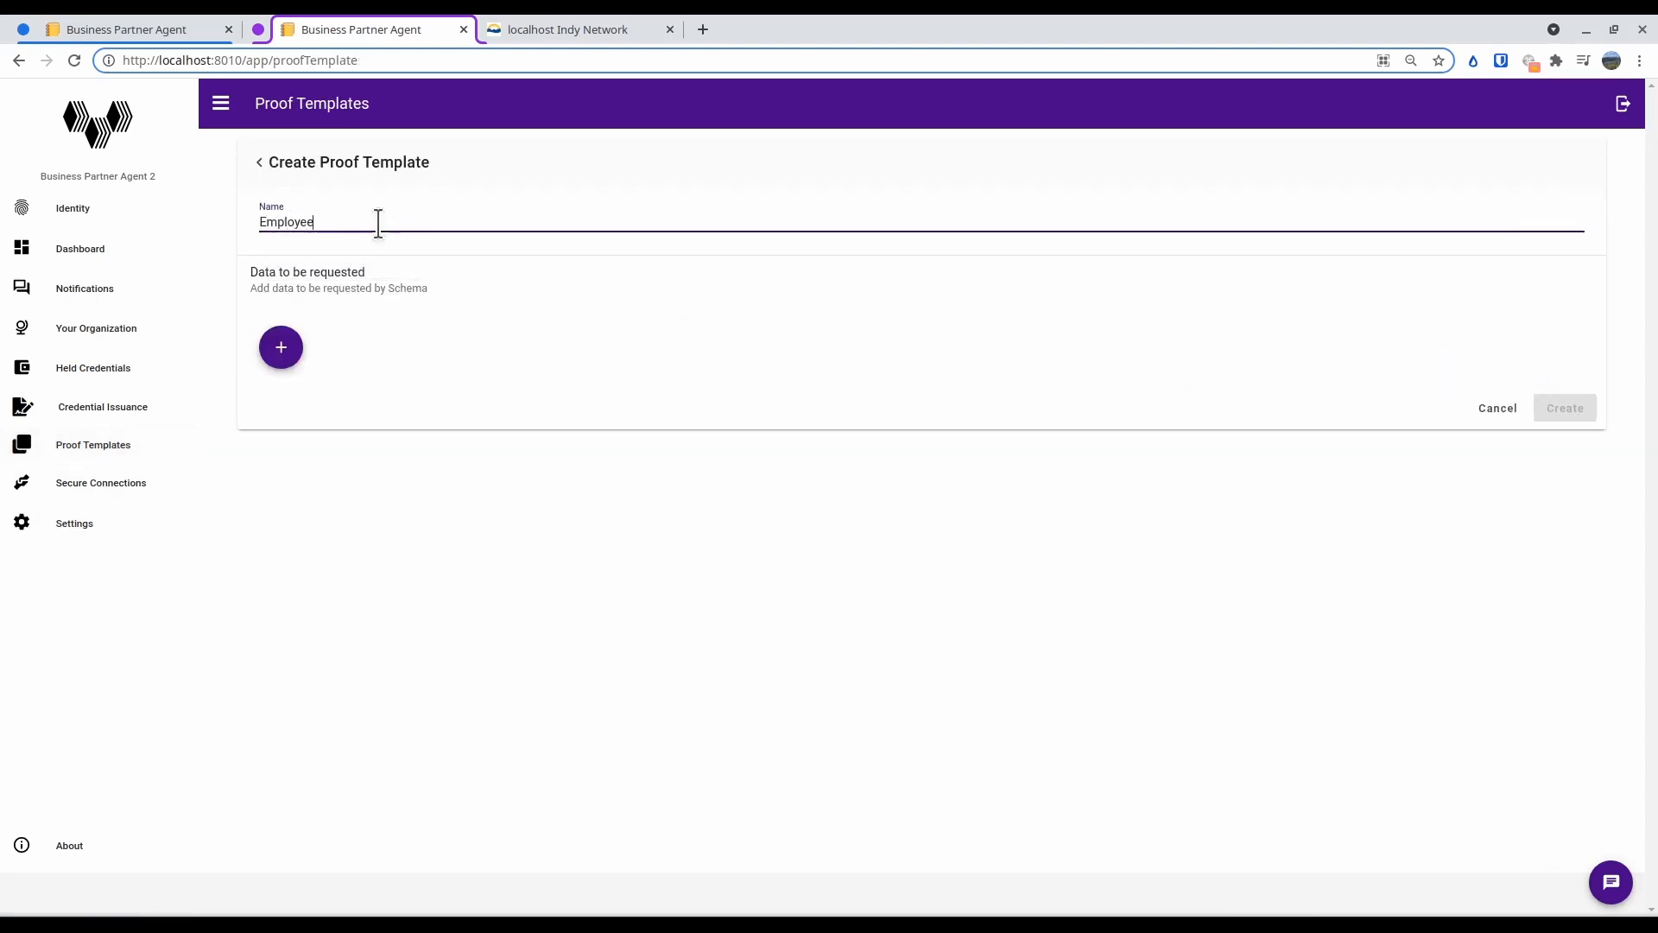
type(" Check")
Add the Employee schema to the template, request only the employee_role field, and create the template
left_click(288, 351)
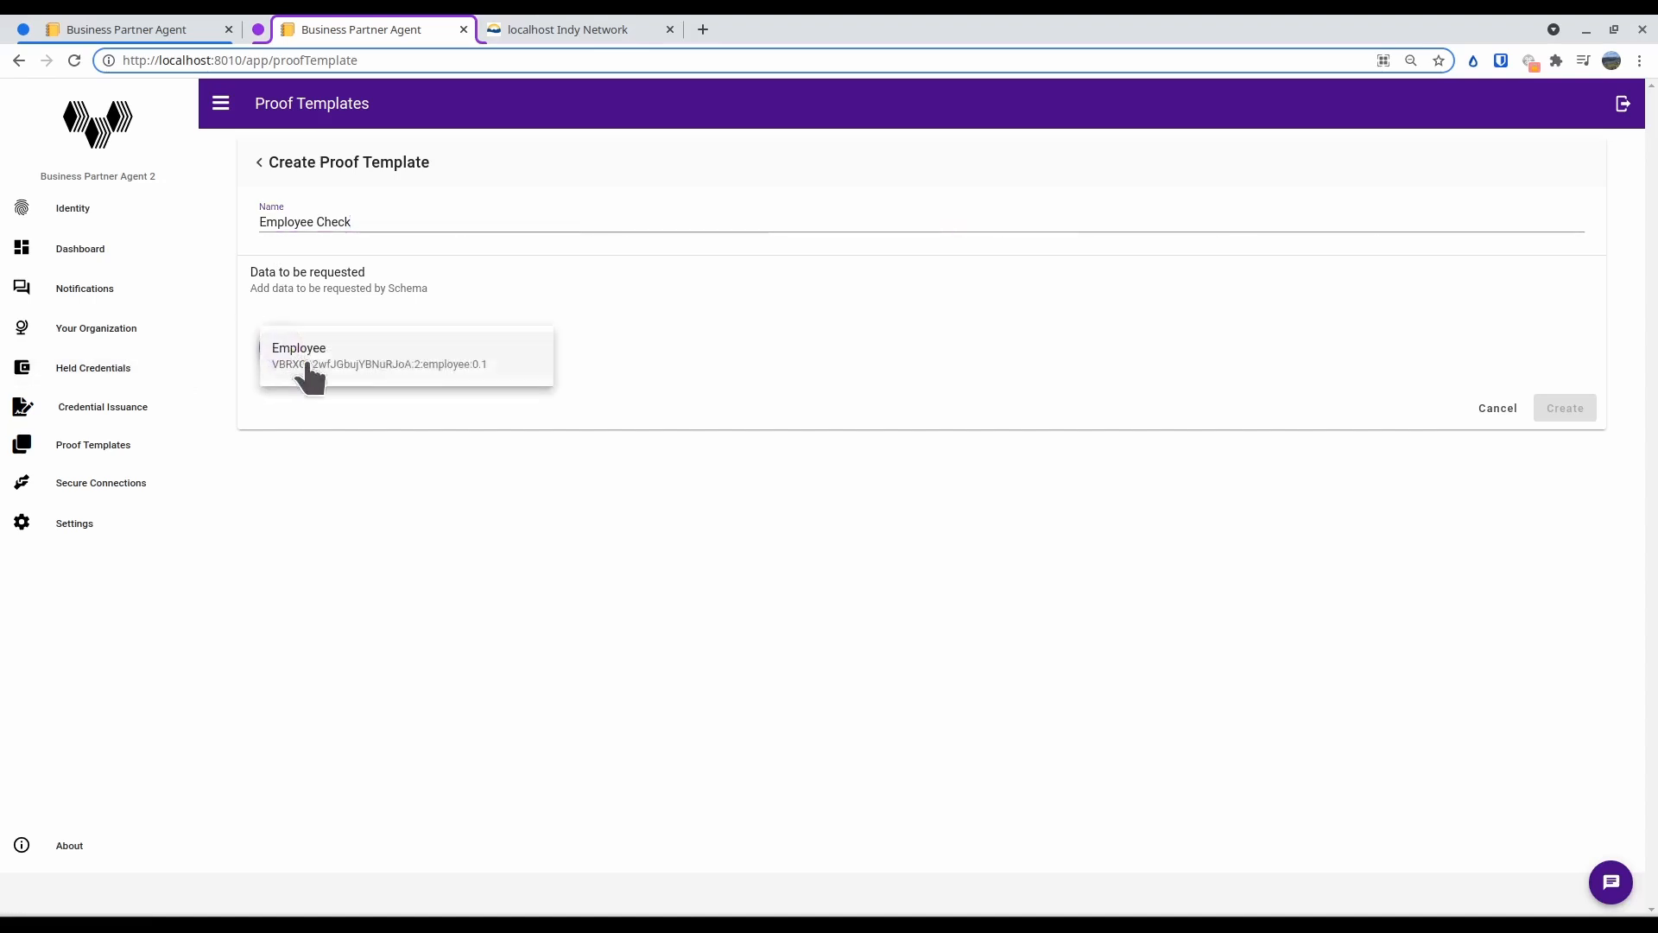
left_click(333, 367)
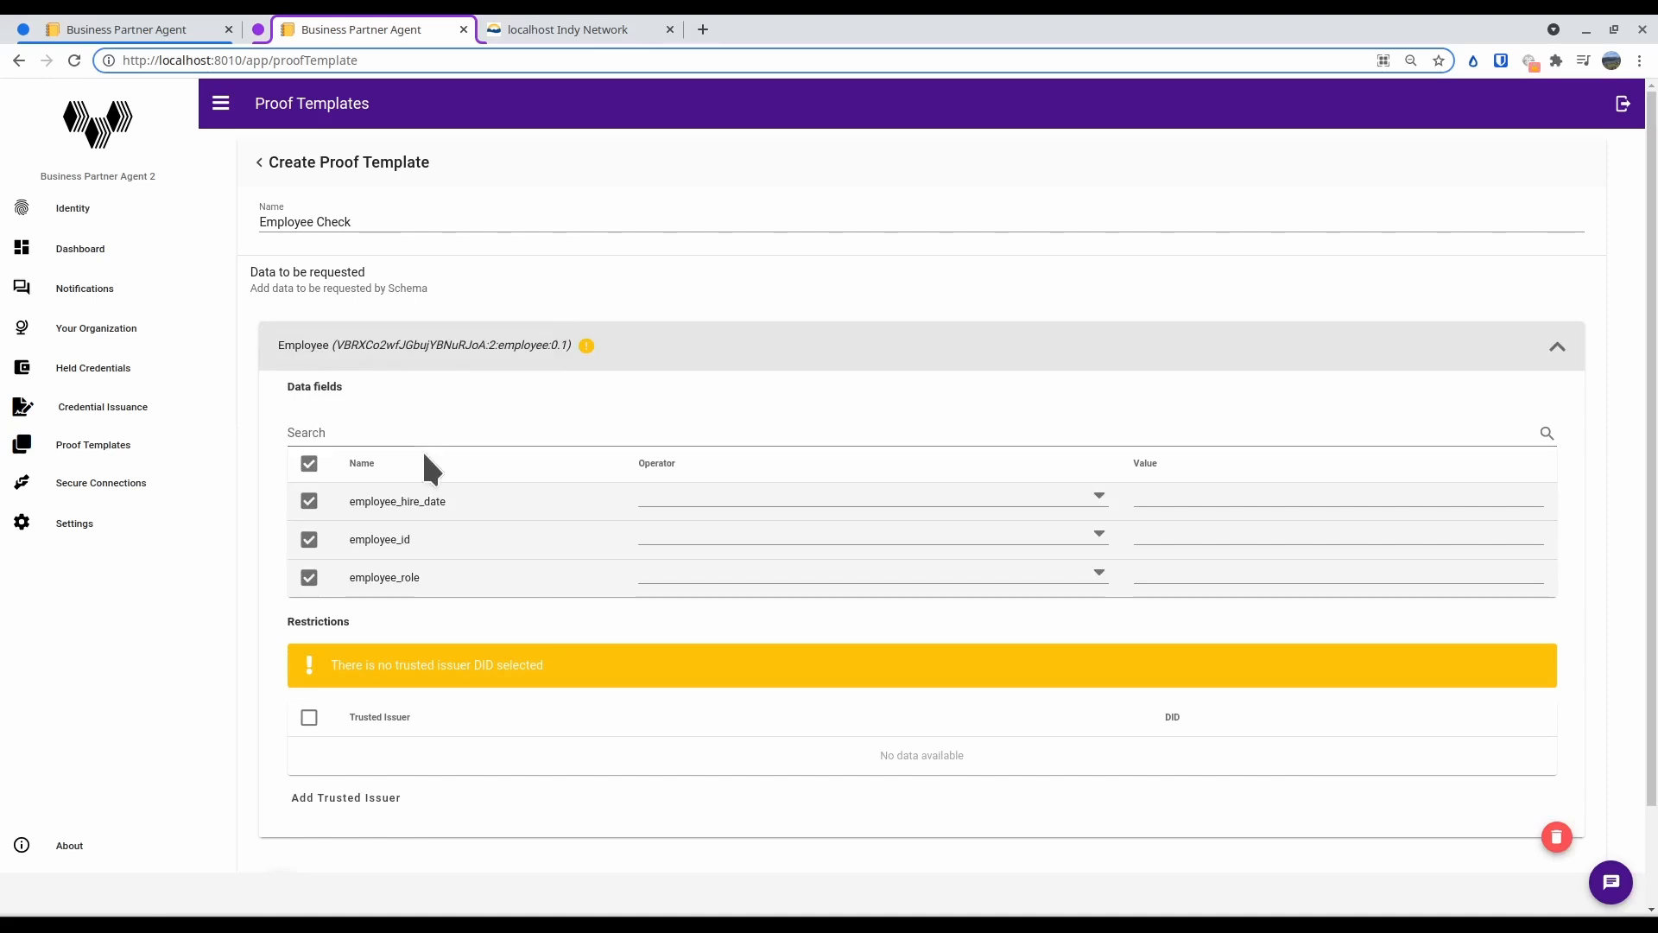
left_click(311, 503)
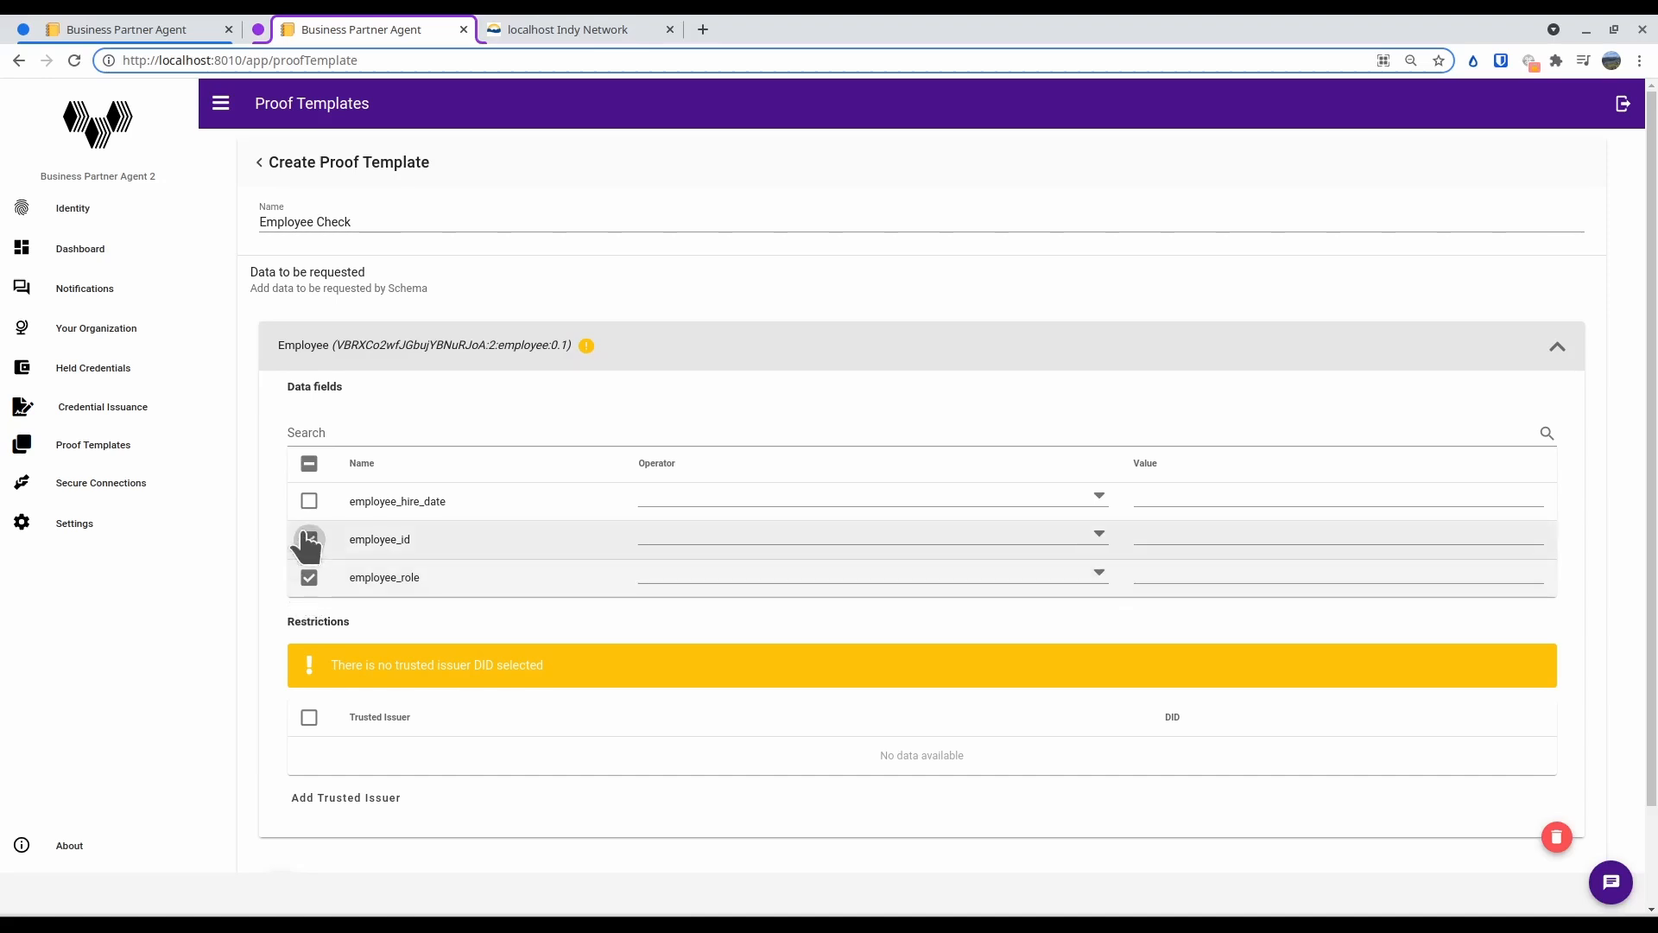
left_click(308, 539)
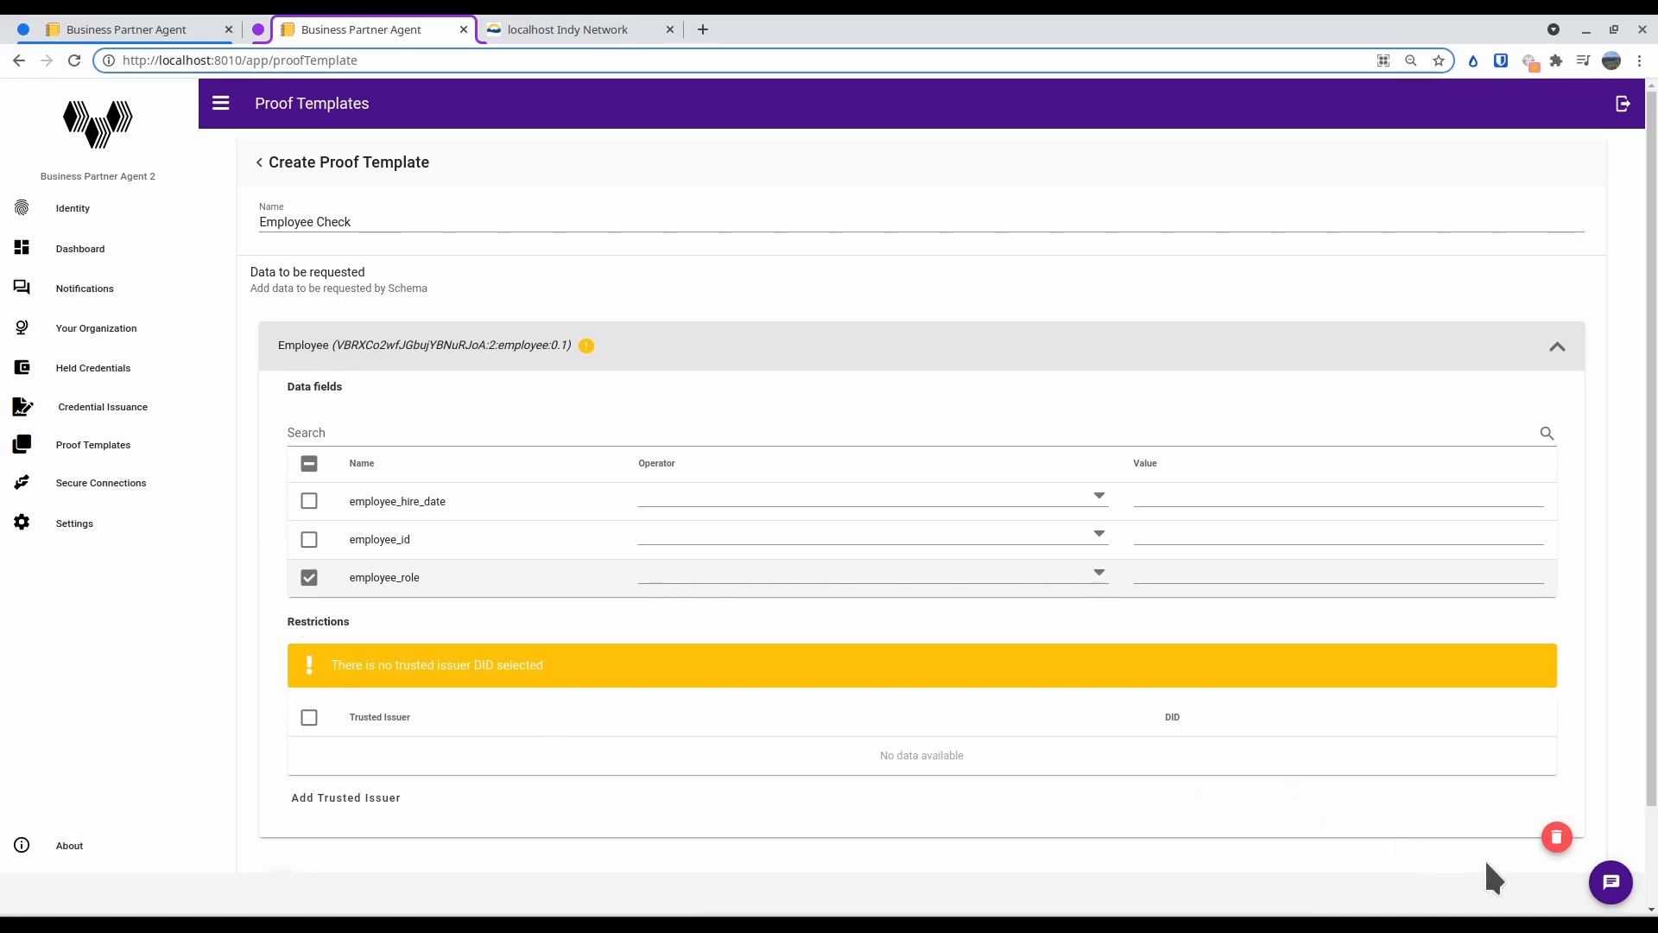
scroll(1455, 835, "down", 2)
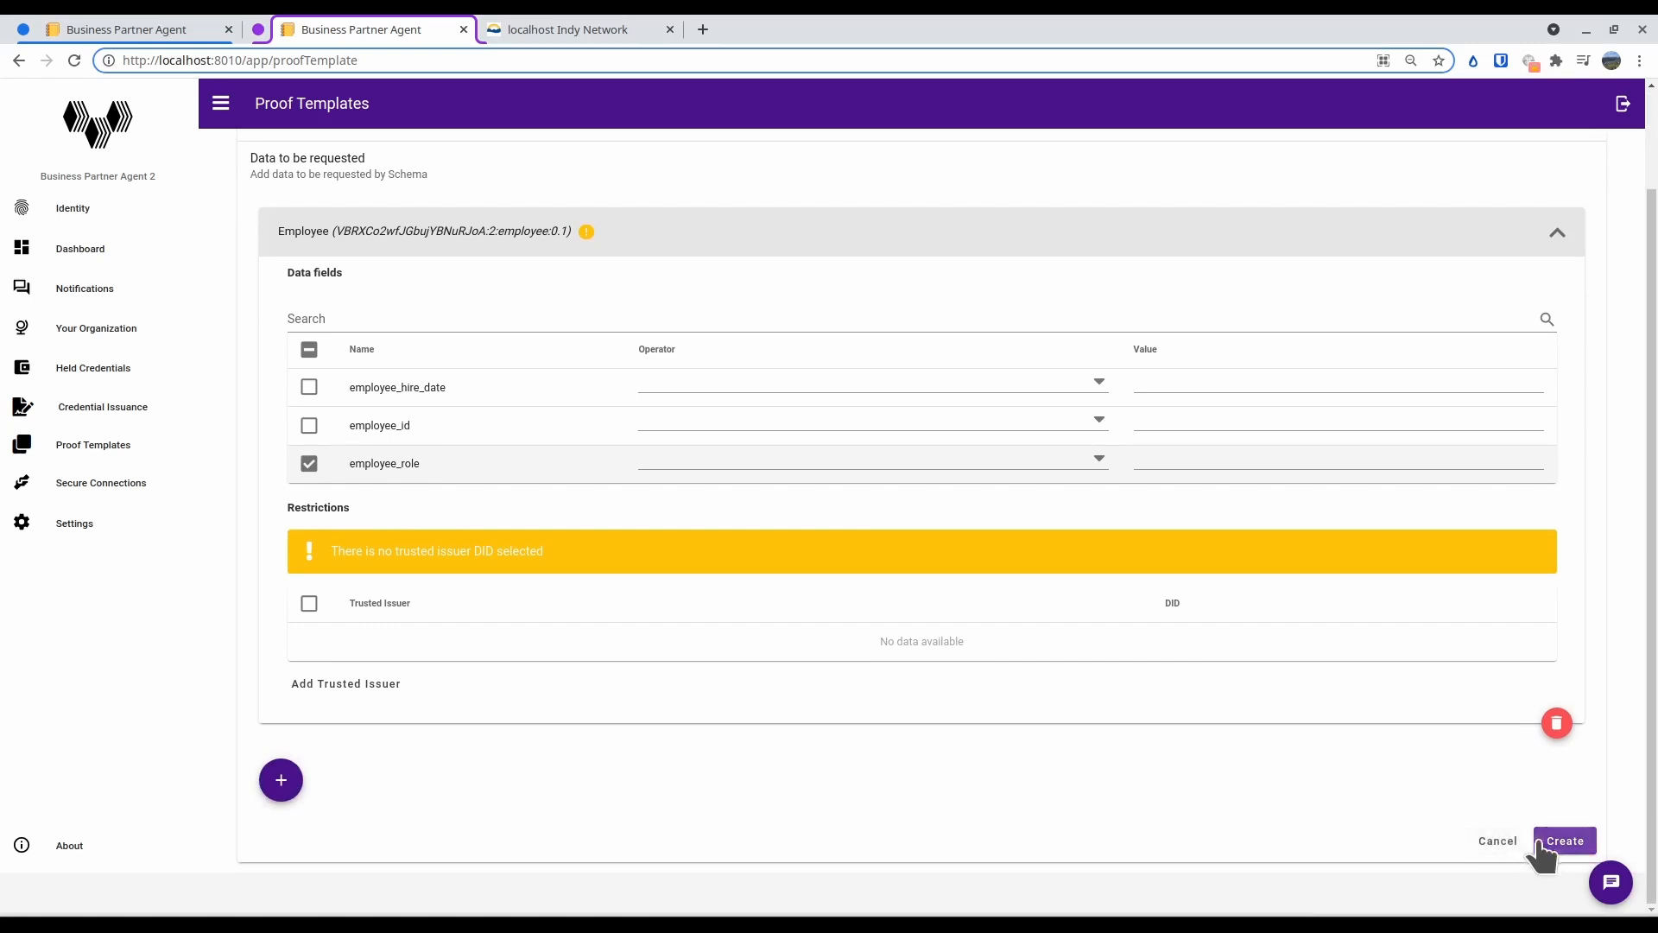
left_click(1548, 843)
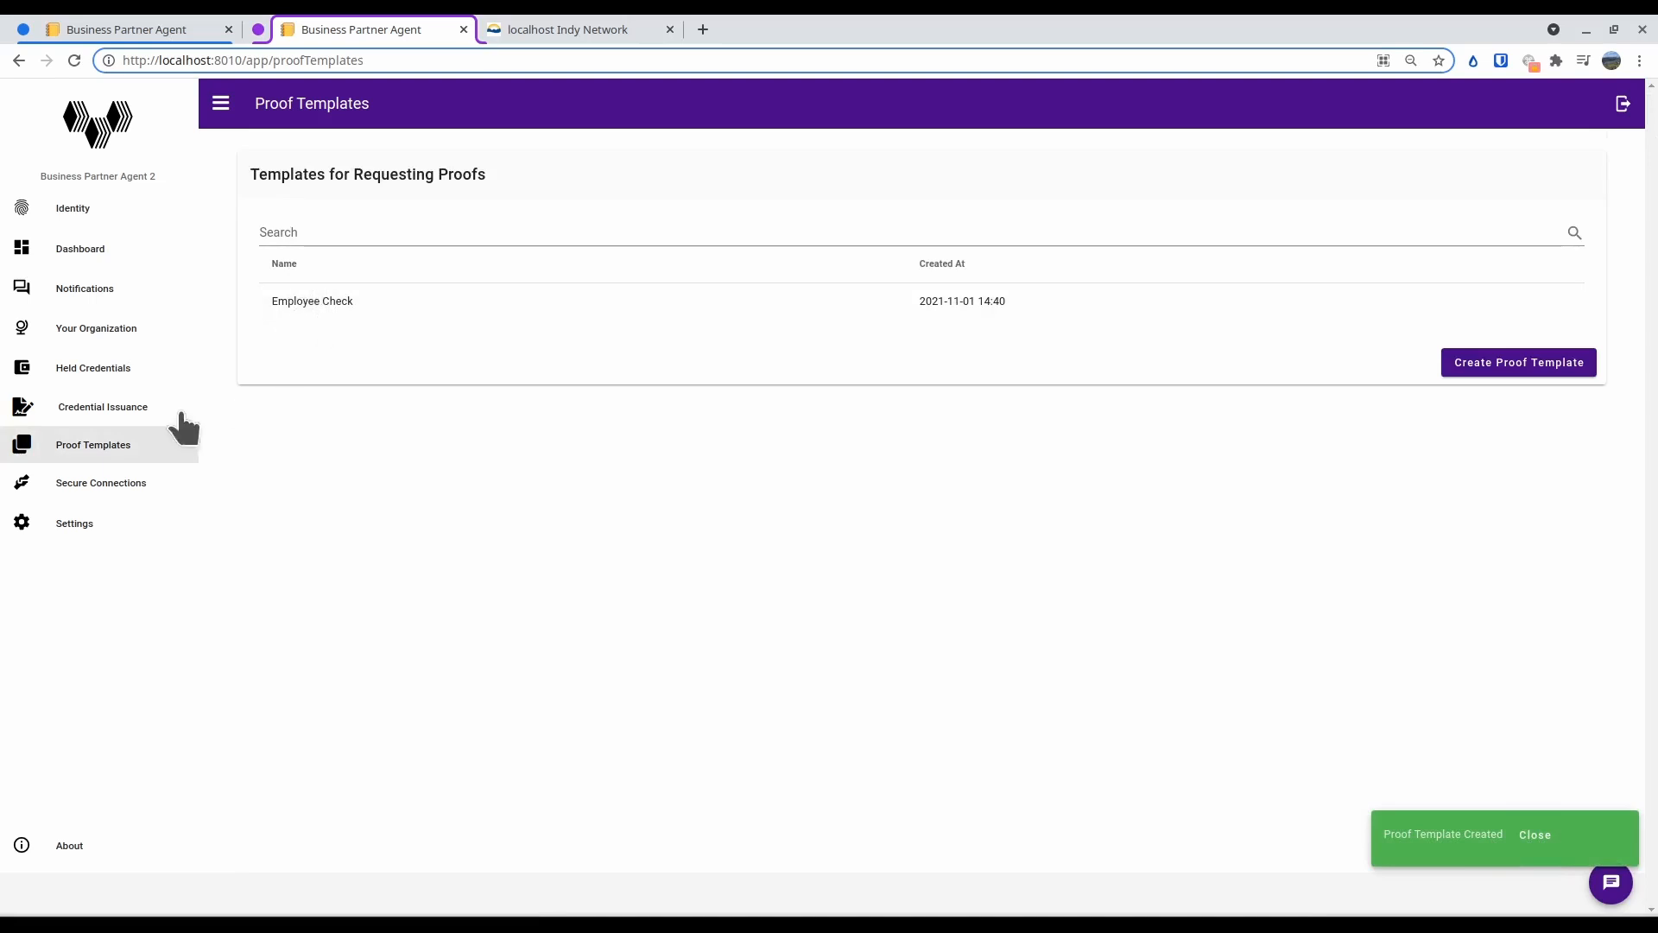
Send a proof request to the Person connection using the Employee Check template
left_click(122, 491)
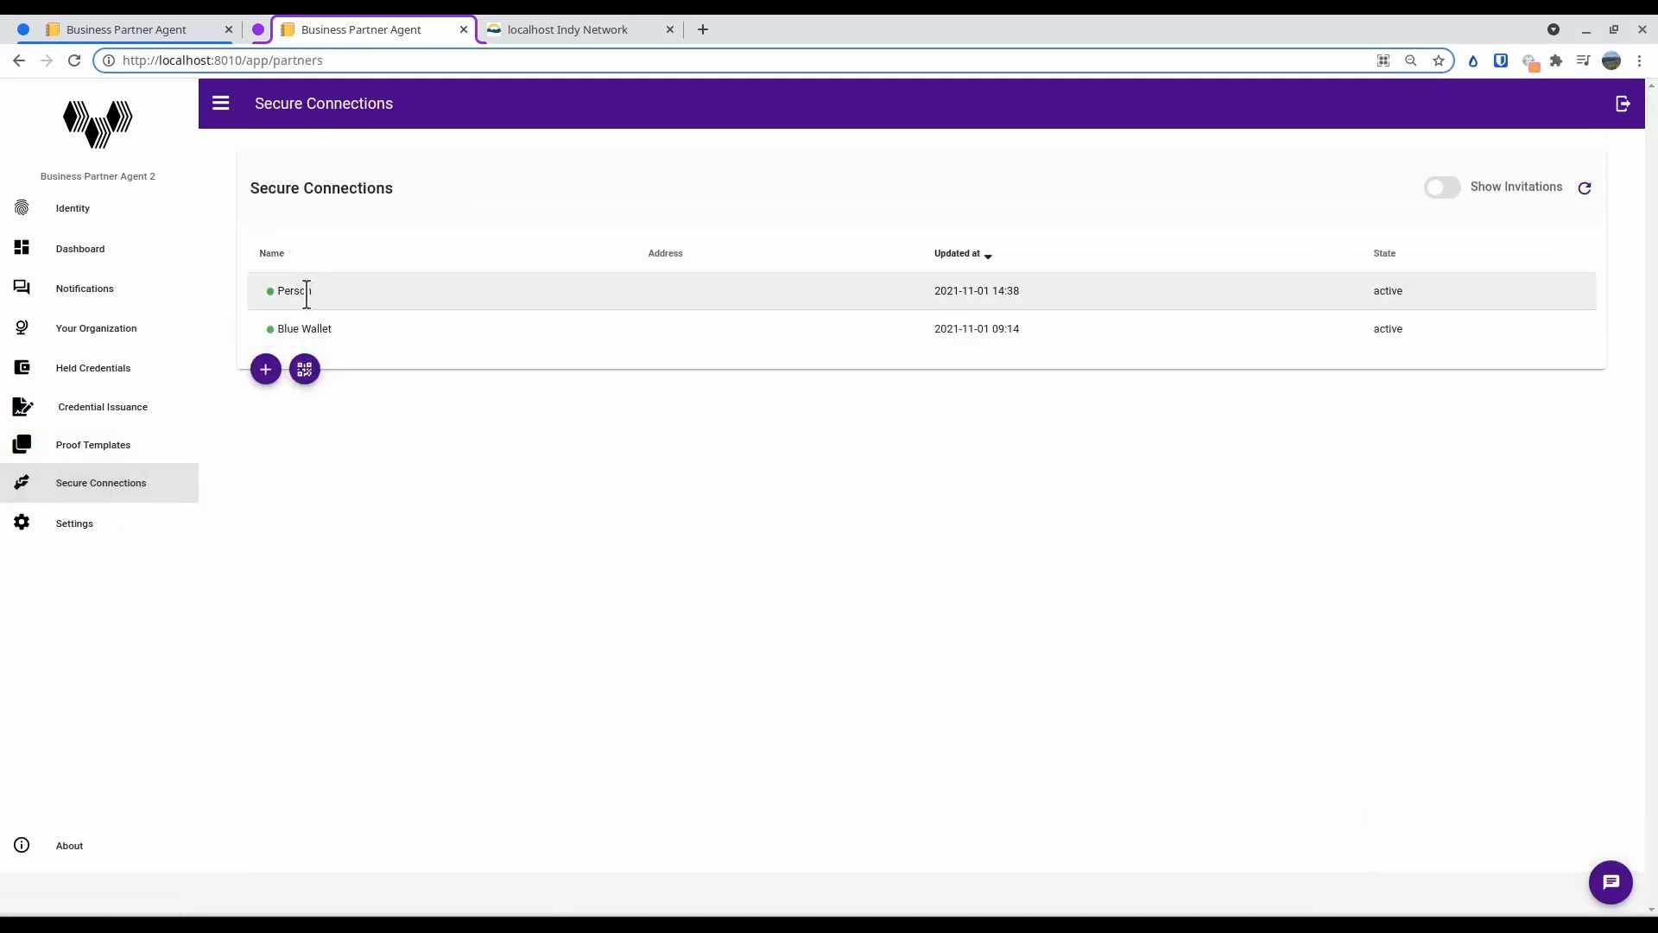
left_click(304, 293)
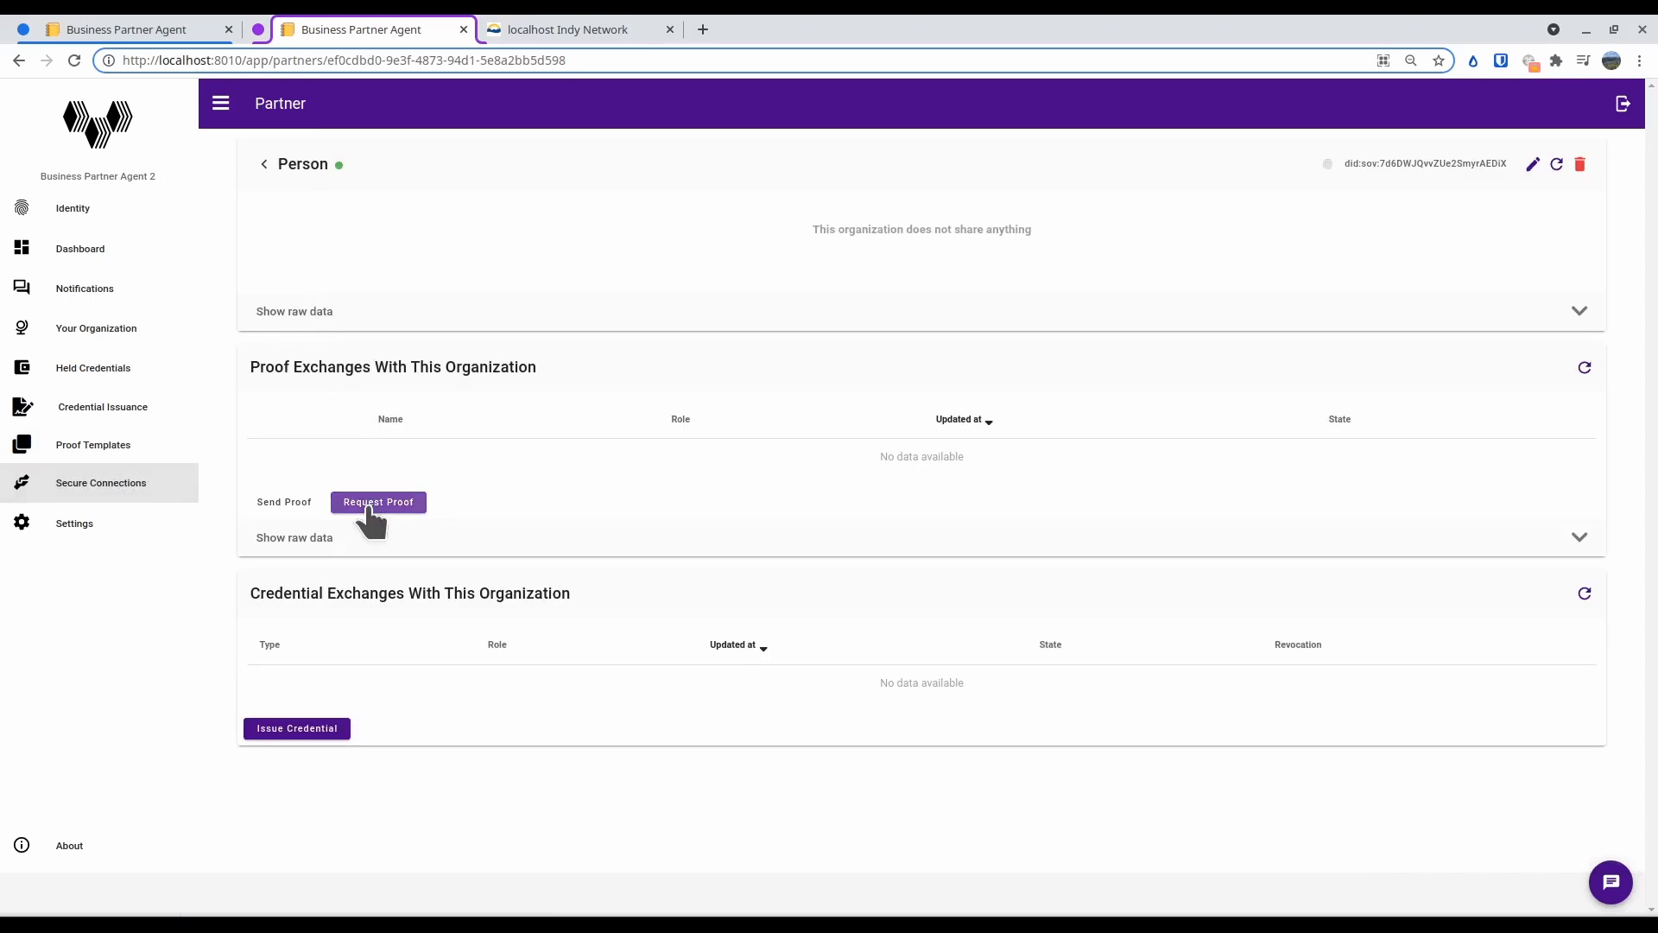
left_click(368, 501)
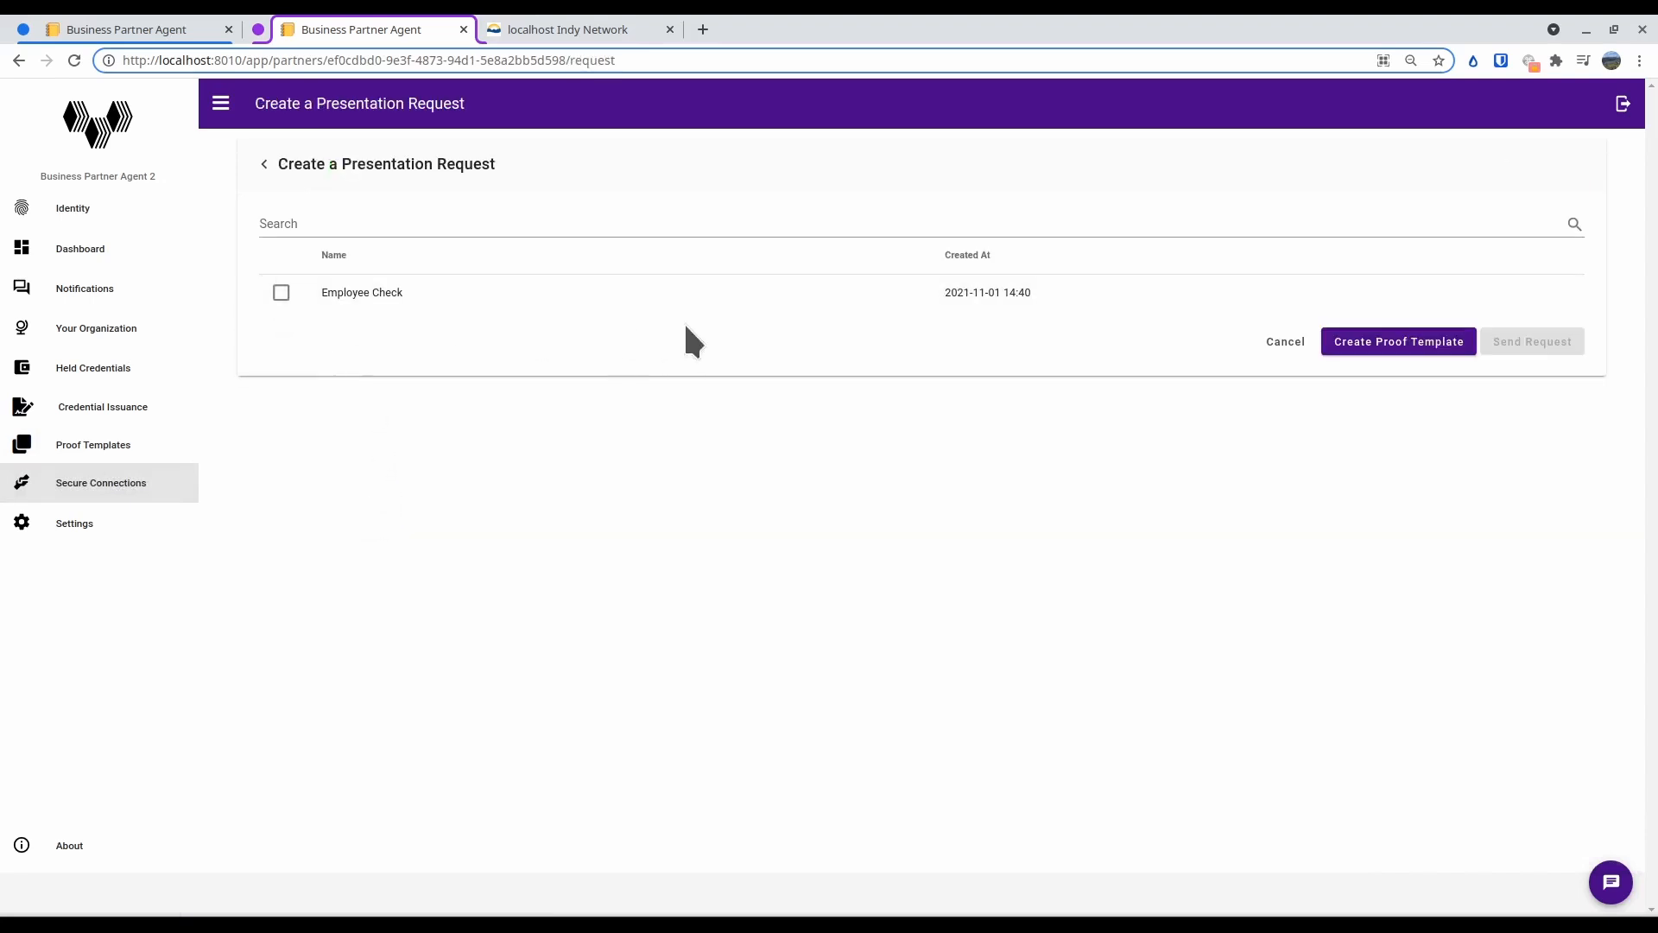
left_click(282, 293)
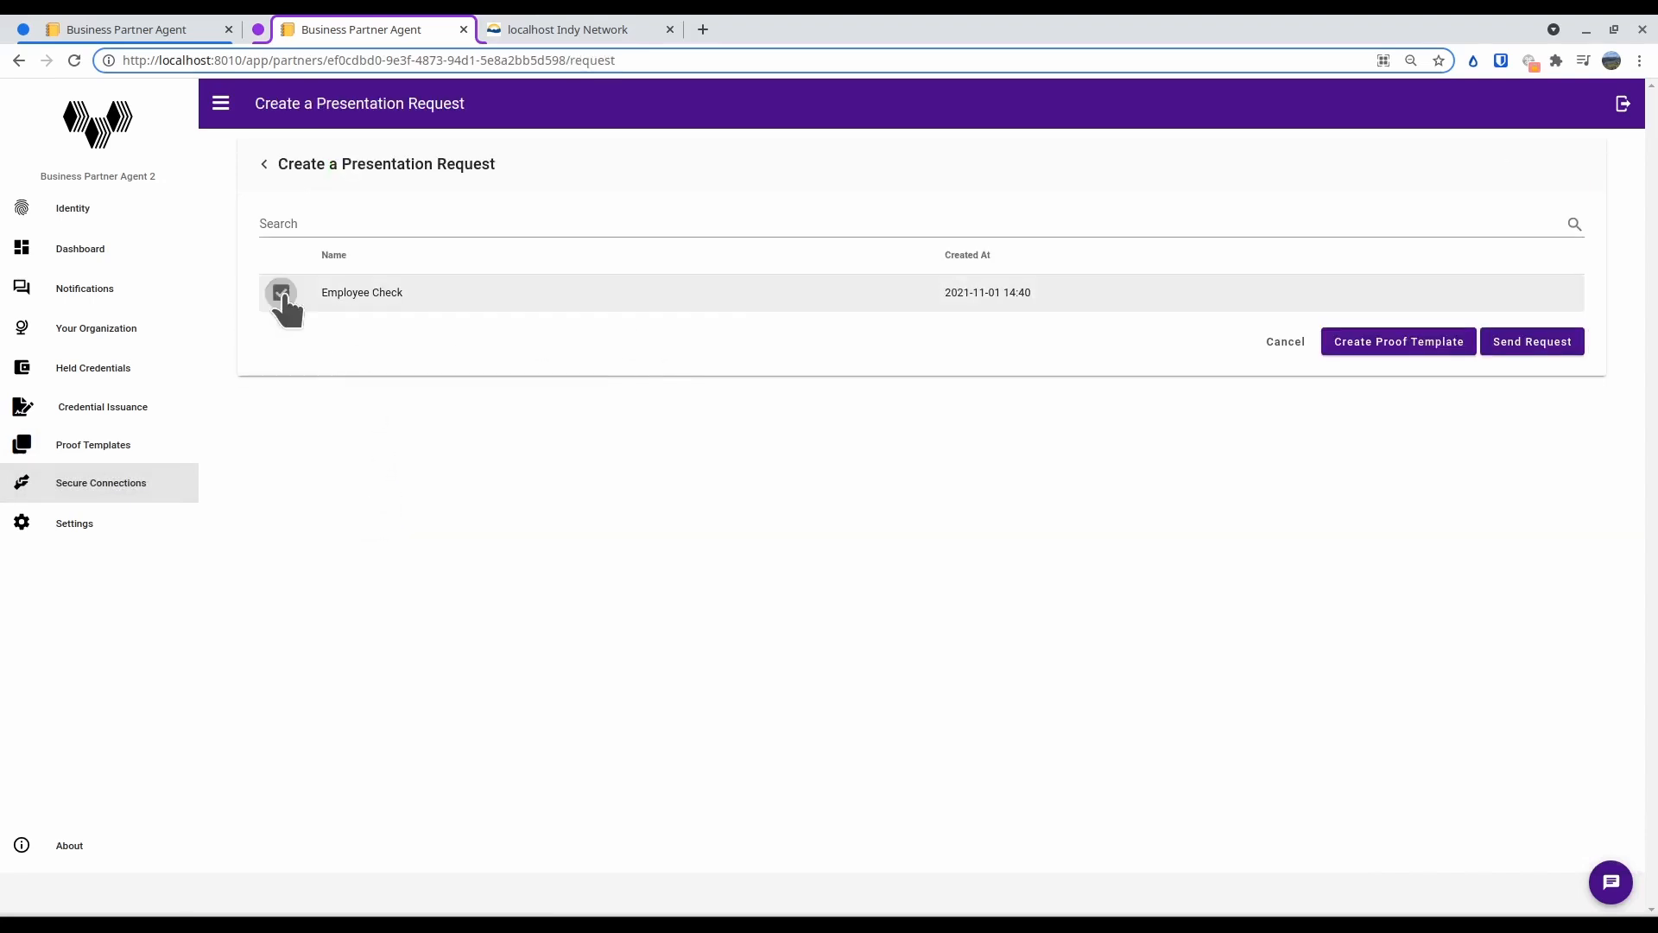
left_click(1528, 345)
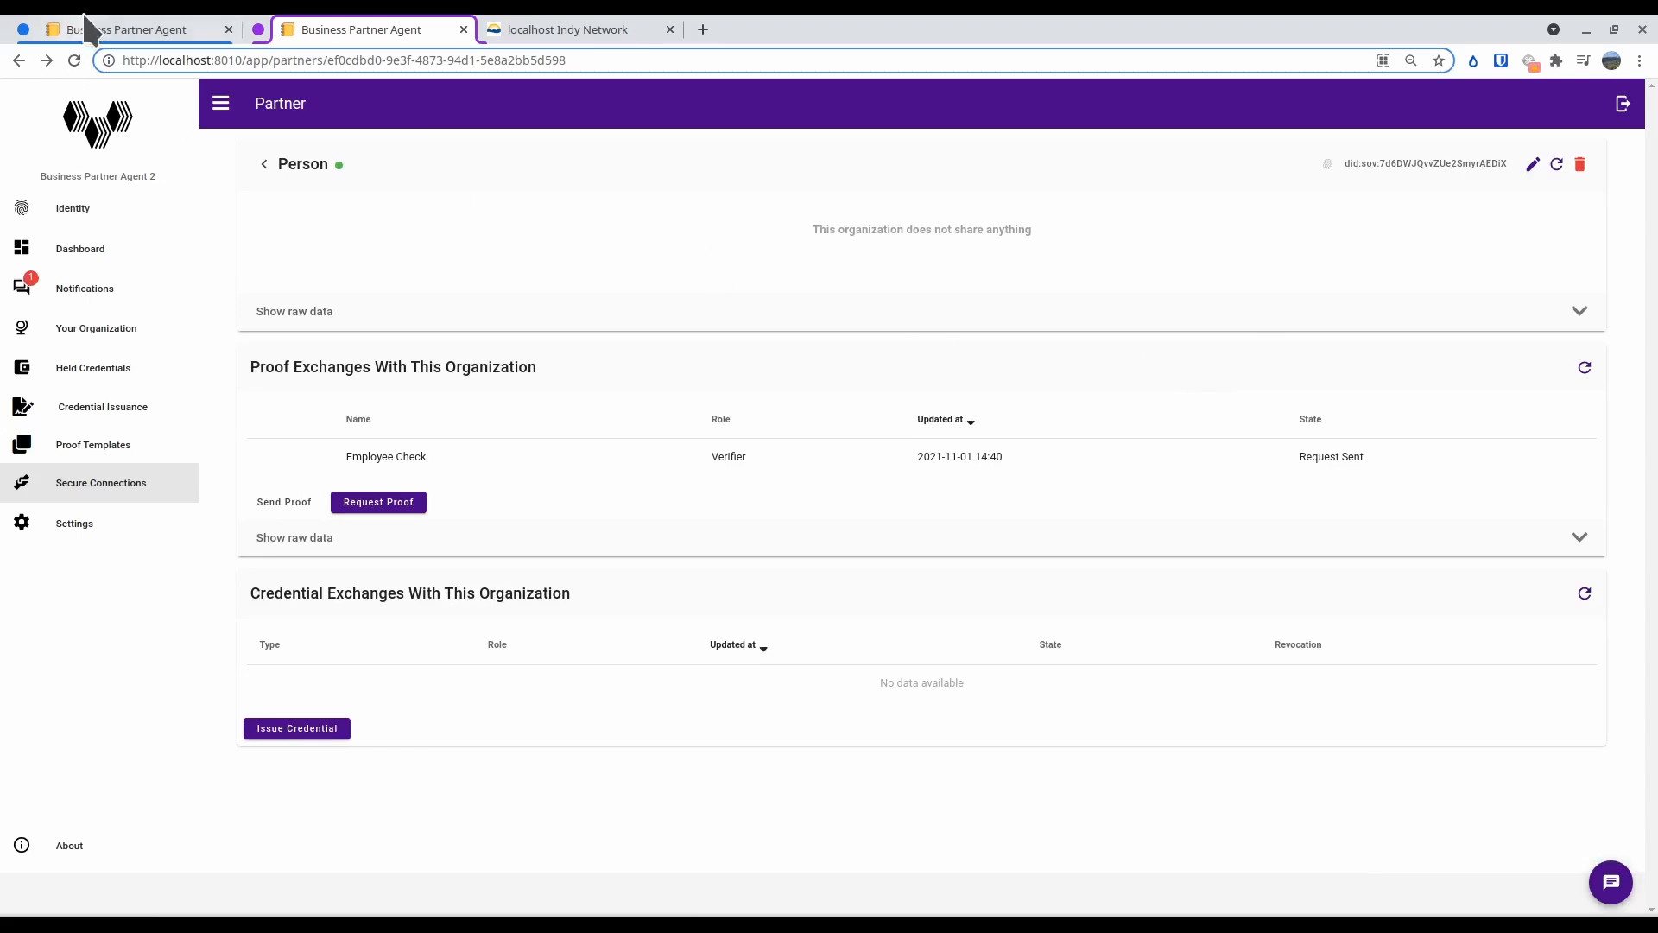
Switch to Business Partner Agent 1, view the wallet's credentials, and open the Employee Check request under the Front Desk partner
left_click(111, 26)
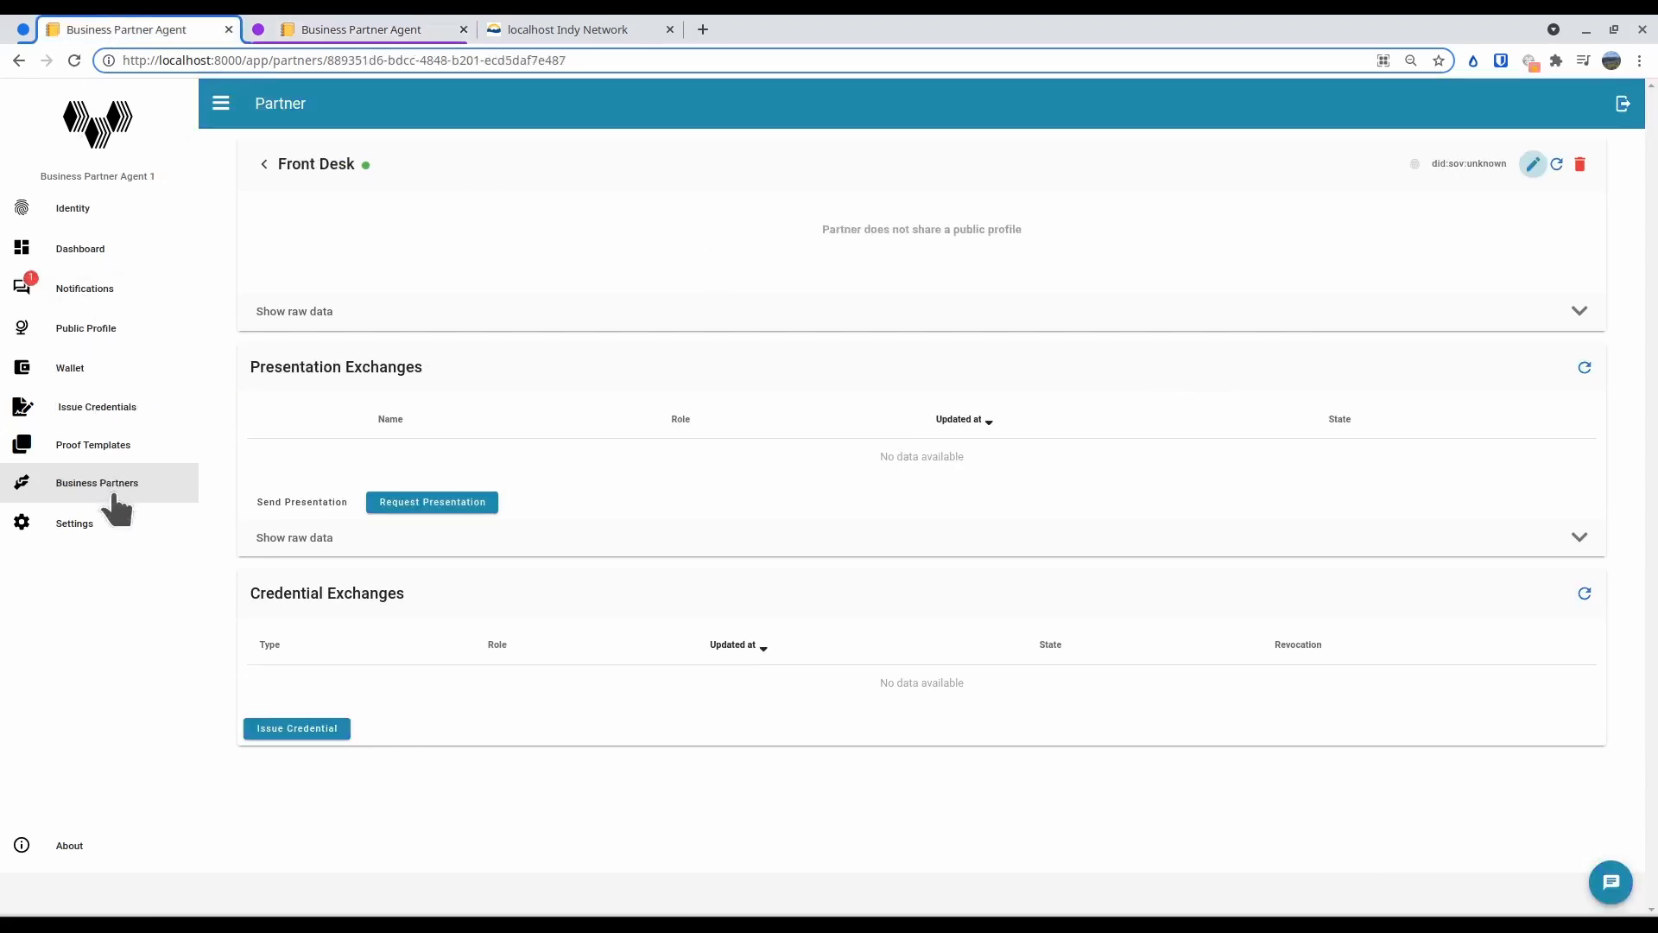
left_click(73, 369)
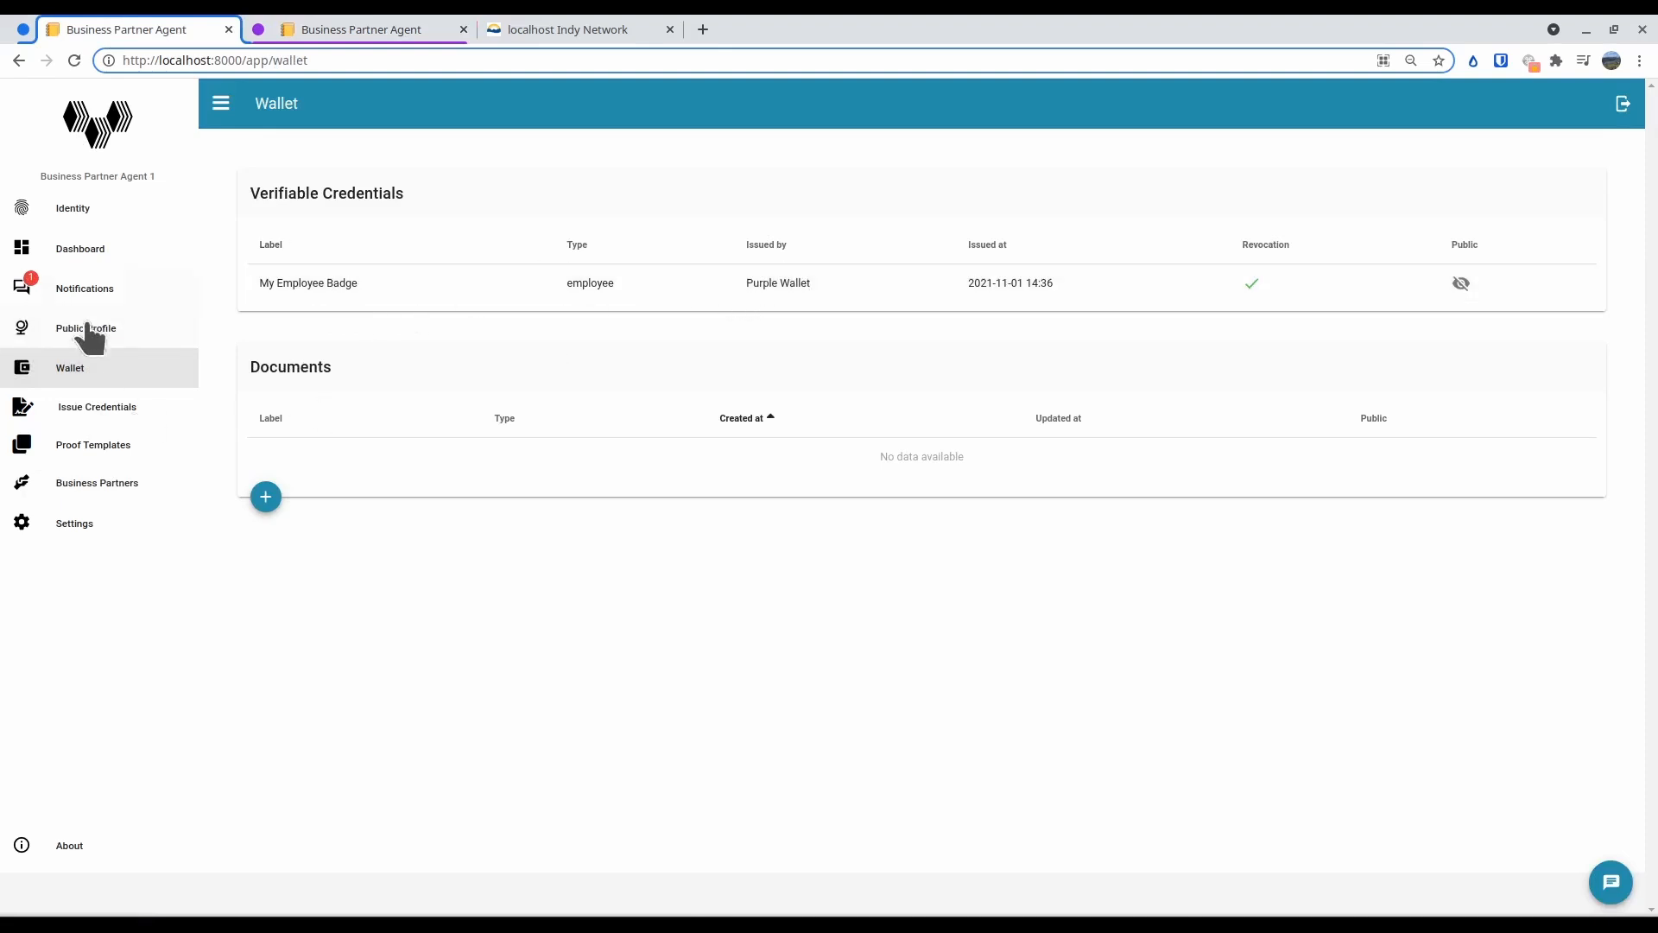
left_click(99, 486)
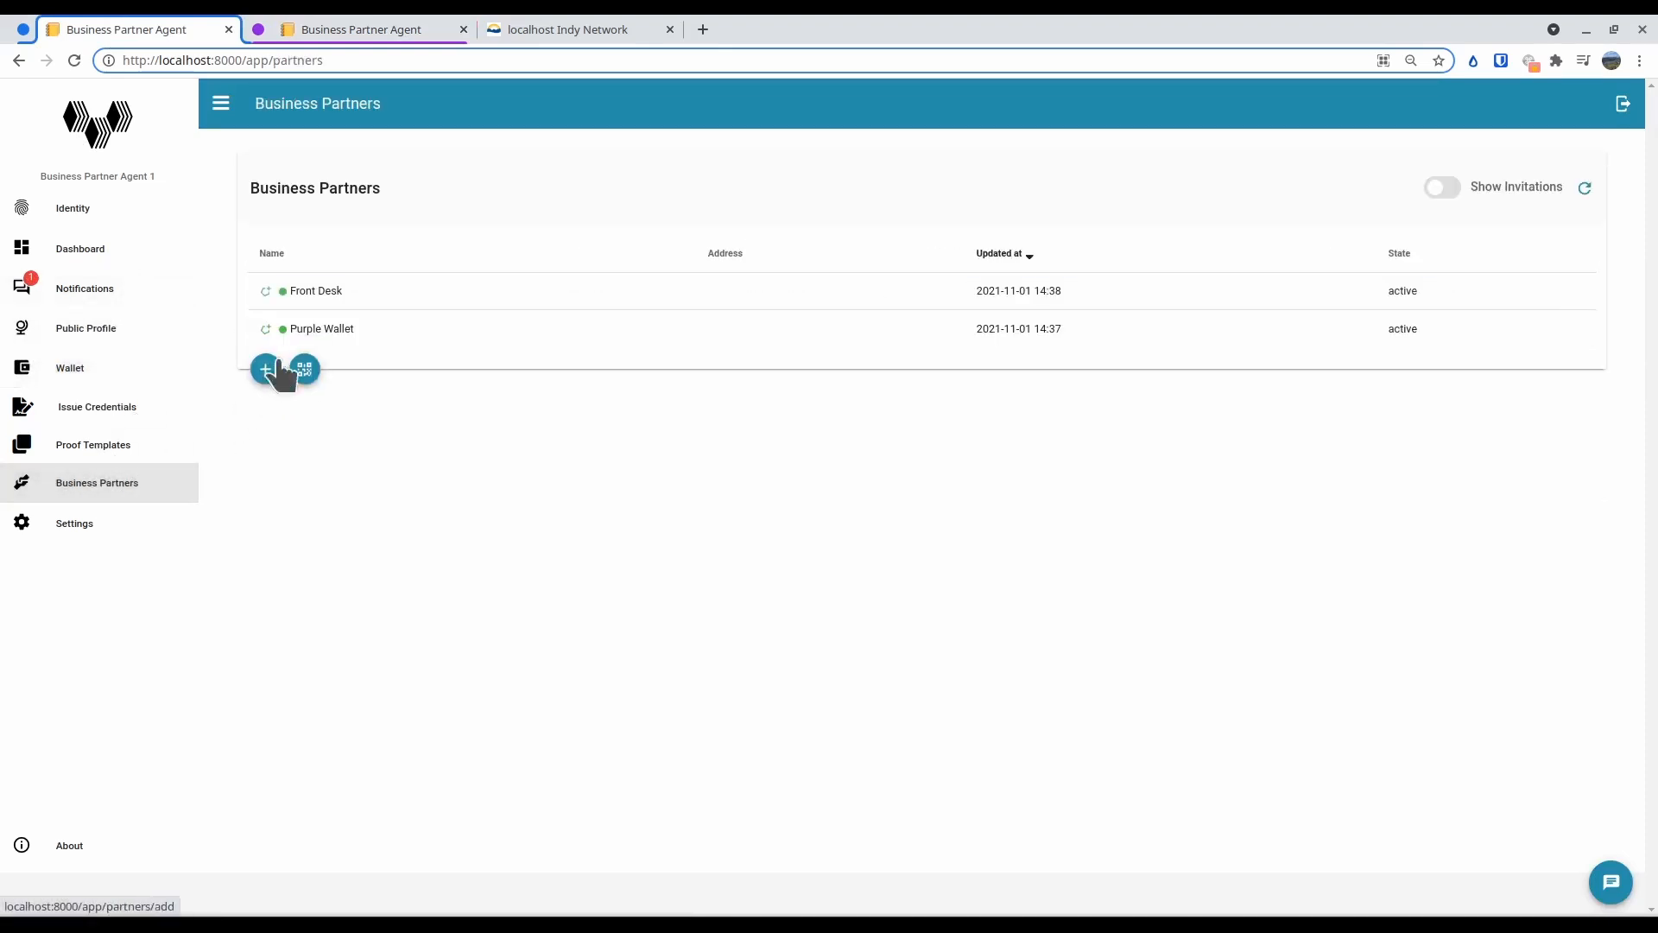
left_click(319, 291)
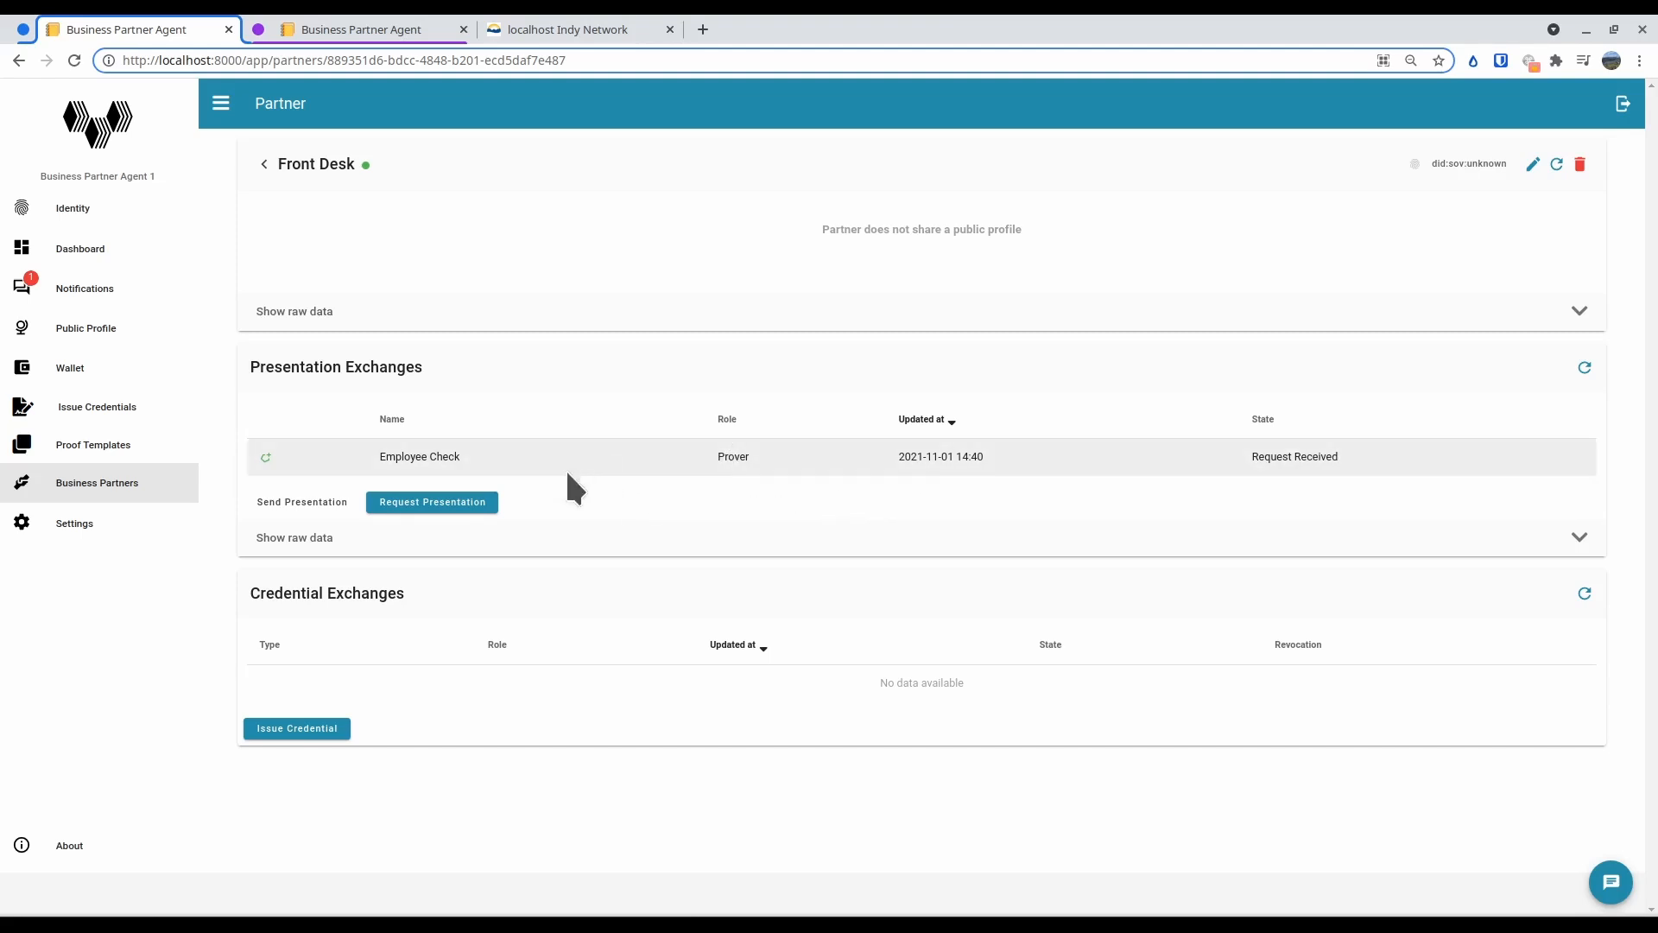
left_click(544, 478)
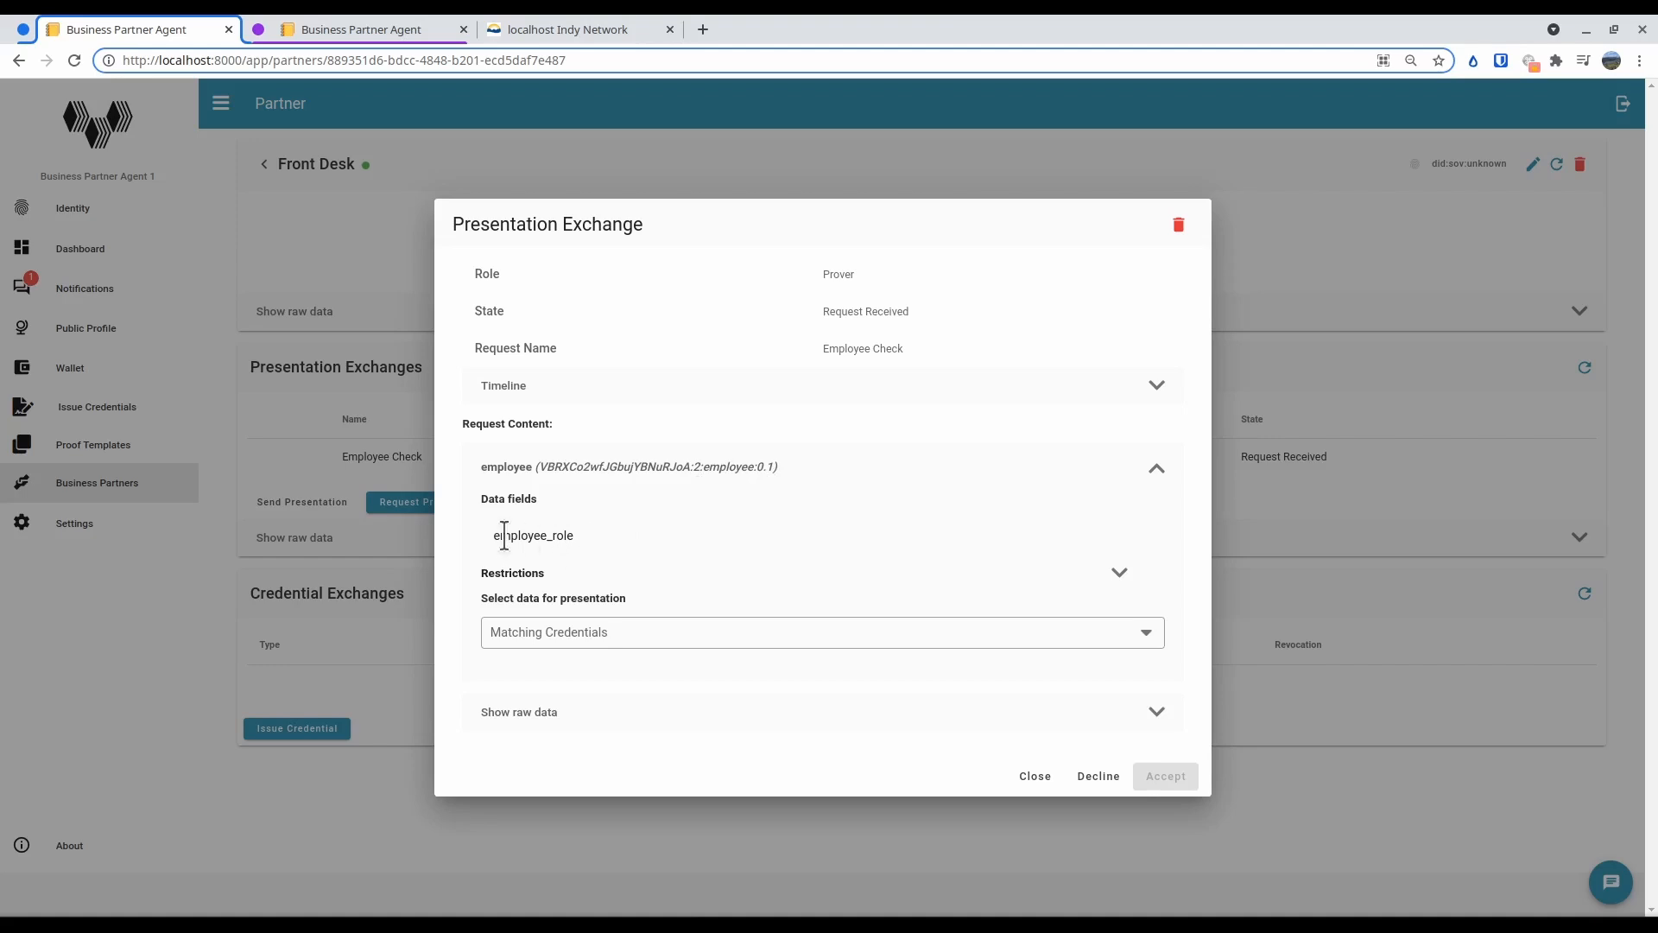
Select My Employee Badge as the matching credential for the requested employee_role and accept the presentation request
left_click_drag(500, 536, 581, 540)
left_click(583, 635)
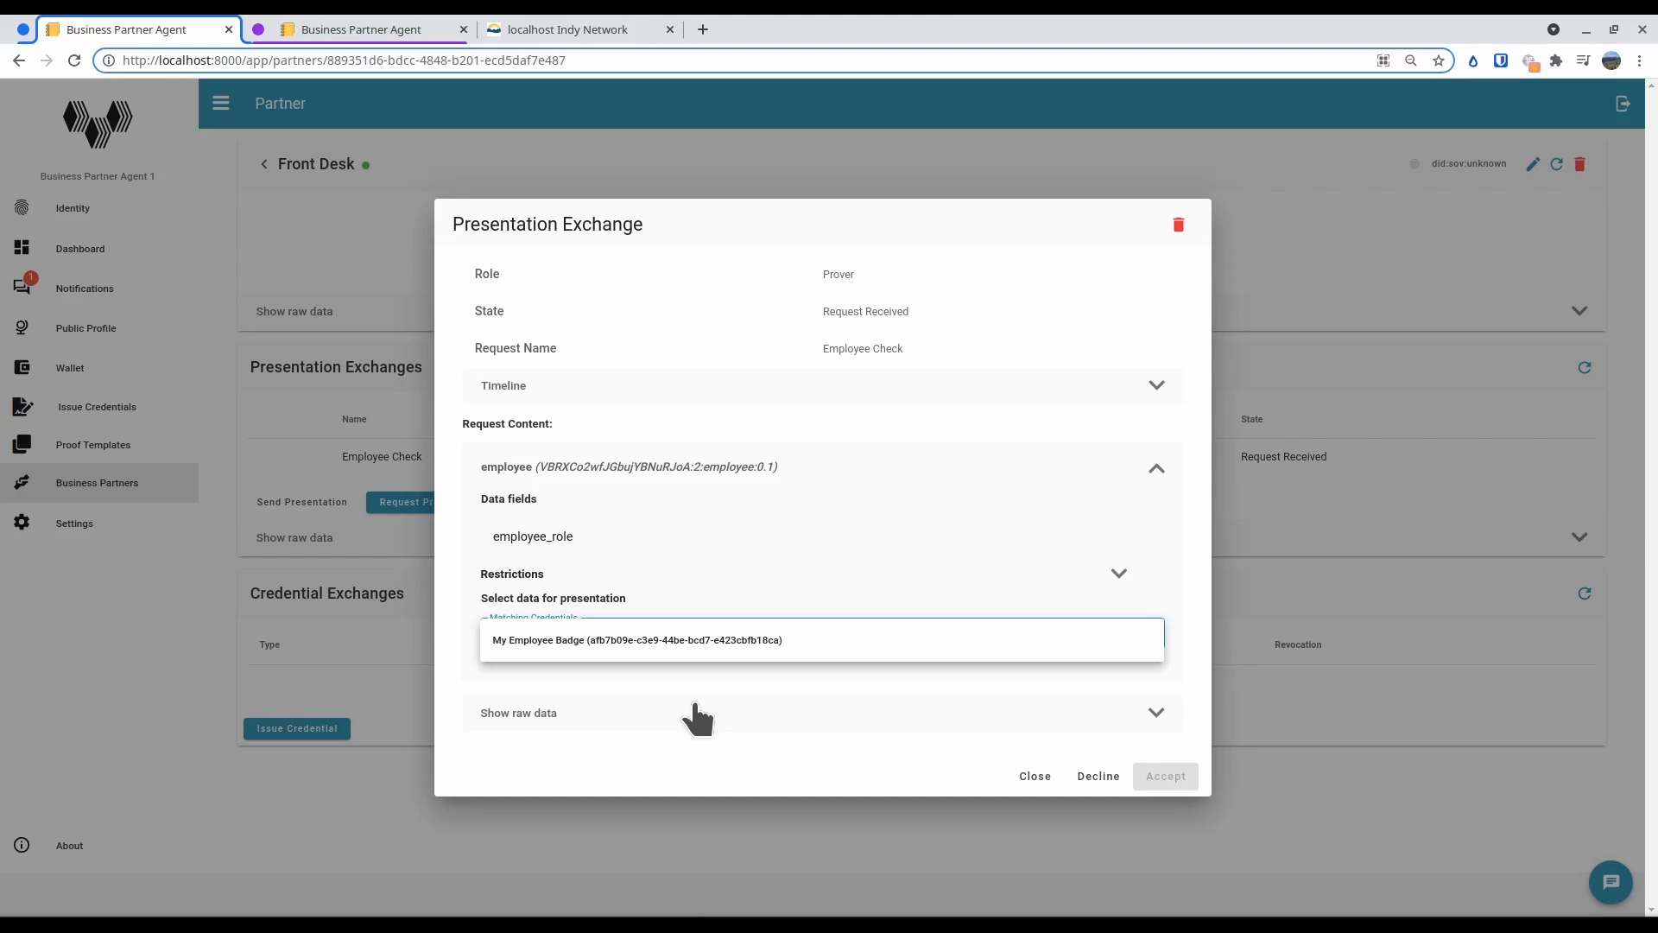
left_click(717, 648)
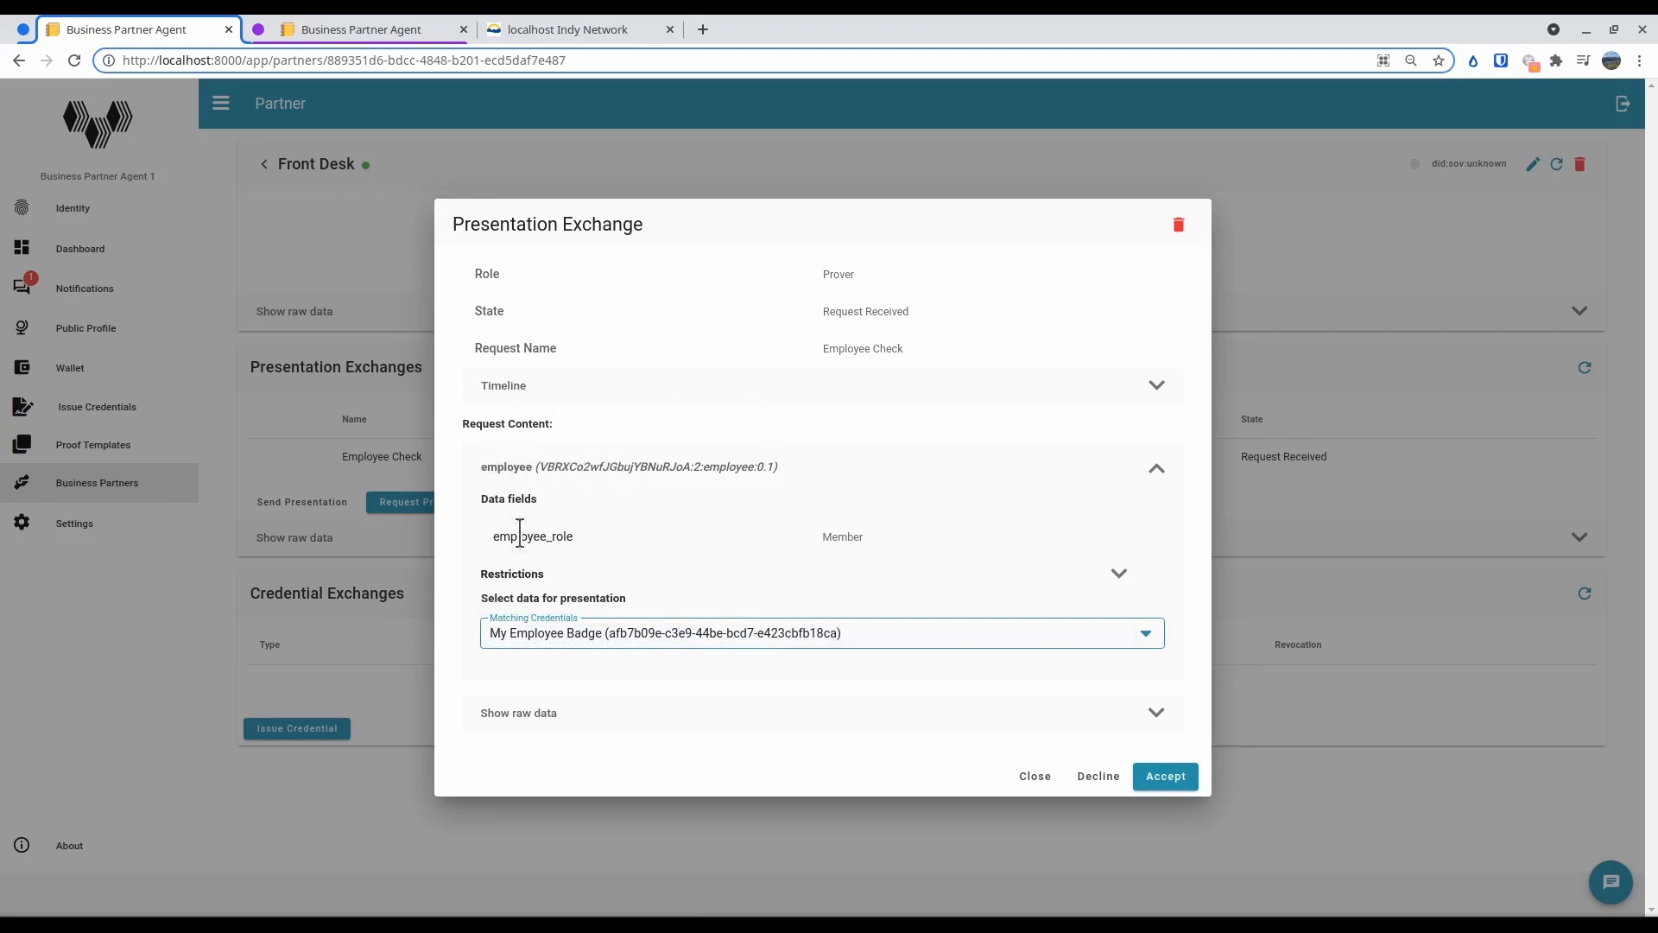
left_click_drag(824, 536, 864, 536)
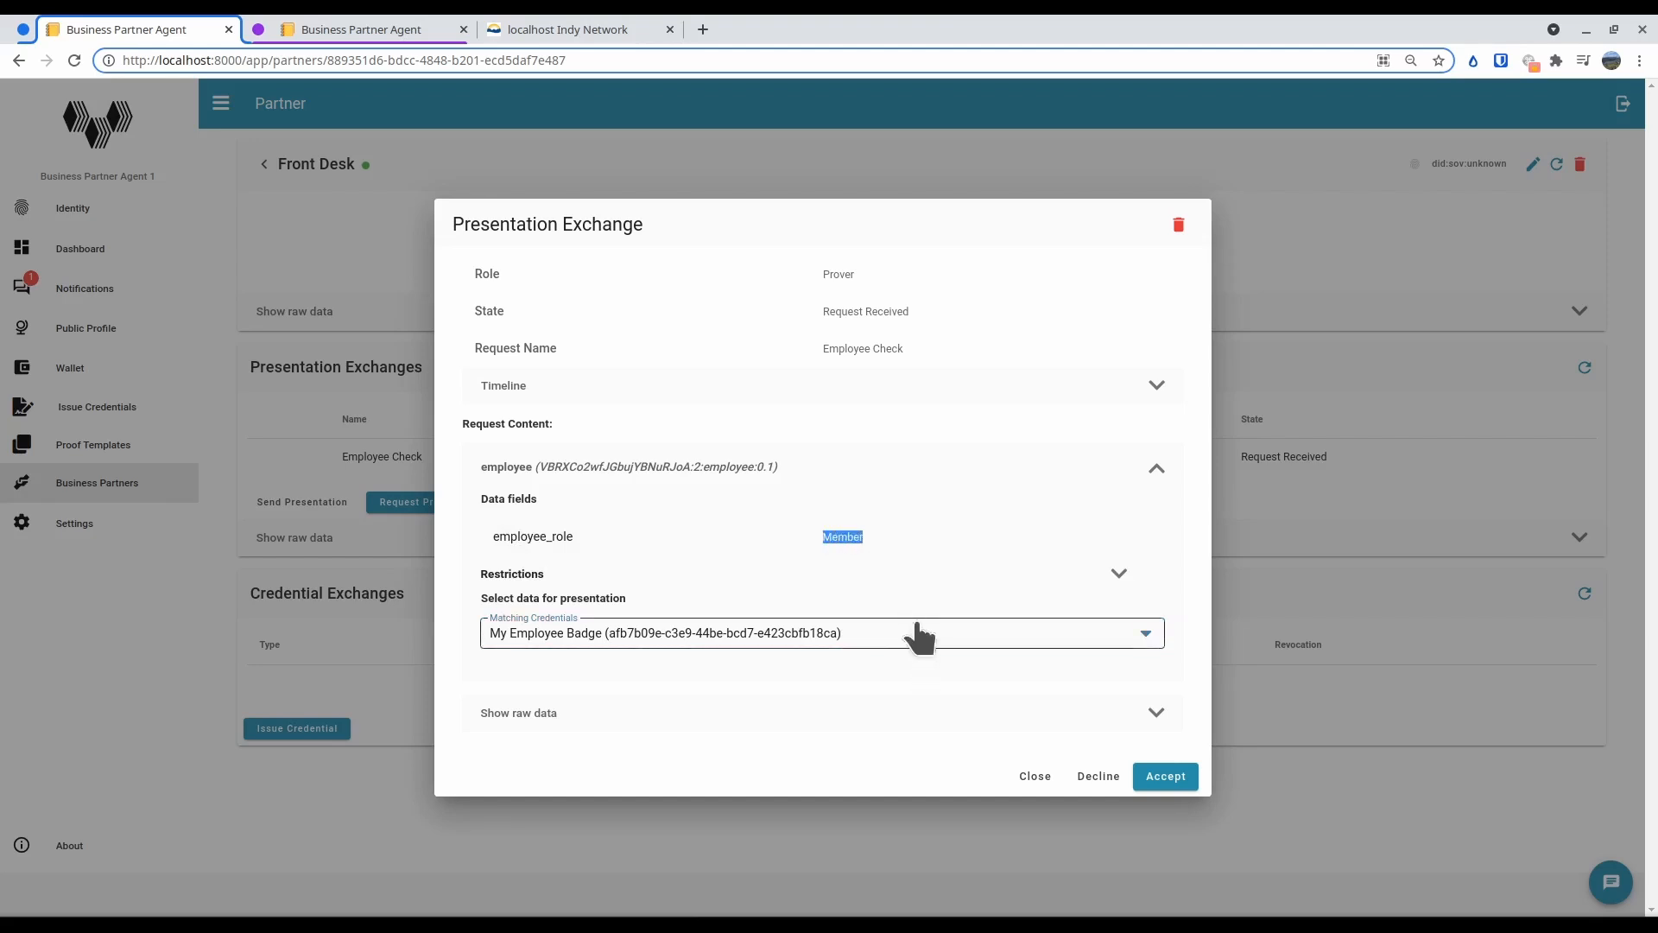
left_click(1158, 778)
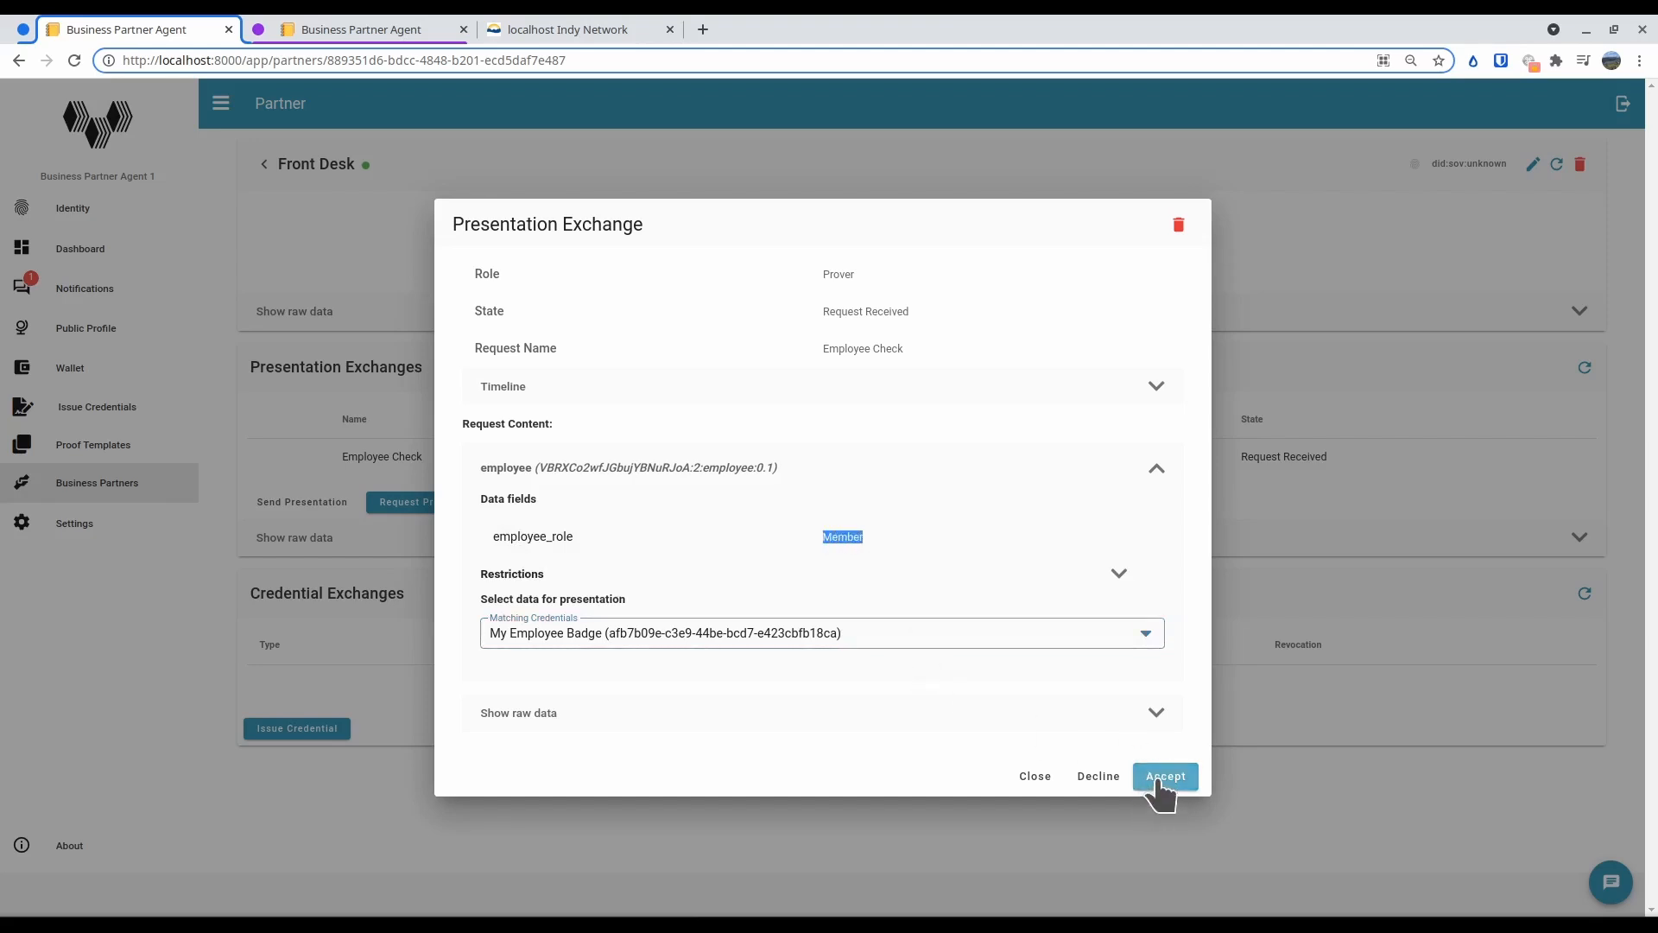
left_click(1158, 778)
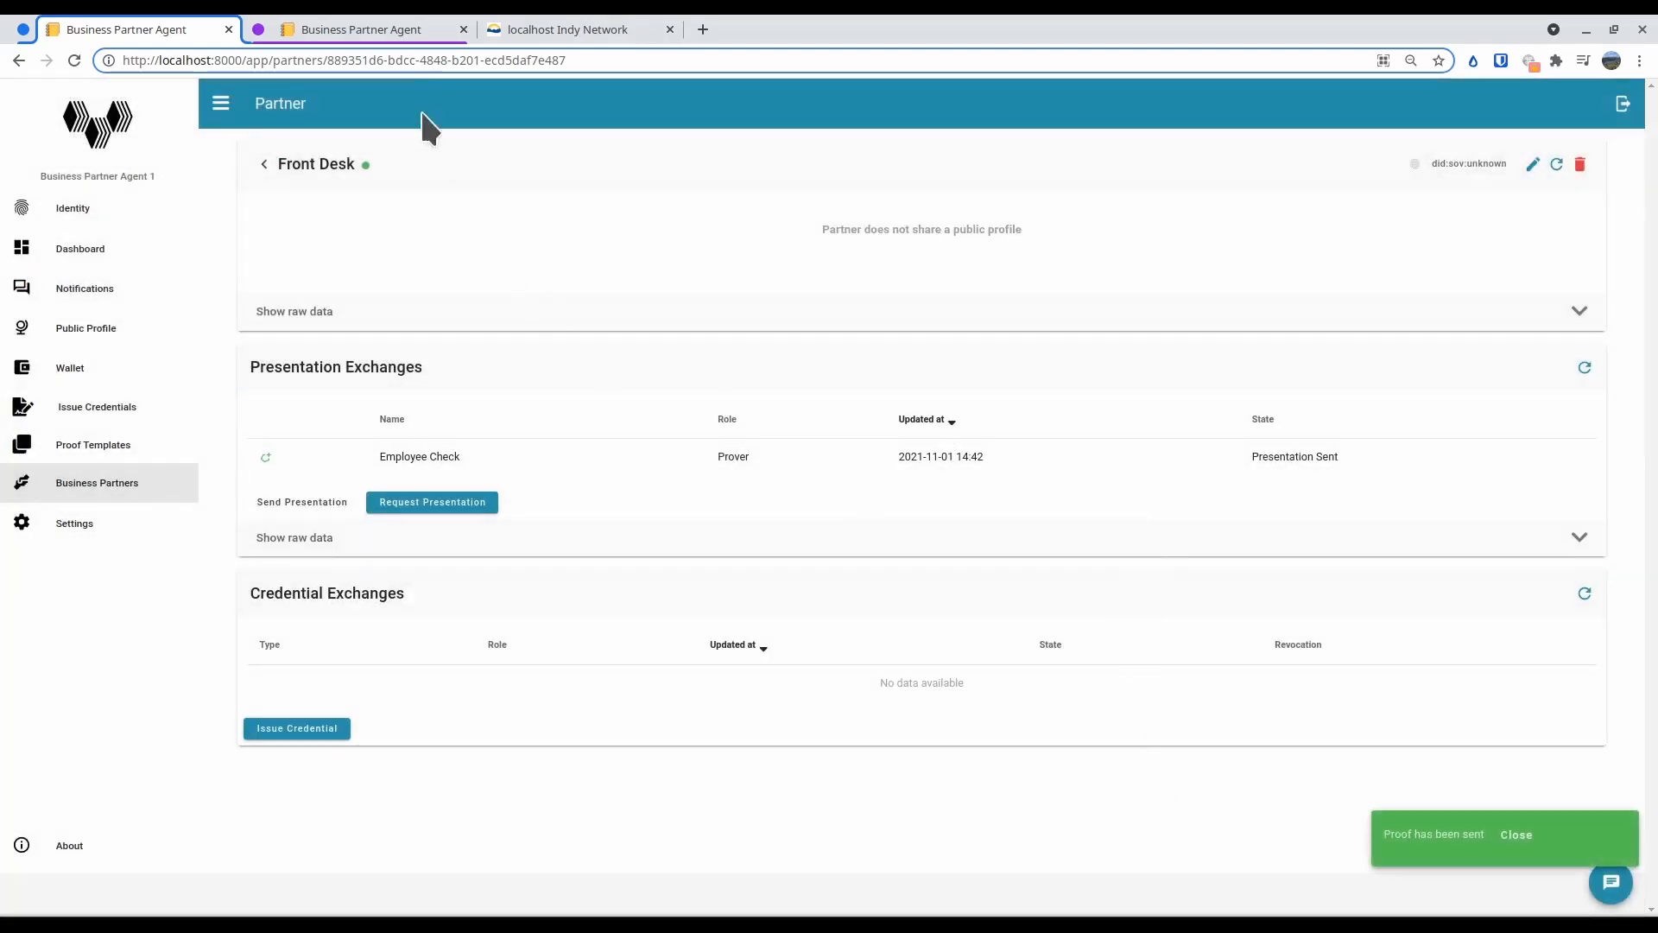
Switch to Business Partner Agent 2 and open the Person's Presentation of Proof entry from the notifications' event history
left_click(376, 29)
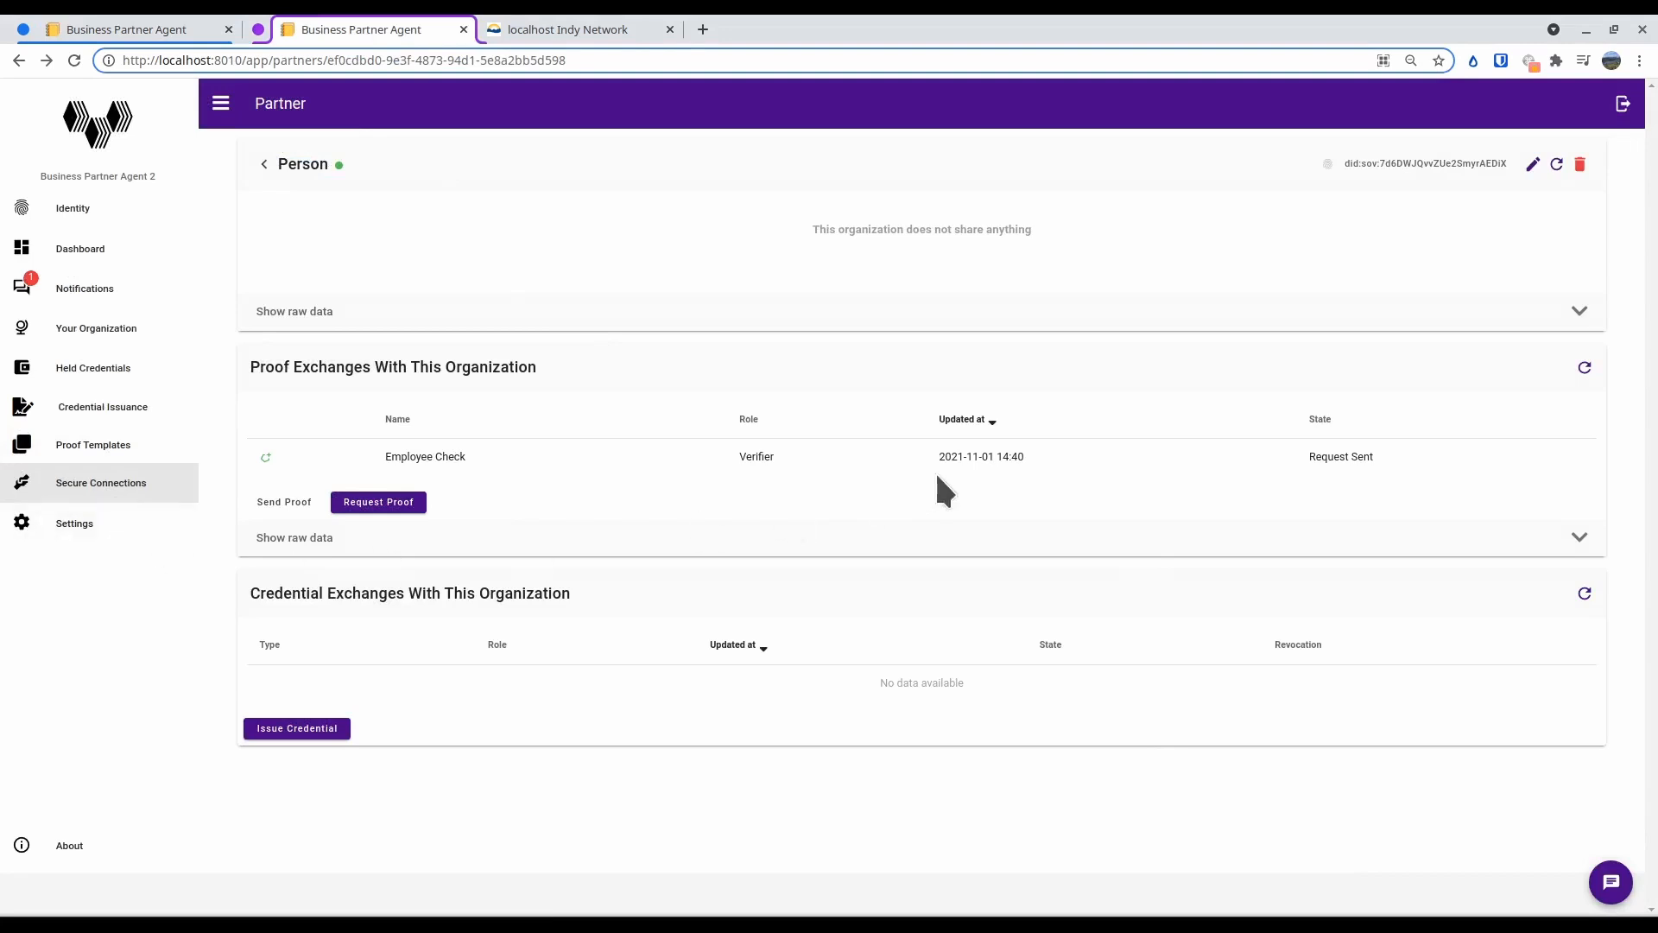
left_click(62, 292)
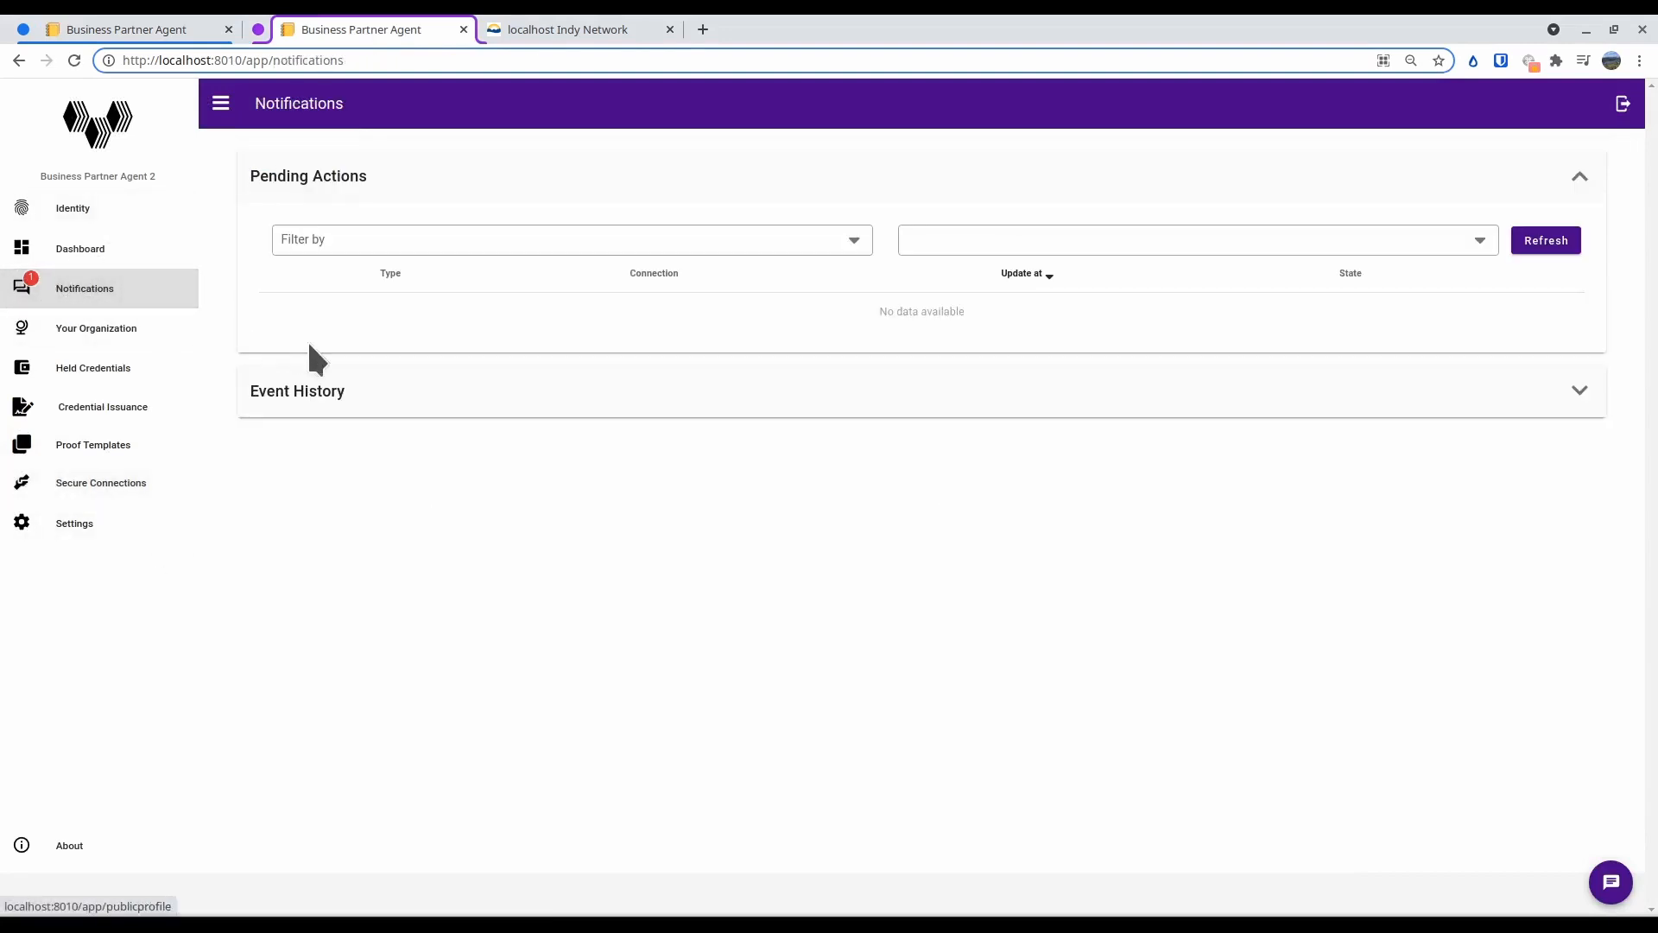
left_click(1578, 394)
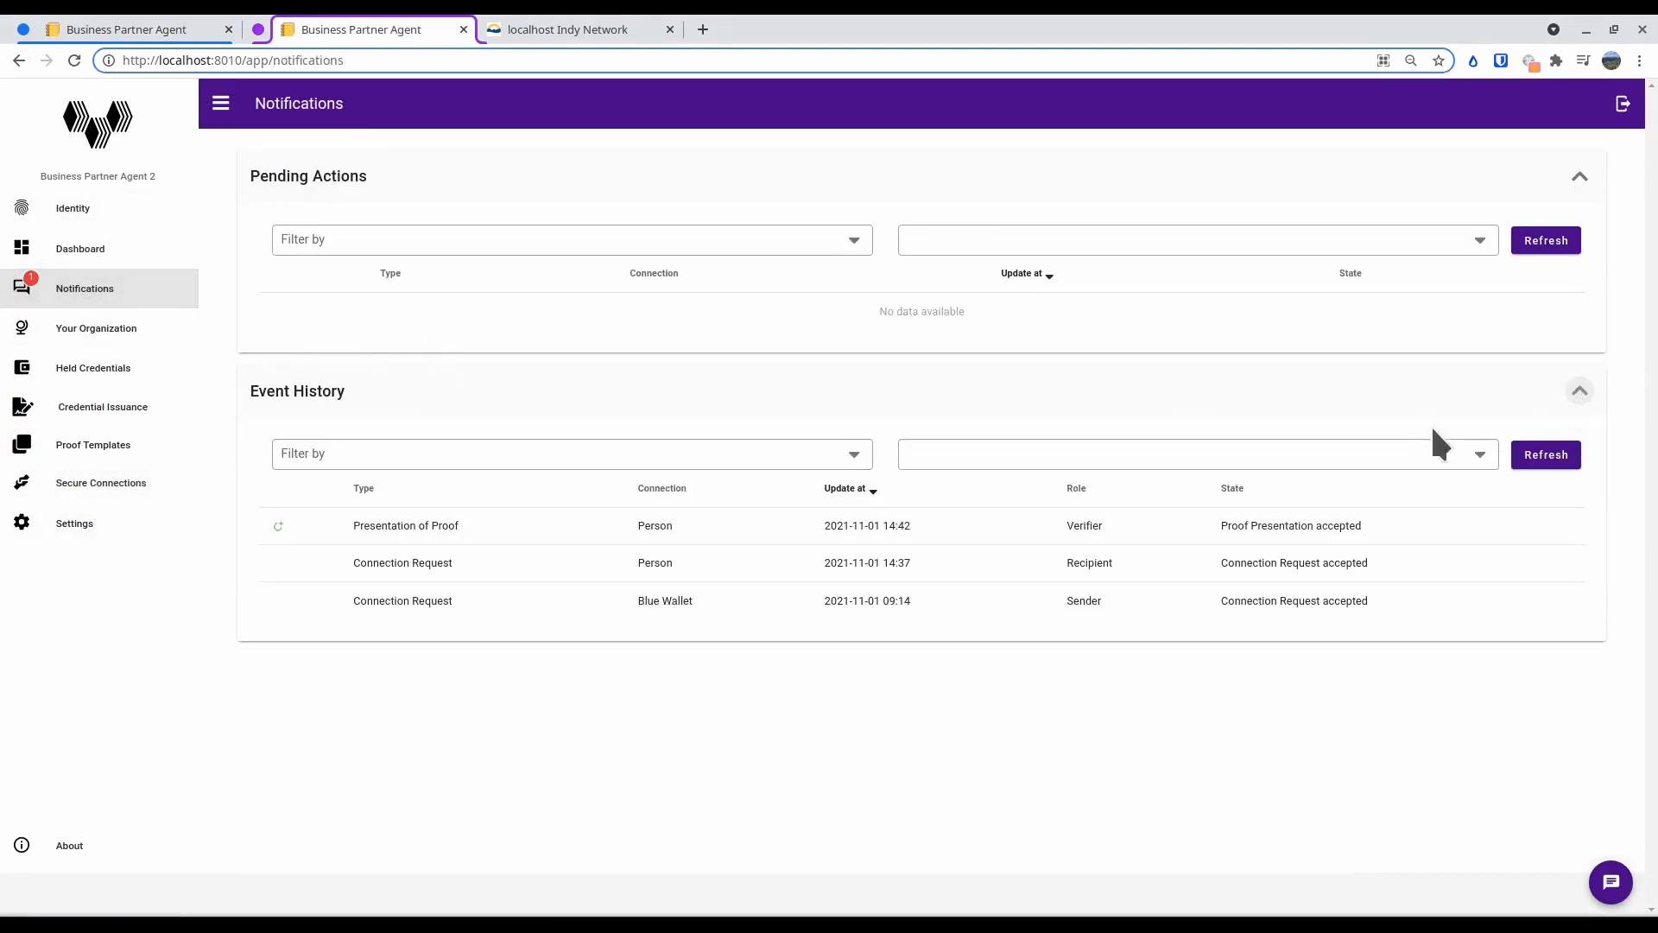
left_click(1282, 525)
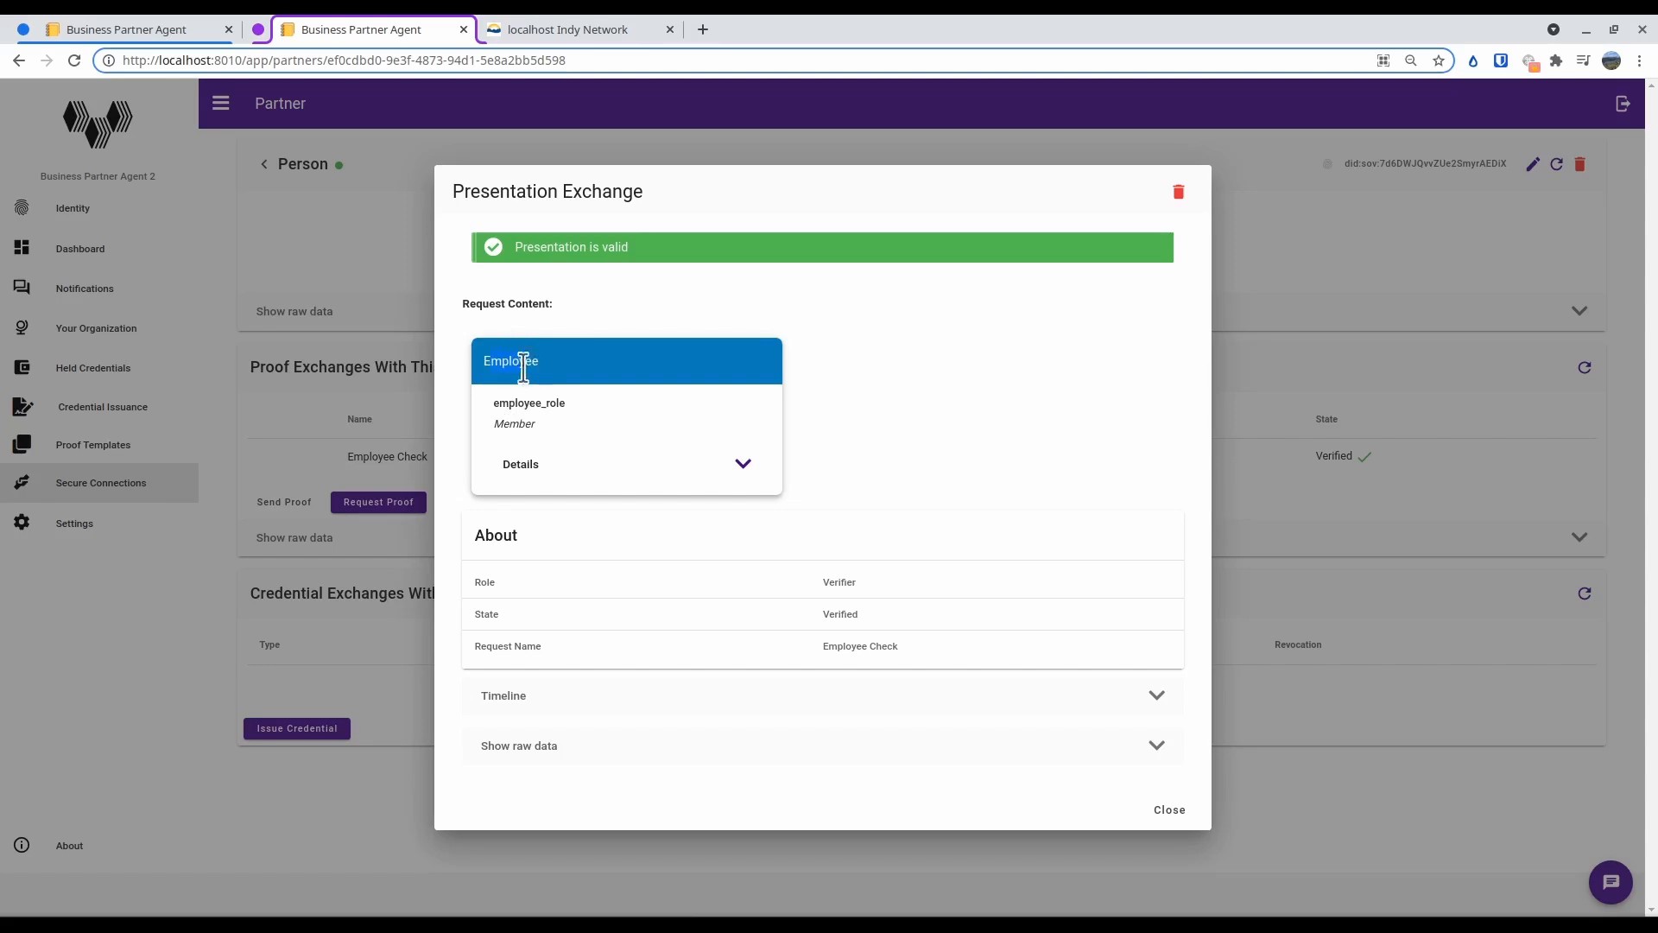
Examine the received presentation's employee_role, its schema and credential definition details, and the exchange timeline
left_click_drag(500, 402, 557, 403)
left_click(636, 453)
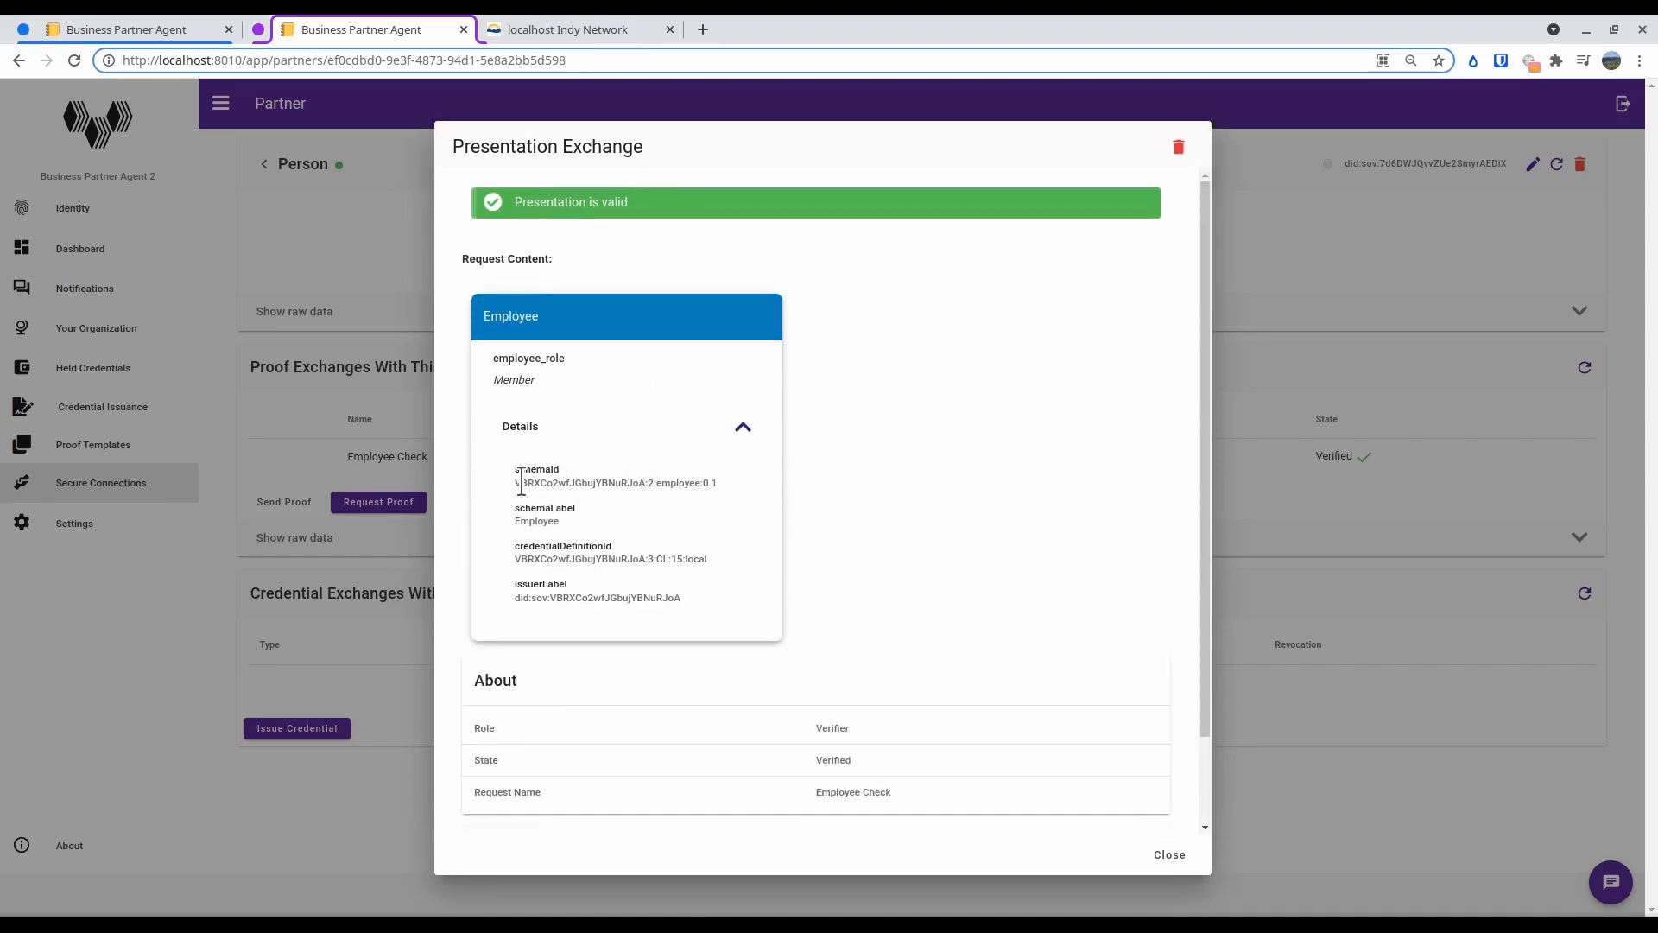
left_click_drag(534, 481, 709, 482)
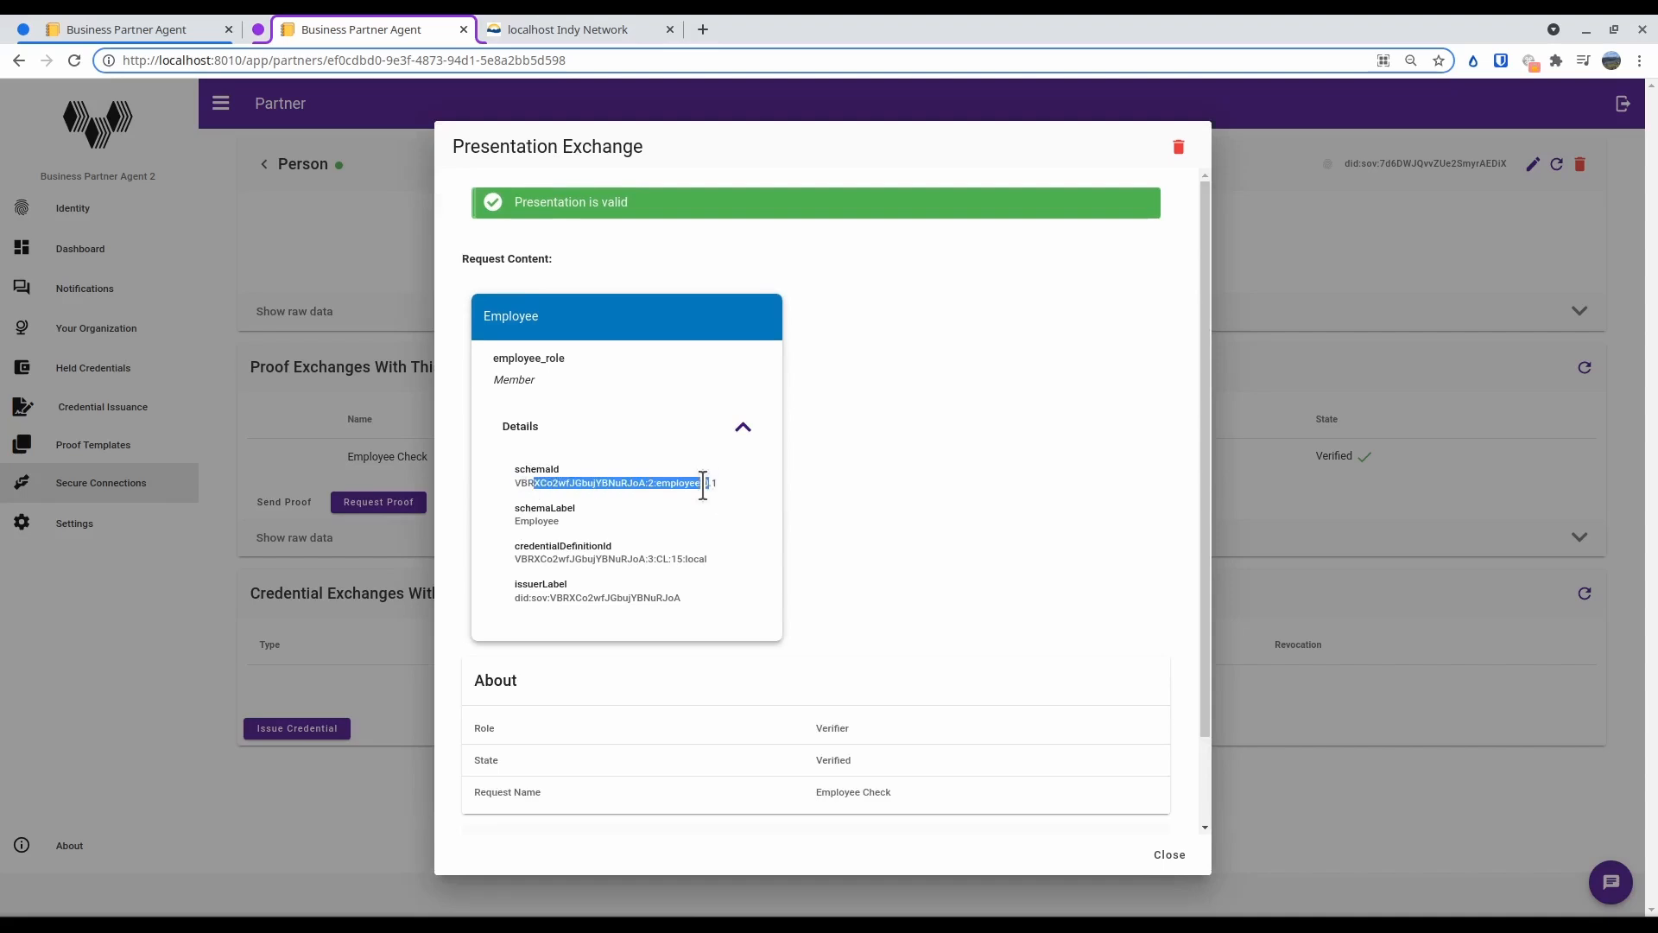
left_click_drag(542, 560, 688, 560)
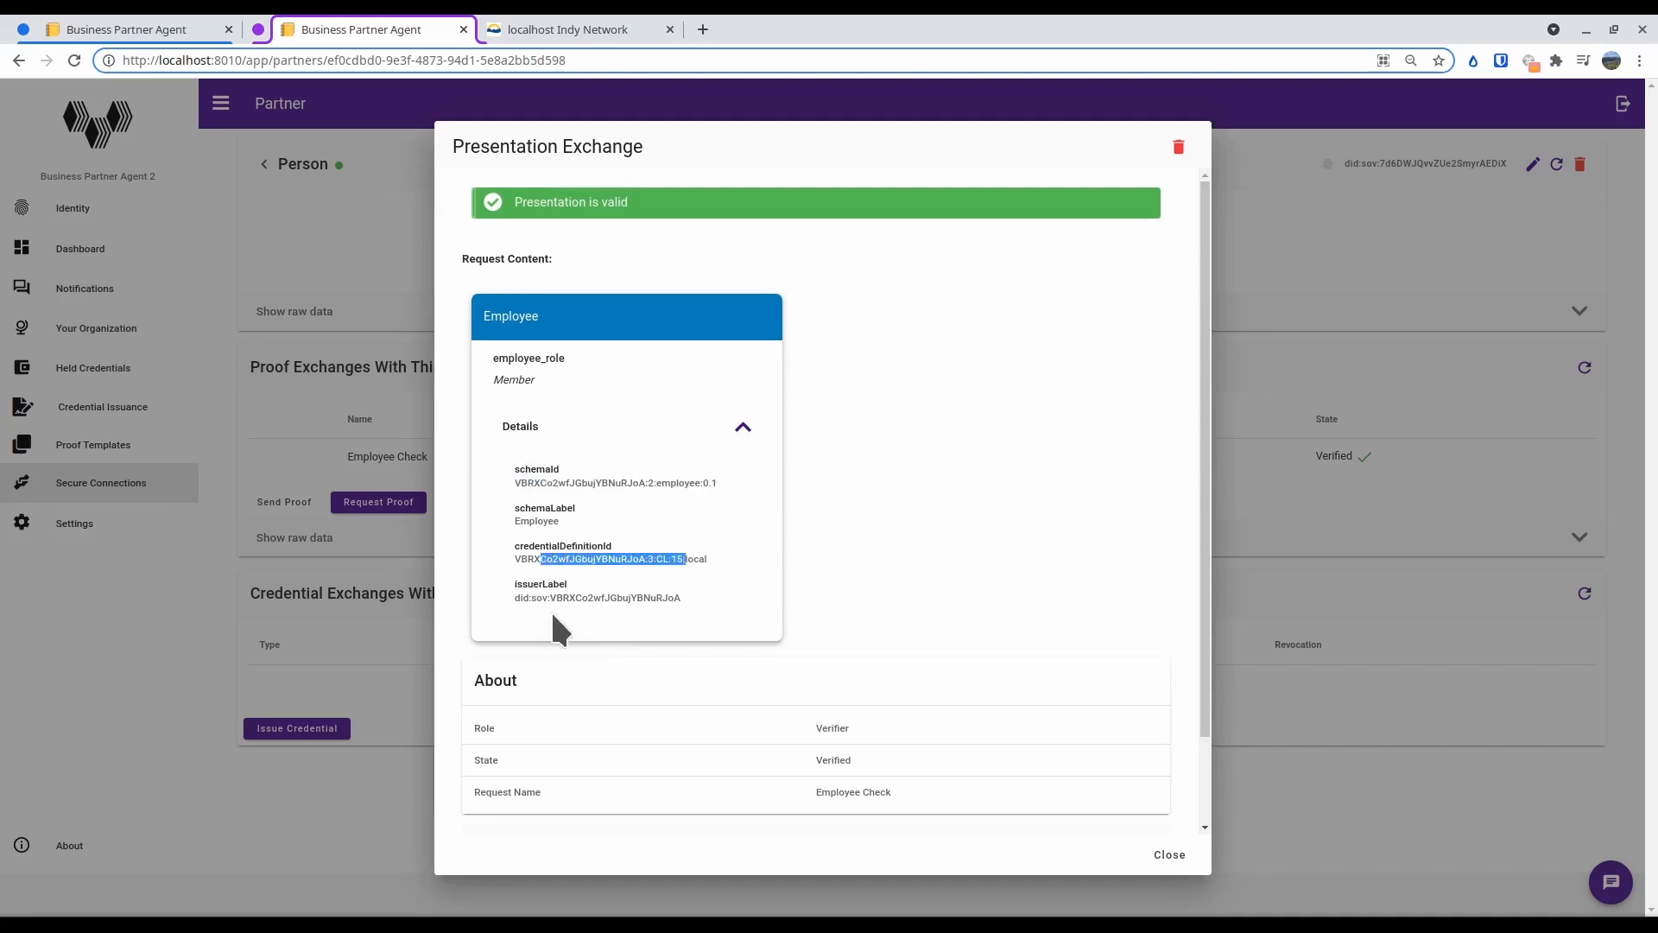
left_click(742, 432)
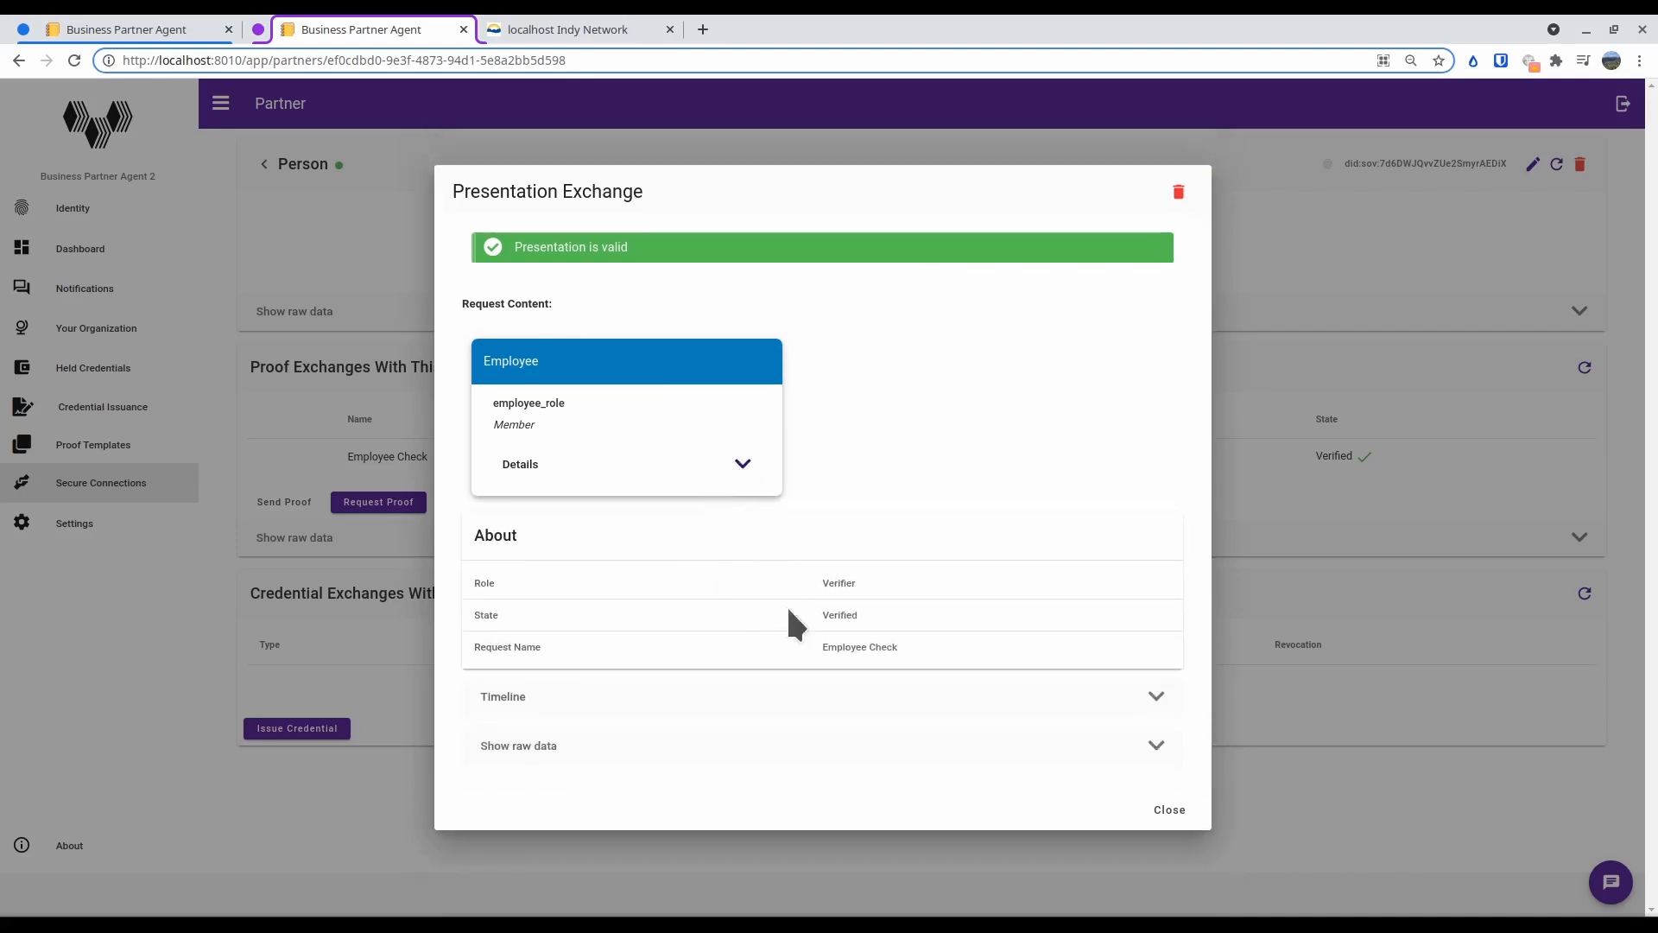
left_click(1150, 696)
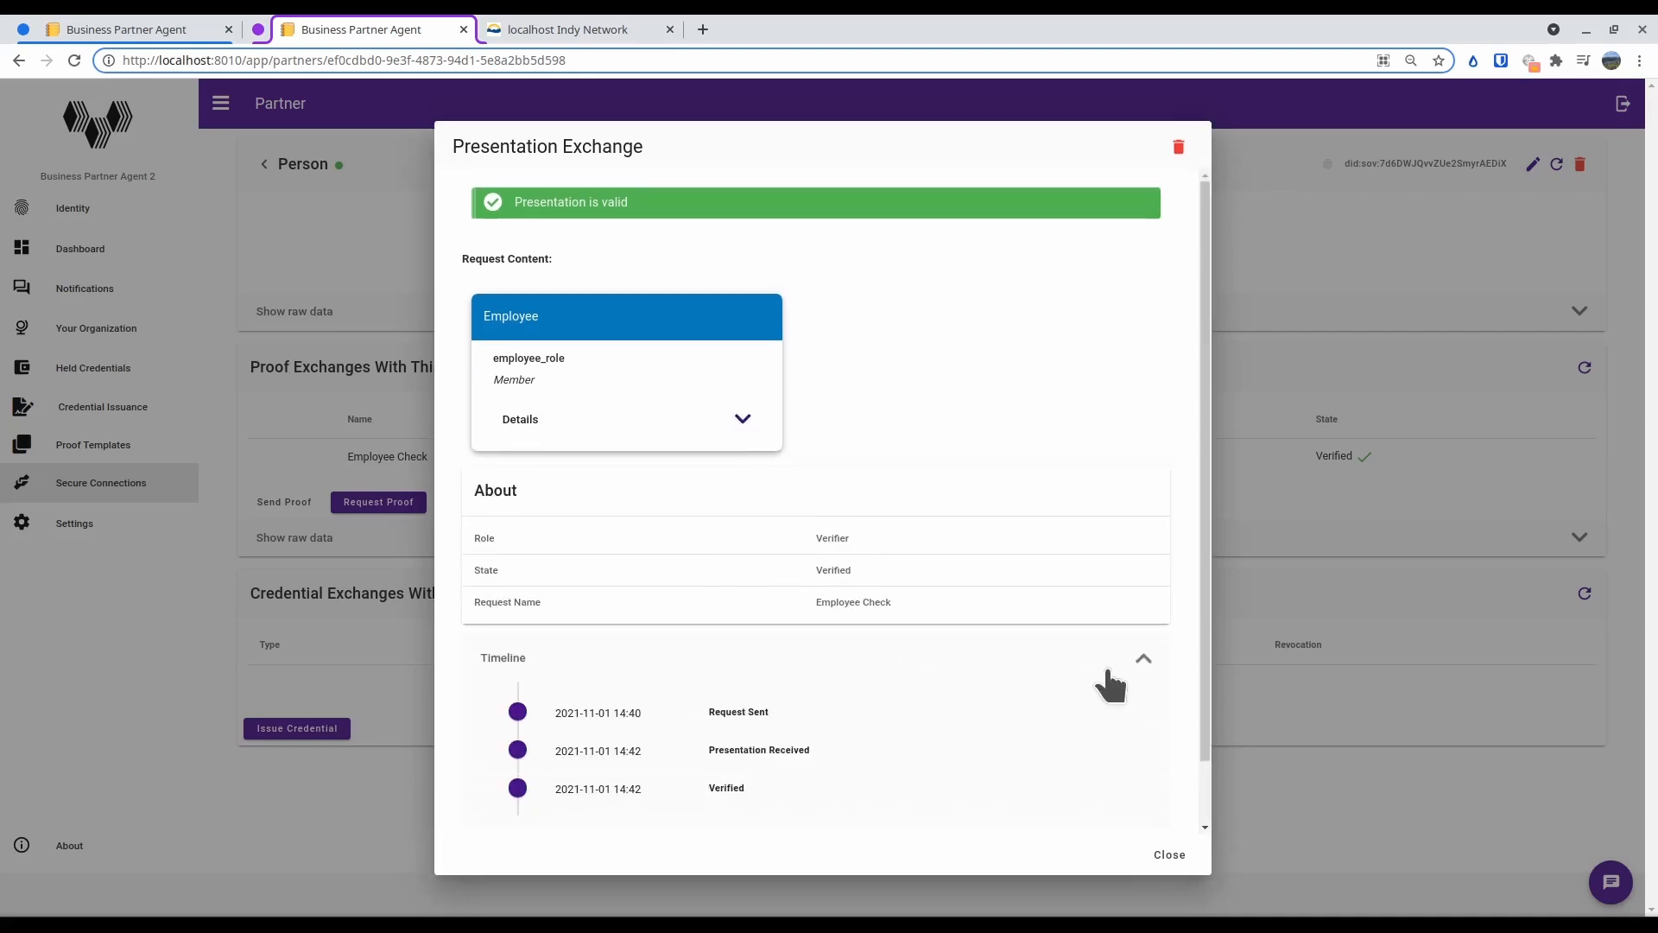
scroll(1111, 687, "down", 2)
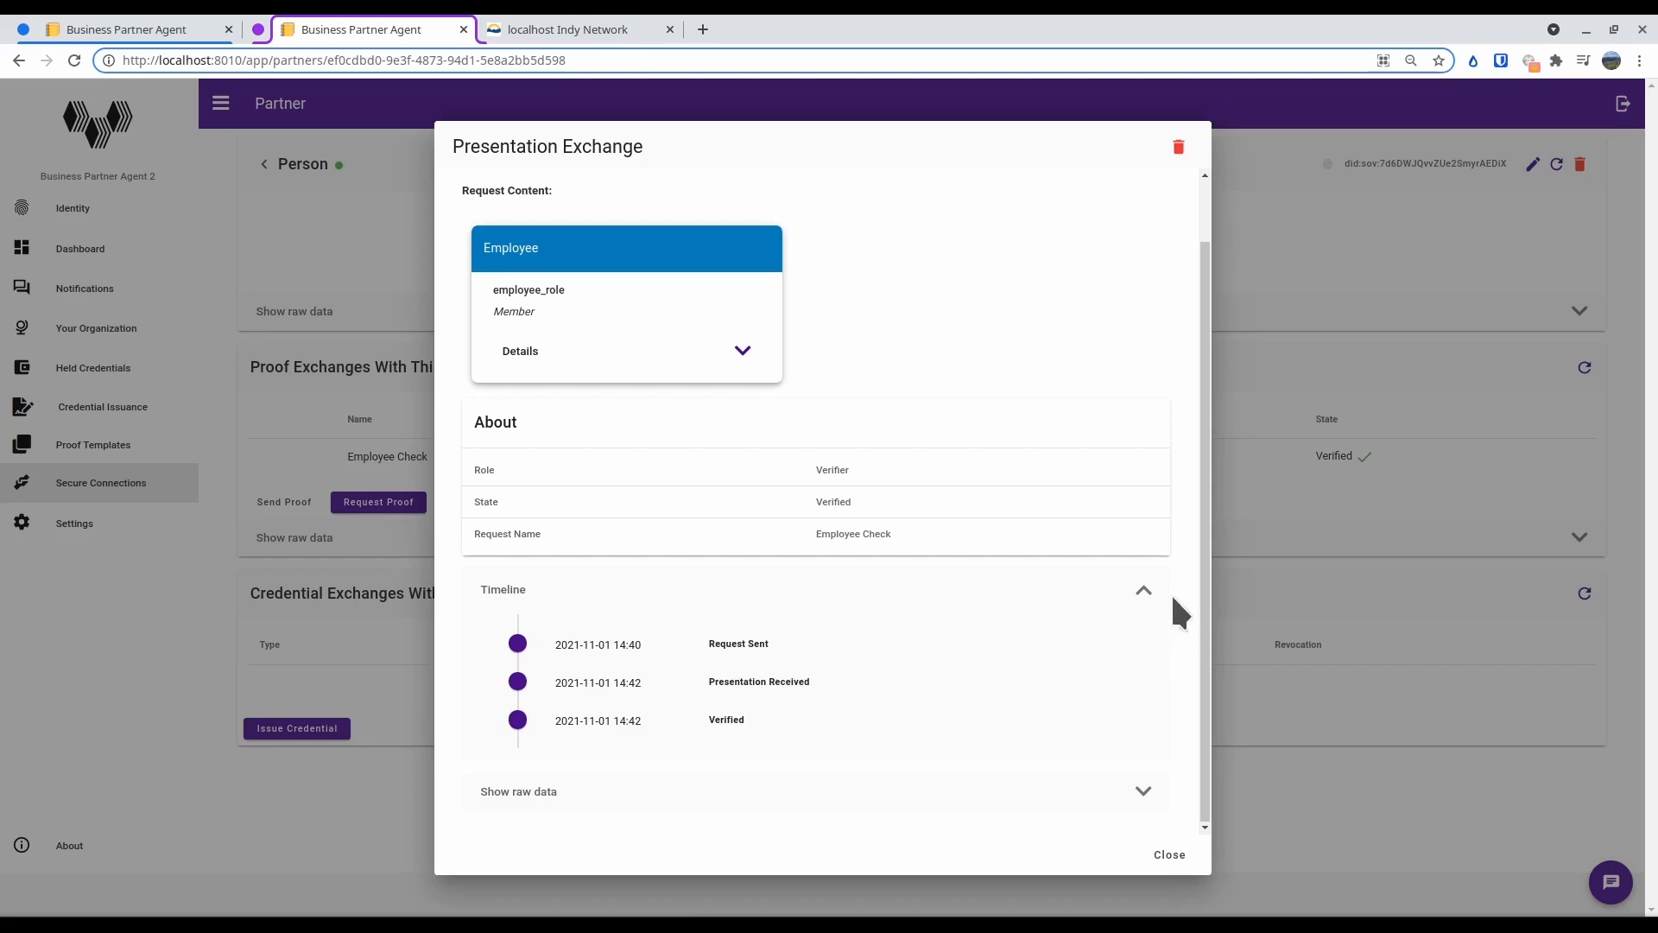
Close the received presentation's details, switch to Business Partner Agent 1, and refresh Front Desk's presentation exchanges
left_click(1145, 592)
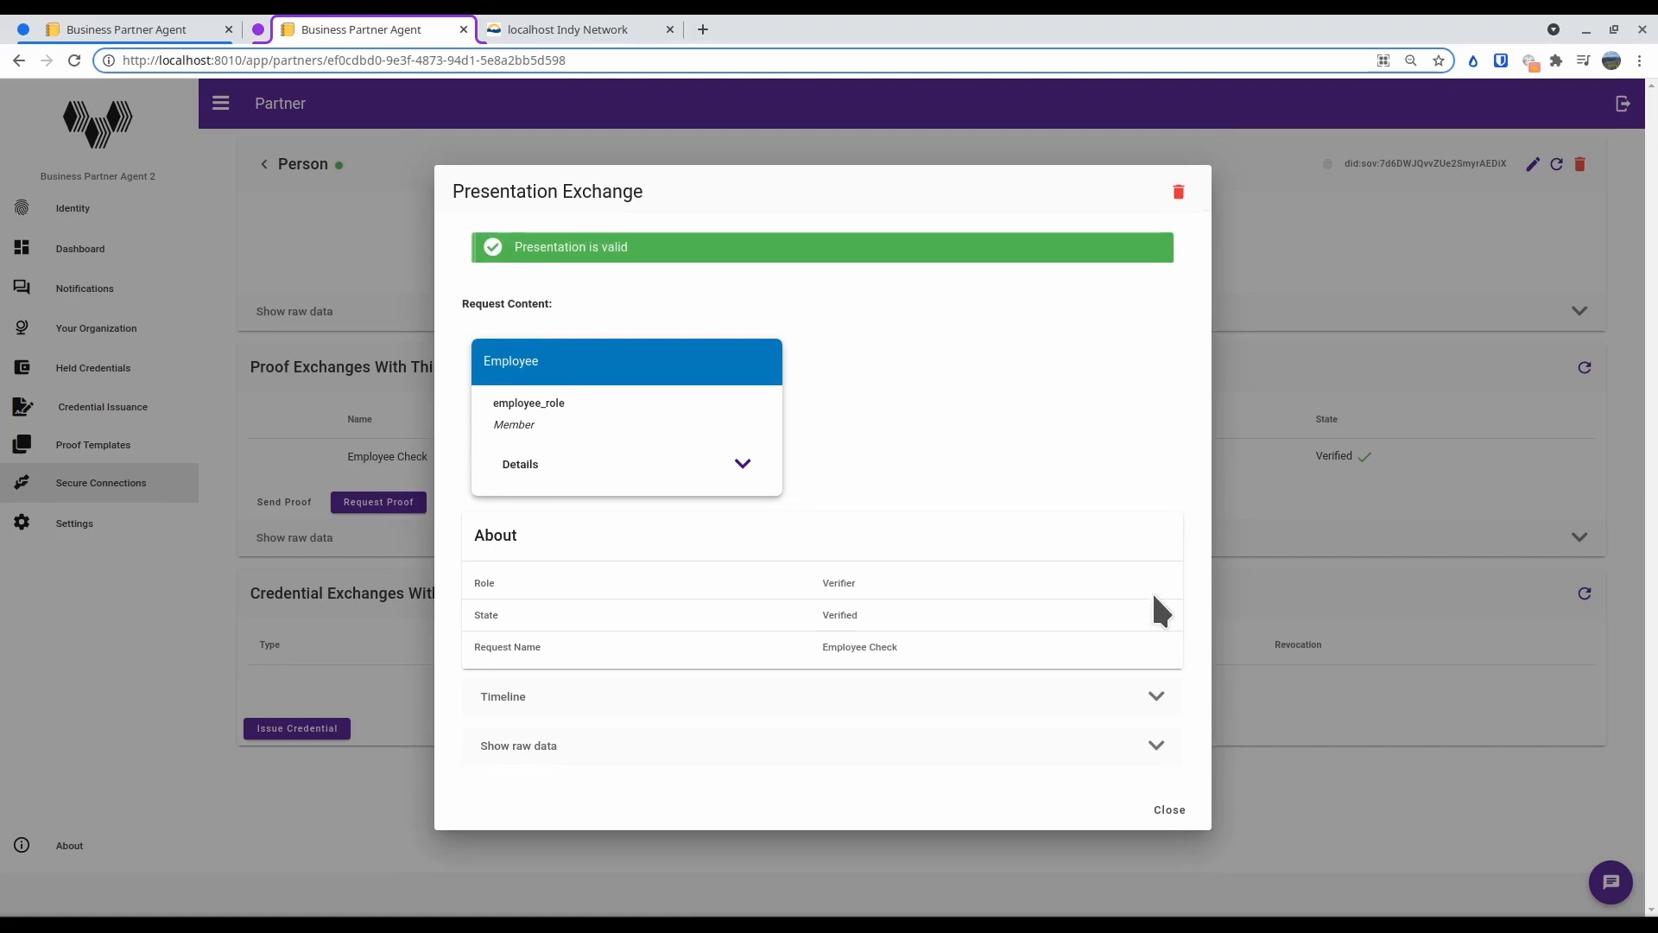
left_click(1169, 813)
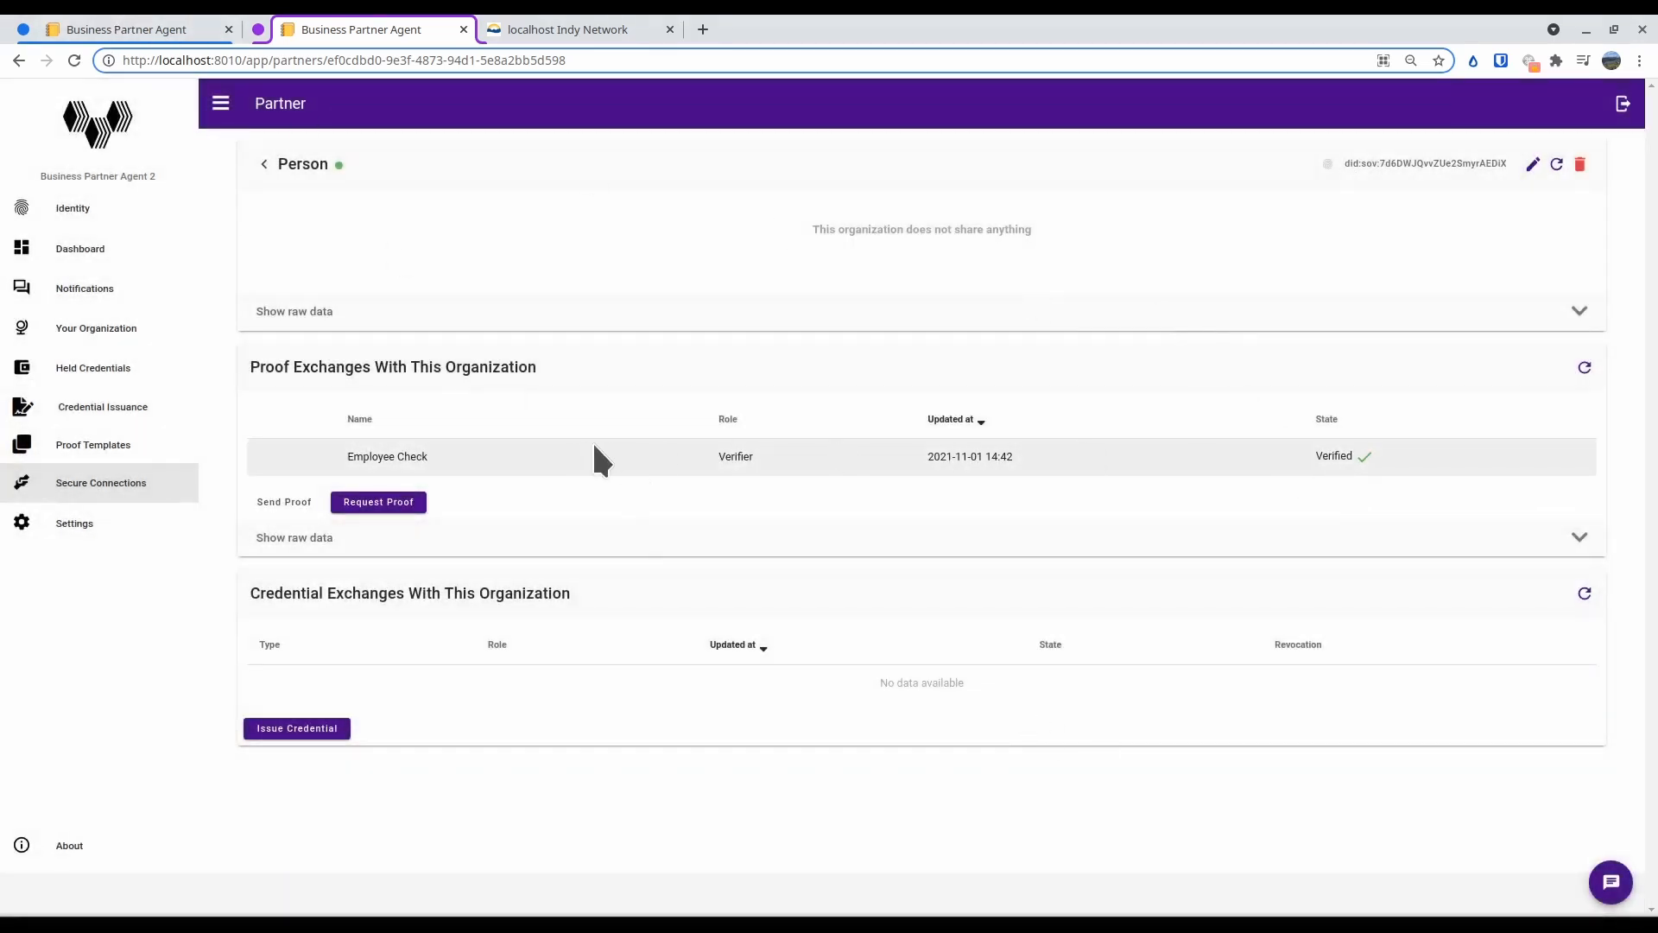
left_click(168, 33)
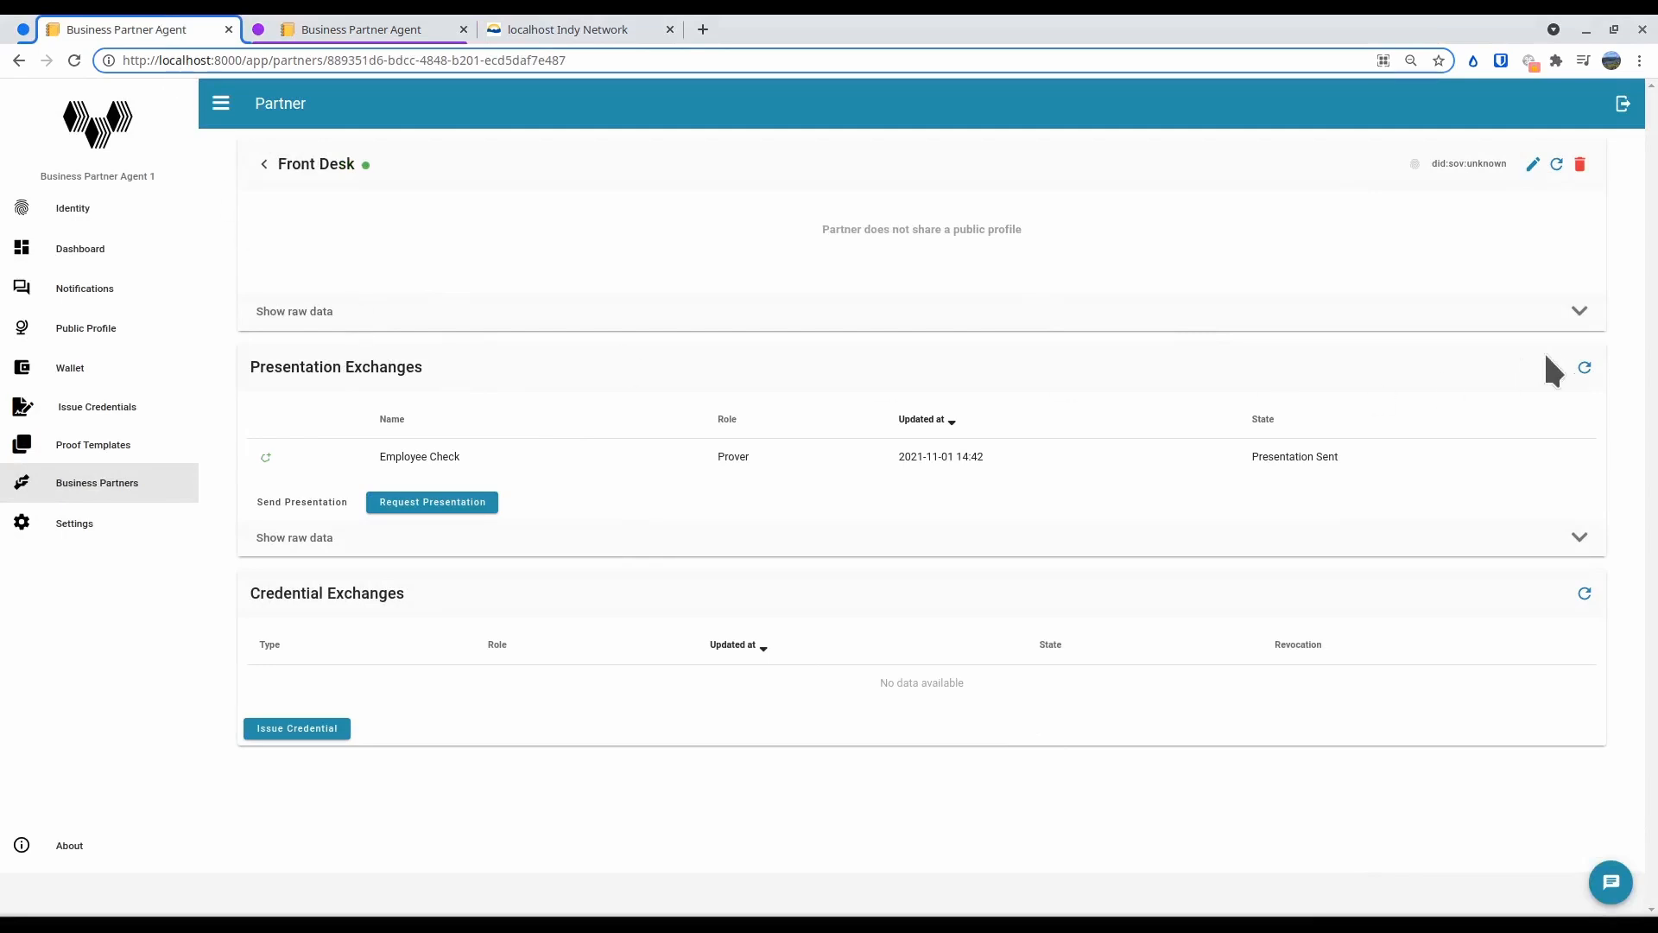
left_click(1585, 368)
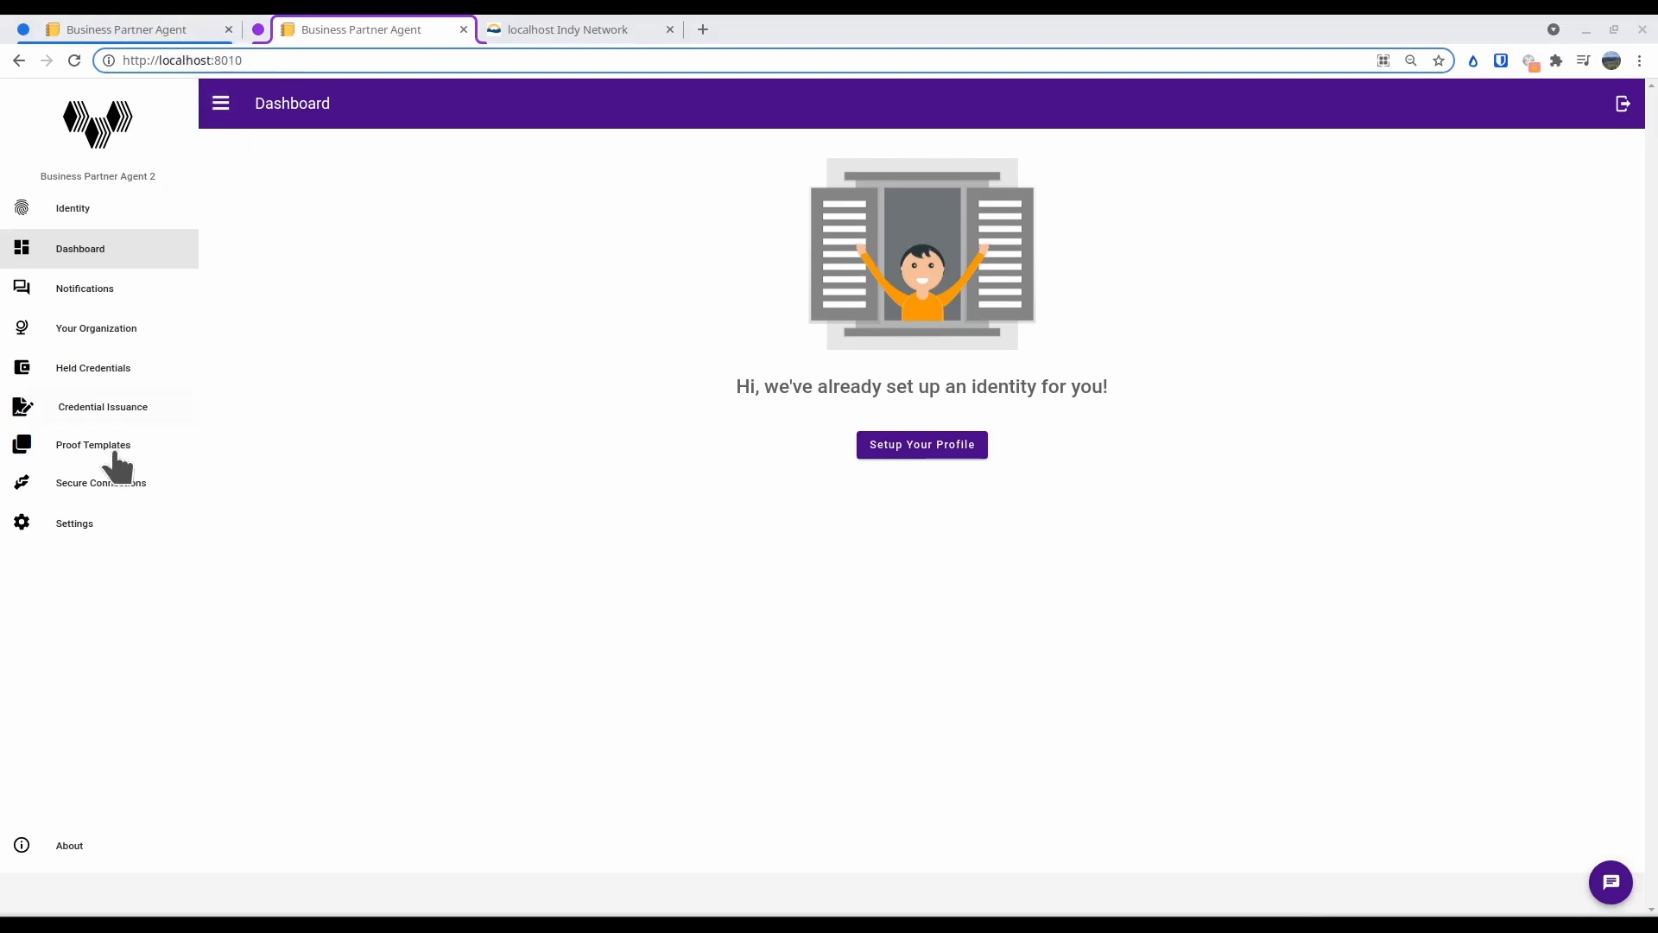
View the secure connections in Business Partner Agent 2 and the business partners in Business Partner Agent 1
left_click(134, 481)
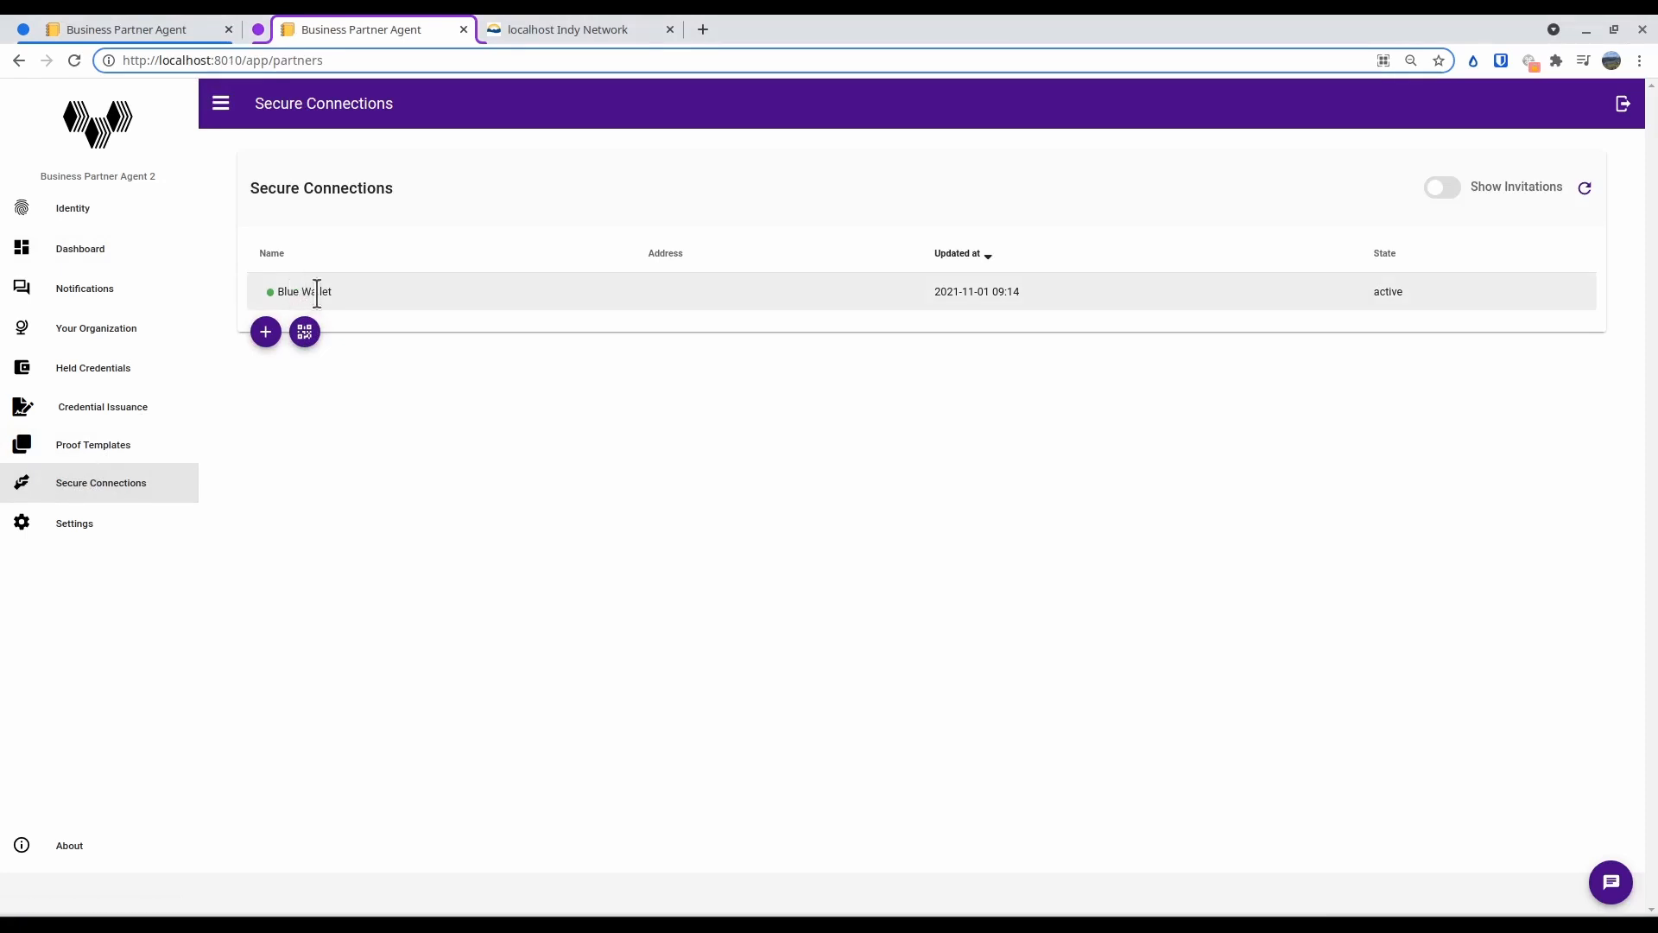
left_click(177, 31)
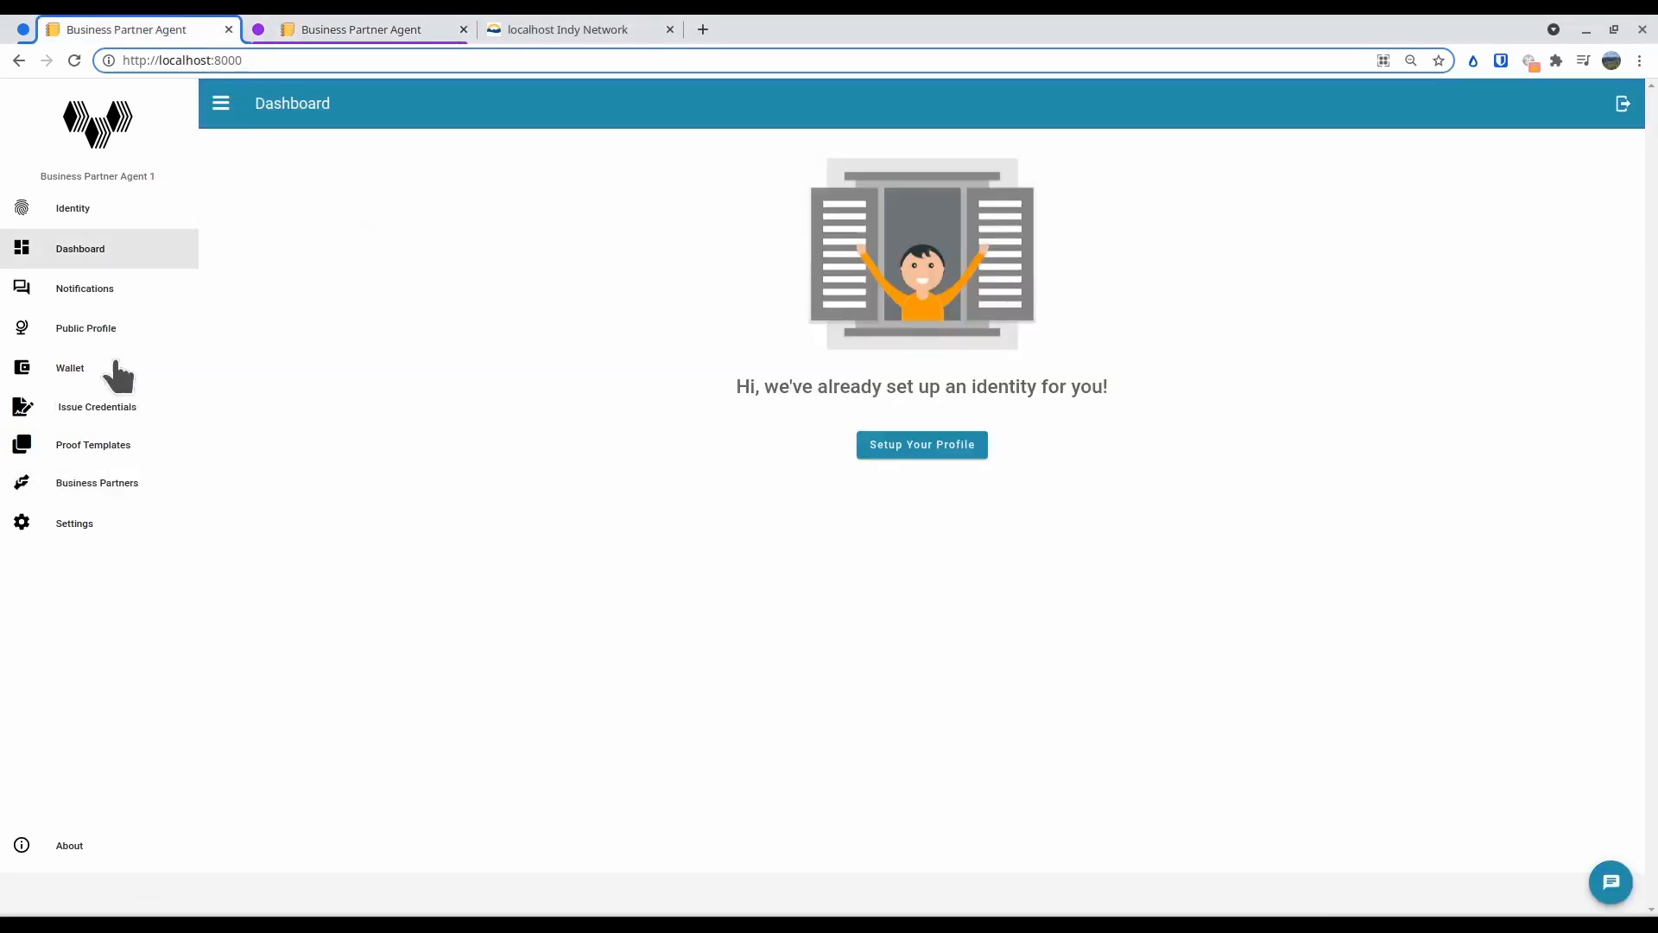
left_click(91, 481)
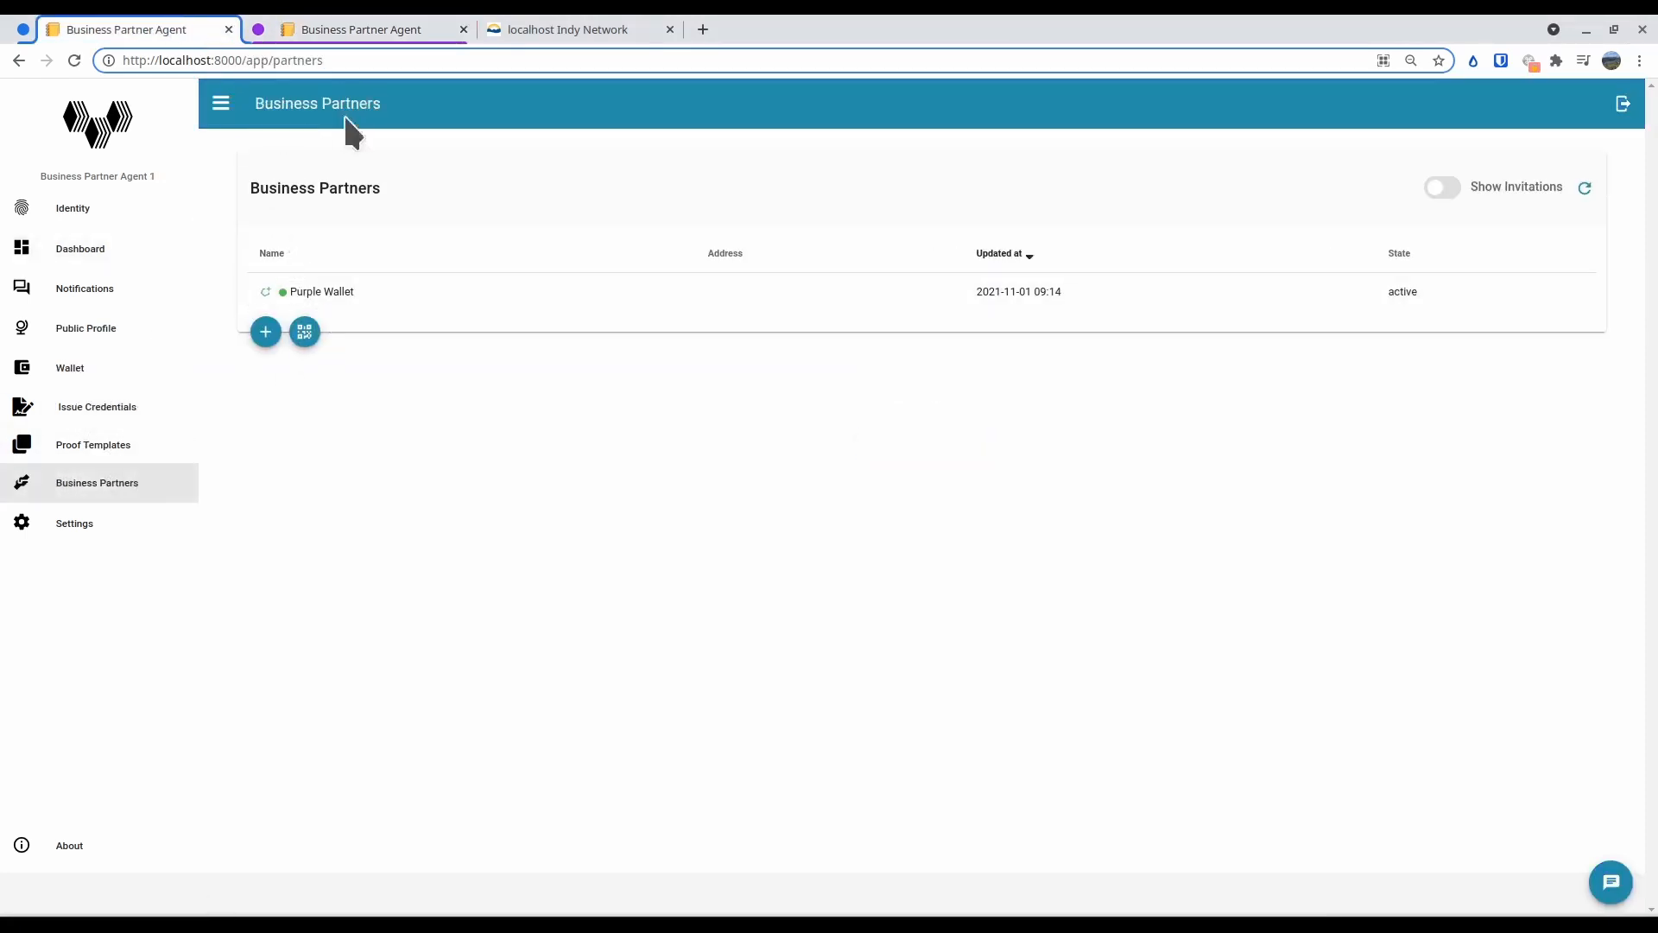
Switch to Business Partner Agent 2 and check the Employee schema's credential definitions in the schema settings
left_click(339, 31)
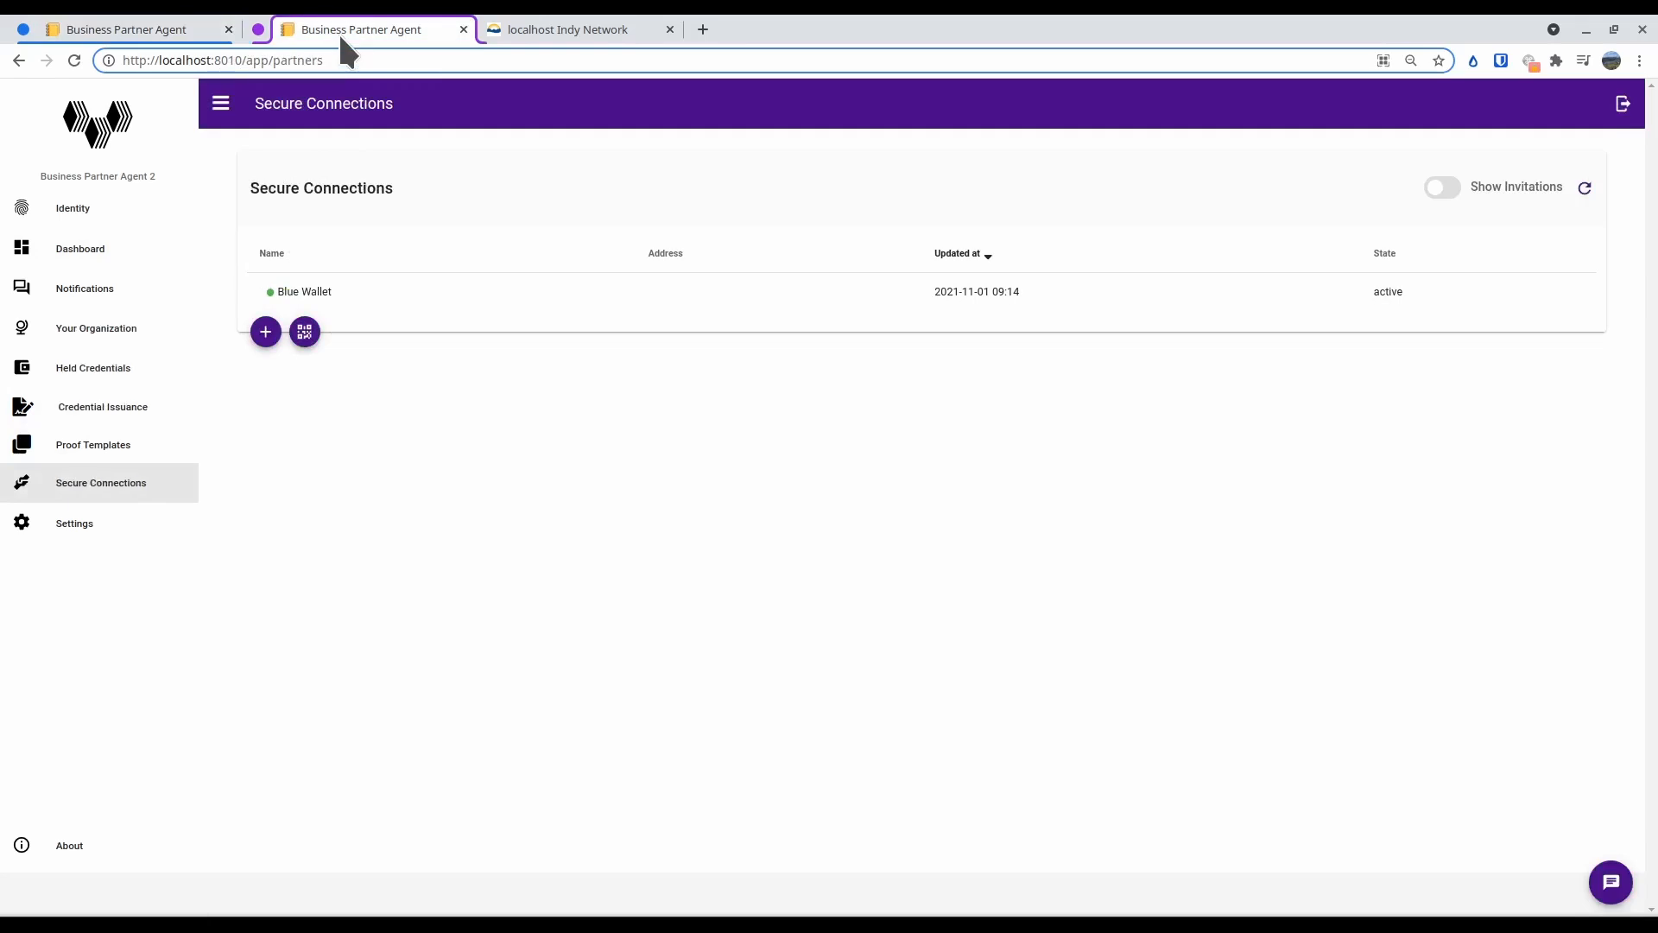
left_click(100, 524)
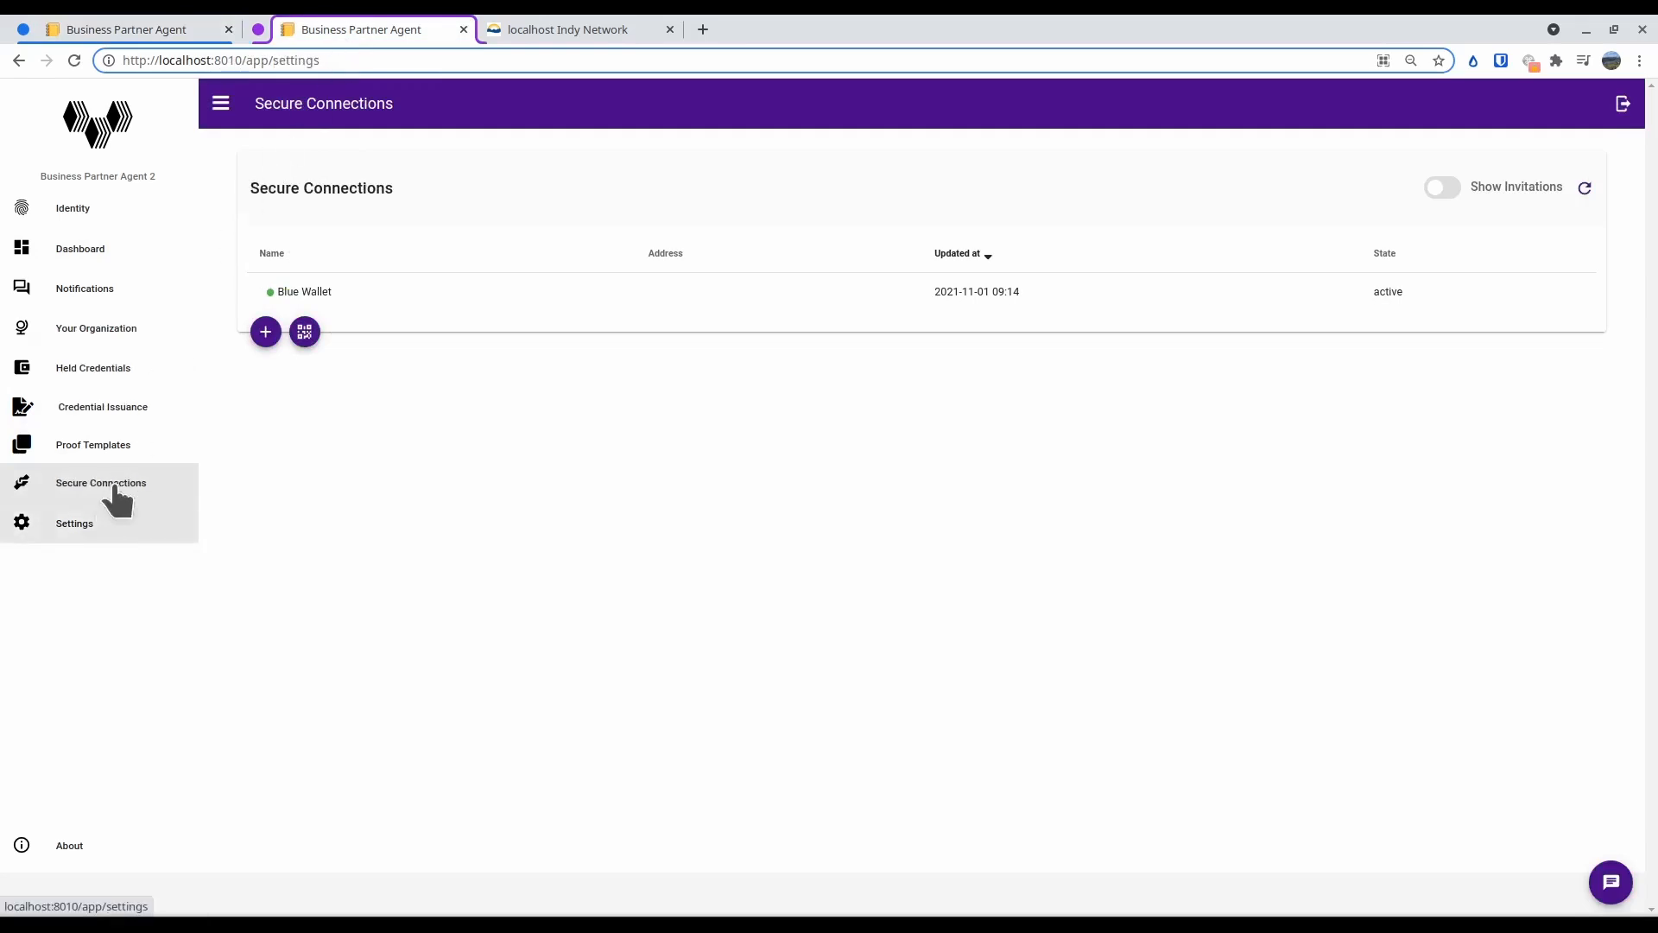
left_click(1584, 272)
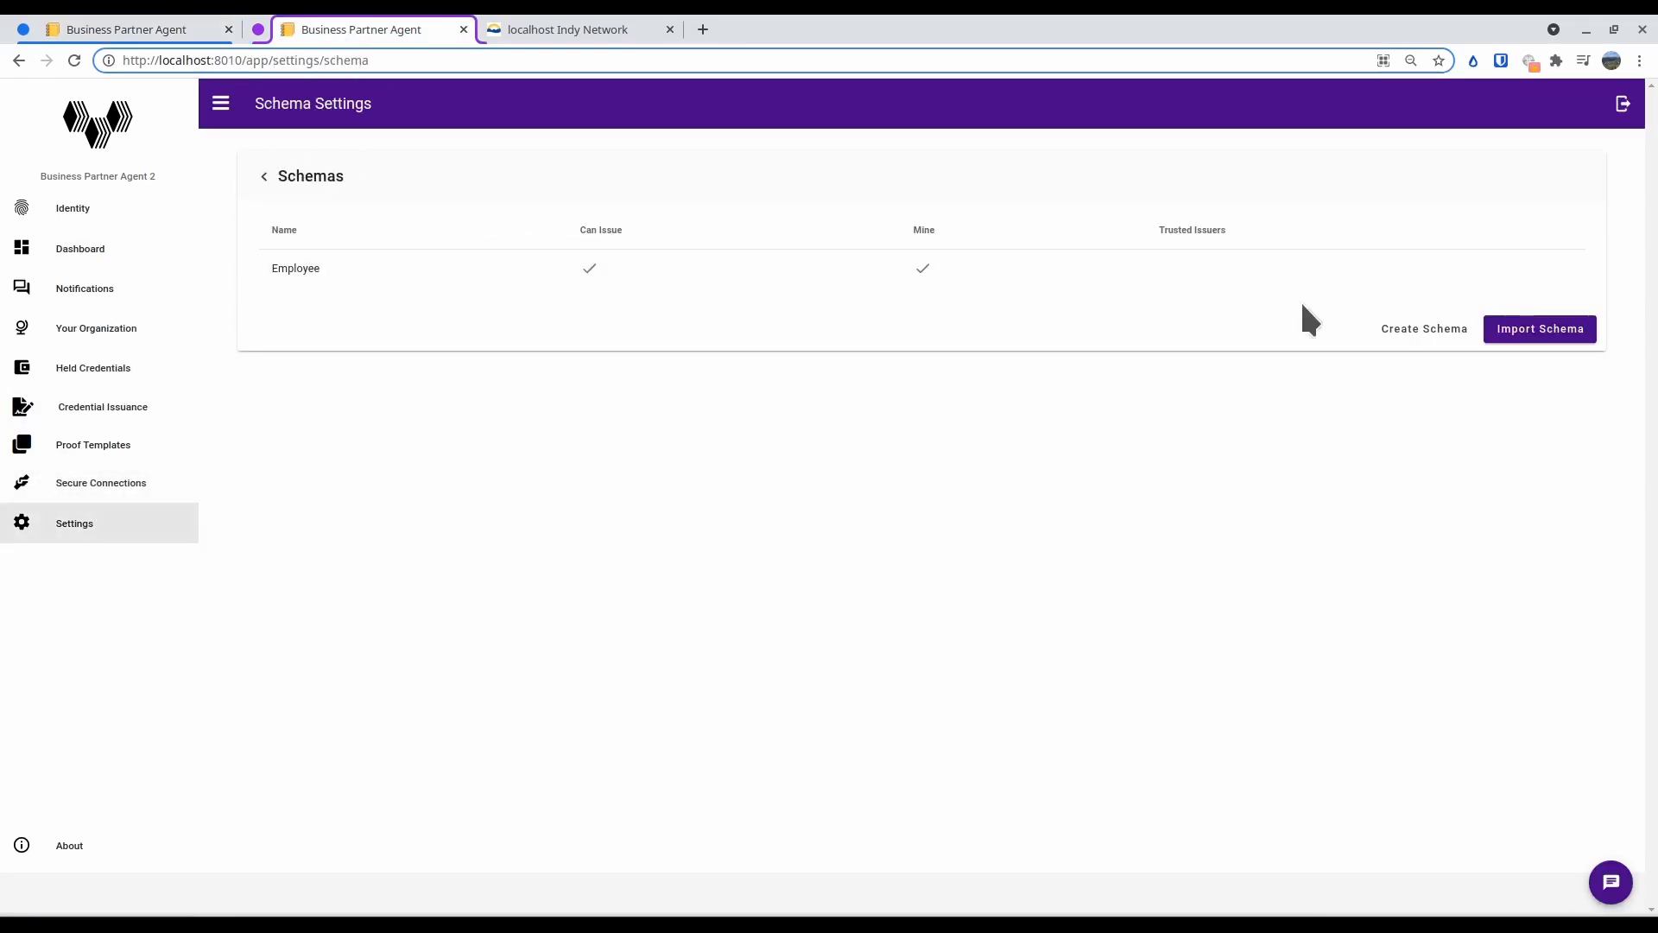
left_click(529, 275)
left_click(718, 507)
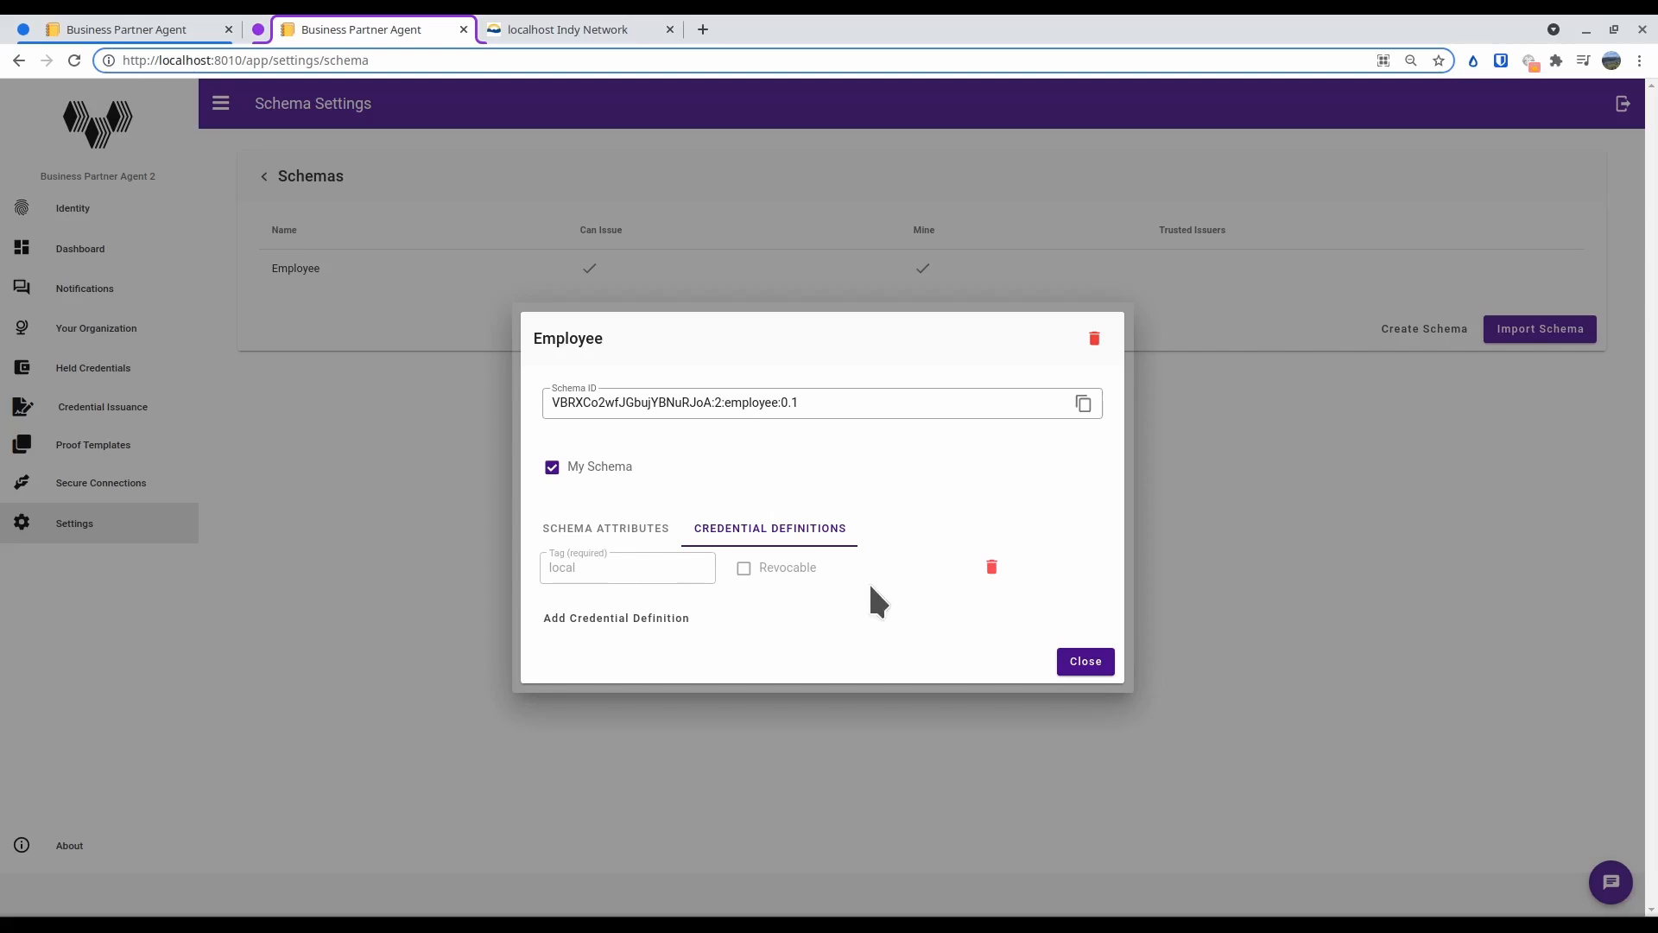
left_click(1093, 661)
Start issuing a credential to the Blue Wallet connection using the Employee (0.1) - local credential definition
left_click(117, 485)
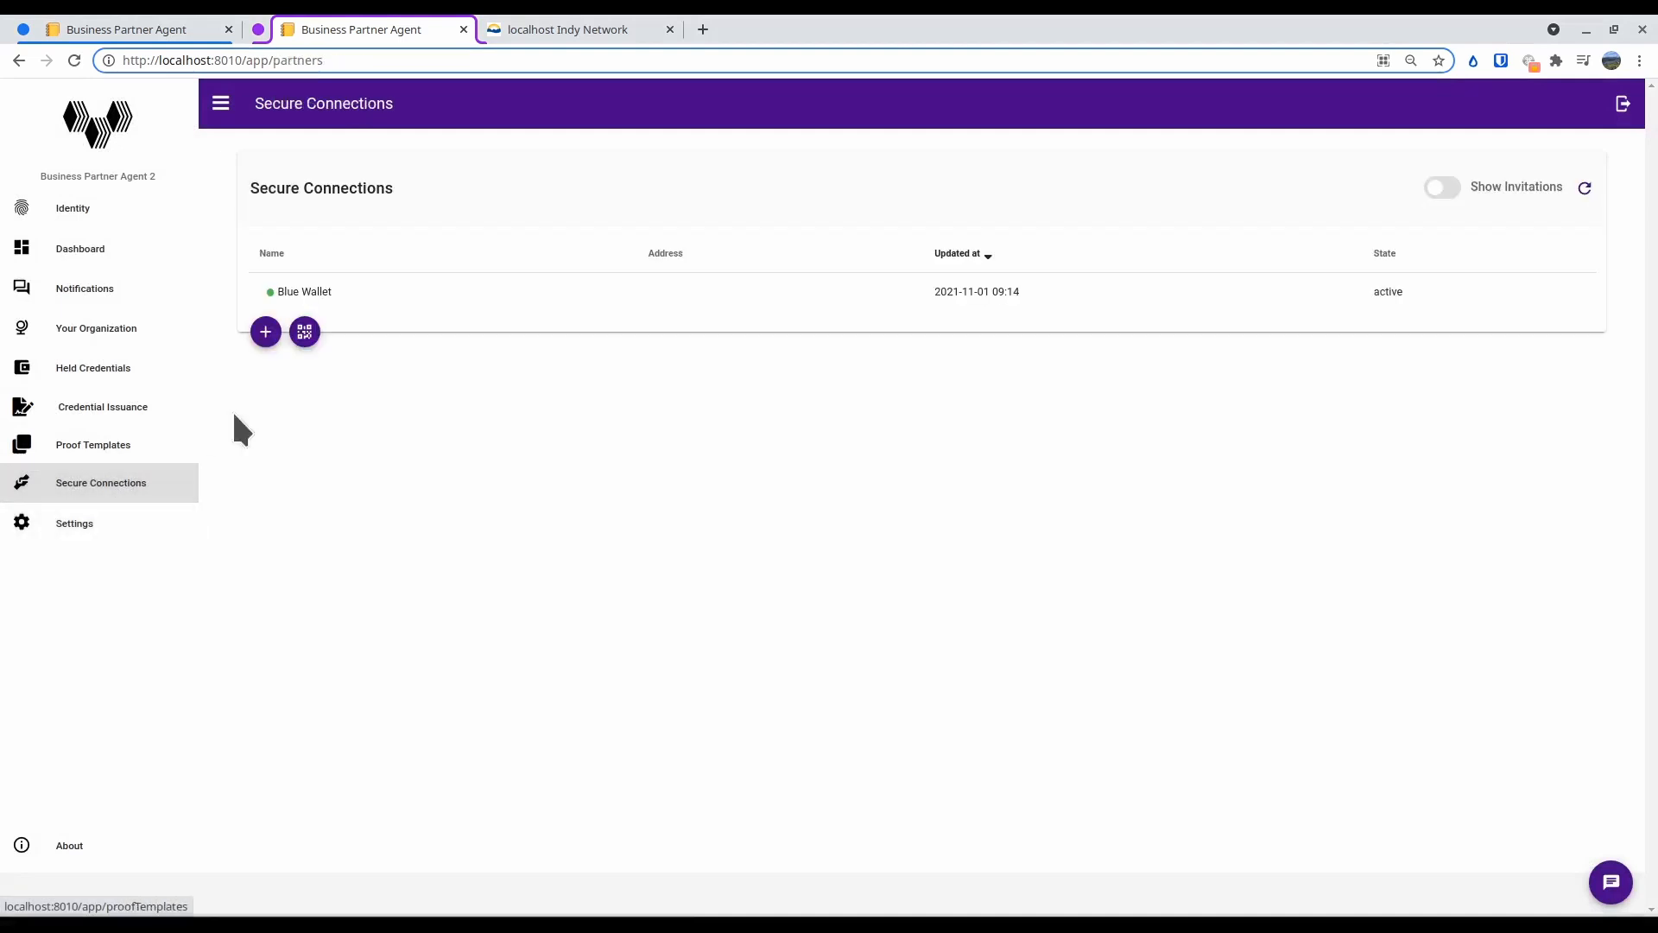
left_click(313, 290)
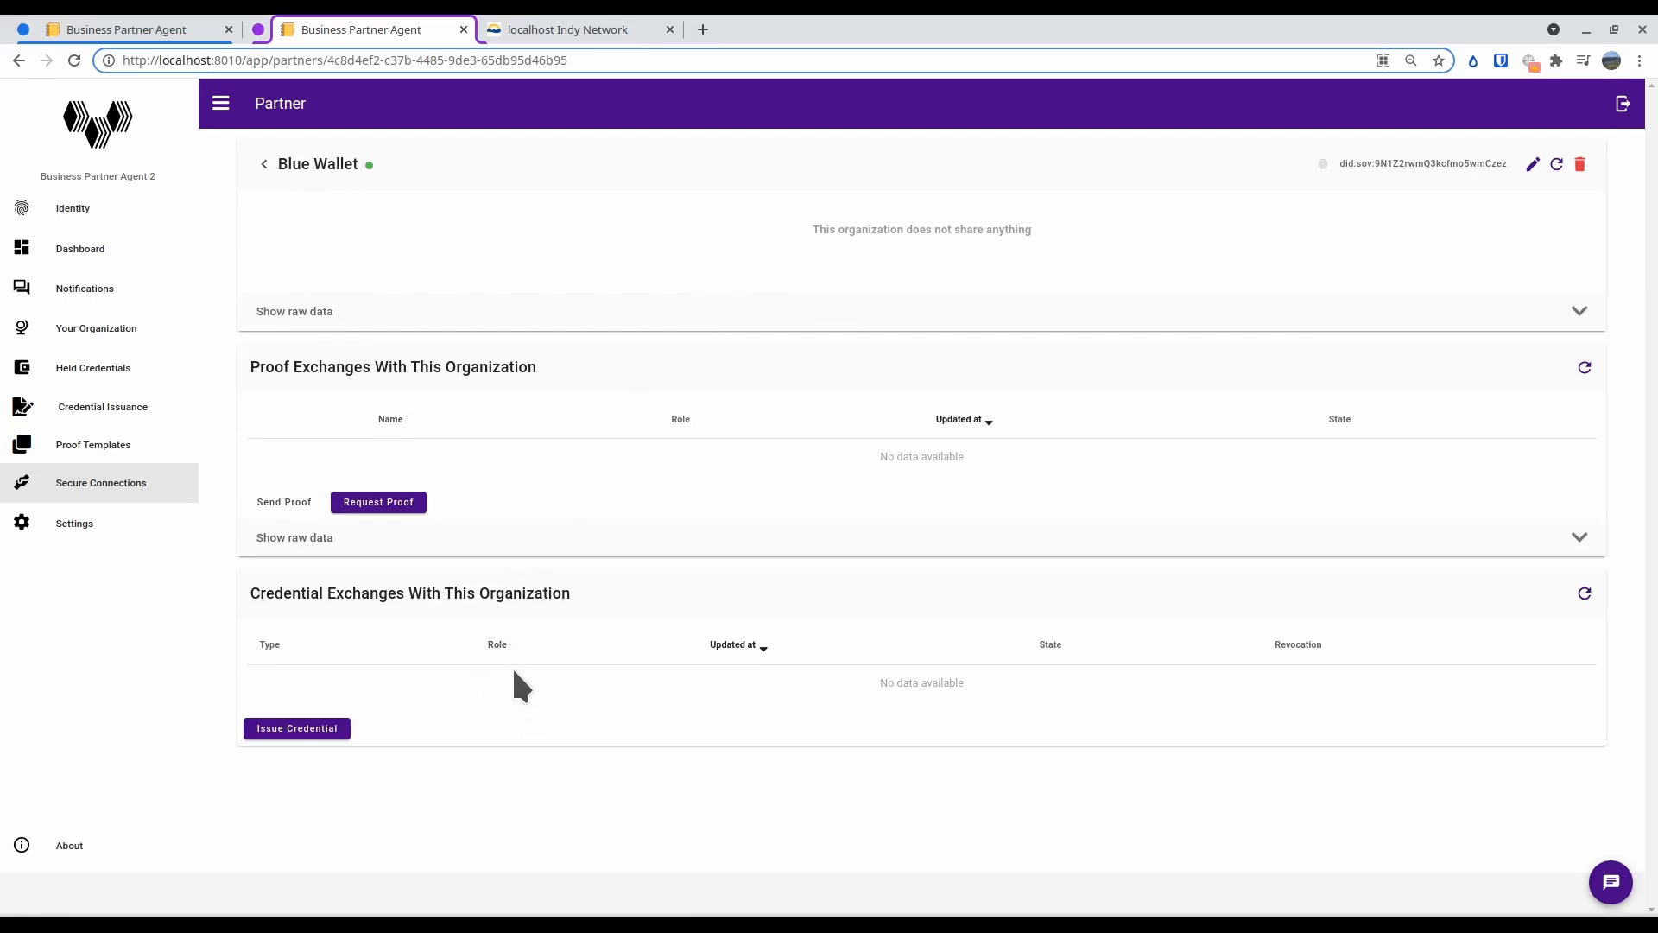
left_click(304, 728)
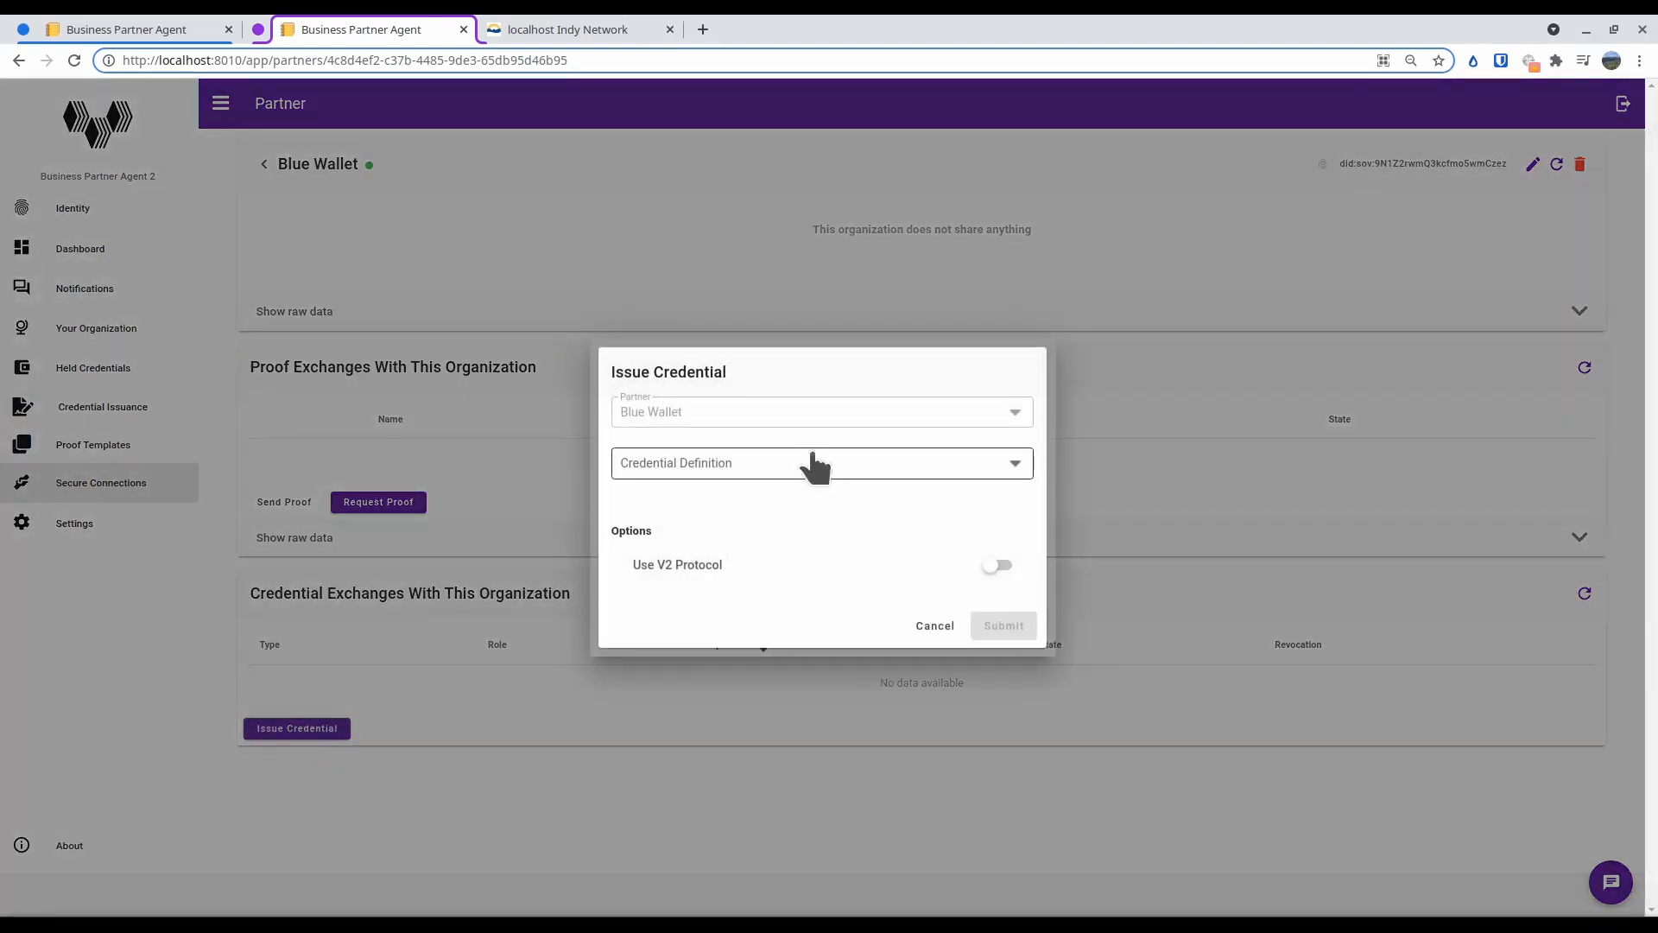
left_click(670, 463)
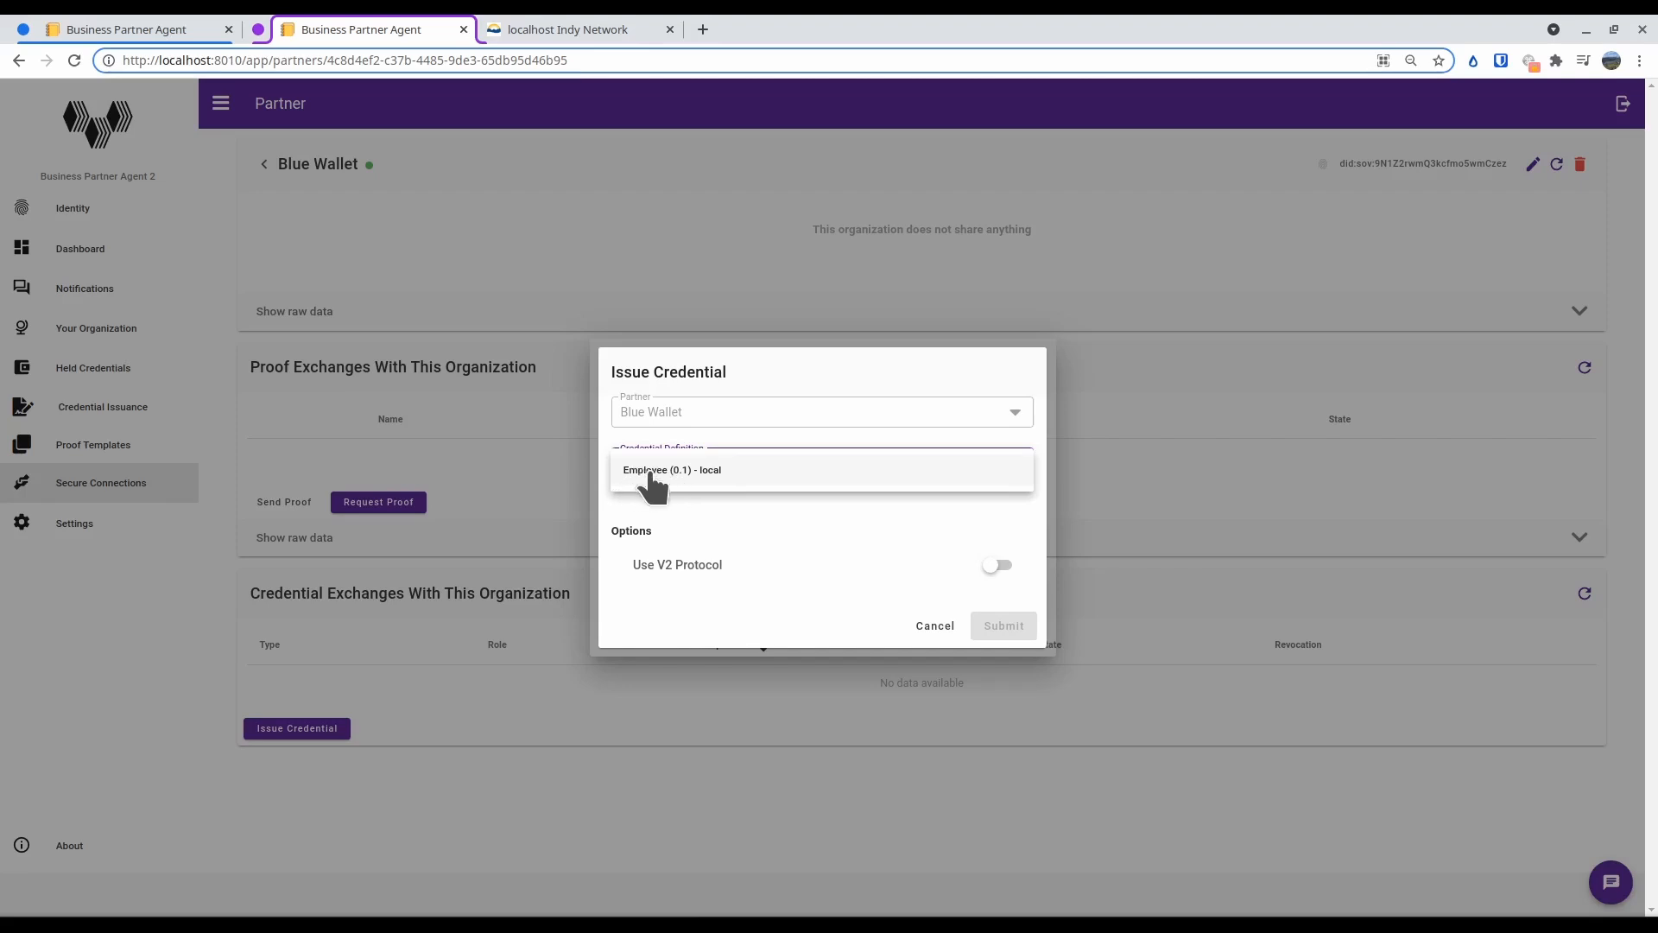
left_click(717, 472)
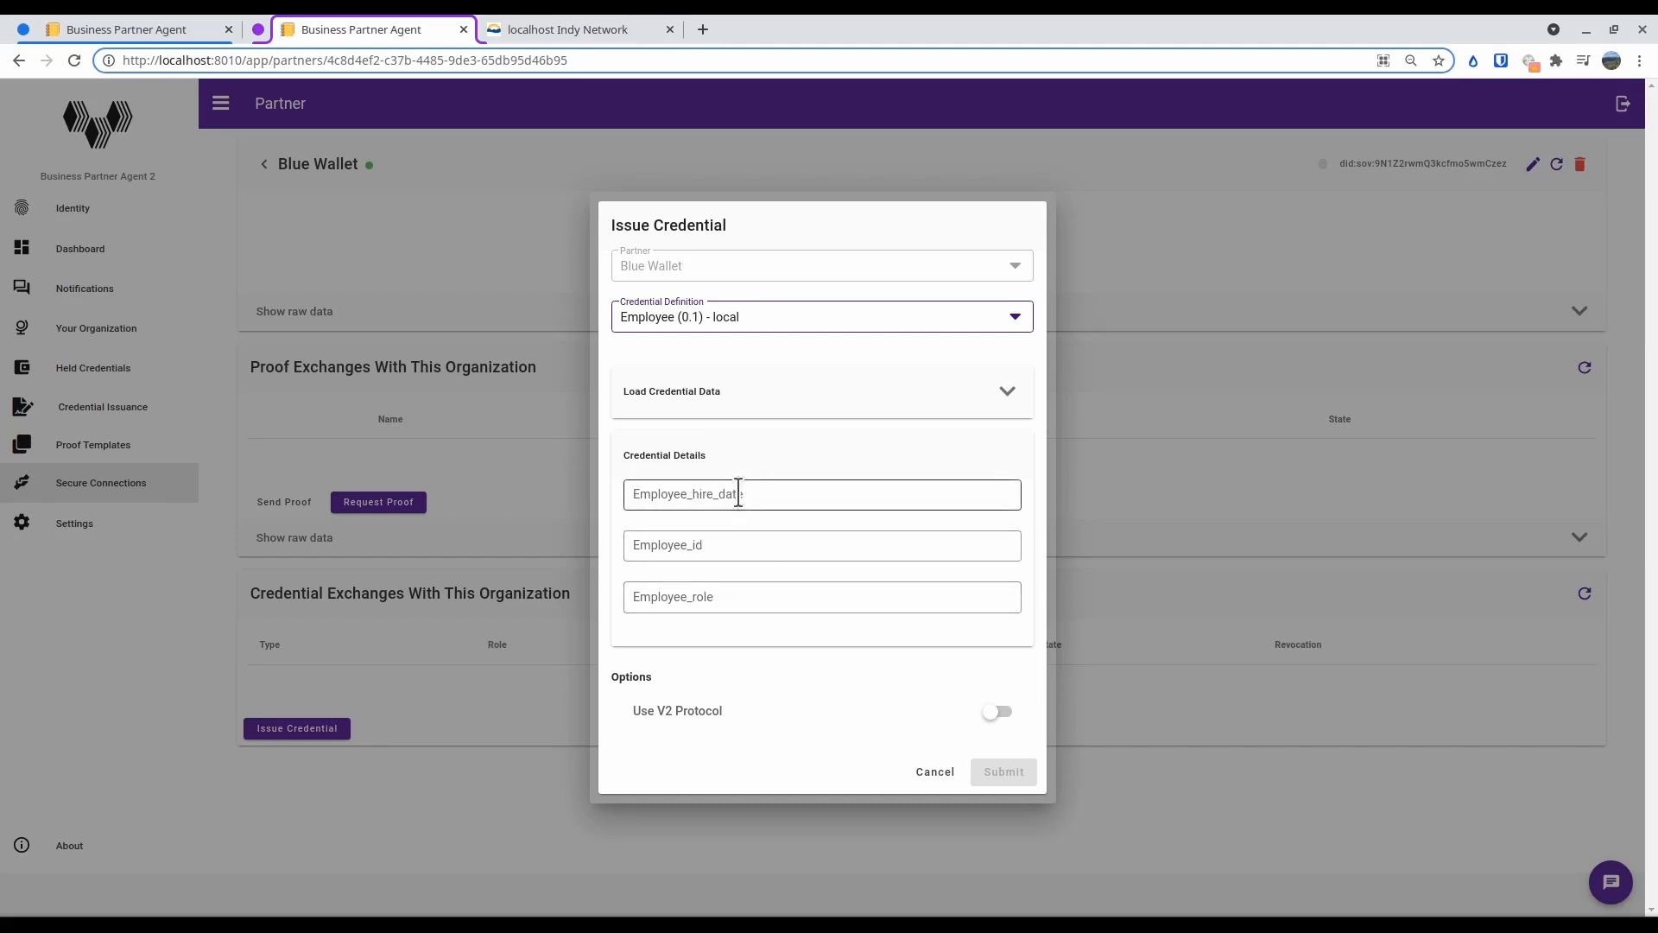
Enter hire date Jan 1 2021, the employee ID and role Member in the credential details, and submit the offer
left_click(738, 495)
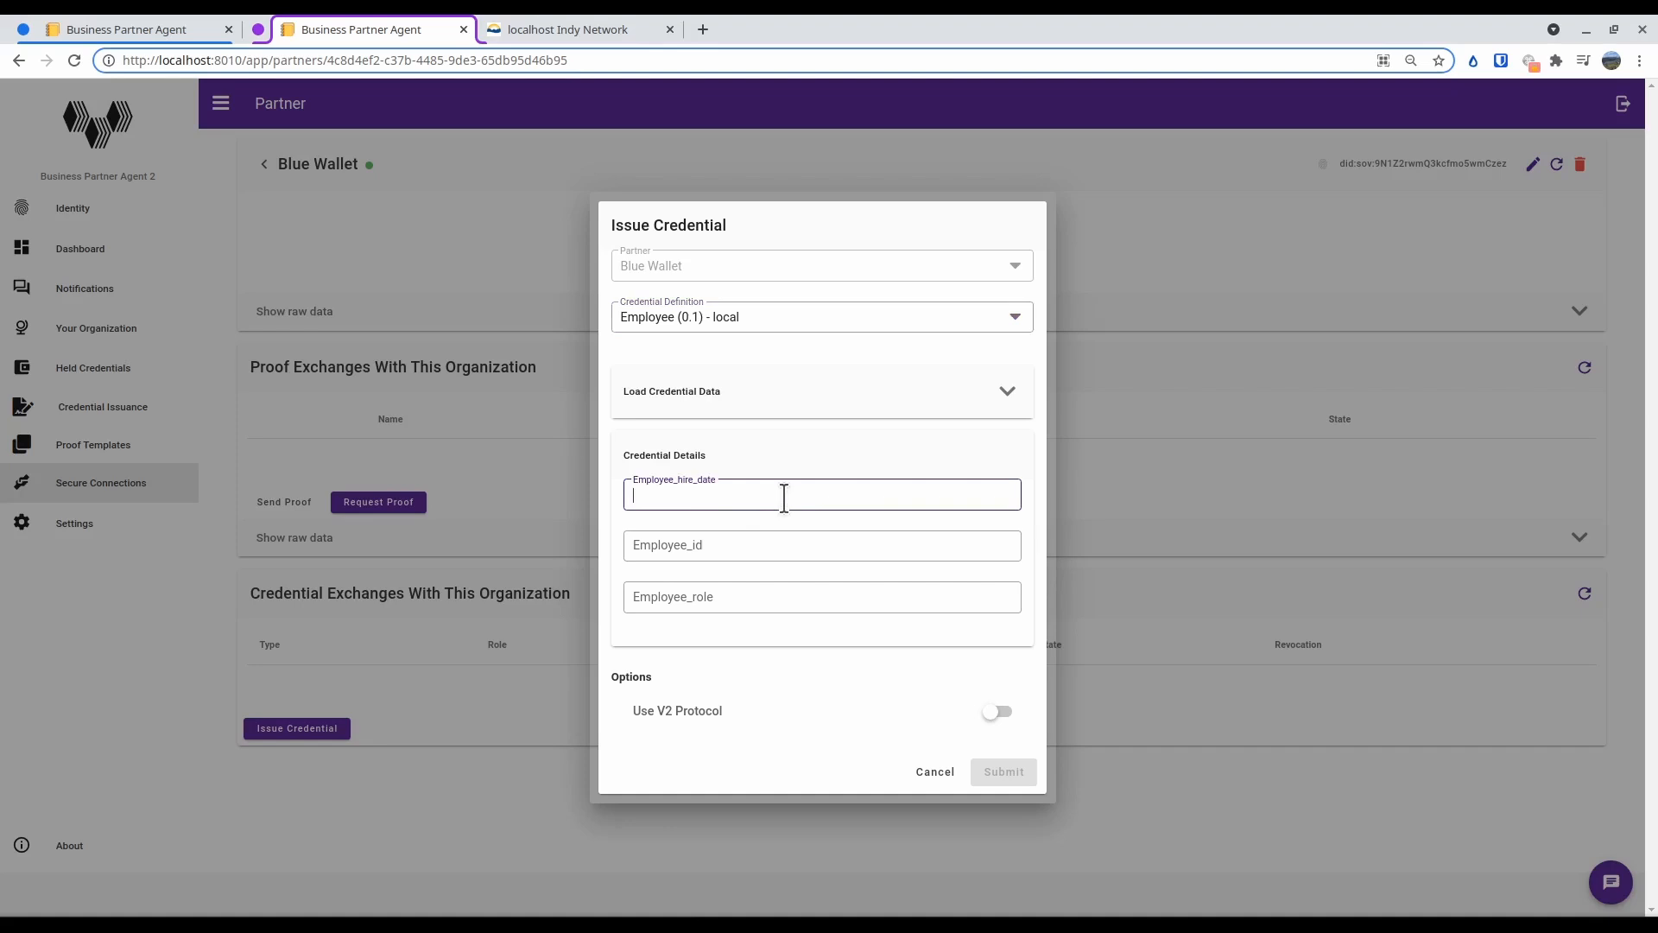
type("Jan 1 2021")
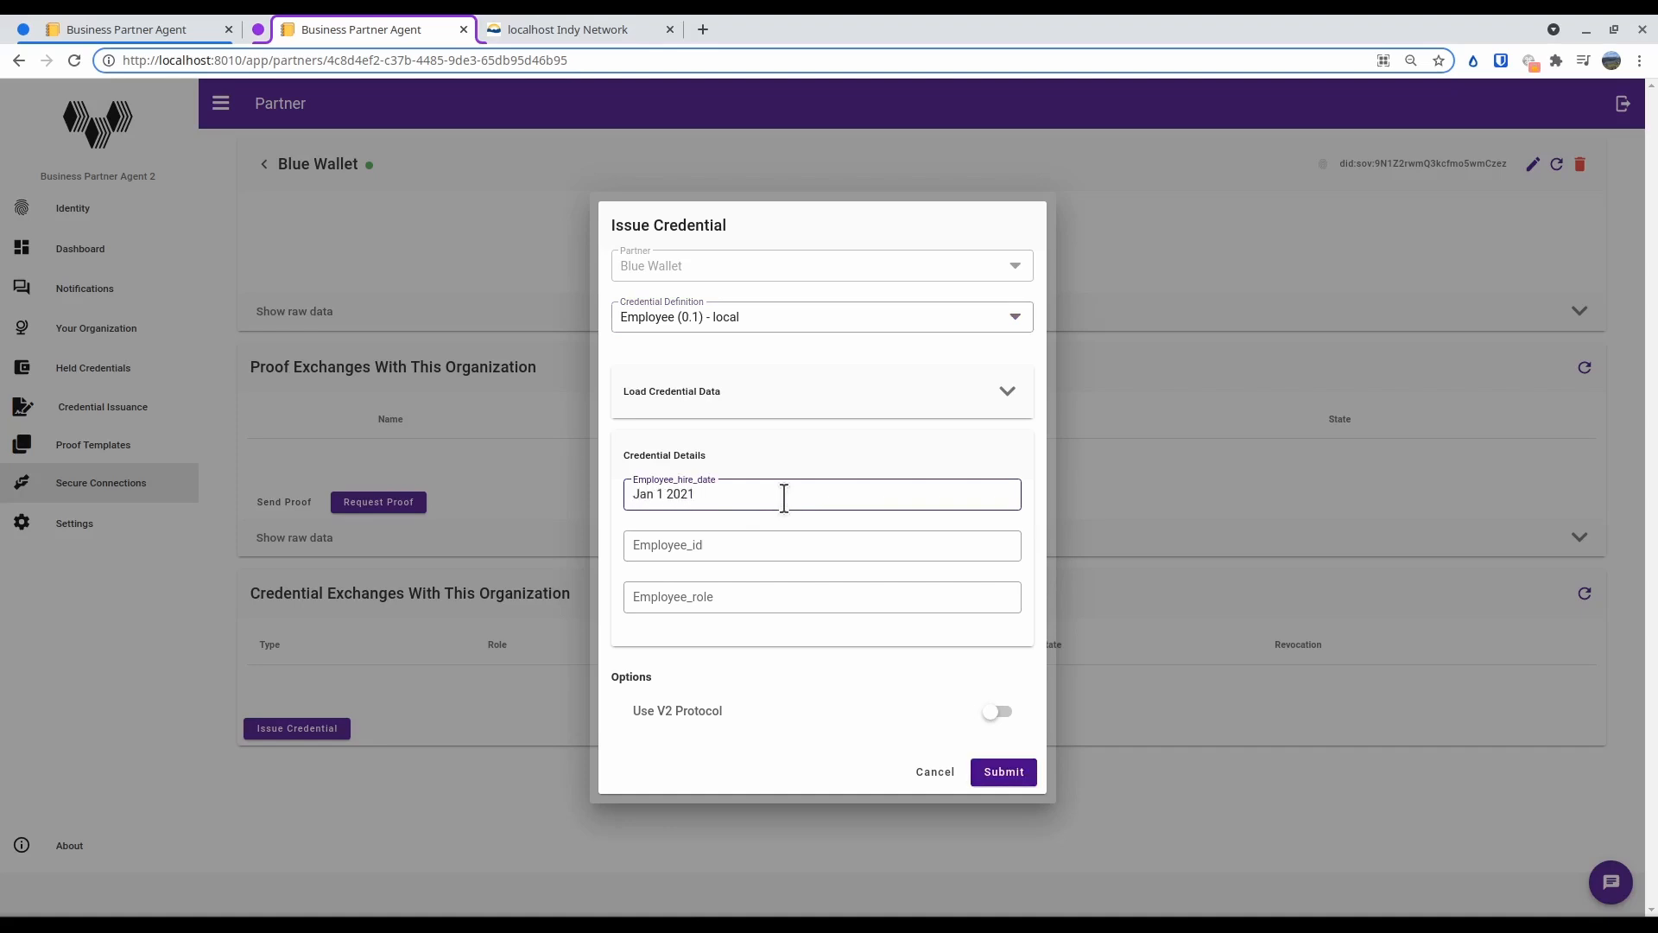
left_click(732, 544)
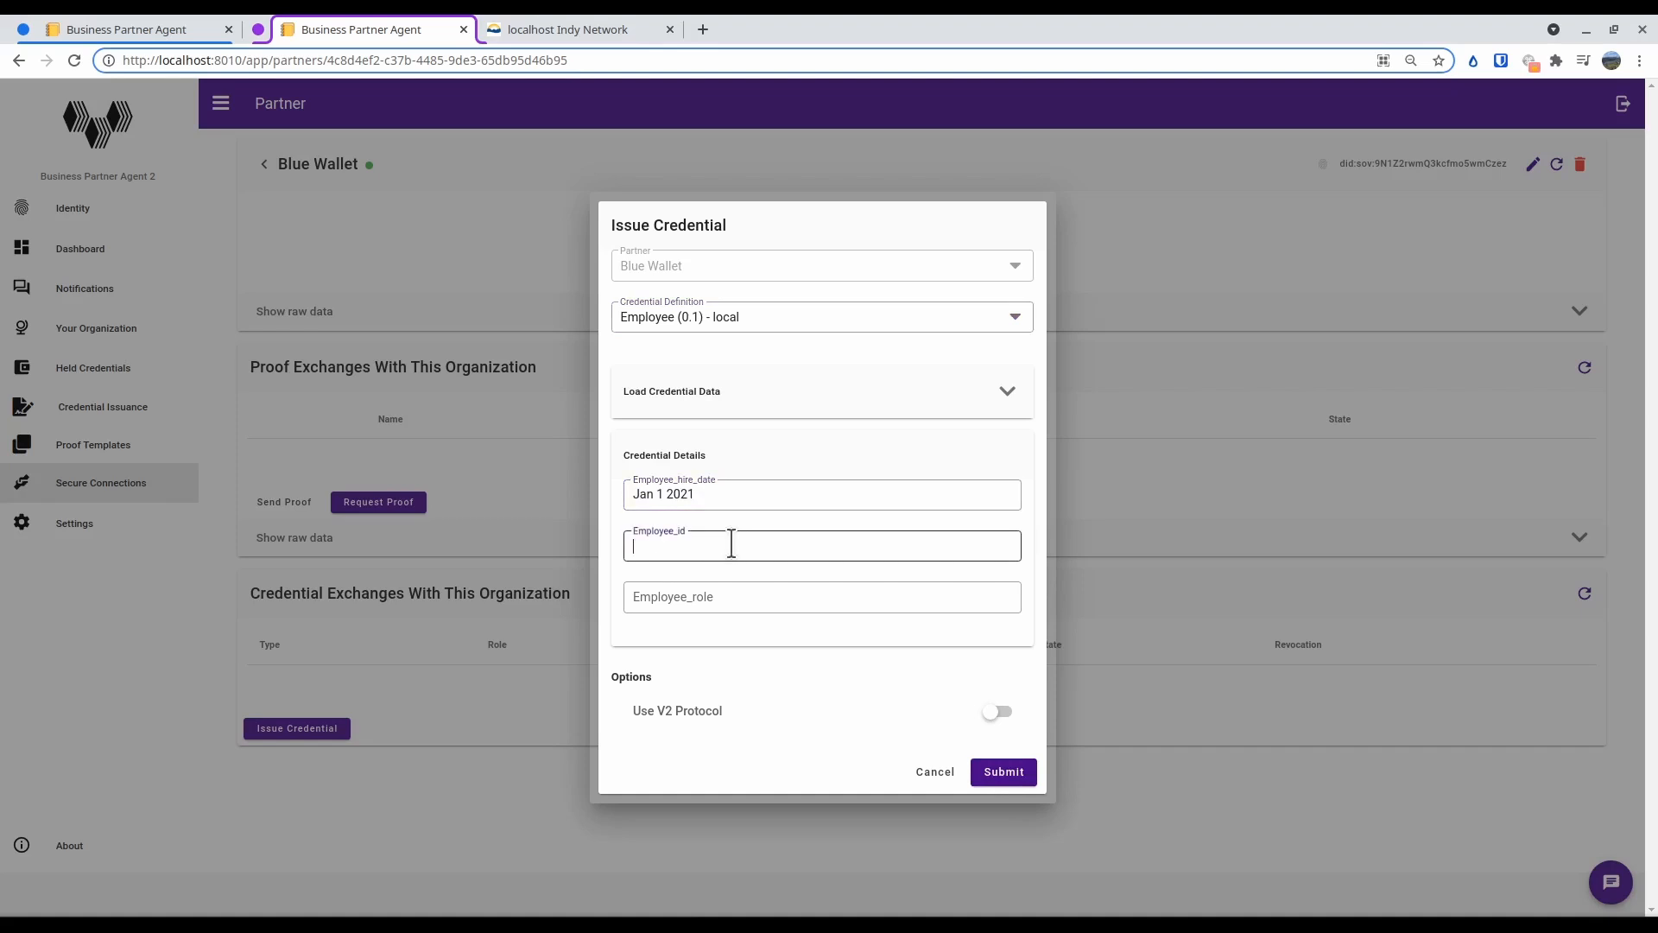
type("012345")
left_click(703, 602)
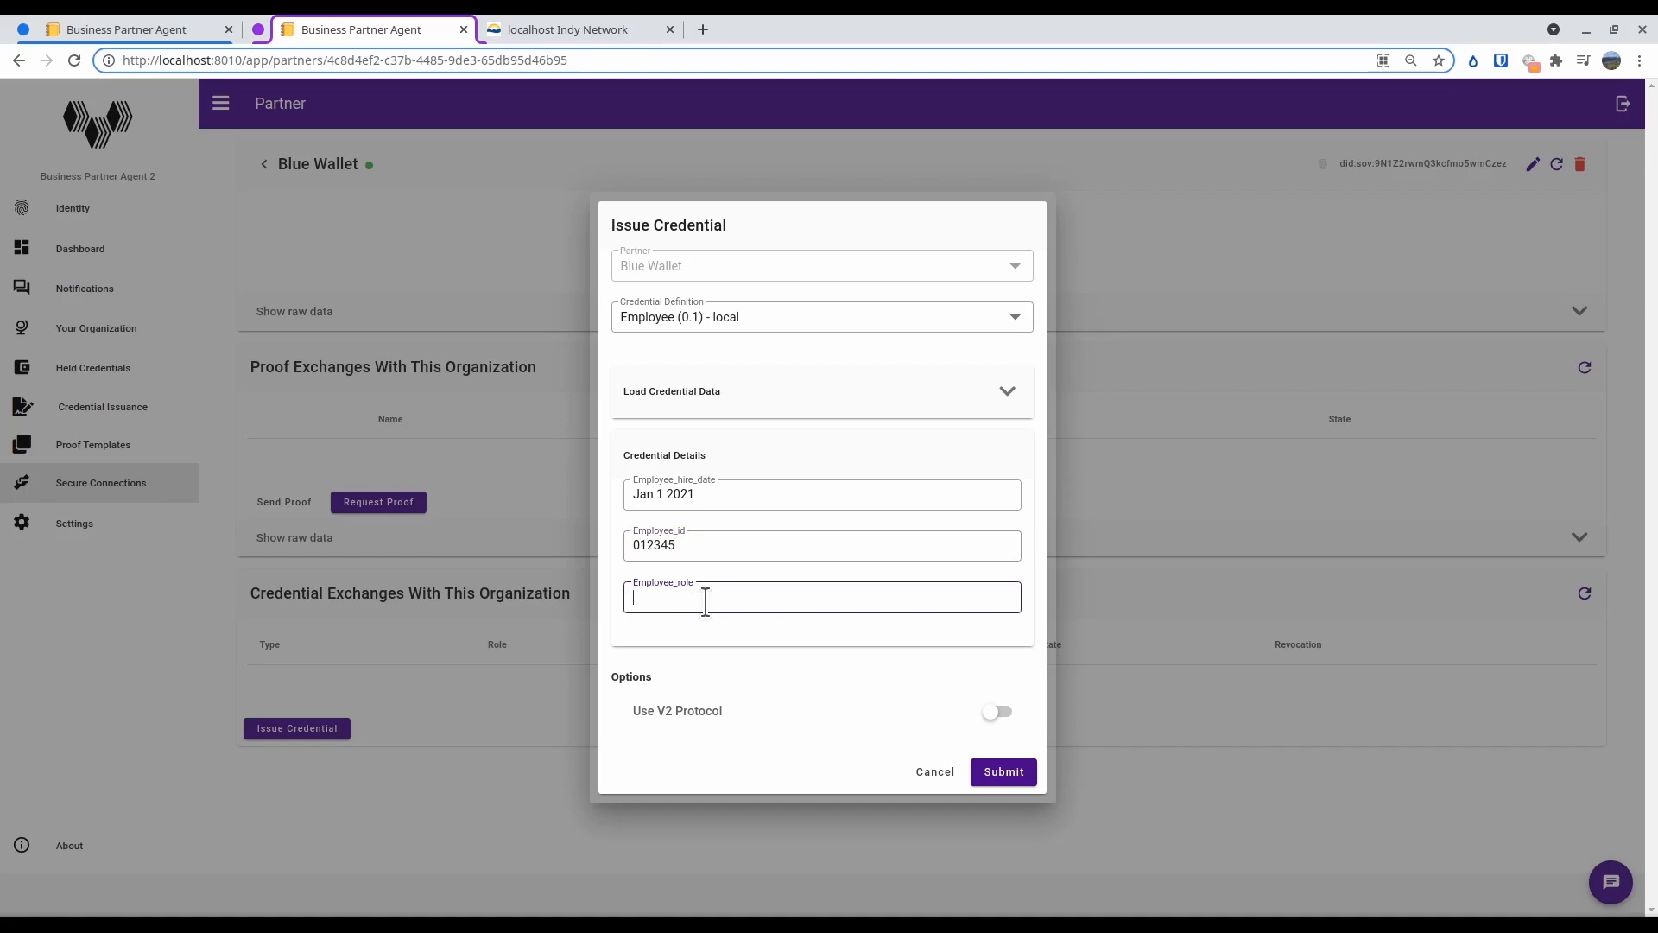
type("Member")
left_click(1009, 771)
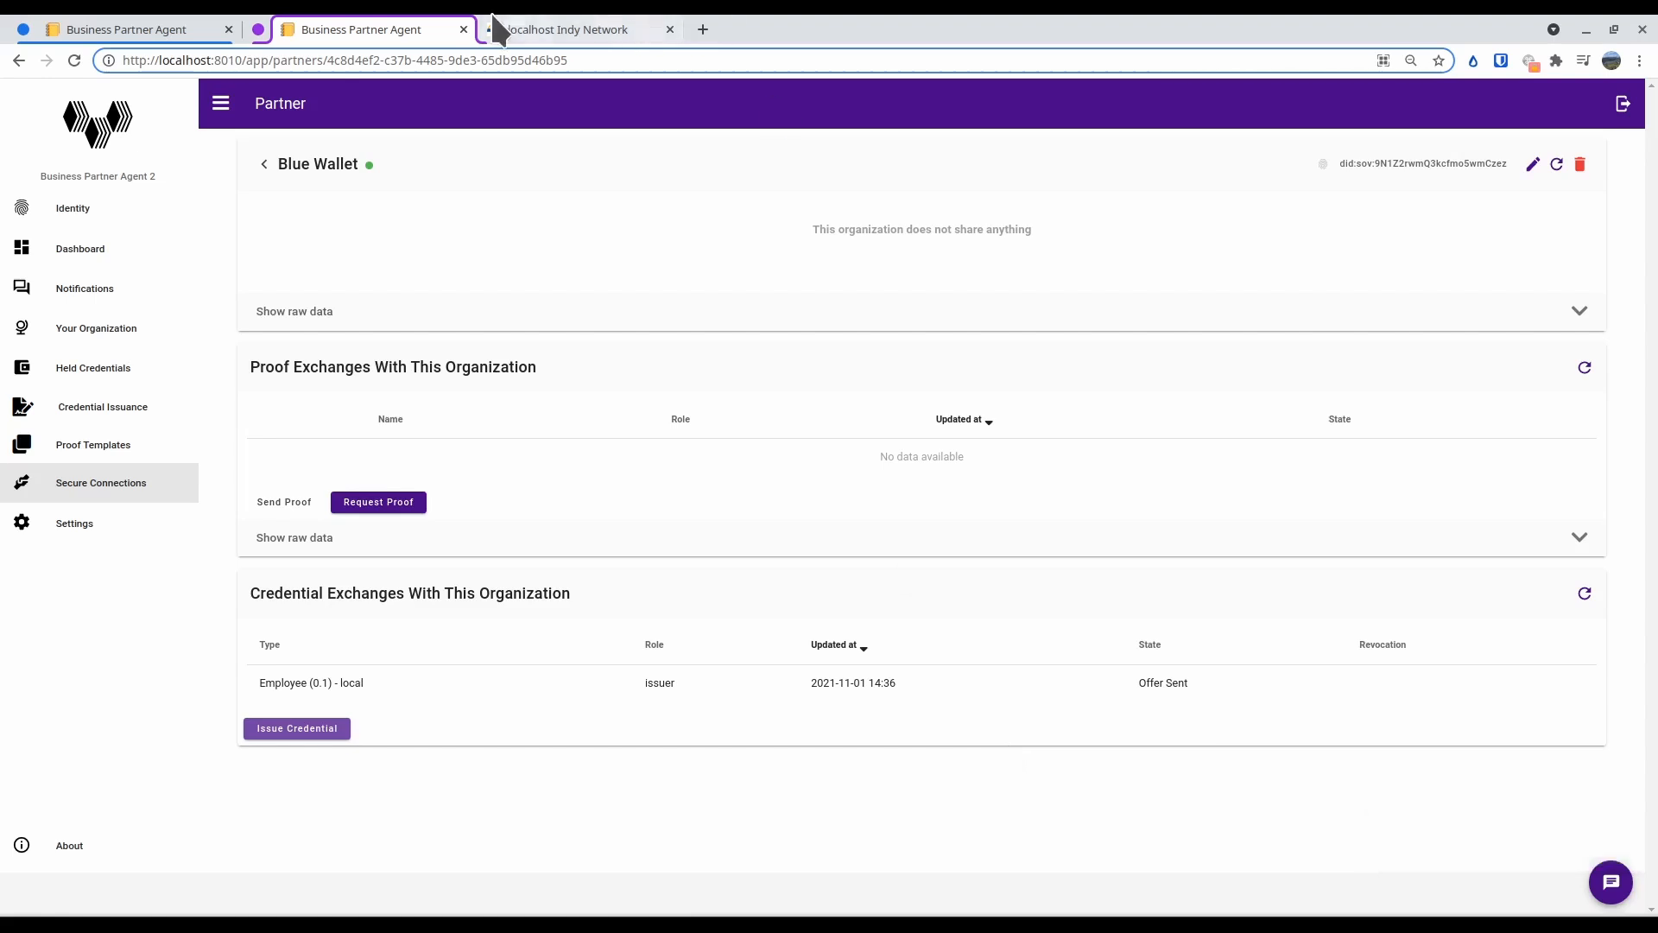
Switch to Business Partner Agent 1 and open Purple Wallet's Credential Exchange entry from the notifications' activity log
left_click(169, 31)
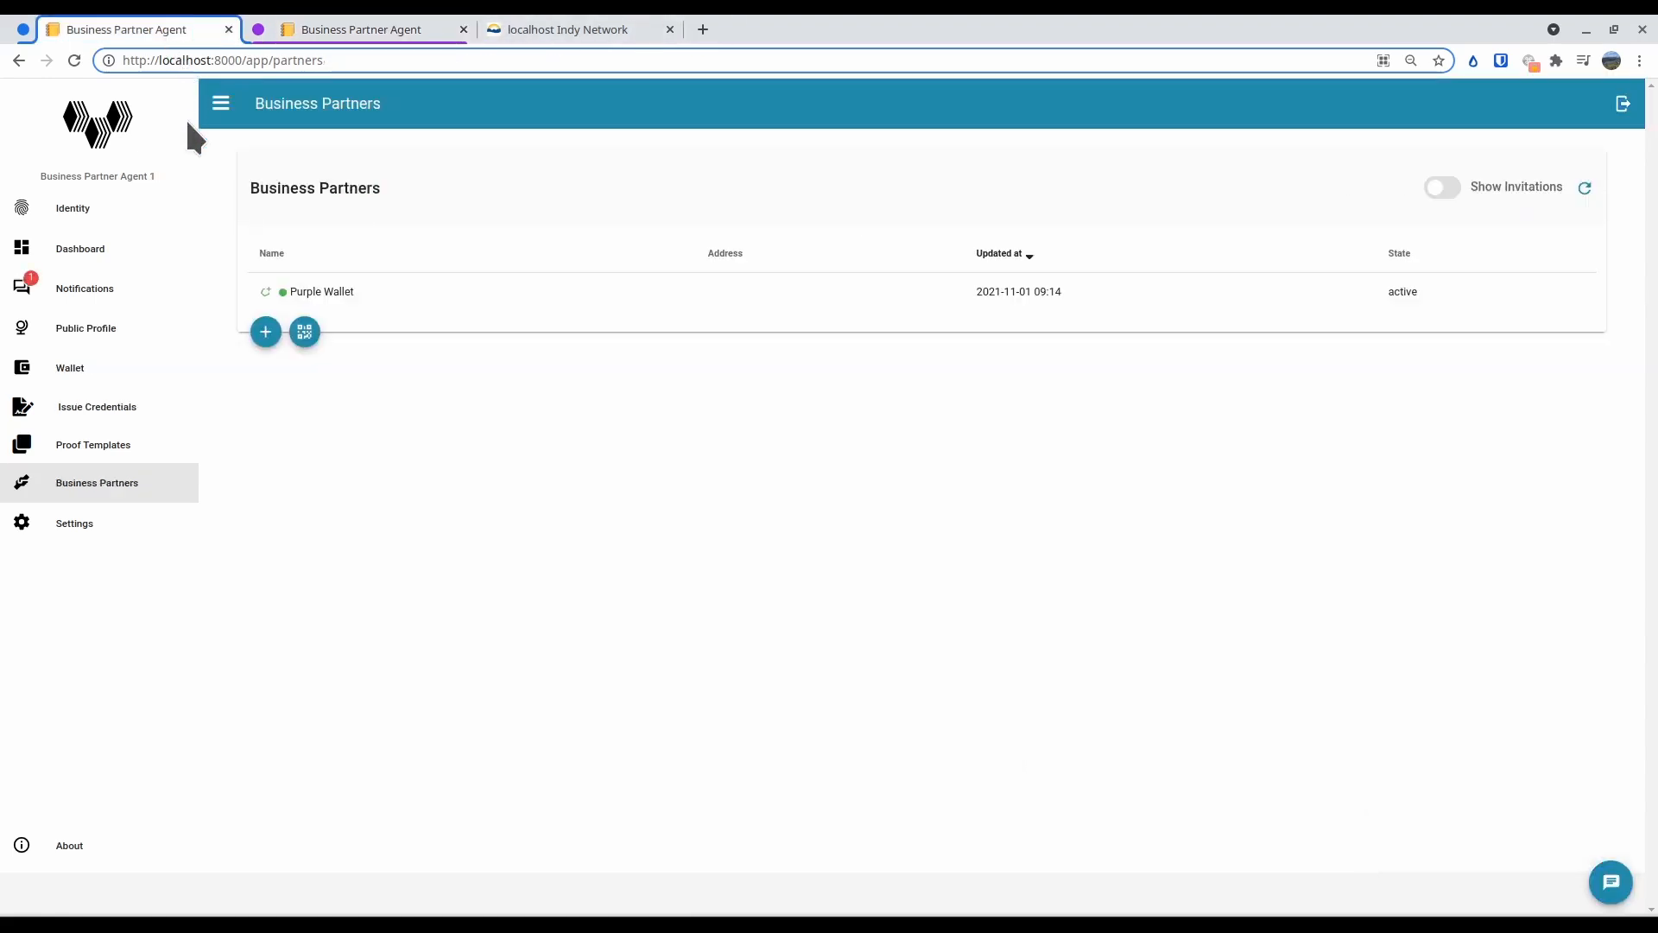
left_click(110, 292)
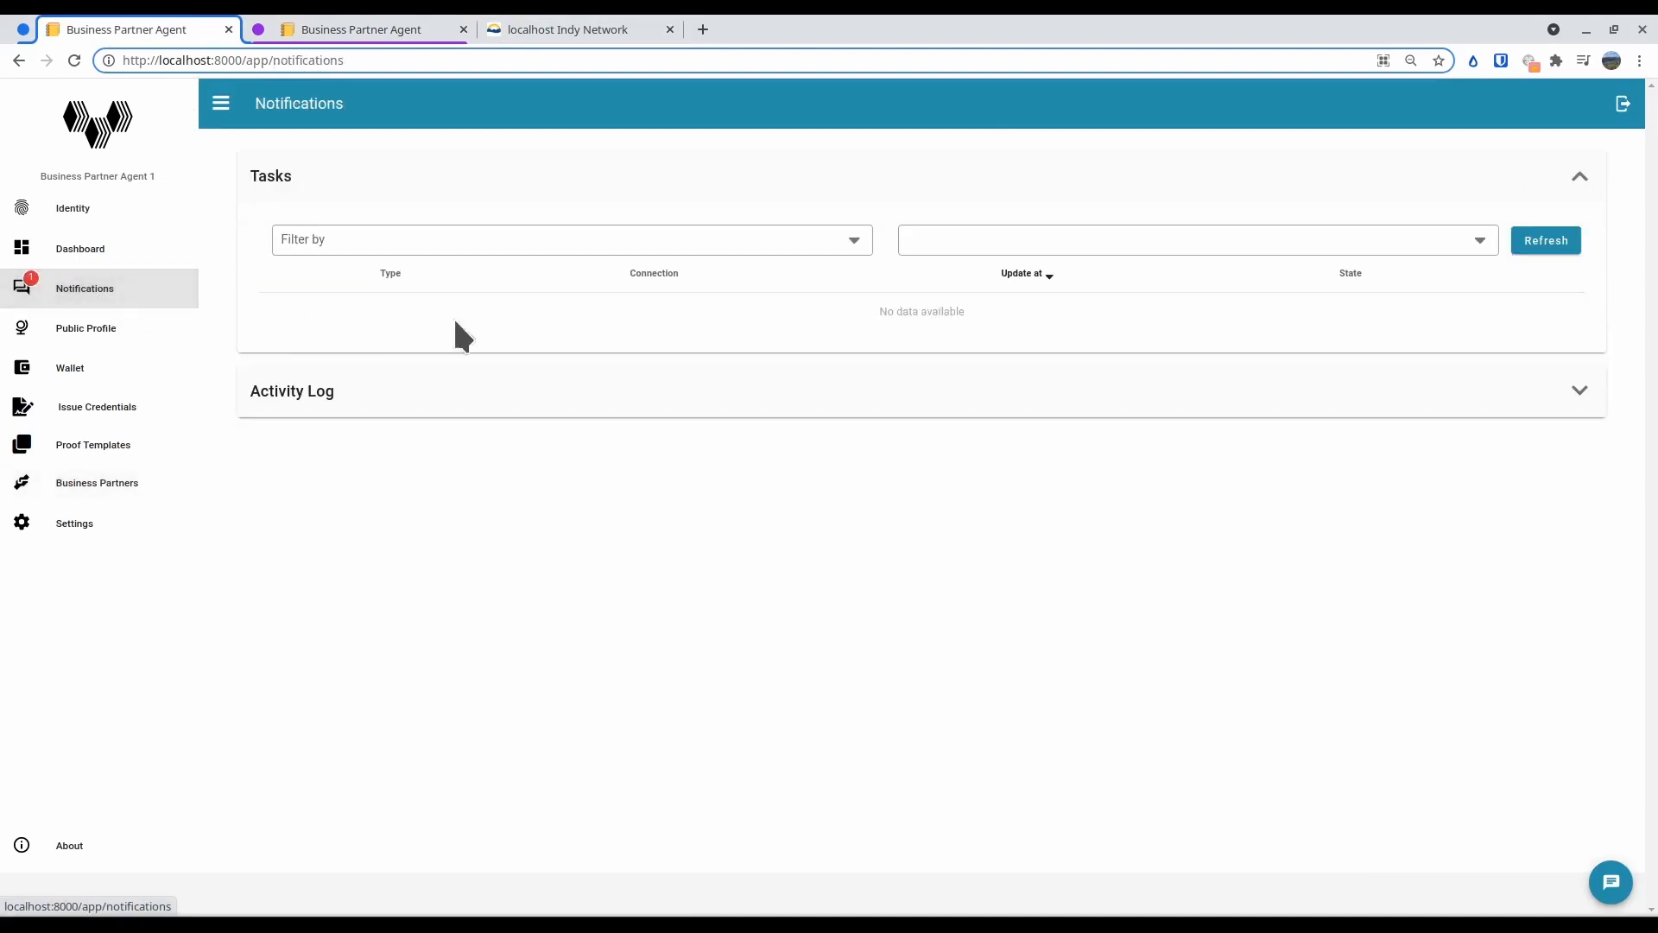
left_click(1581, 393)
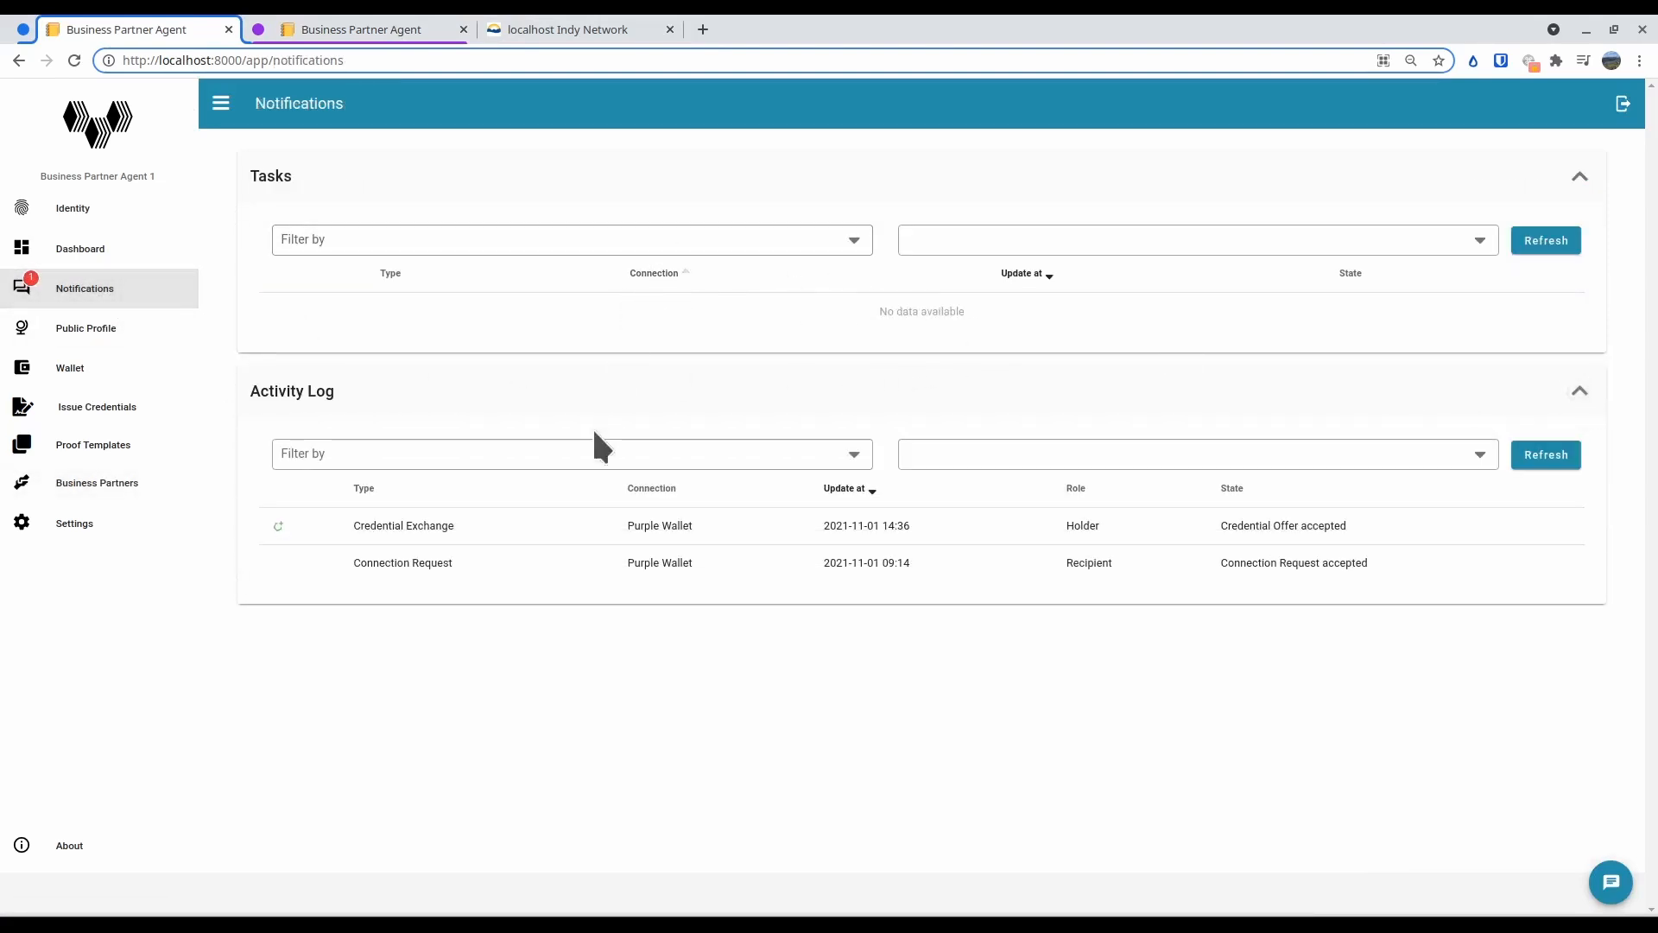
left_click(528, 522)
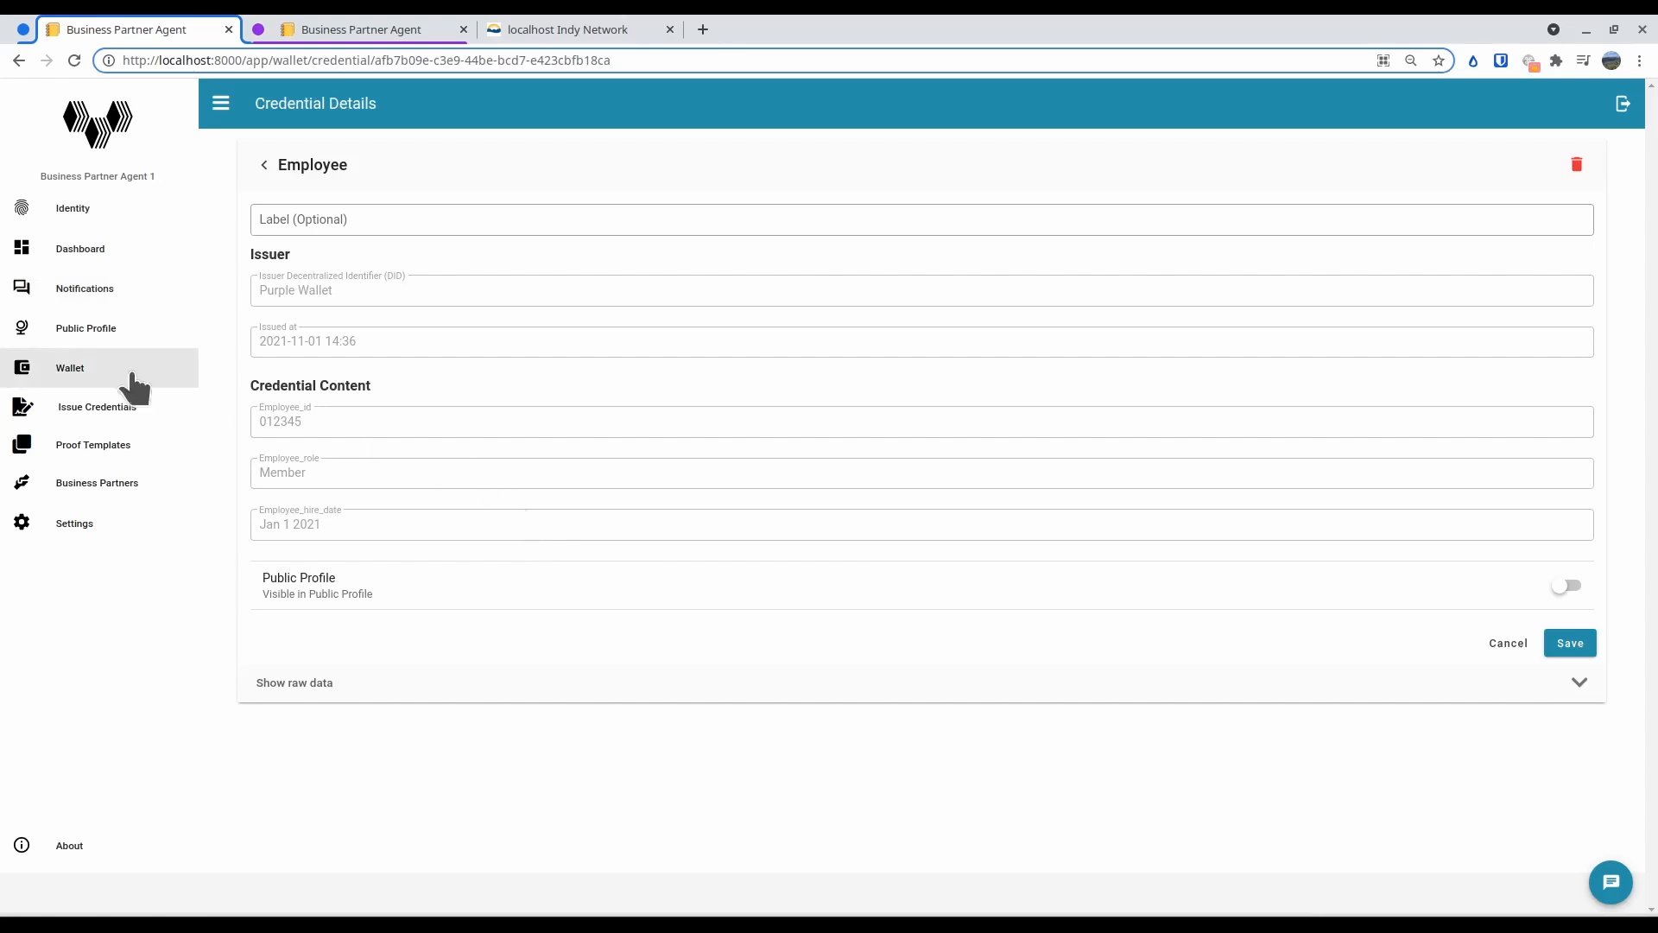
Open the employee credential from the wallet, label it "My Employee Badge", and save it
left_click(67, 366)
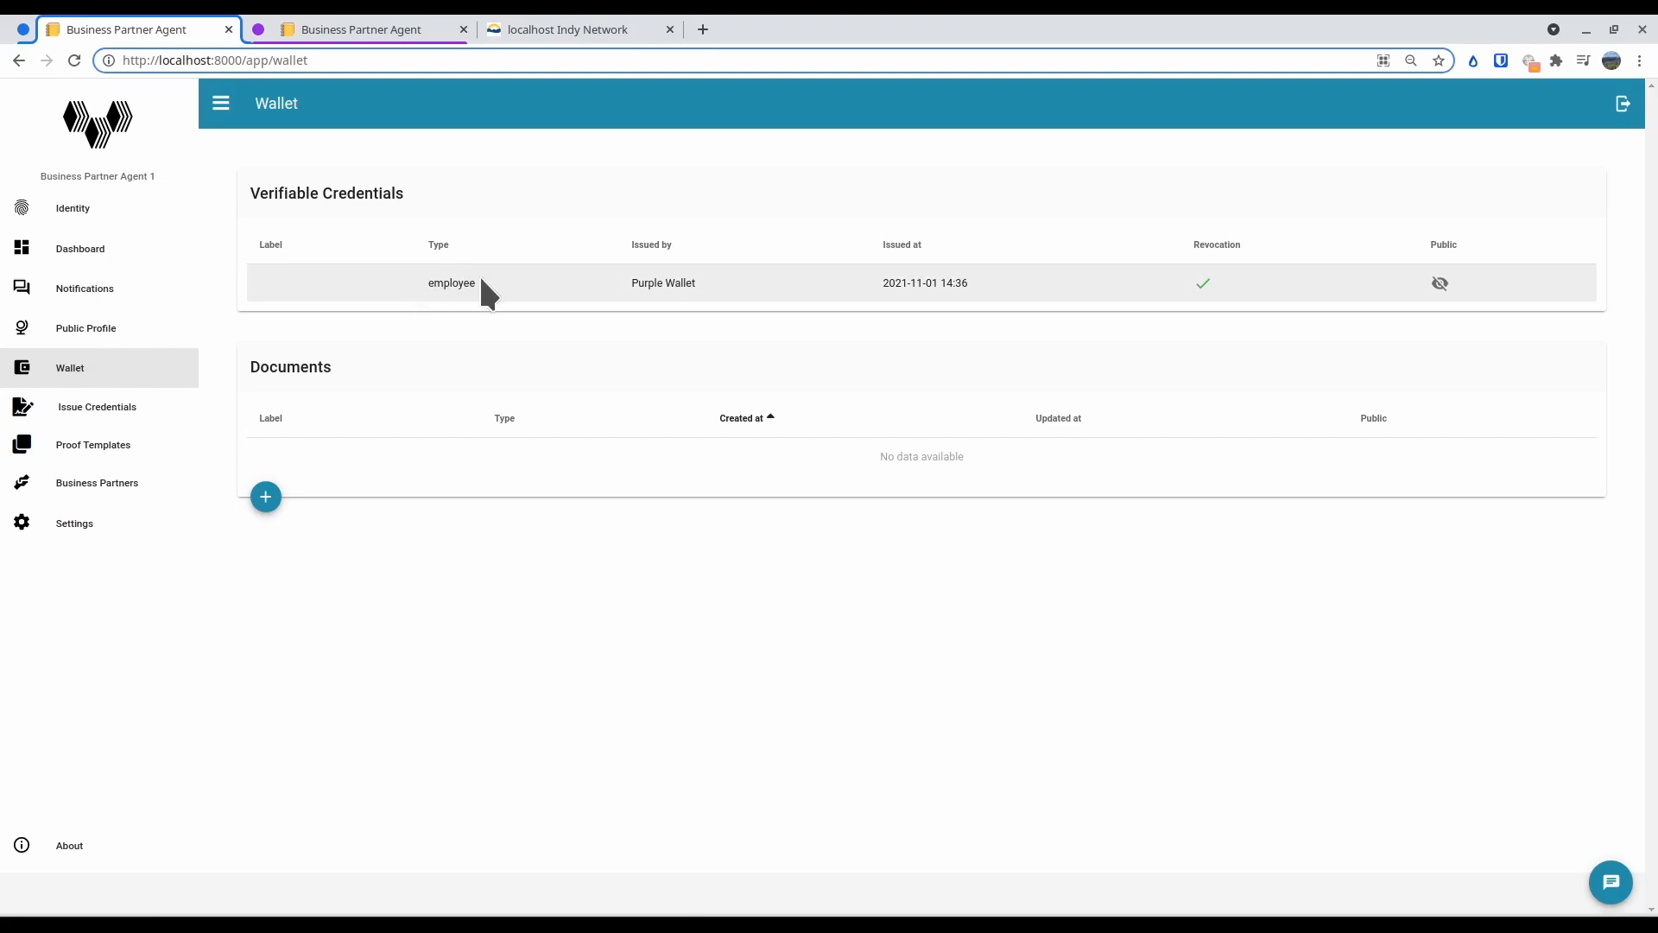
left_click(458, 283)
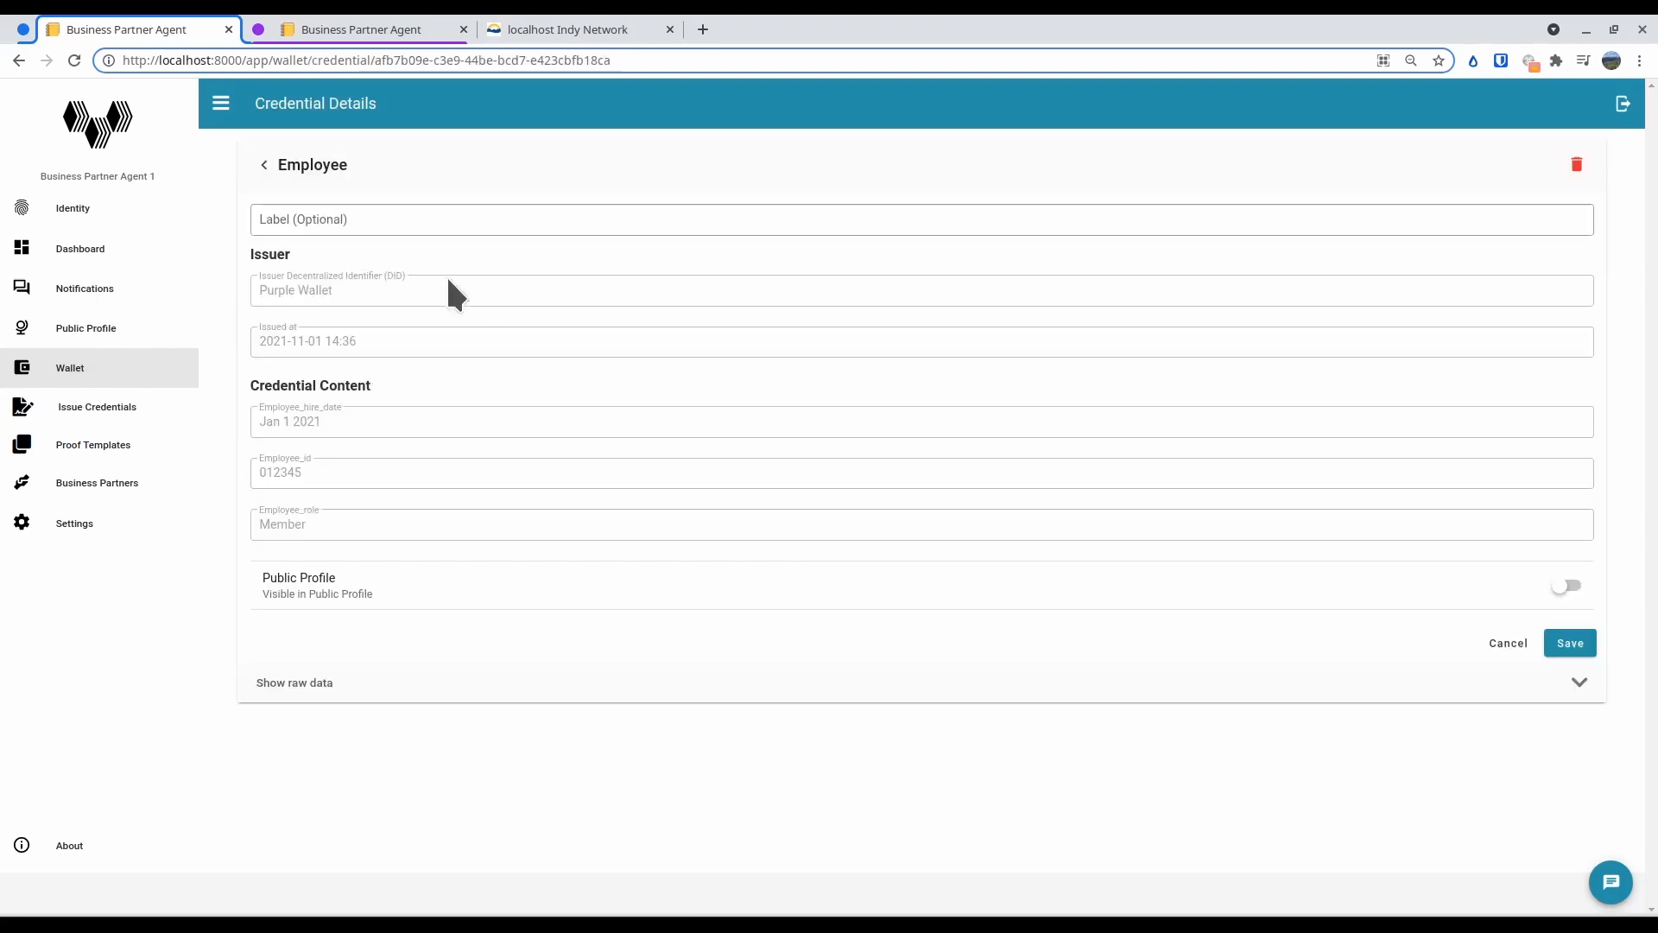
left_click(303, 222)
type("MY E")
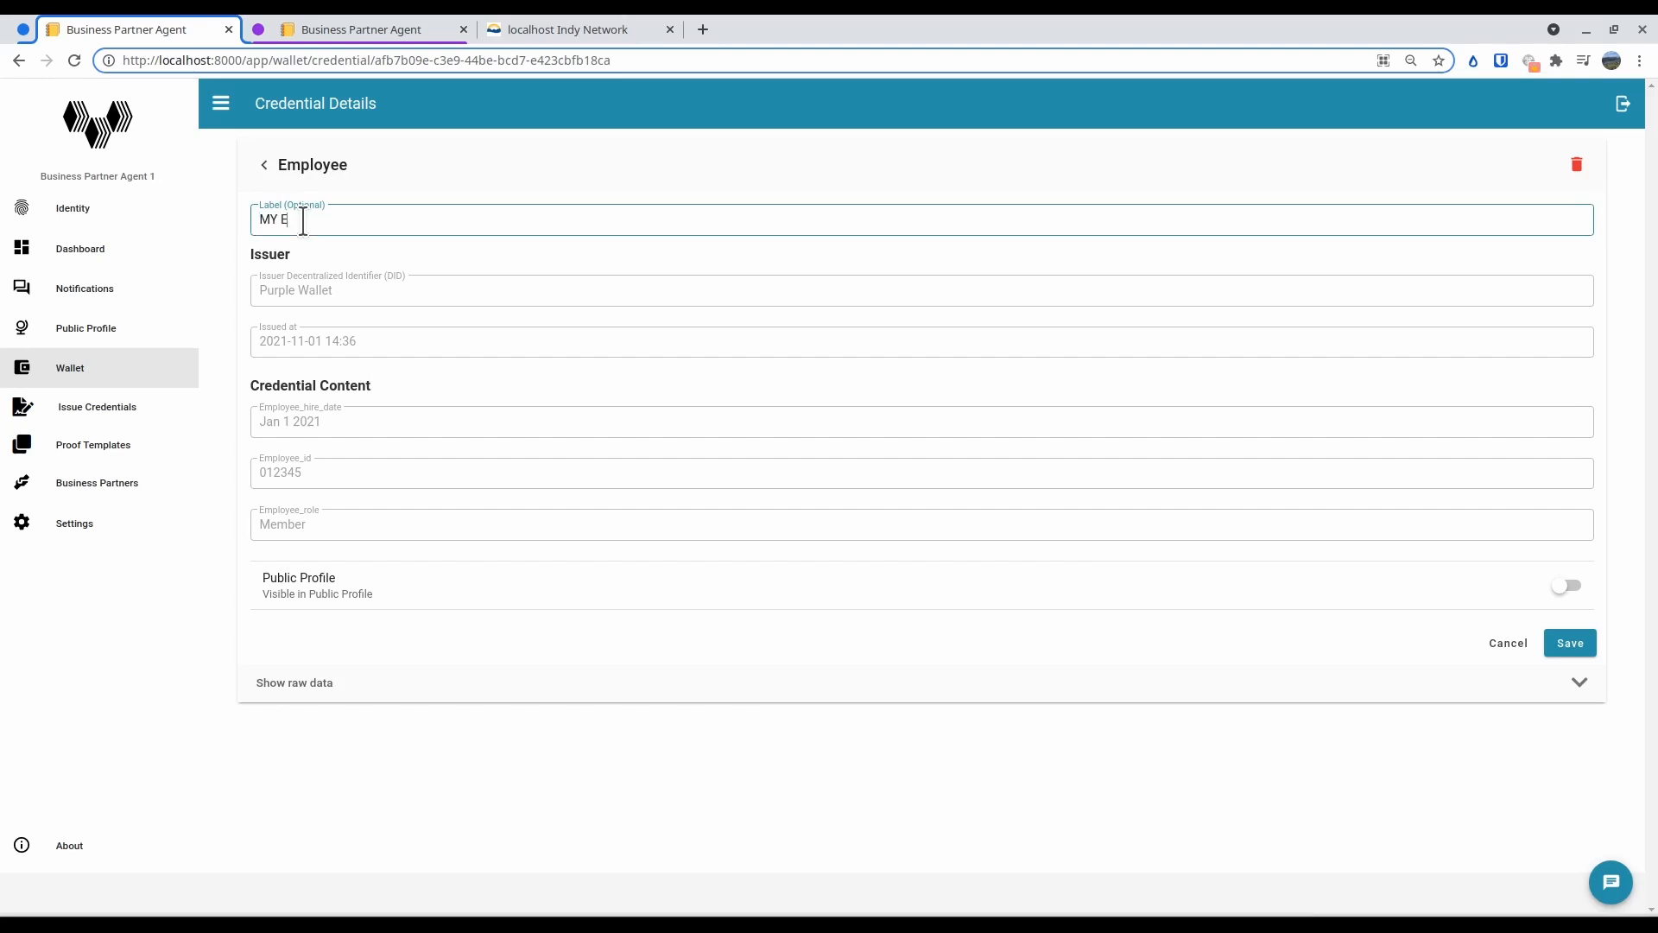
key("BackSpace")
key("BackSpace")
key("BackSpace")
type("y Employee Bade")
key("BackSpace")
type("ge")
left_click(1560, 644)
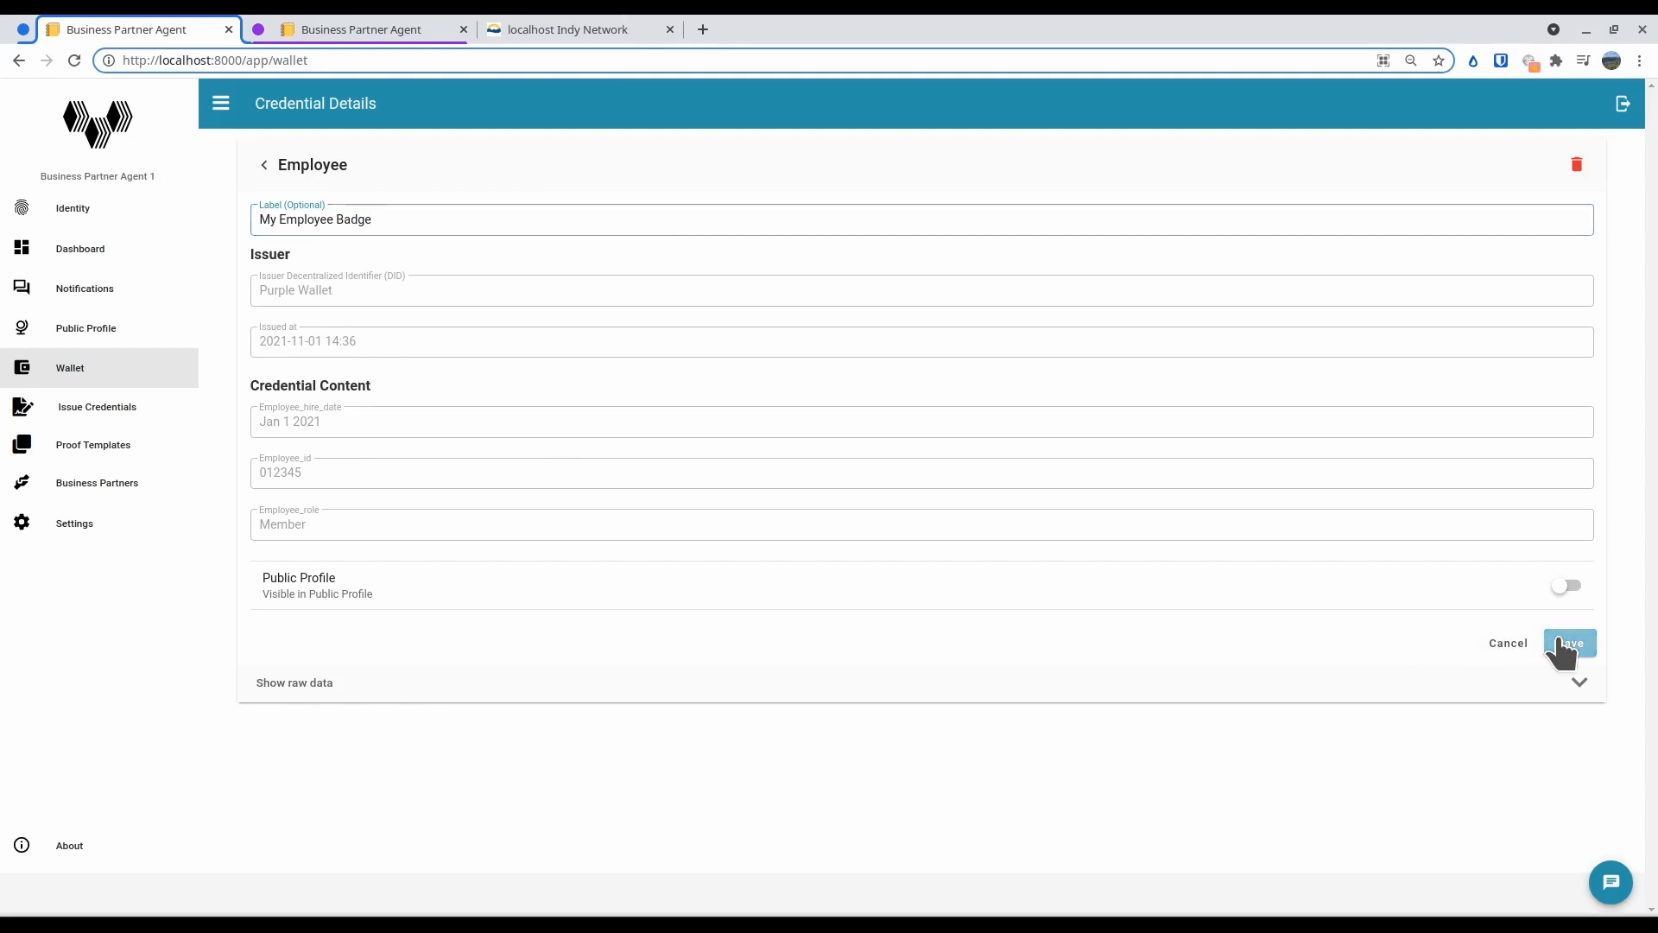
Switch to Business Partner Agent 2 and refresh Blue Wallet's credential exchanges to check the issued credential's state
left_click(334, 26)
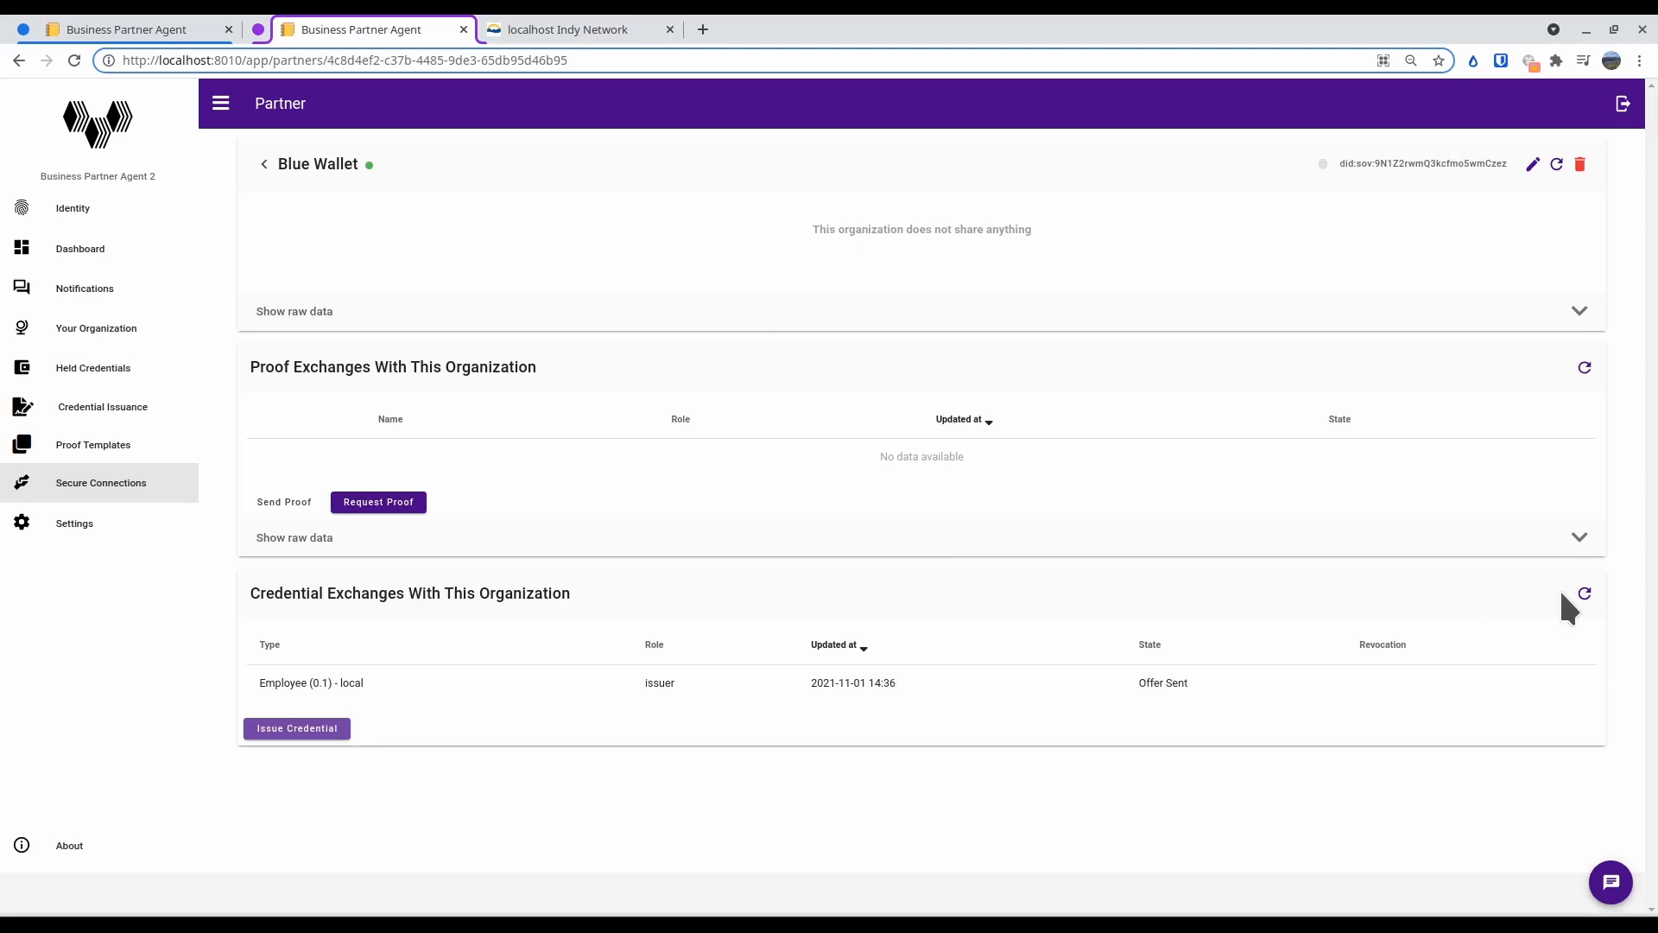
left_click(1592, 593)
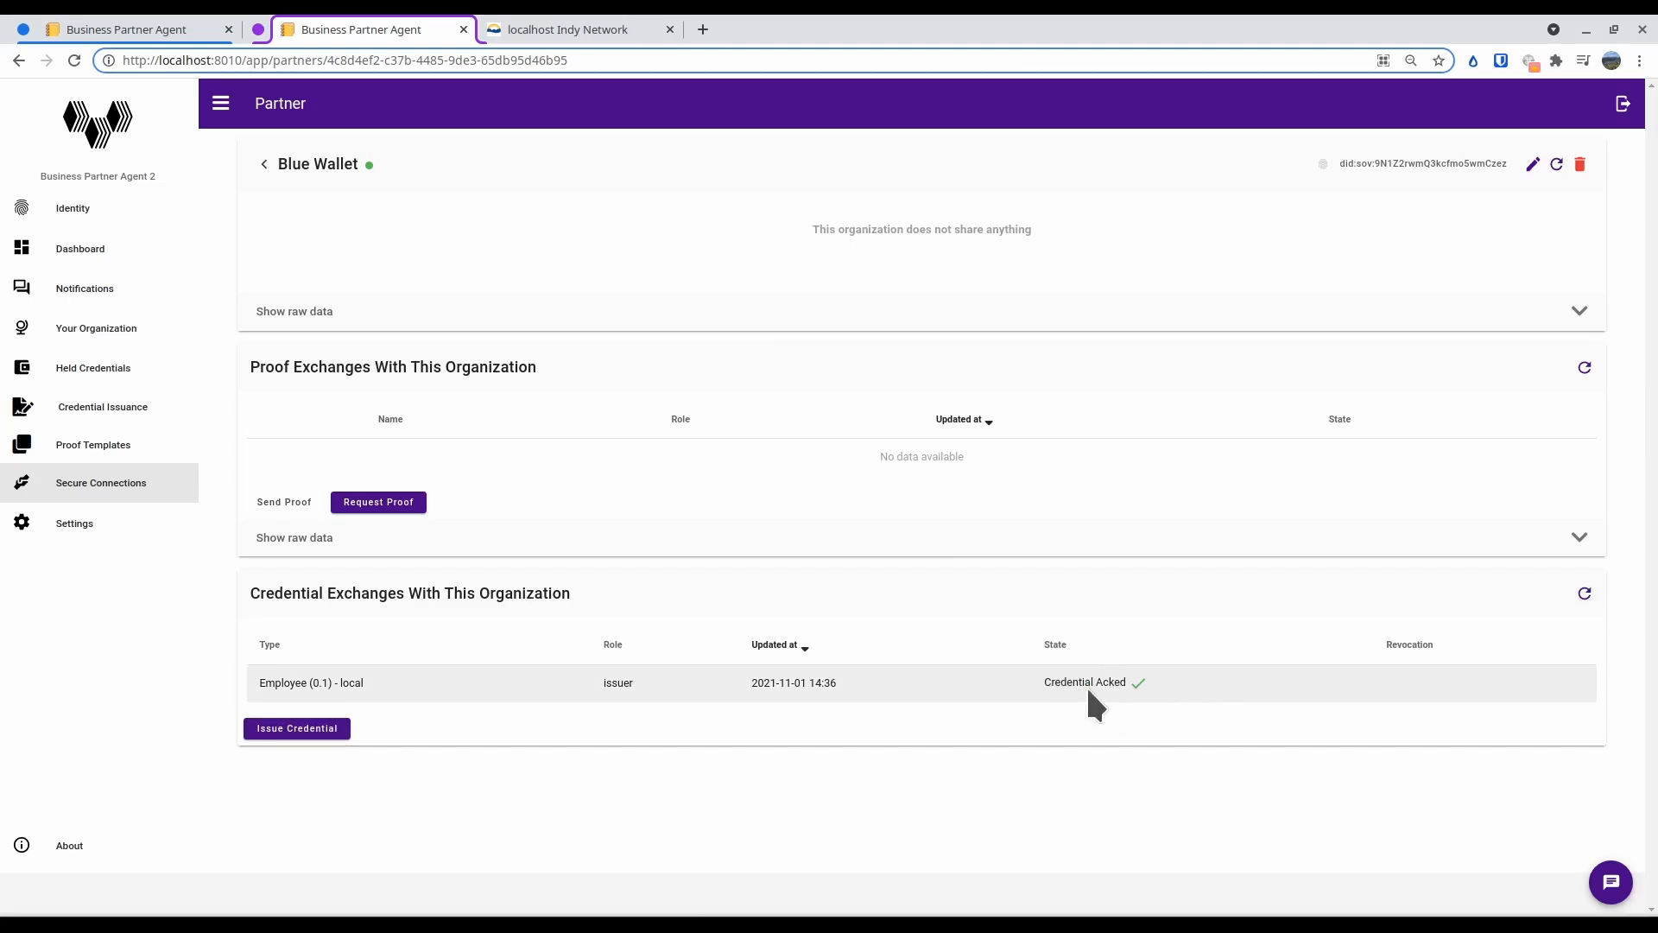
left_click(148, 27)
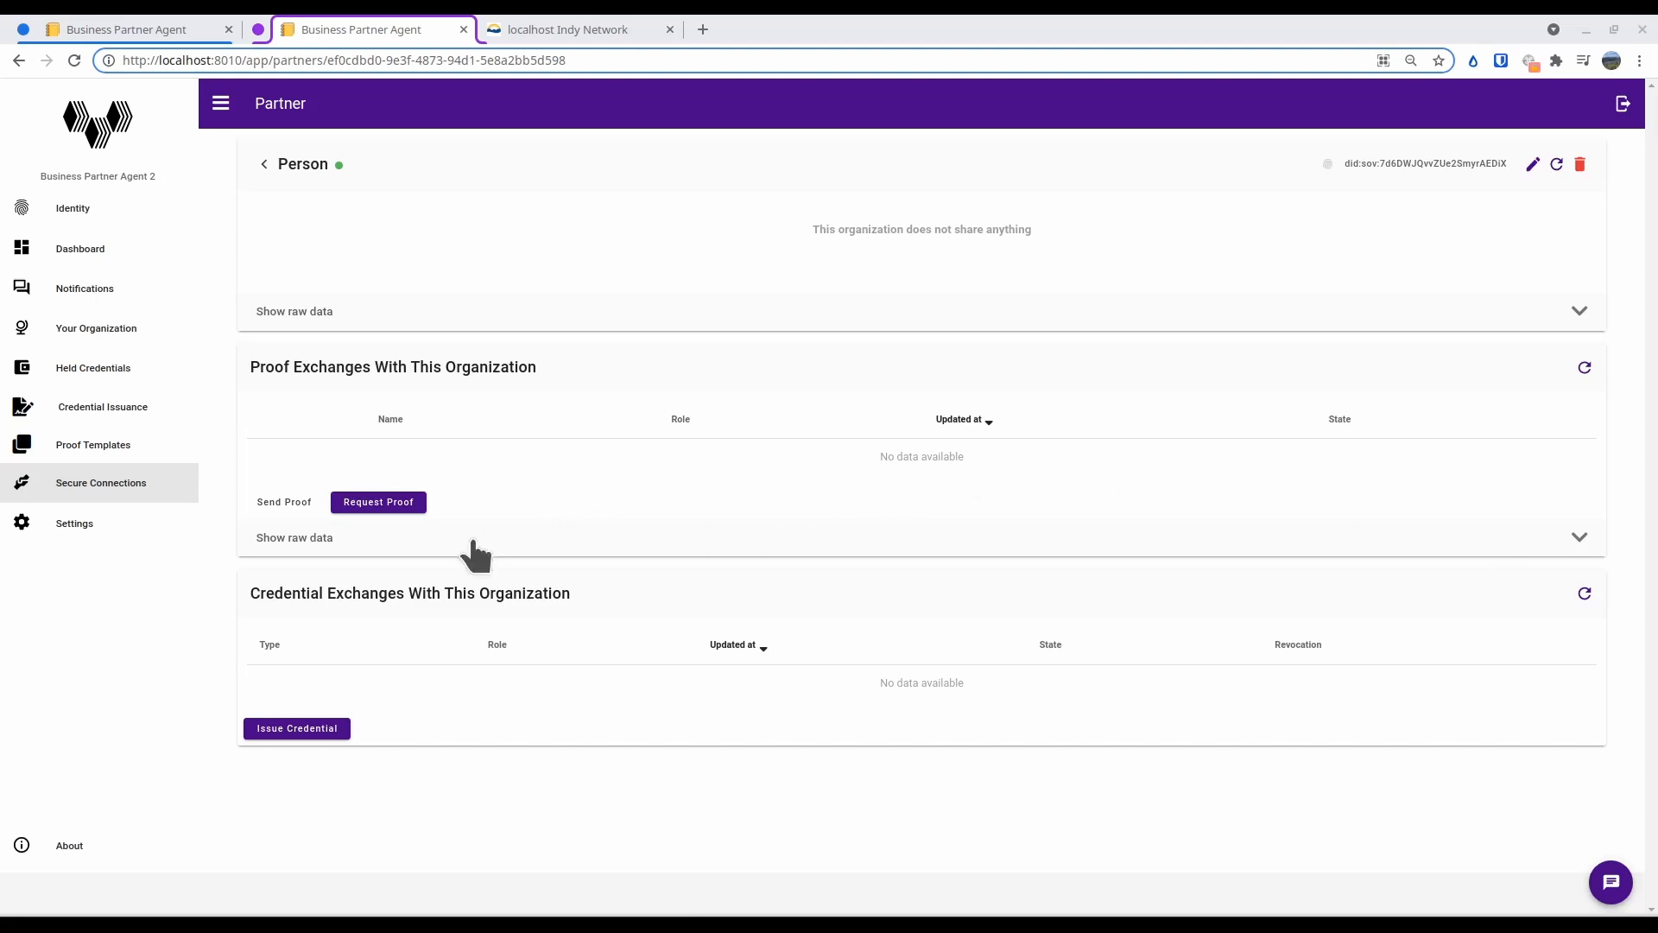
Start a proof request to the Person connection and create a new proof template named "Full Employee Badge" for it
left_click(207, 62)
left_click(270, 102)
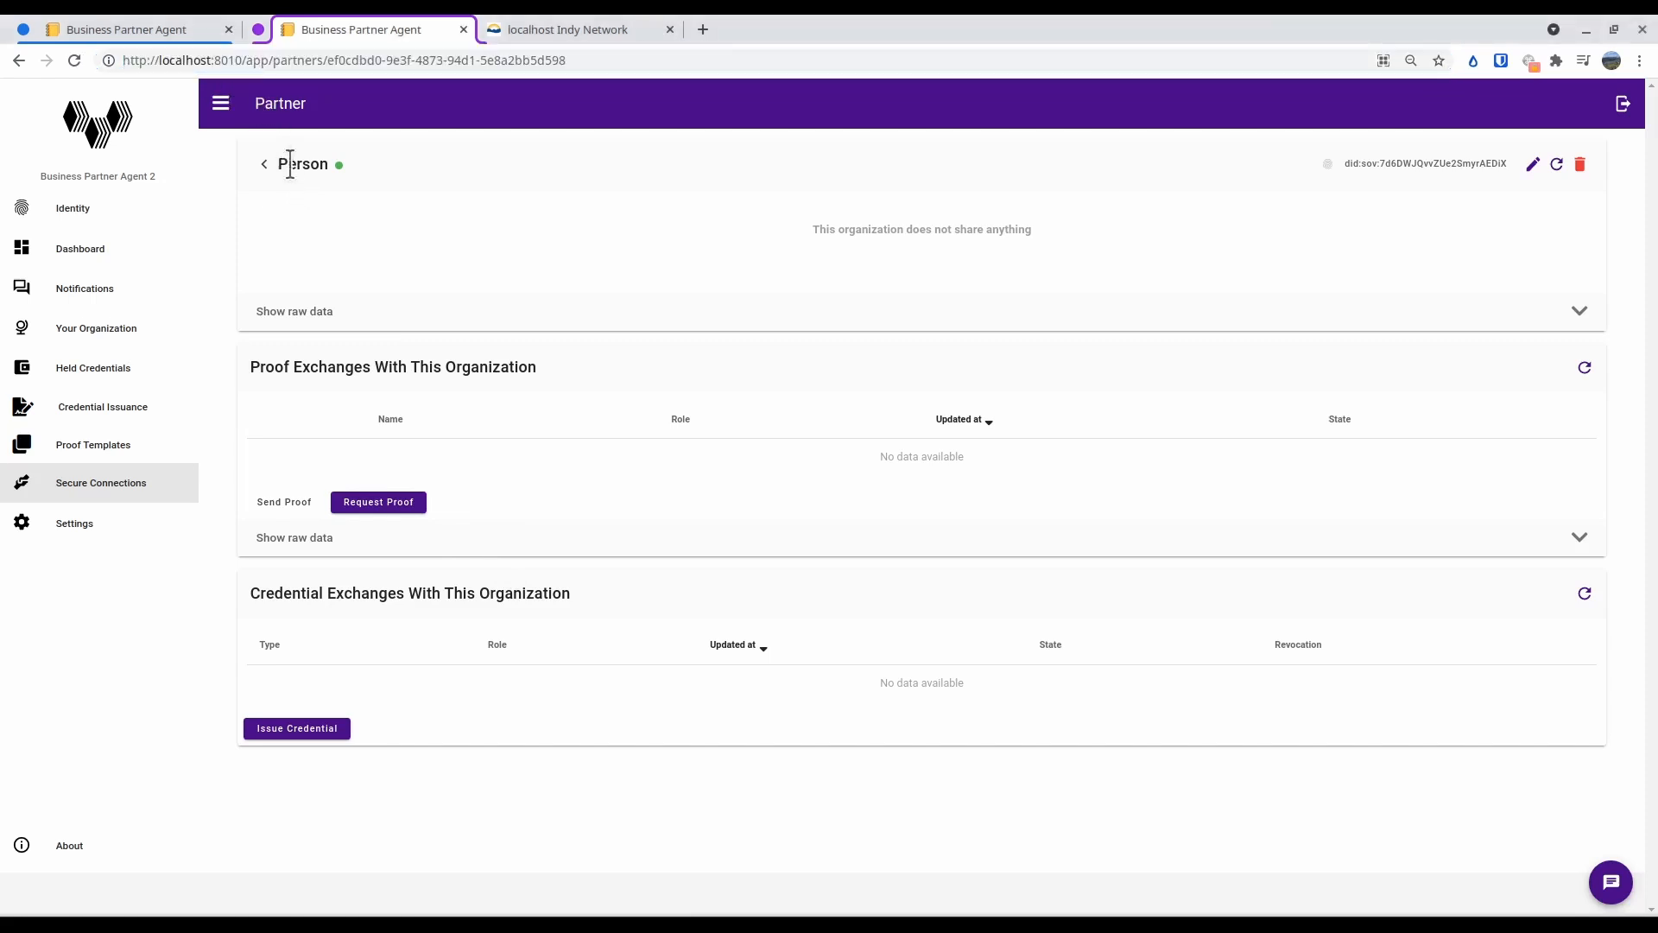
left_click_drag(282, 164, 332, 169)
left_click(362, 510)
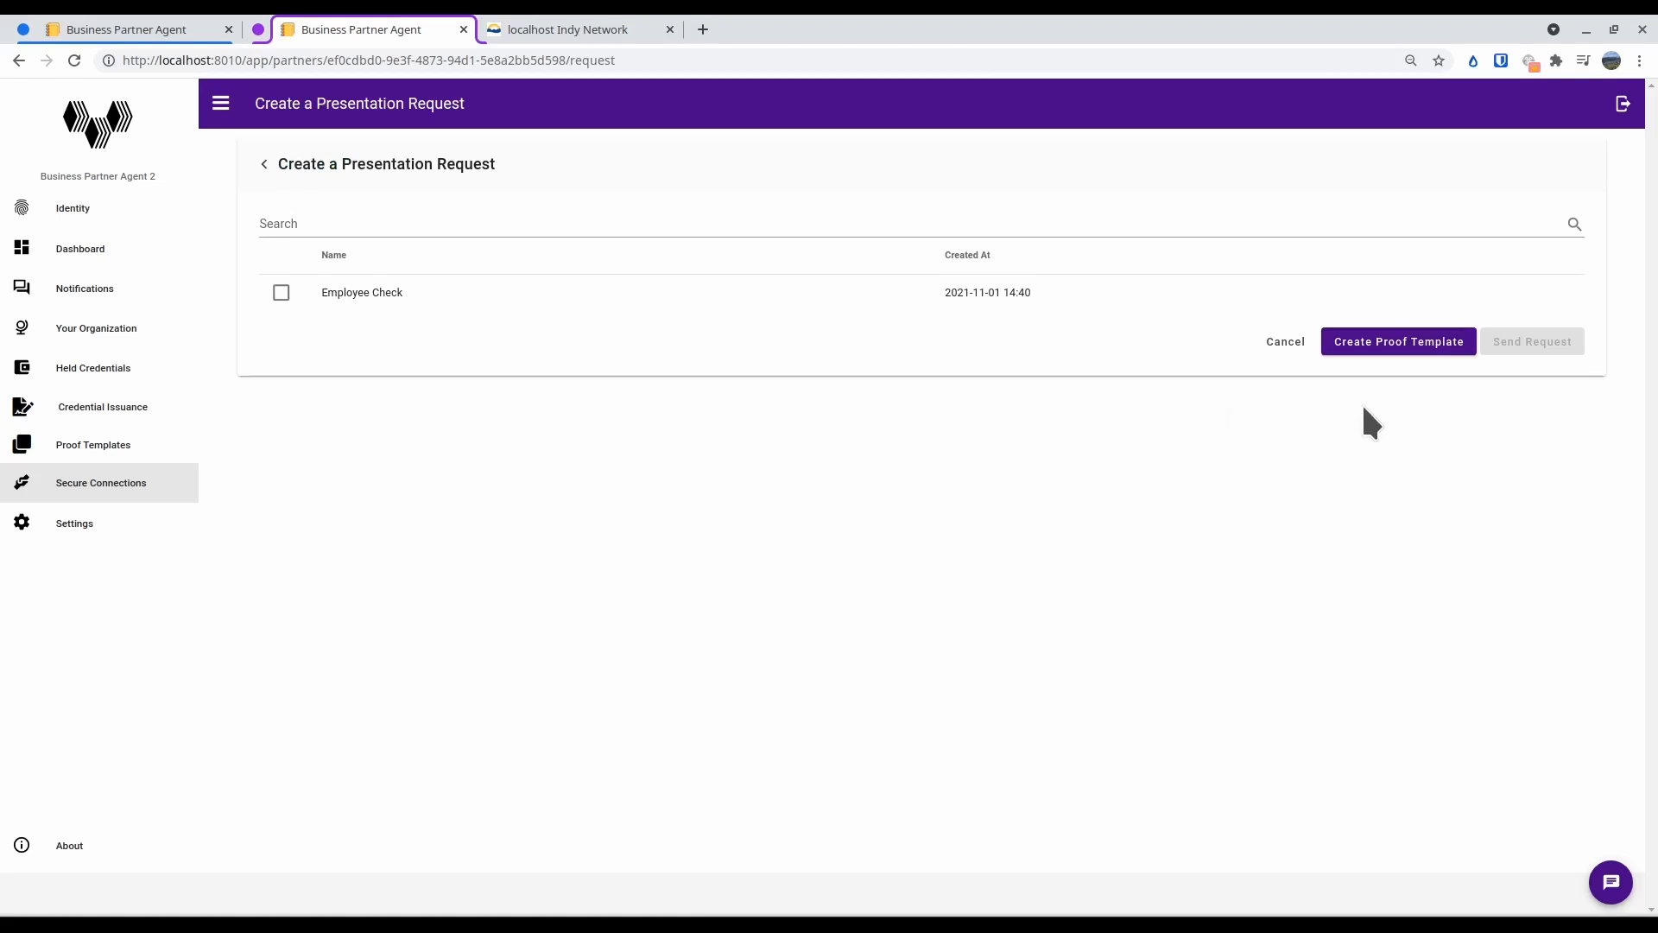
left_click(1369, 346)
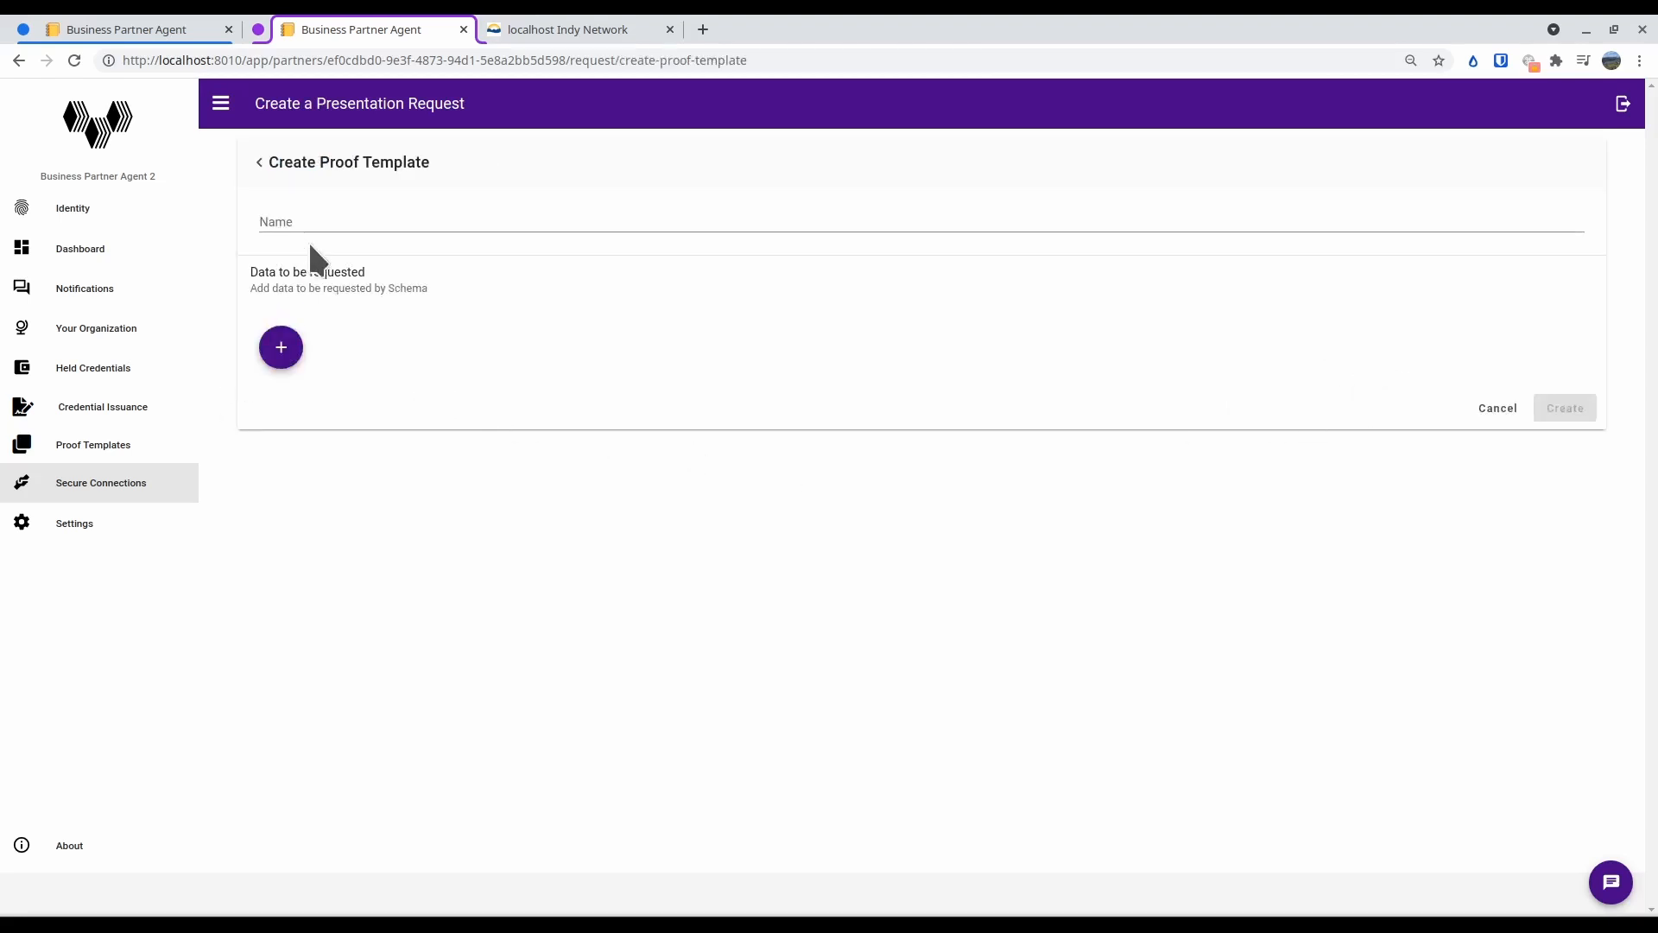
left_click(294, 221)
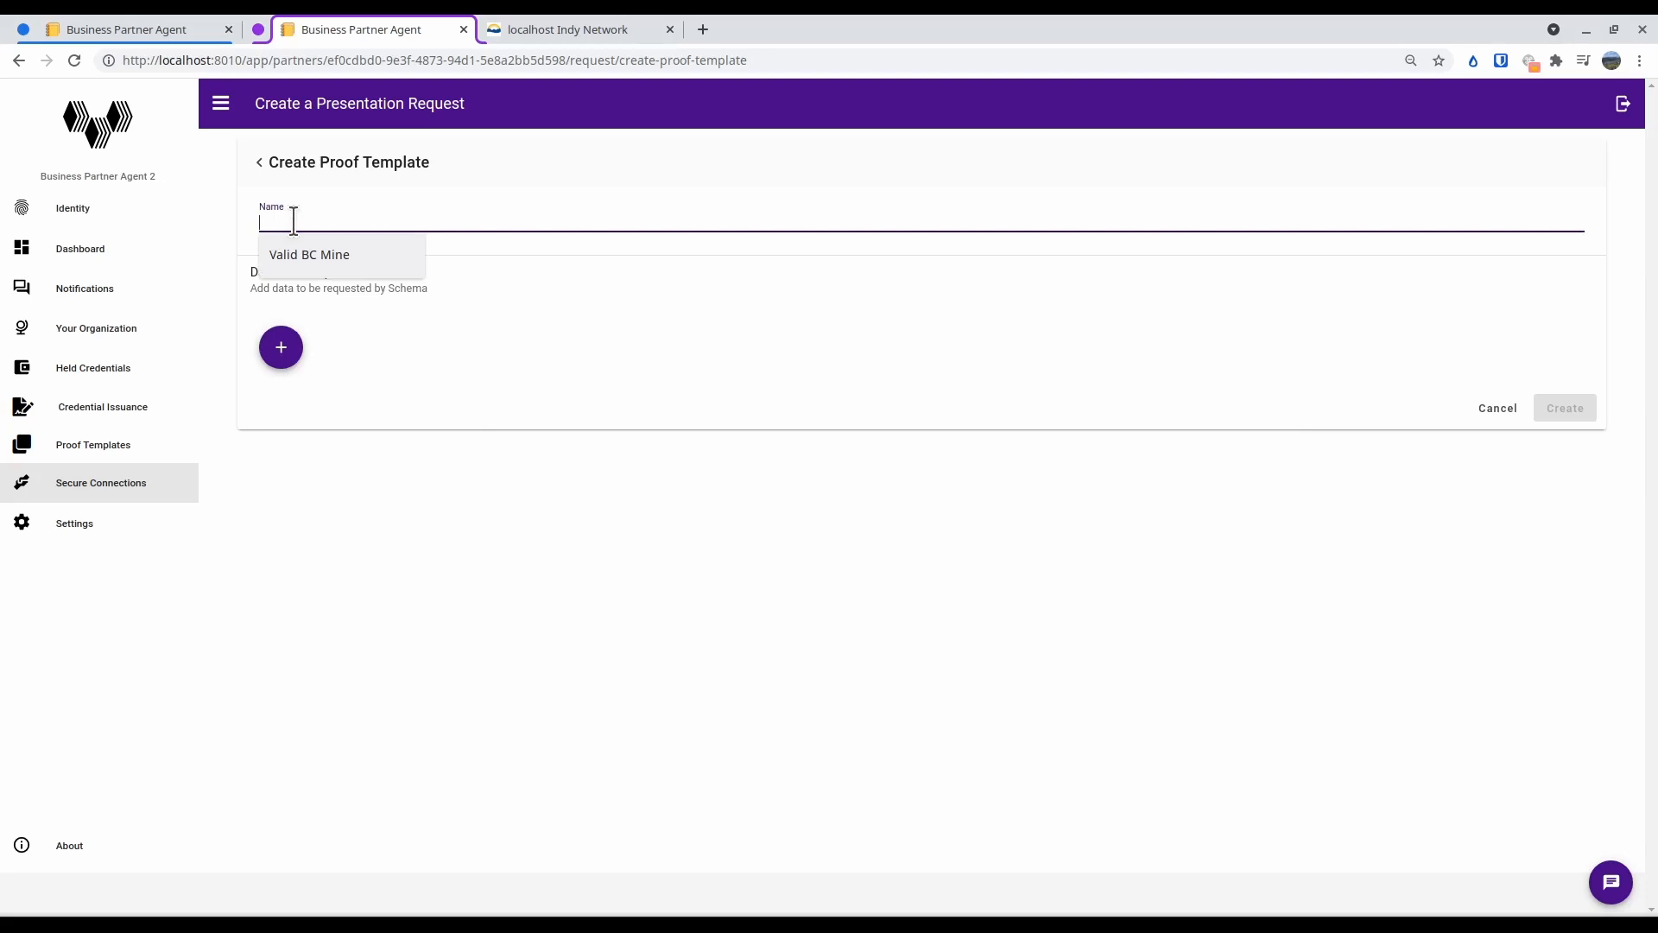
type("Full")
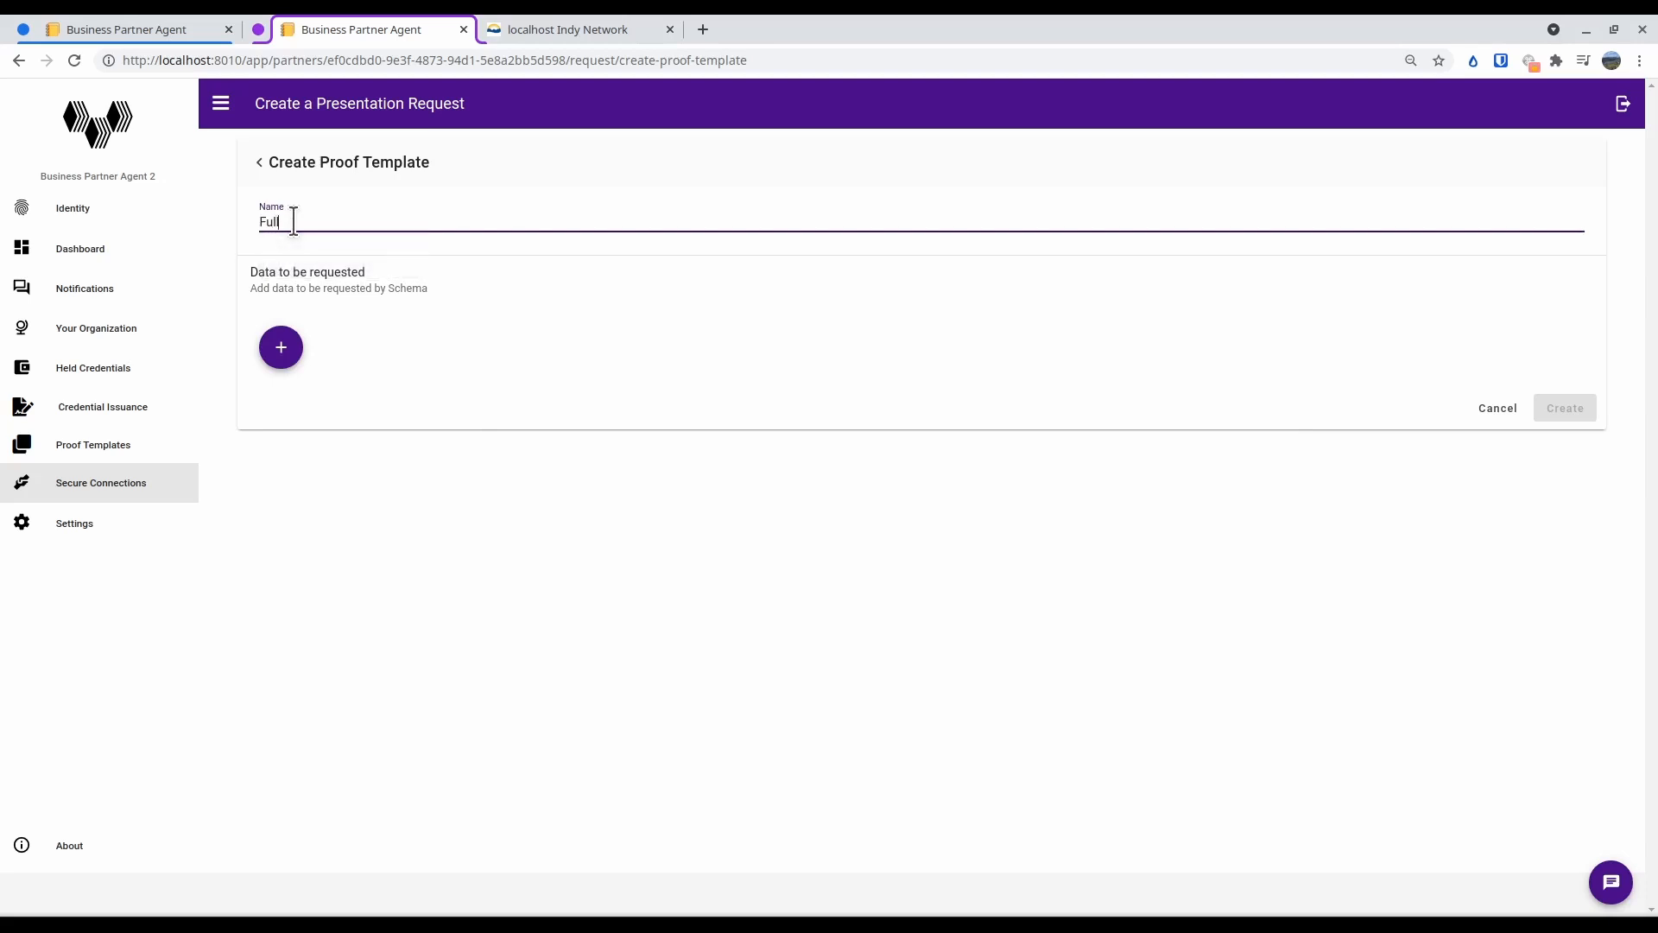
type(" Employee Badge")
Add the Employee schema with all its data fields to the template, create it, and send the proof request to Person
left_click(283, 352)
left_click(326, 371)
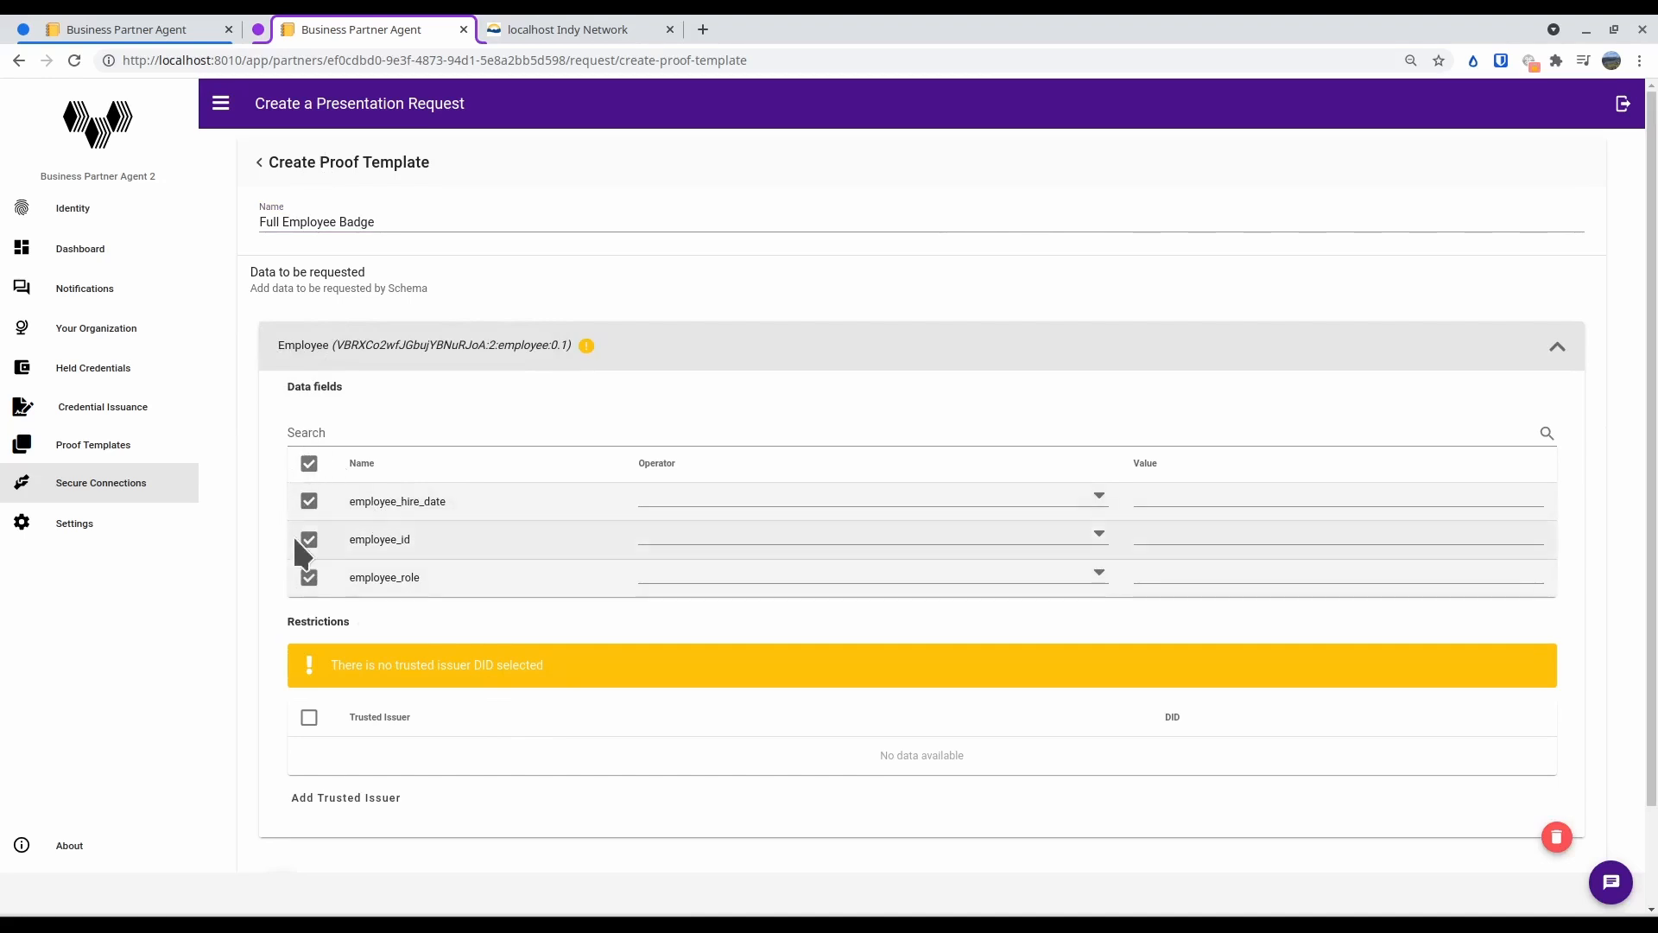
scroll(1452, 842, "down", 2)
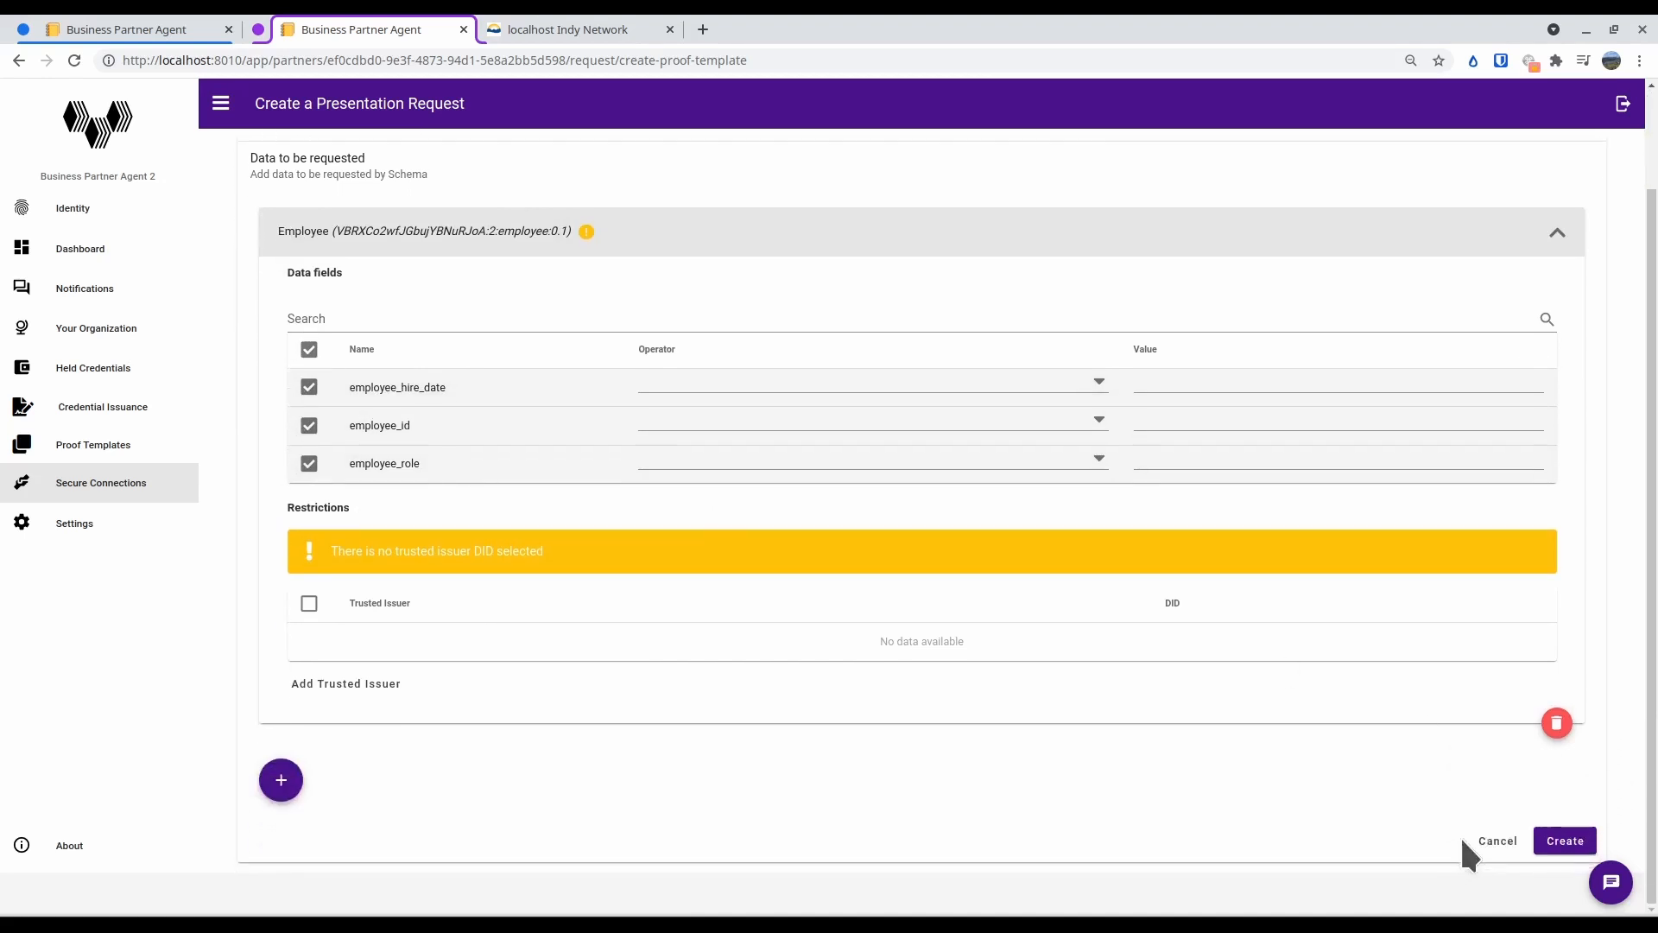
left_click(1562, 840)
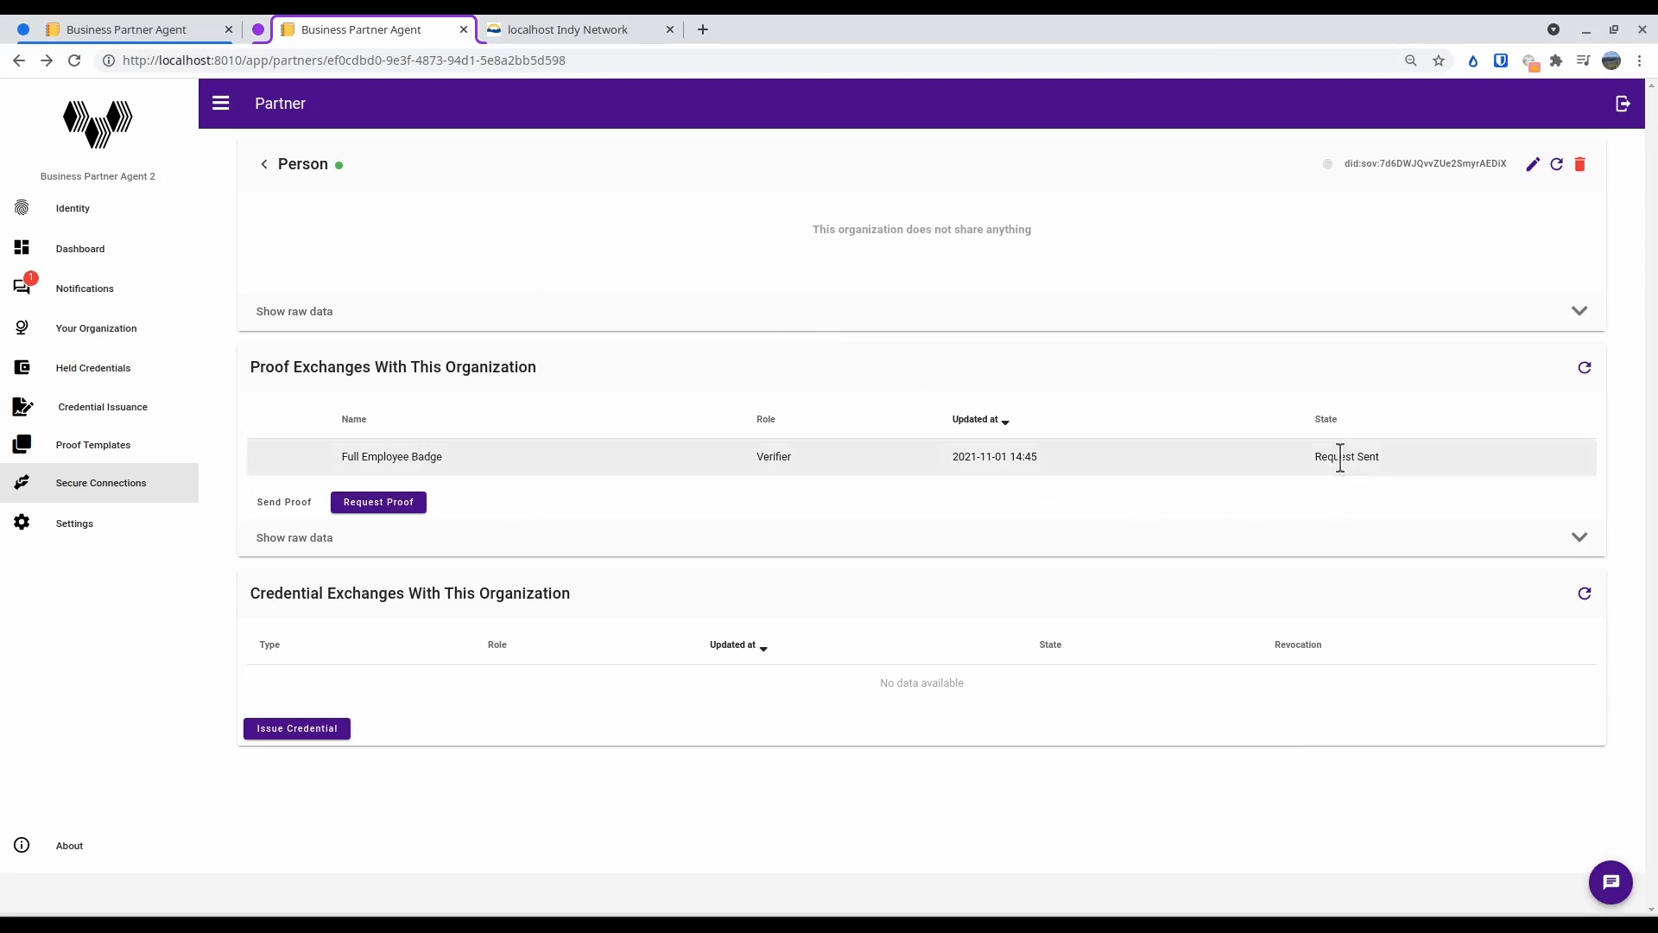
Switch to Business Partner Agent 1, open Front Desk's Full Employee Badge proof request from the notification tasks, and decline it
left_click(173, 29)
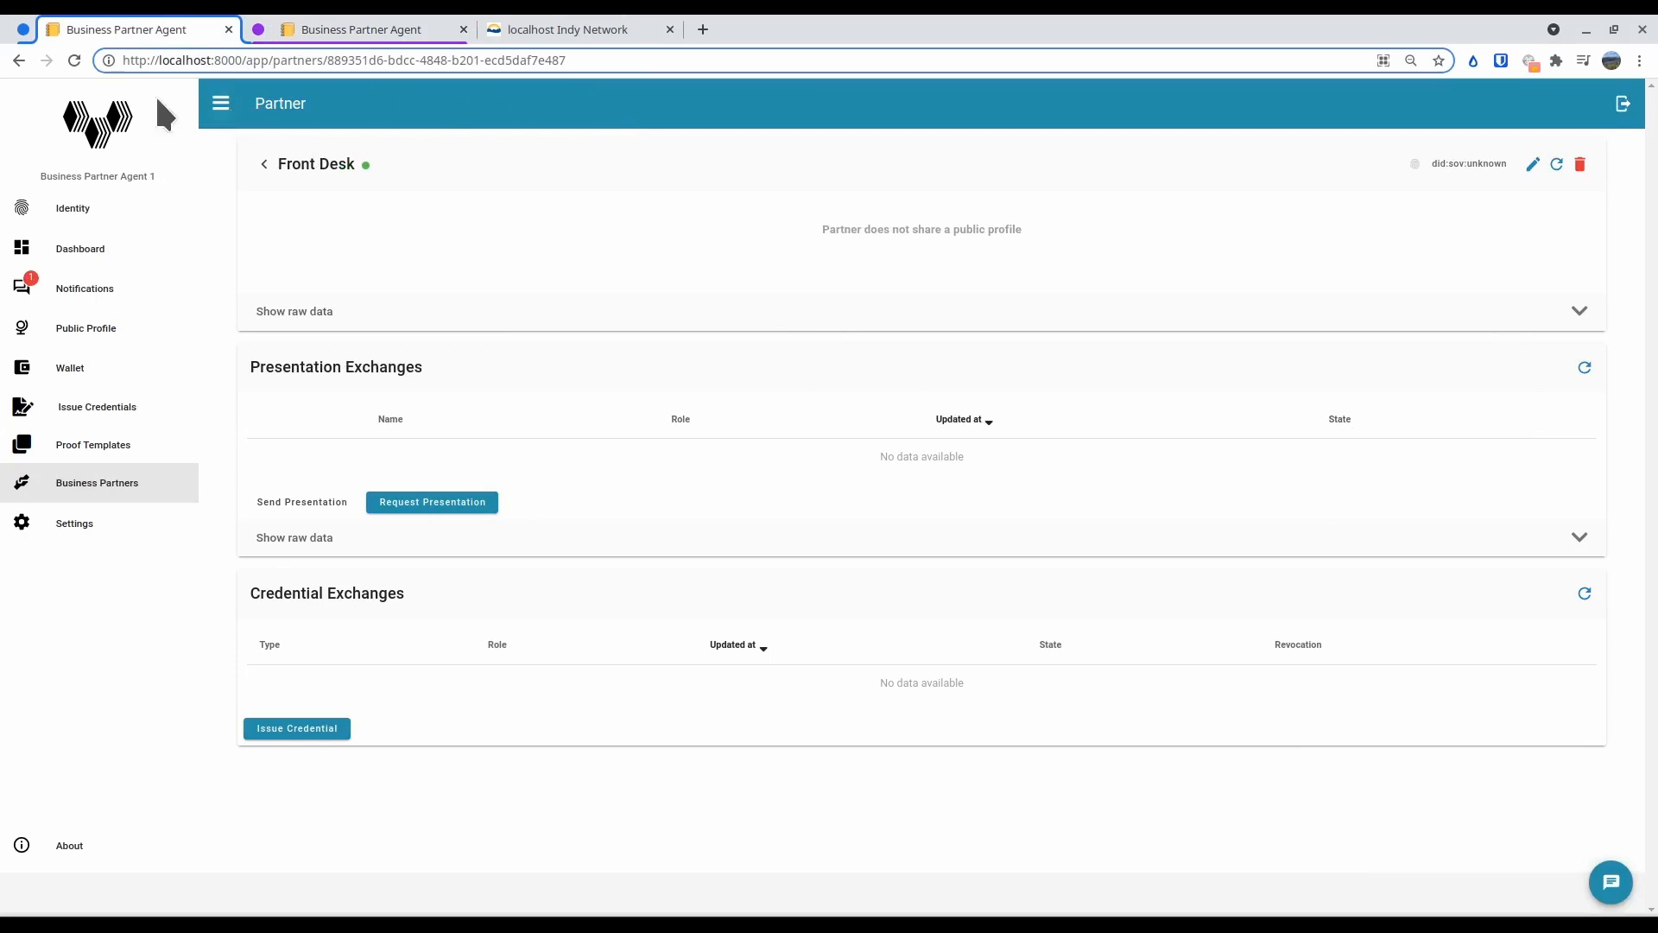
left_click(103, 368)
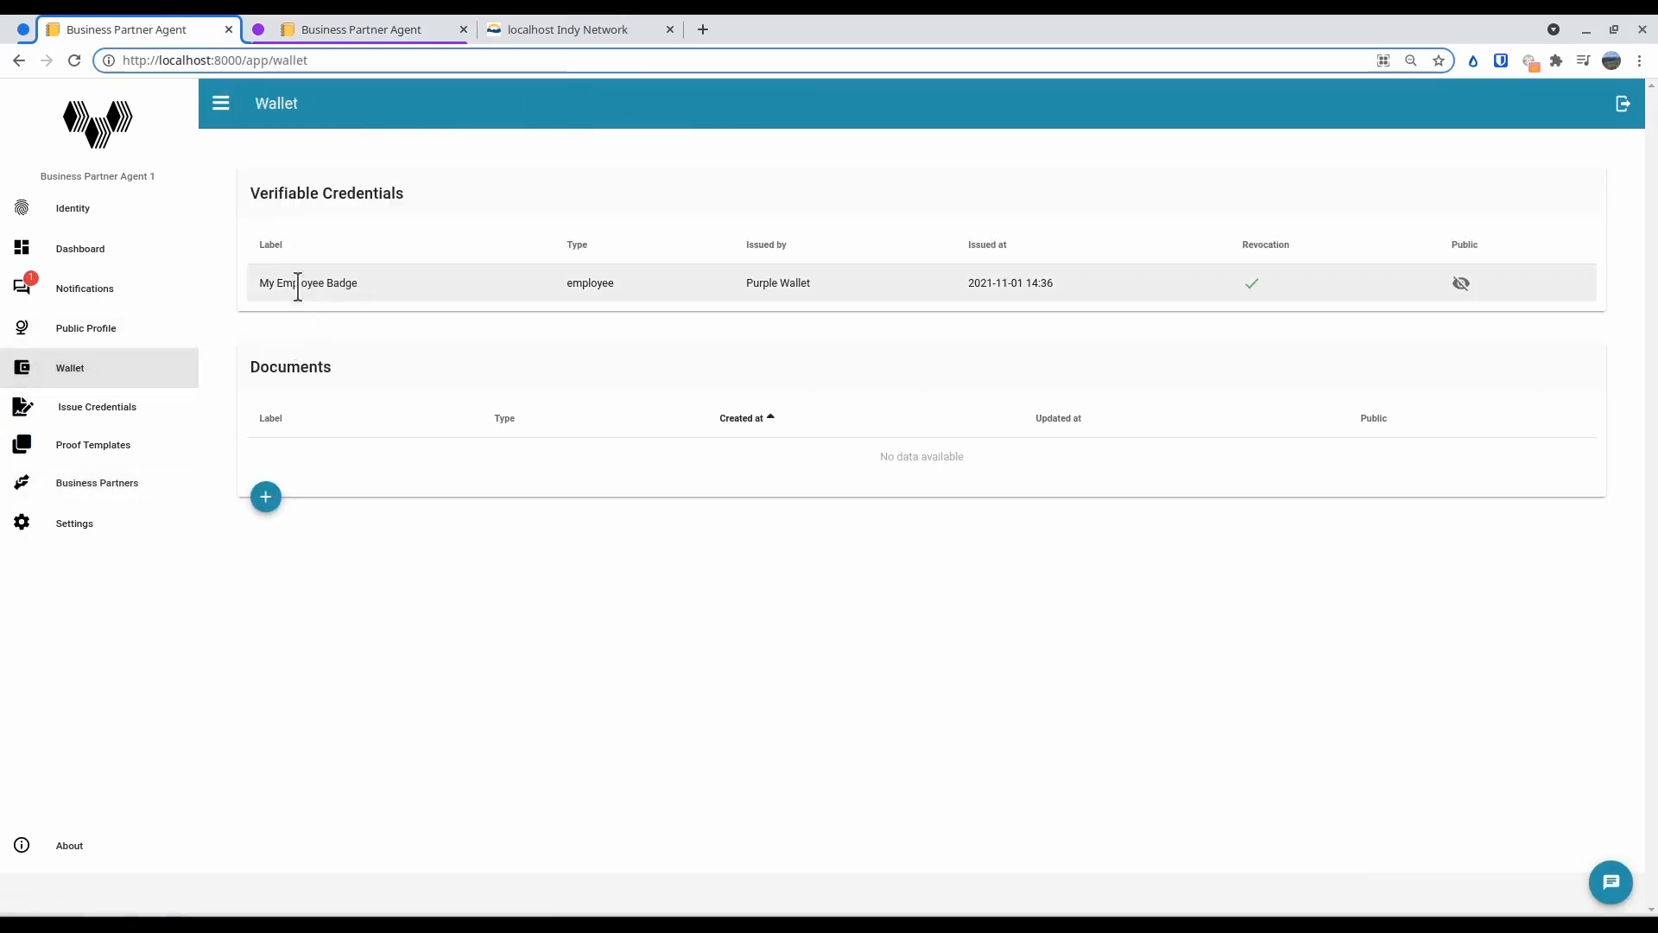
left_click(169, 293)
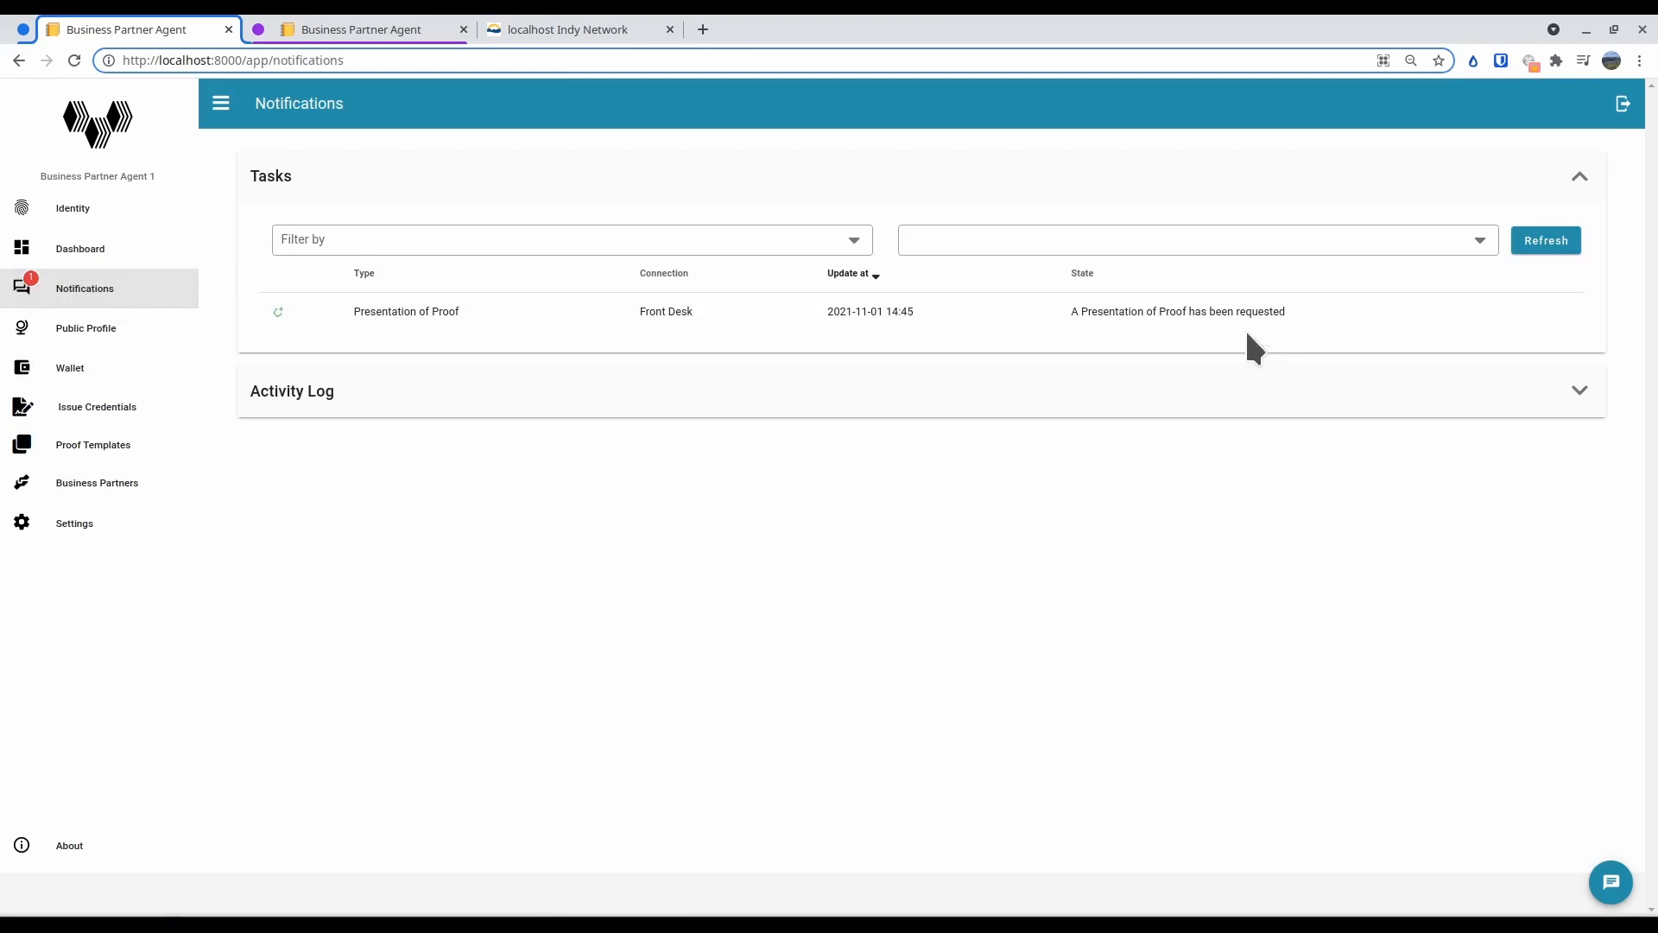
left_click(1123, 318)
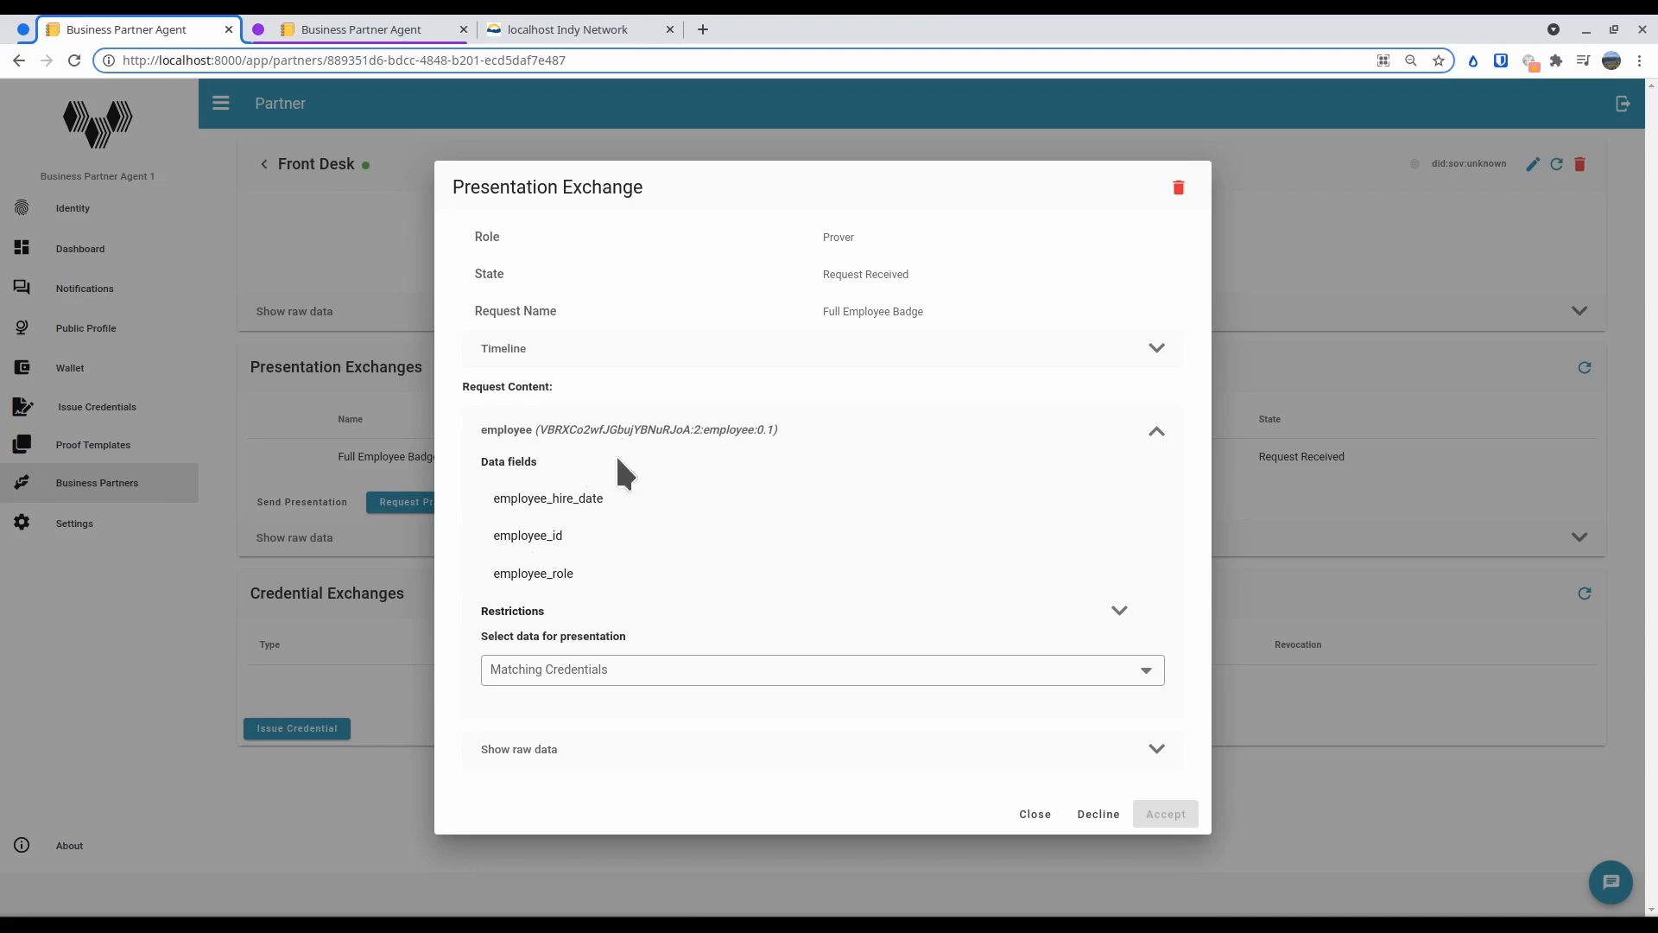
left_click(1098, 816)
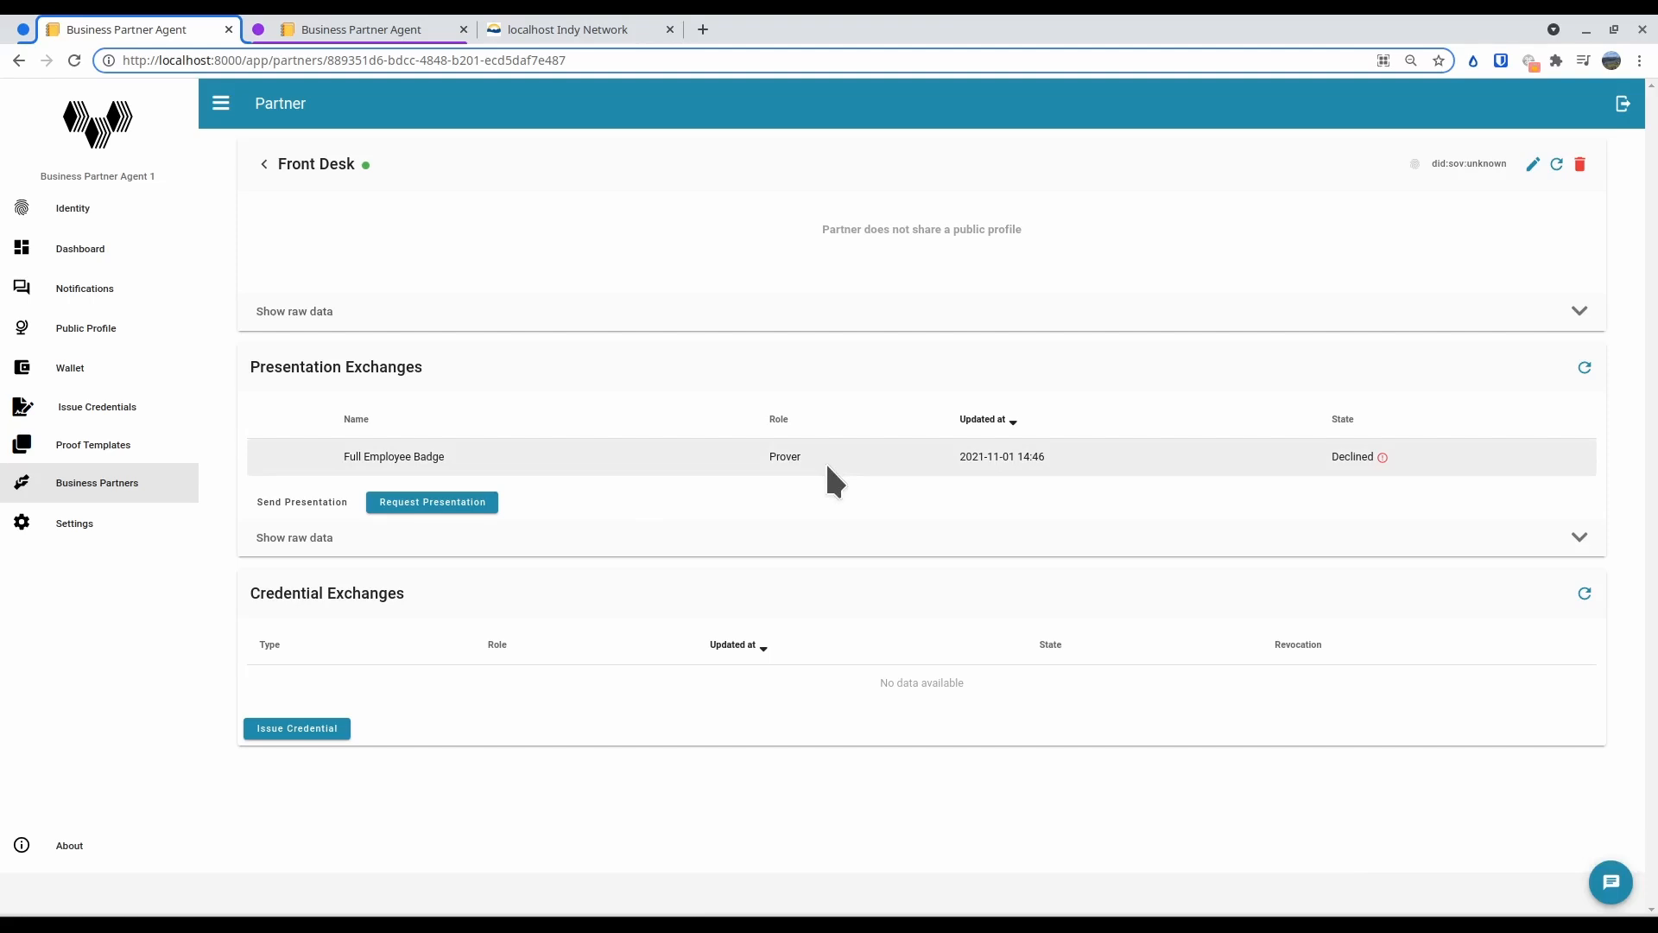
Switch to Business Partner Agent 2 and view Person's latest presentation of proof from the notifications' event history
left_click(408, 30)
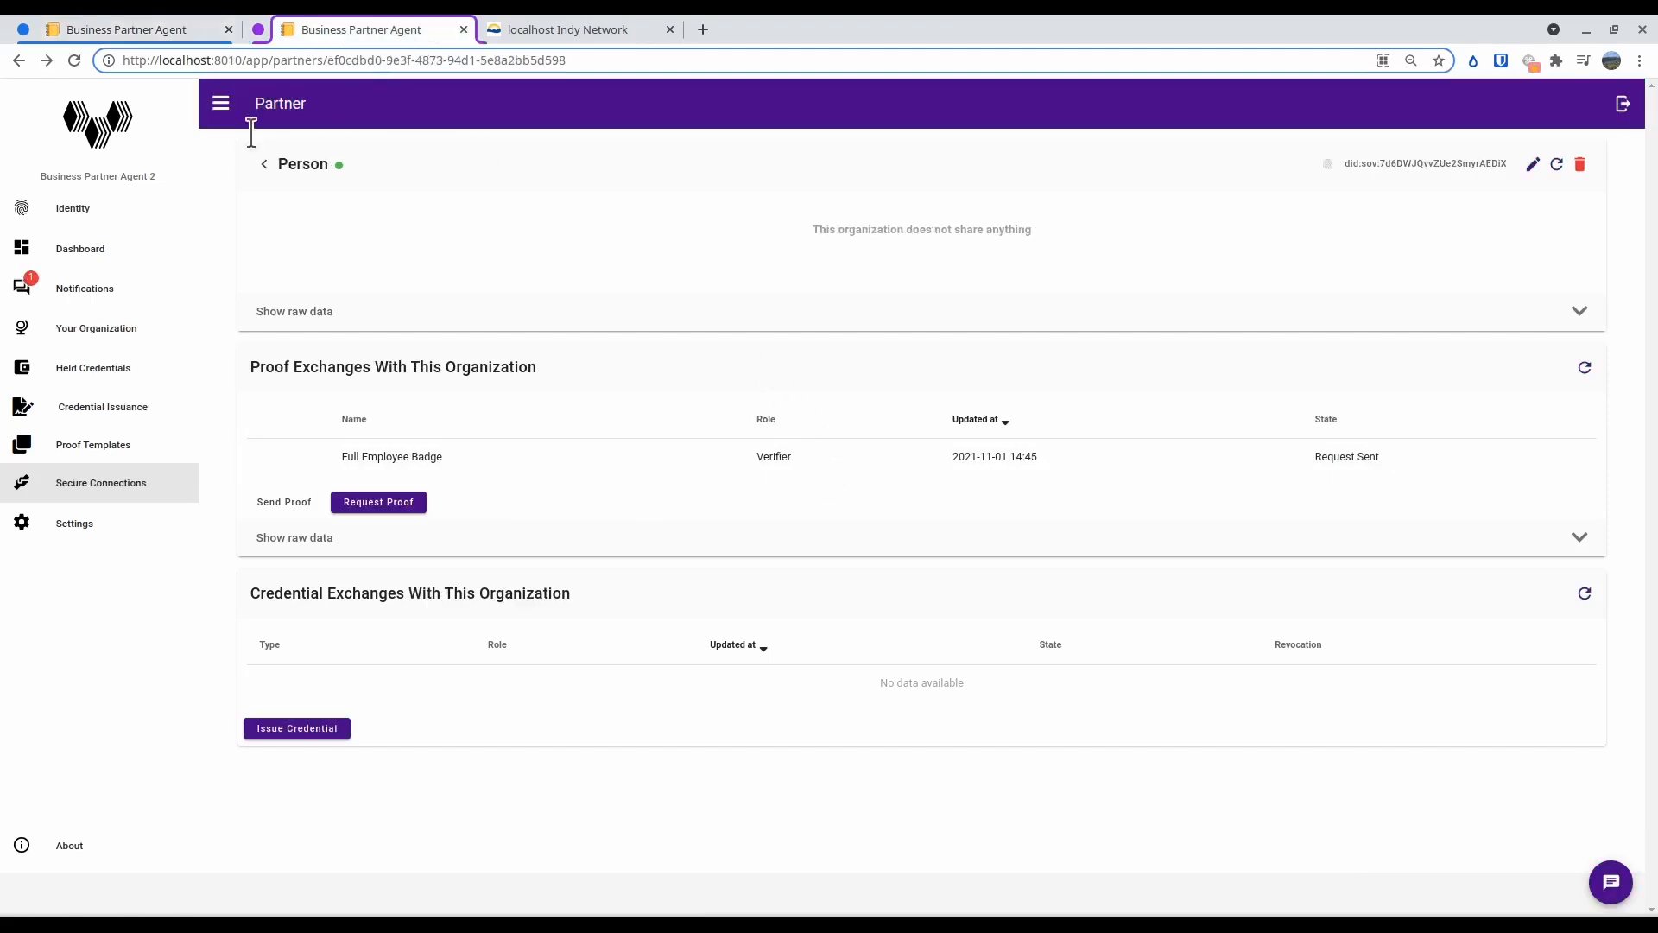
left_click(95, 291)
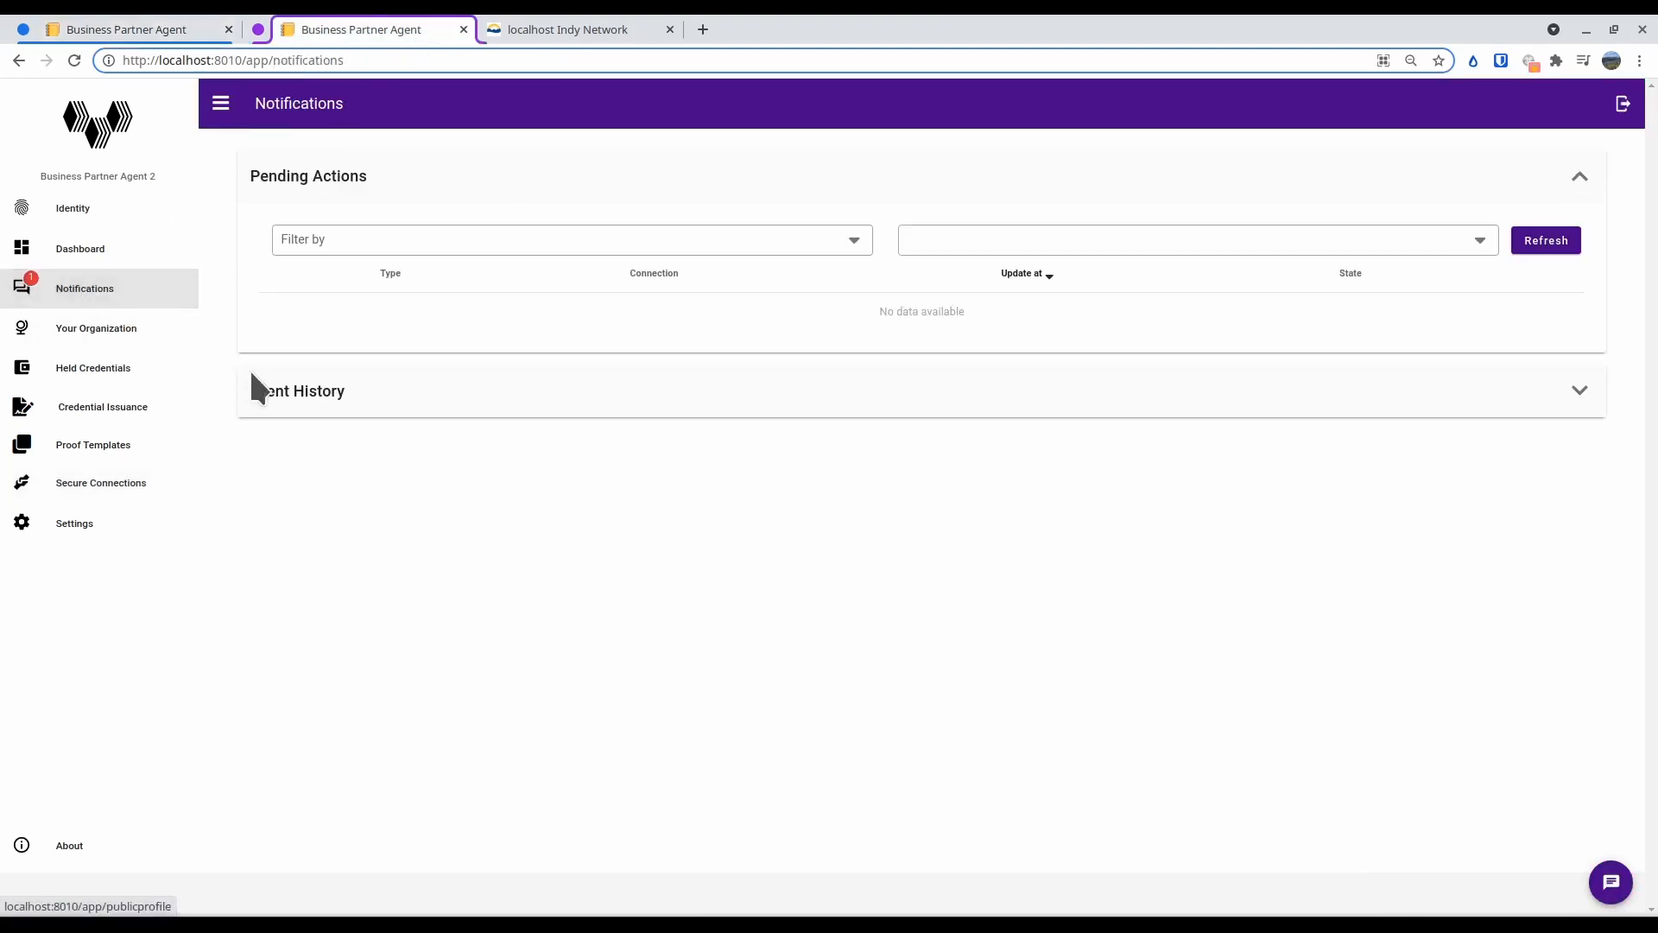
left_click(1580, 392)
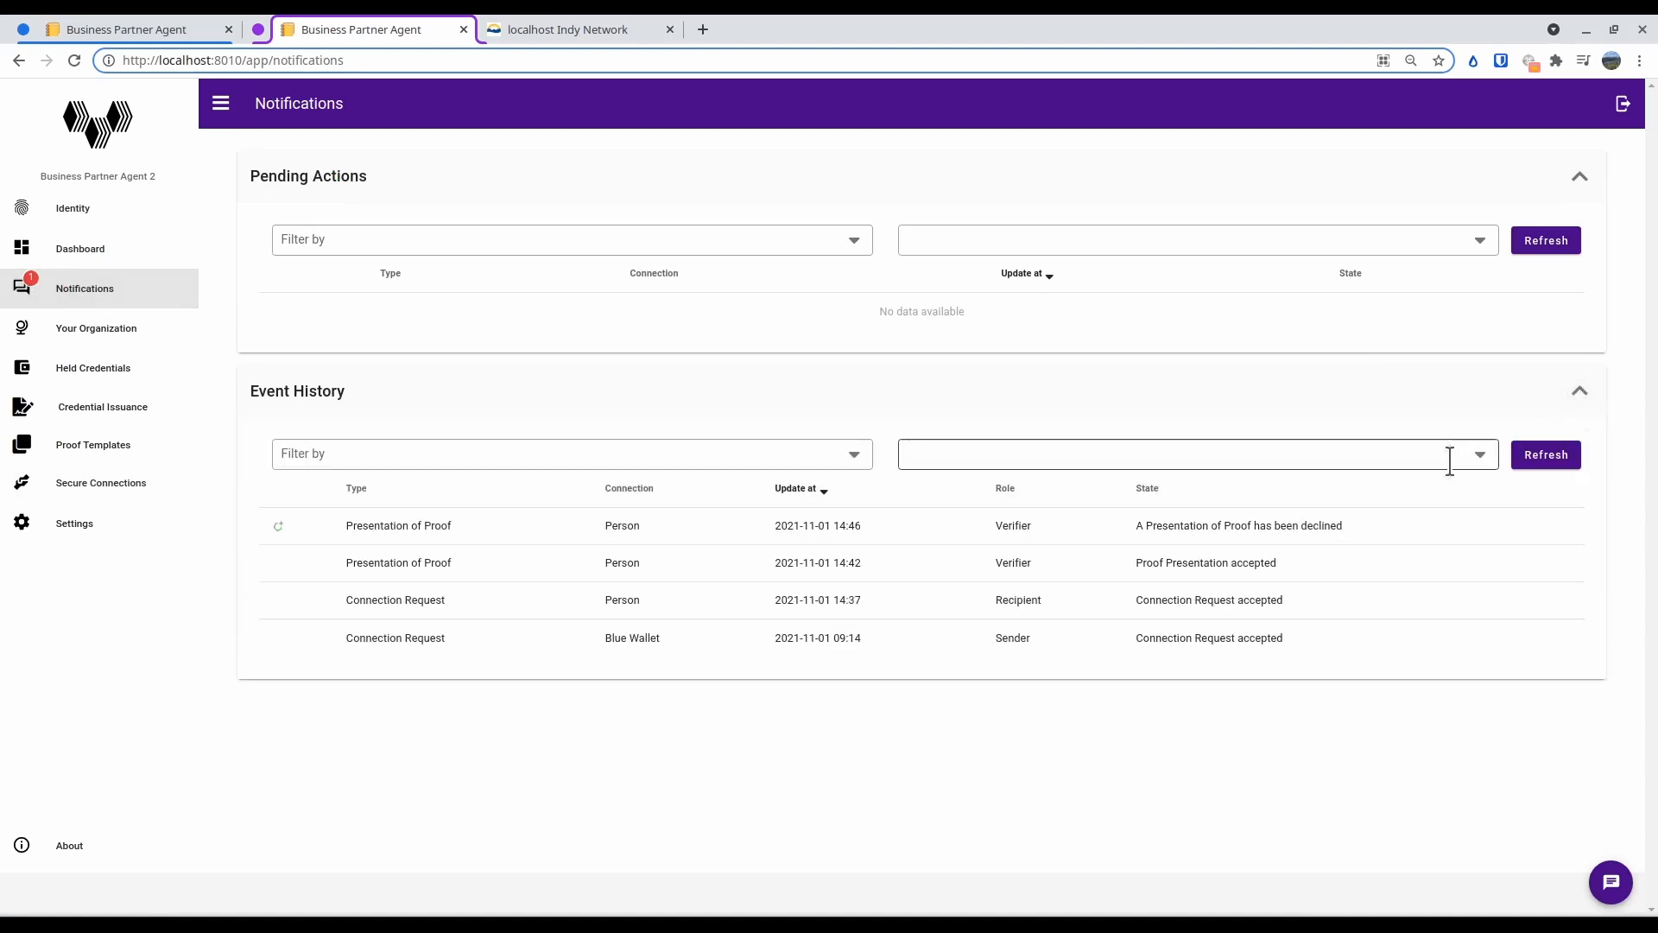
left_click(1301, 527)
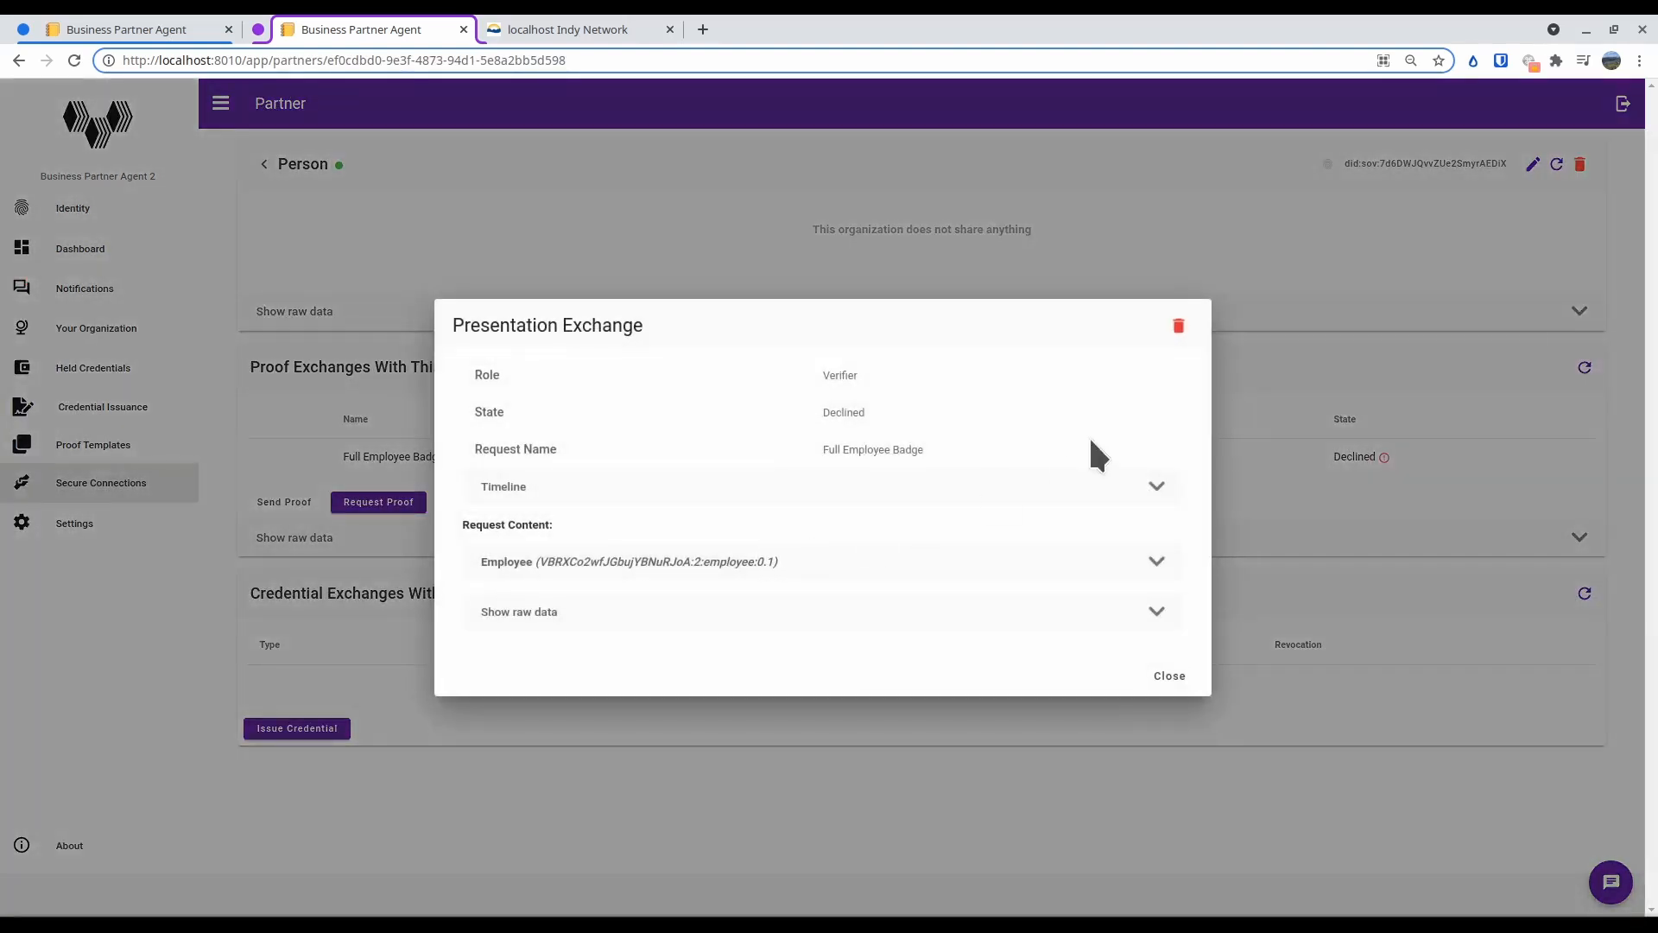
left_click(1162, 678)
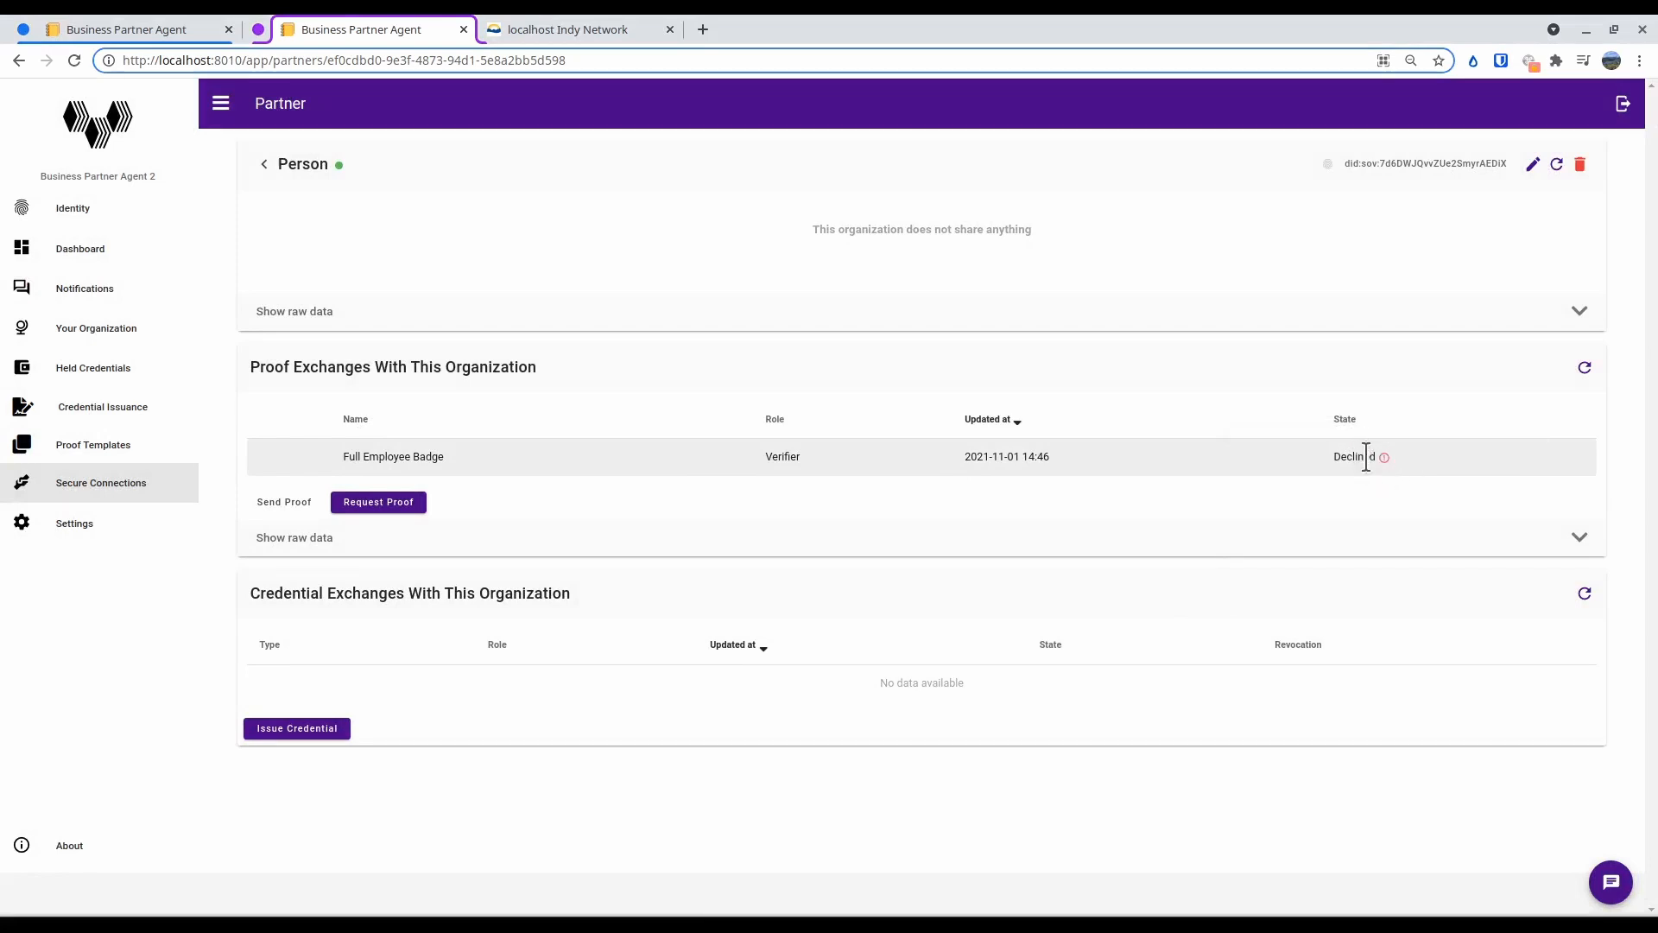
Check the state details of the Full Employee Badge proof exchange and expand its requested Employee content
mouse_move(1383, 455)
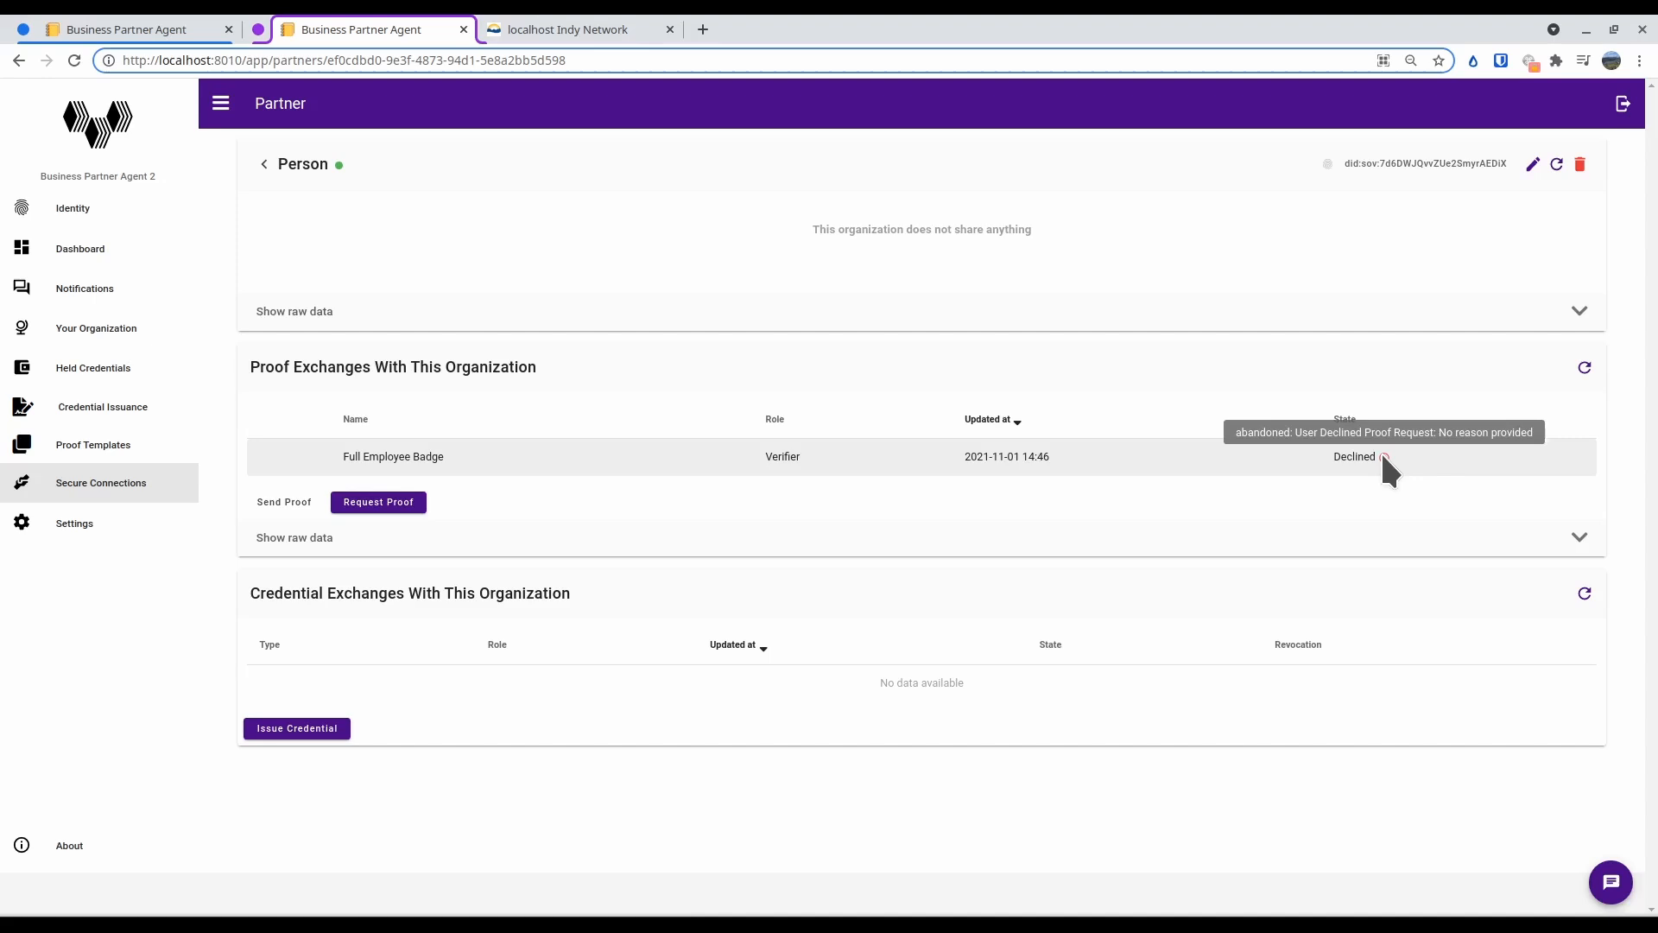
left_click(614, 455)
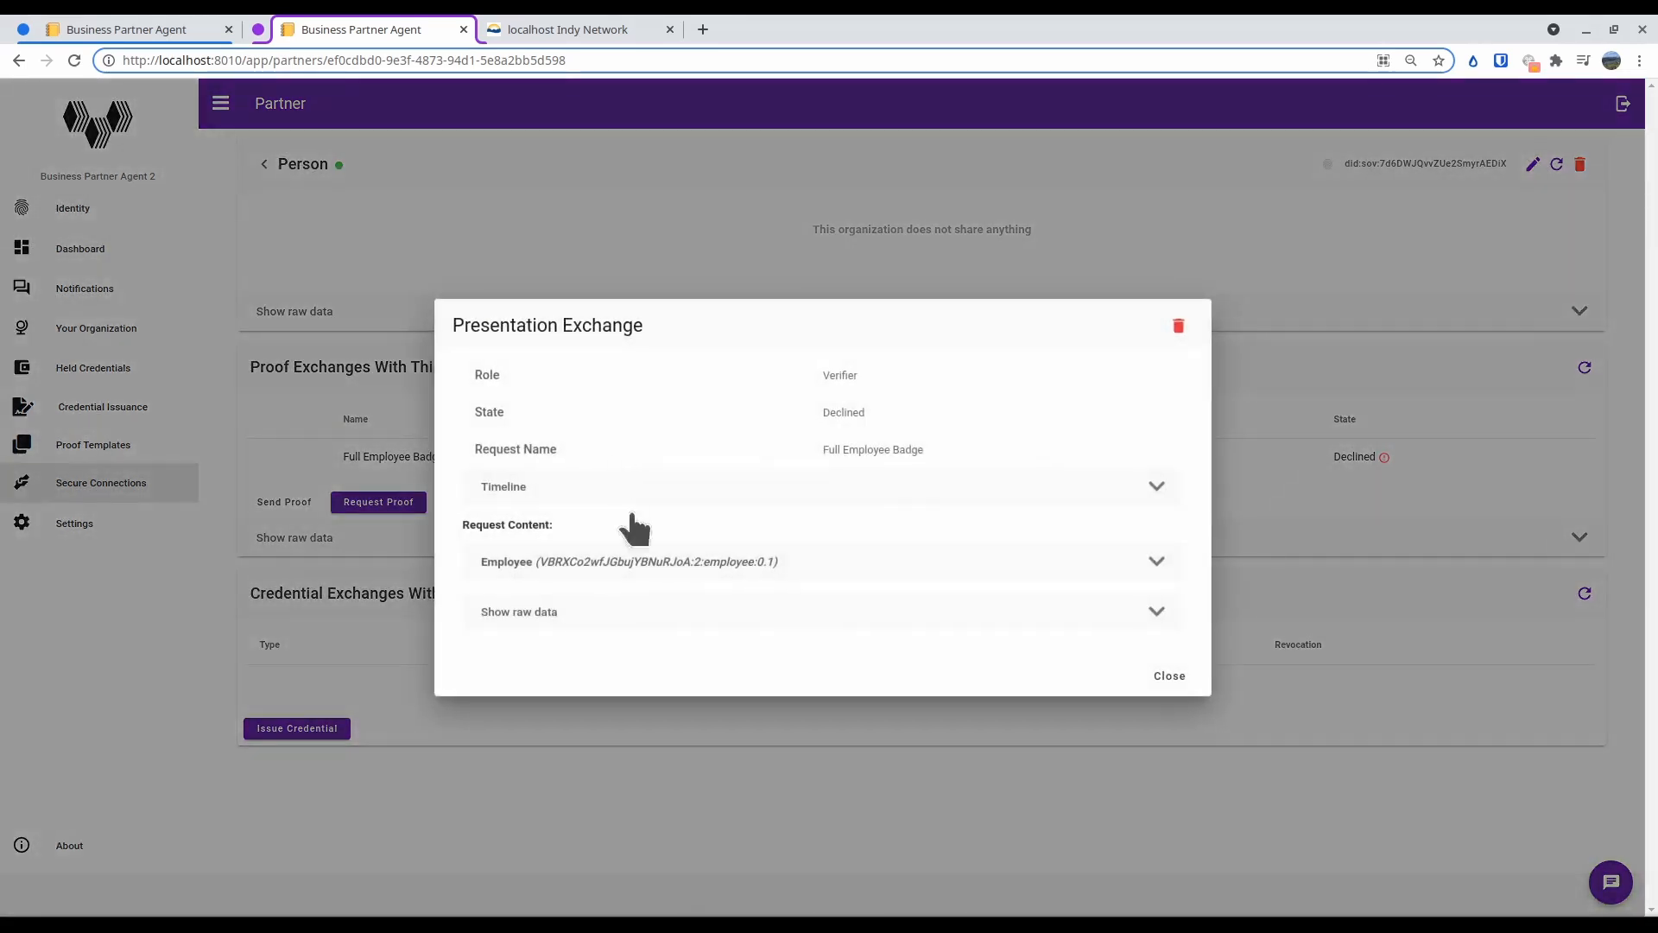
left_click(672, 569)
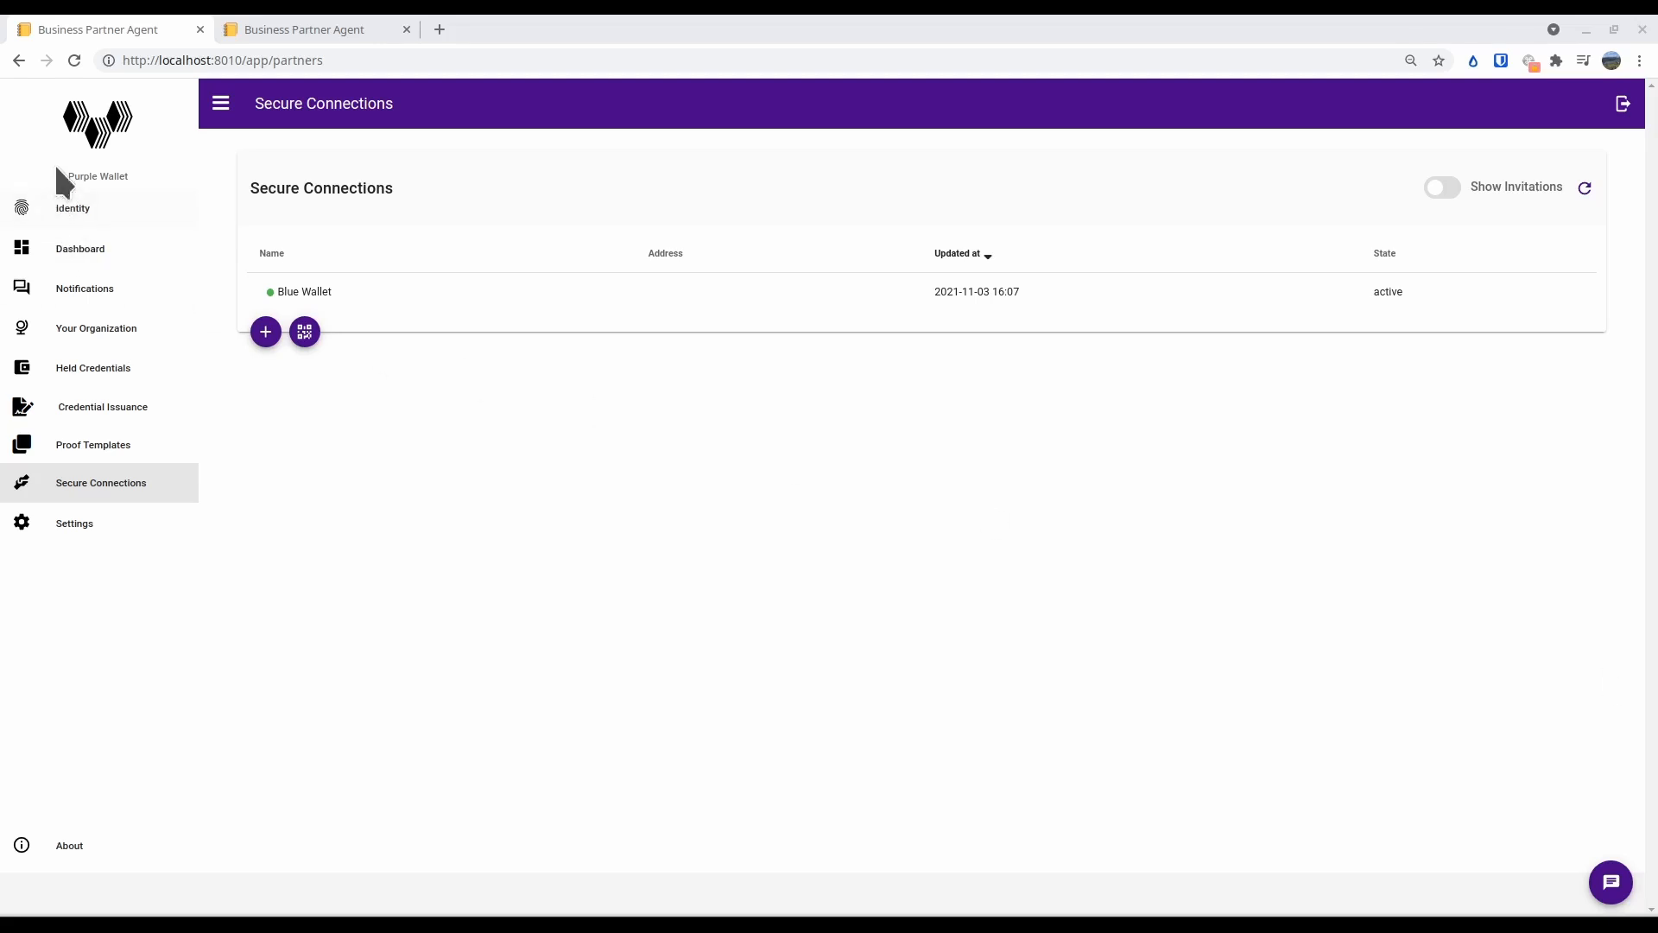
Open the Blue Wallet connection in Purple Wallet and start issuing a credential with the definition "Employee (0.1) - local"
left_click(331, 291)
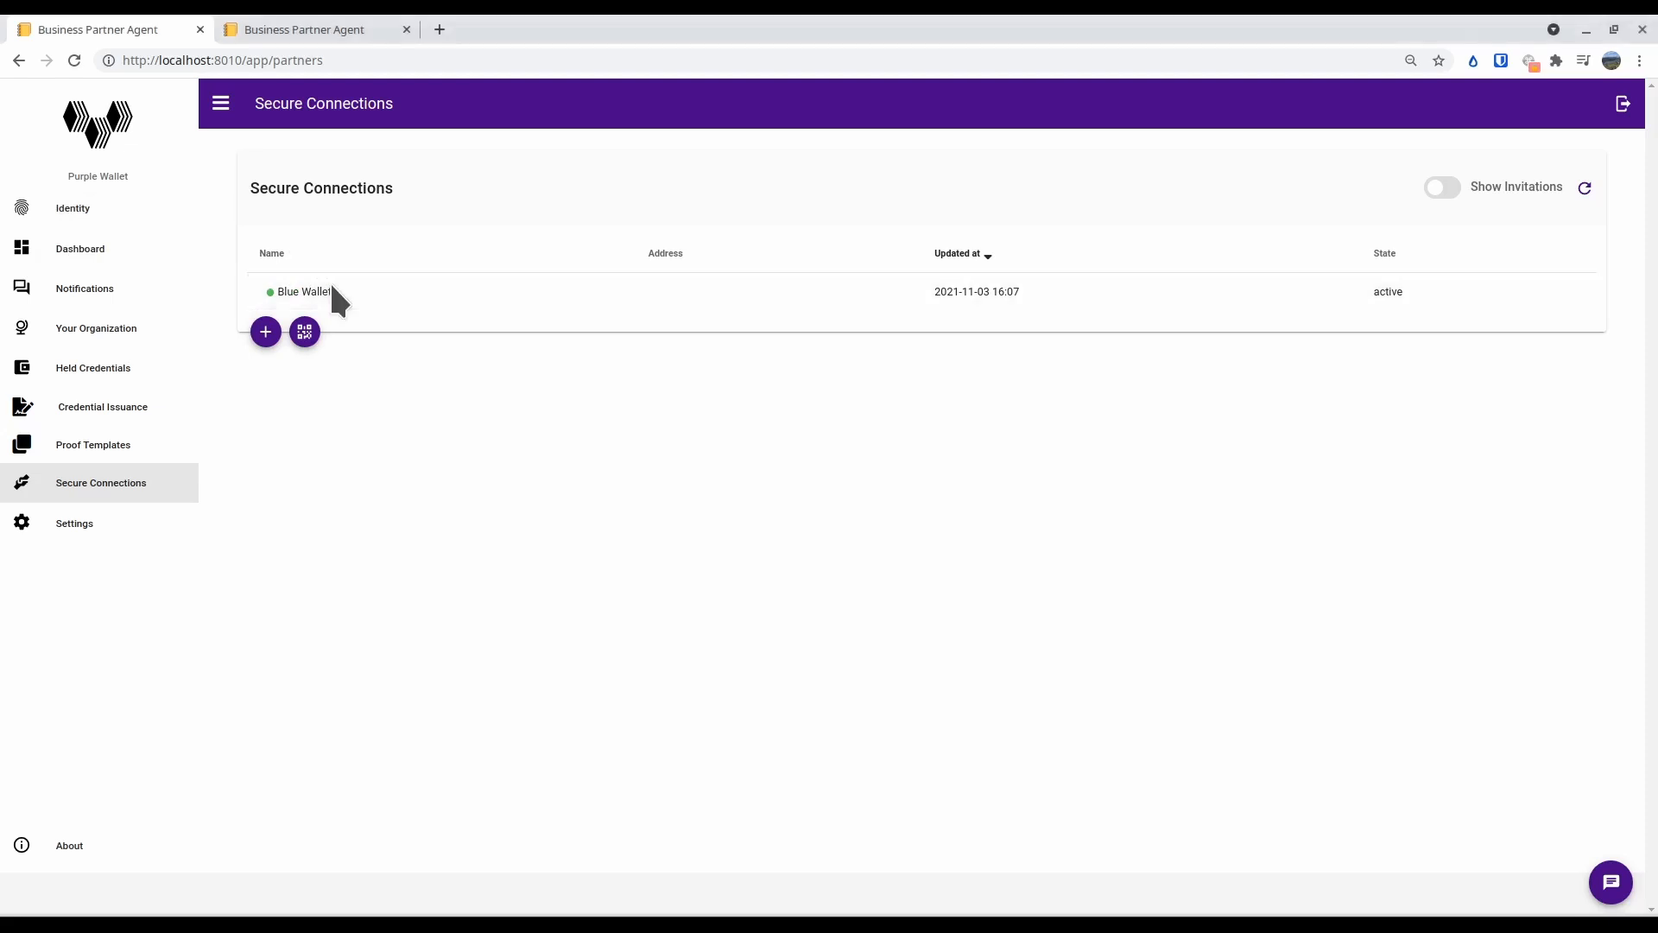
scroll(570, 445, "down", 3)
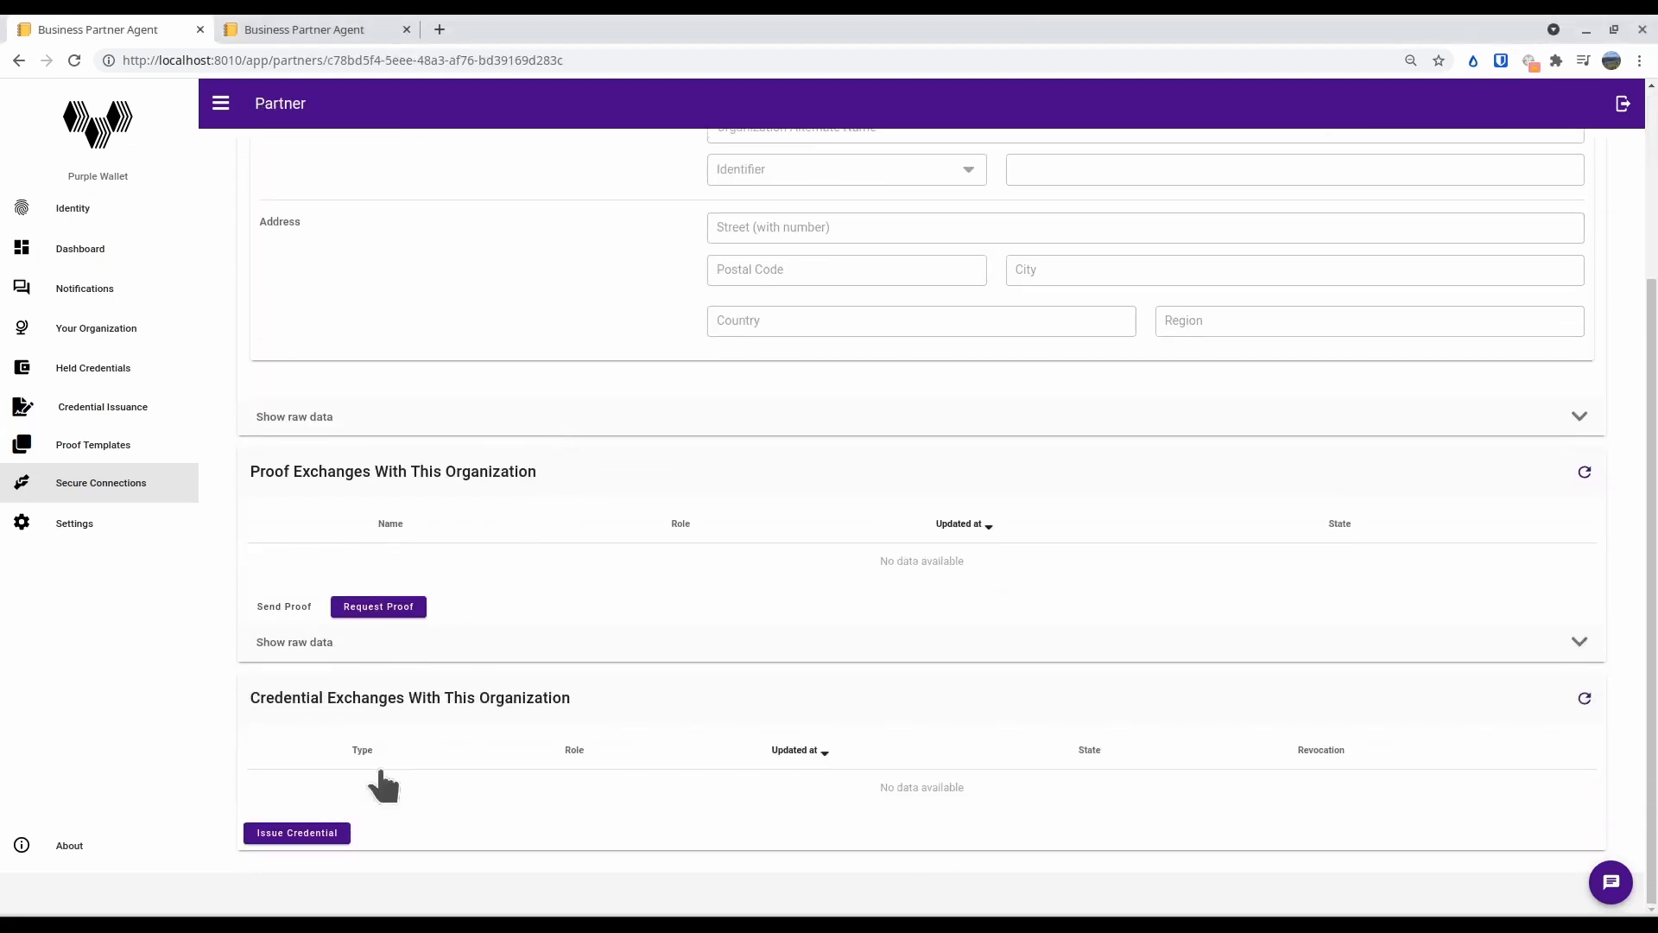
left_click(323, 834)
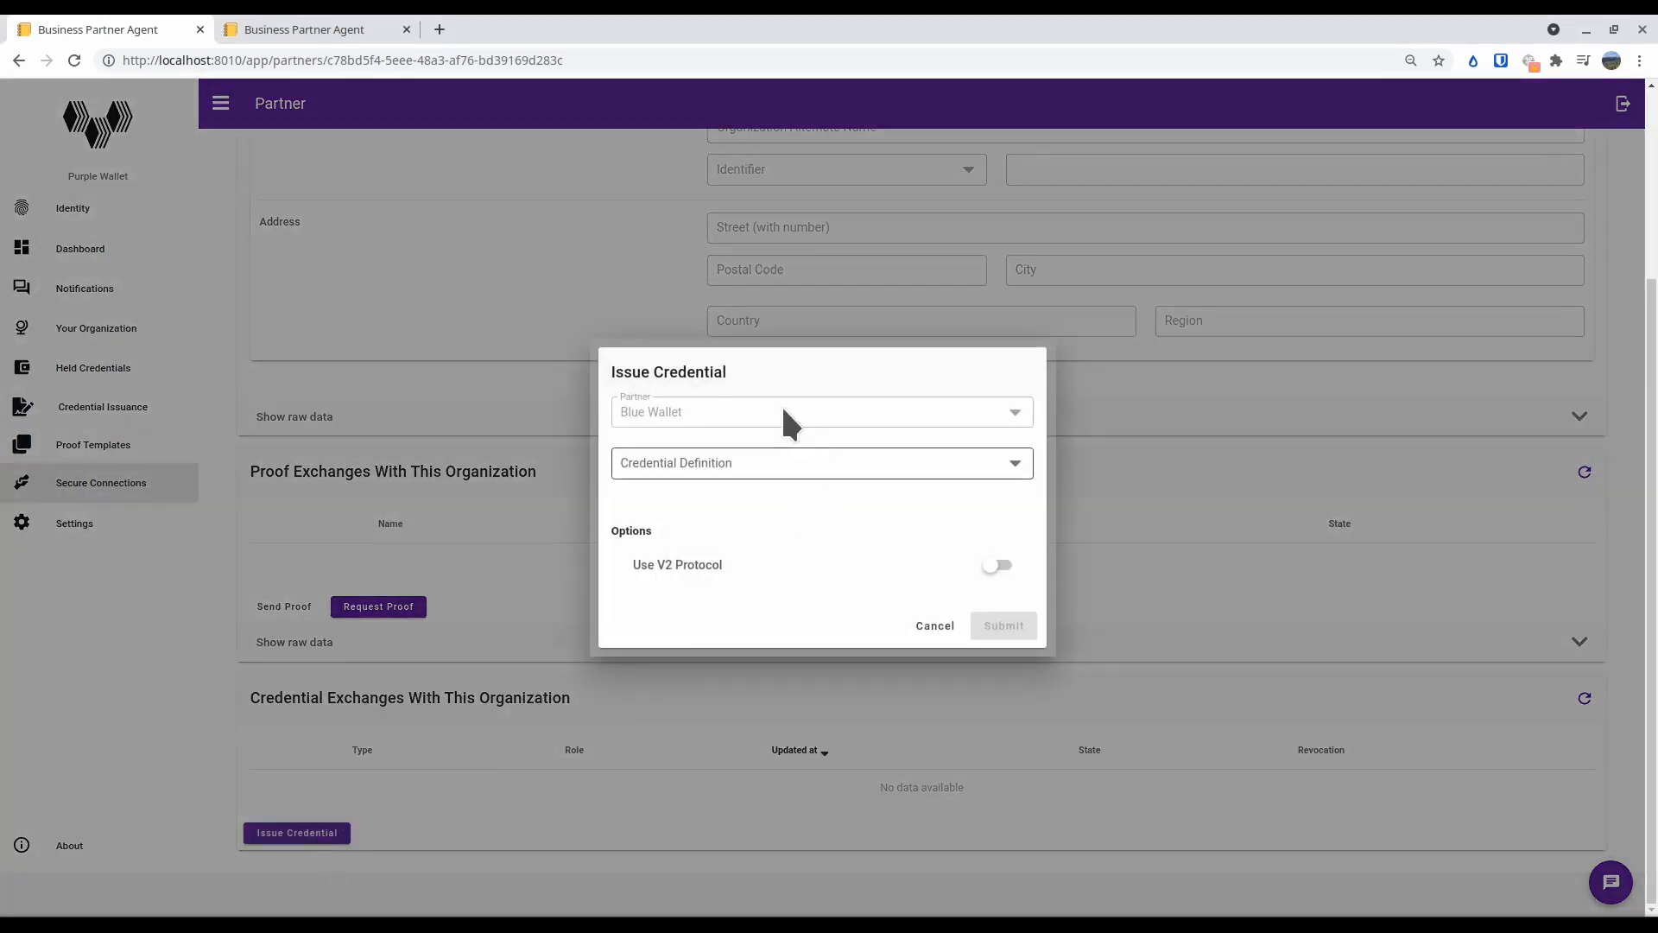
left_click(677, 462)
left_click(702, 475)
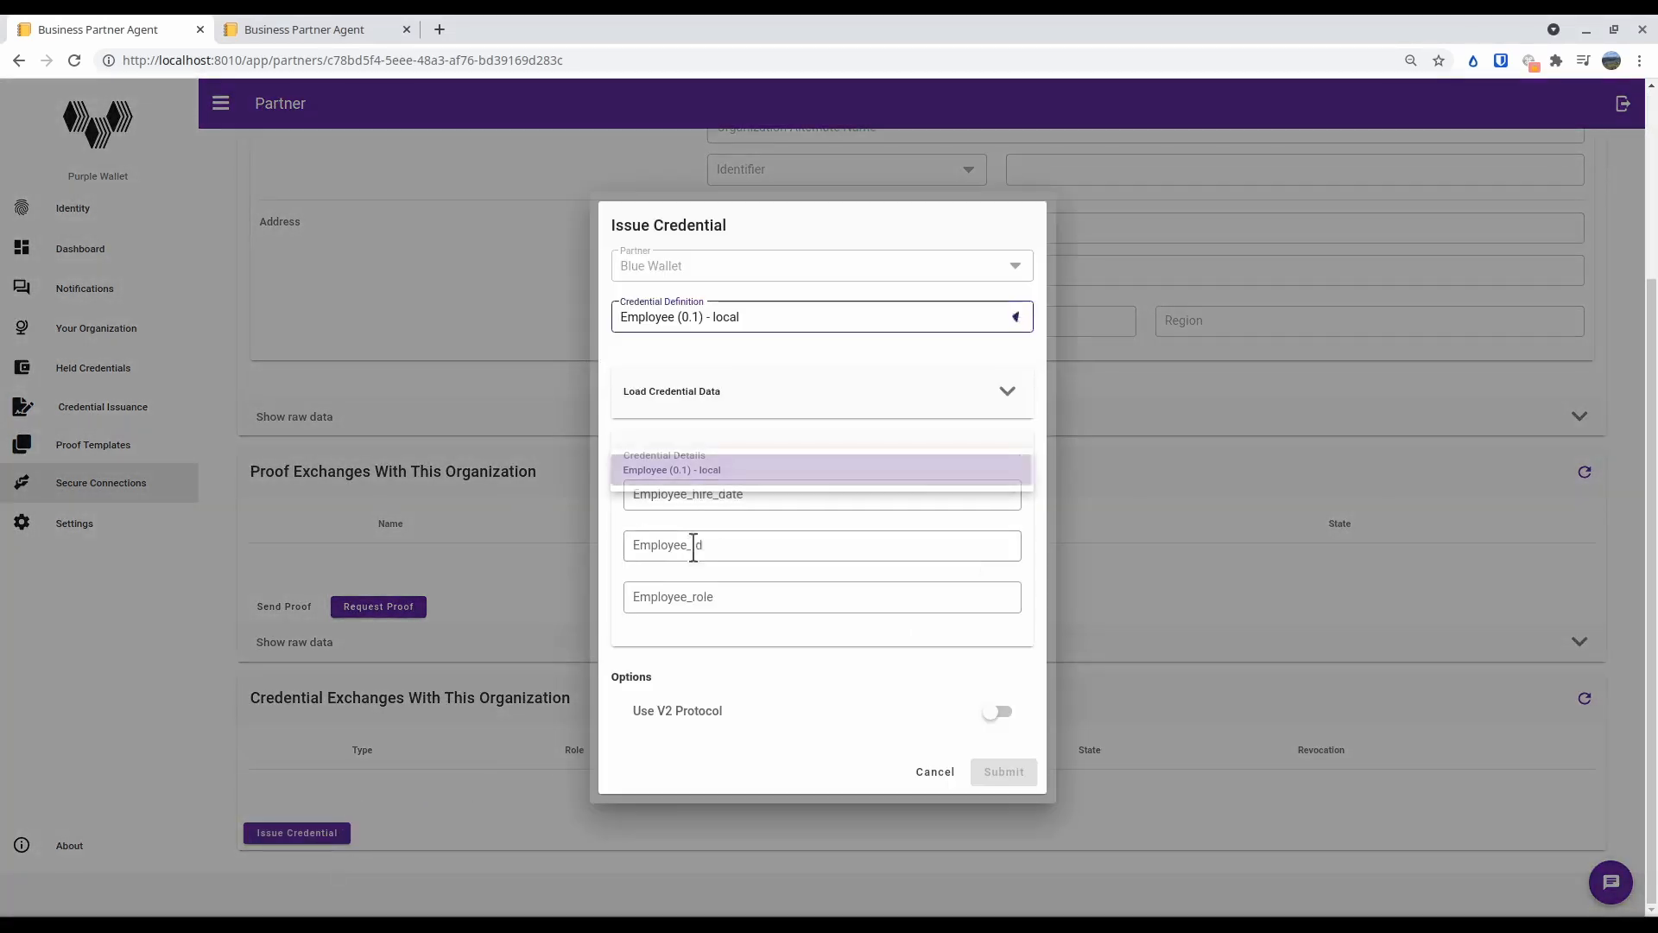
Enter hire date Jan 1 2202, the employee ID and role Admin in the credential details, and submit the offer
left_click(743, 494)
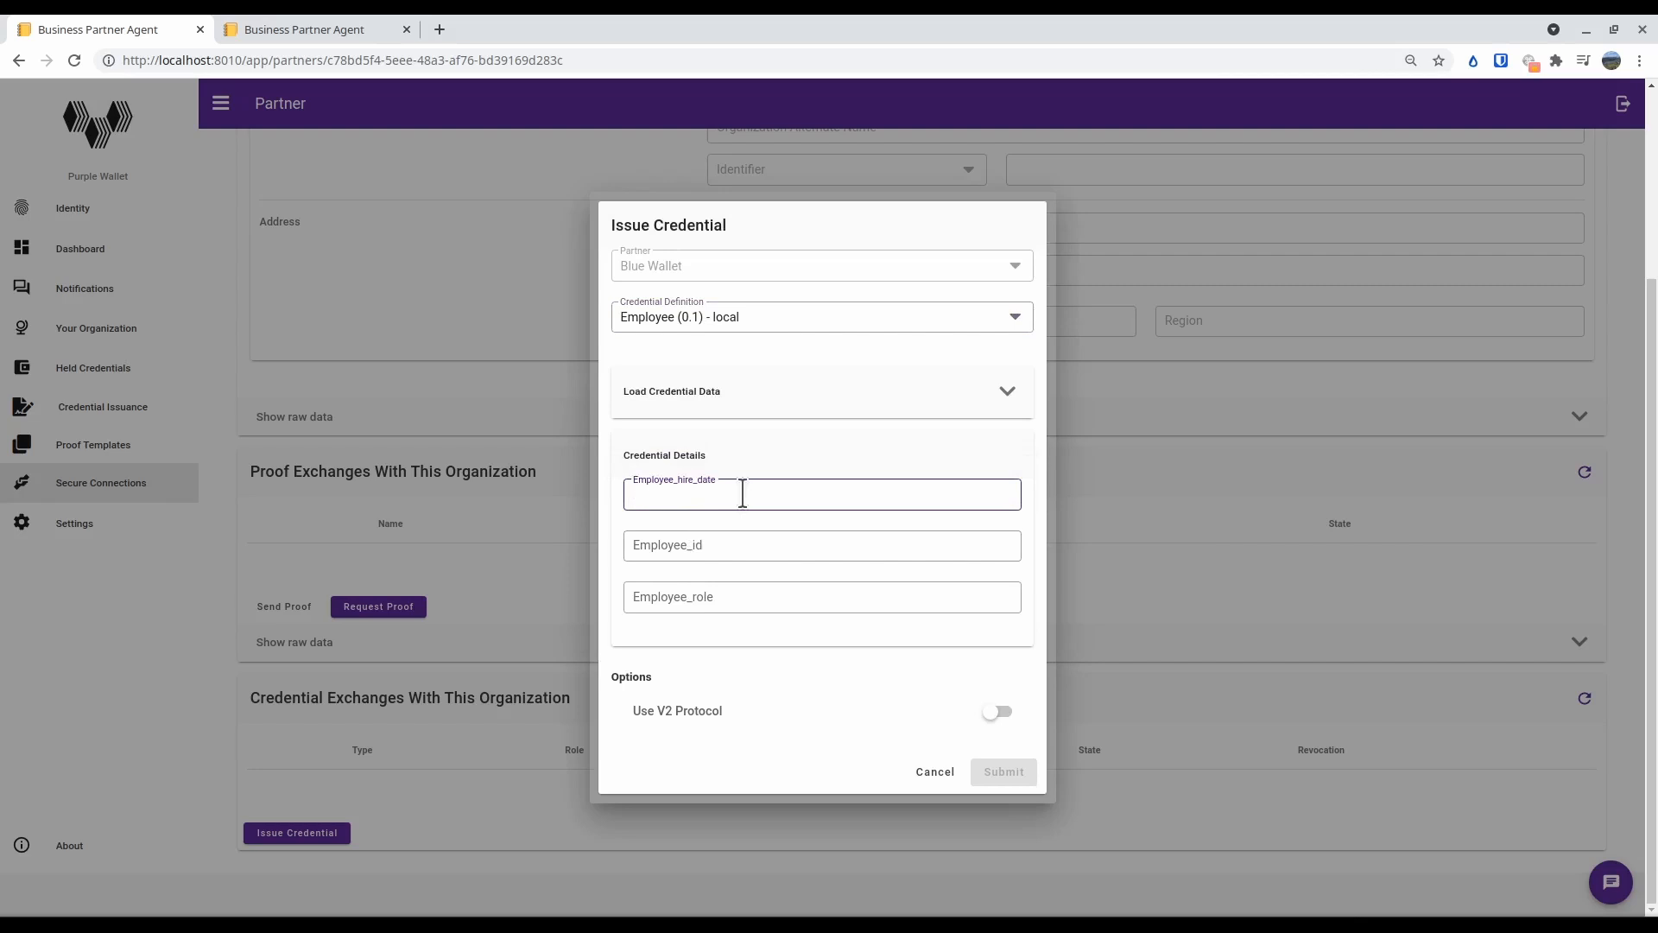
type("Jan")
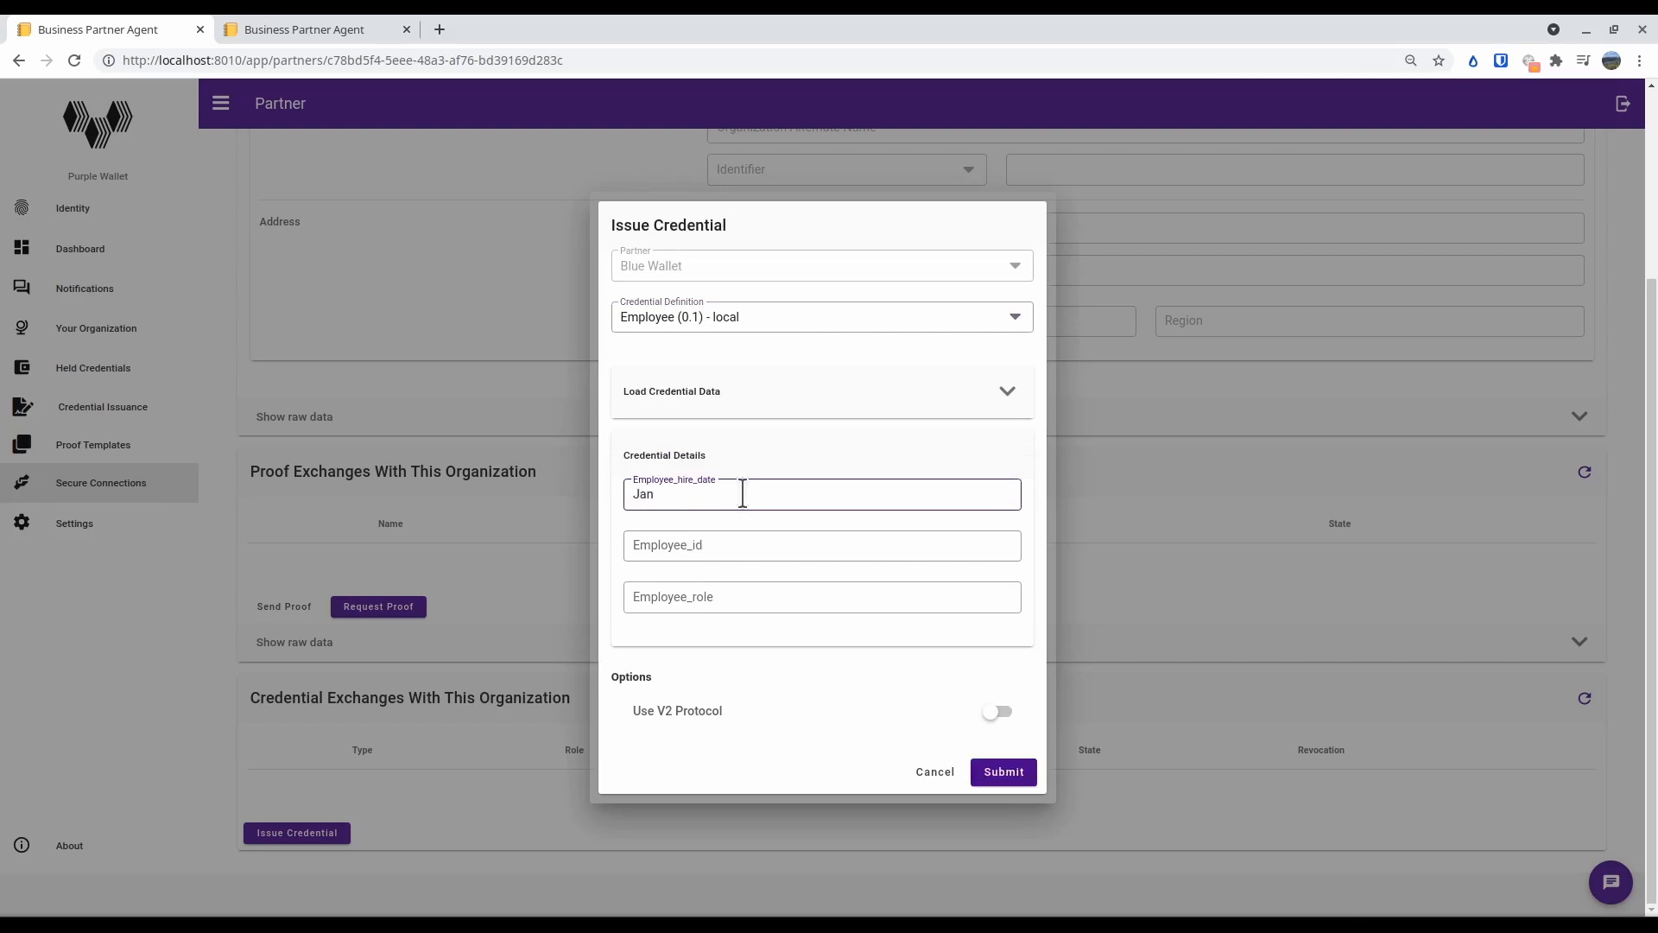
type(" 1 2202")
left_click(735, 547)
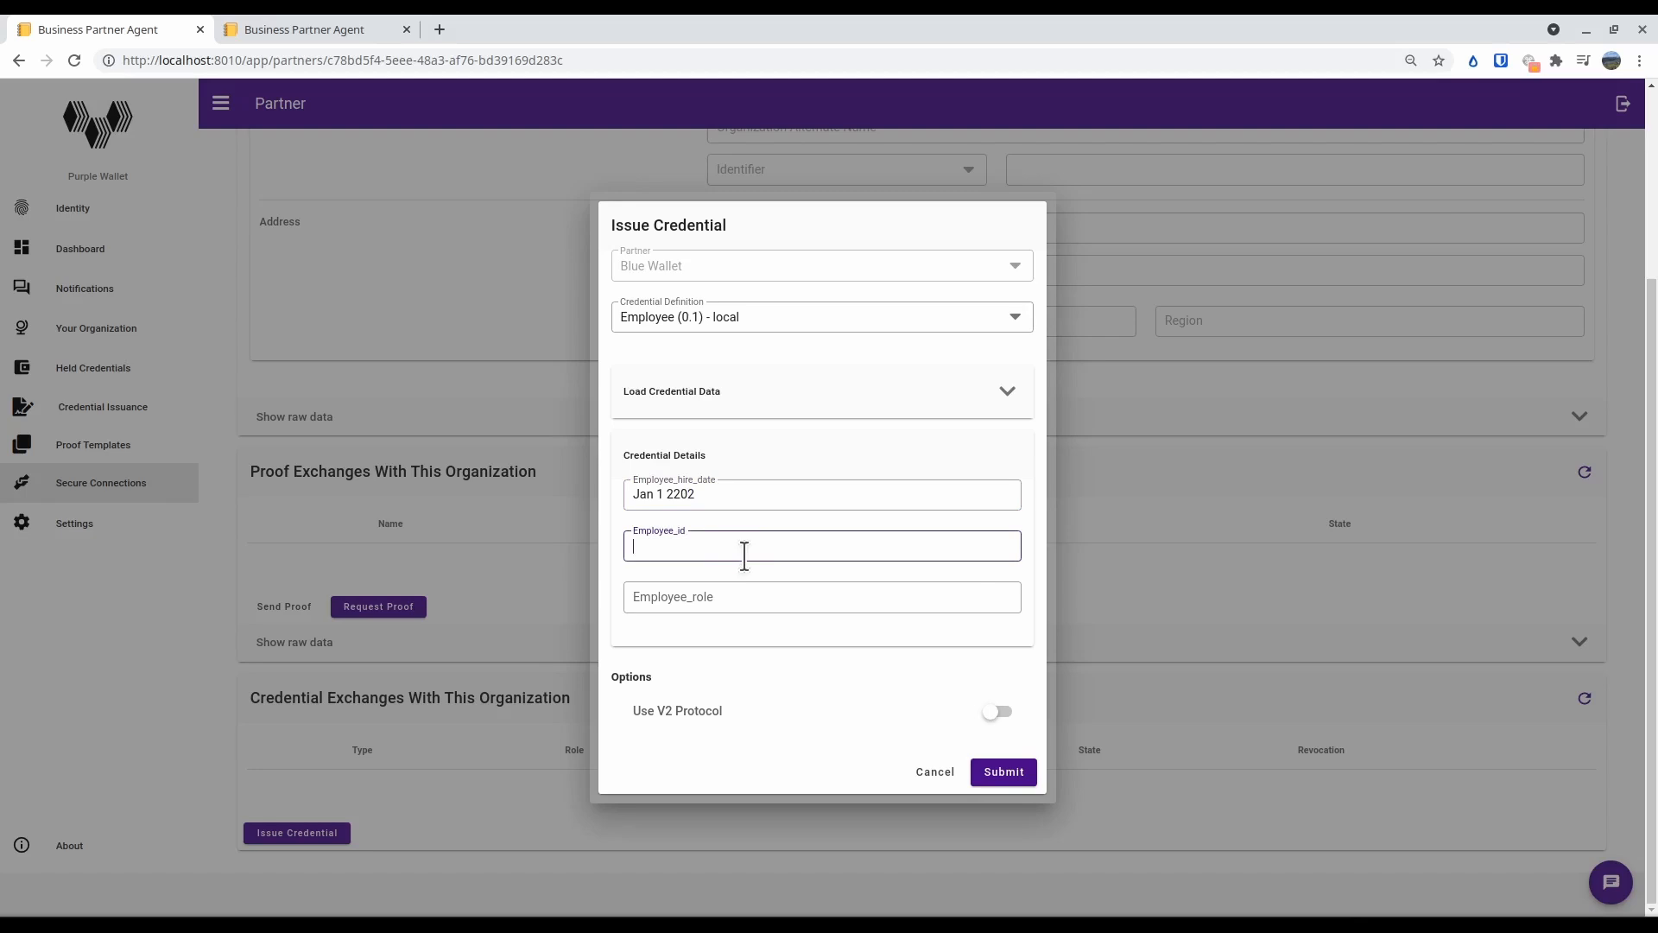
type("123456")
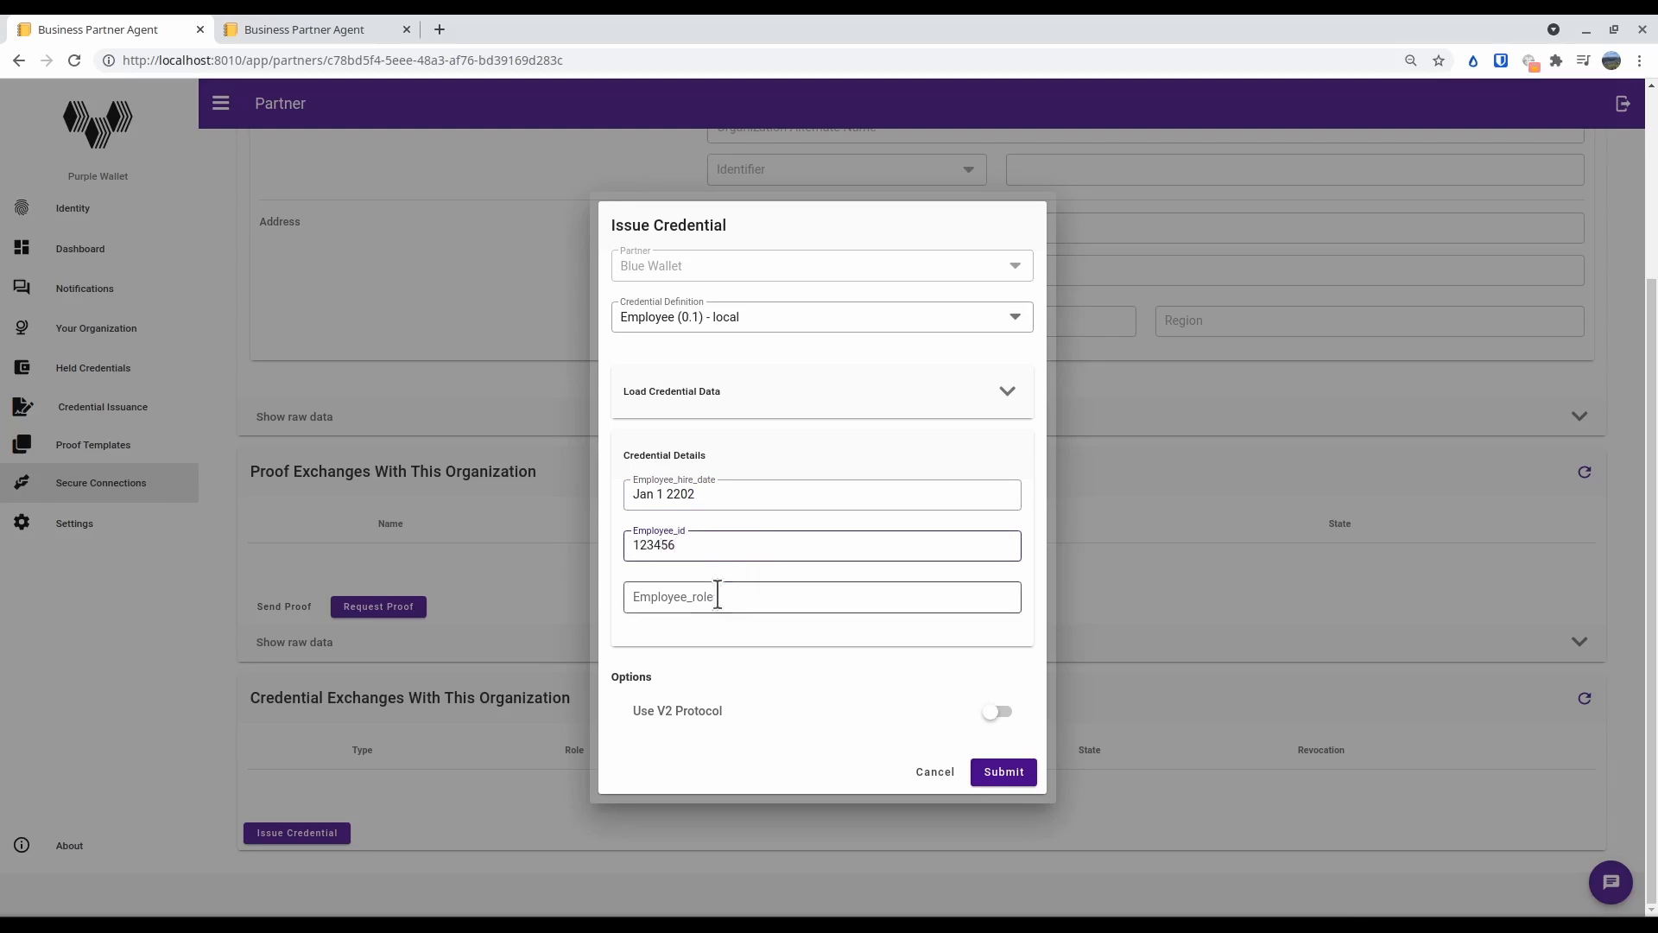
left_click(718, 596)
type("Admin")
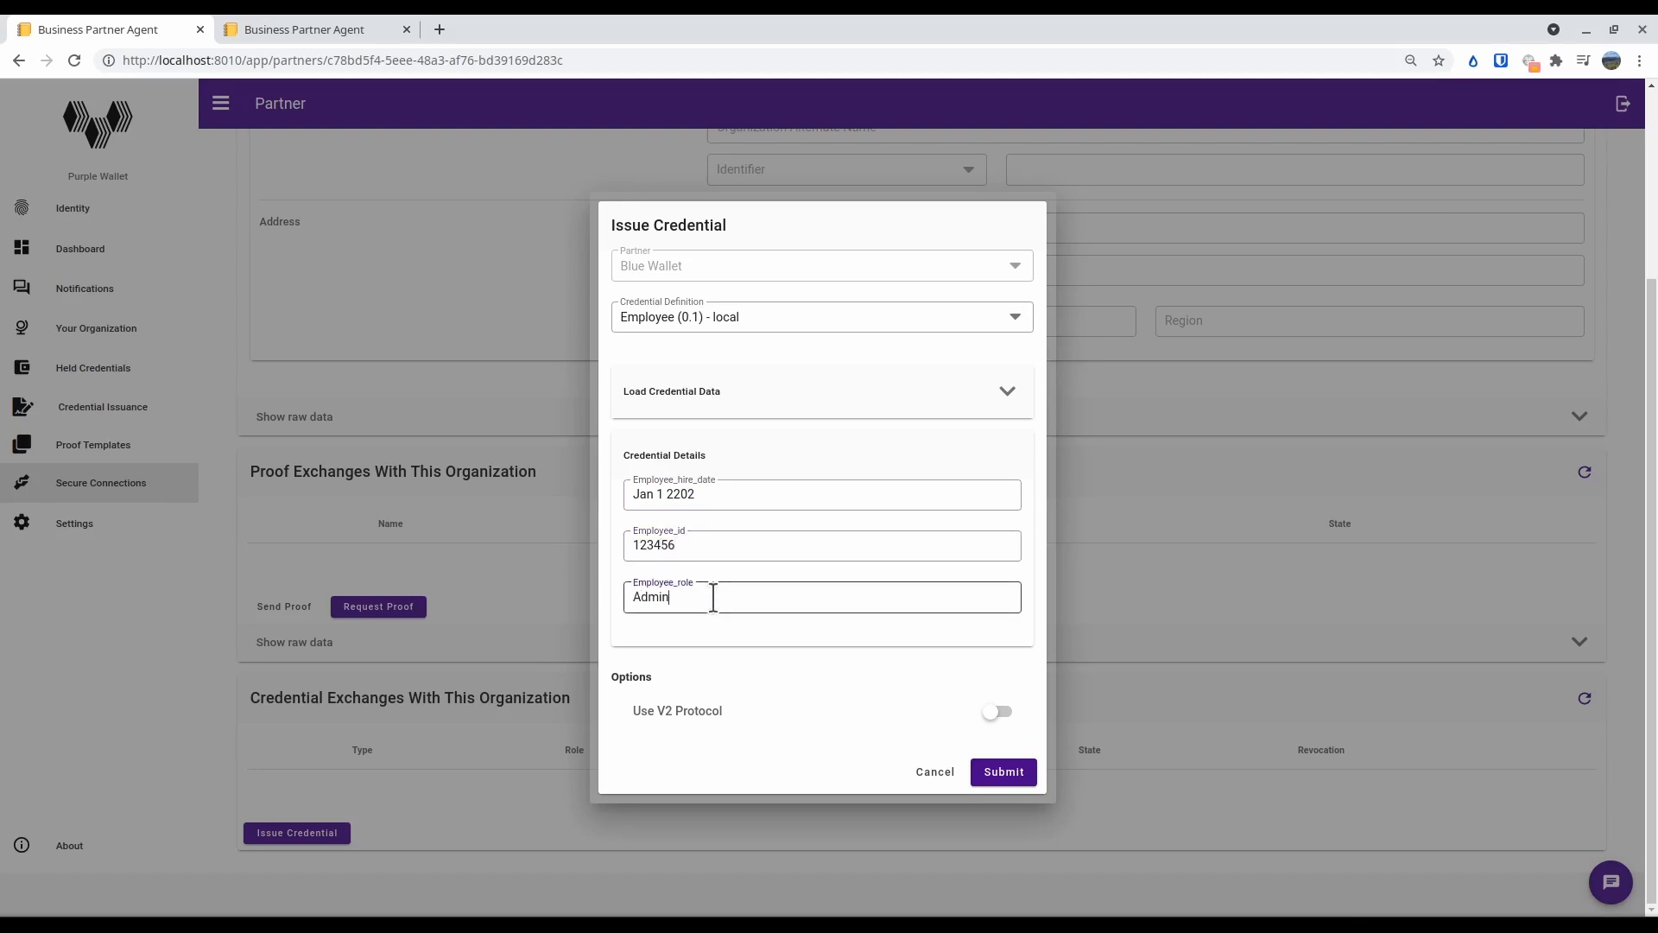
left_click(1005, 775)
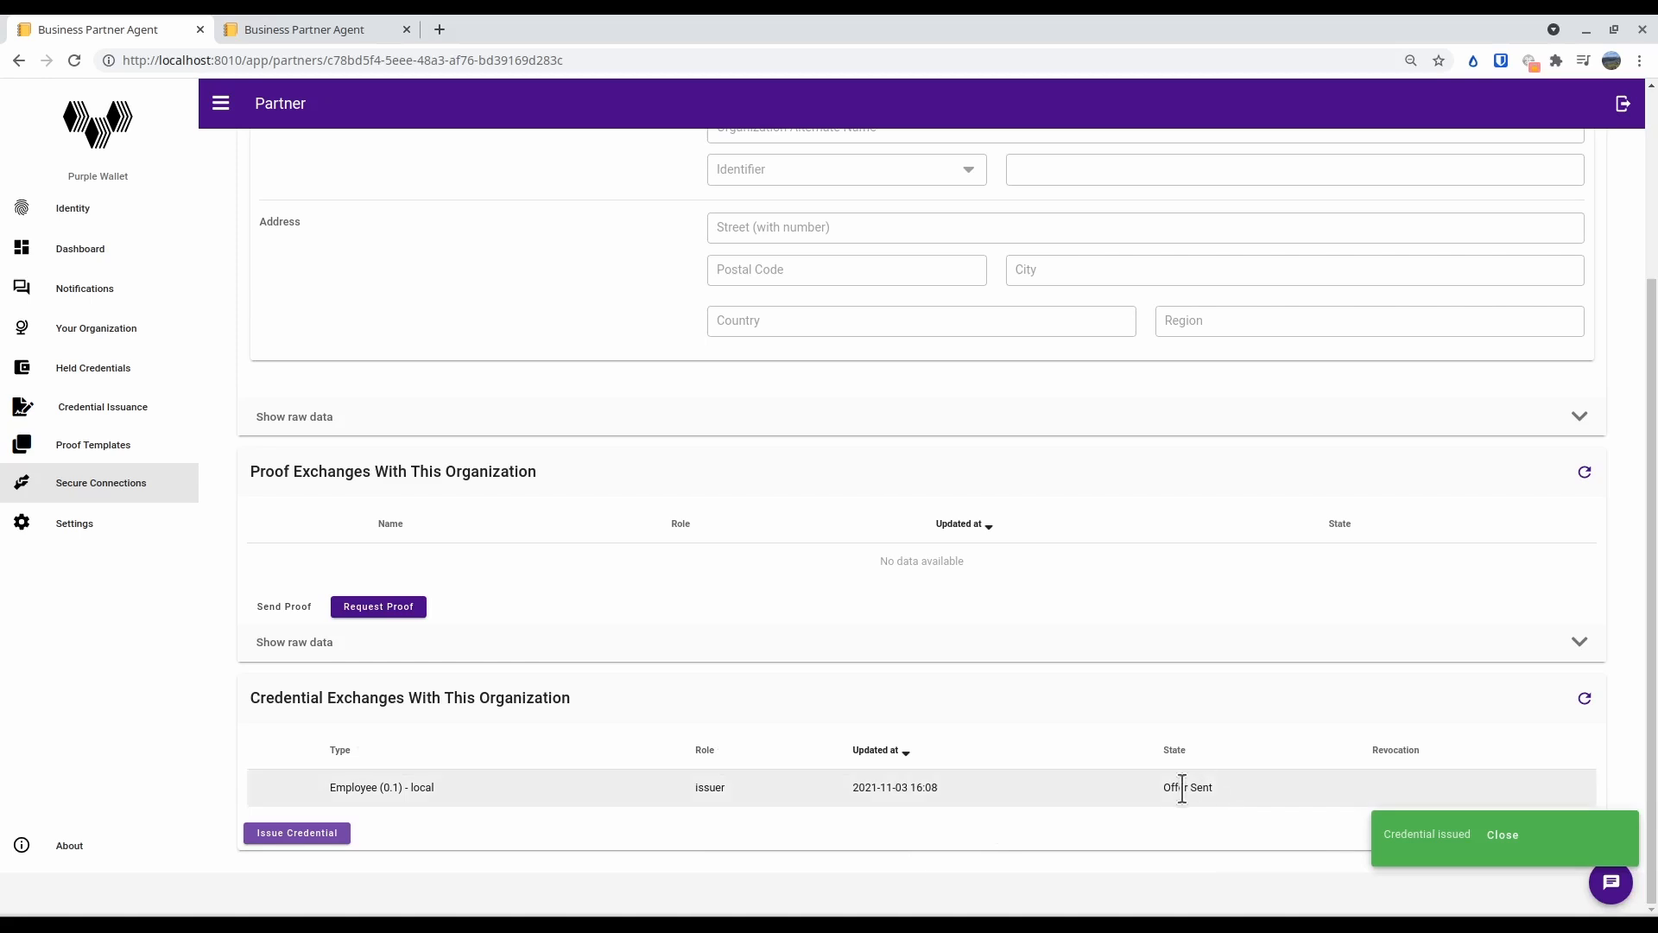
Switch to Blue Wallet, open Purple Wallet's credential offer from the notification tasks, and decline it
left_click(311, 26)
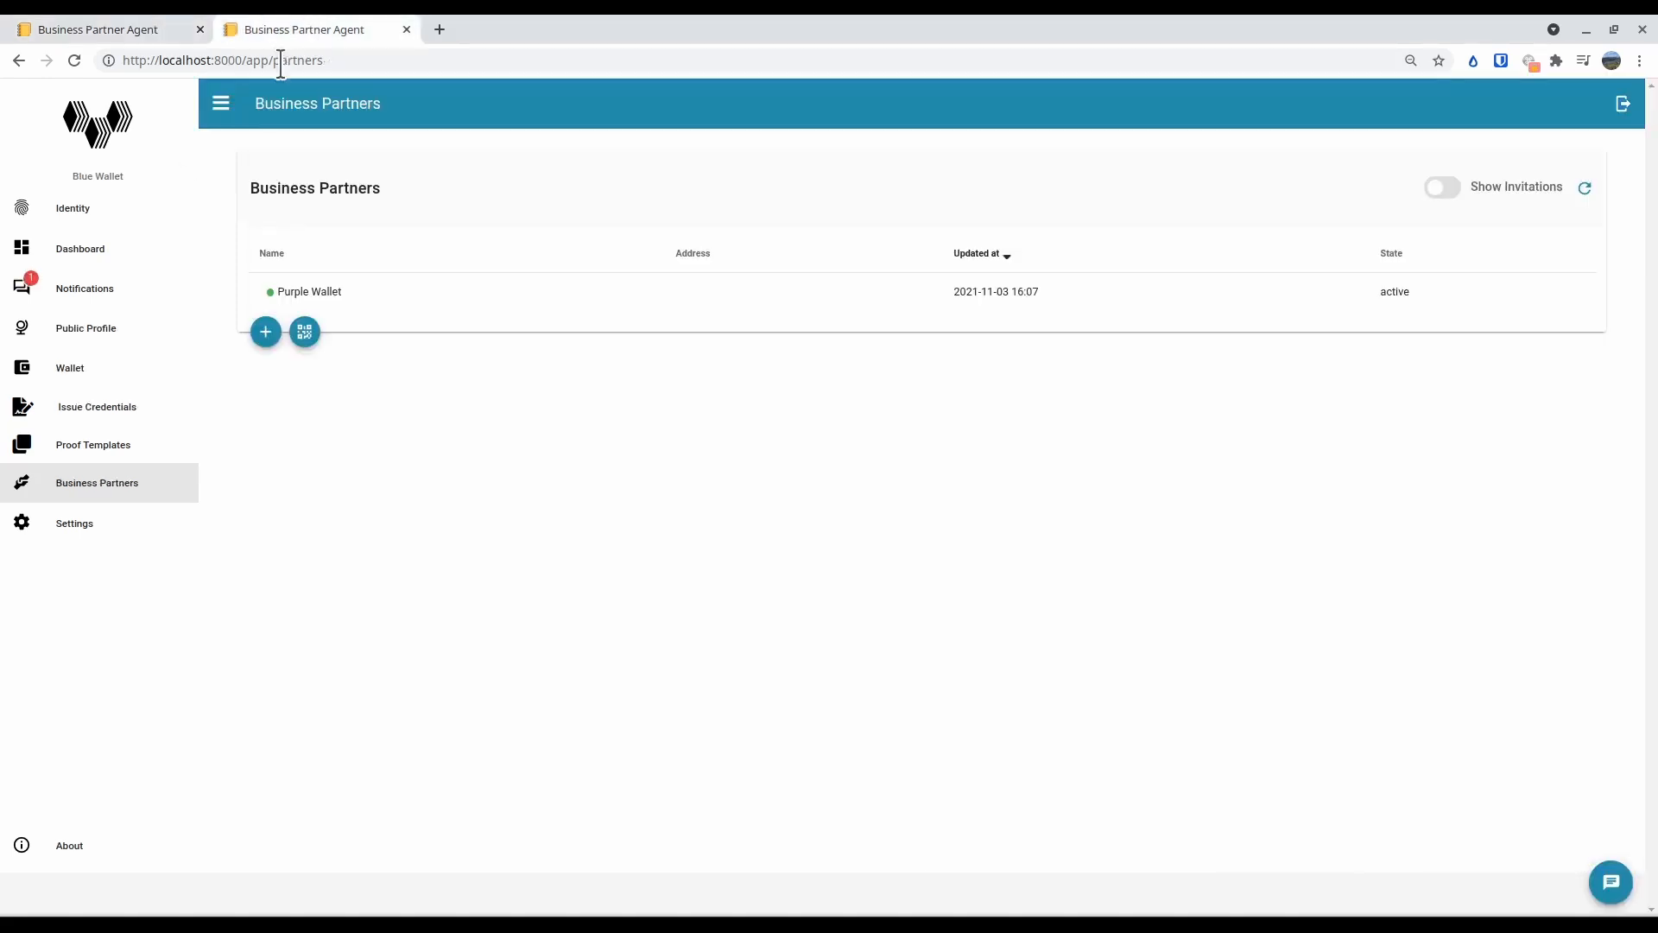
left_click(115, 298)
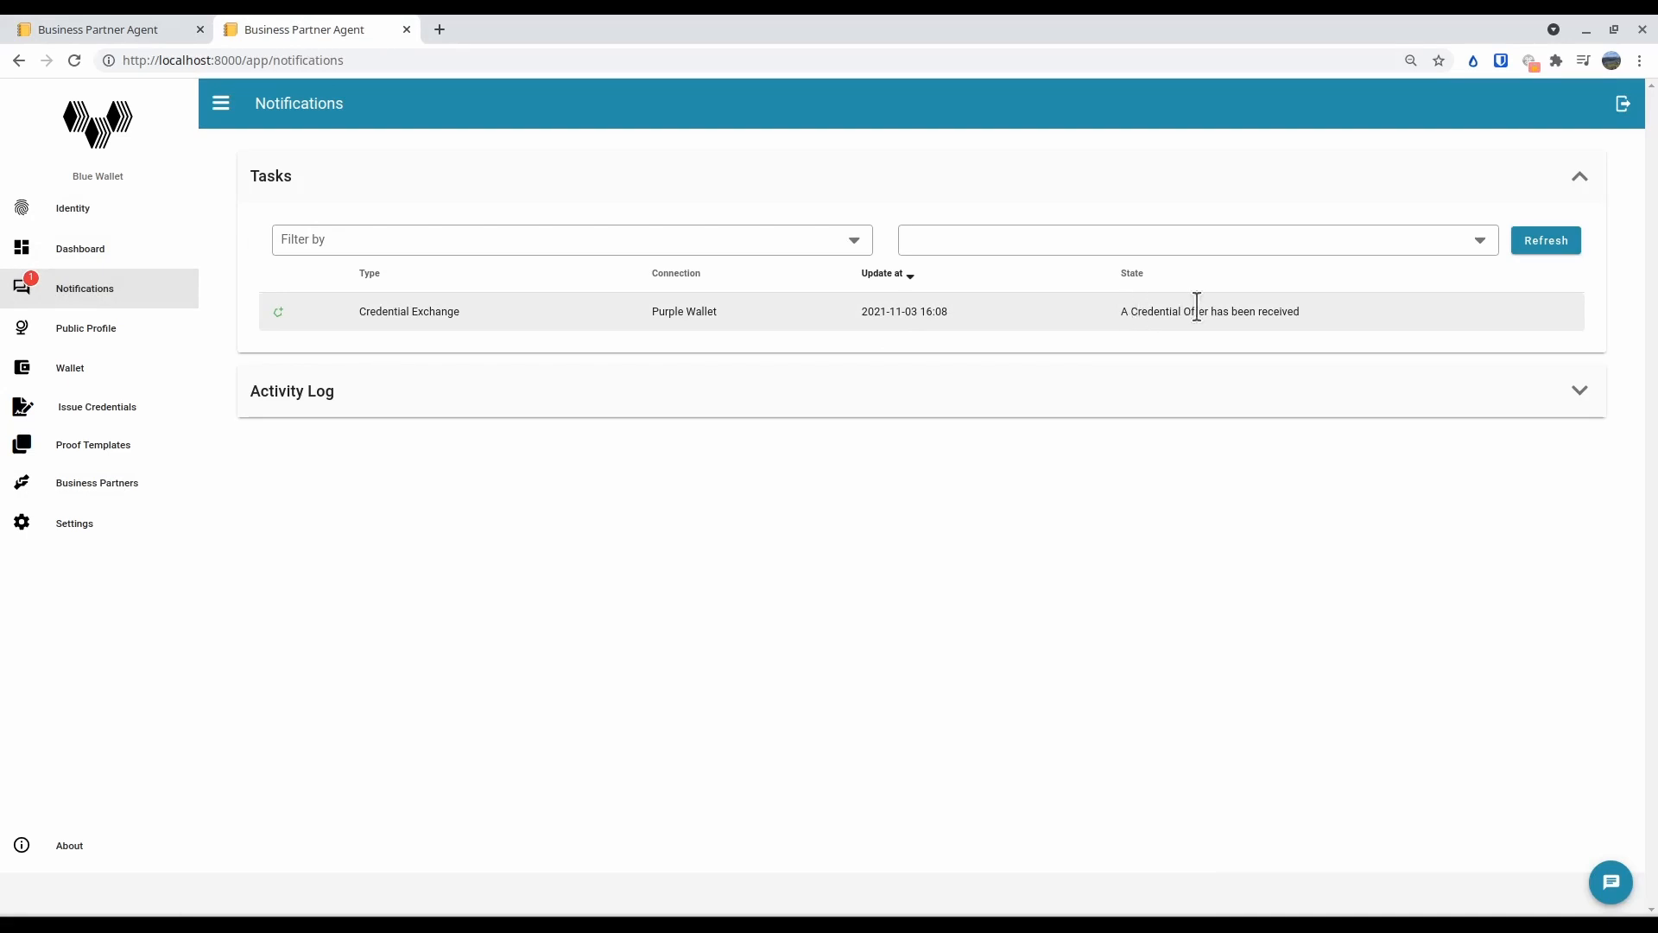
left_click(570, 318)
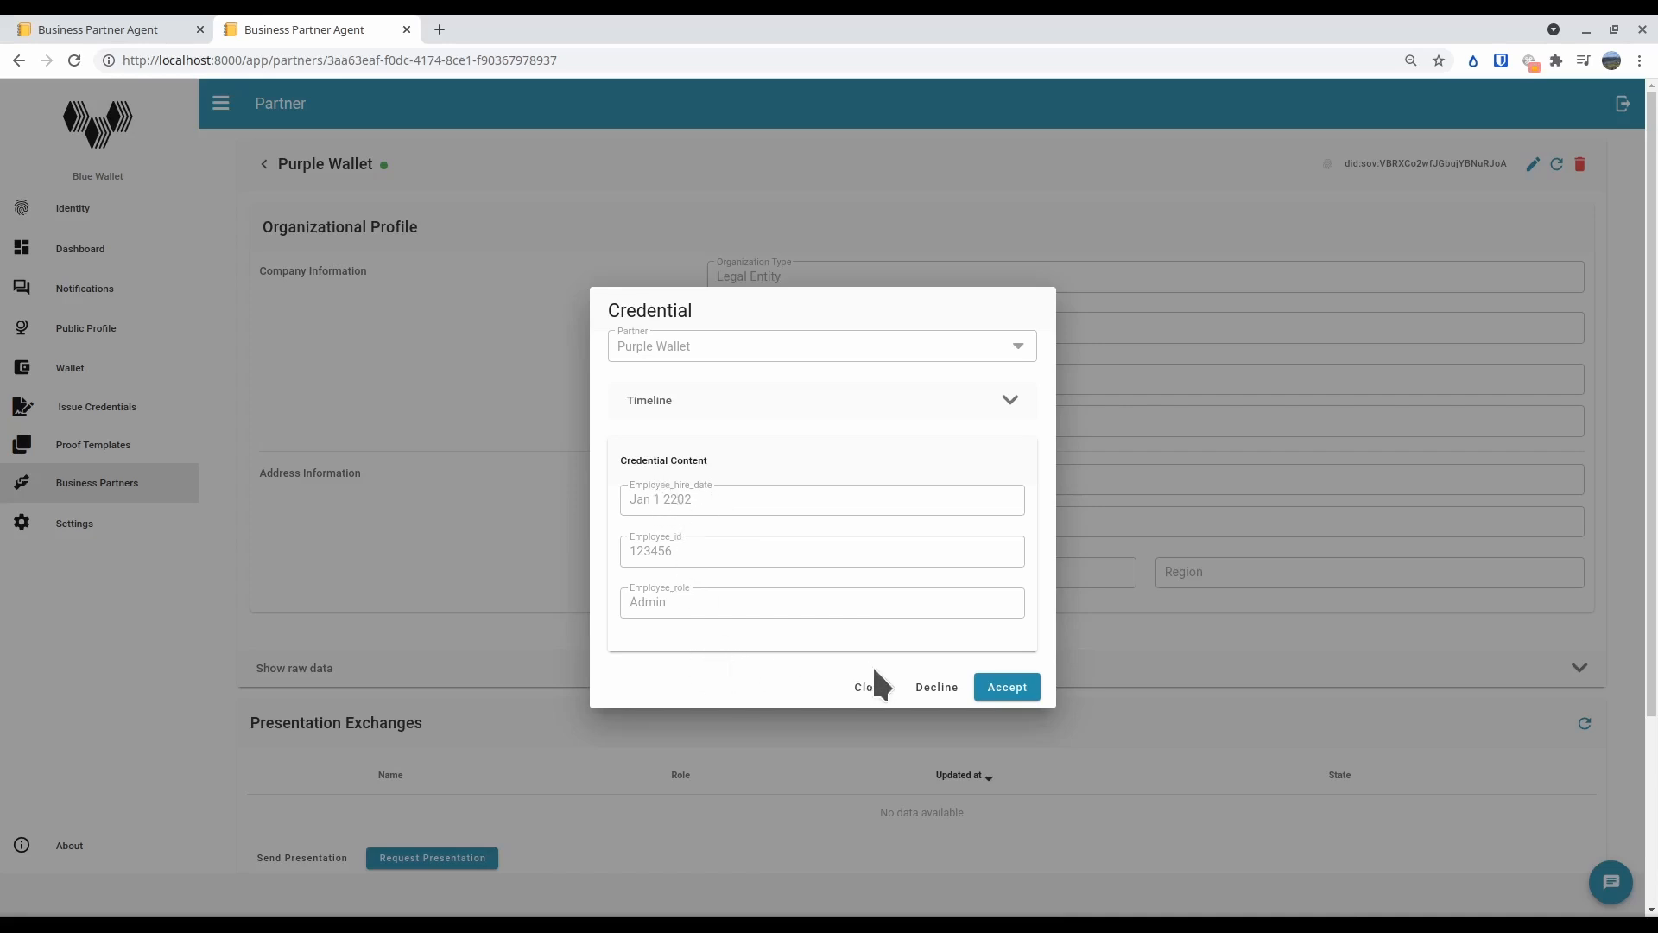
left_click(937, 688)
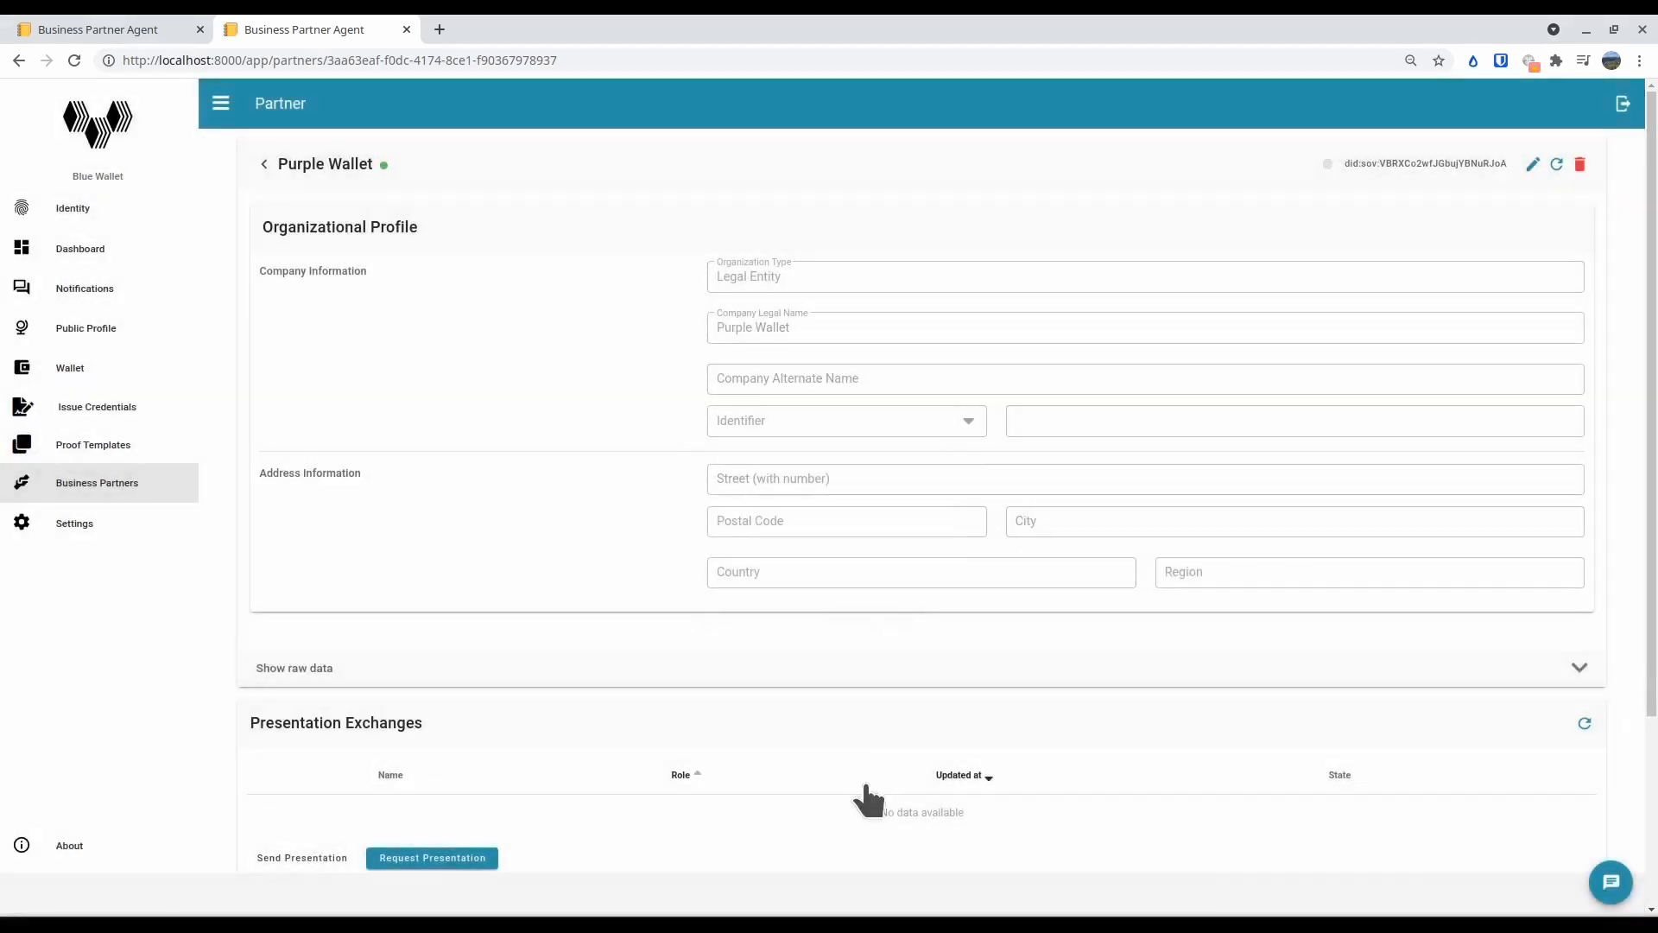
Refresh the credential exchanges in Blue Wallet and Purple Wallet, and inspect the declined Employee offer's problem details and credential content
scroll(868, 799, "down", 3)
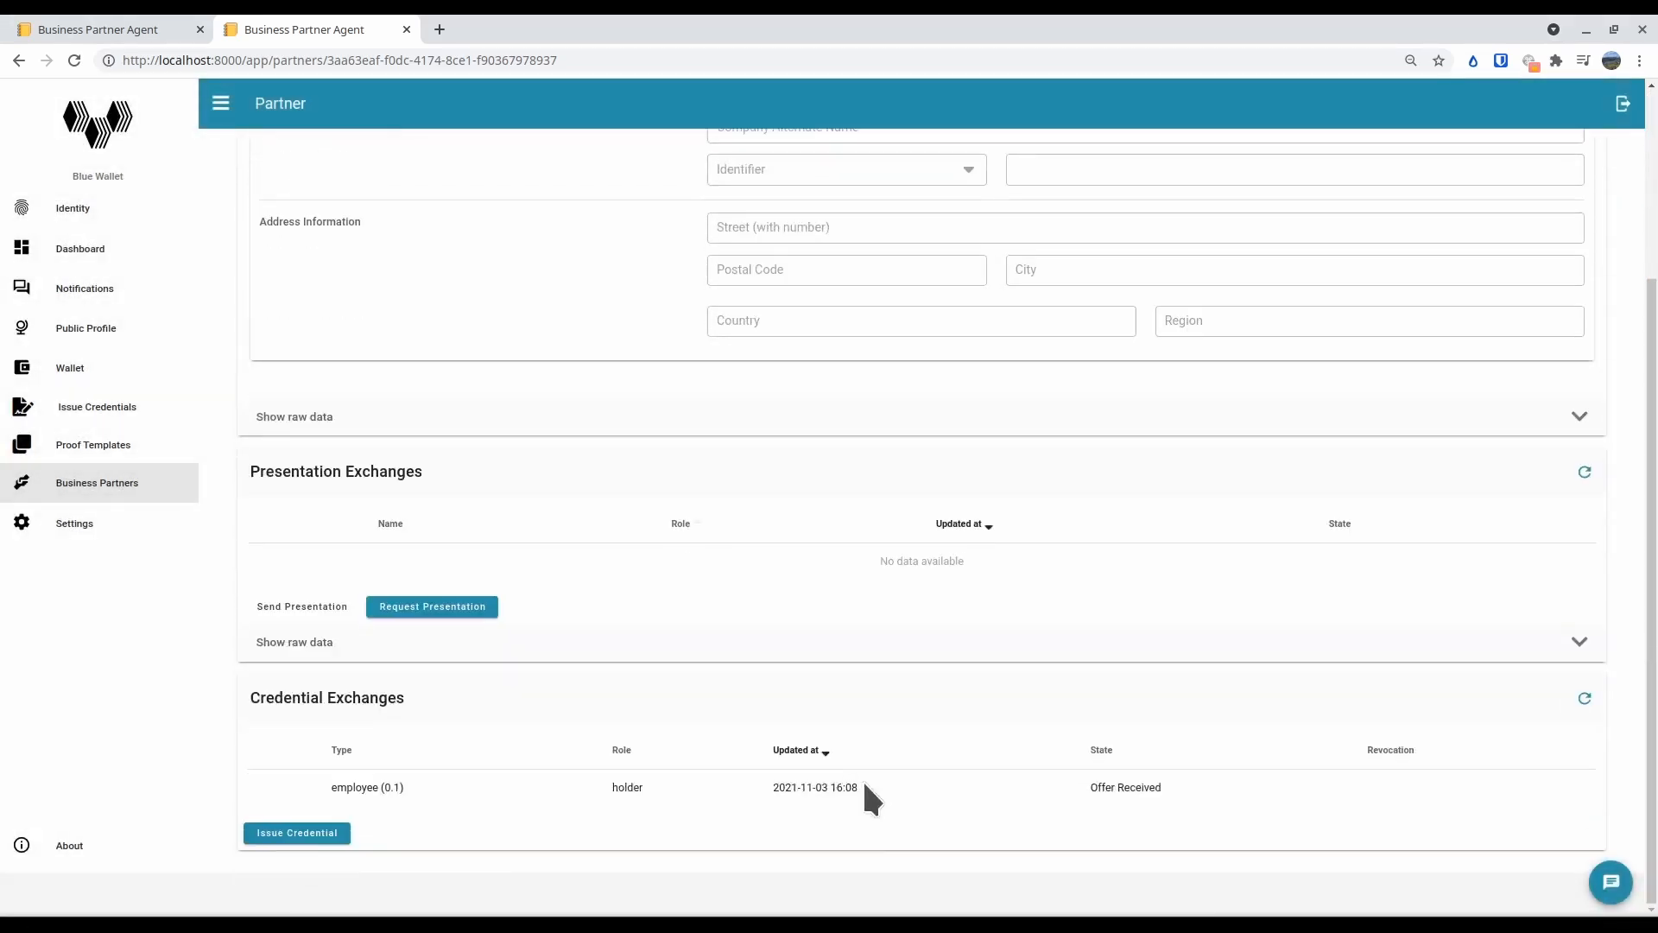
left_click(1585, 699)
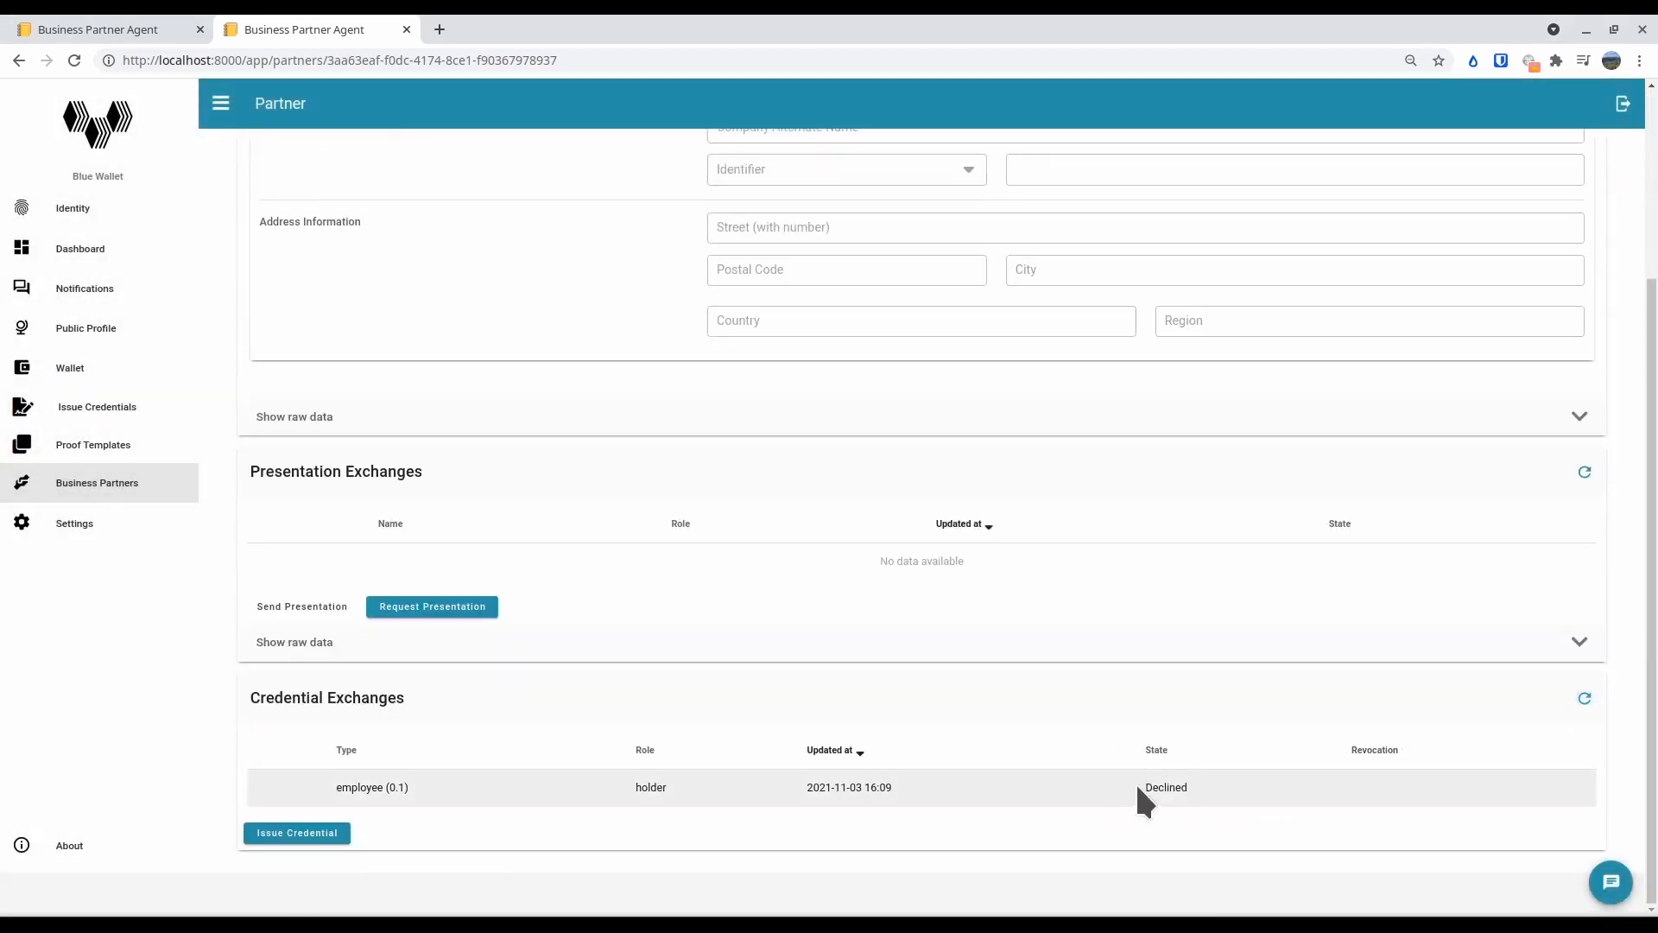
left_click(123, 26)
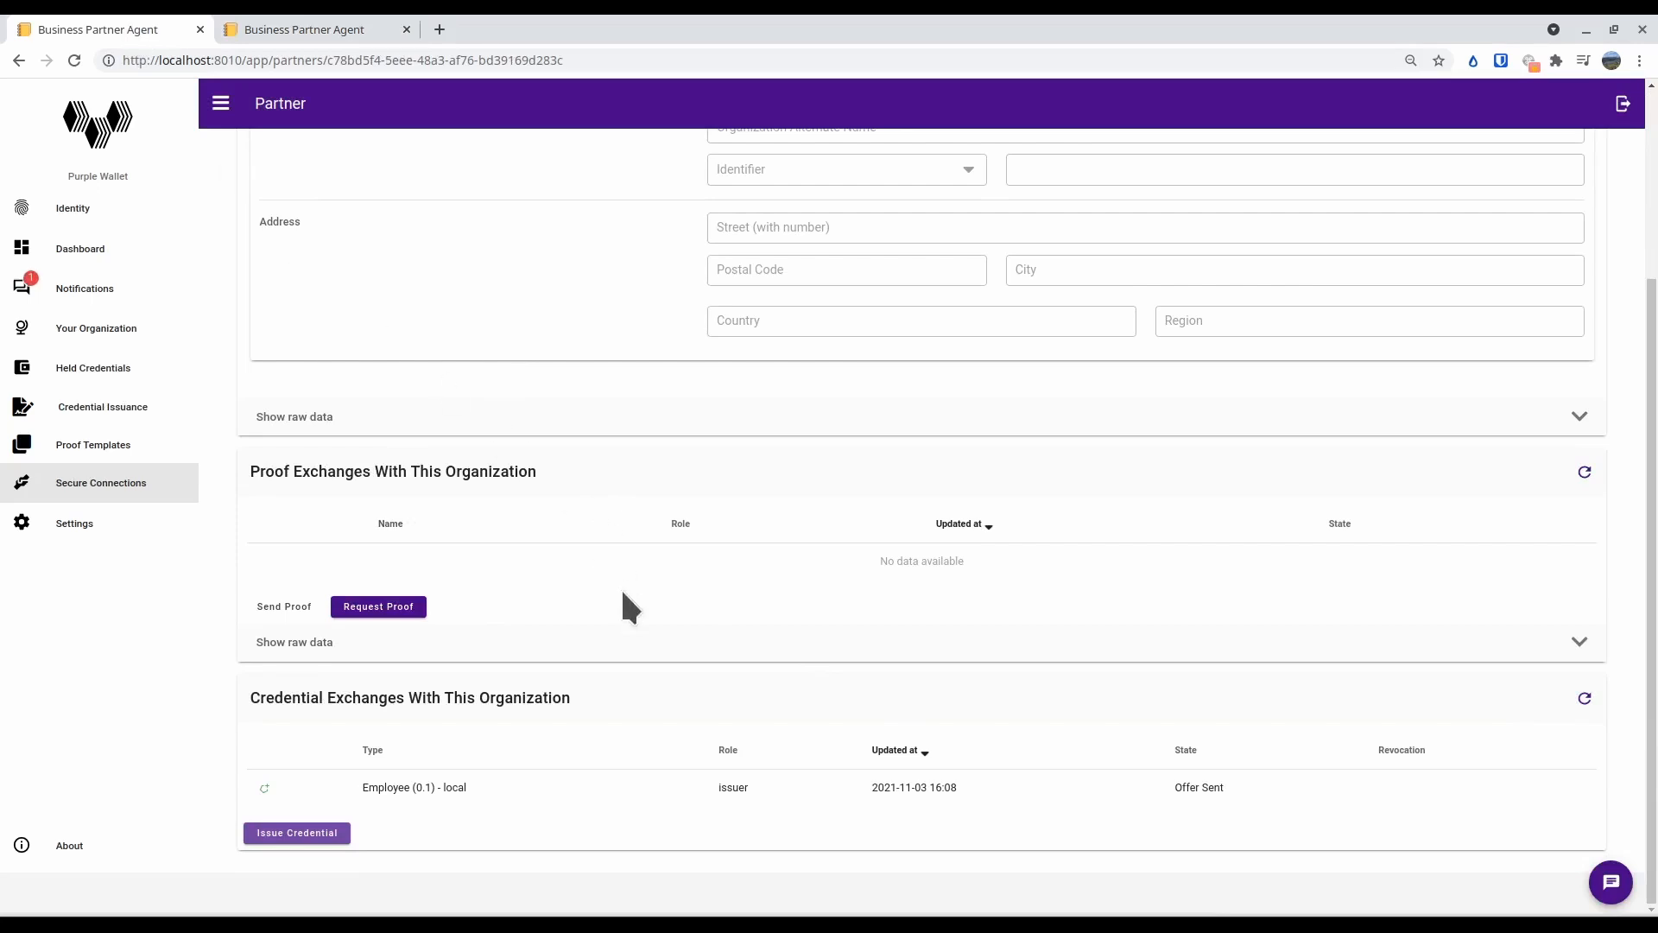
left_click(1586, 702)
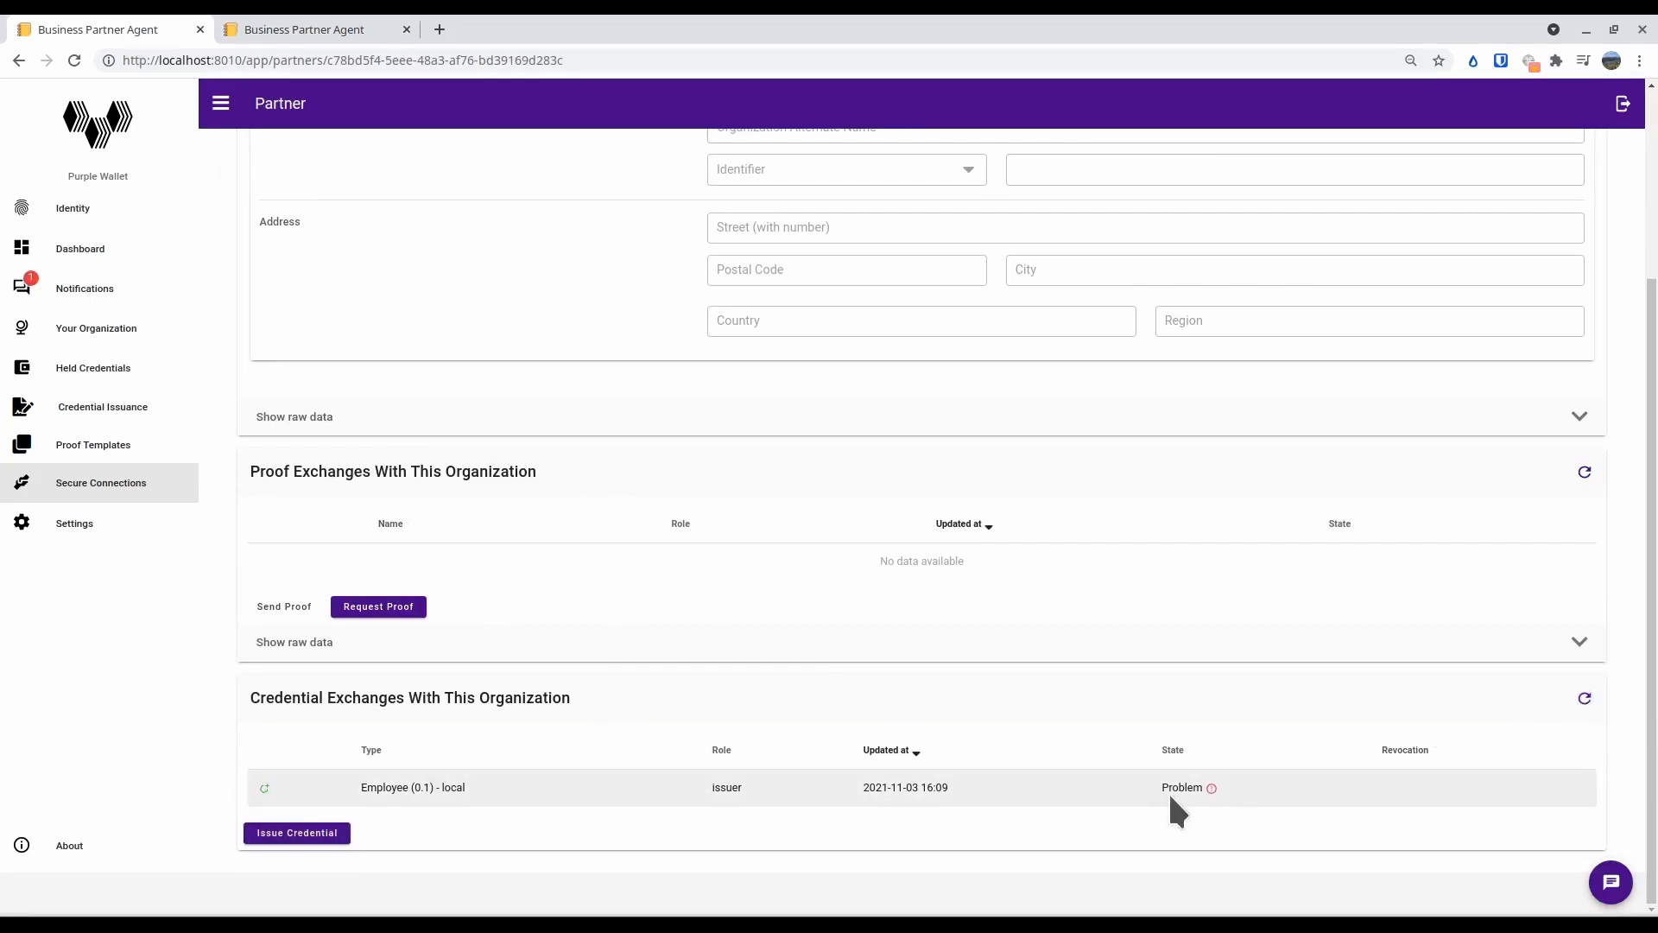
mouse_move(1213, 788)
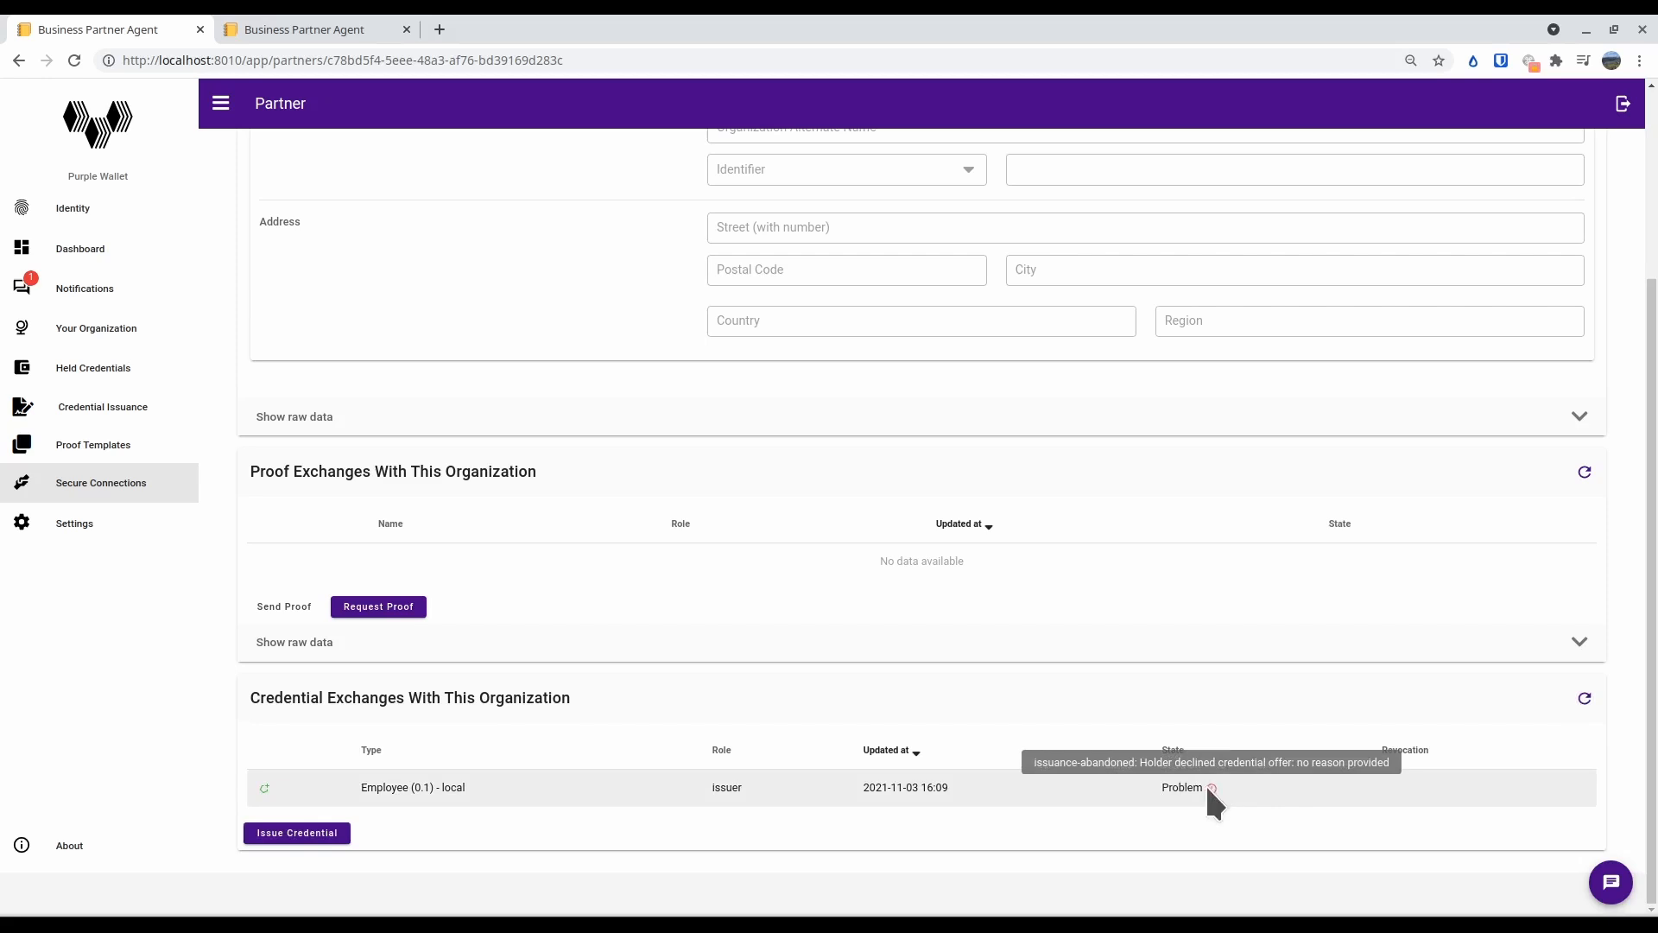
left_click(894, 793)
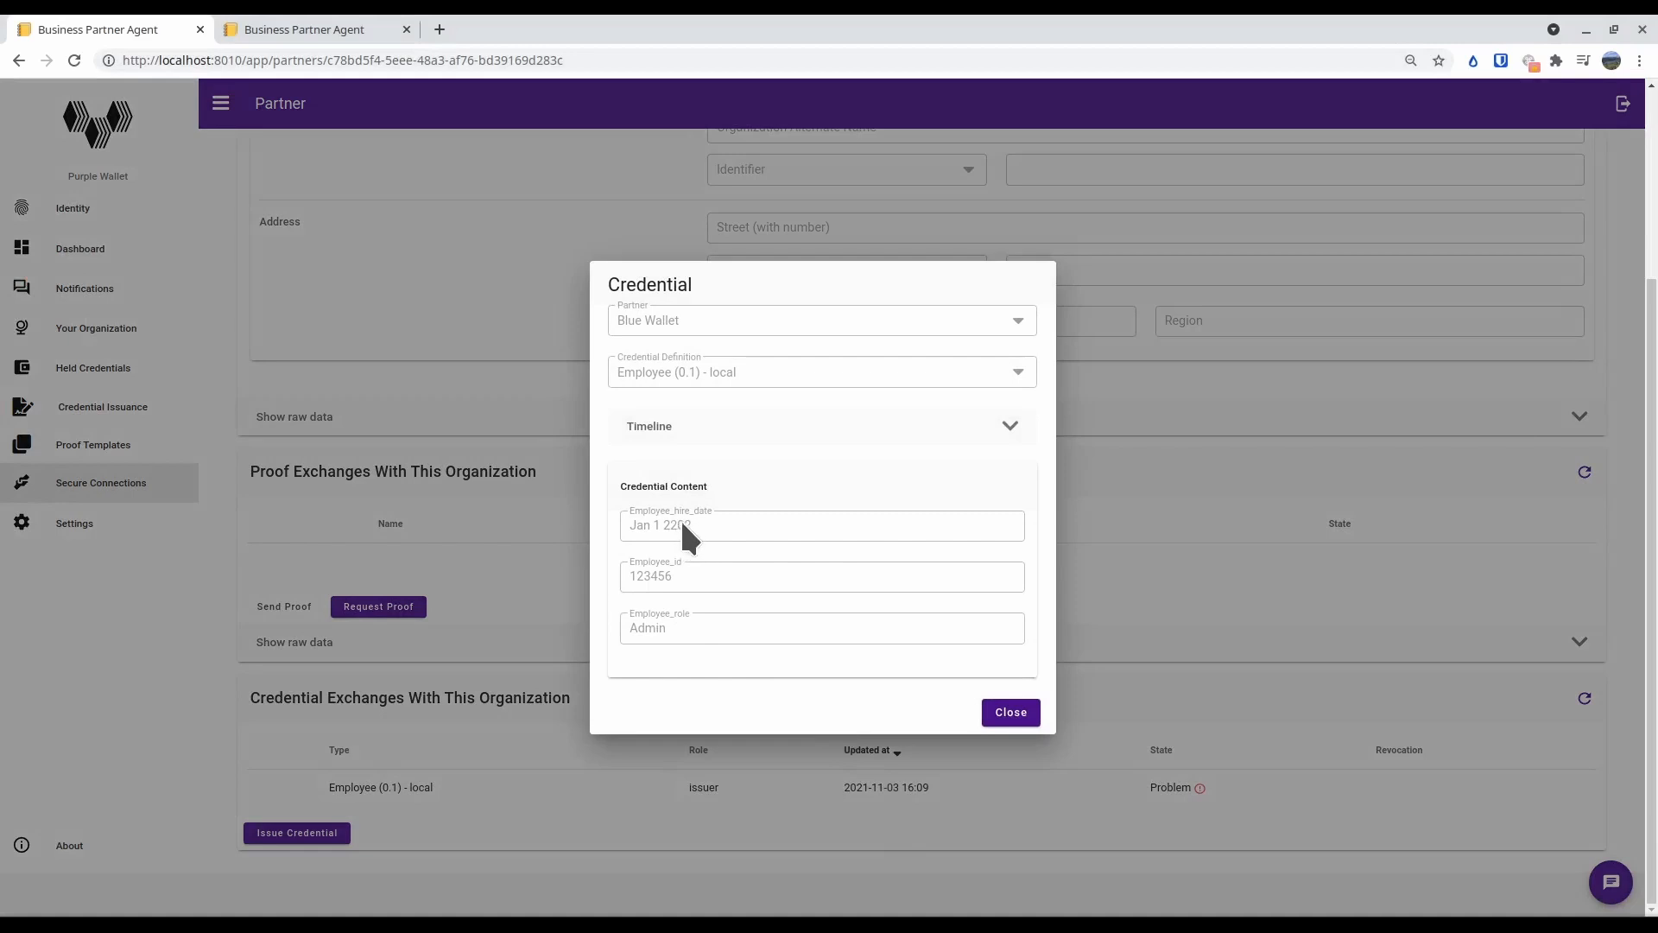
left_click(1011, 714)
Start issuing another credential to Blue Wallet with the definition "Employee (0.1) - local"
left_click(270, 834)
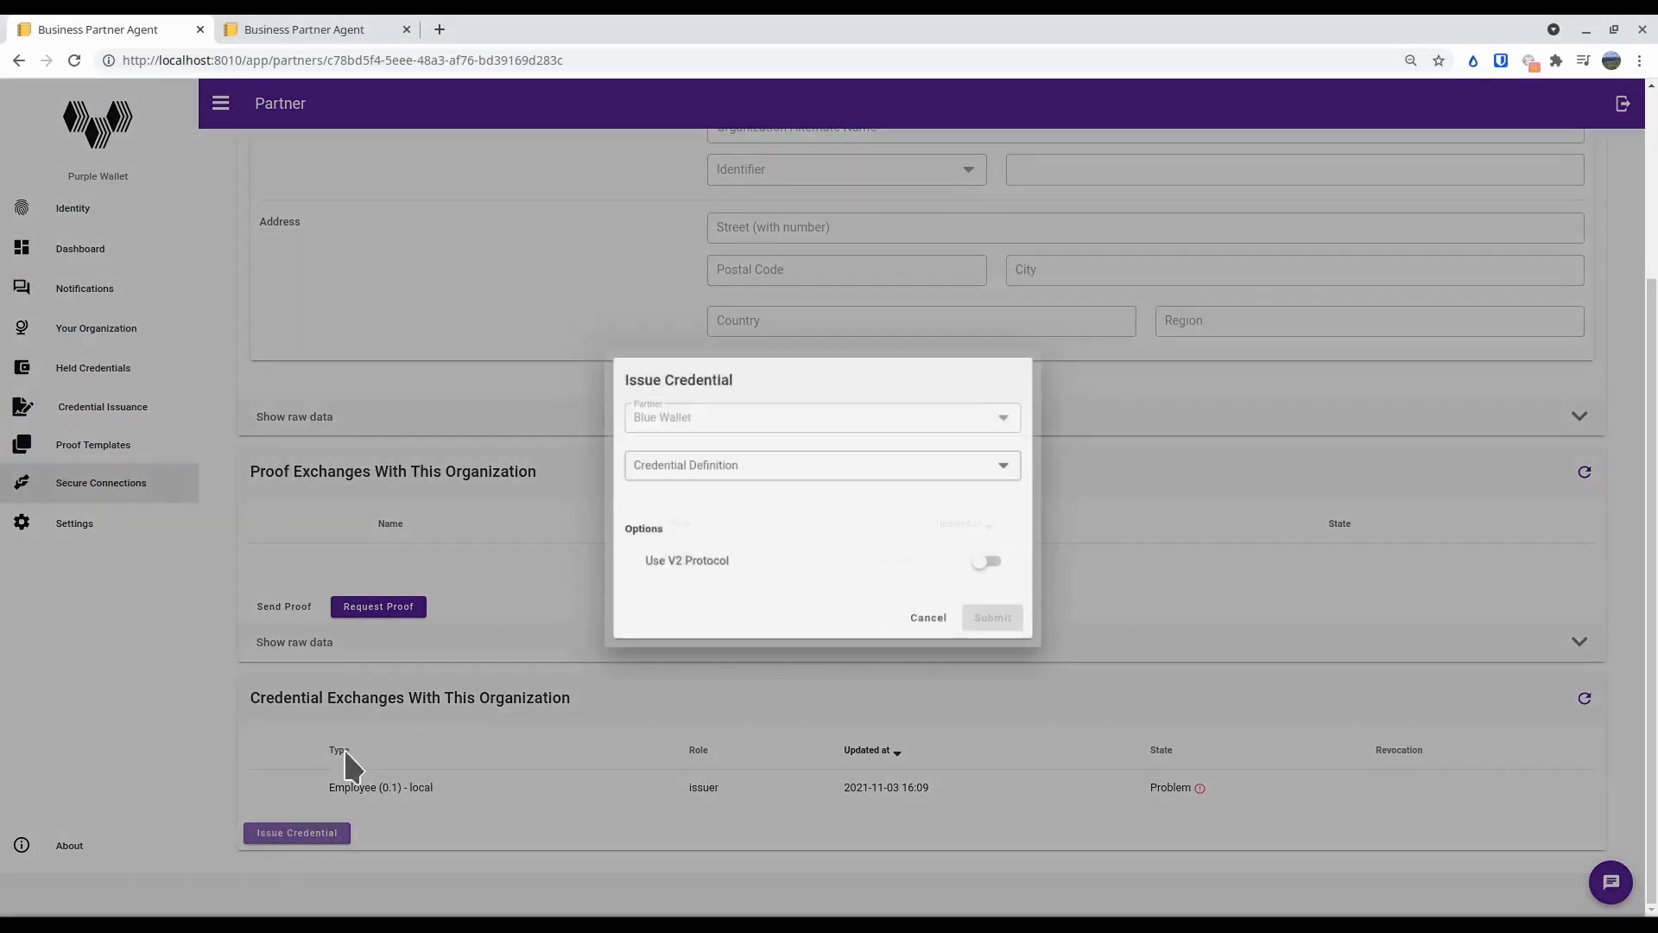
left_click(769, 471)
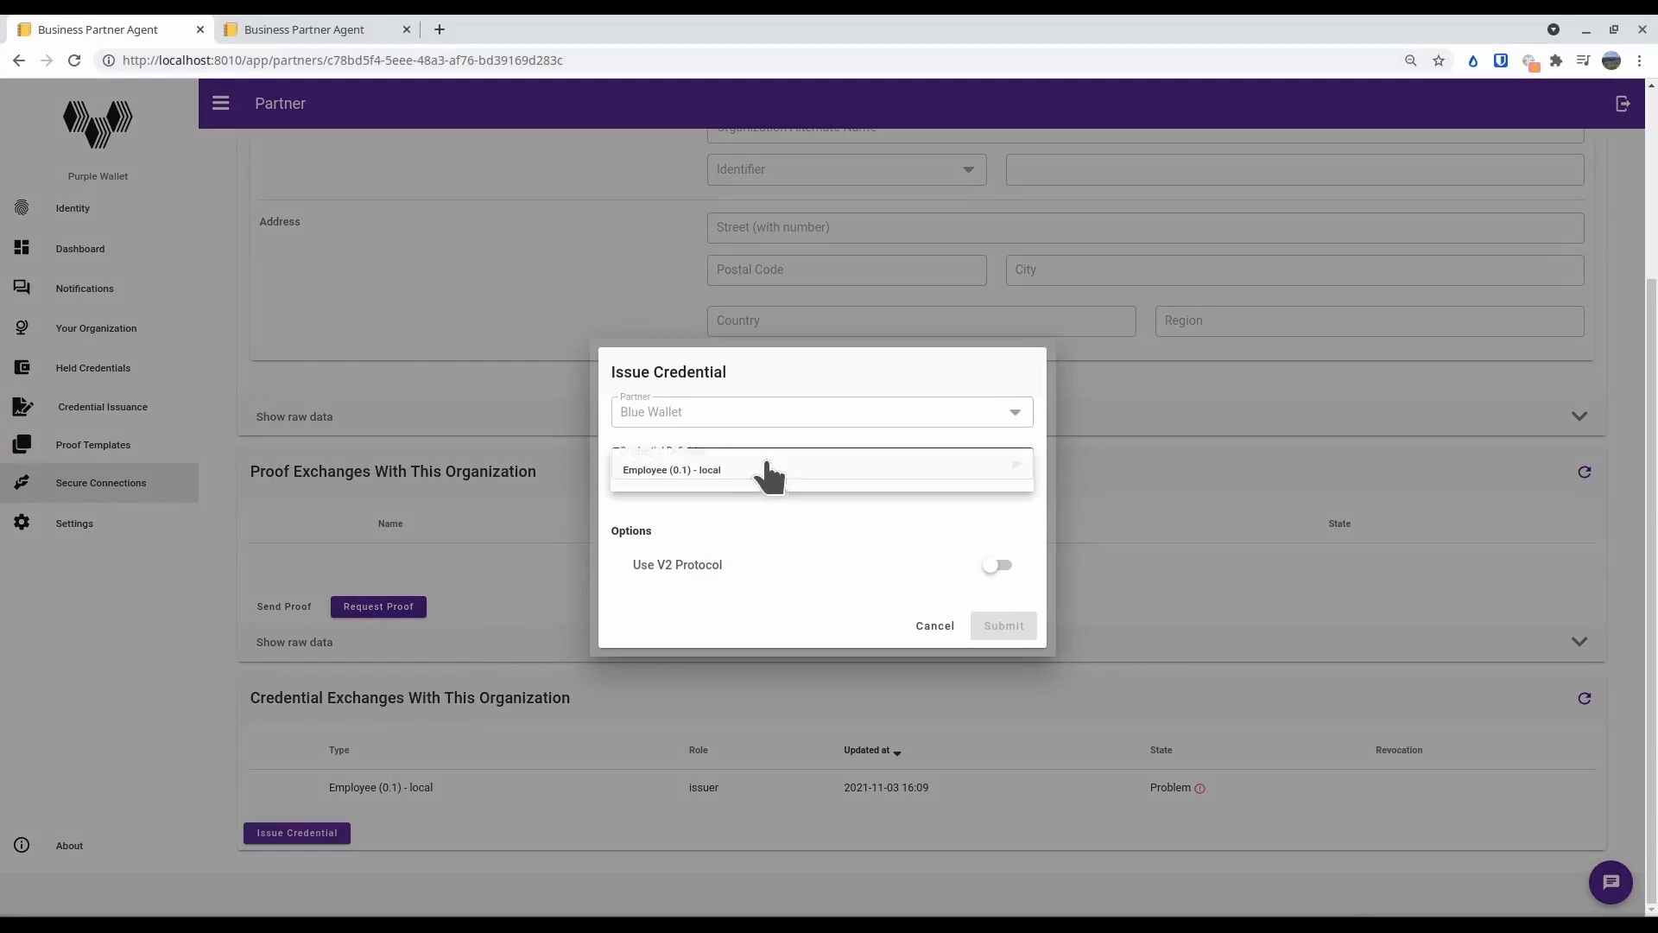
left_click(721, 488)
Enter hire date Jan 1 2021, the employee ID and role Admin as credential details, and submit the offer
left_click(703, 506)
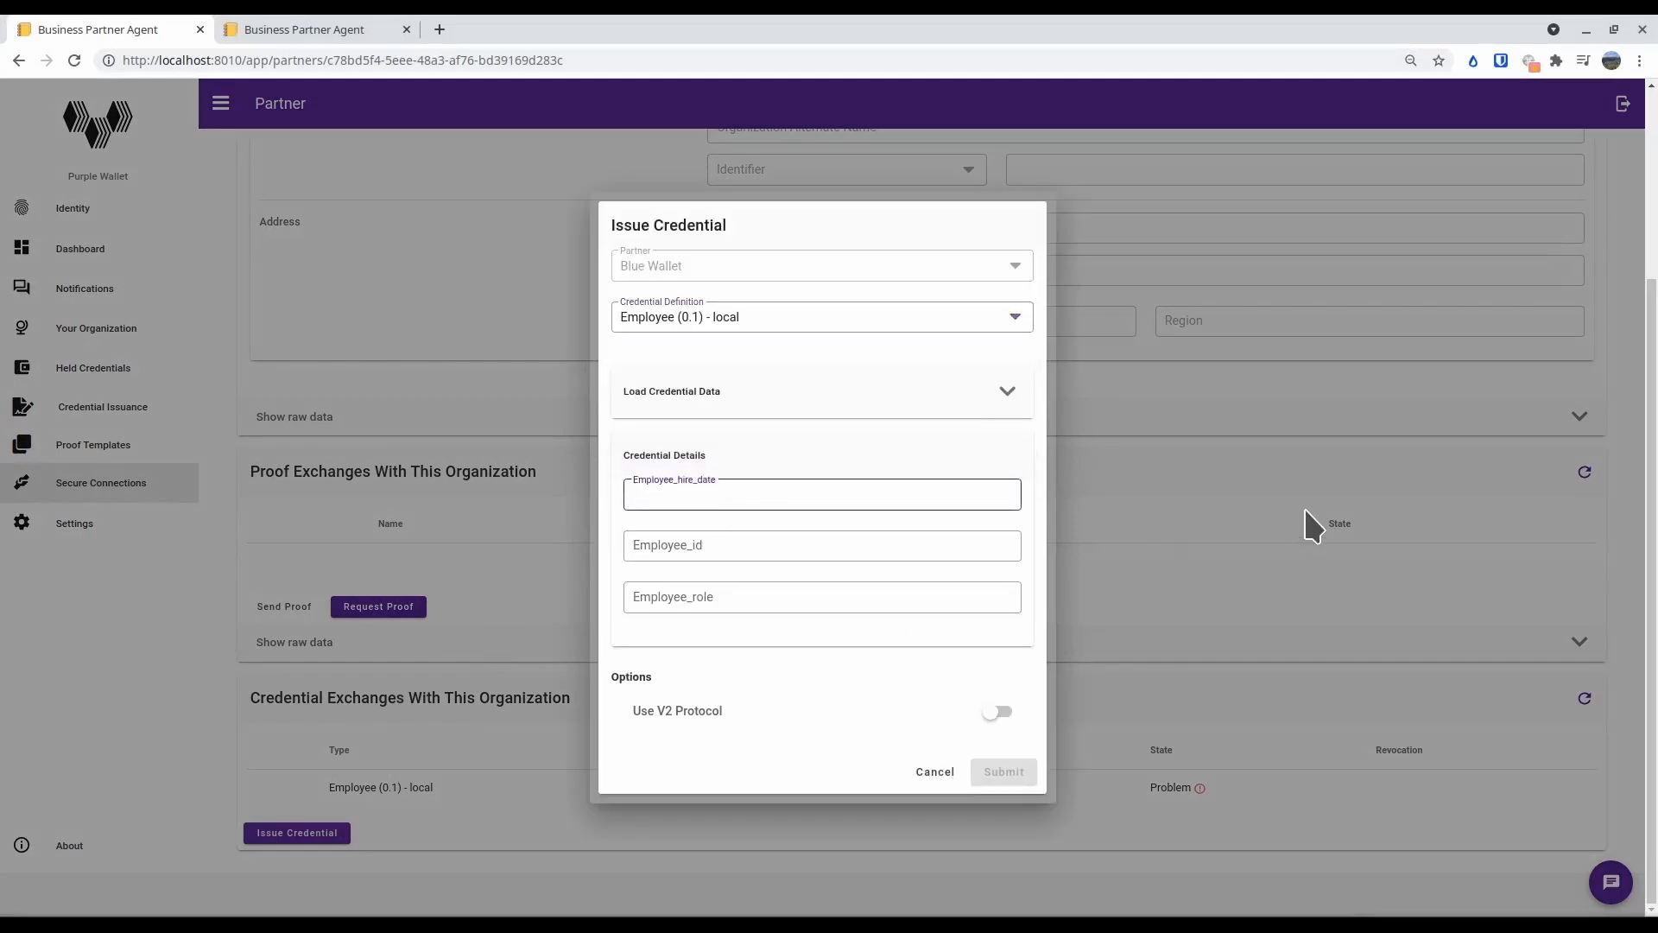
type("Jan 1 202")
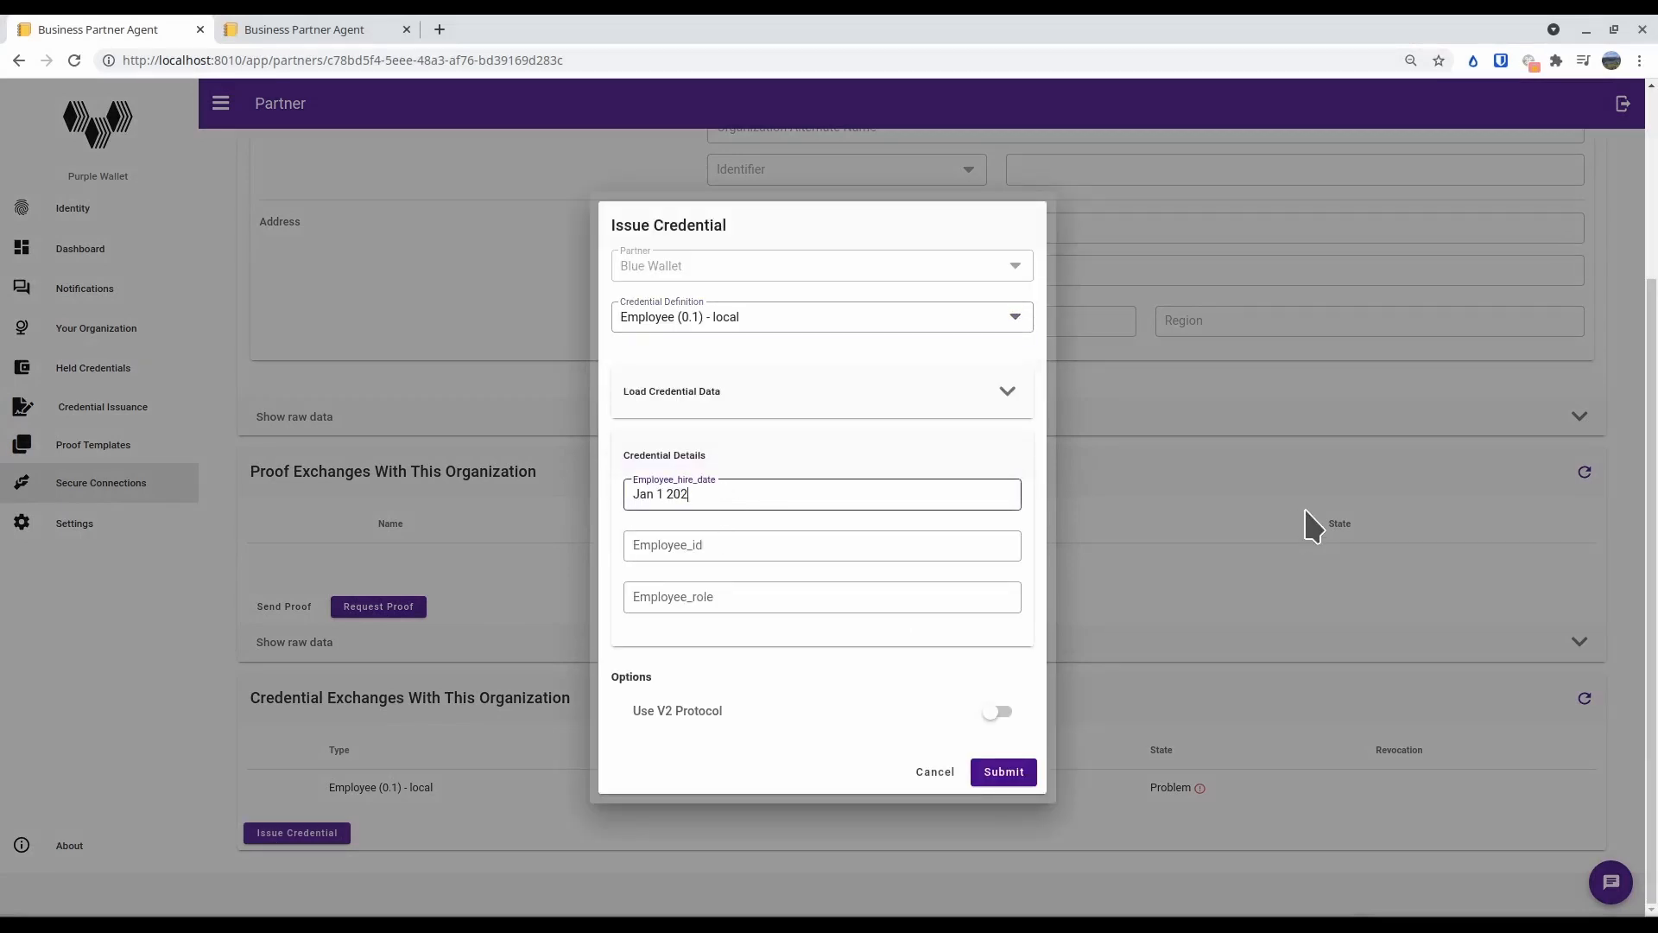
type("1")
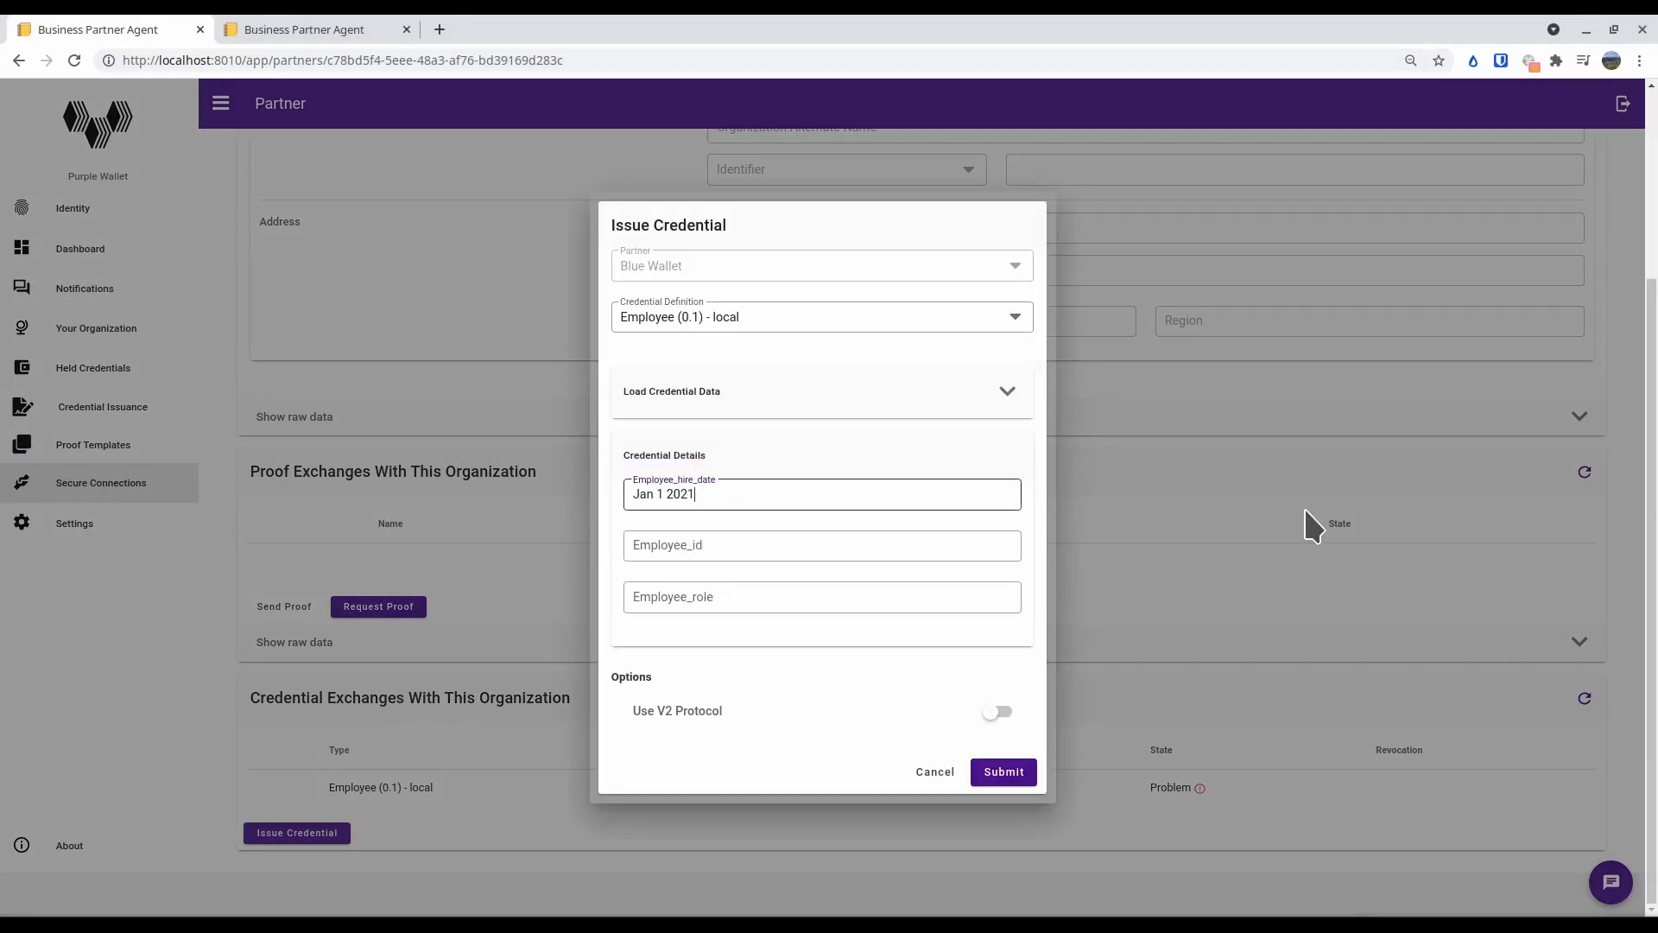
left_click(728, 548)
type("123")
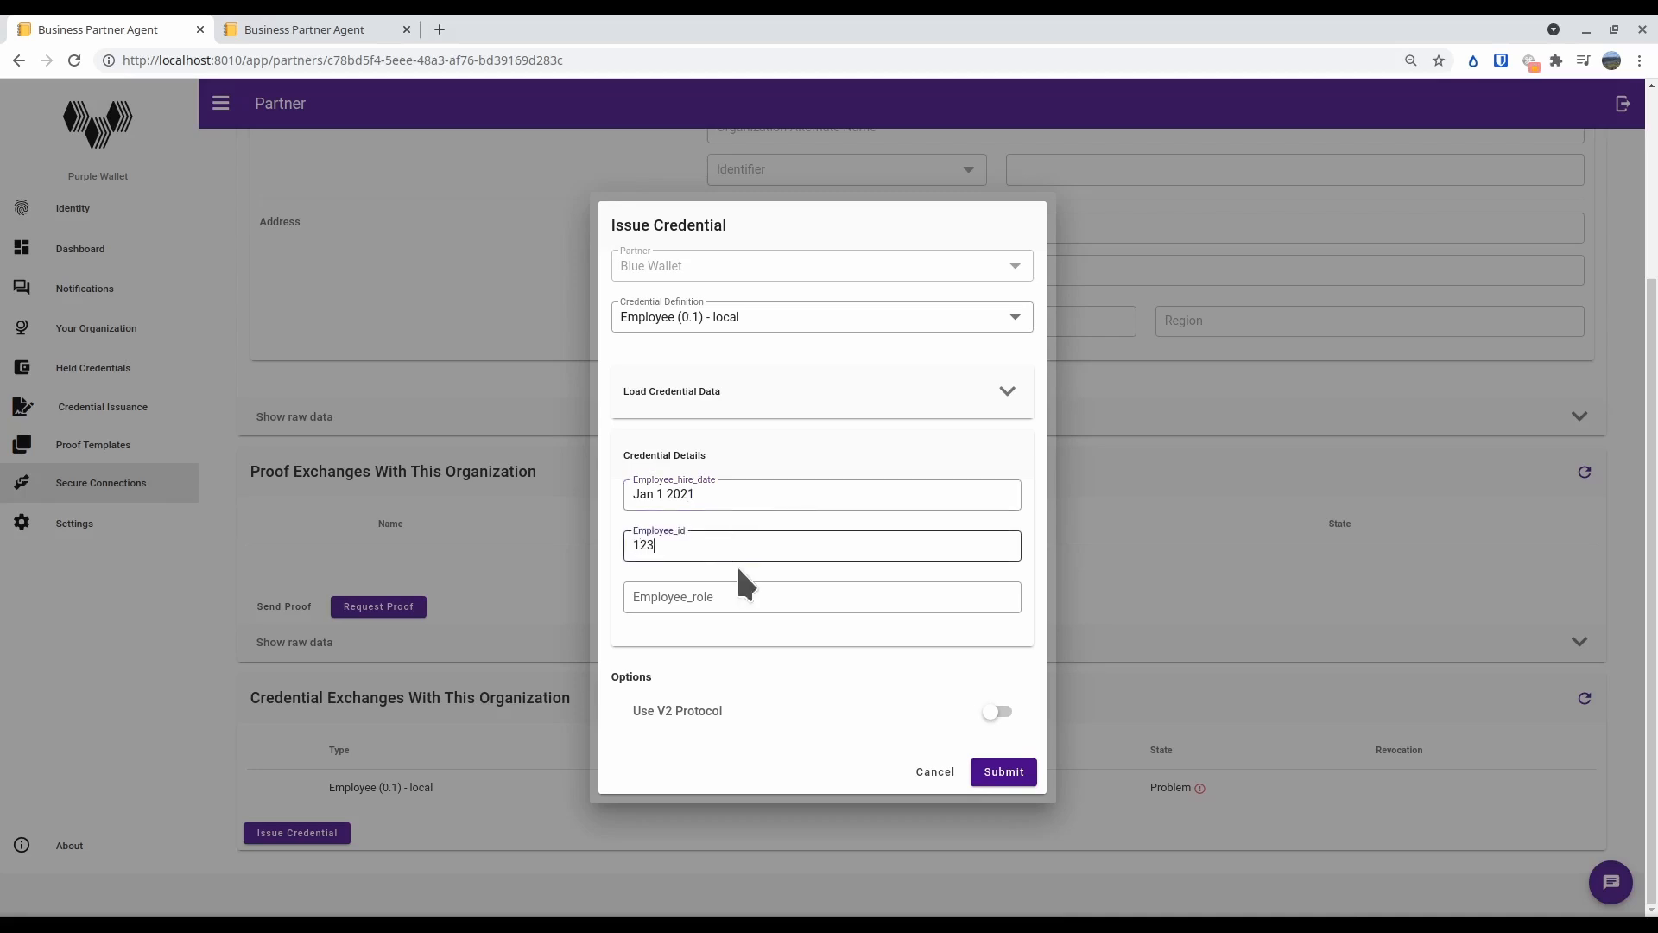
type("456")
left_click(740, 598)
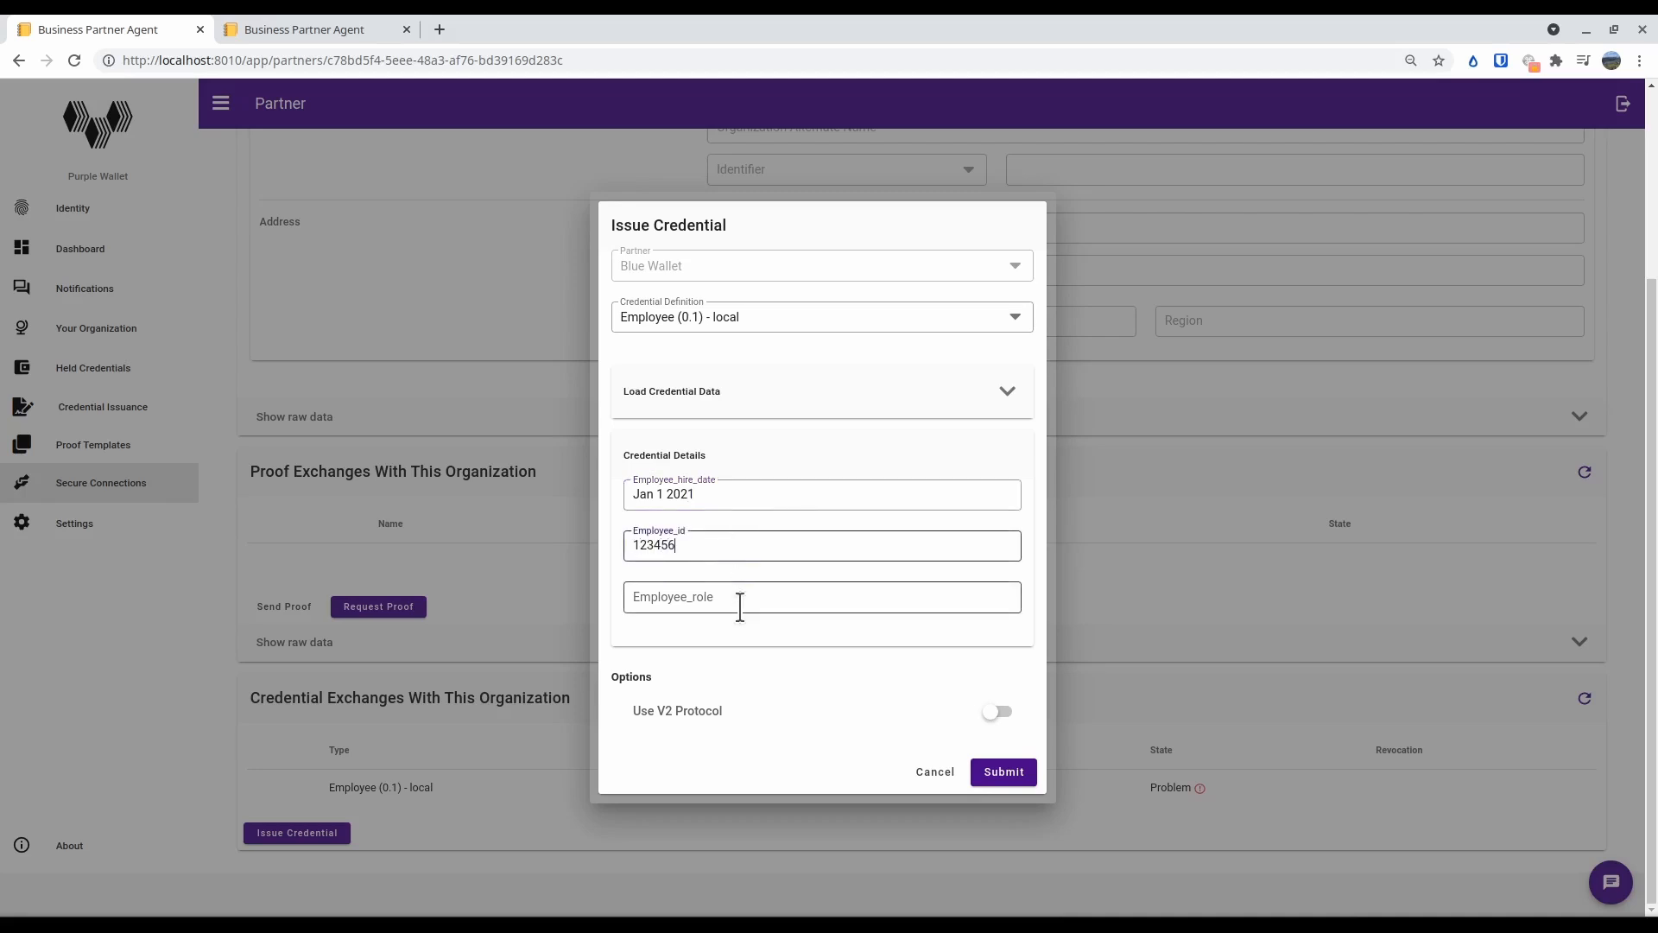
type("Admin")
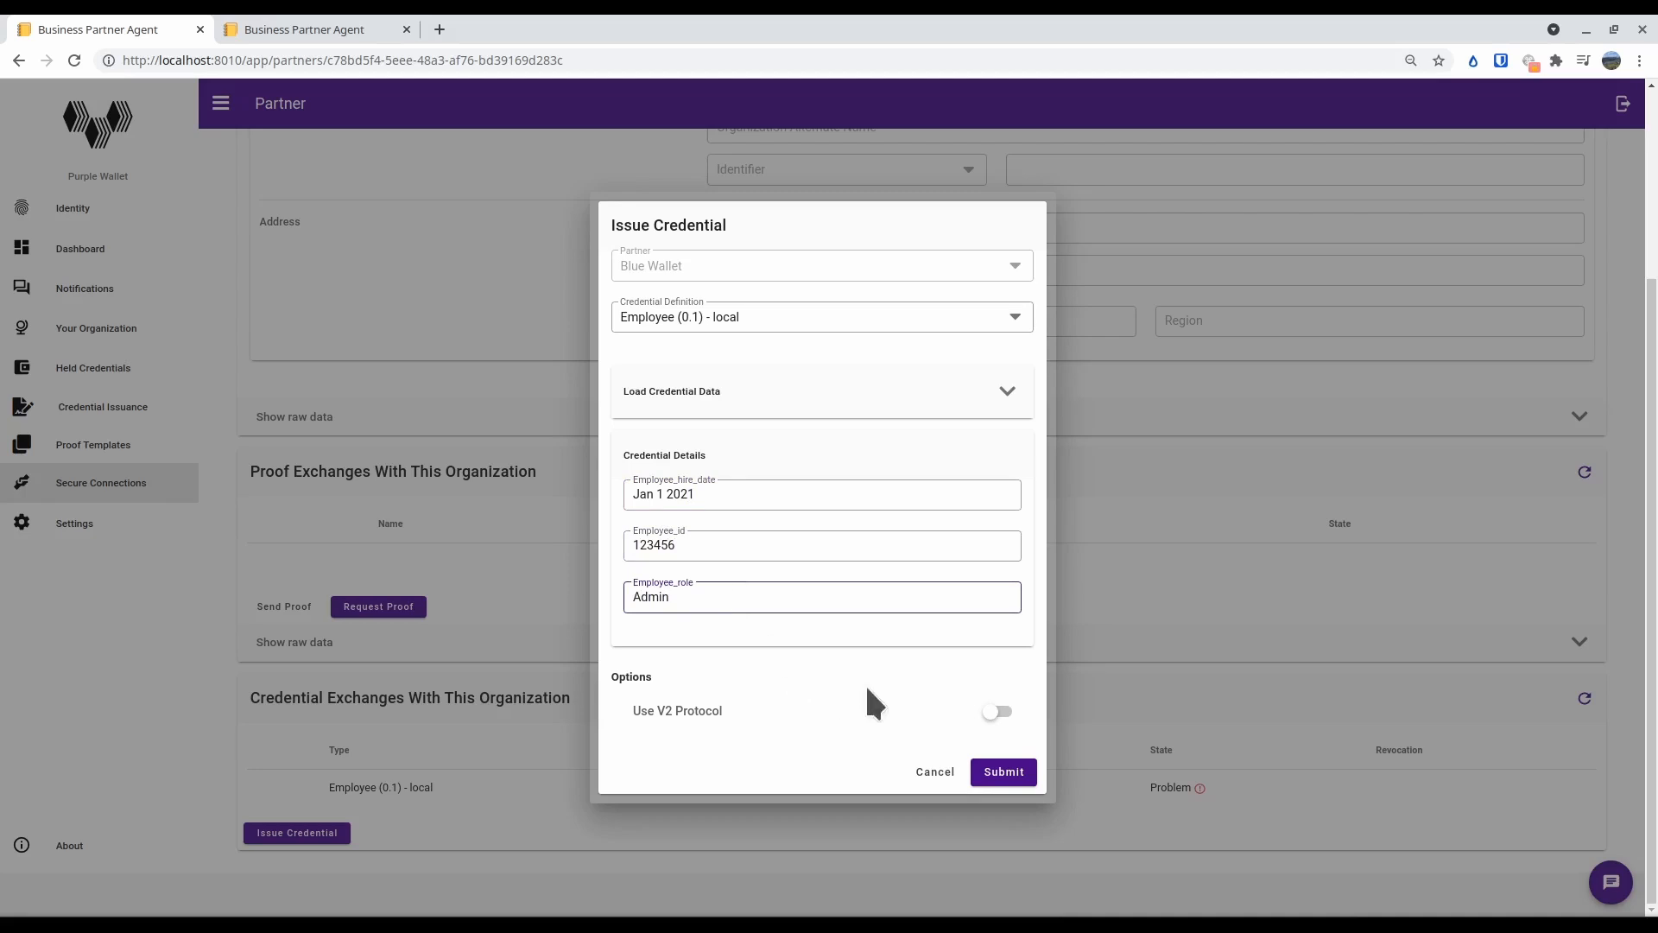
left_click(1022, 778)
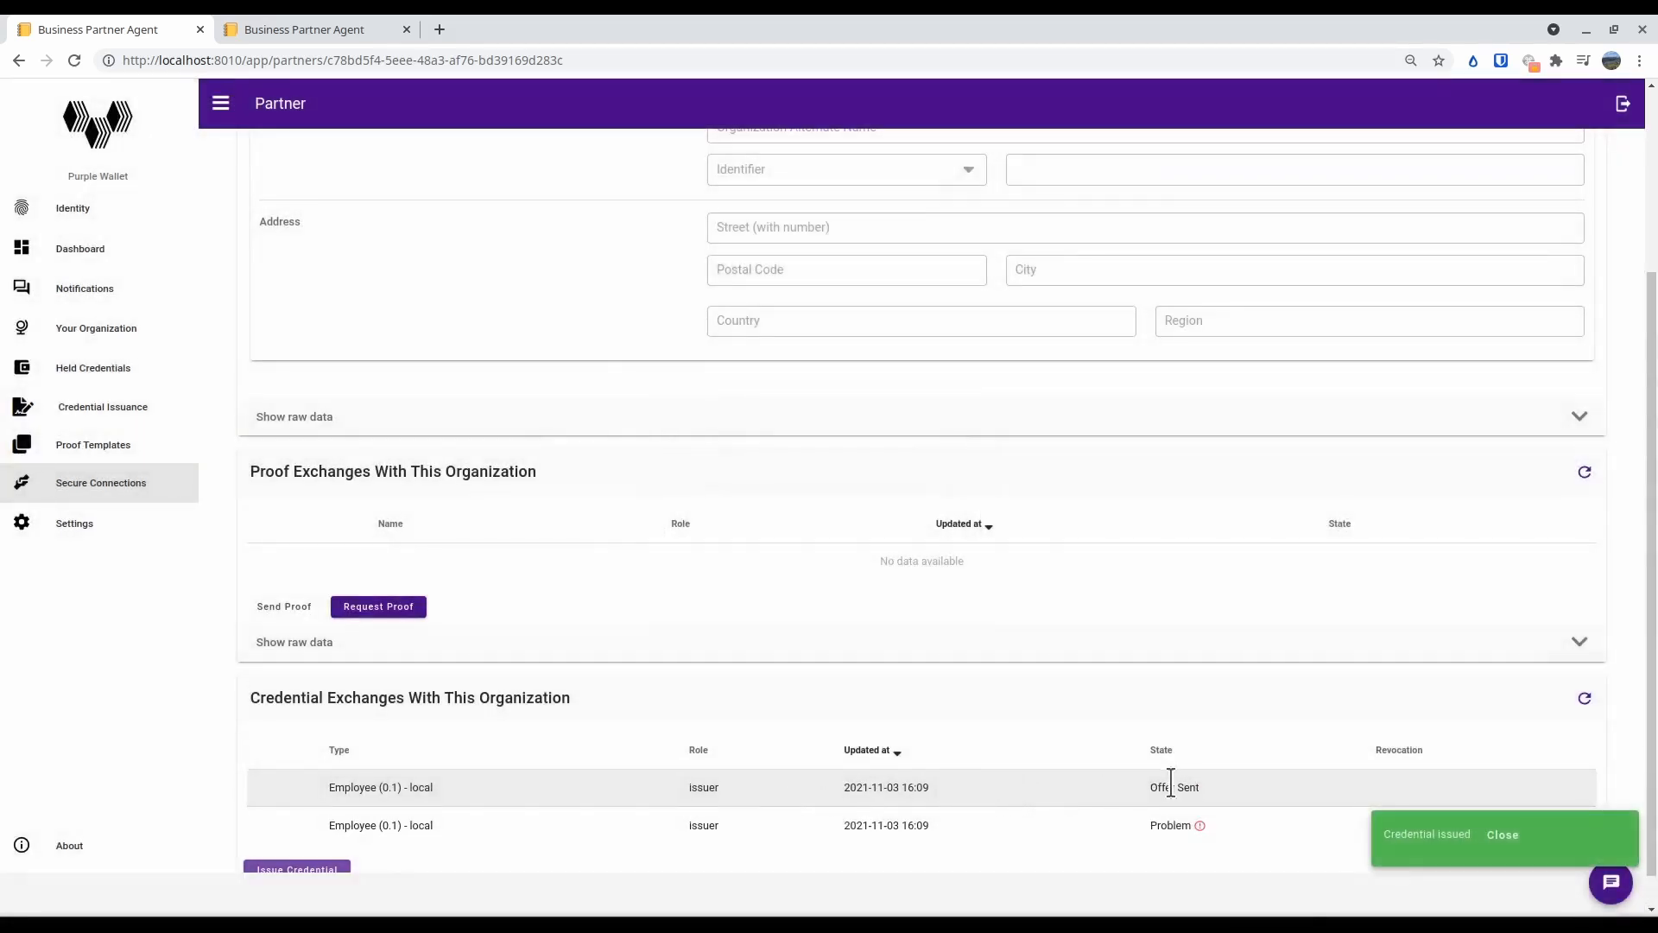
Switch to Blue Wallet, open Purple Wallet's new credential offer from the notifications, and accept it
left_click(275, 26)
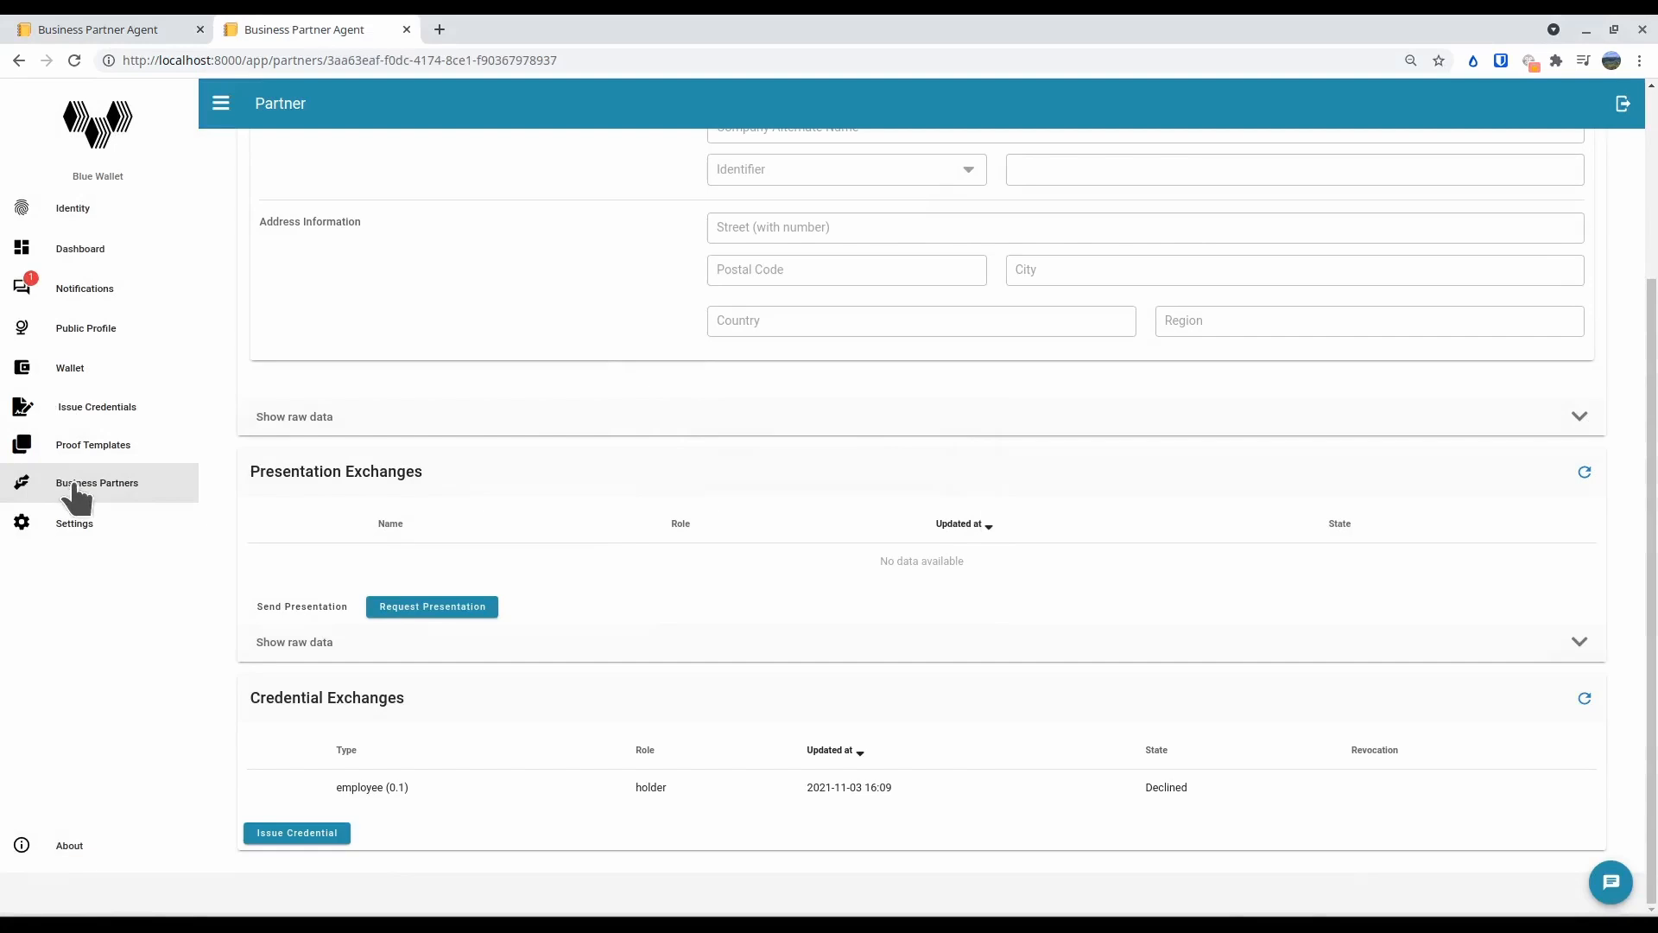
left_click(80, 298)
left_click(693, 311)
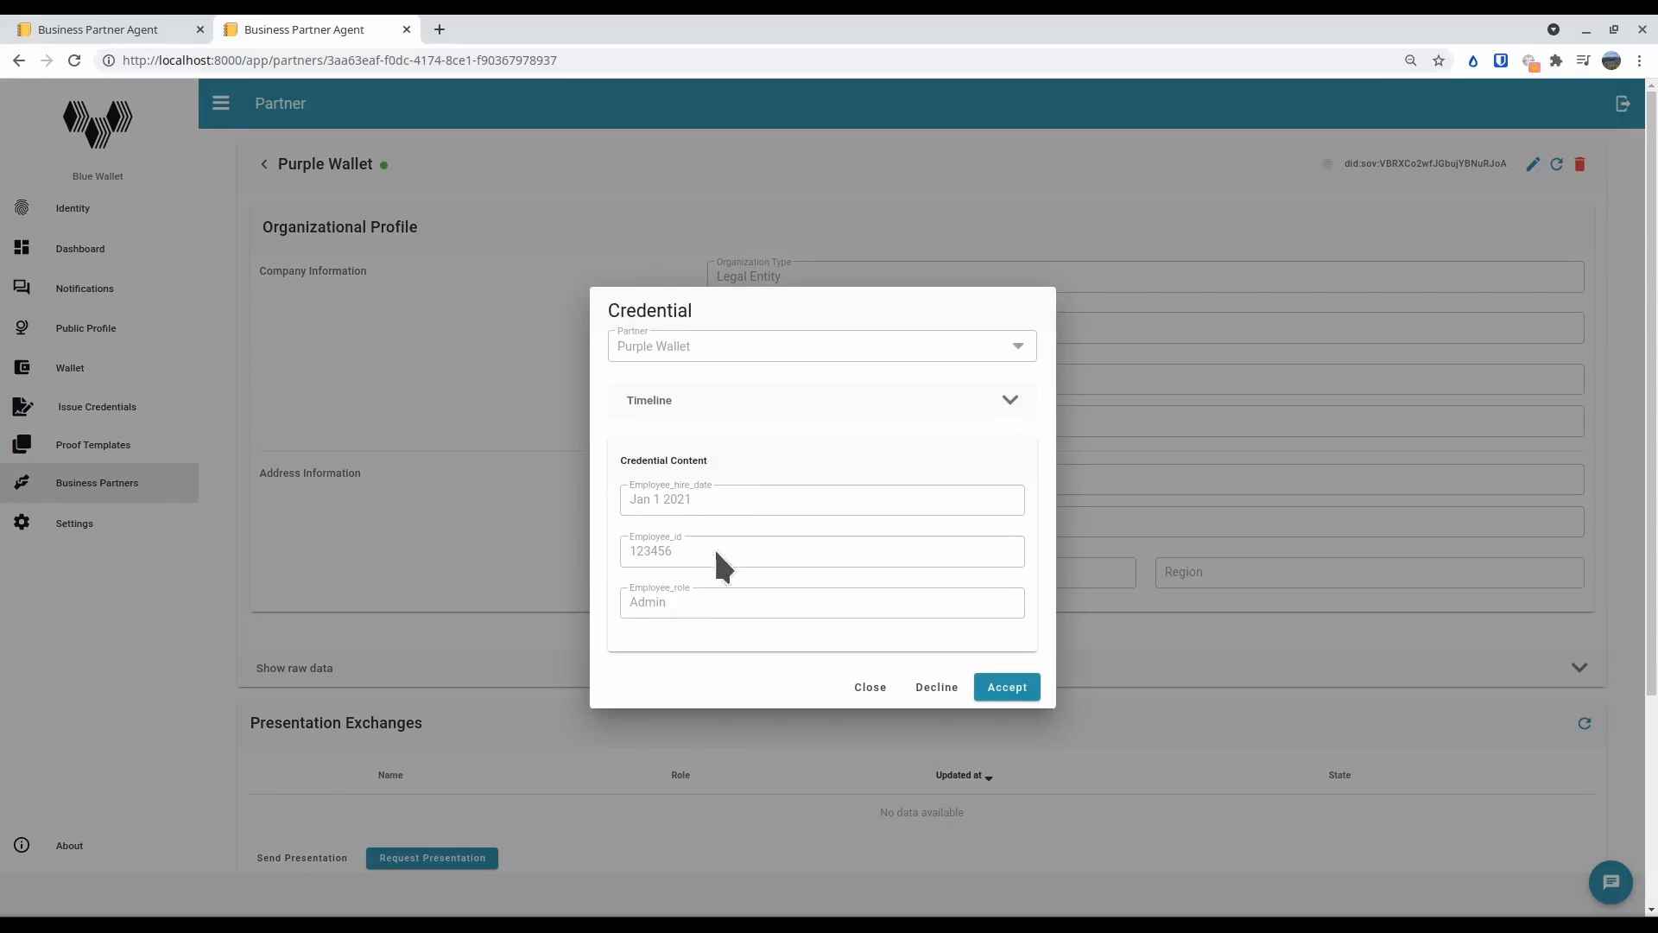
left_click(1017, 687)
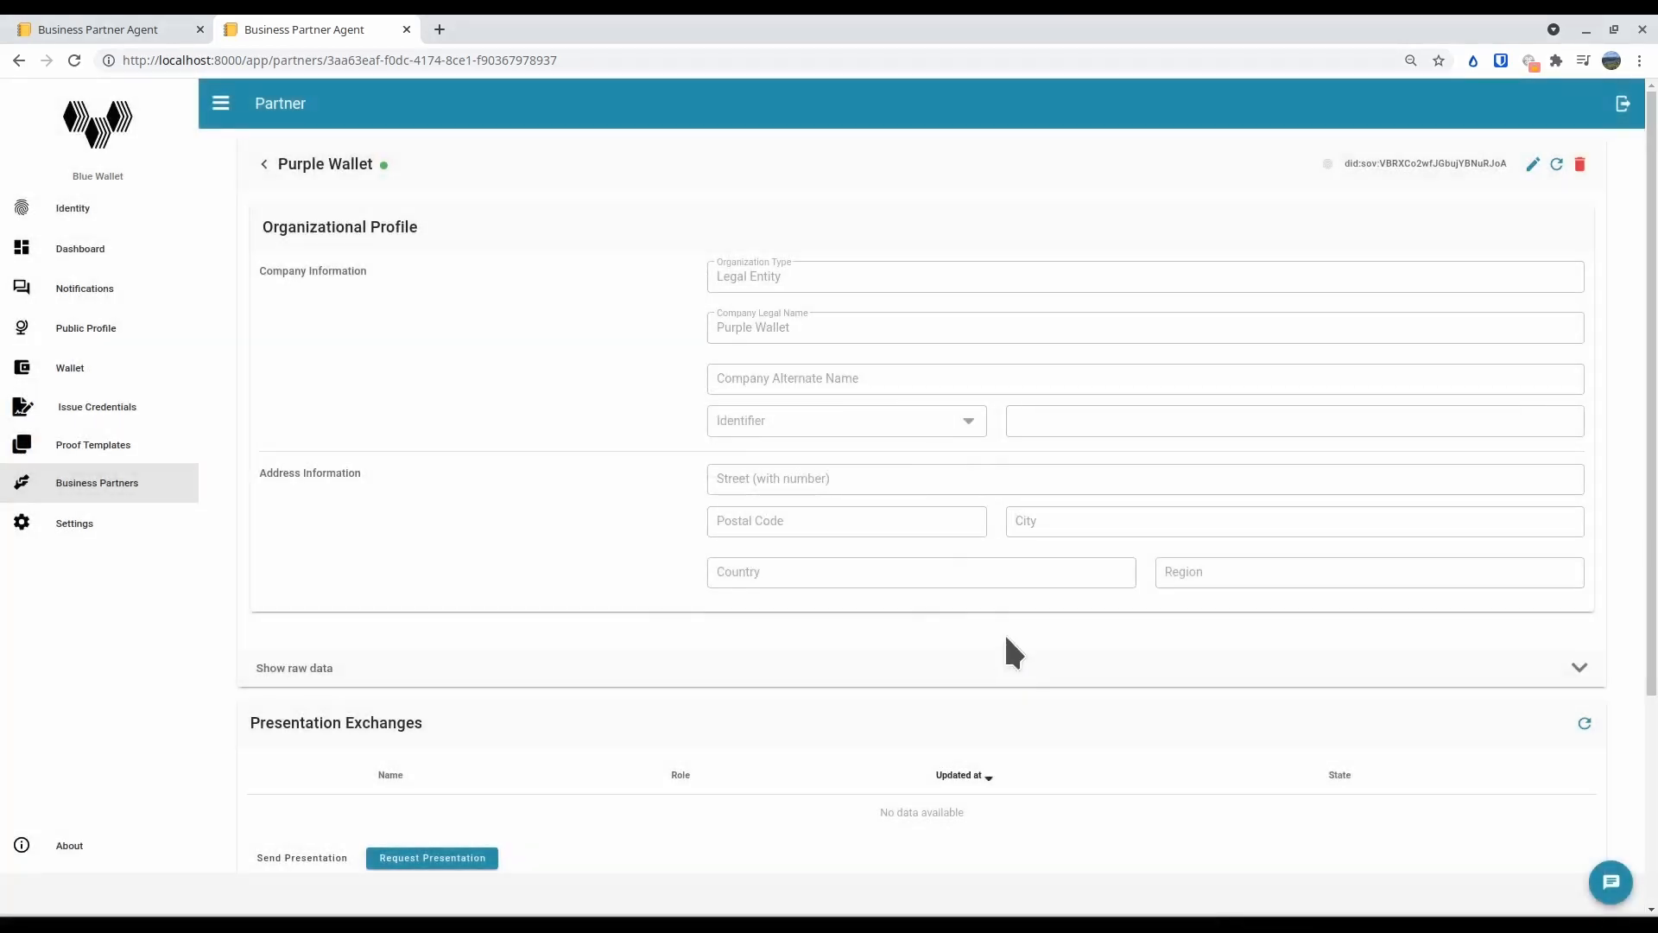
Refresh Blue Wallet's credential exchanges with Purple Wallet and open the newly received, unlabelled employee credential in the wallet
scroll(1009, 646, "down", 3)
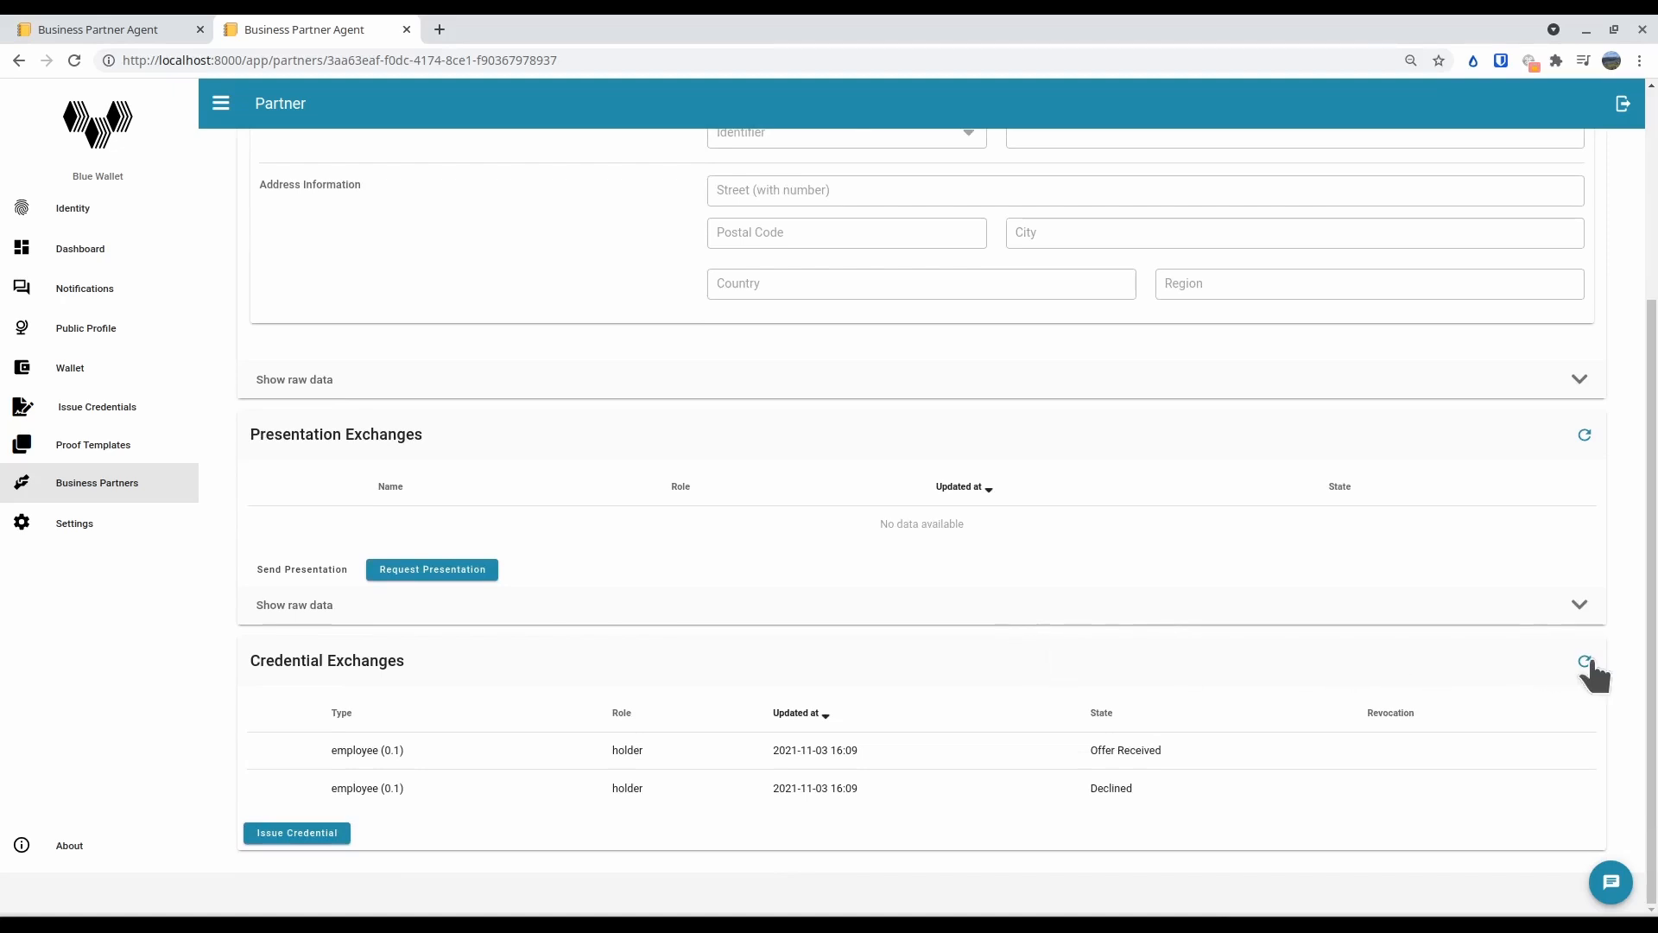
left_click(1586, 662)
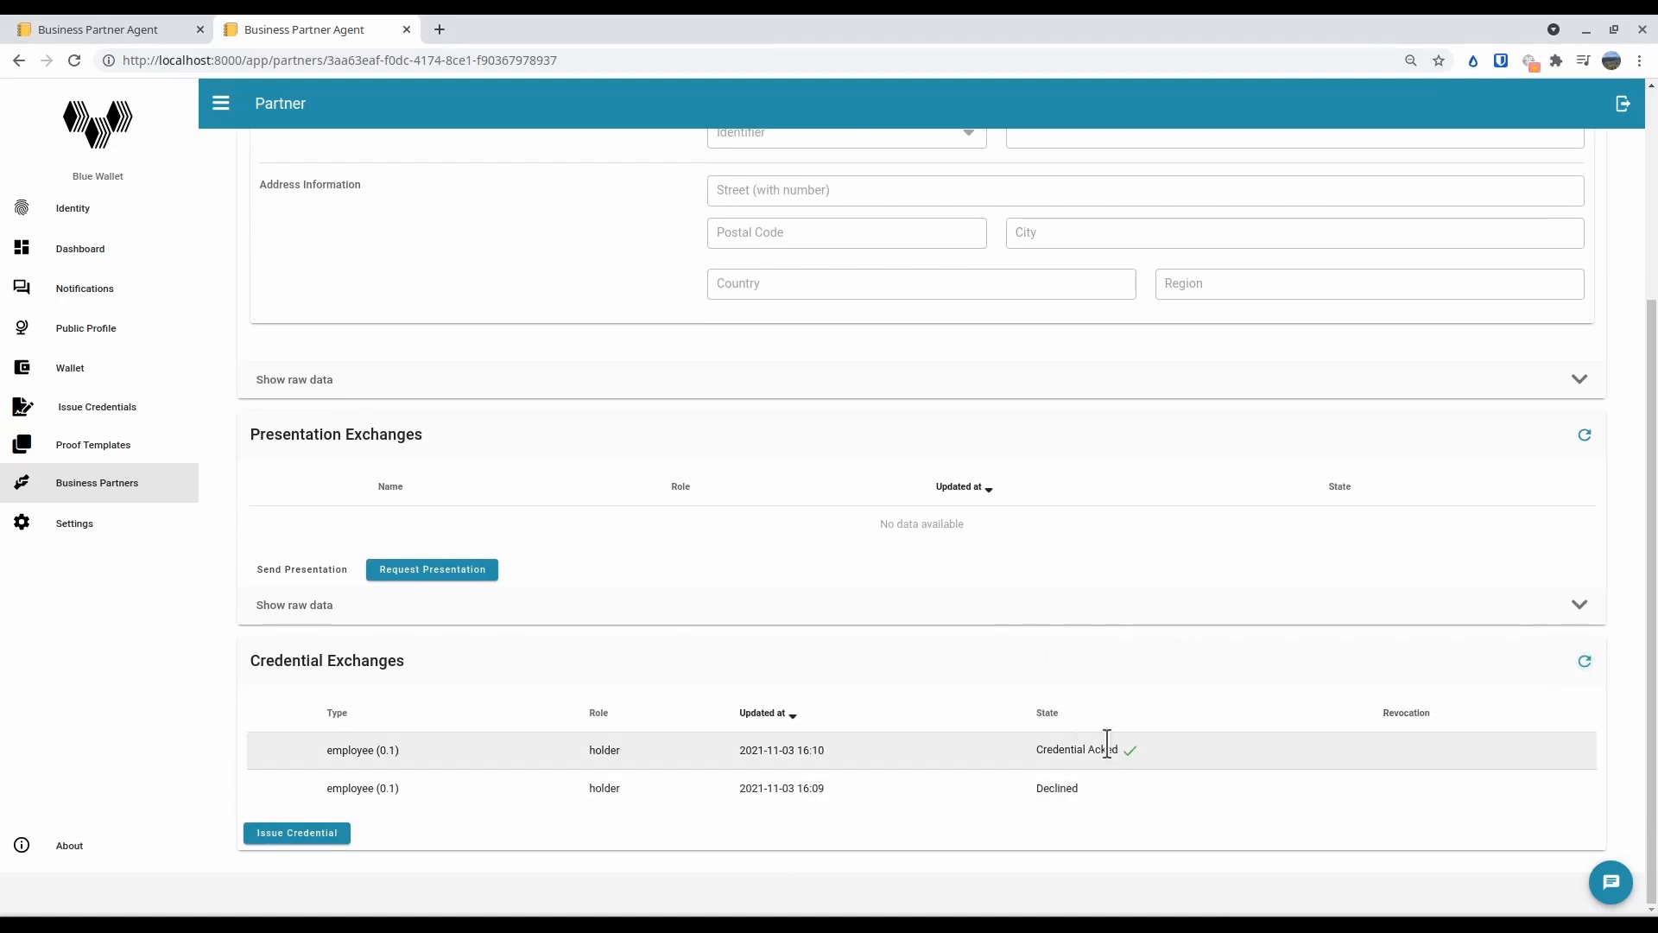
left_click(69, 370)
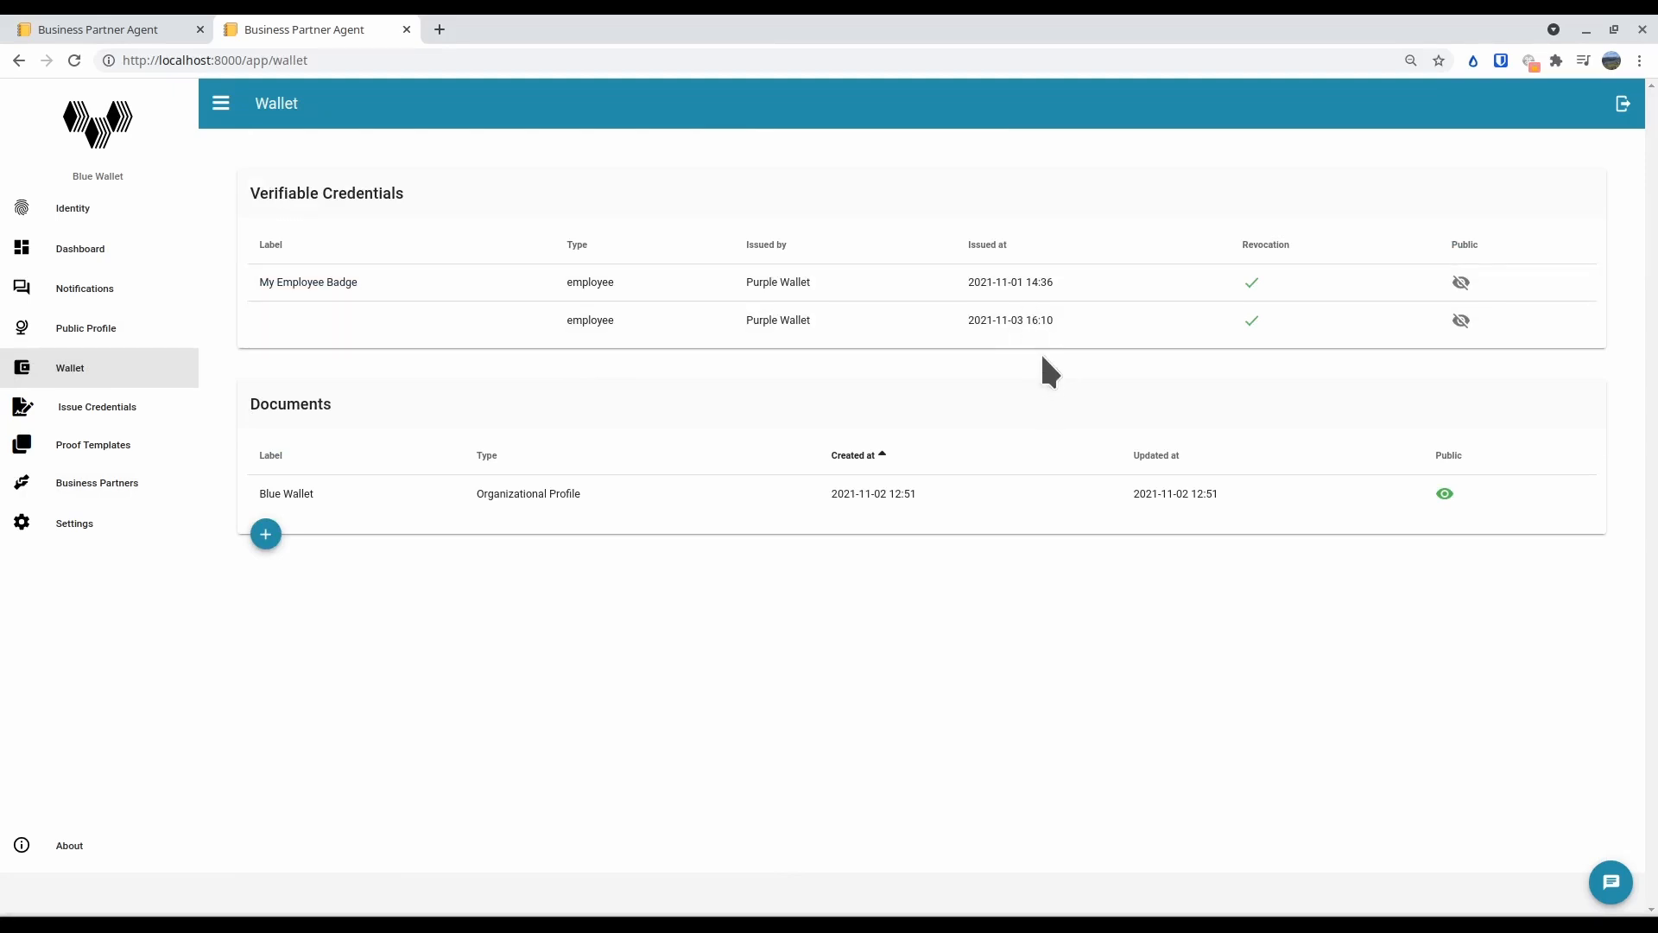
left_click(894, 332)
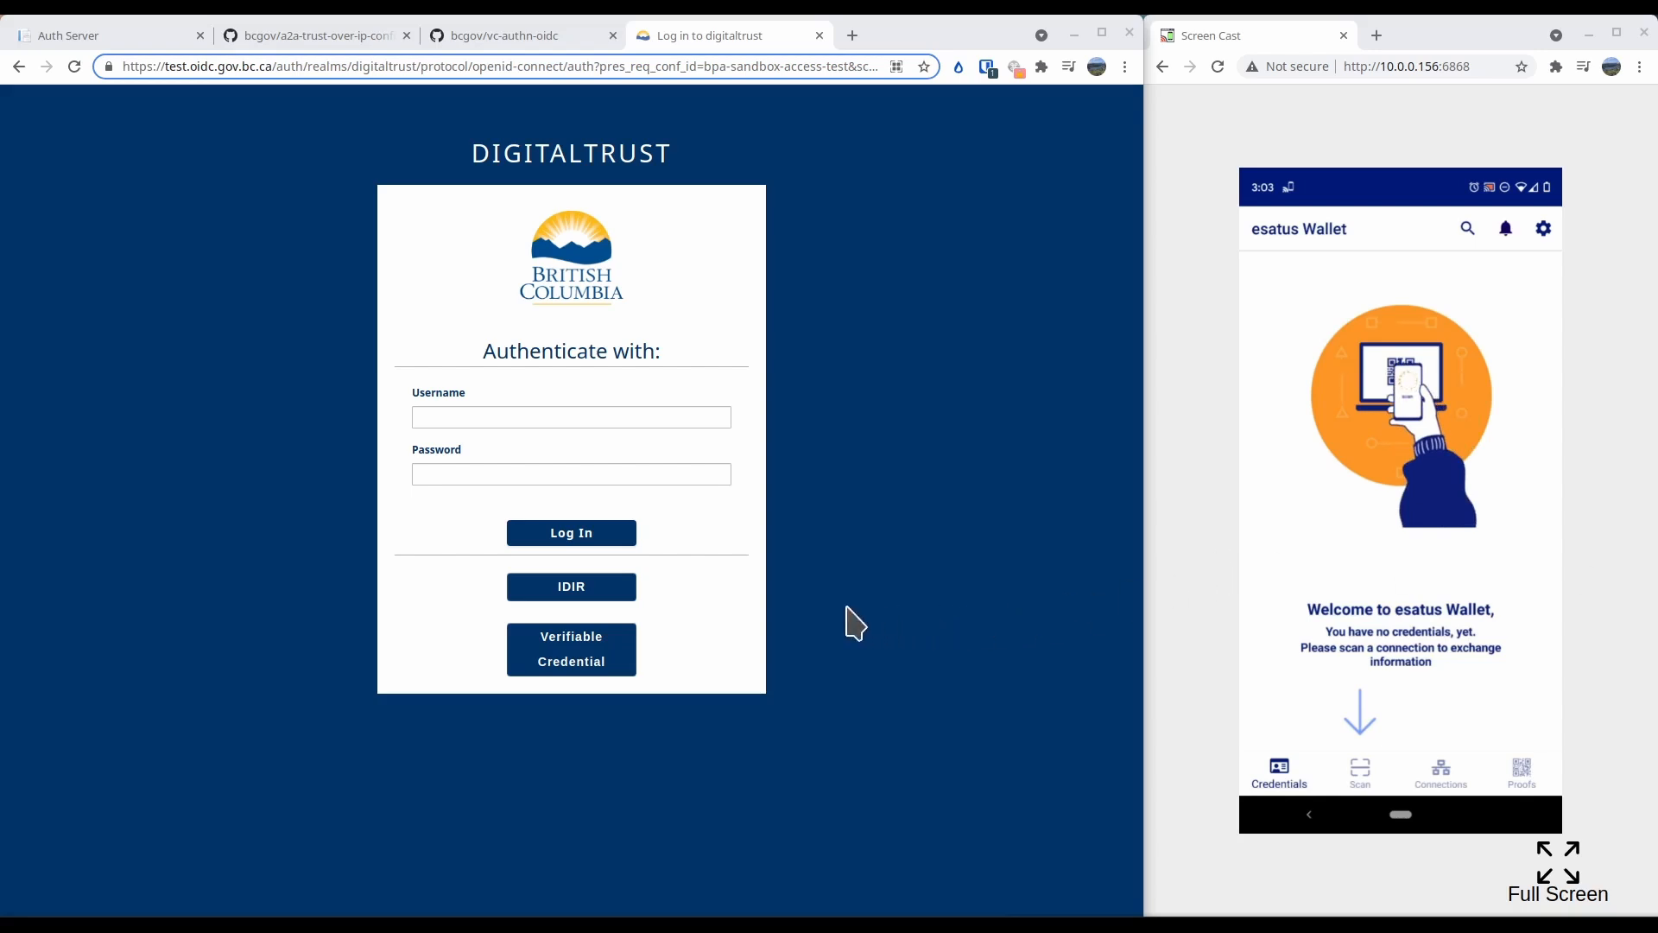
Try authenticating to DigitalTrust with a verifiable credential, and return to the login options
left_click(608, 639)
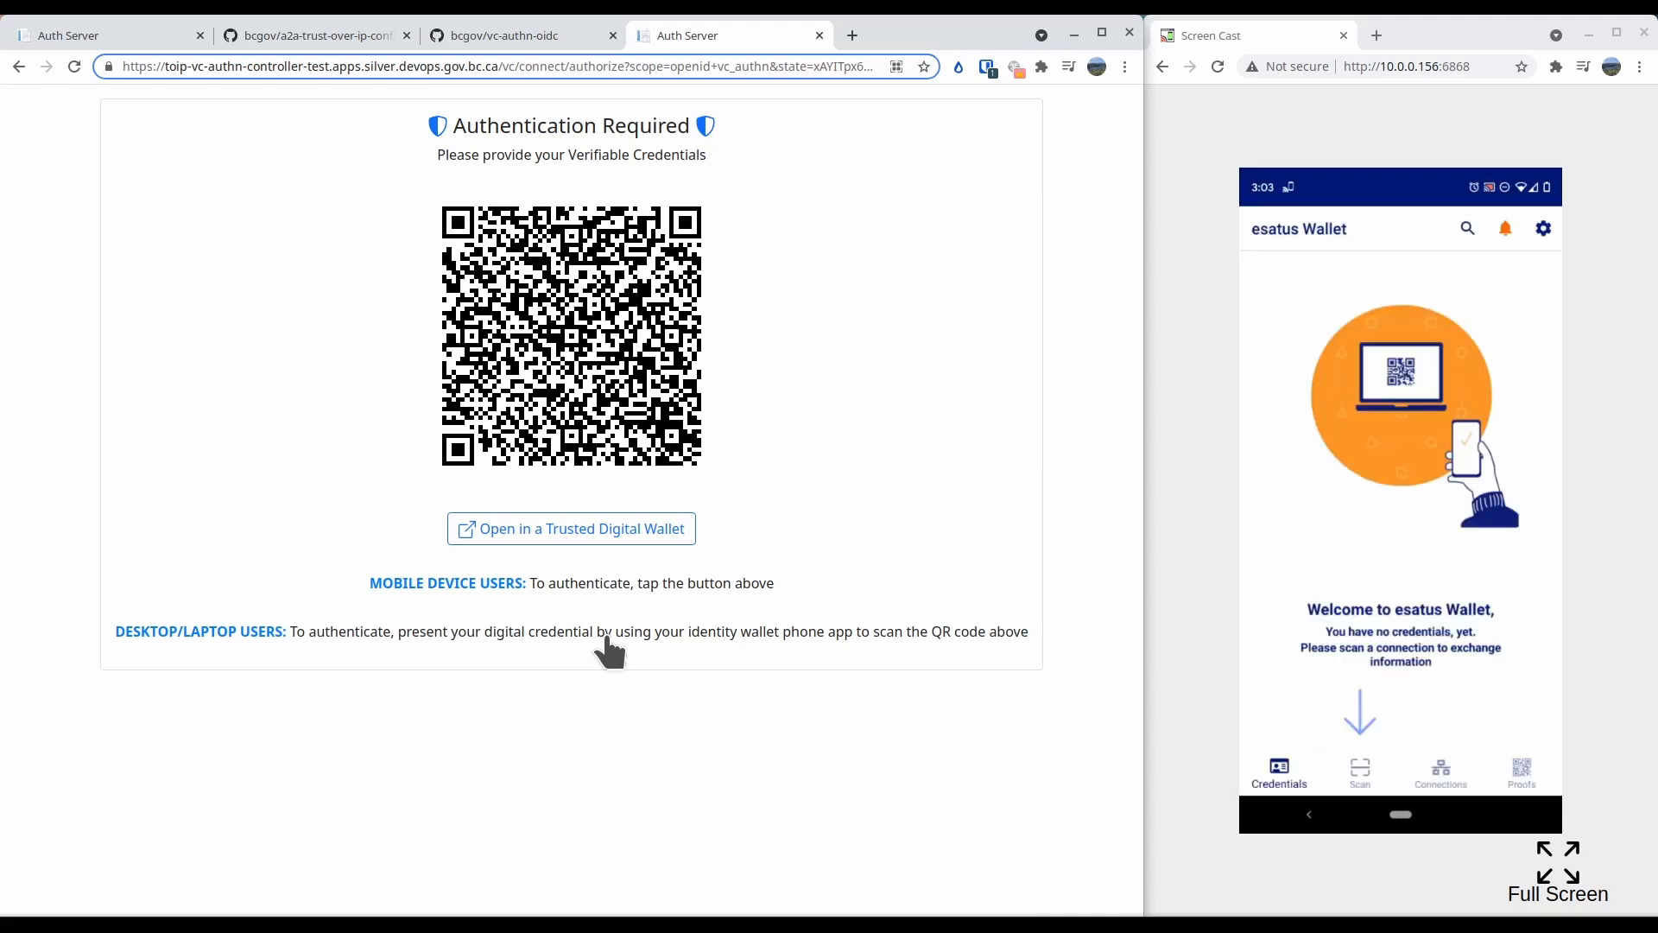
left_click(17, 68)
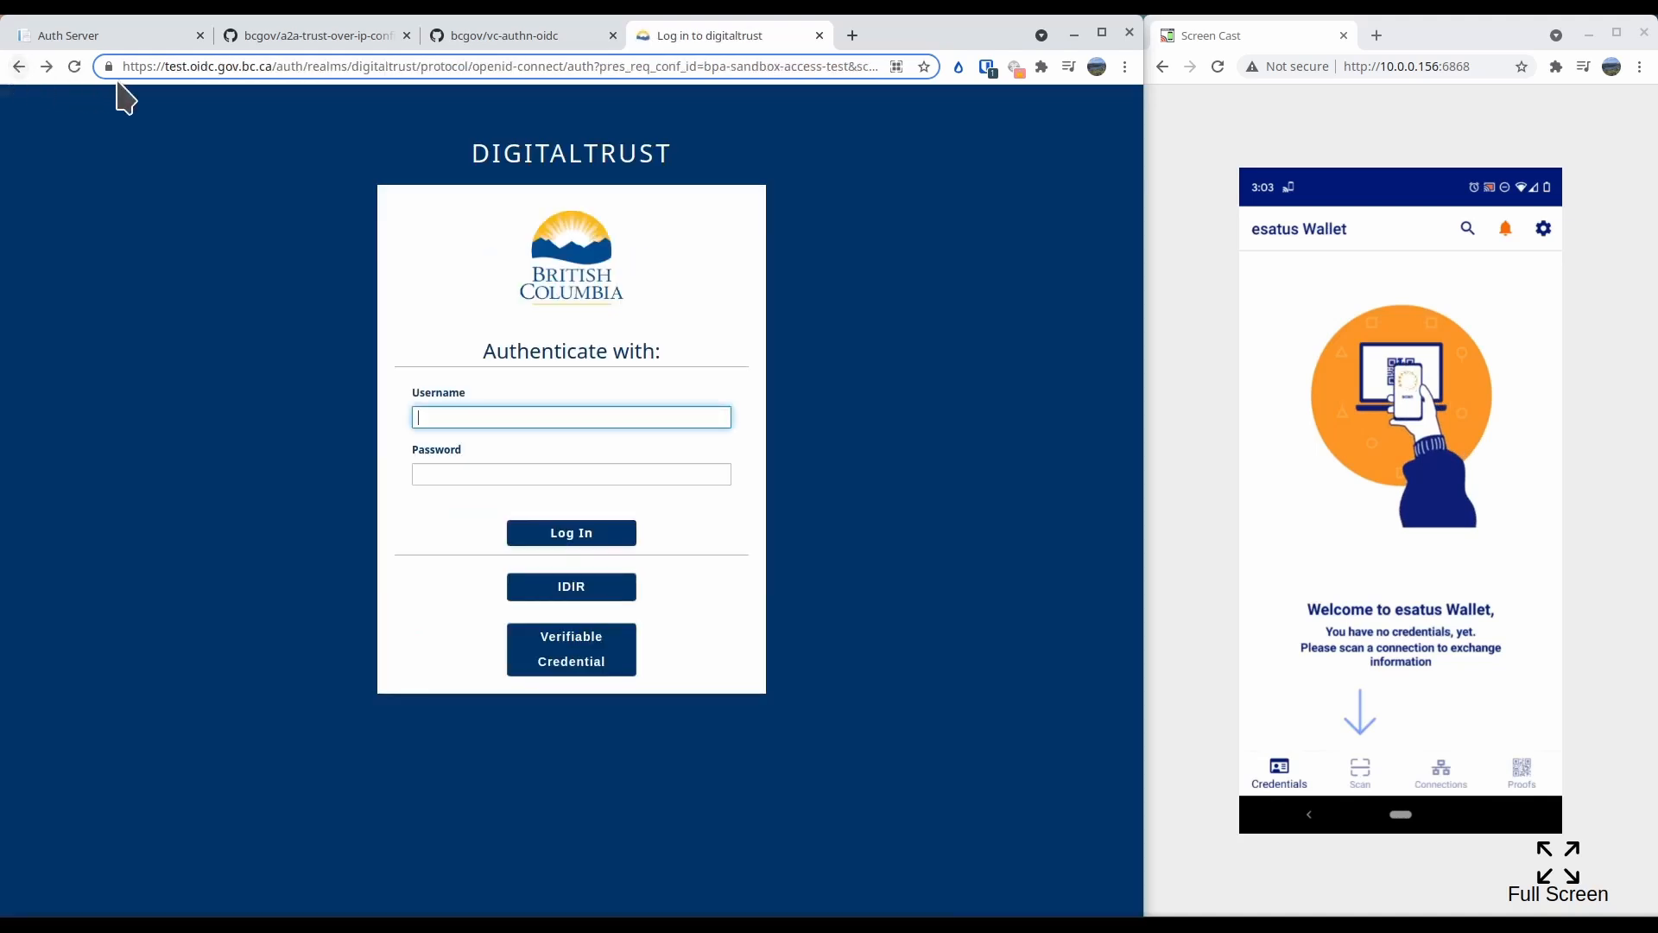
Authenticate with IDIR instead, re-entering the account password to log in to the sandbox-governance agent
left_click(580, 585)
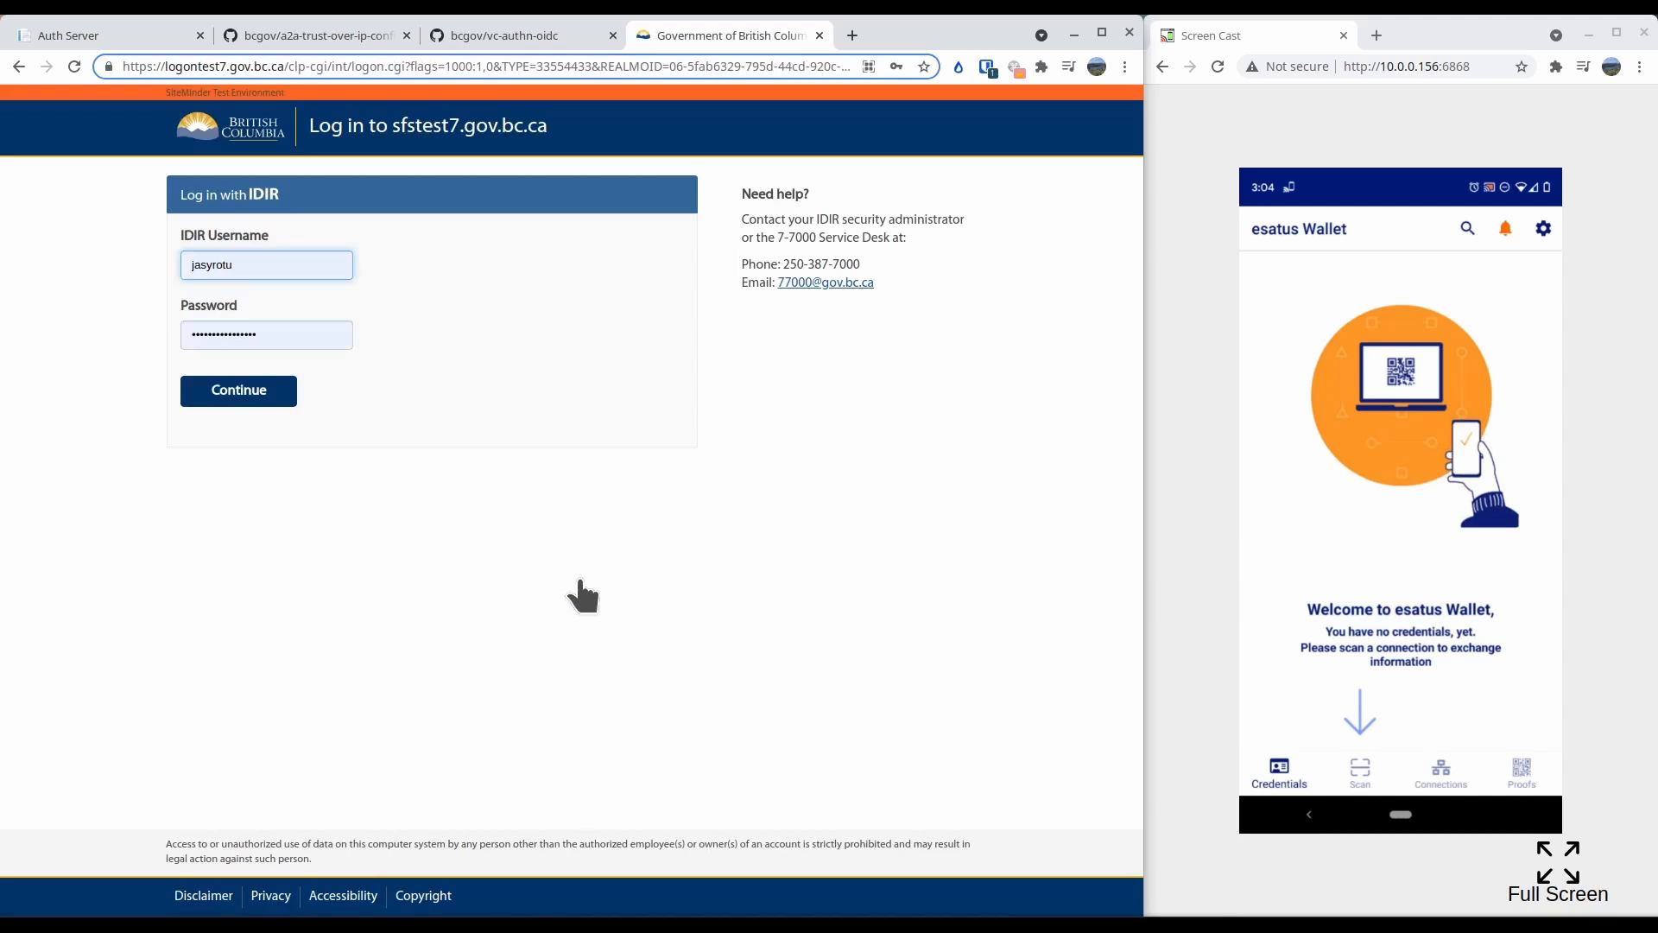
left_click(263, 398)
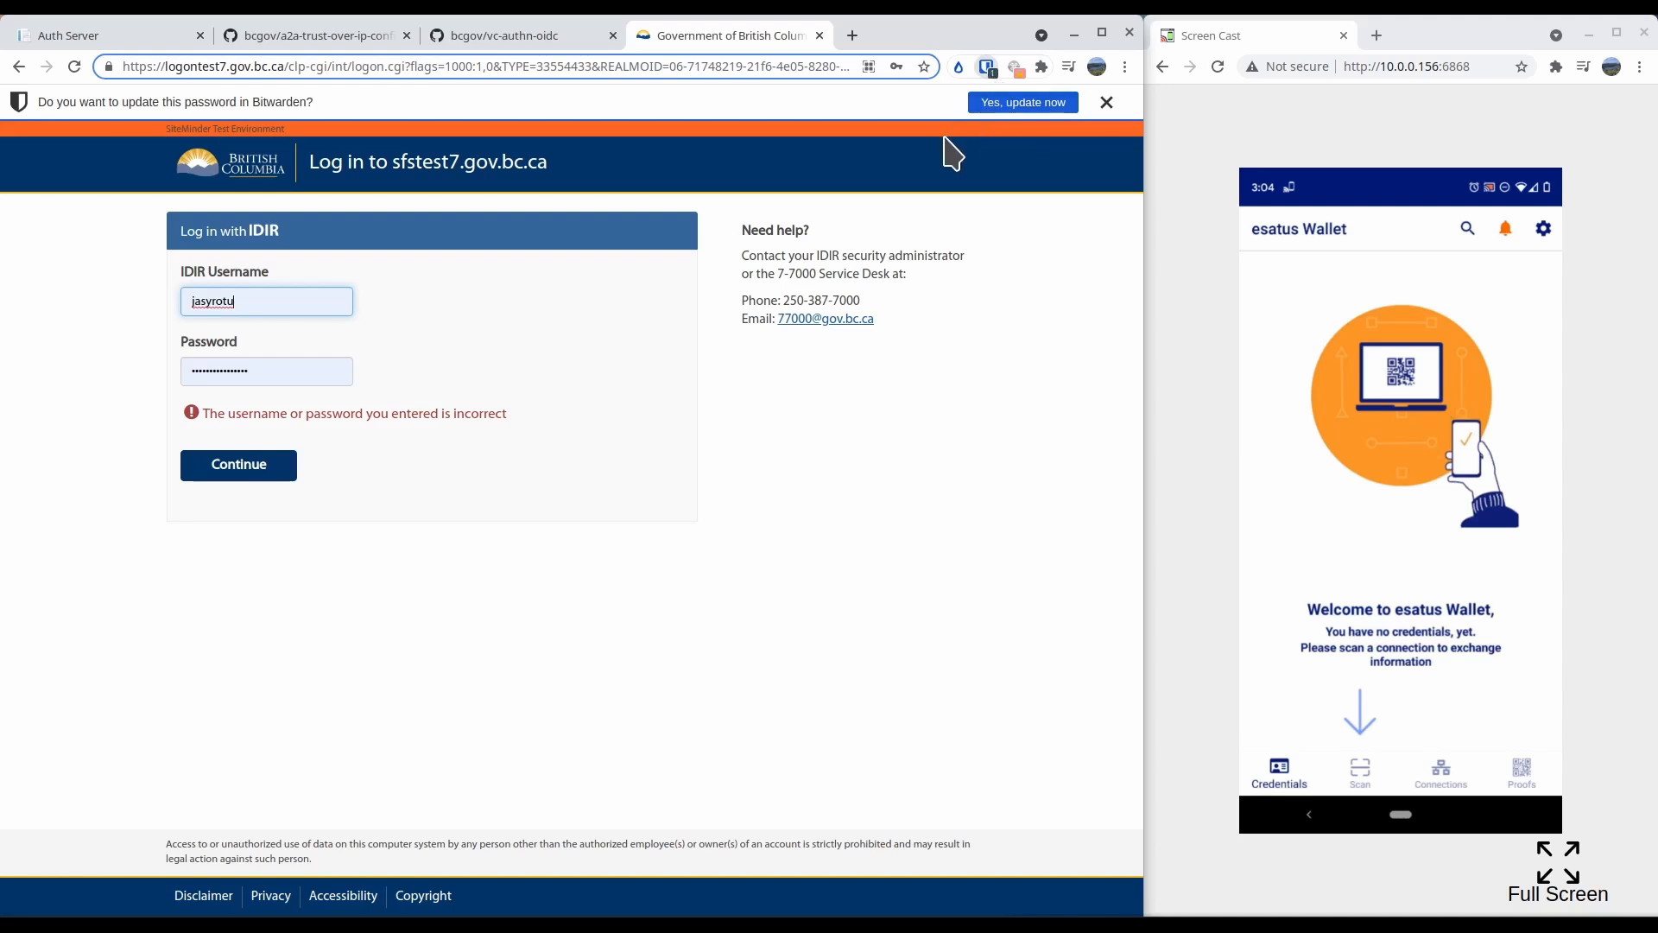
left_click(812, 178)
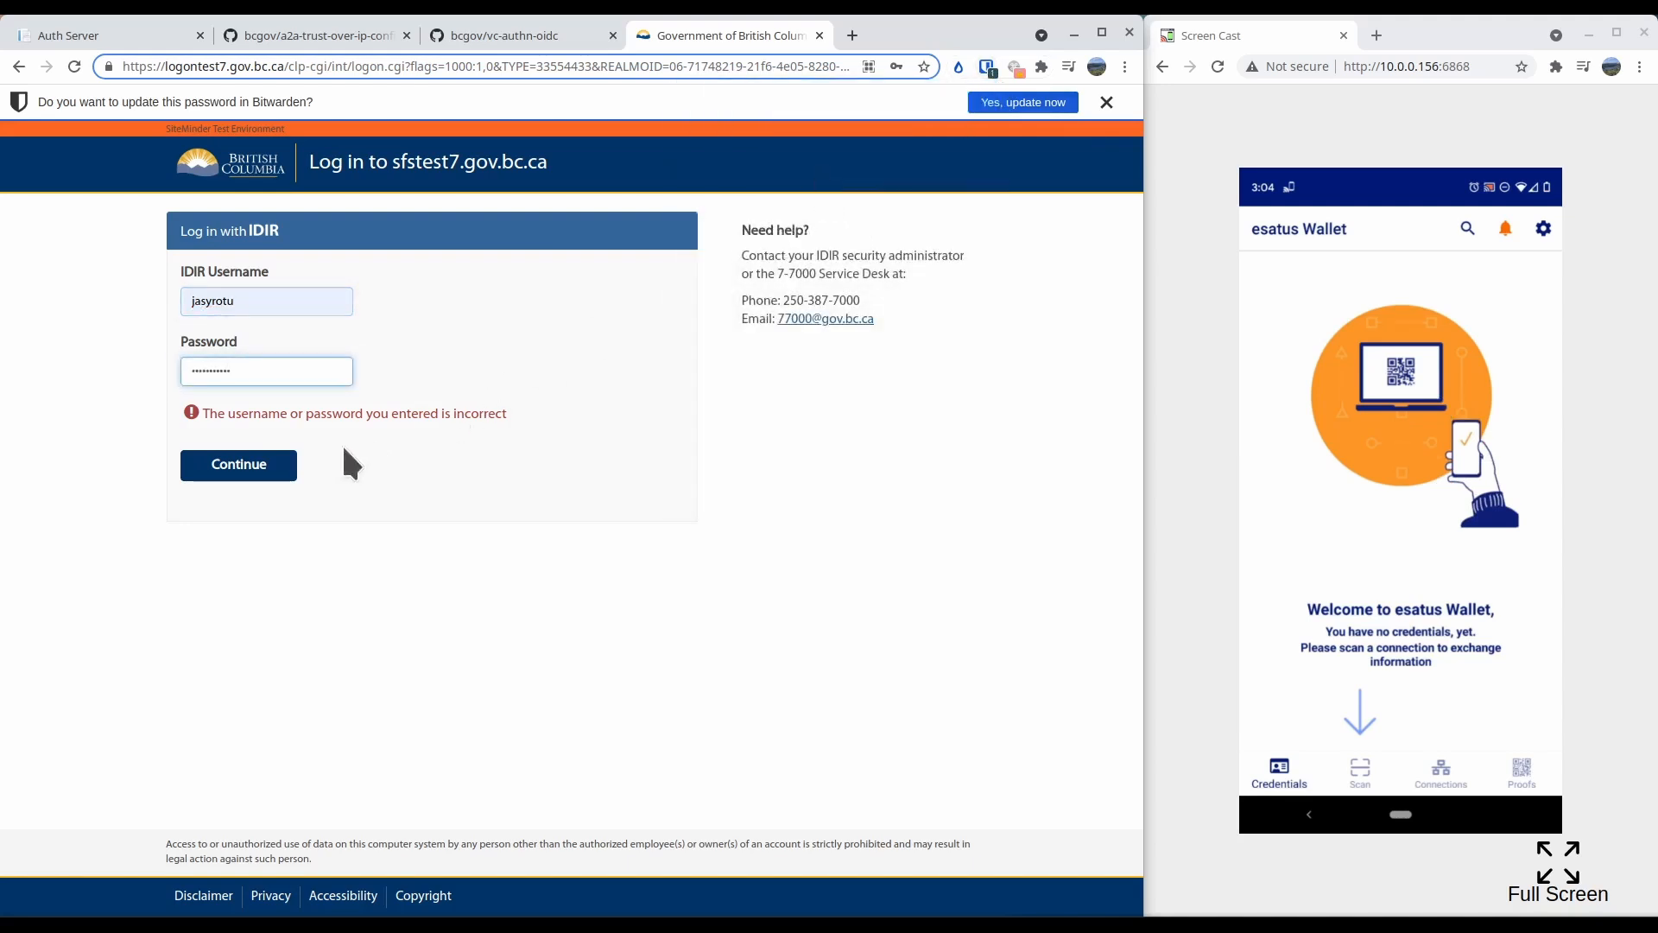
left_click(287, 469)
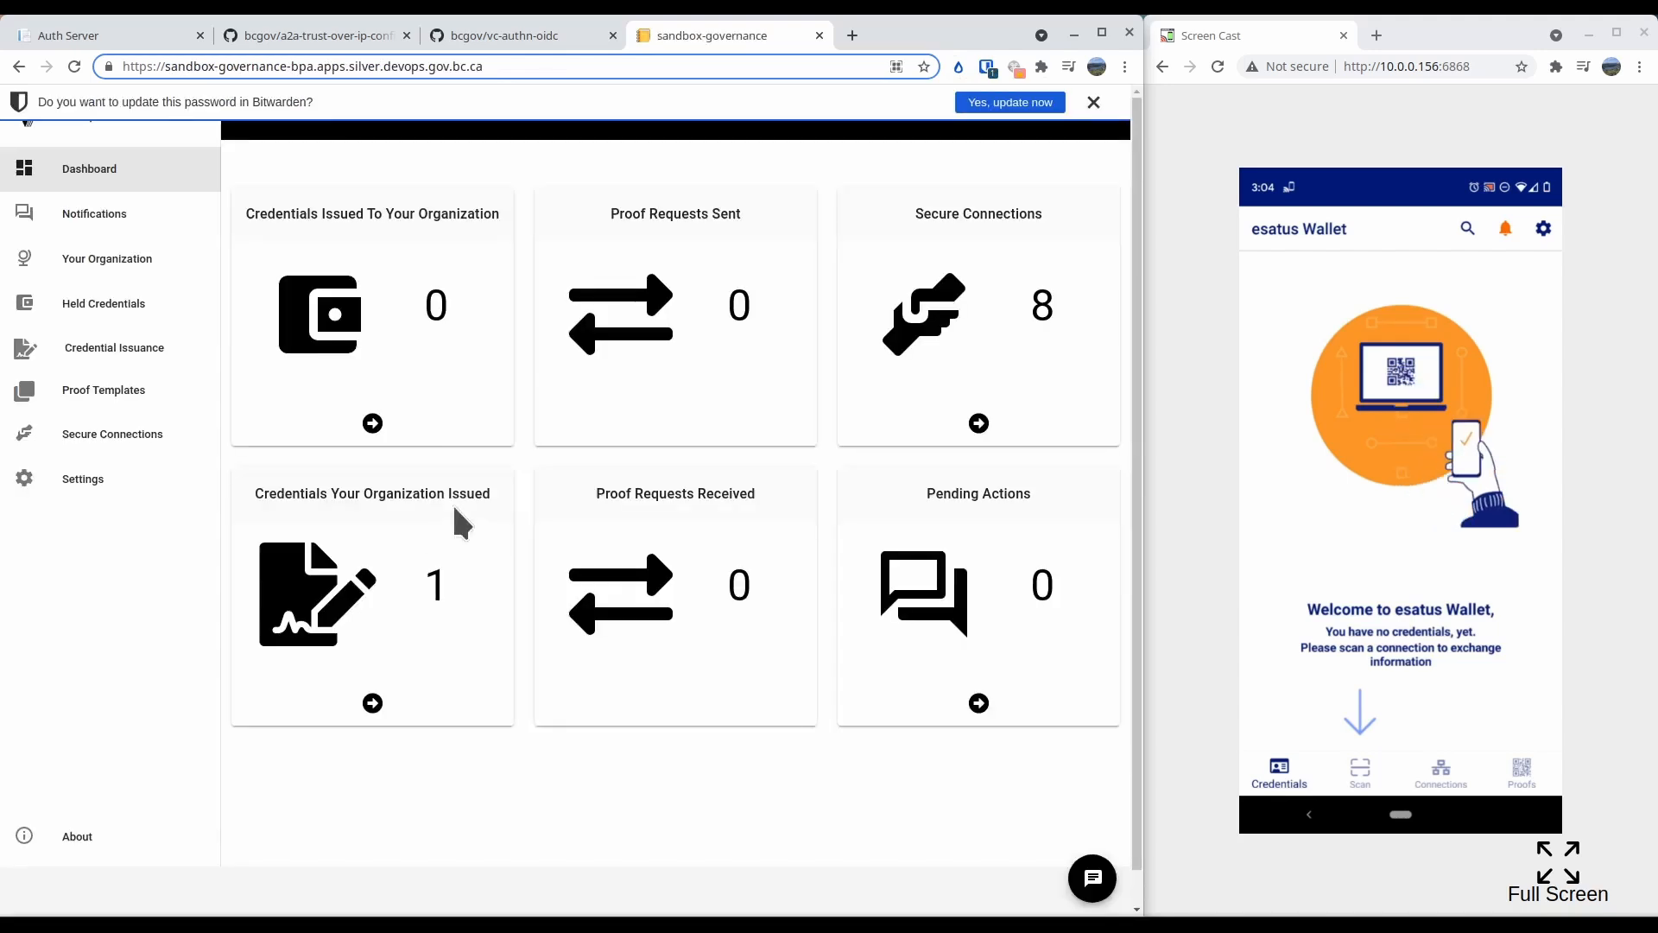
Create a QR code invitation for a new secure connection named "TEST WALLET"
left_click(104, 438)
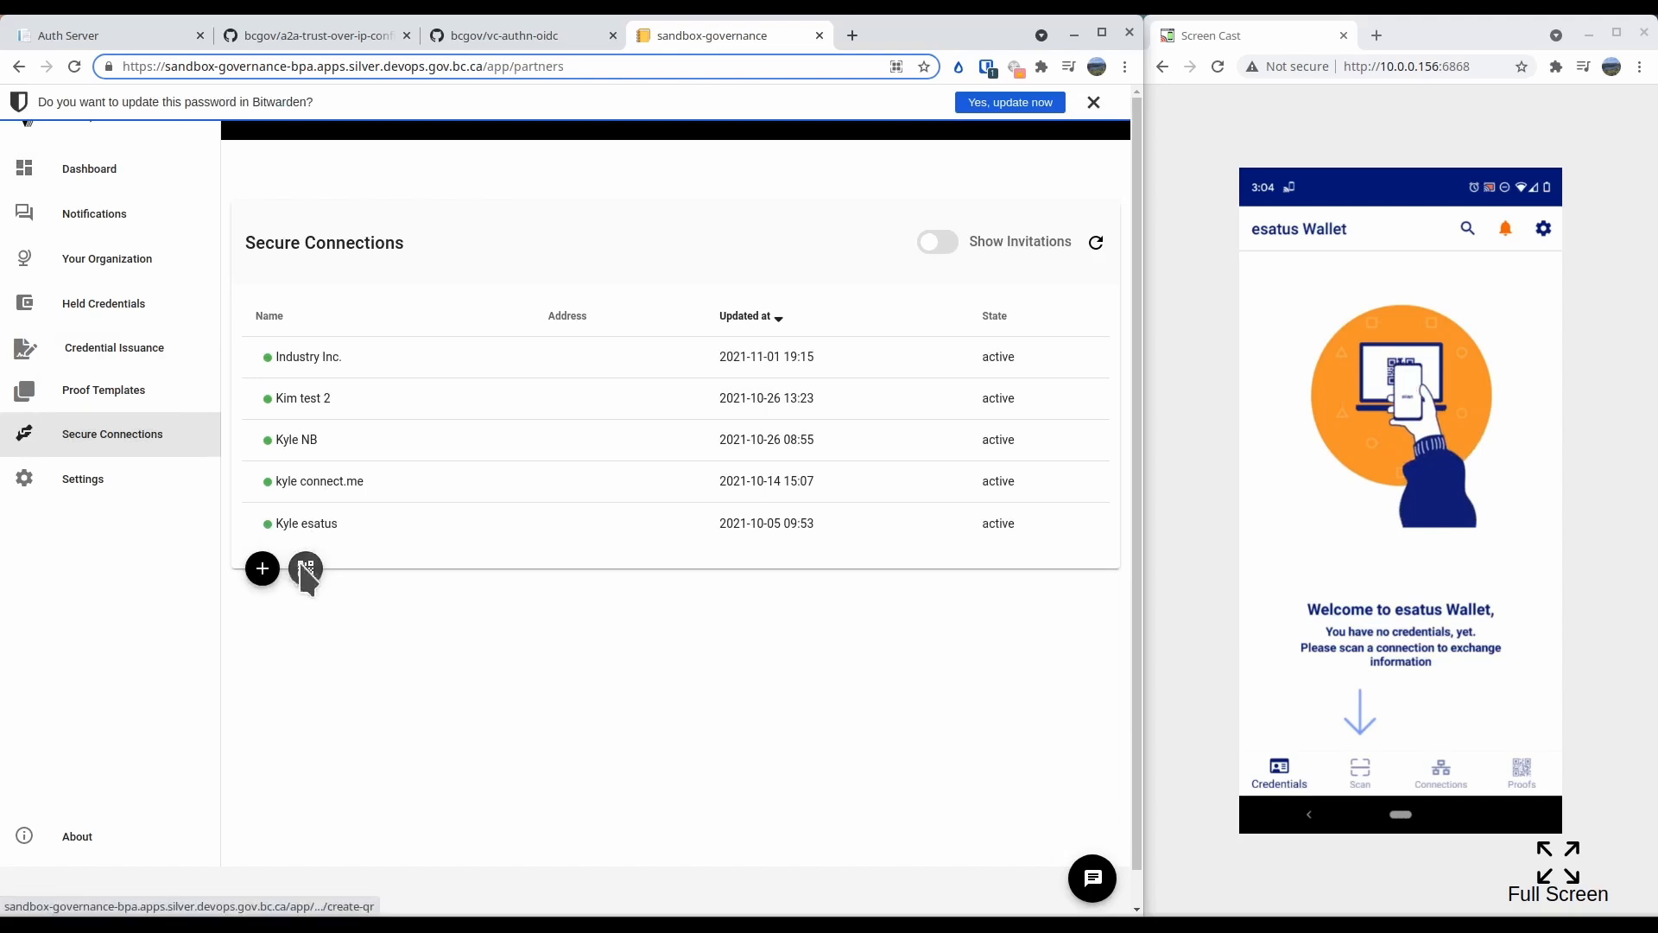
left_click(306, 572)
left_click(652, 264)
type("TE")
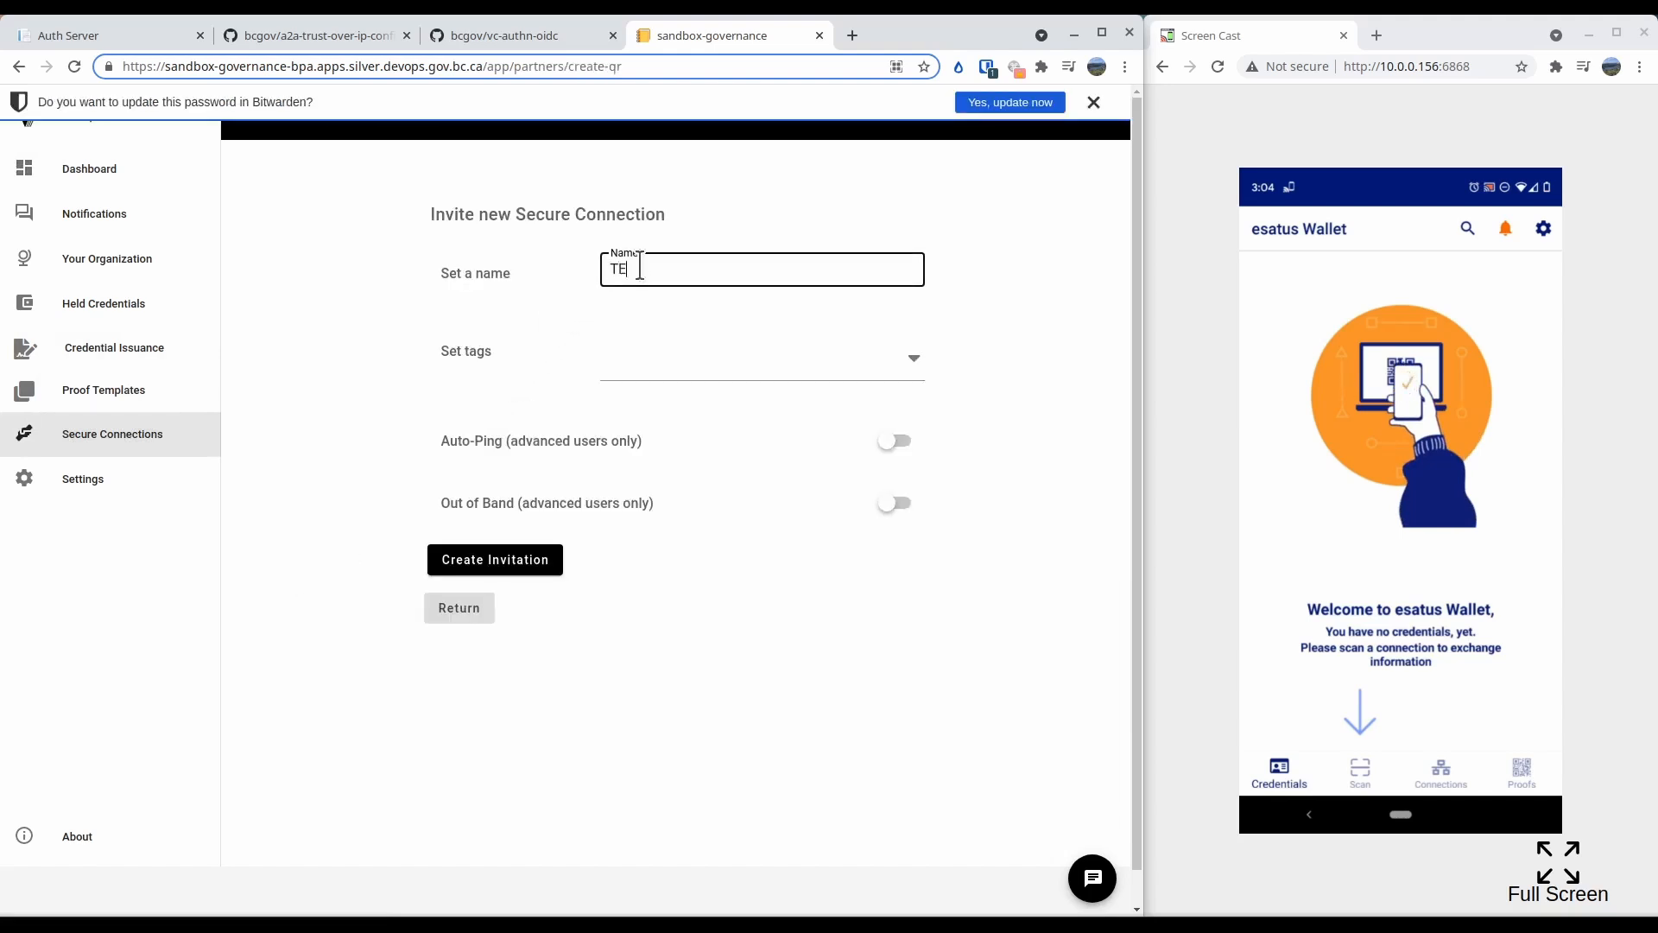
type("ST WALLET")
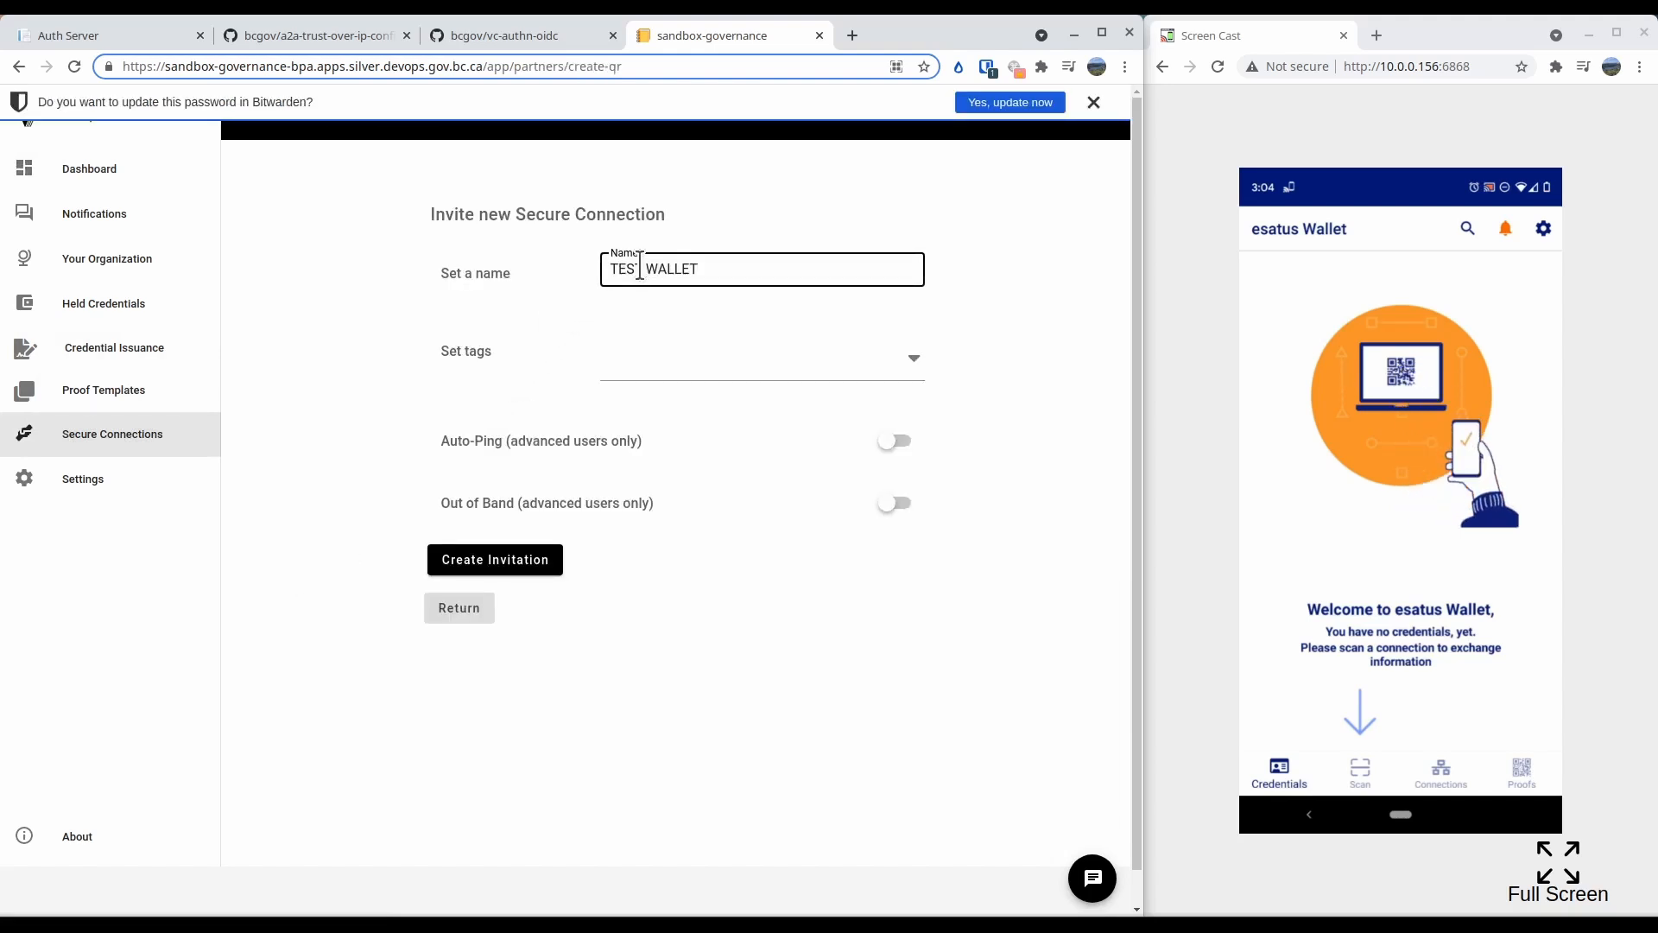
left_click(501, 559)
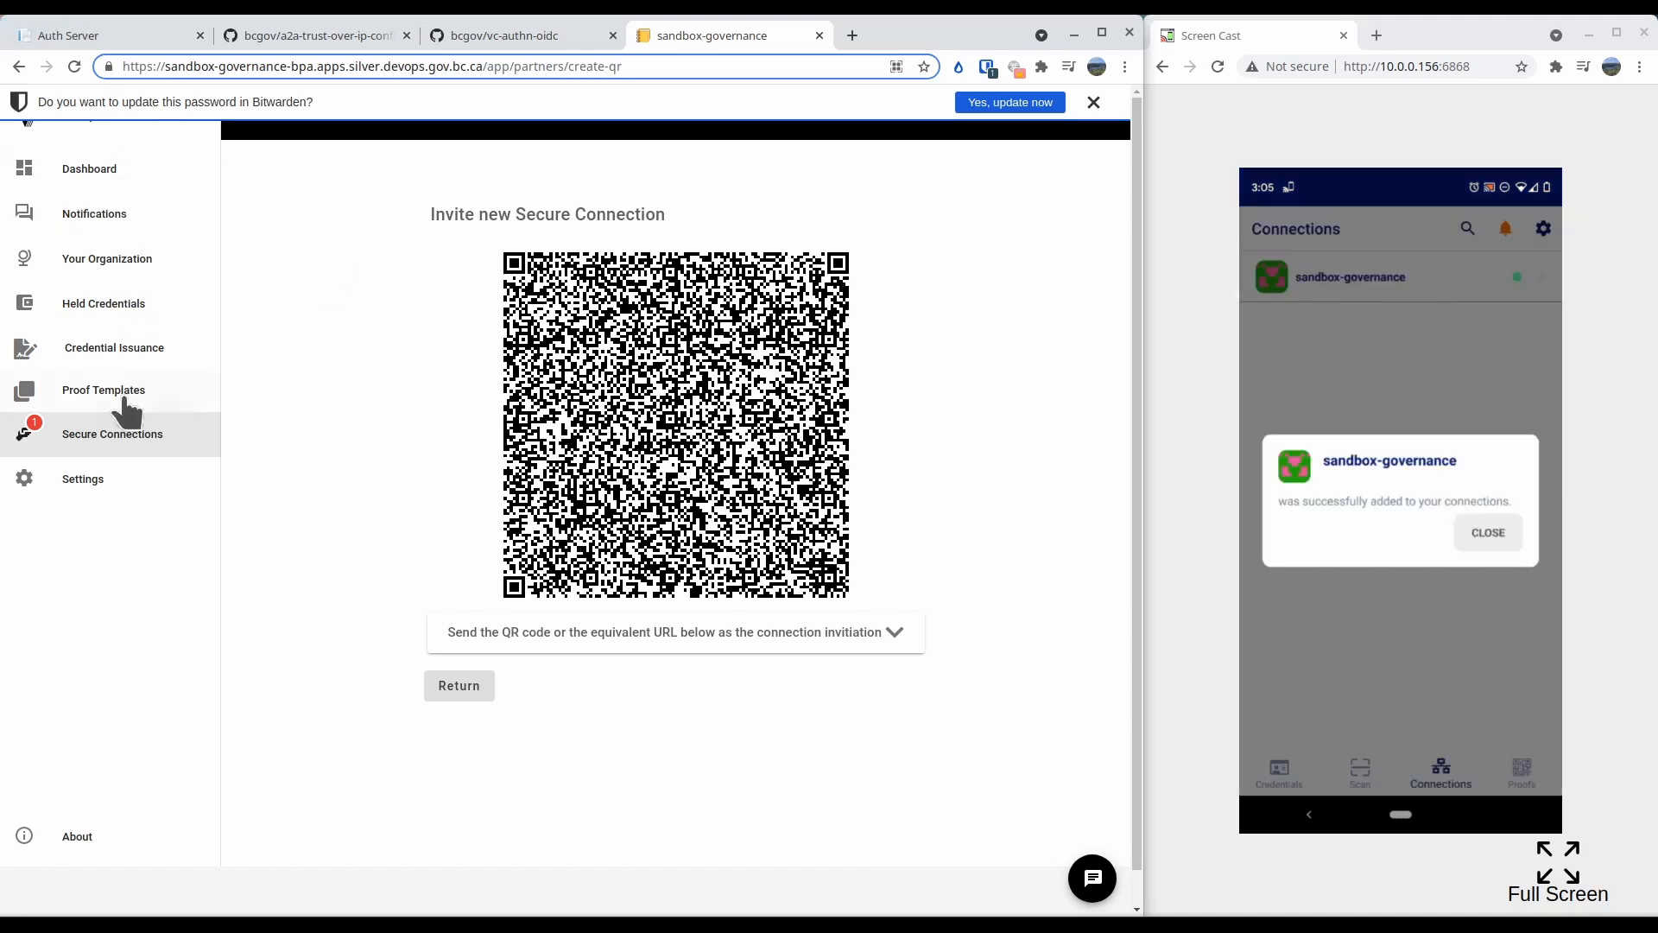
Issue a "Sandbox Access VC (0.1) - sandbox" credential with business role "Member" to the "tes vc login" secure connection
left_click(179, 419)
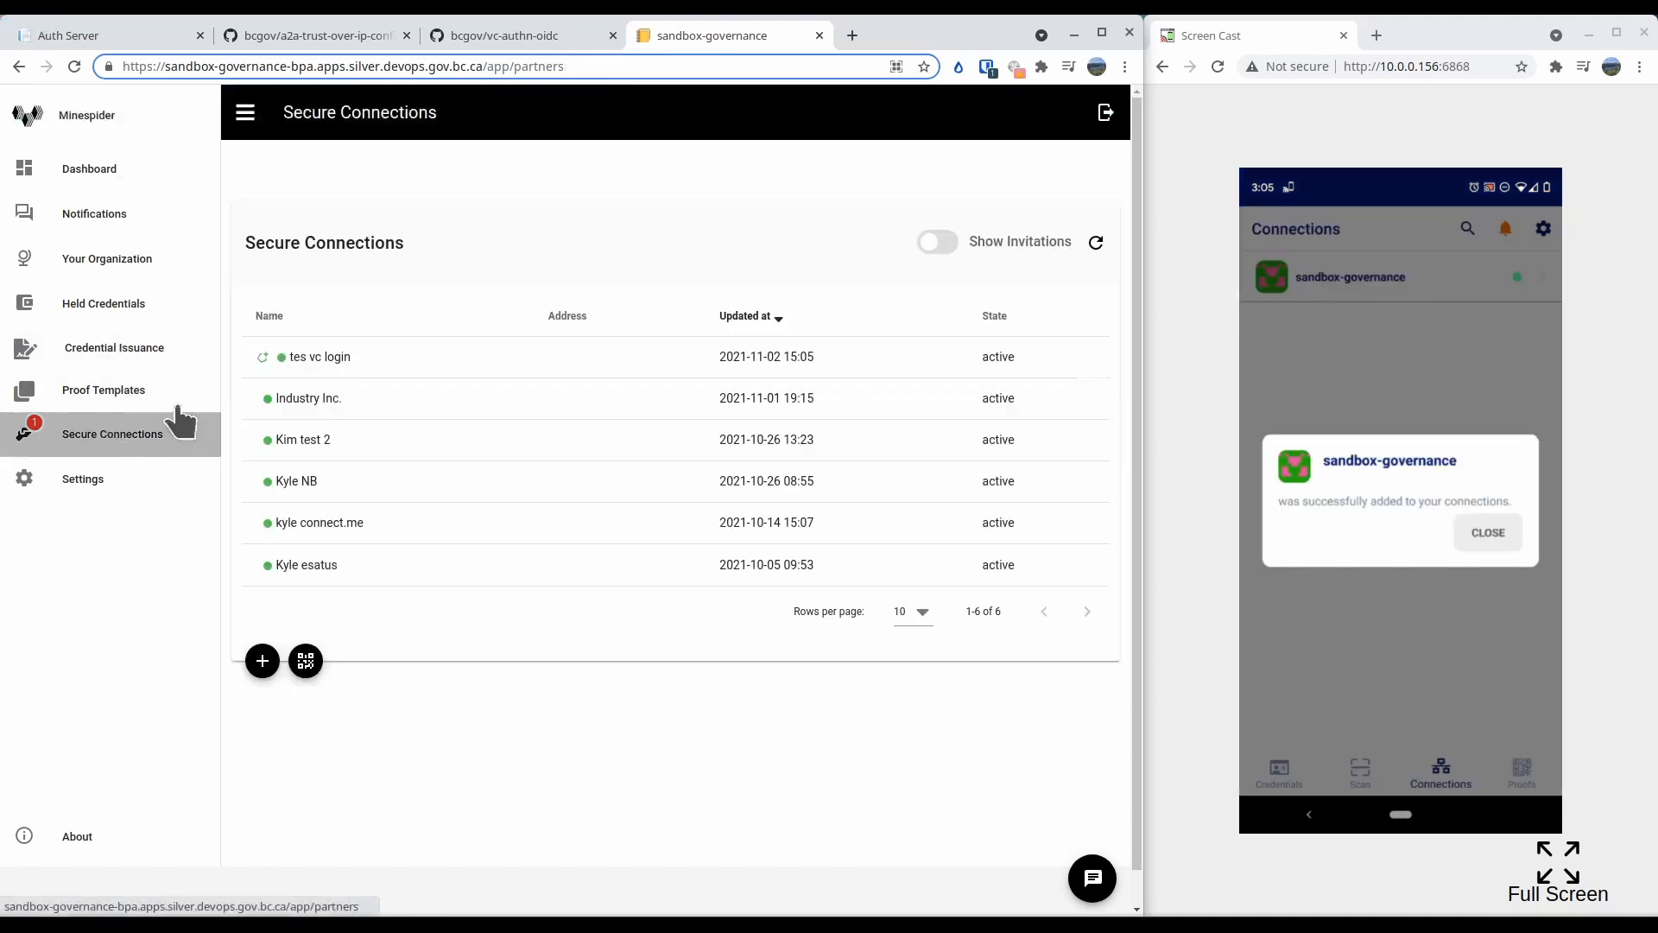
left_click(321, 356)
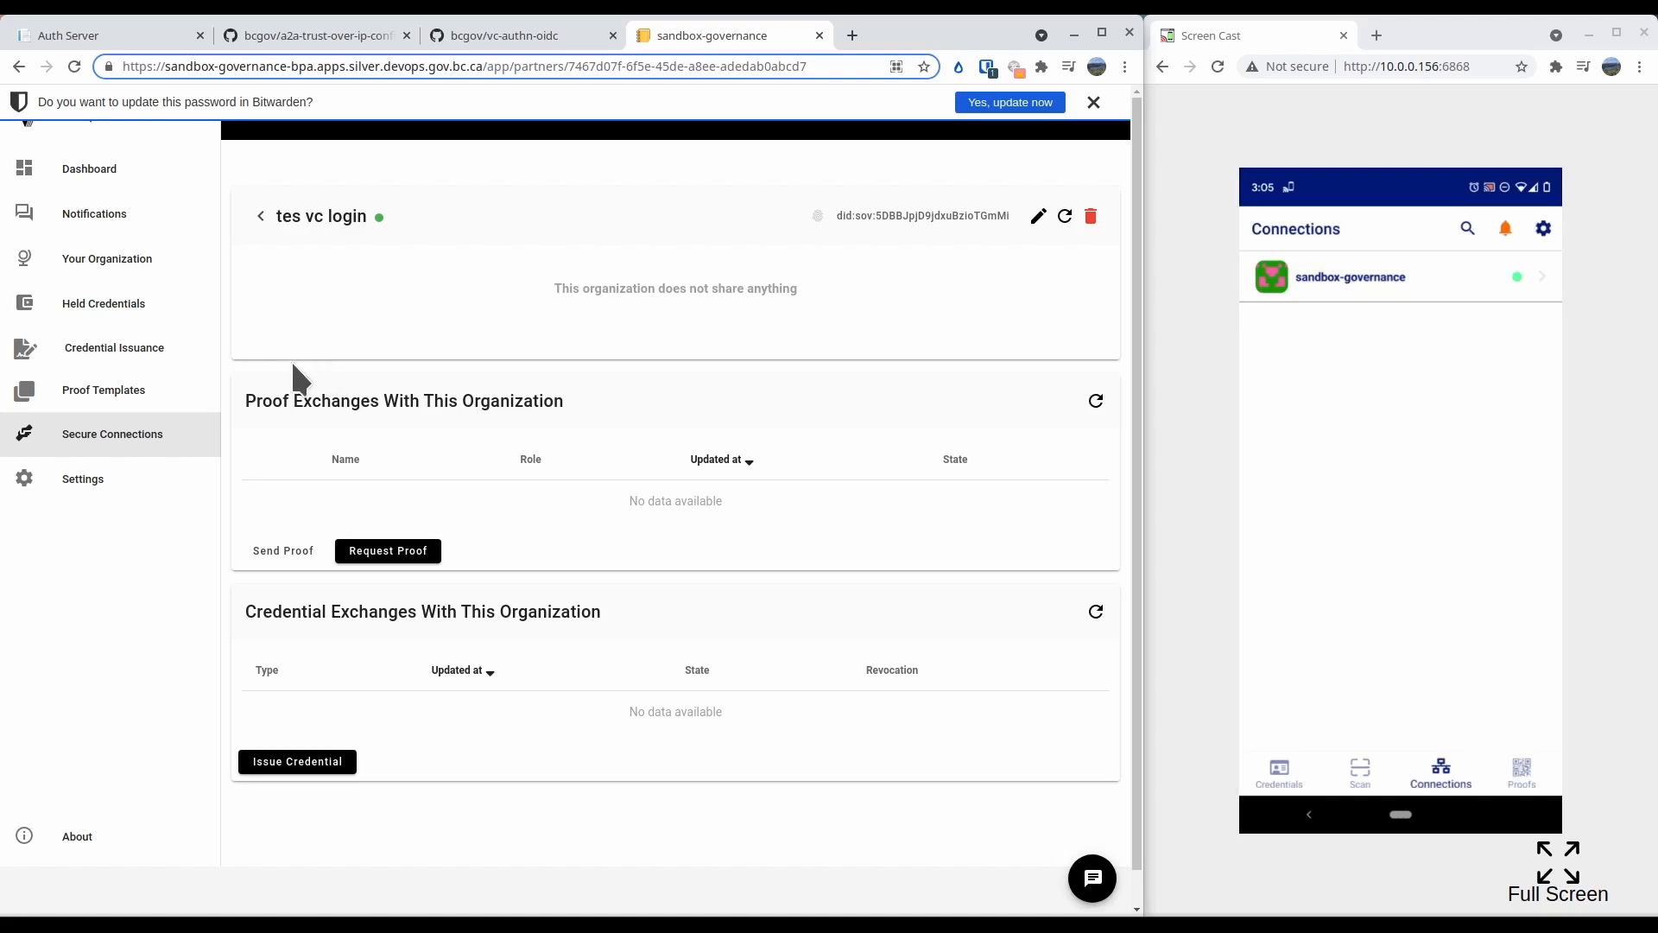
left_click(335, 764)
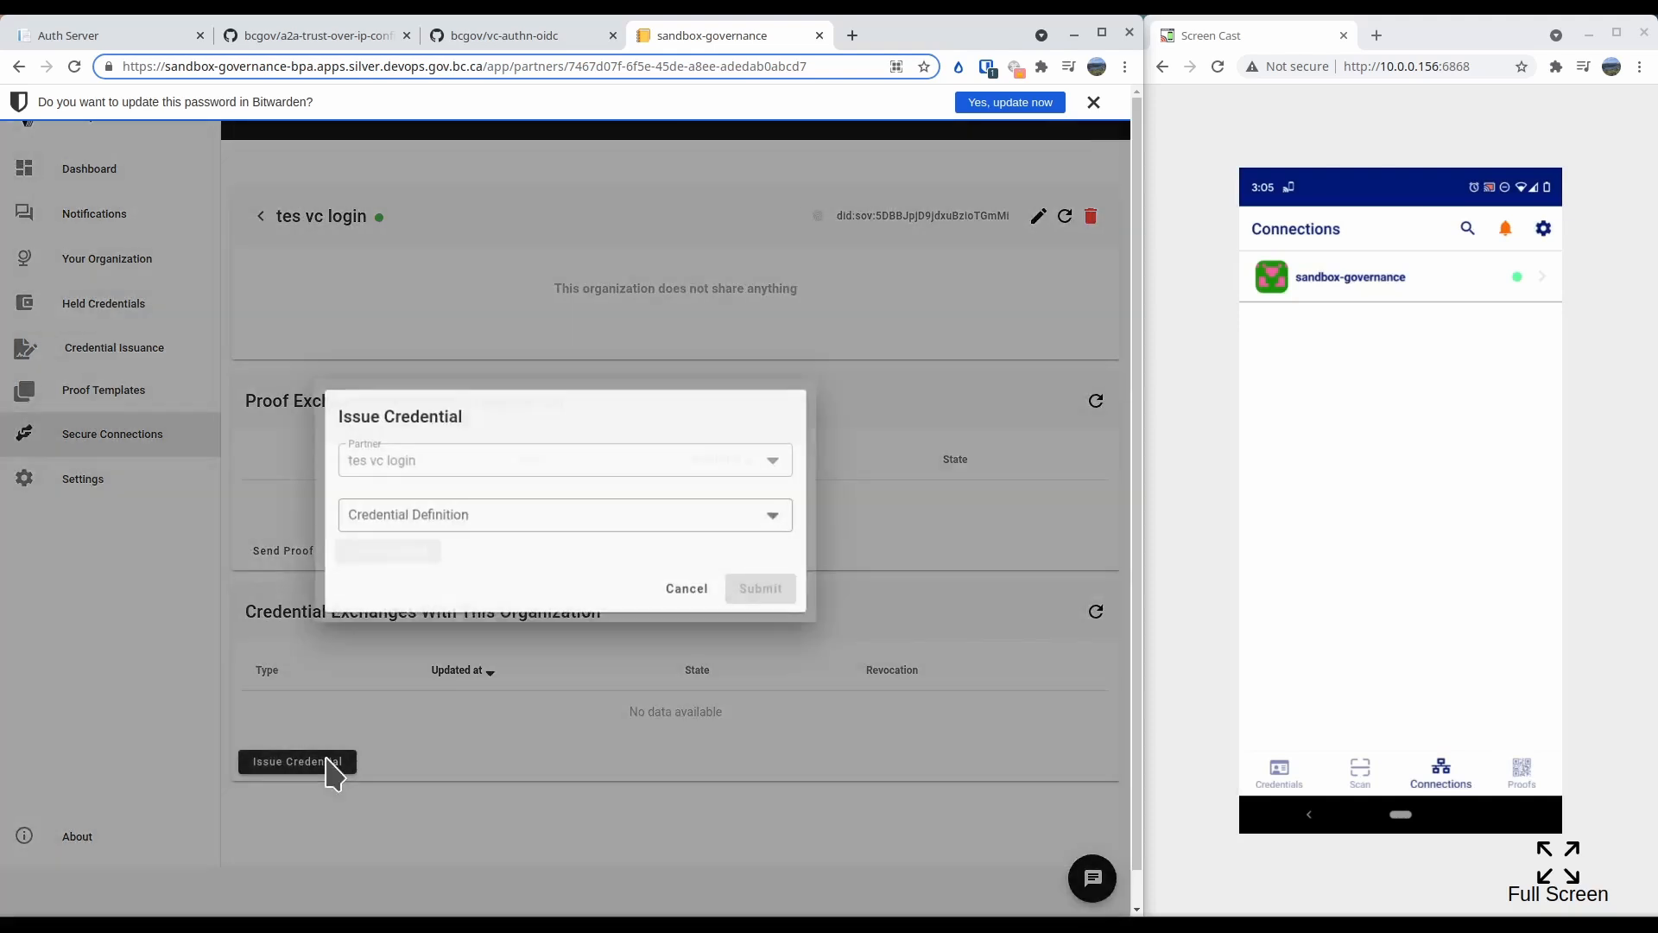
left_click(478, 522)
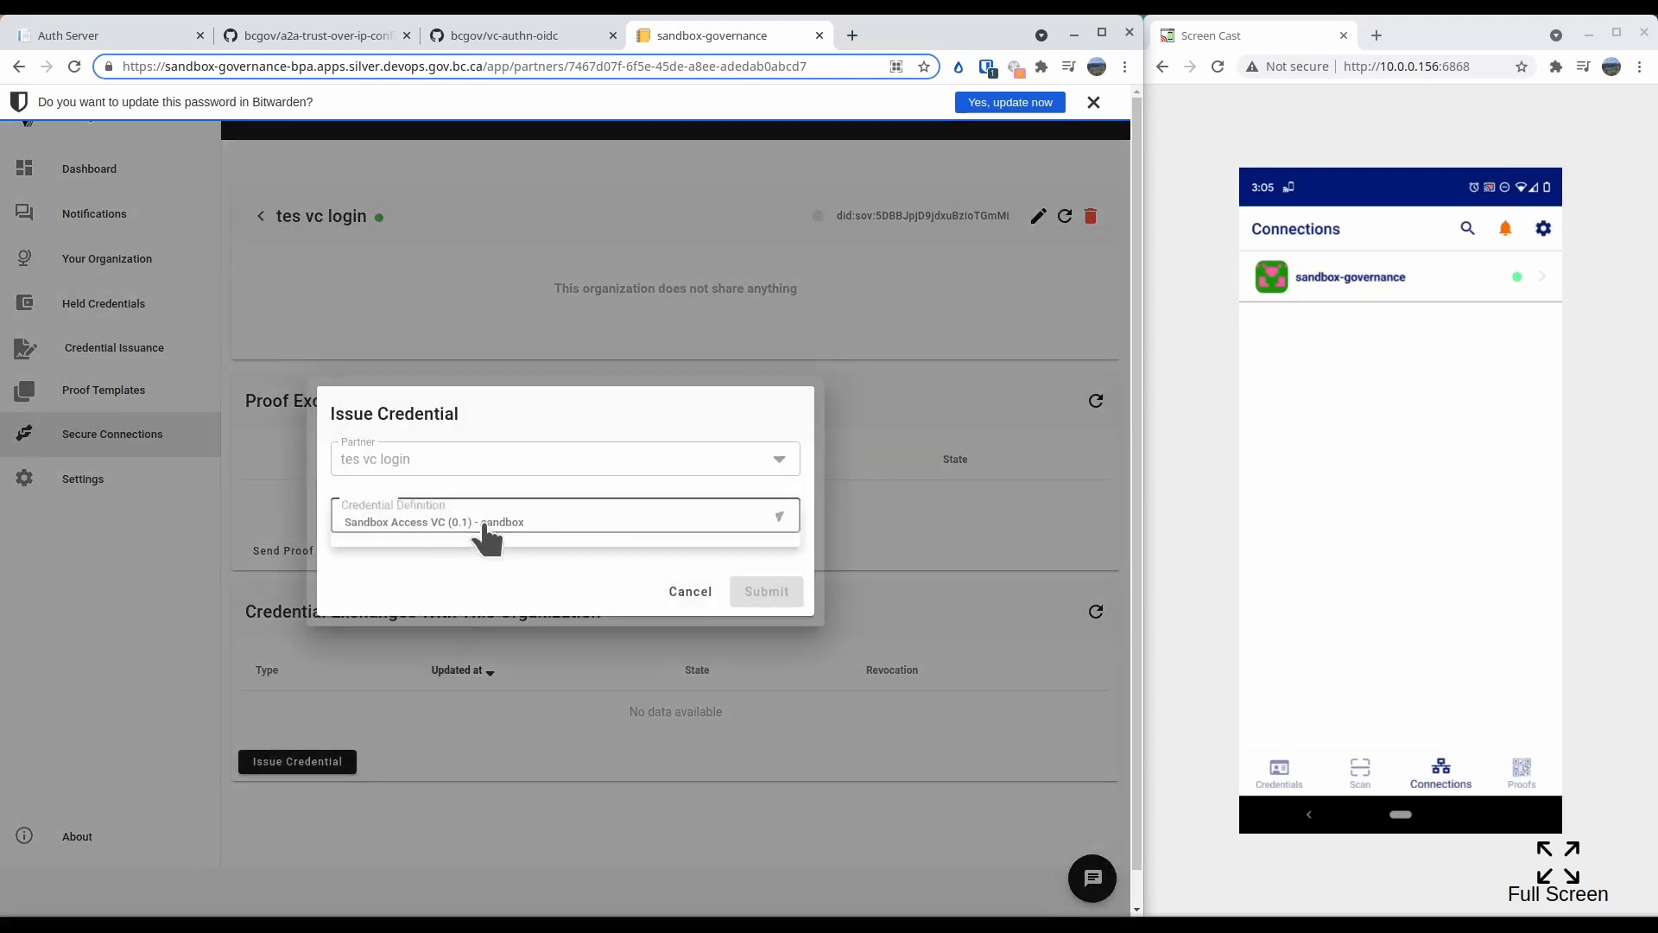
left_click(445, 523)
left_click(627, 566)
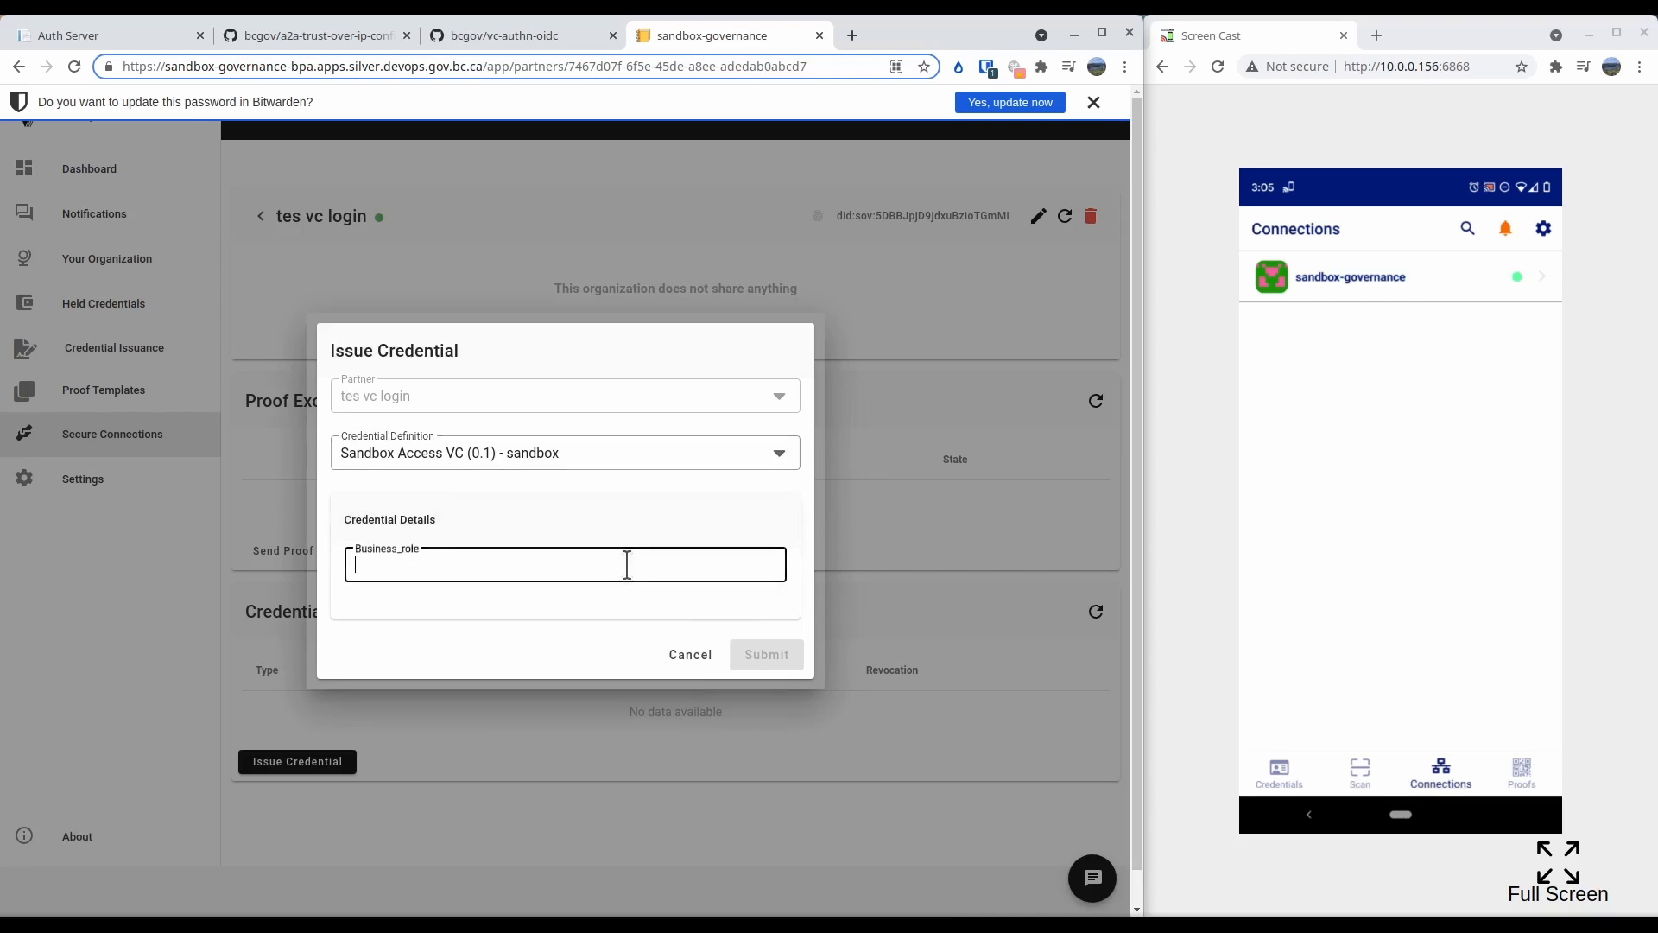
type("Member")
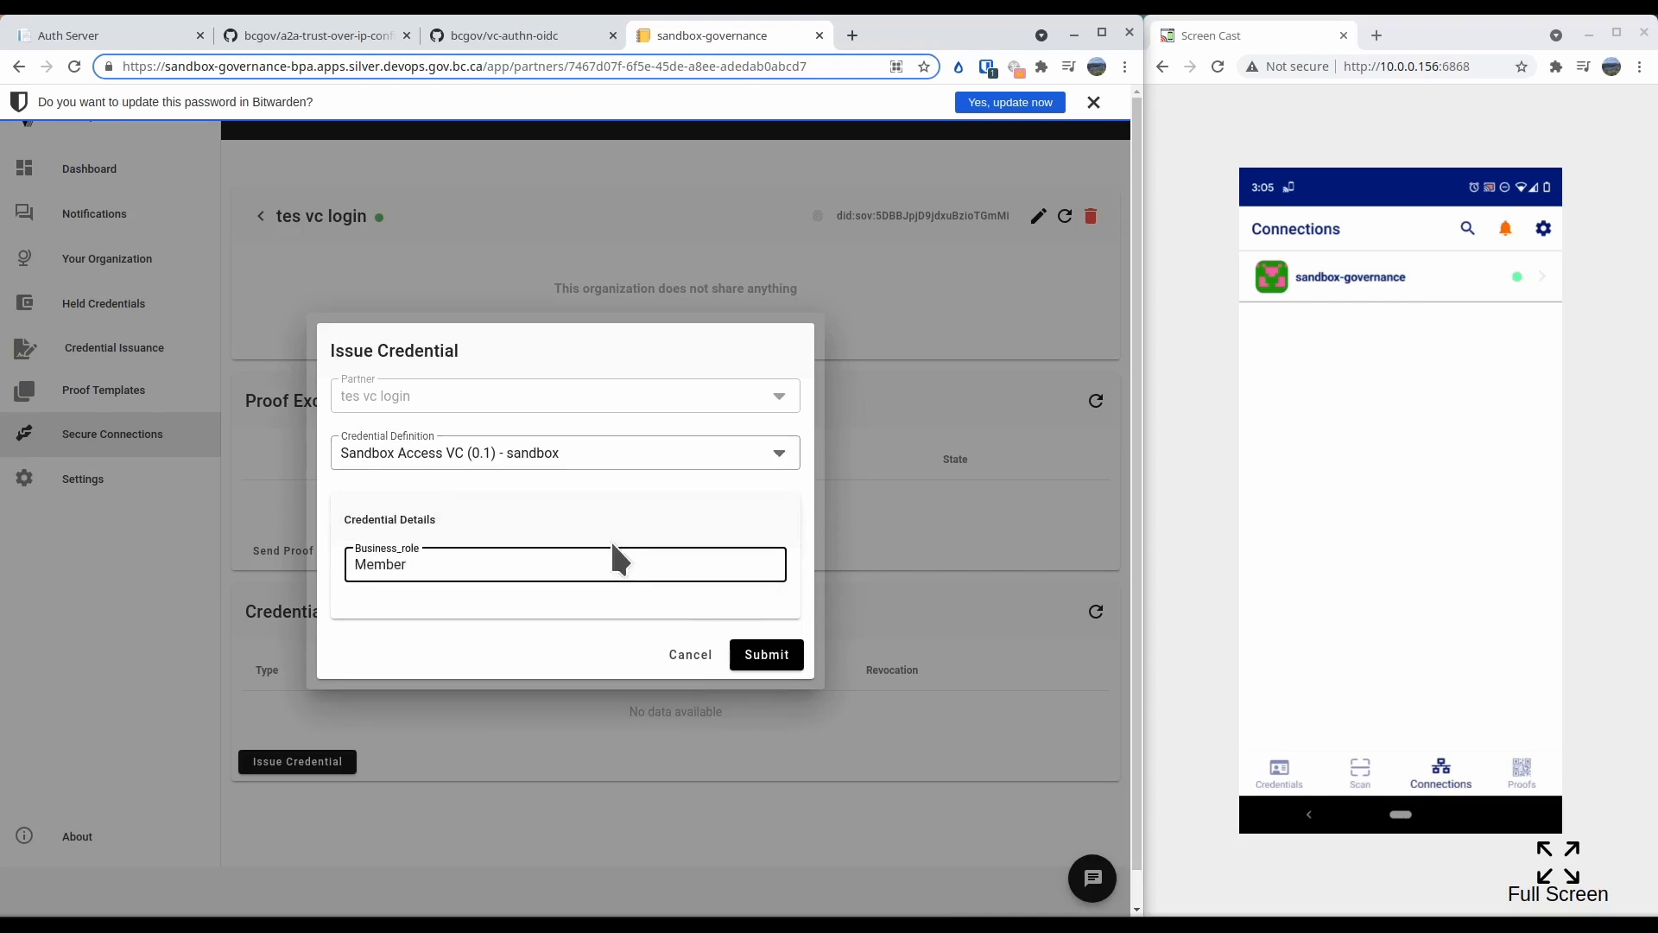
left_click(783, 666)
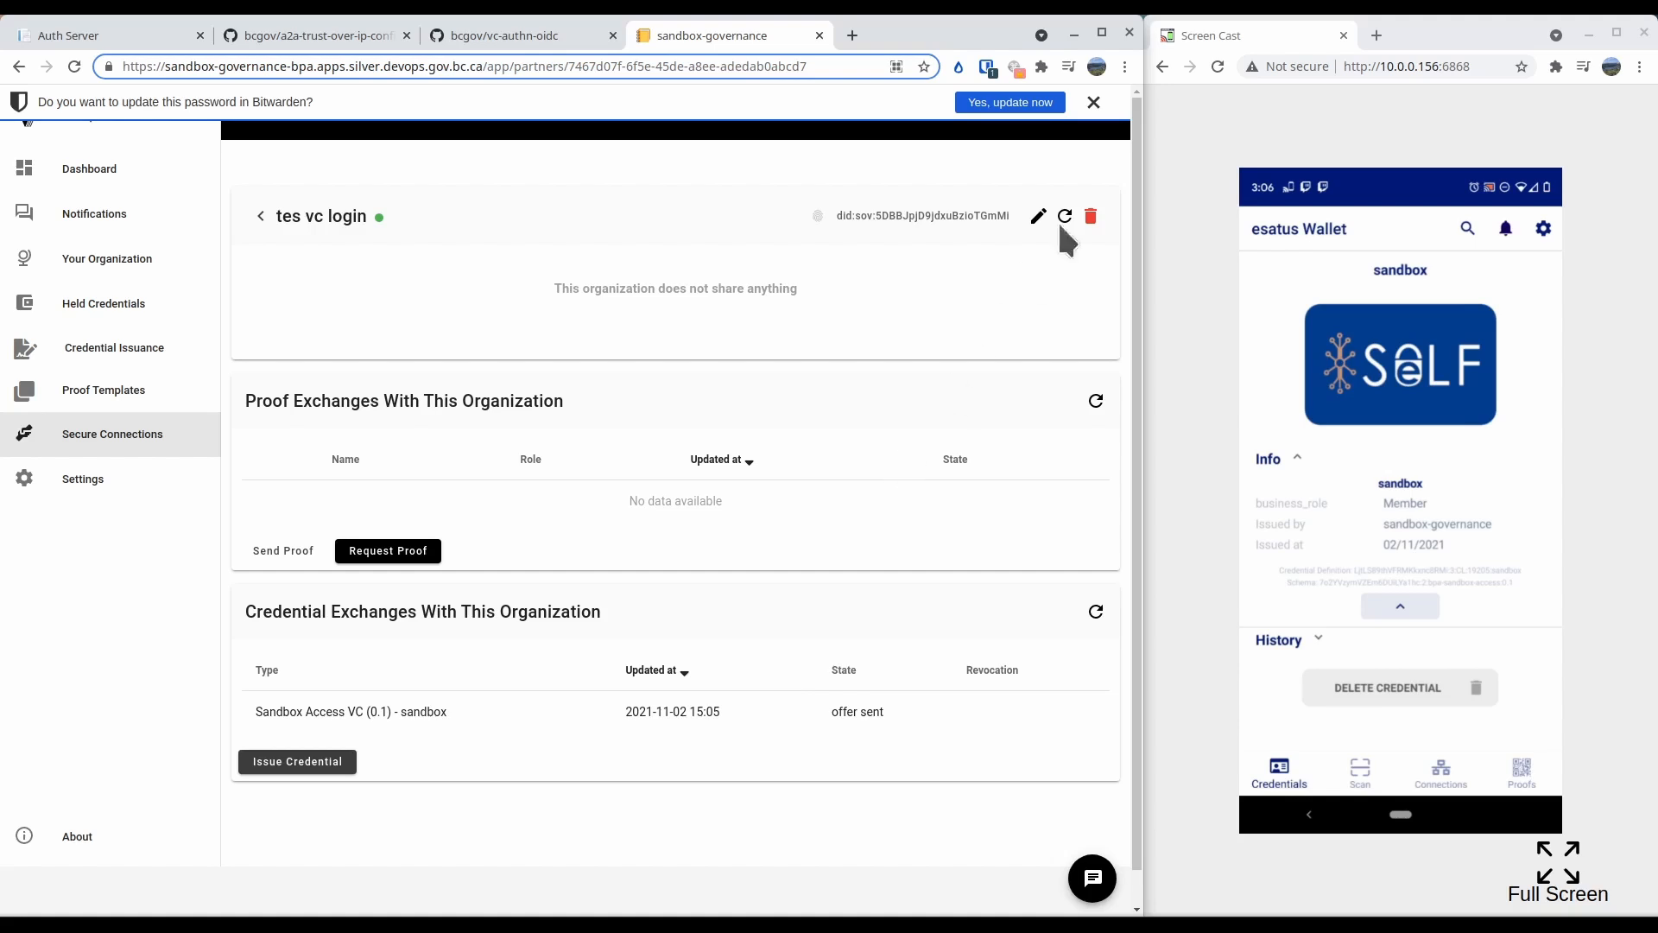
Dismiss the password update prompt, log out of sandbox-governance, and authenticate to DigitalTrust with a verifiable credential
left_click(1094, 102)
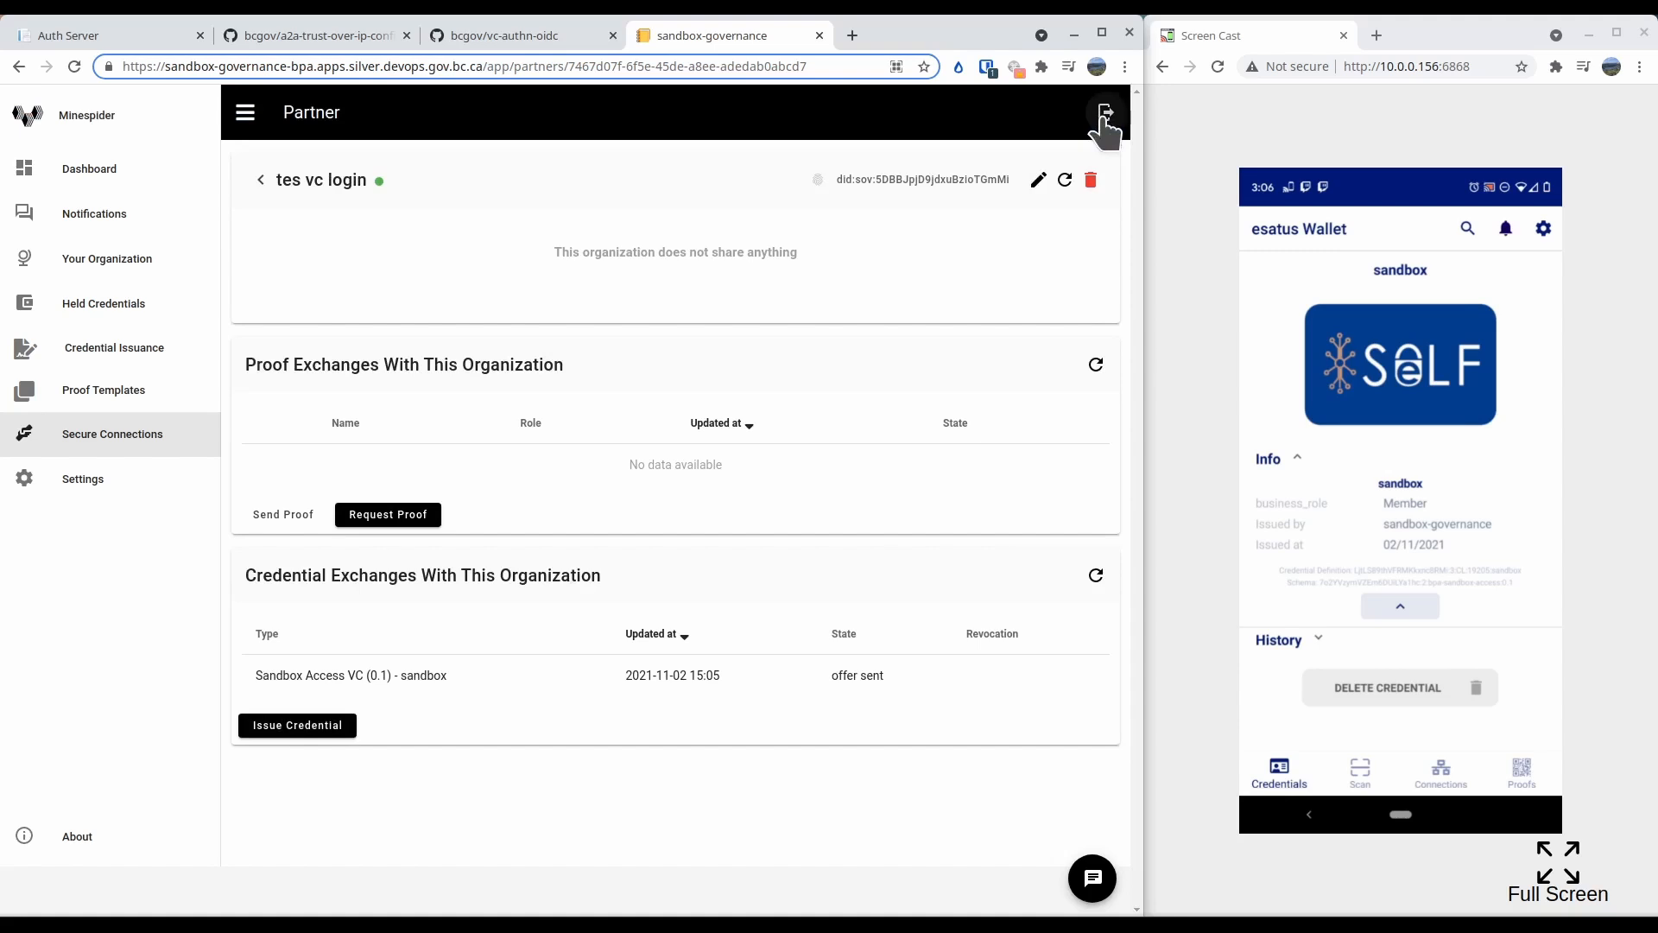
left_click(1104, 117)
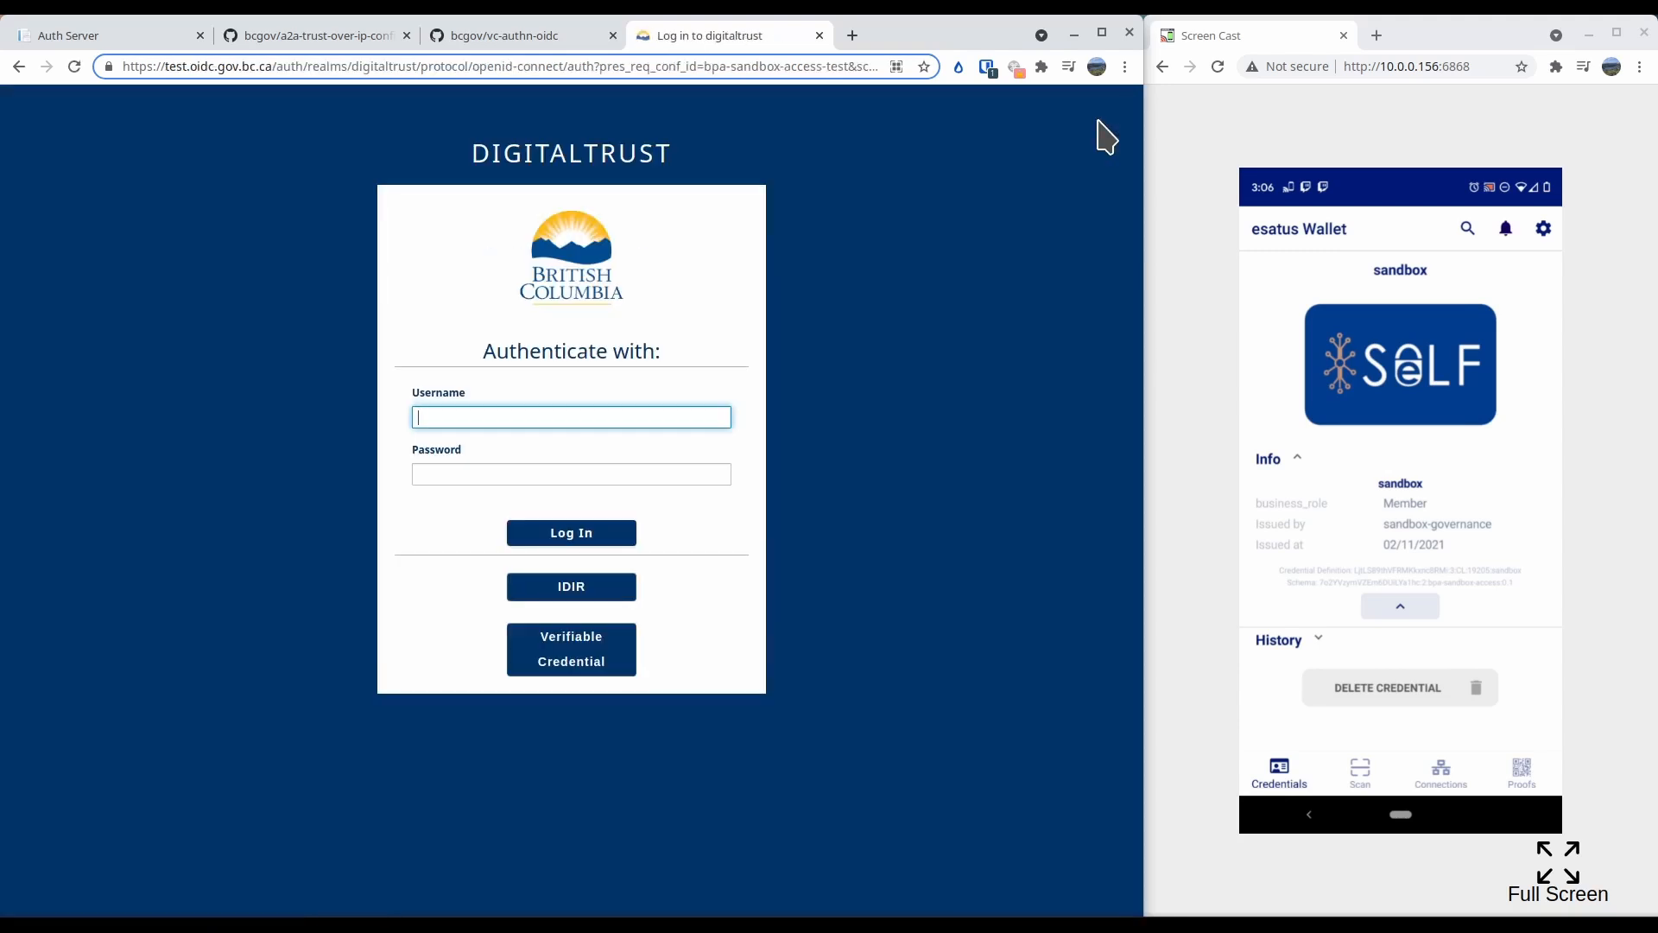
left_click(550, 648)
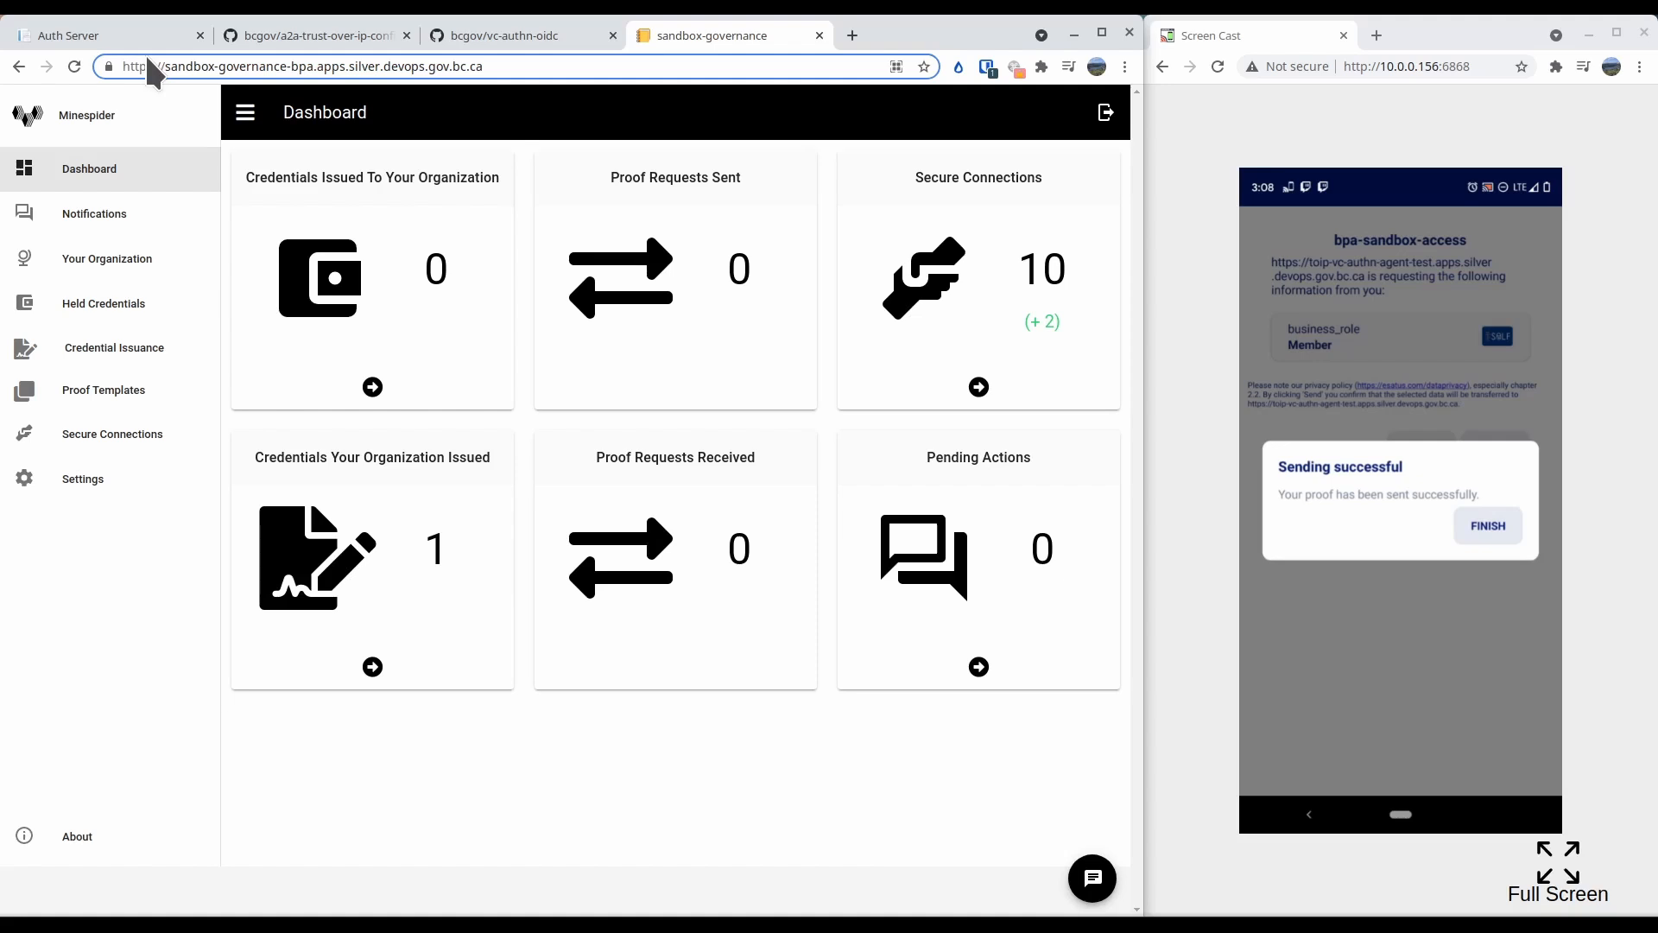
Look over the bcgov/vc-authn-oidc repository's files and README, and switch to the bcgov/a2a-trust-over-ip configuration repository
left_click(468, 34)
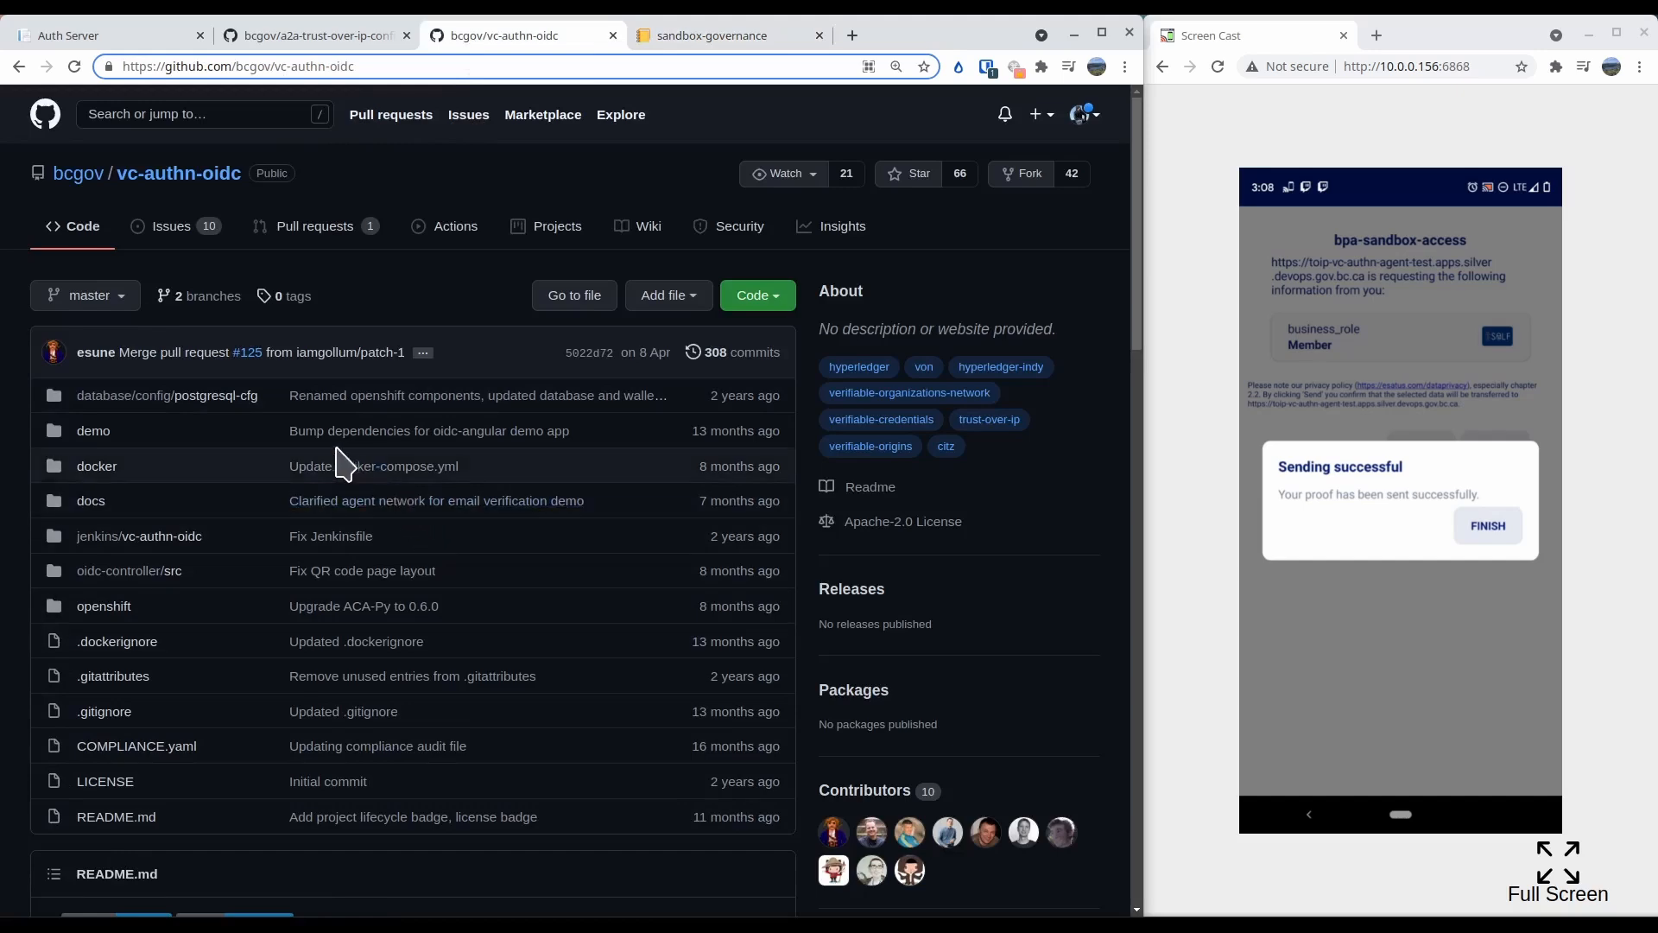
scroll(341, 463, "down", 3)
scroll(276, 505, "down", 3)
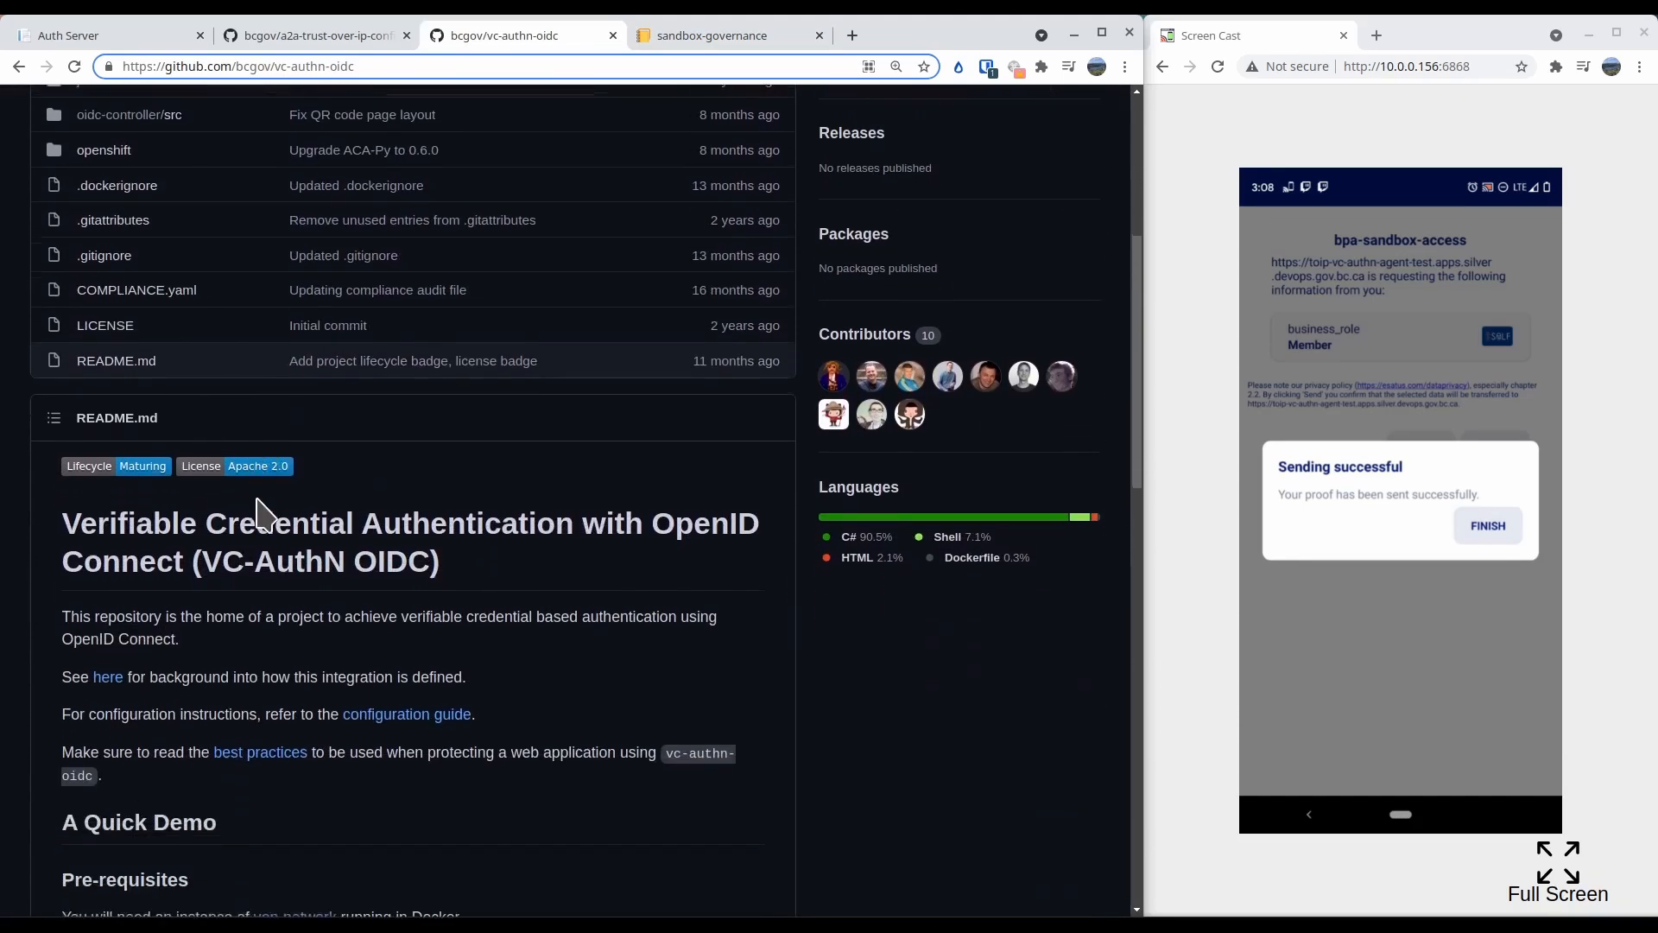
scroll(259, 507, "up", 6)
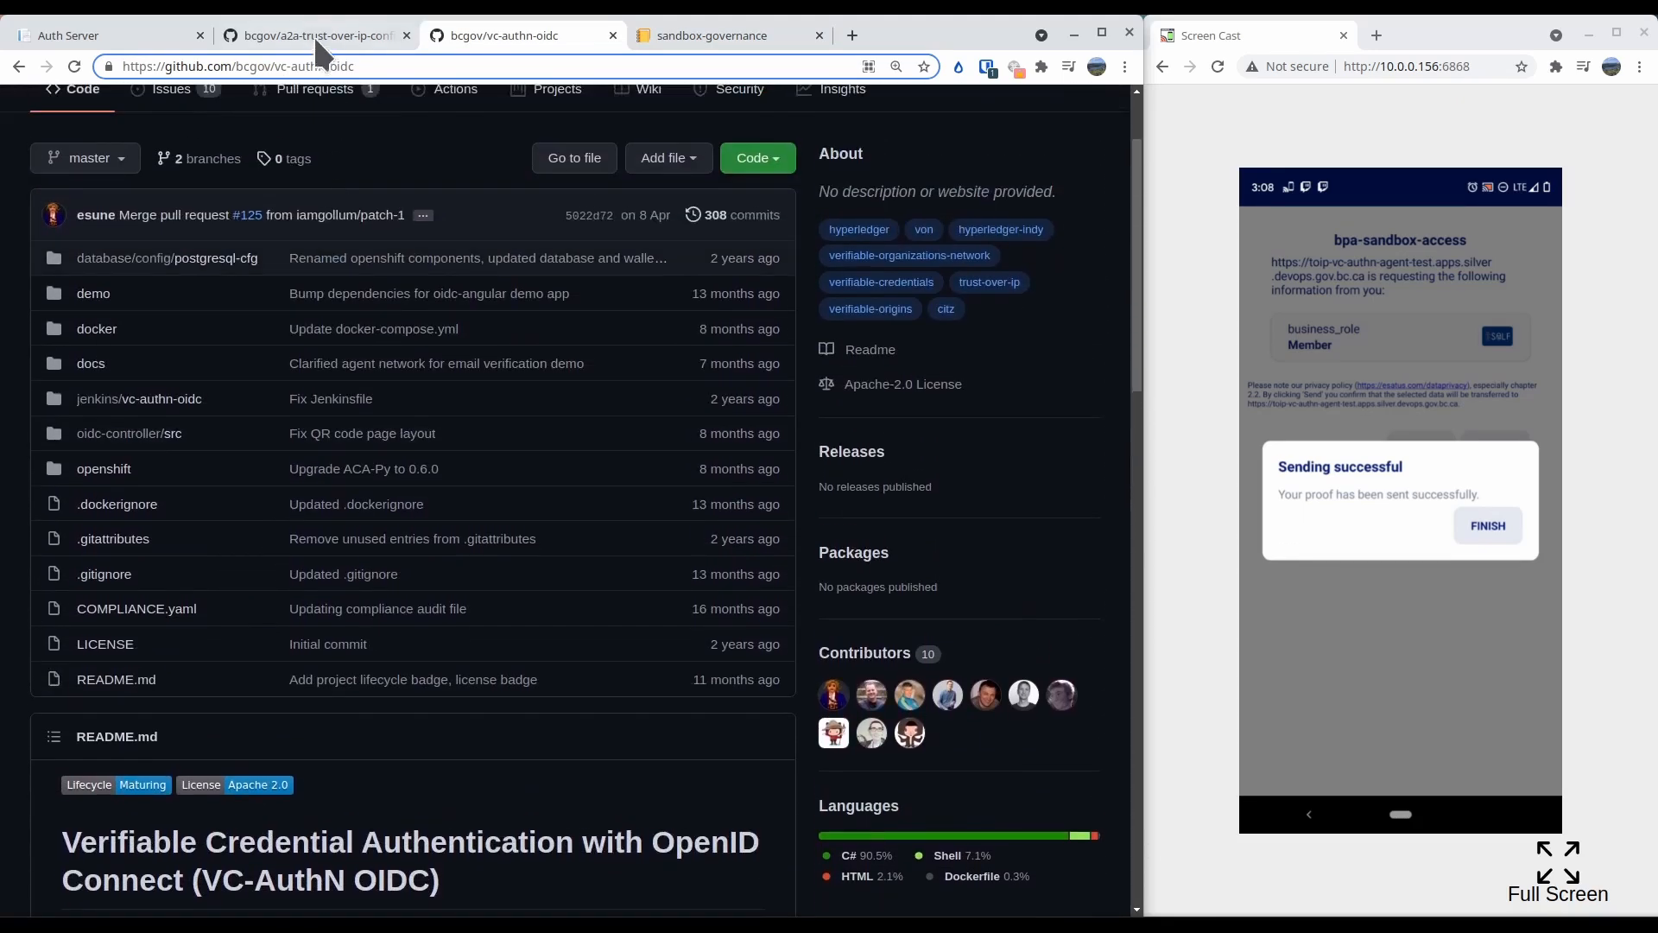
left_click(318, 34)
scroll(306, 605, "up", 2)
scroll(306, 669, "up", 1)
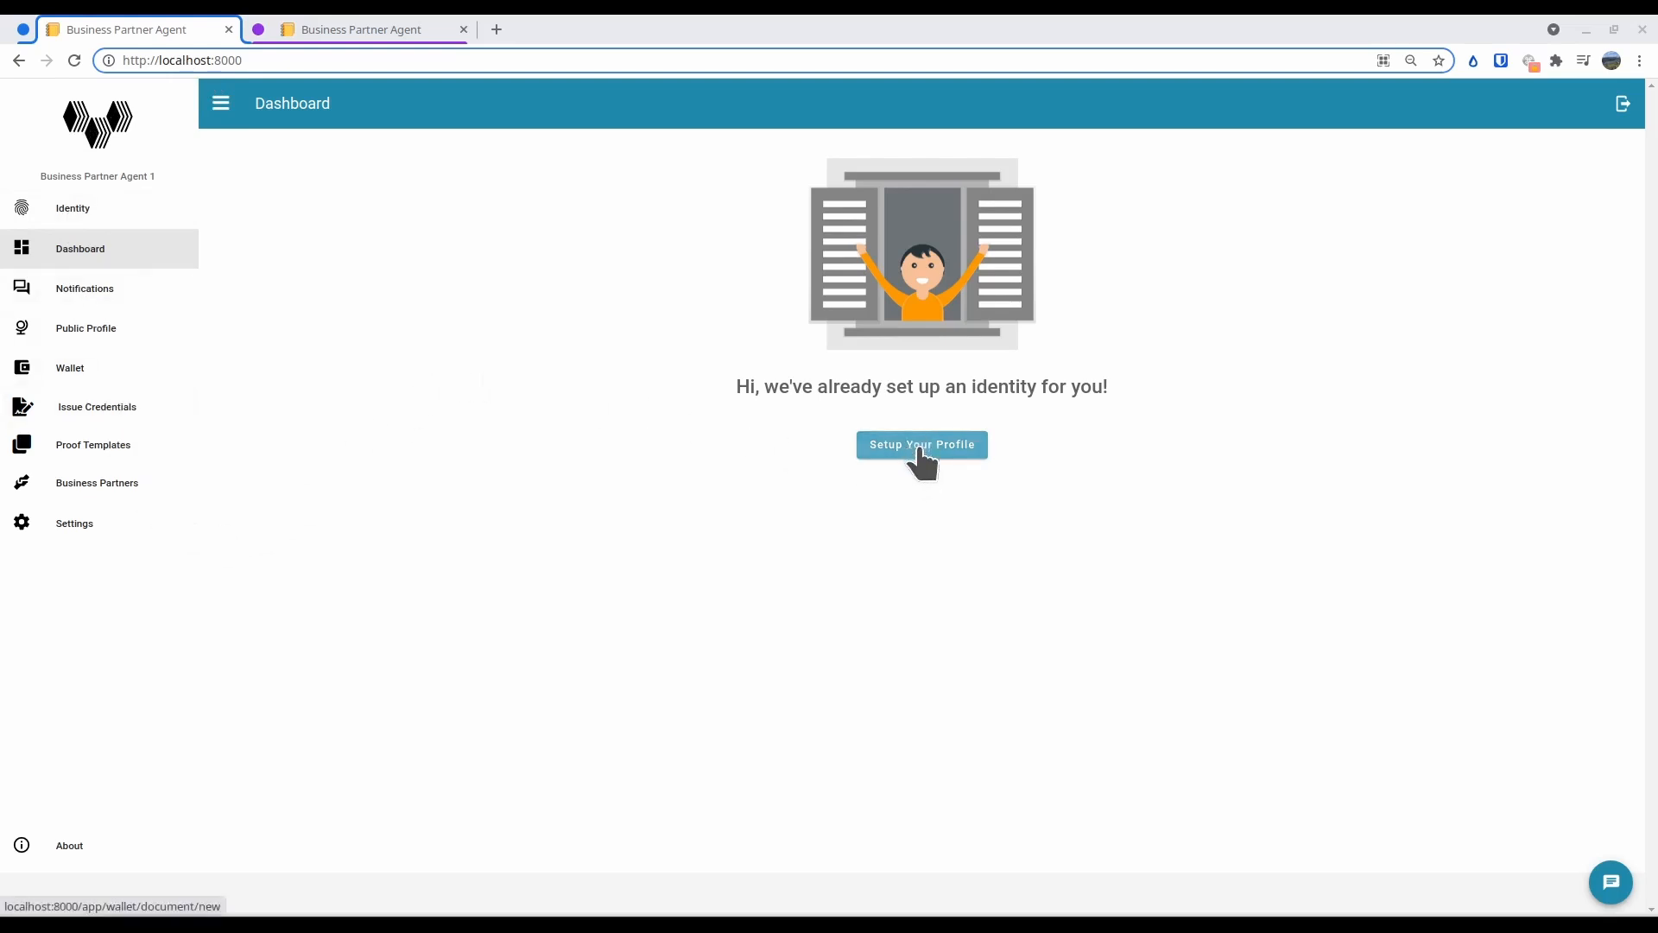
Create a public Organizational Profile with company legal name "Blue Wallet" in Business Partner Agent 1, and check its public profile and dashboard
left_click(920, 451)
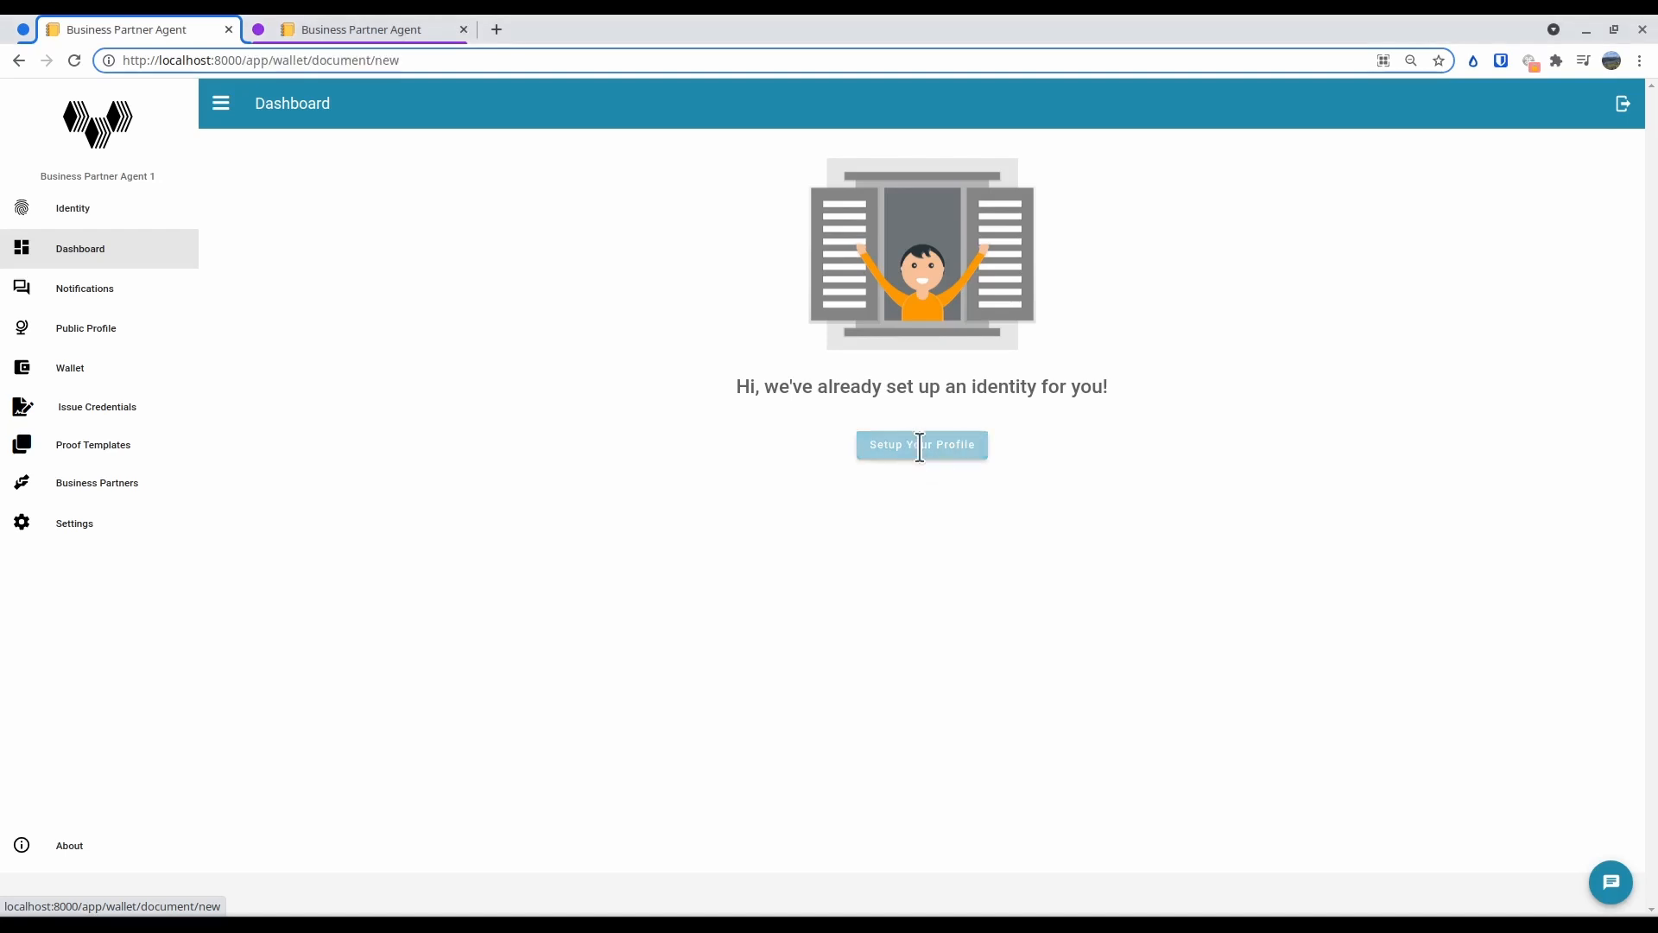
left_click(76, 254)
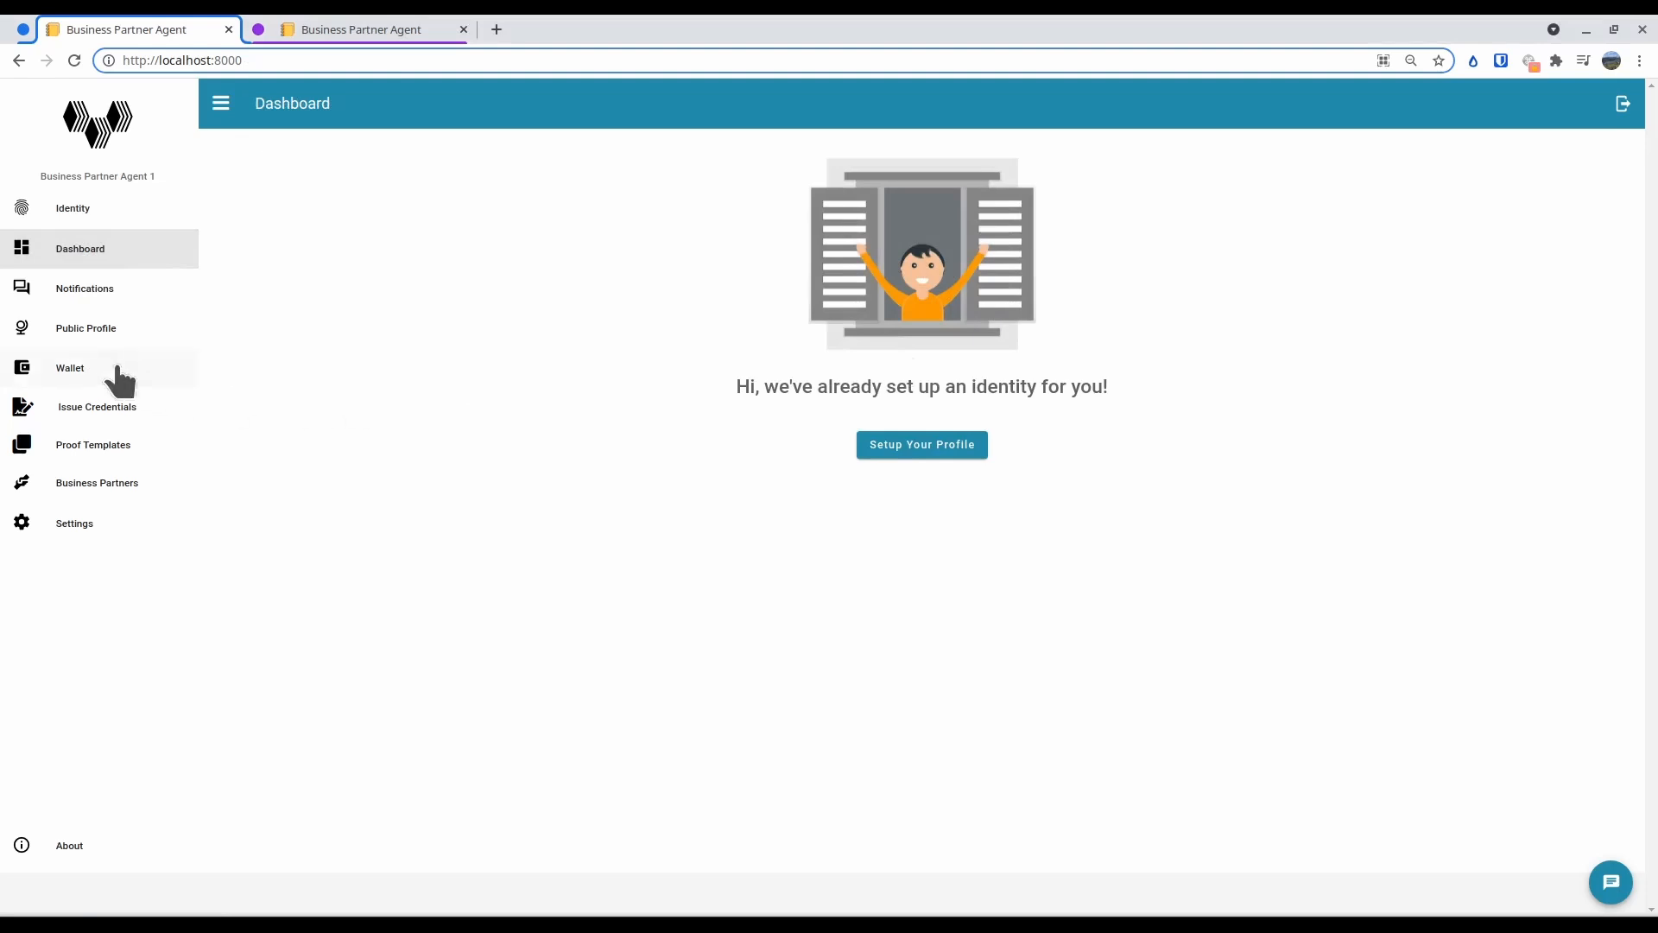
left_click(82, 372)
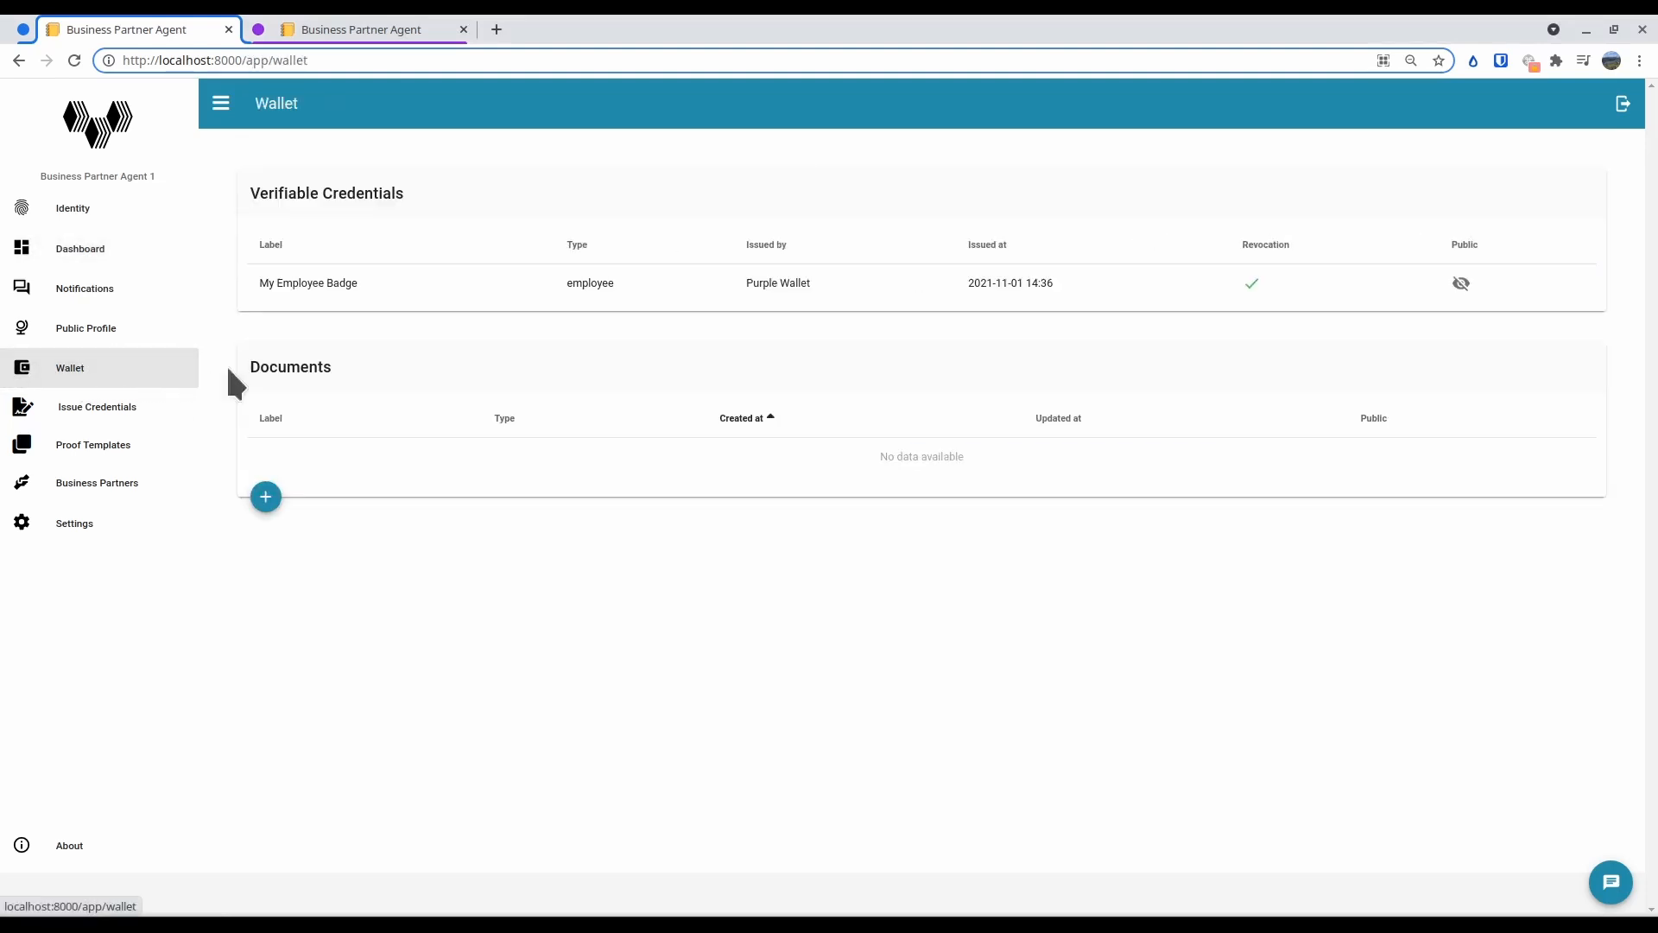
left_click(267, 498)
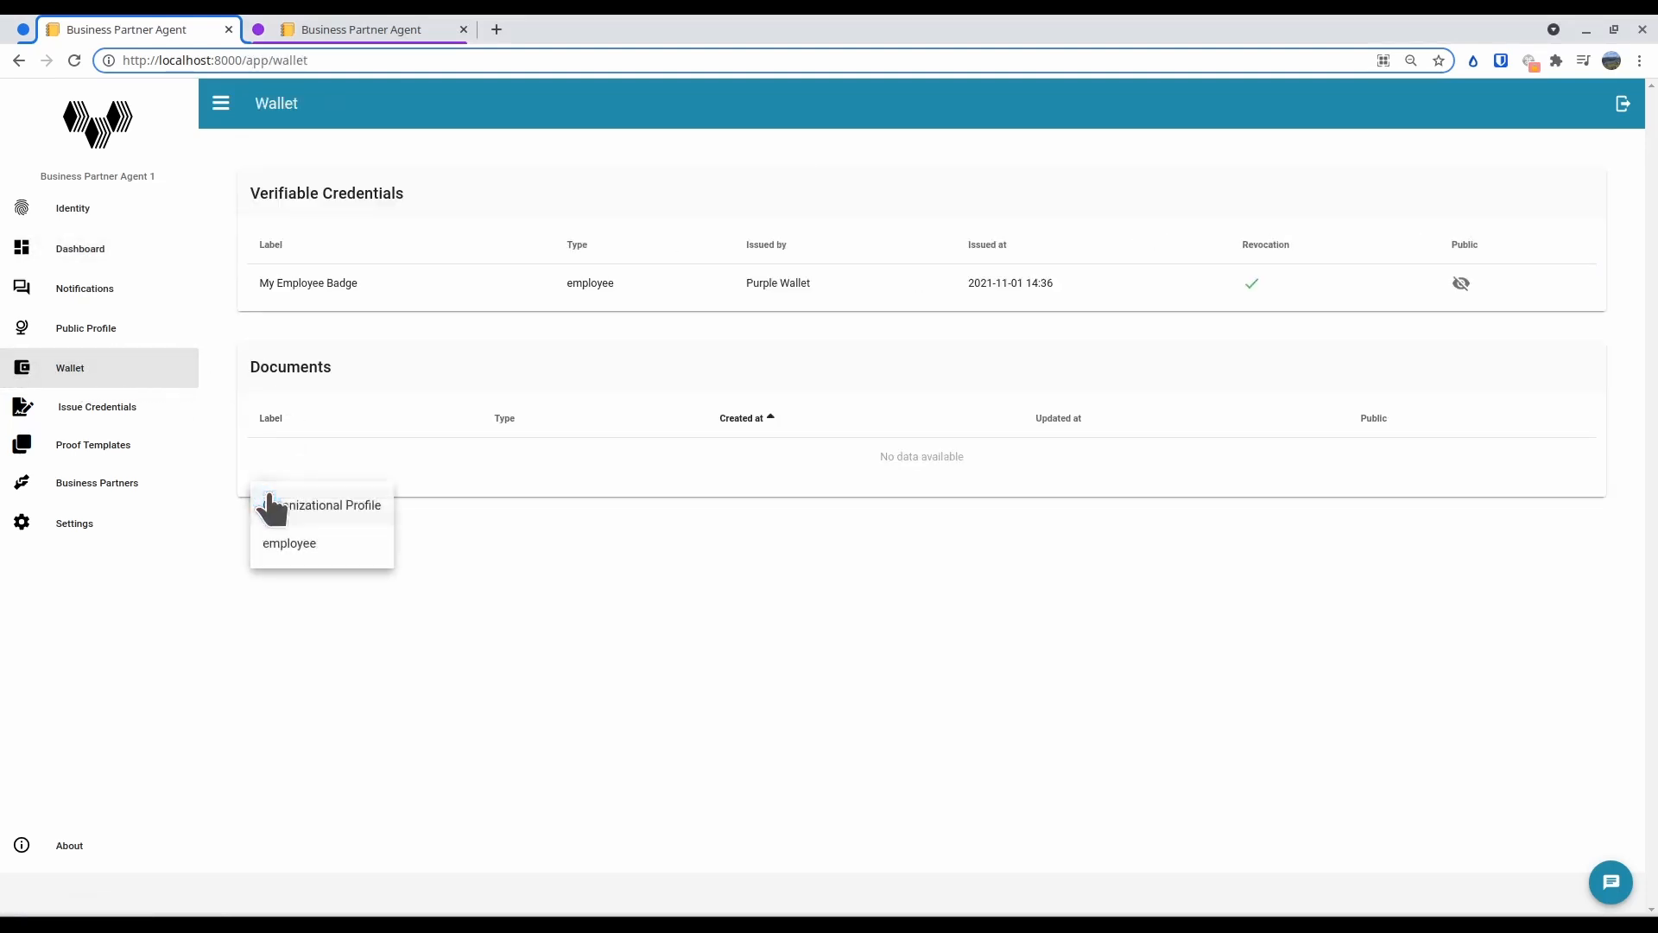
left_click(314, 508)
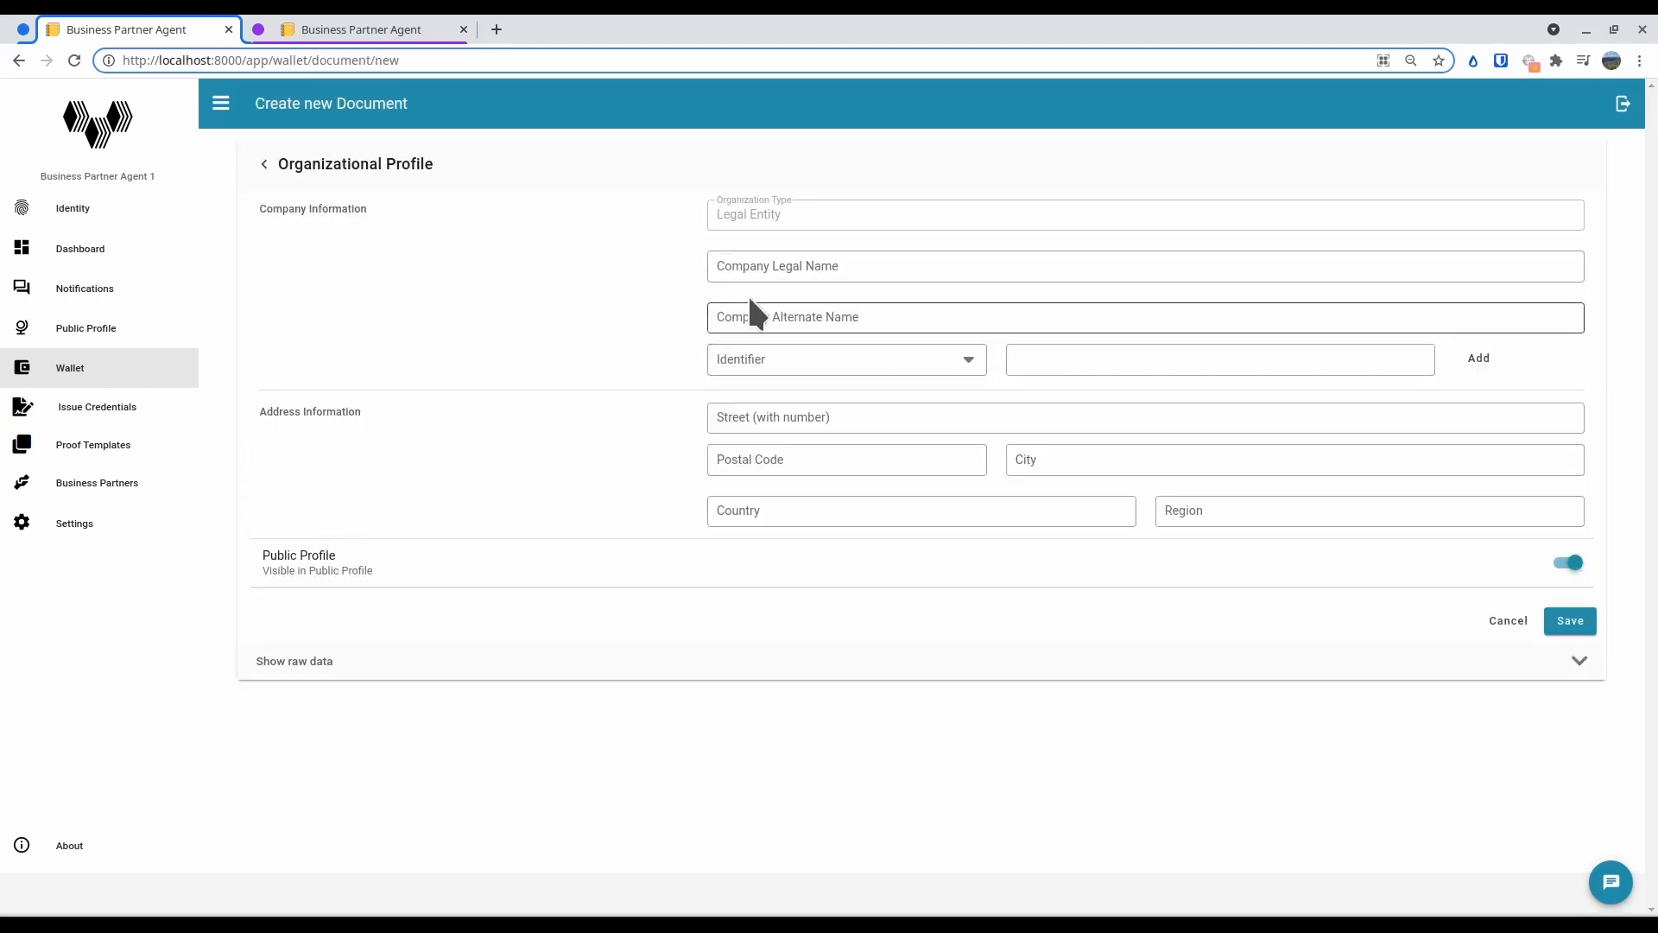
left_click(750, 269)
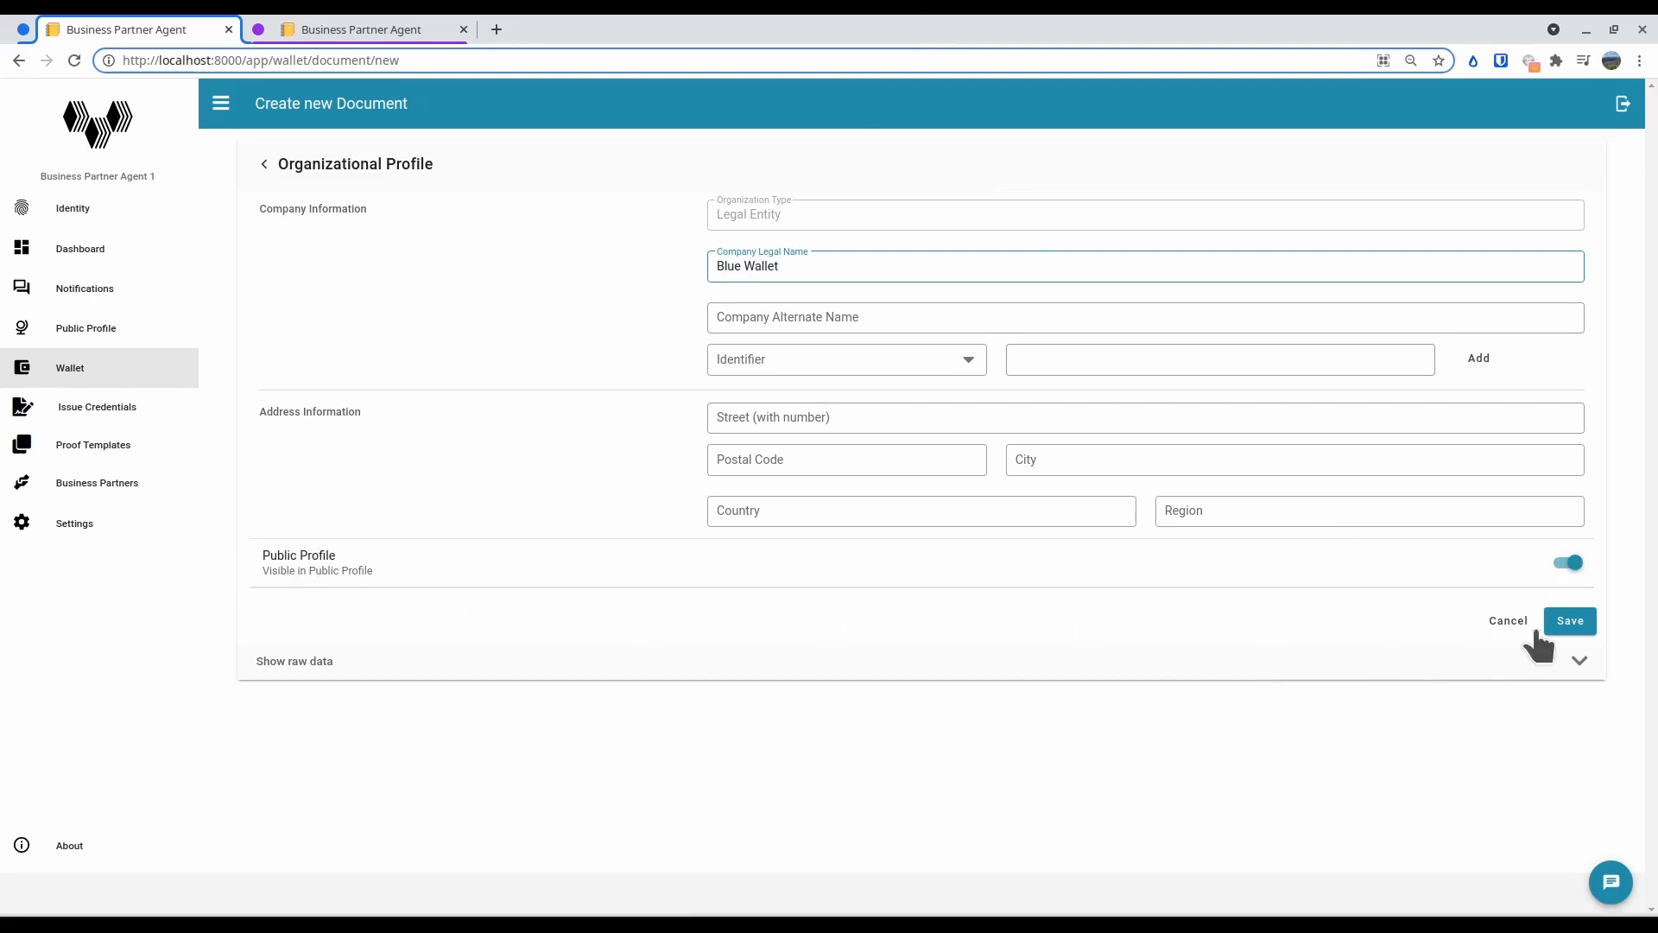
left_click(1582, 620)
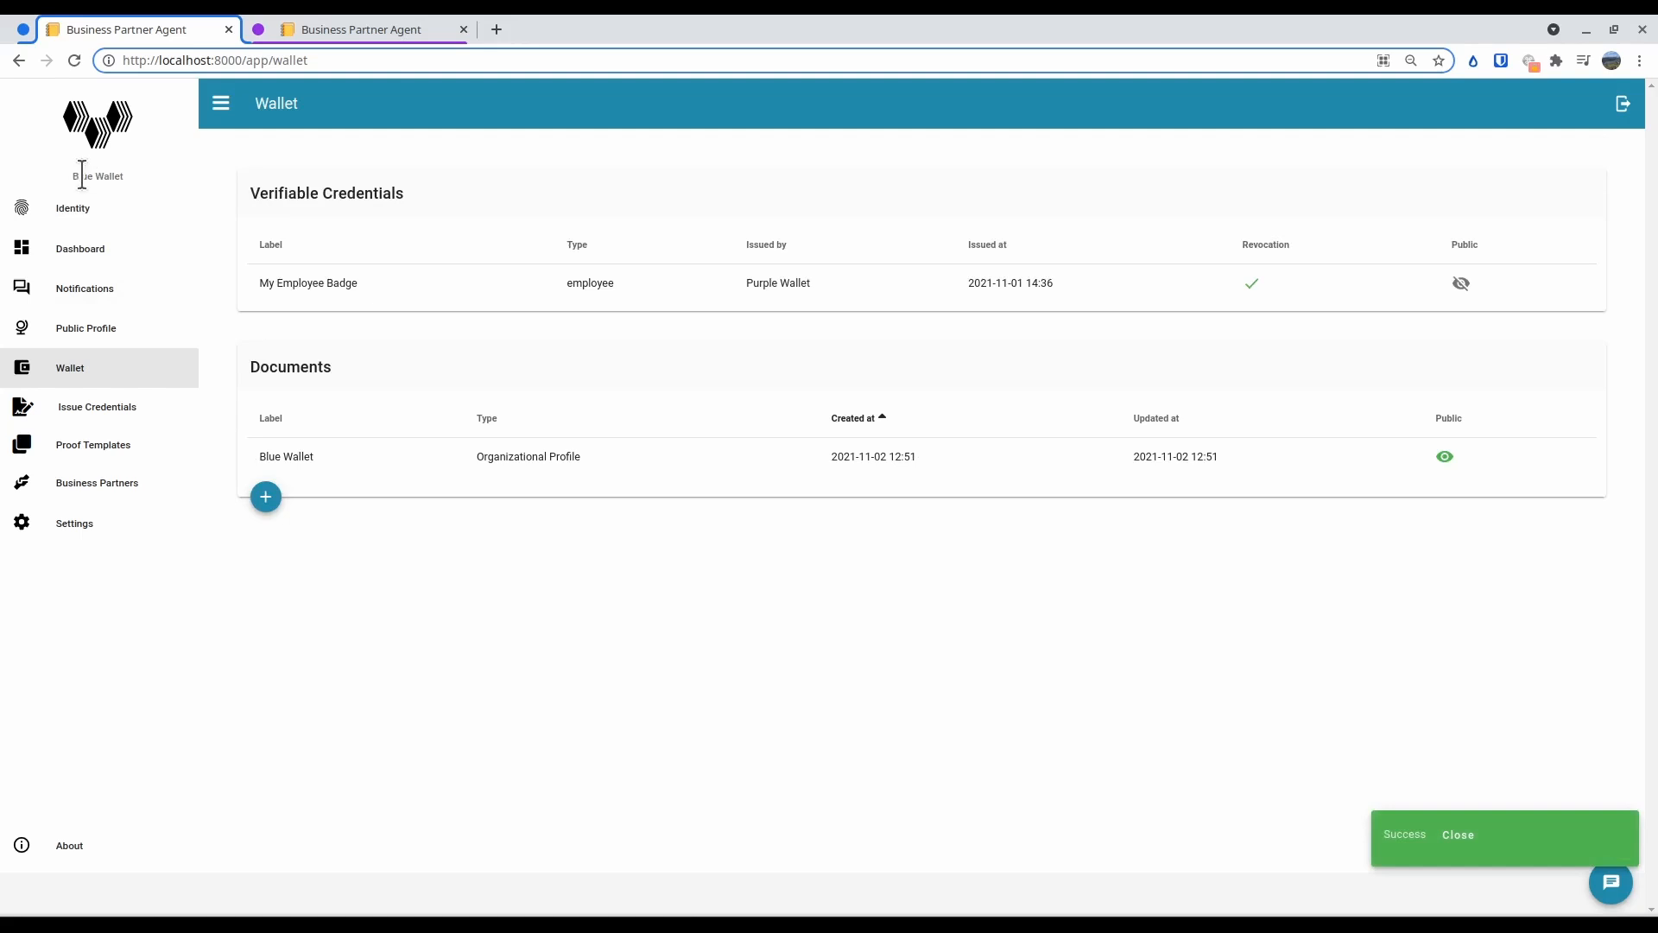
left_click(102, 337)
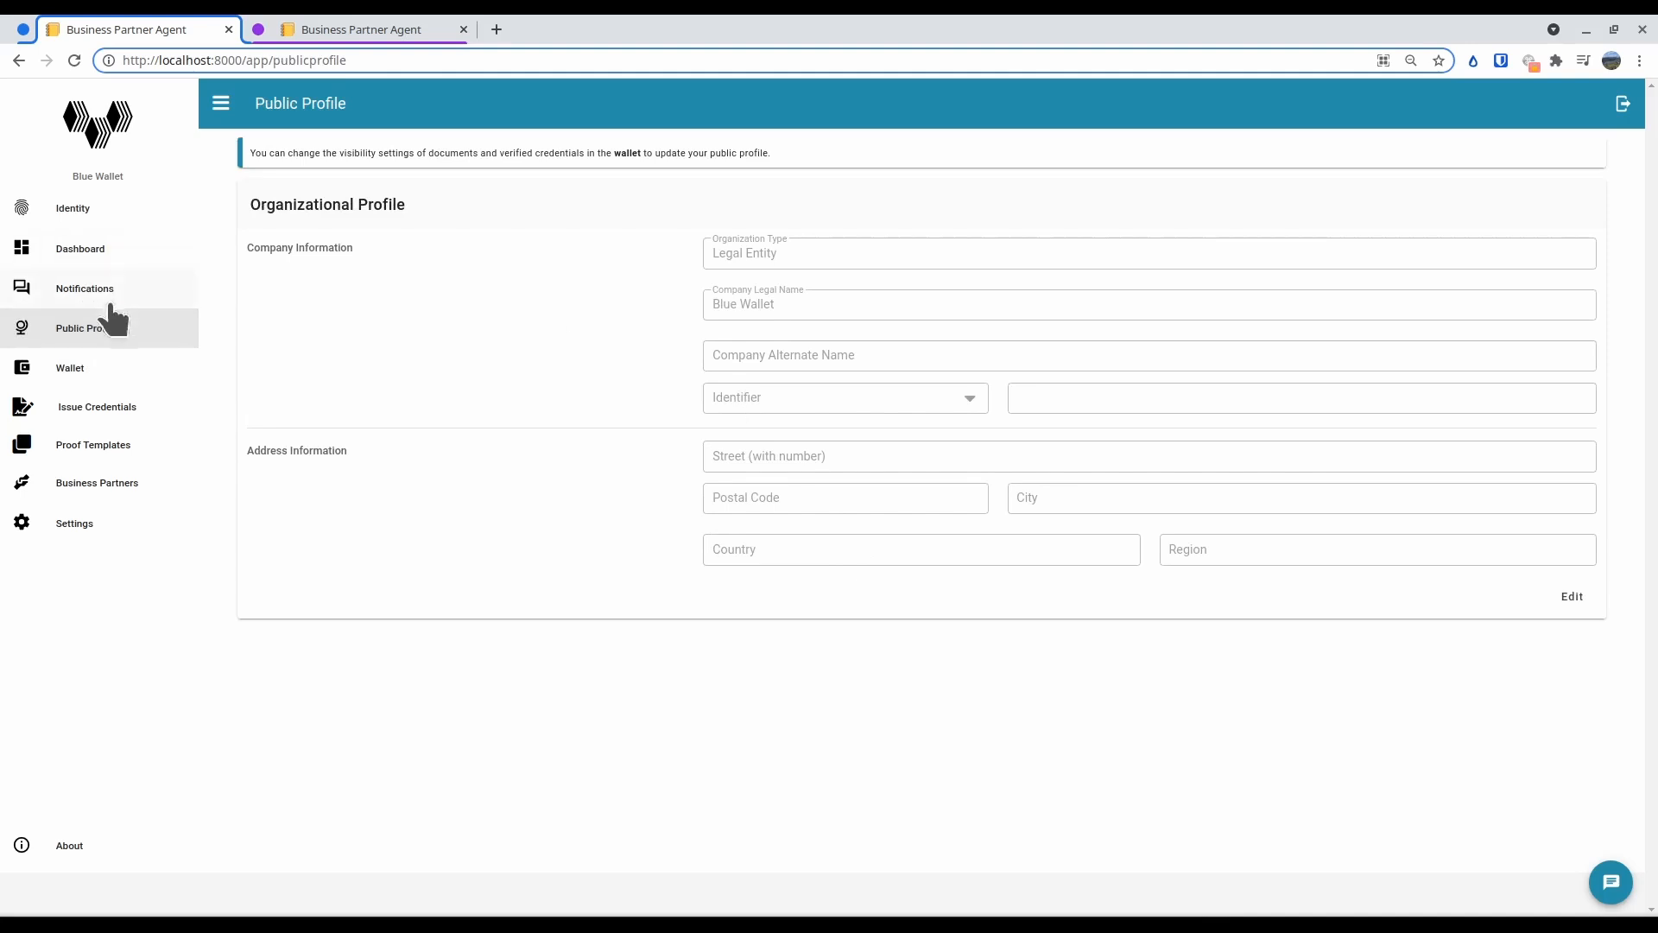
left_click(93, 252)
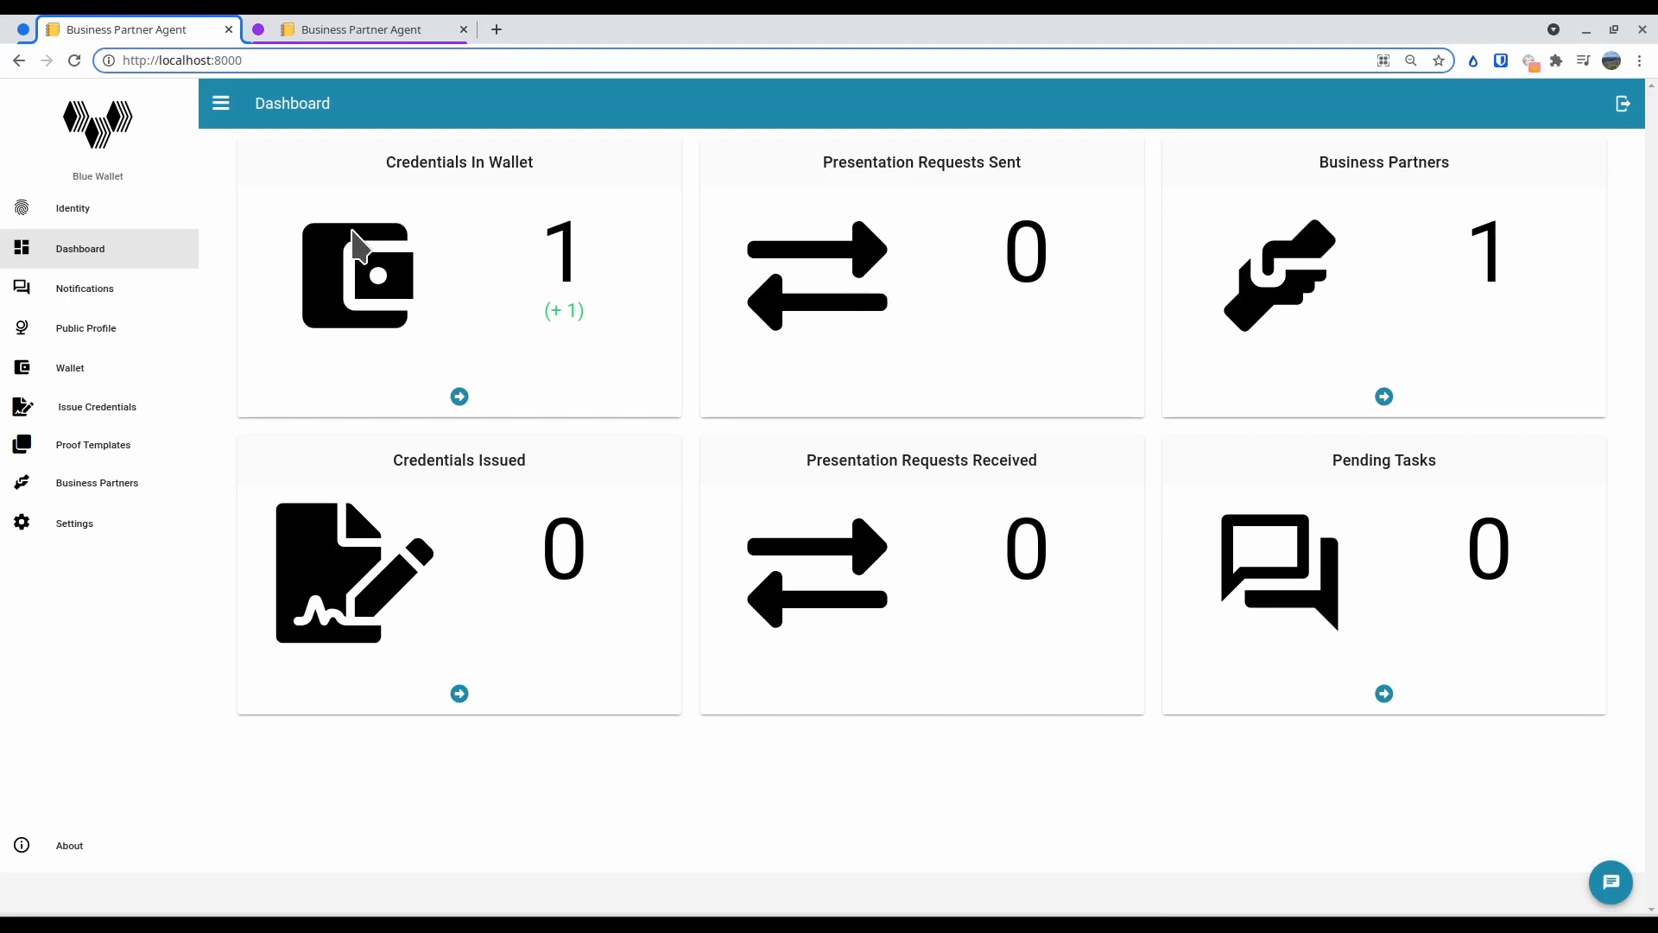
Set up Business Partner Agent 2's public organizational profile with the organization legal name "Purple Wallet"
left_click(356, 31)
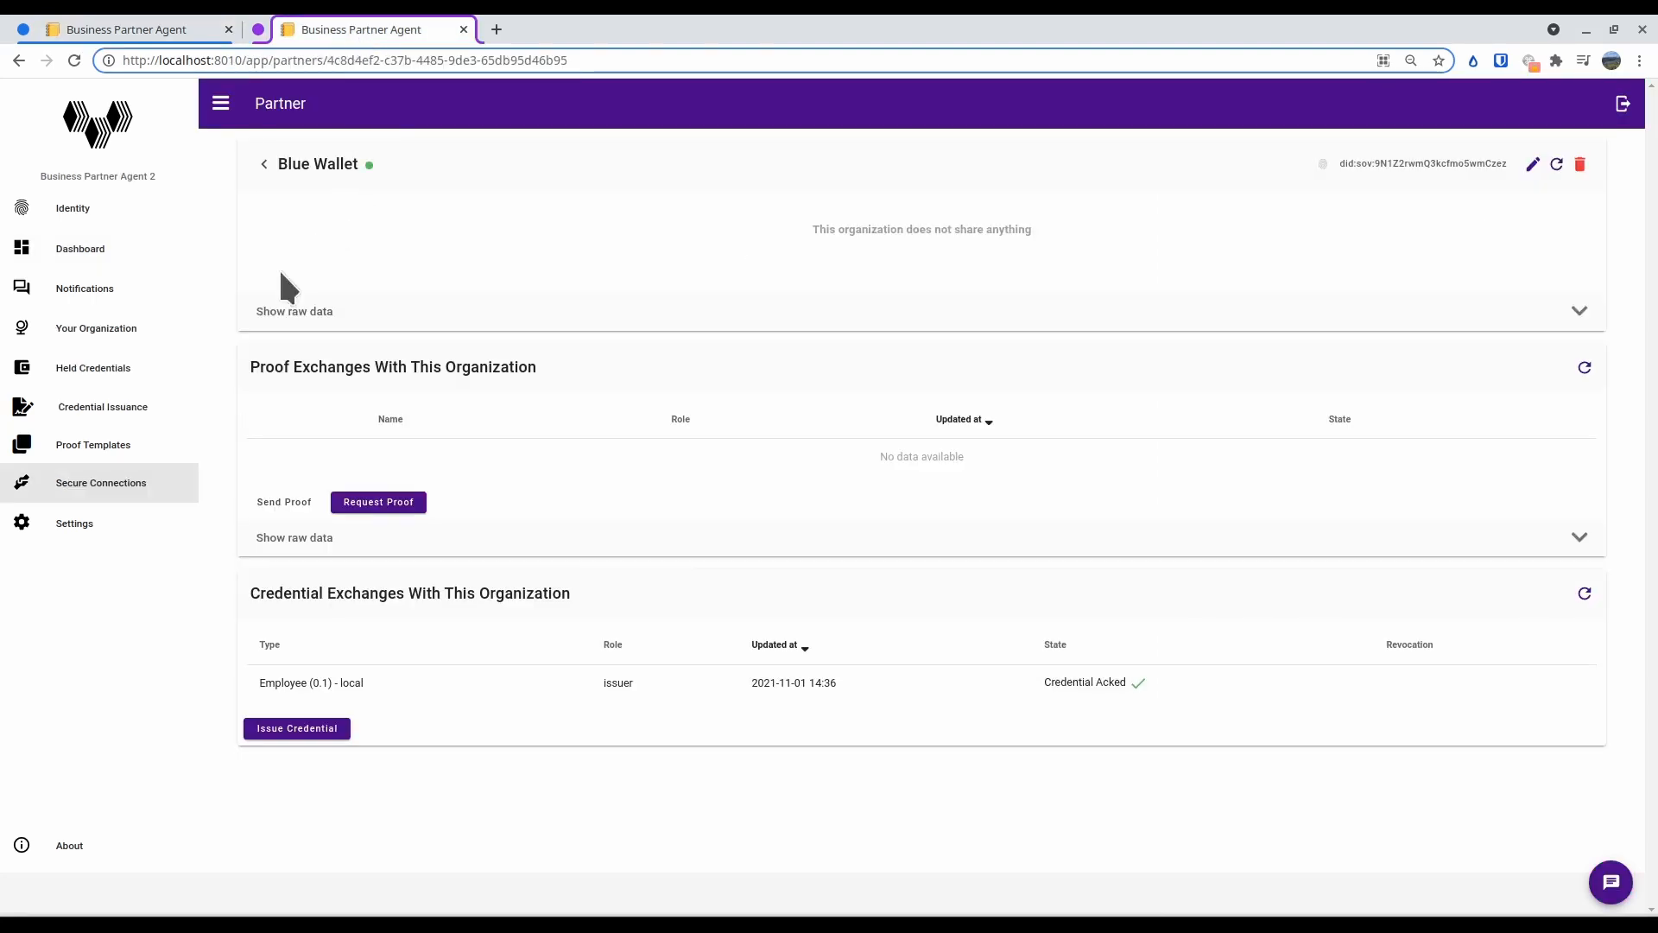
left_click(87, 257)
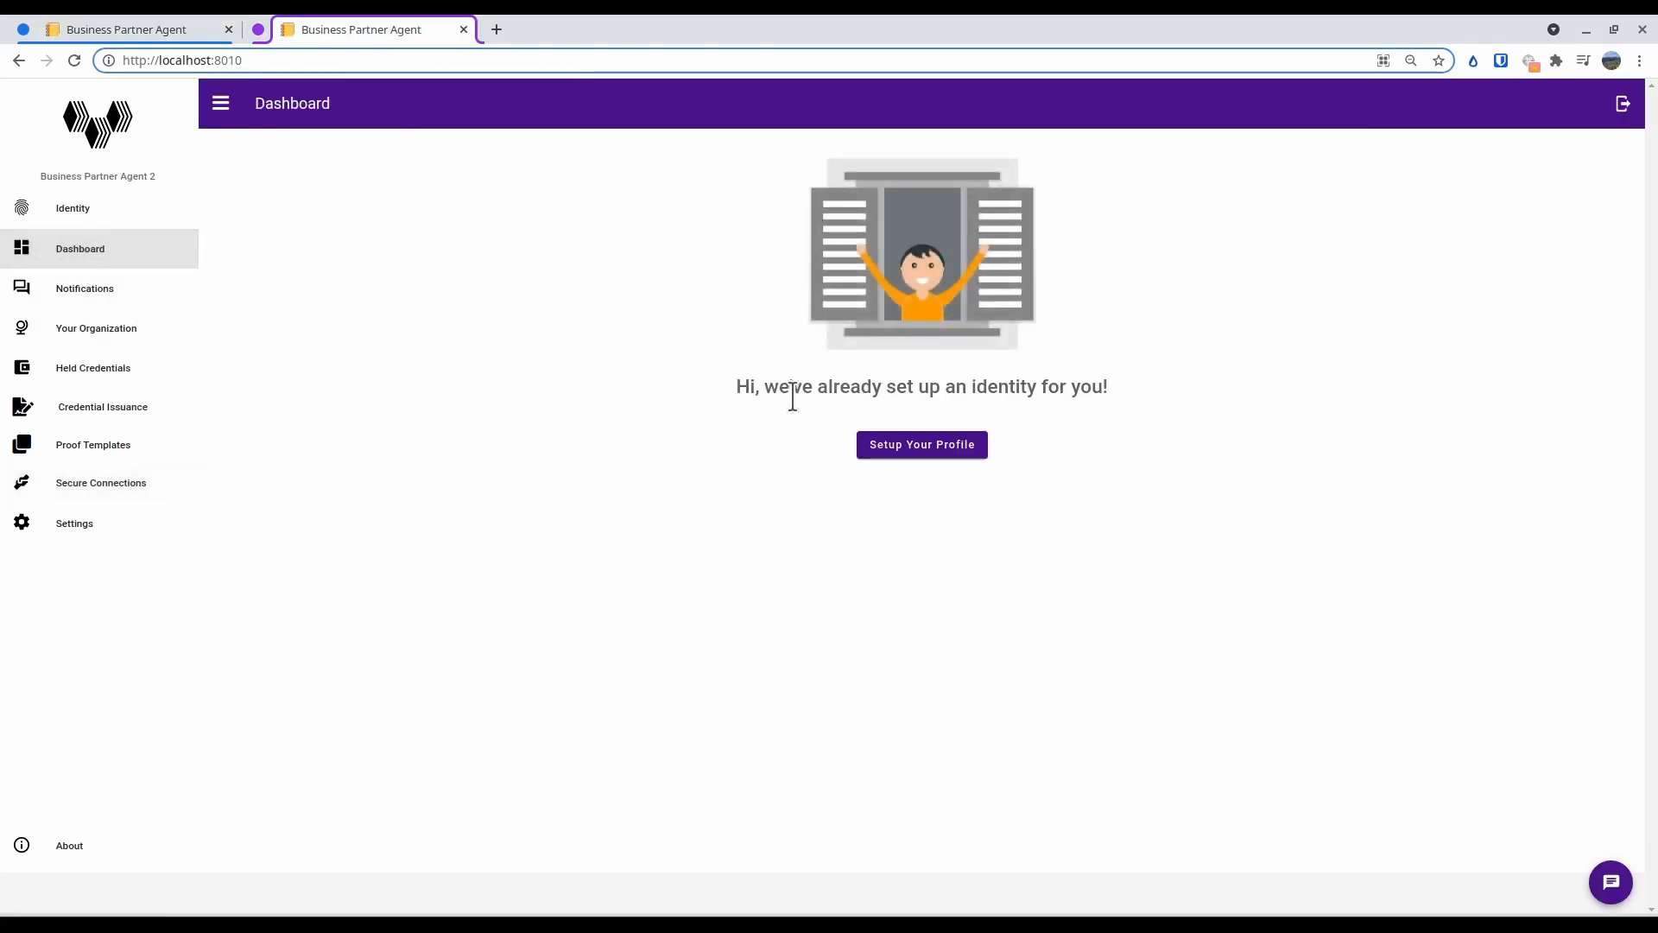
left_click(903, 445)
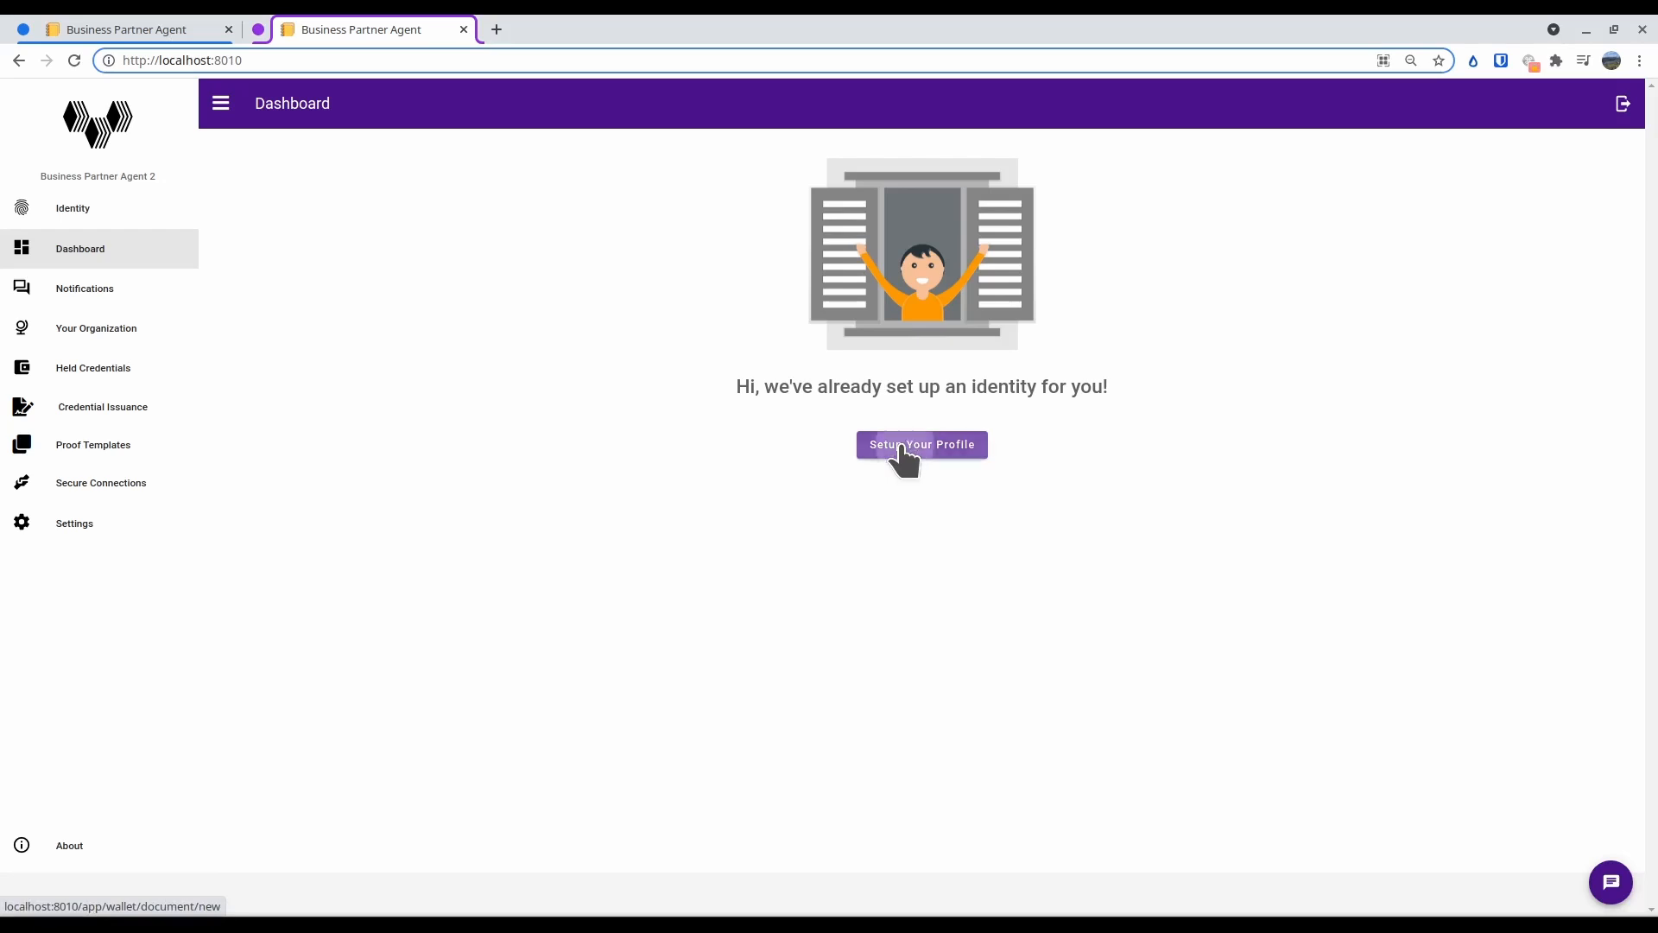
left_click(812, 268)
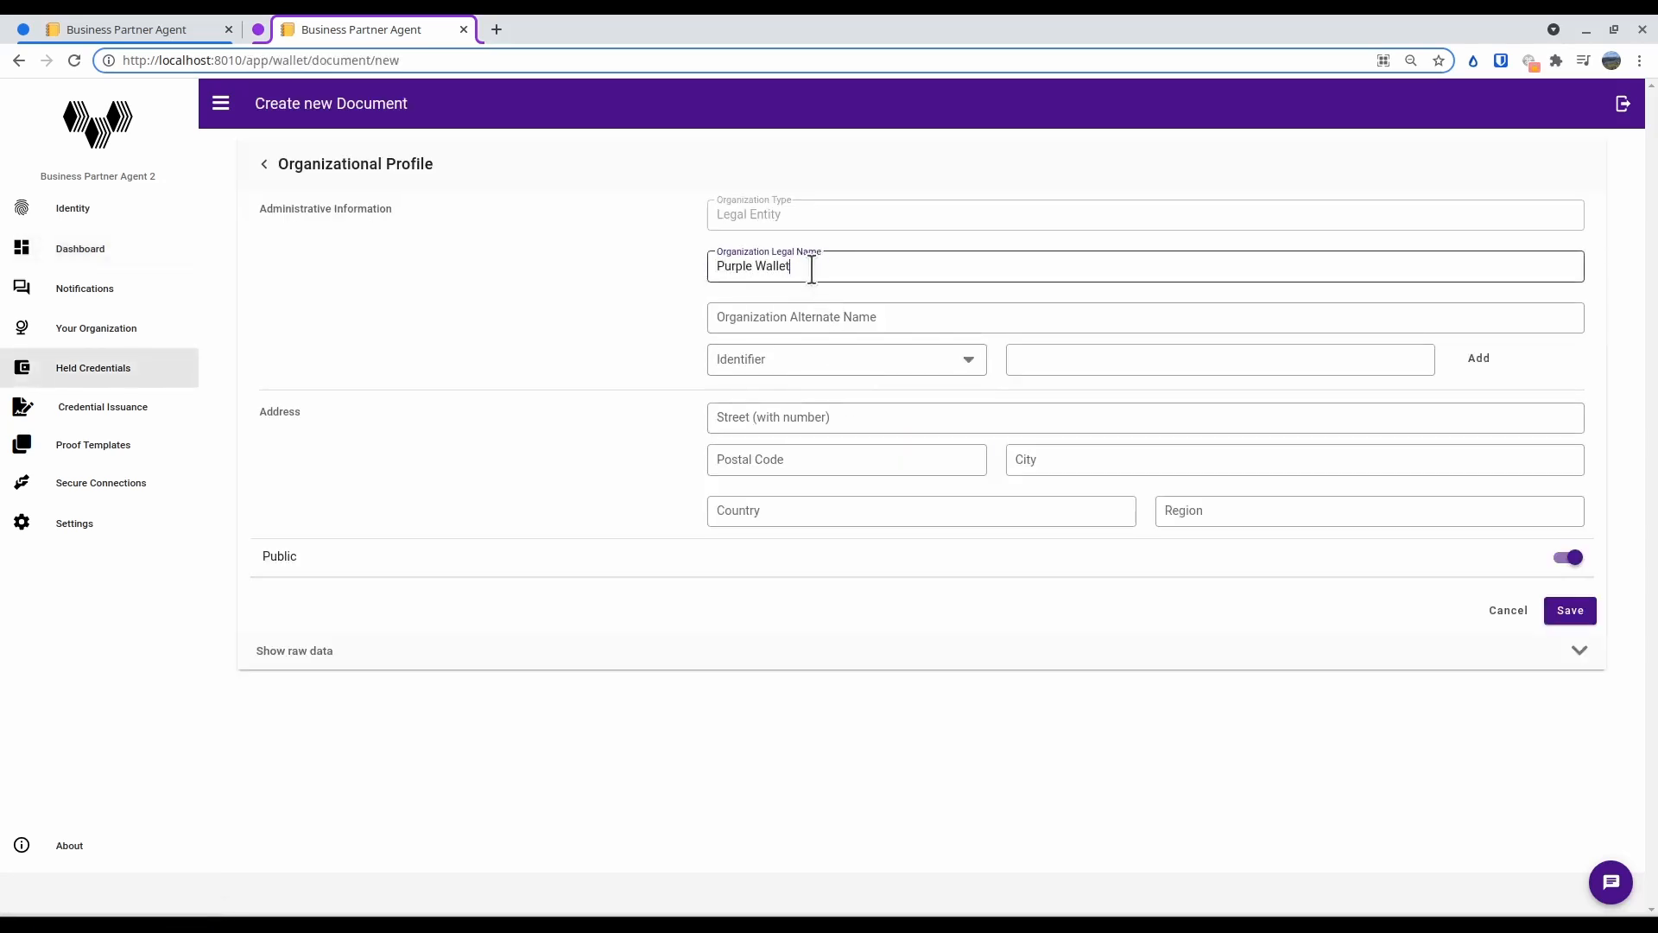
left_click(1577, 615)
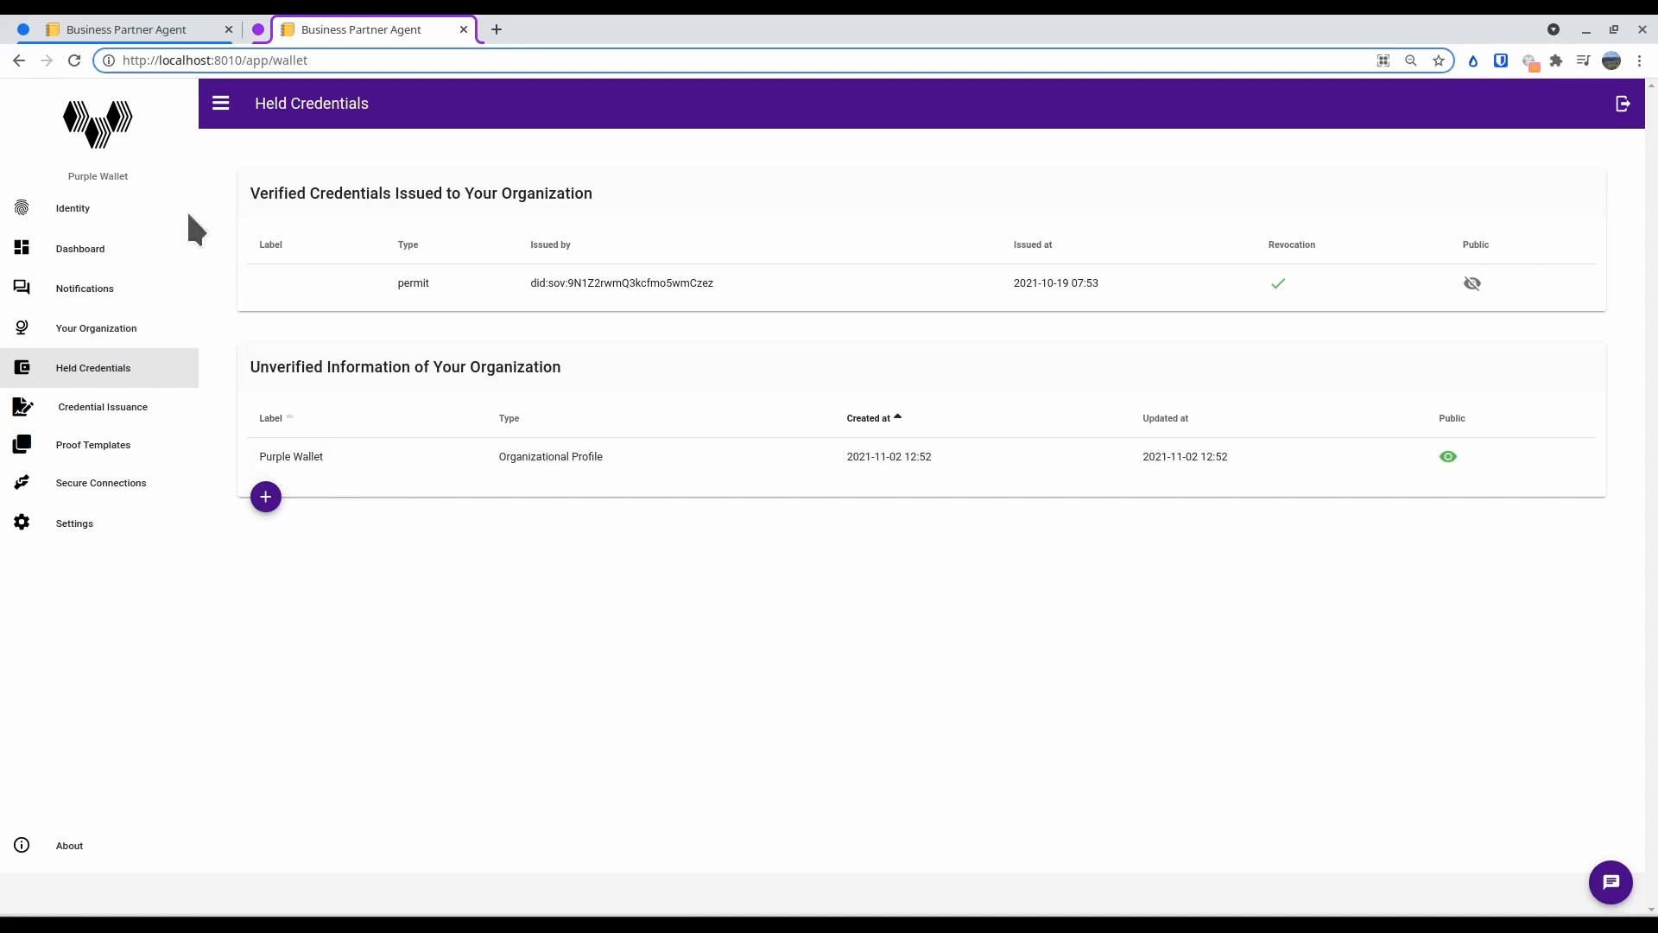
Open the local Indy Network ledger browser at localhost:9000 in a new browser tab
left_click(497, 29)
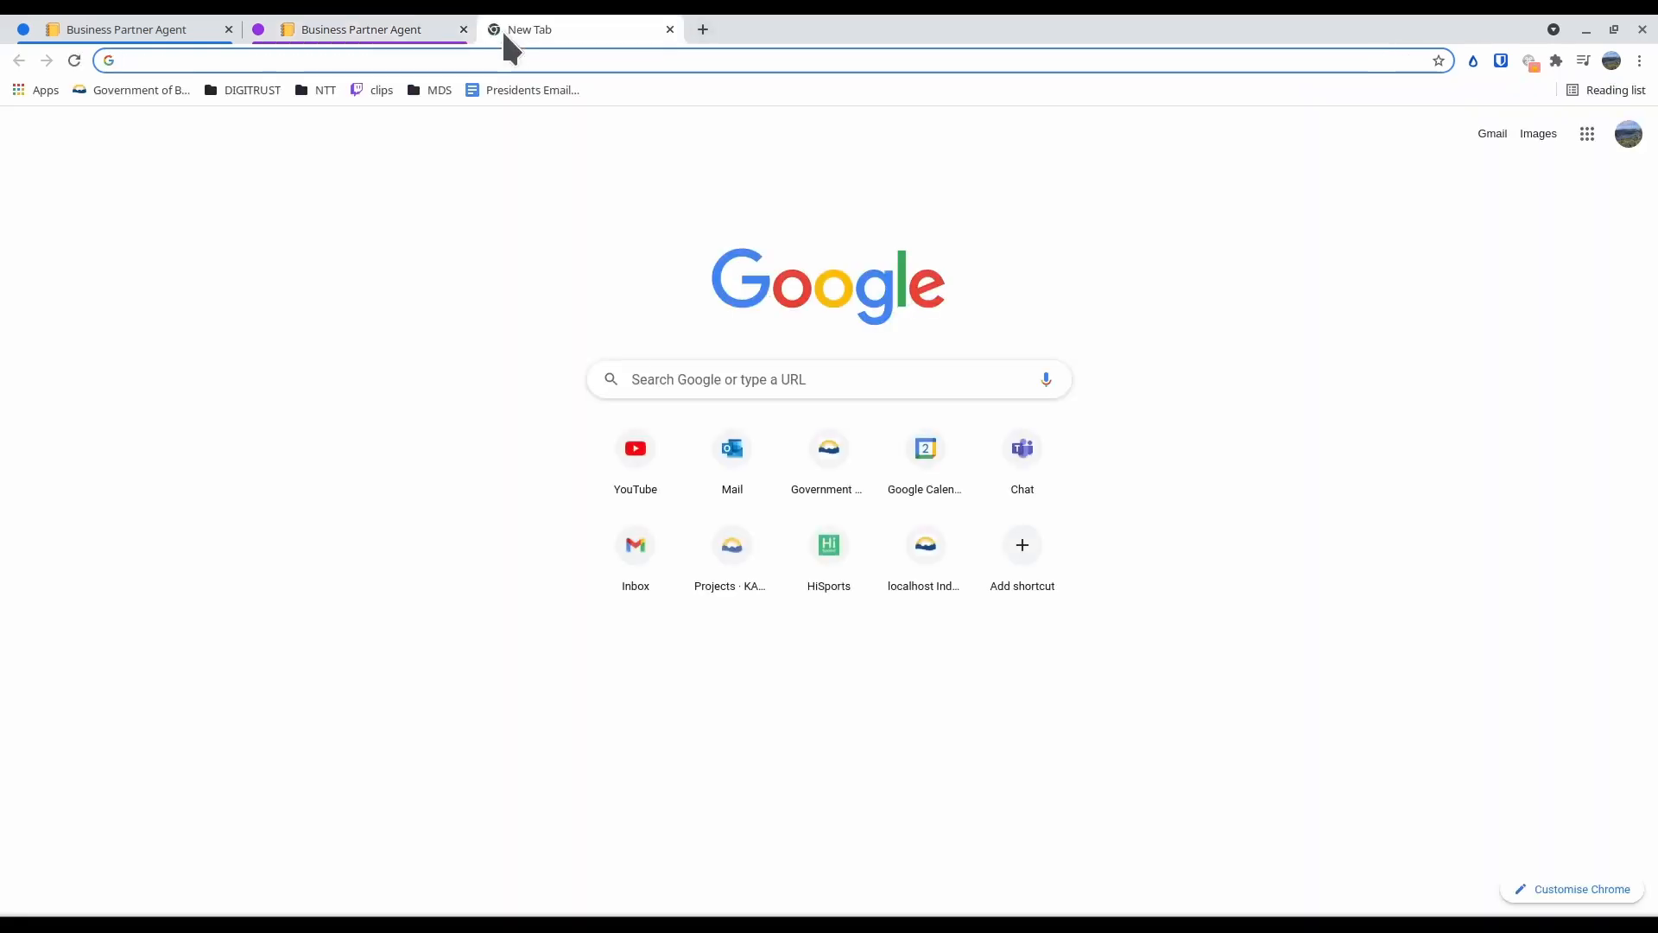
type("local")
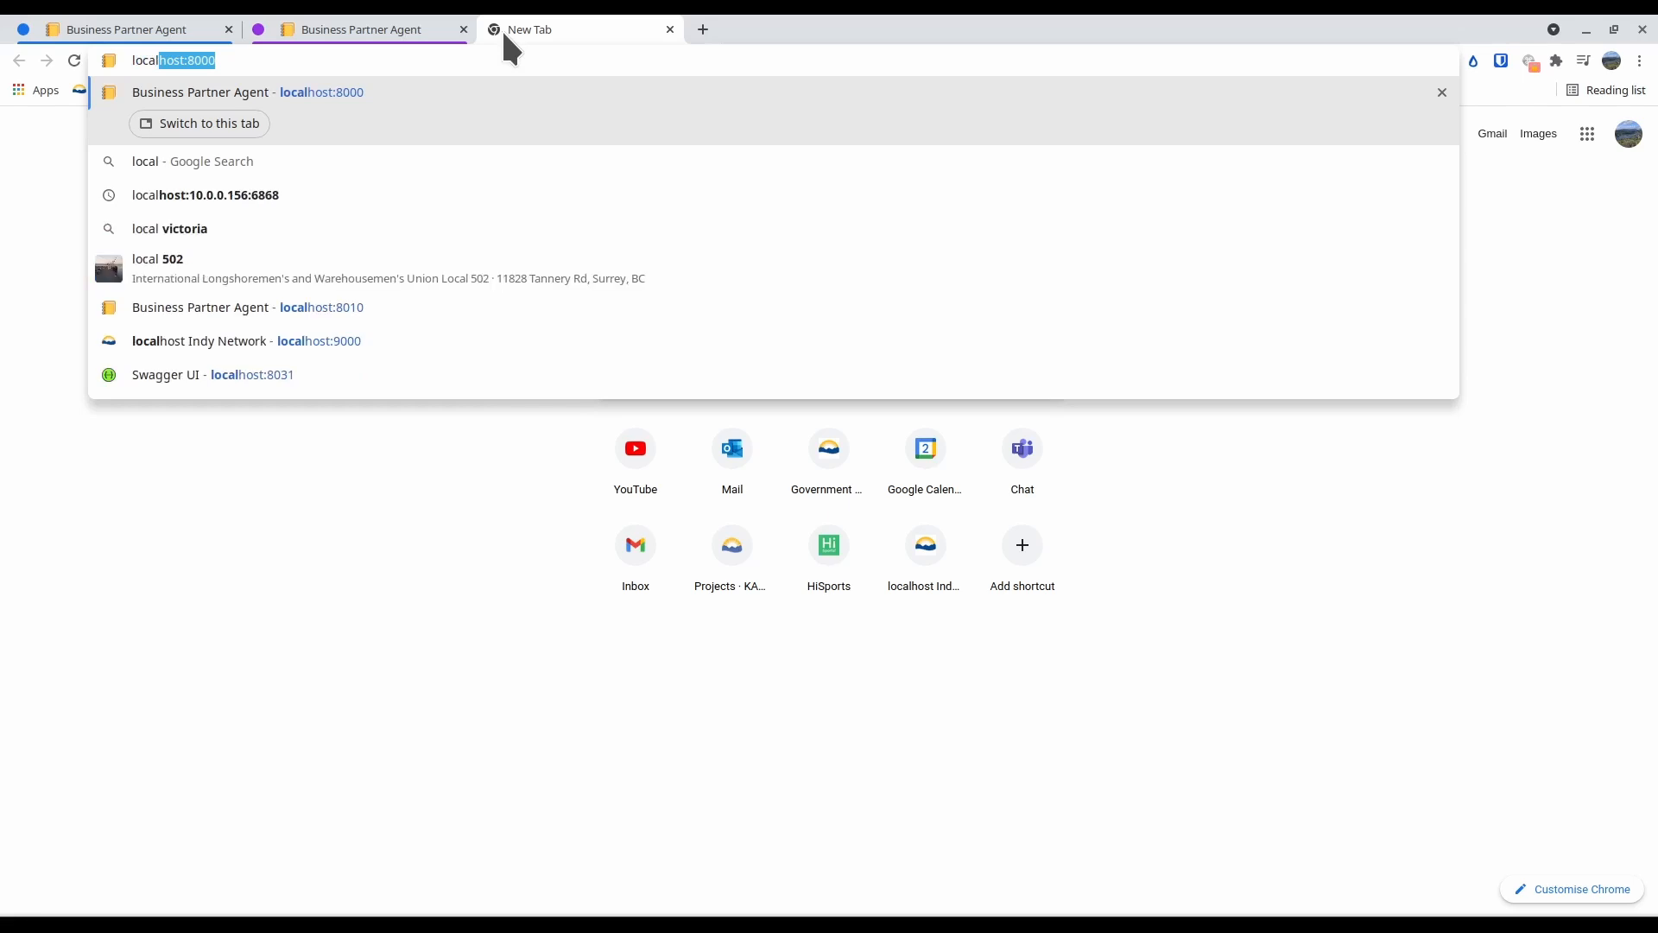
key("Down")
key("Down")
key("Down")
key("Down")
key("Down")
key("Down")
key("Return")
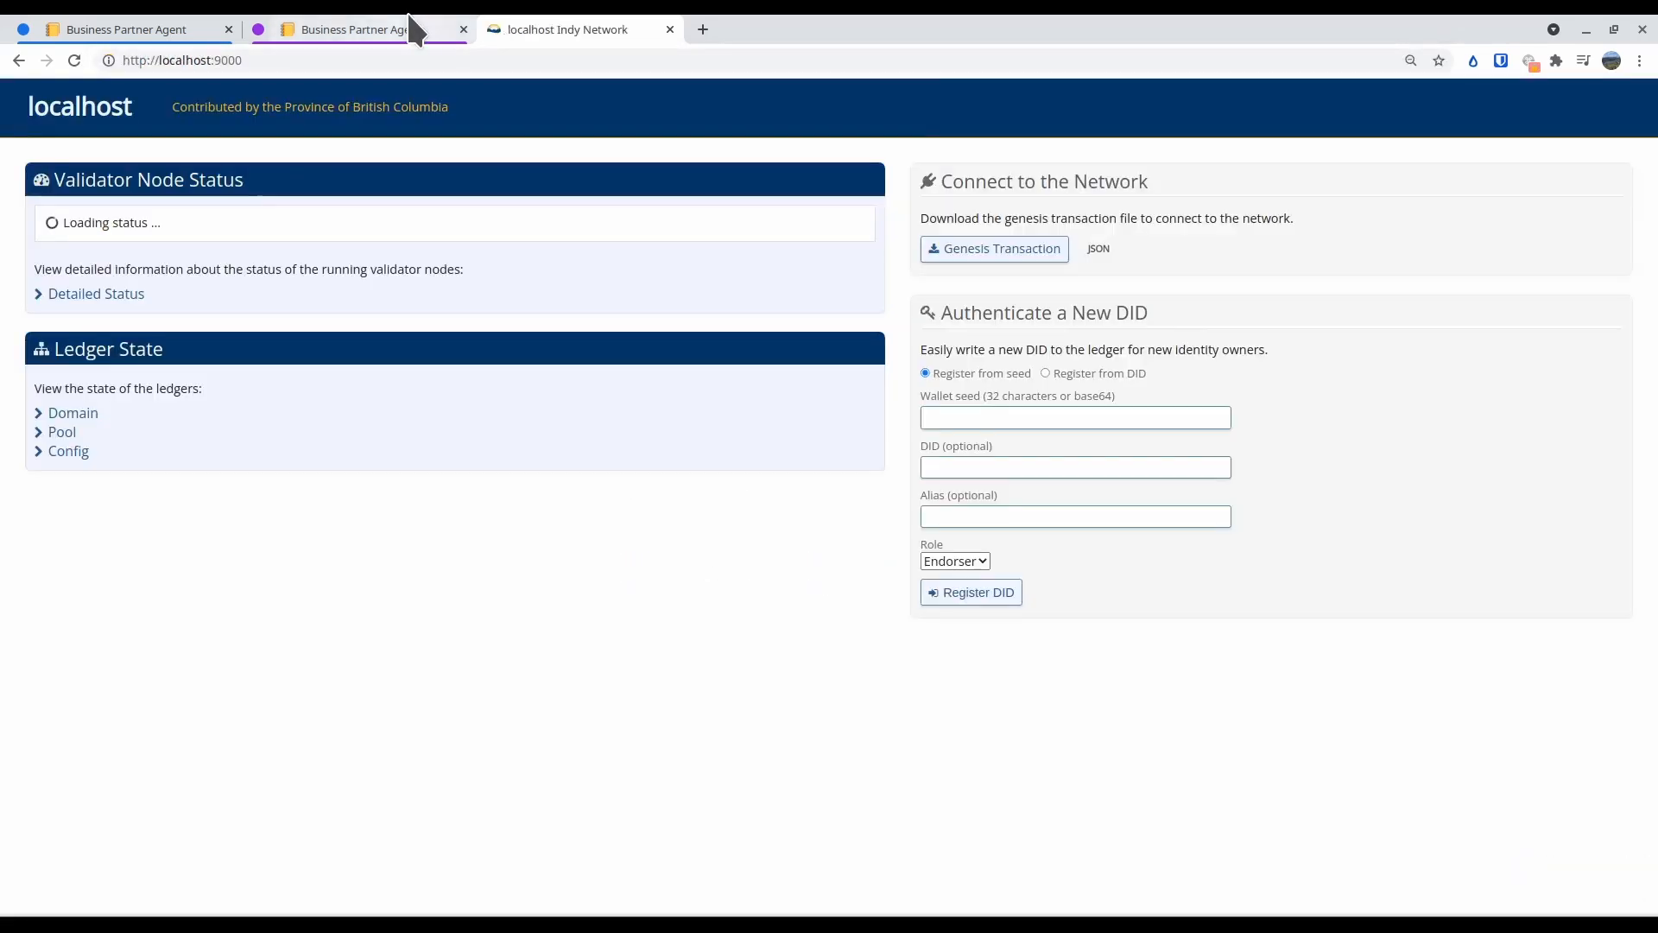
Browse the Domain ledger's transactions, filtered to the ATTRIB type
left_click(69, 415)
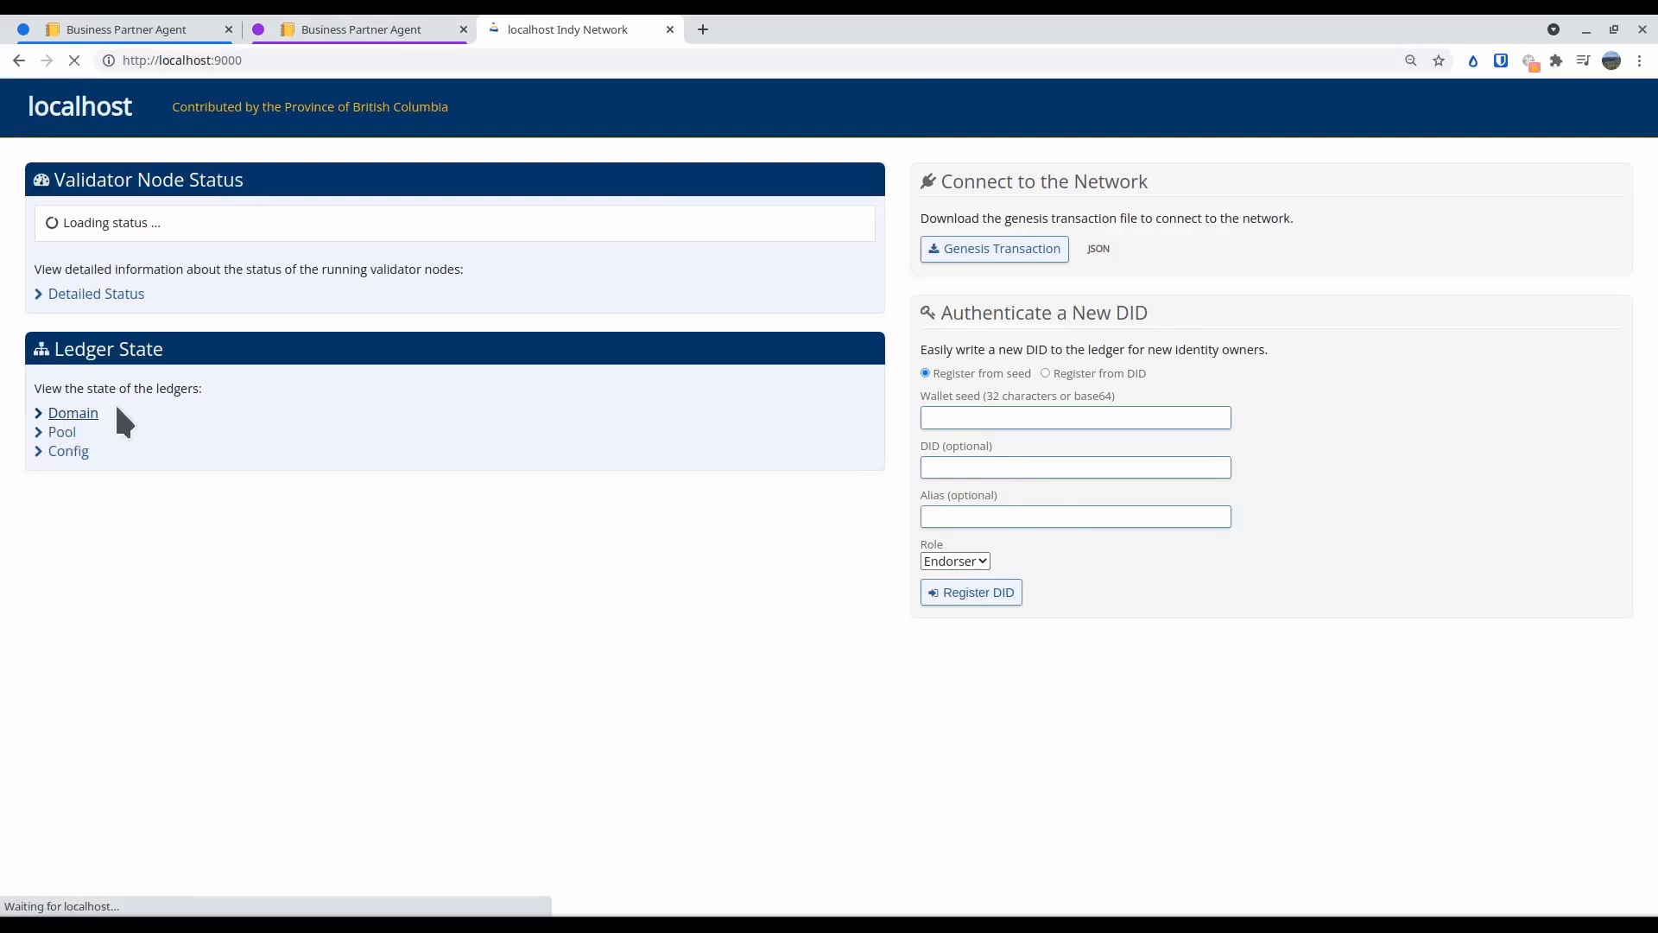
left_click(1149, 242)
left_click(1116, 349)
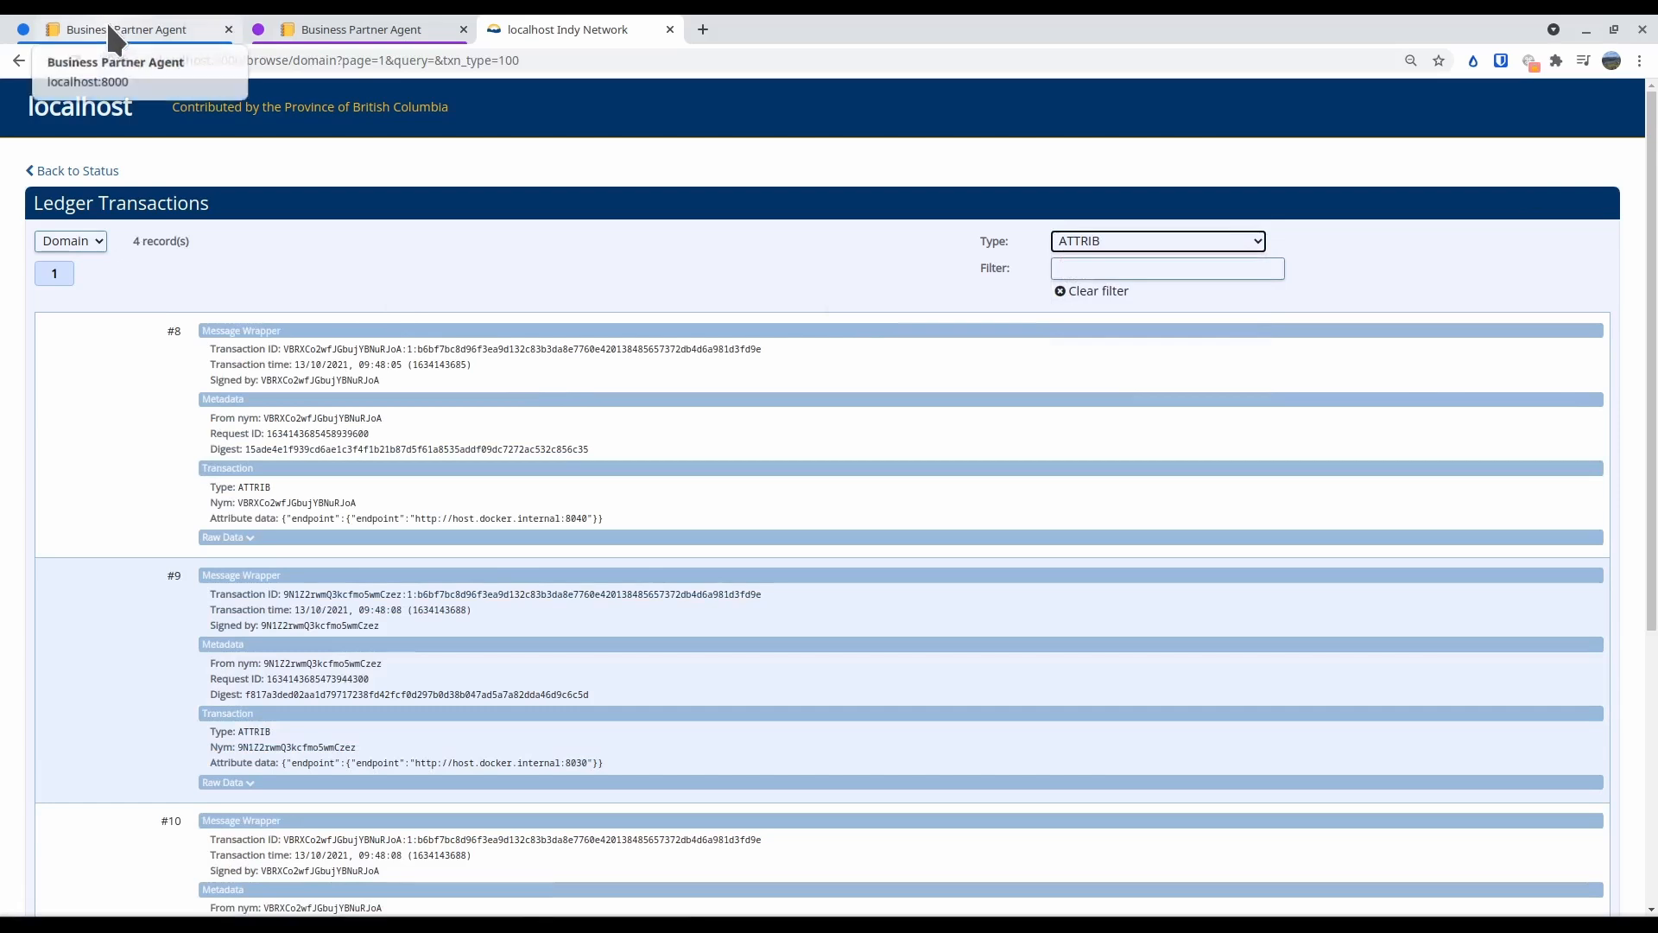
Look up Blue Wallet's DID in its agent settings, then inspect matching ATTRIB transaction #11 on the ledger and select its profile URL
left_click(192, 31)
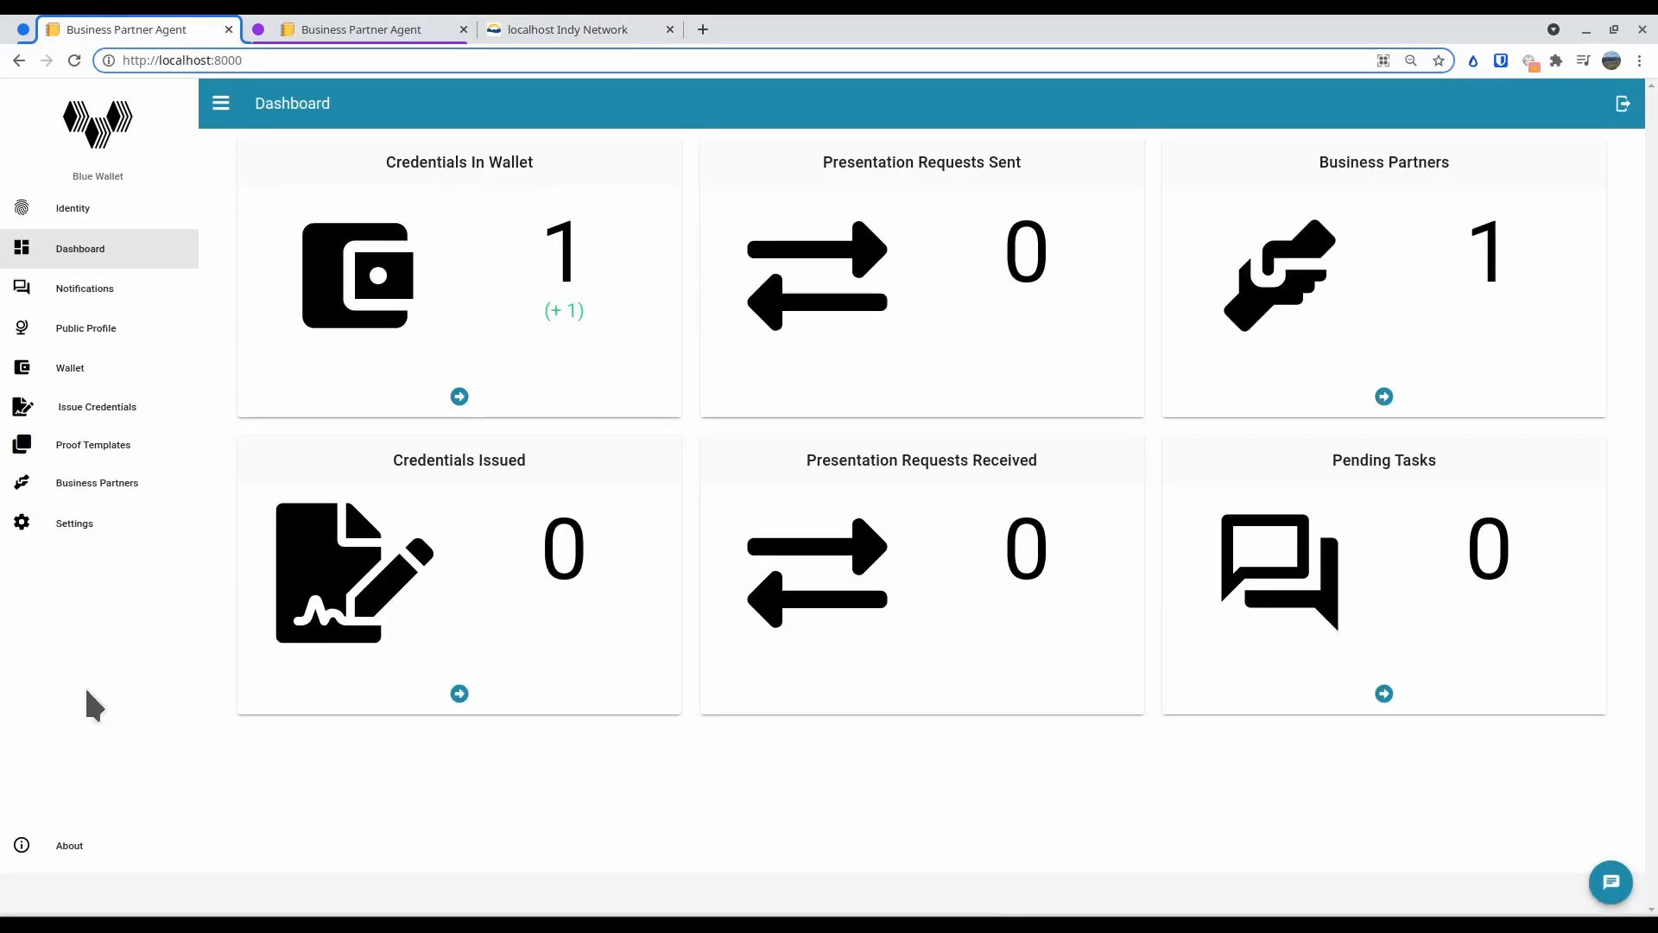
left_click(92, 538)
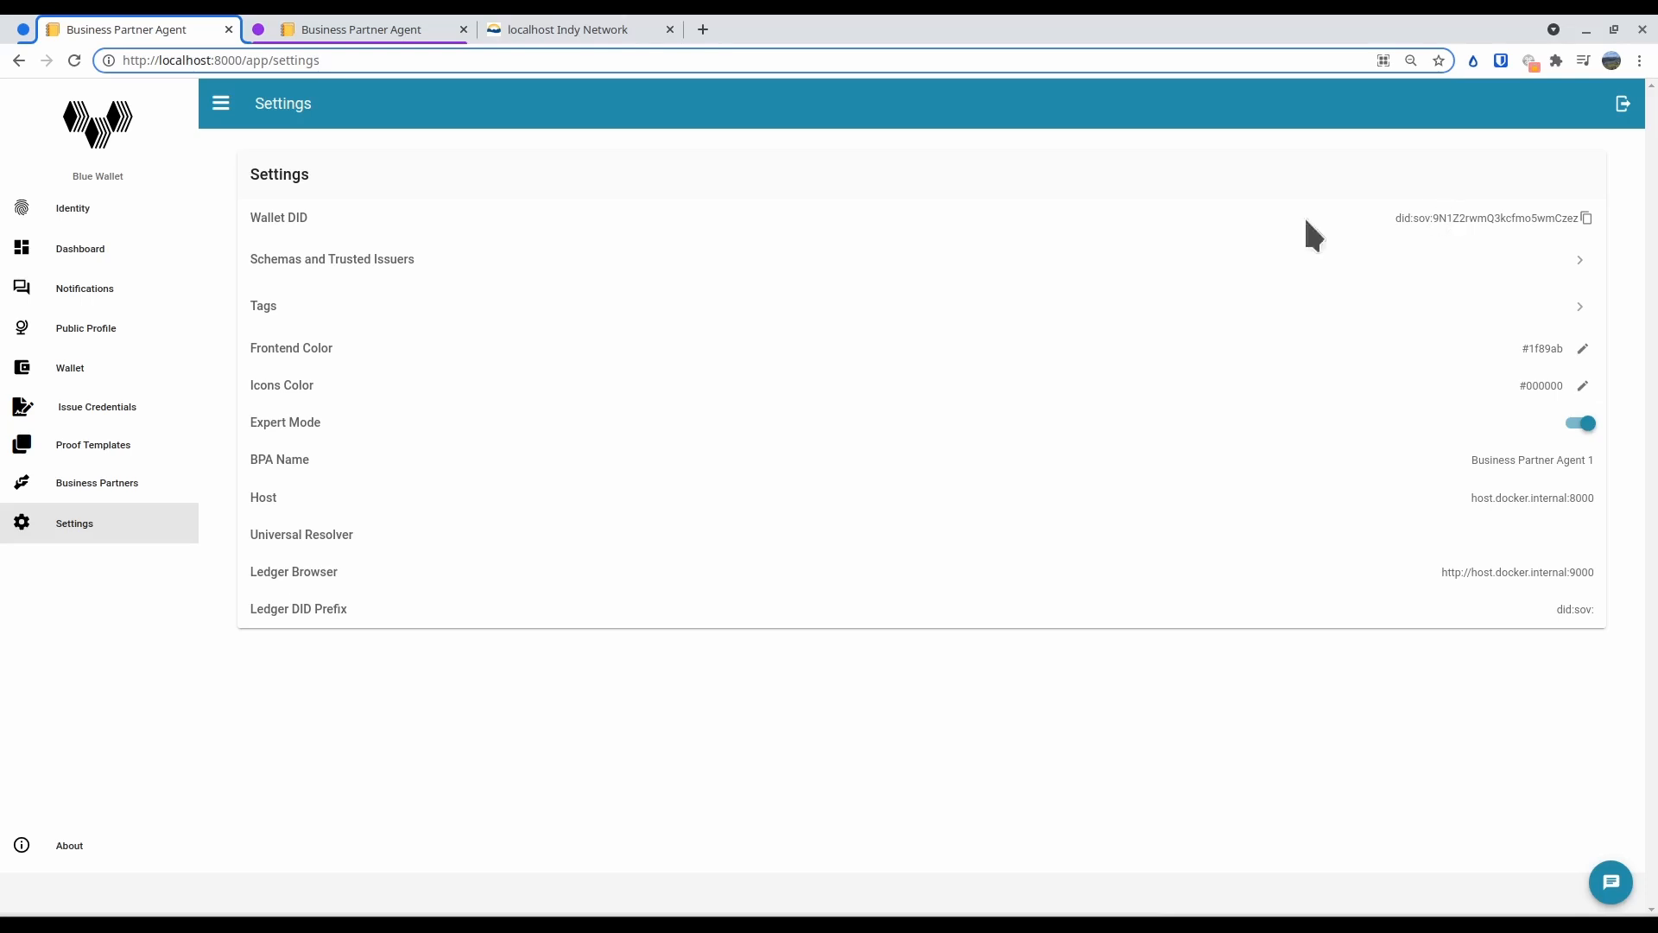
left_click(530, 31)
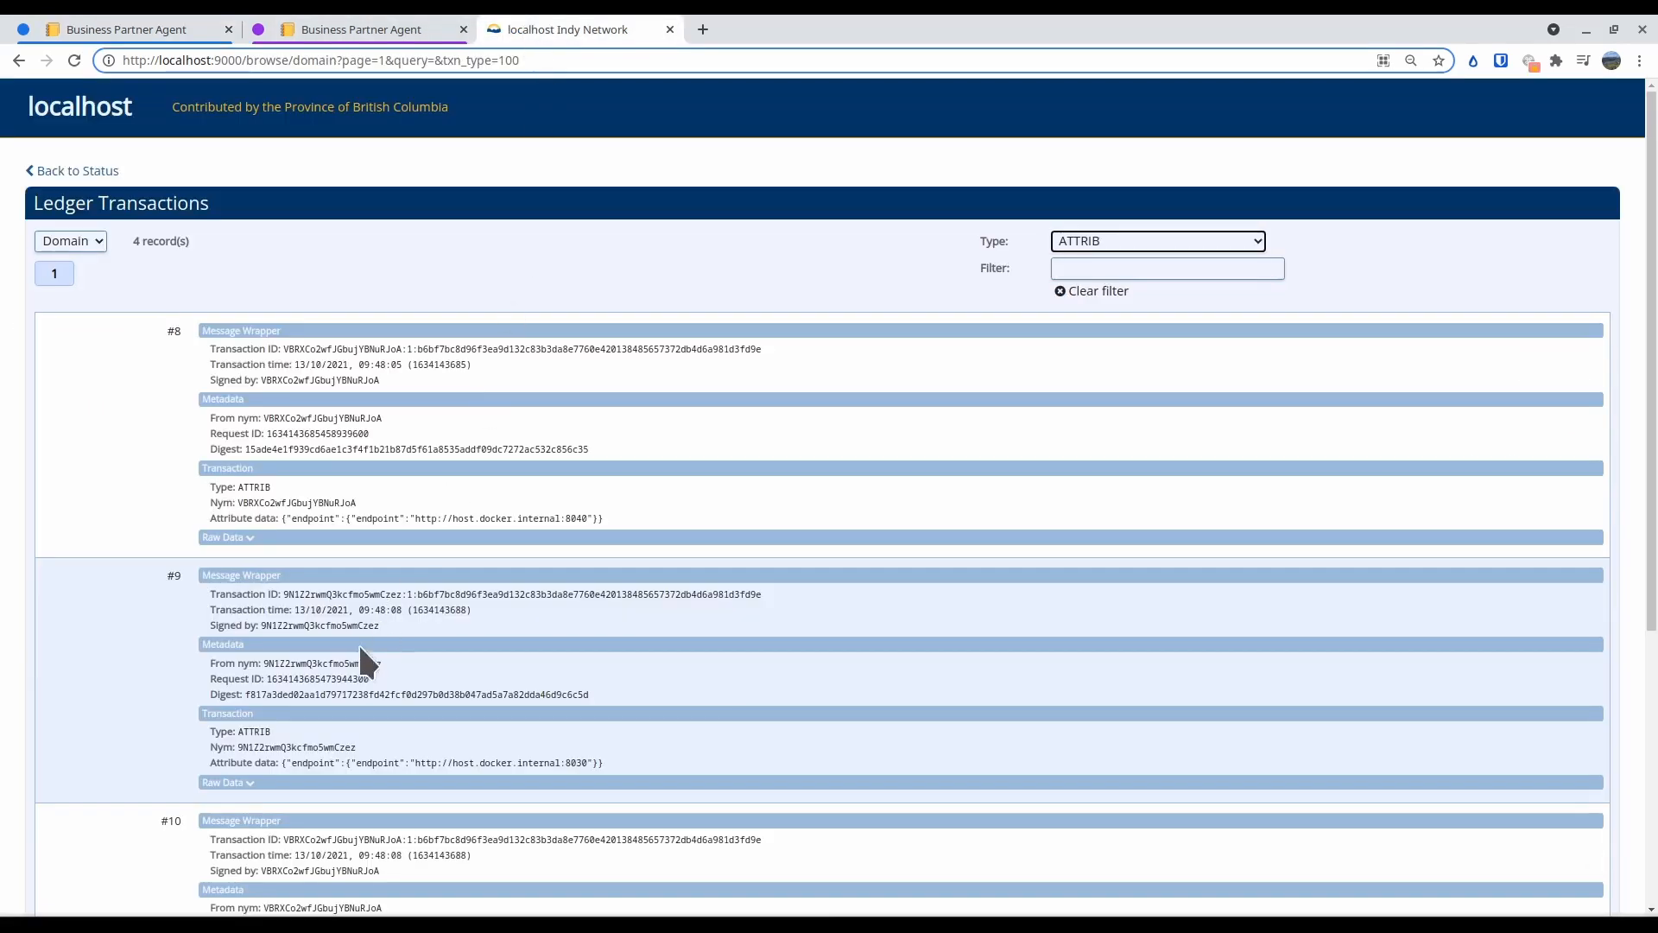
scroll(292, 634, "down", 5)
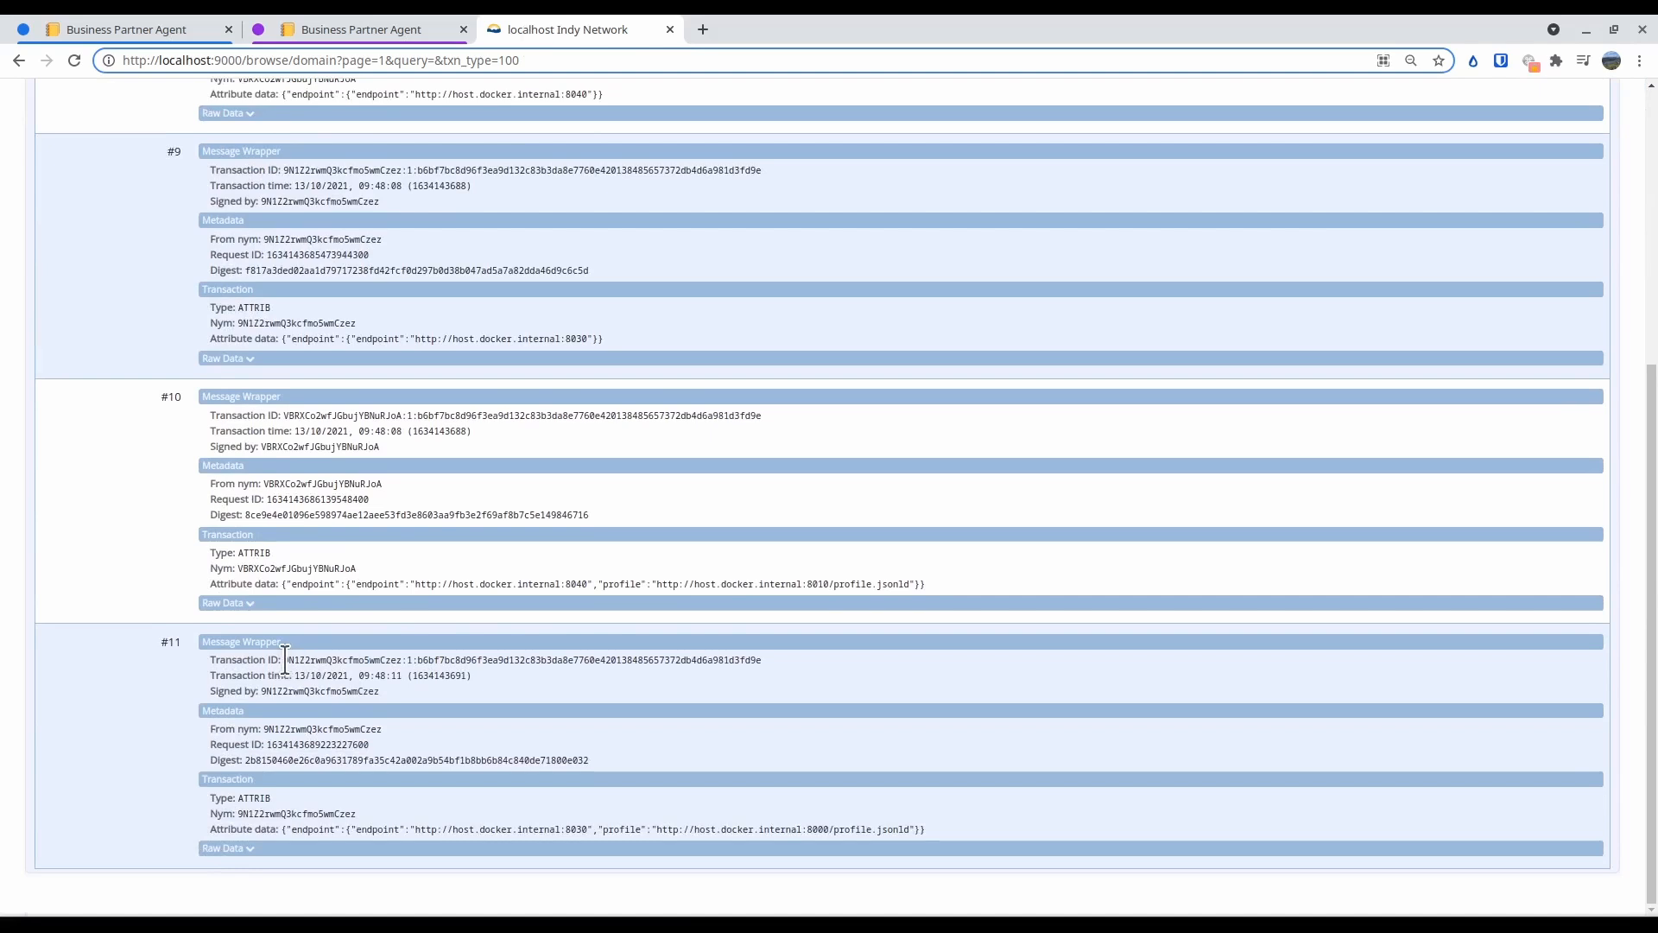
left_click_drag(283, 660, 321, 660)
left_click_drag(303, 829, 912, 836)
left_click(704, 847)
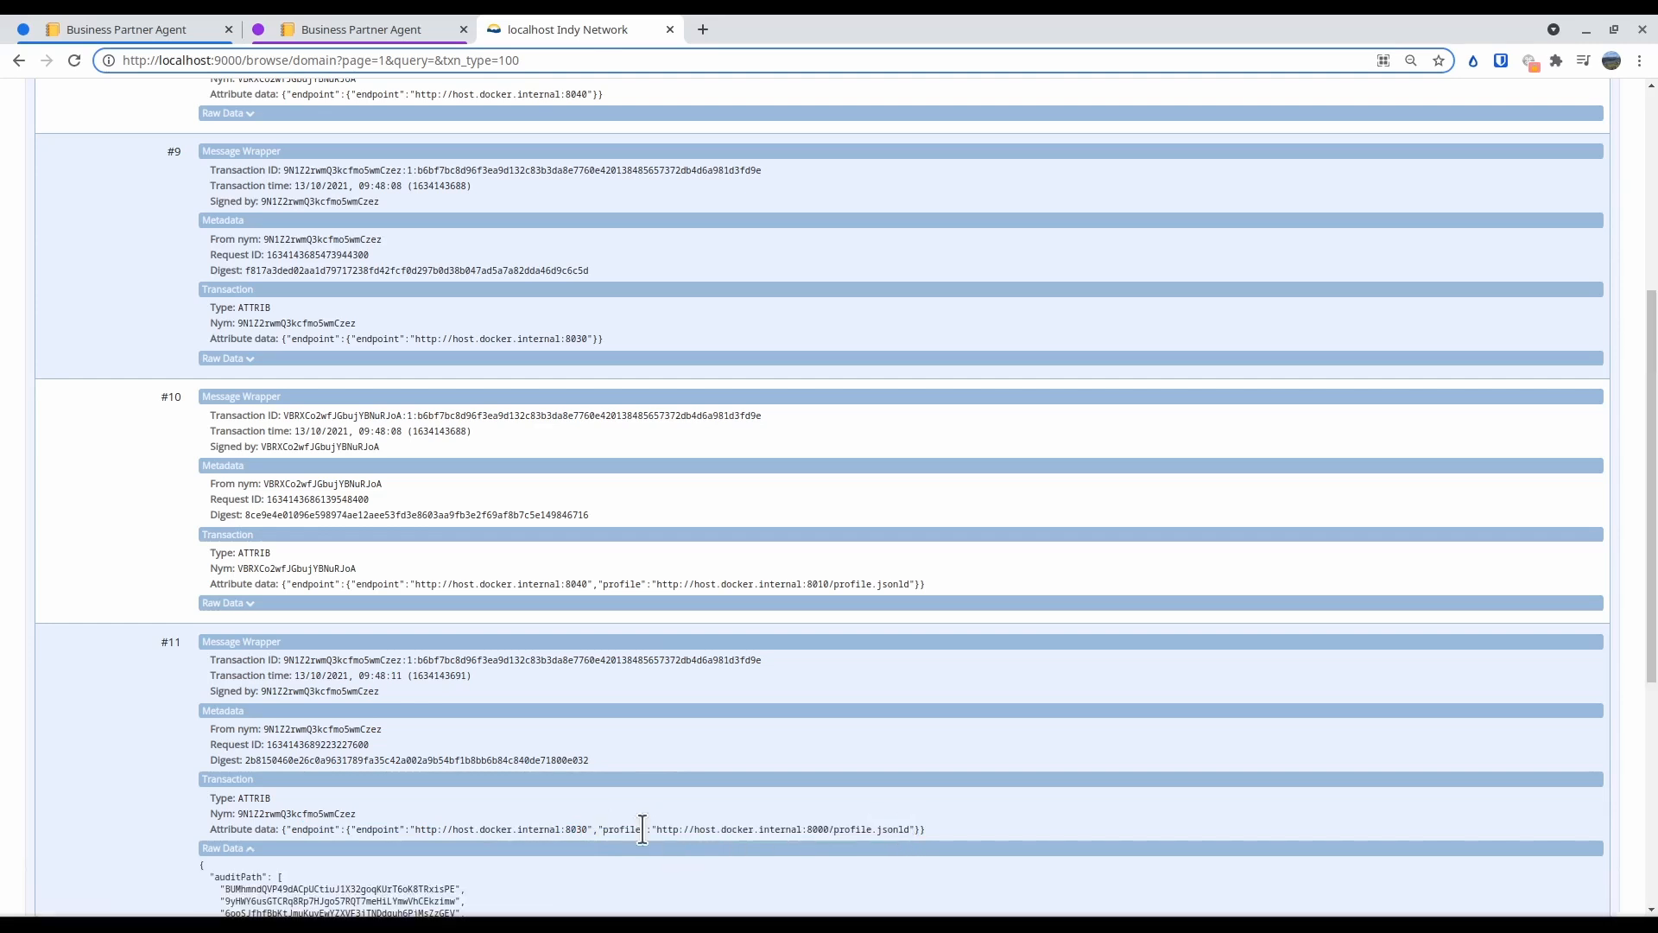
mouse_move(655, 829)
left_mouse_down()
mouse_move(905, 831)
mouse_move(652, 827)
left_mouse_up()
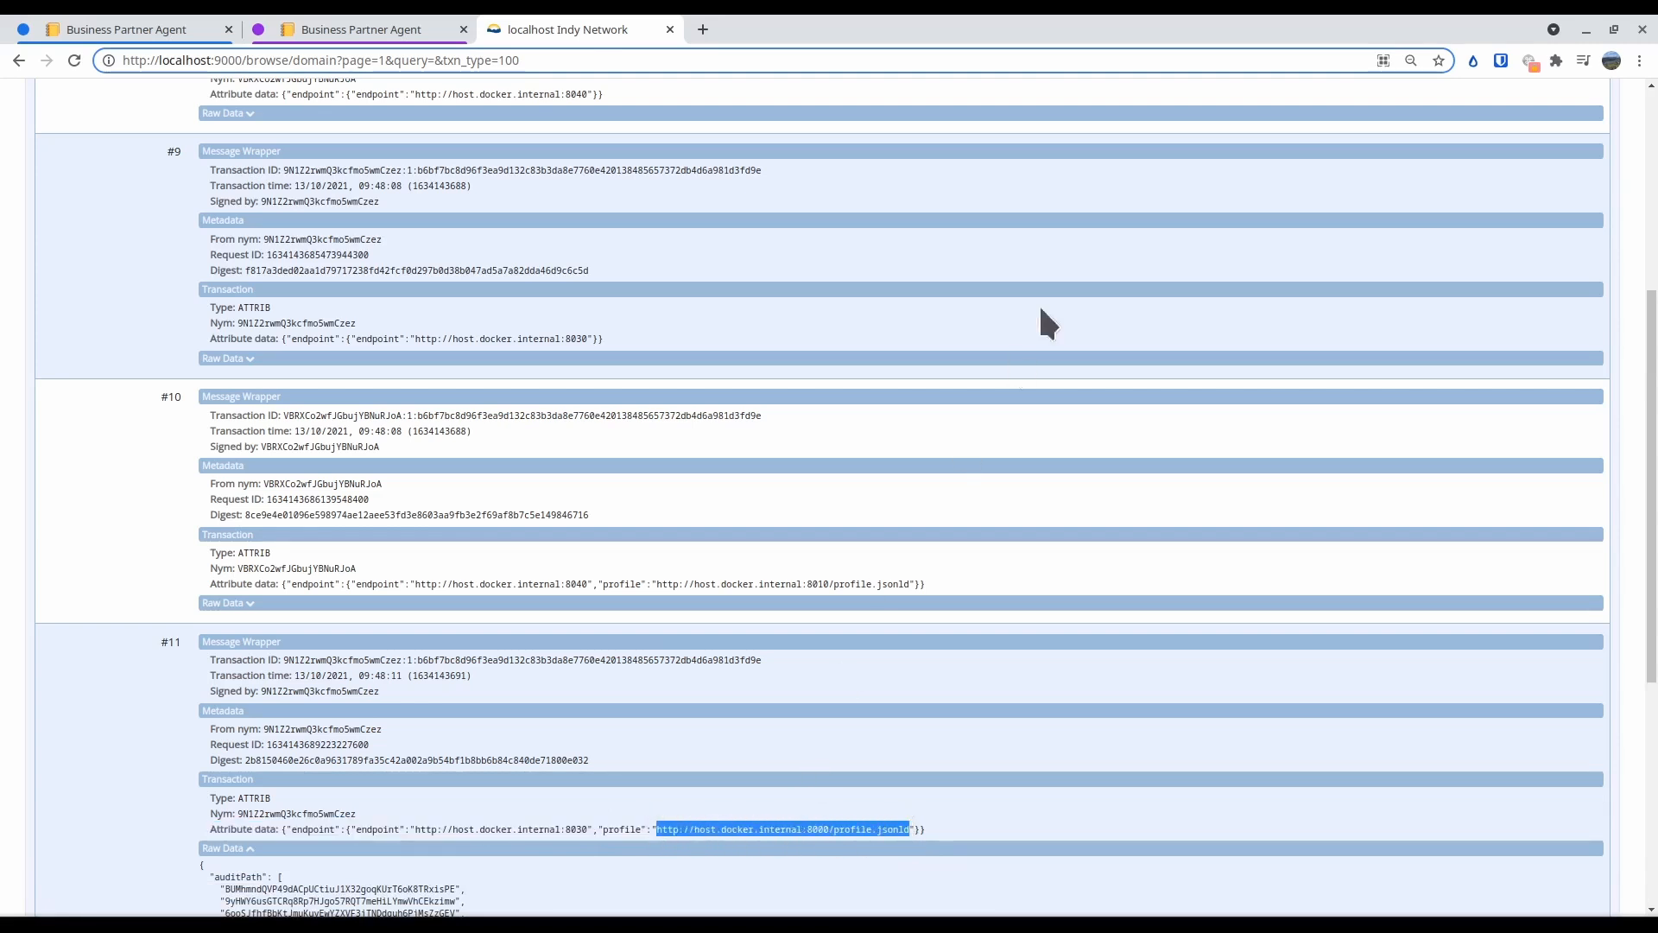
Open localhost:8000/profile.jsonld in a new tab, examine Blue Wallet's legal name, address and label data, and return to the ledger
left_click(698, 32)
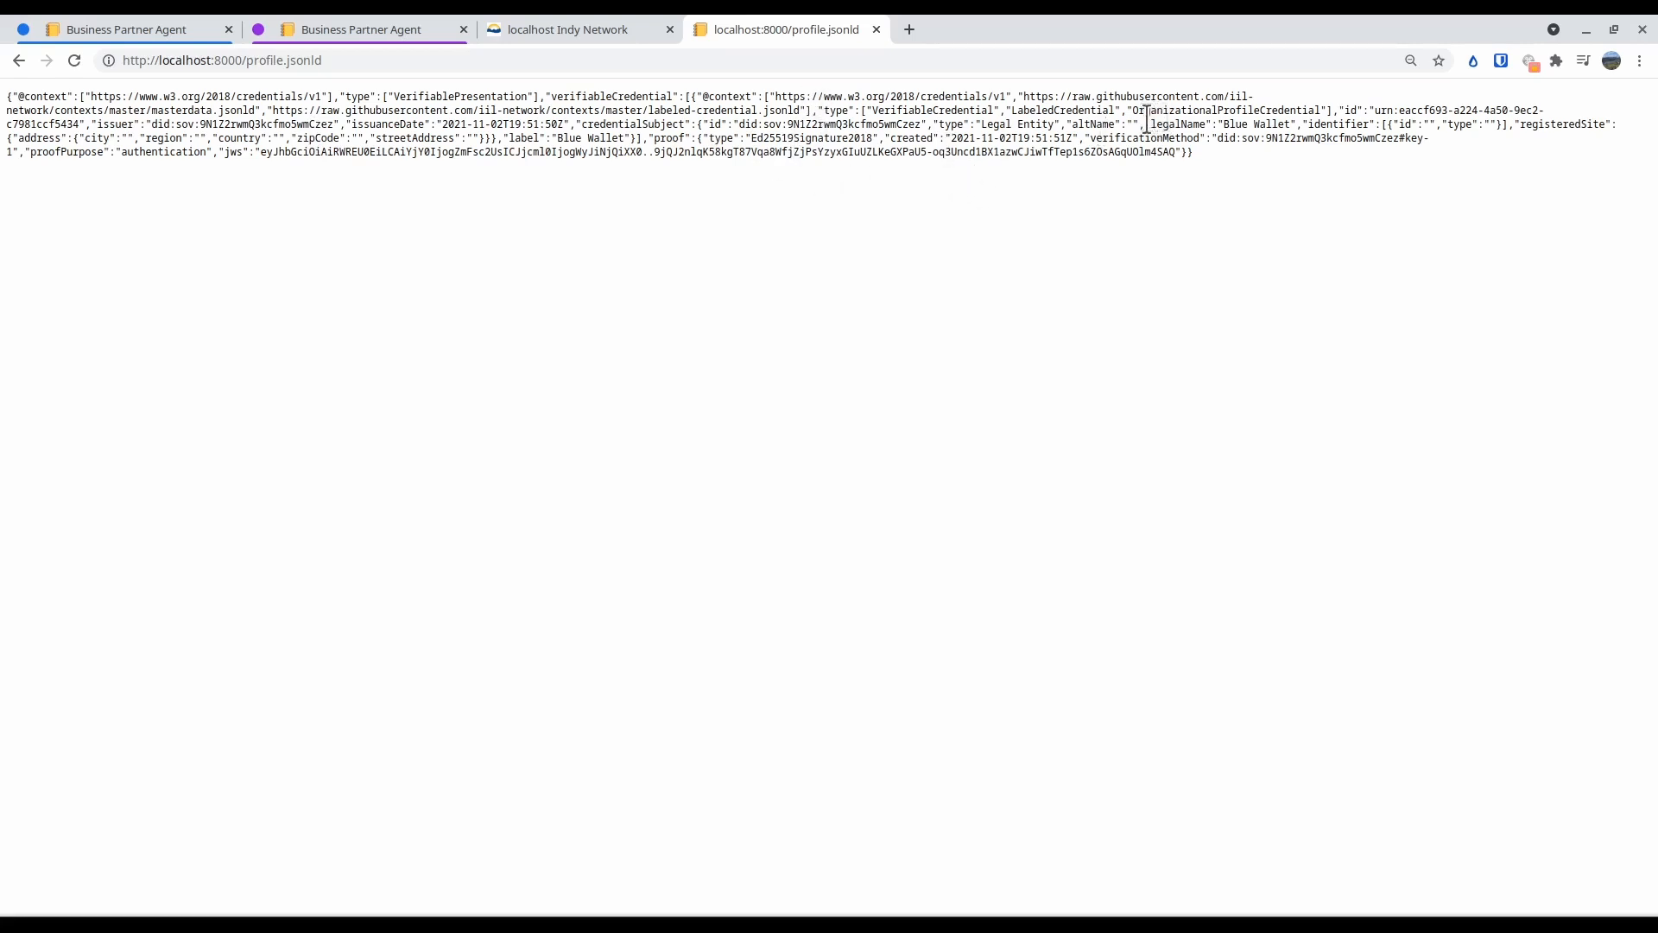
left_click_drag(1147, 123, 1302, 125)
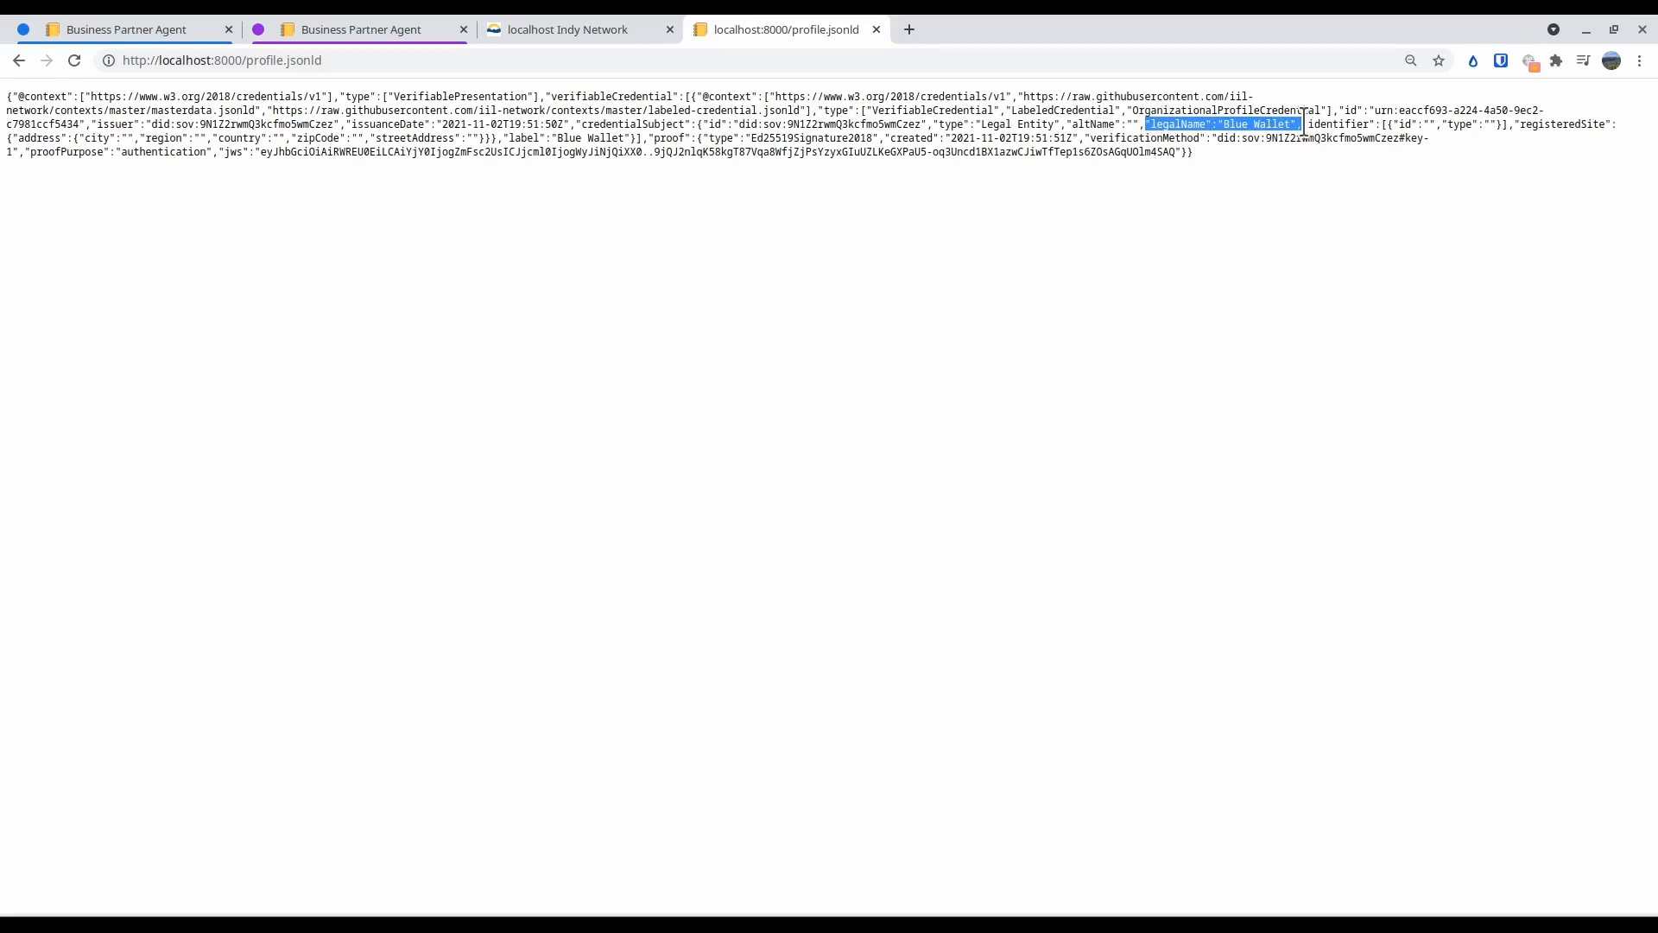
left_click(87, 137)
left_click_drag(87, 137, 884, 139)
left_click(883, 138)
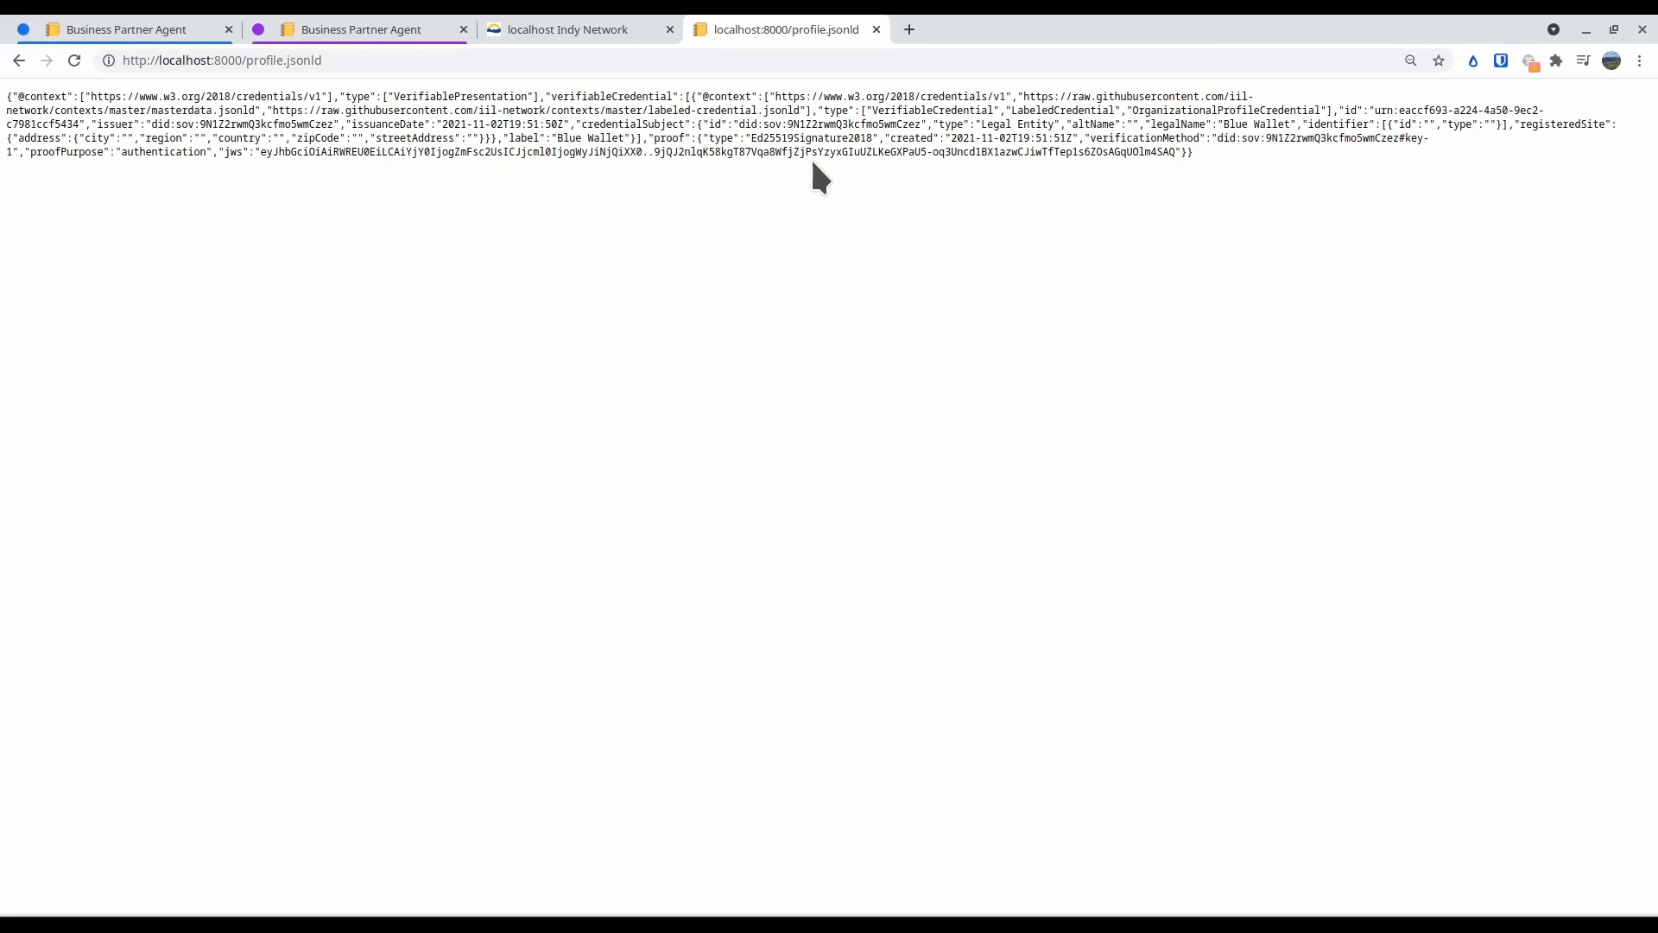
left_click(611, 27)
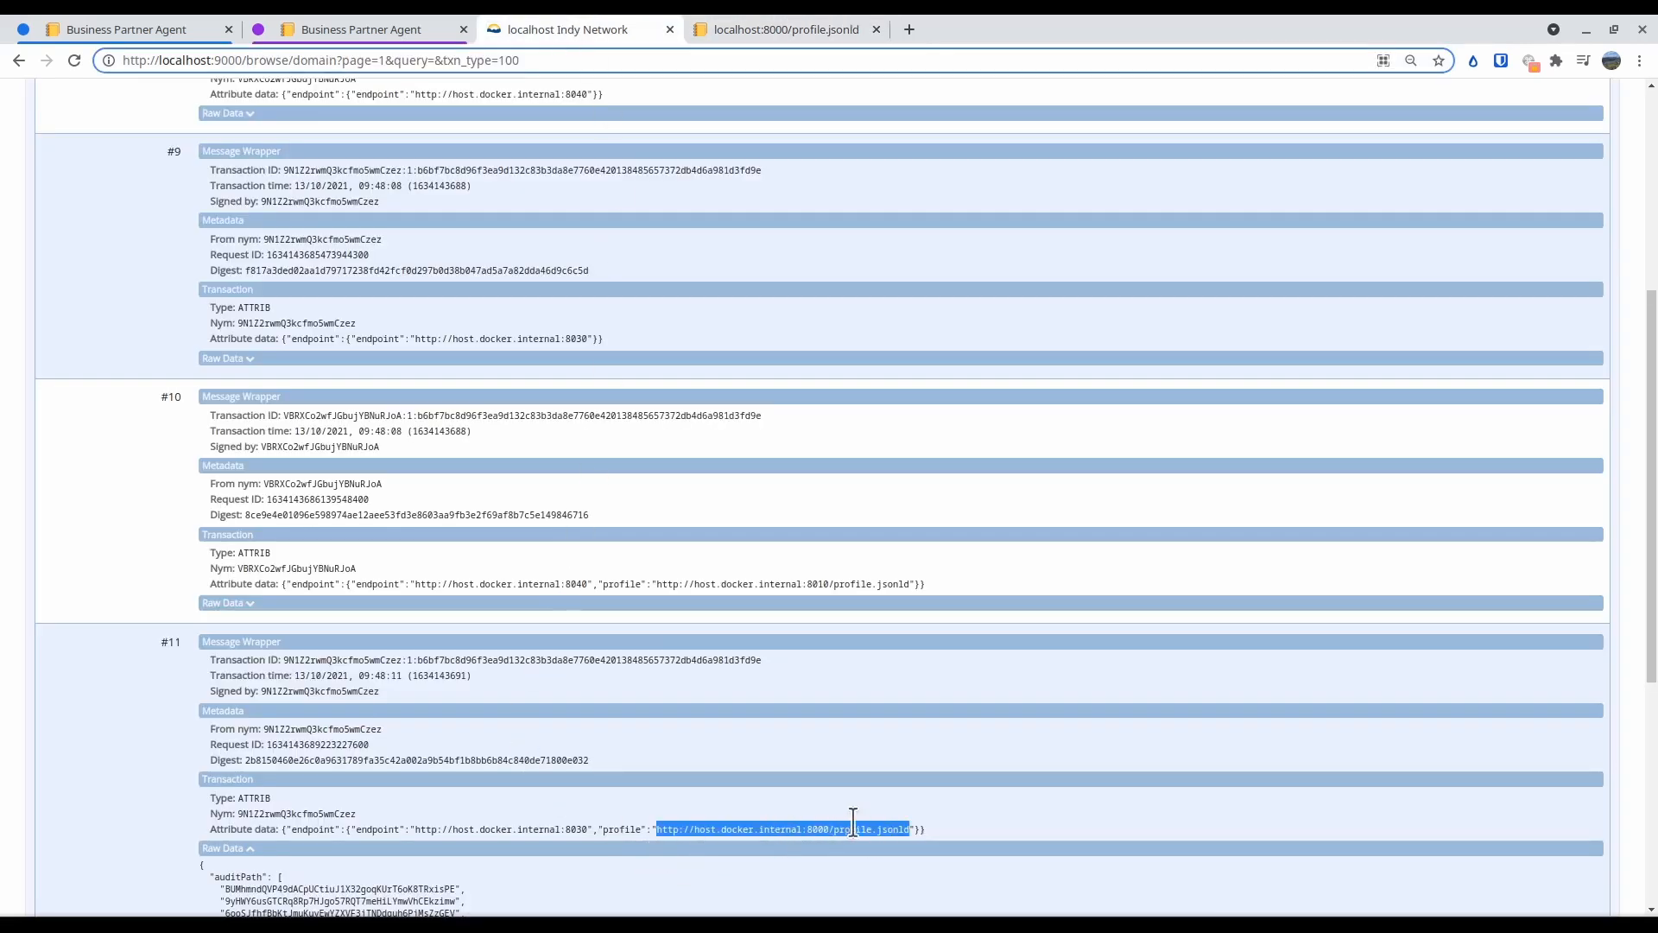
left_click(921, 828)
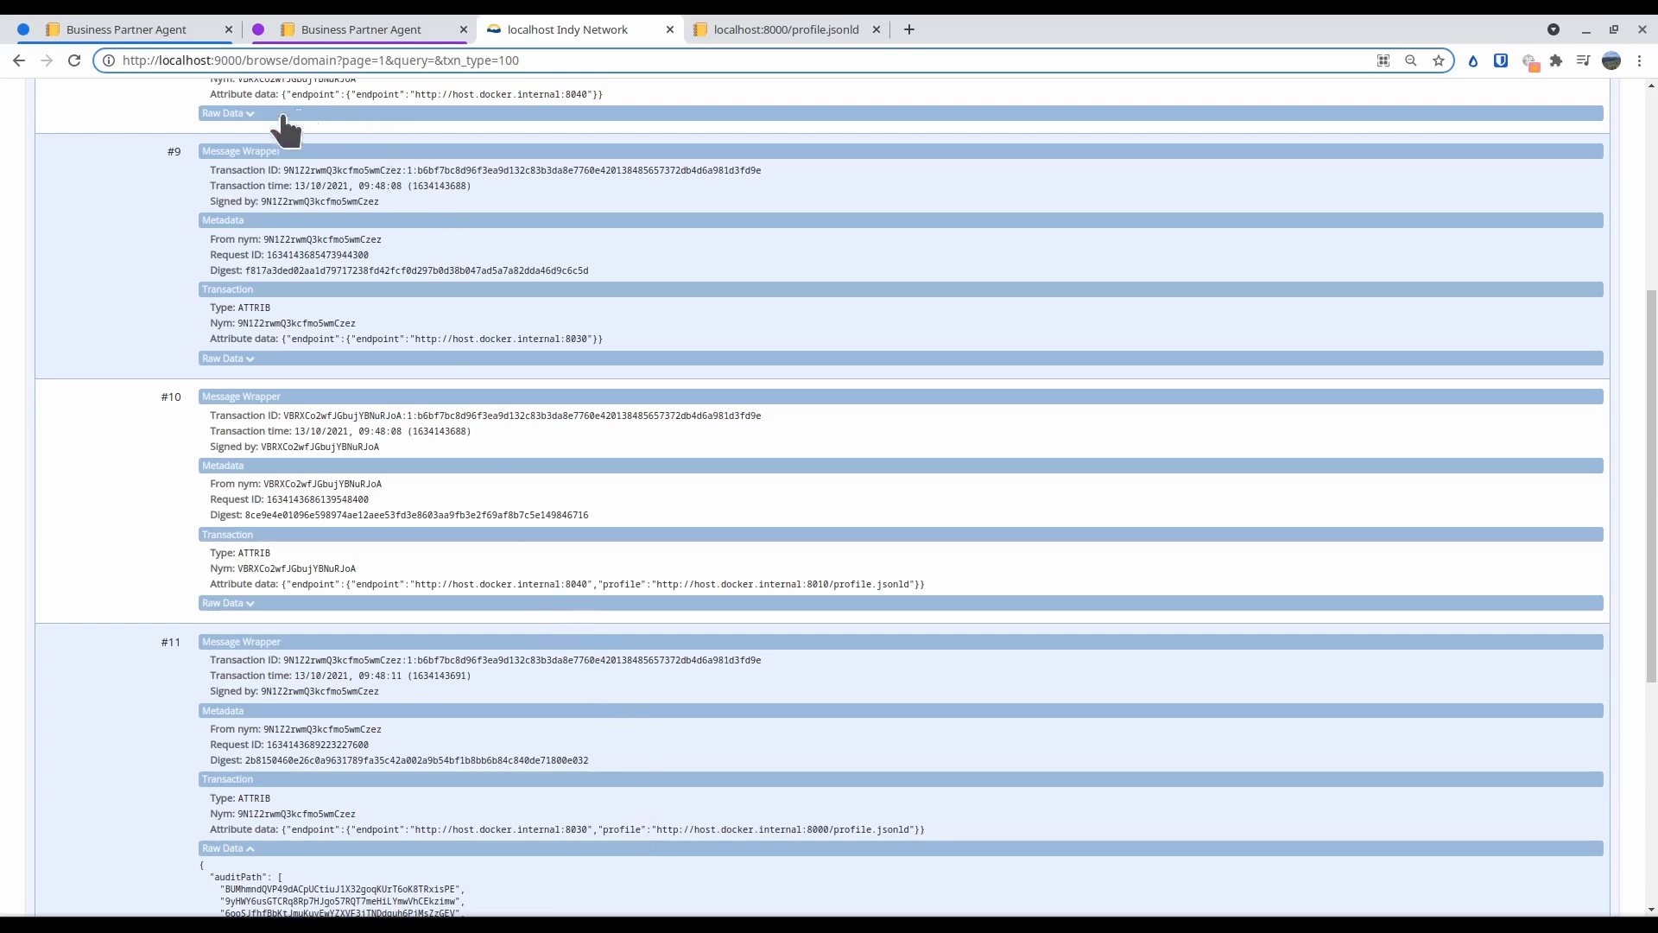
Delete the existing Blue Wallet partner from Purple Wallet's secure connections
left_click(330, 21)
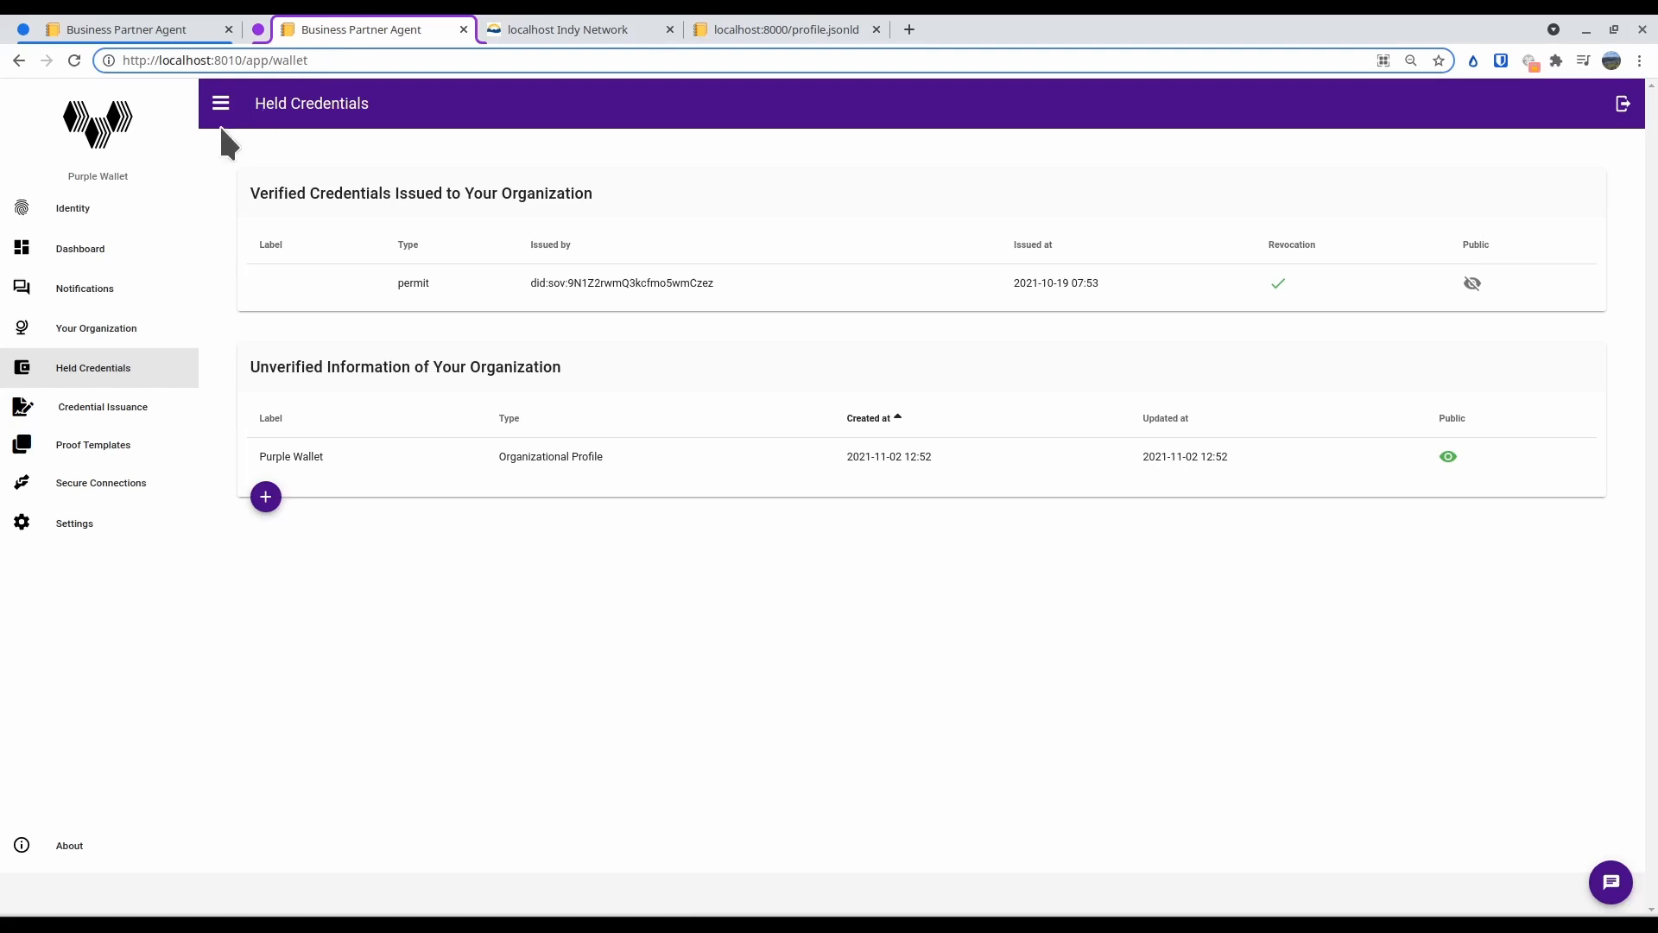
left_click(106, 482)
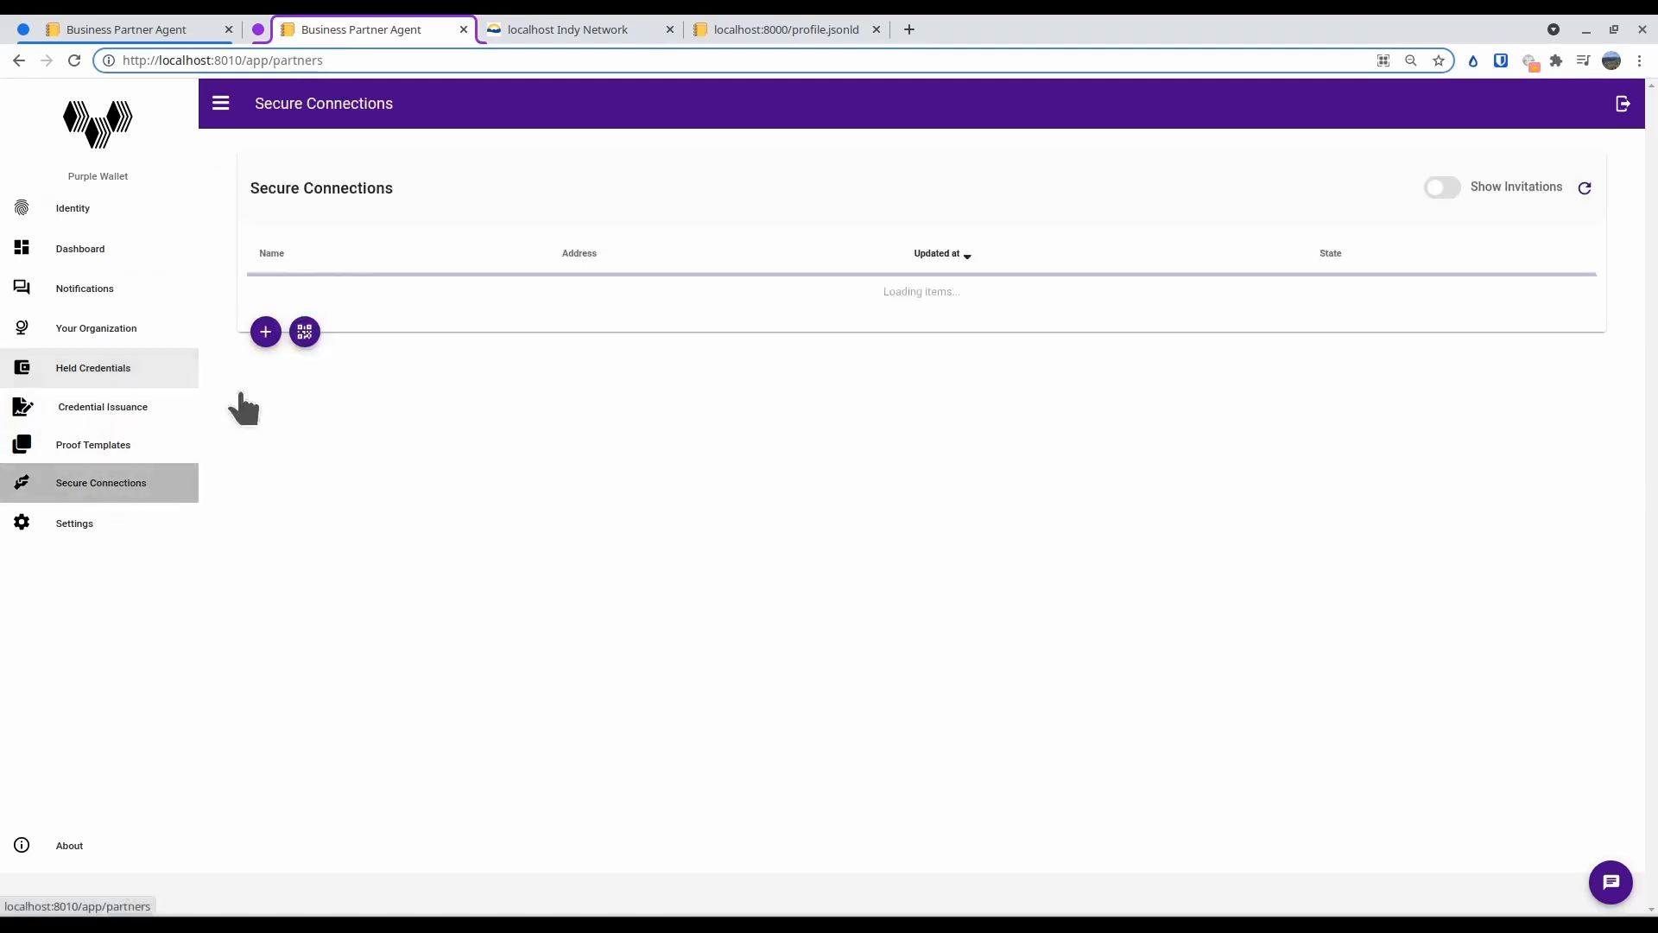
left_click(356, 299)
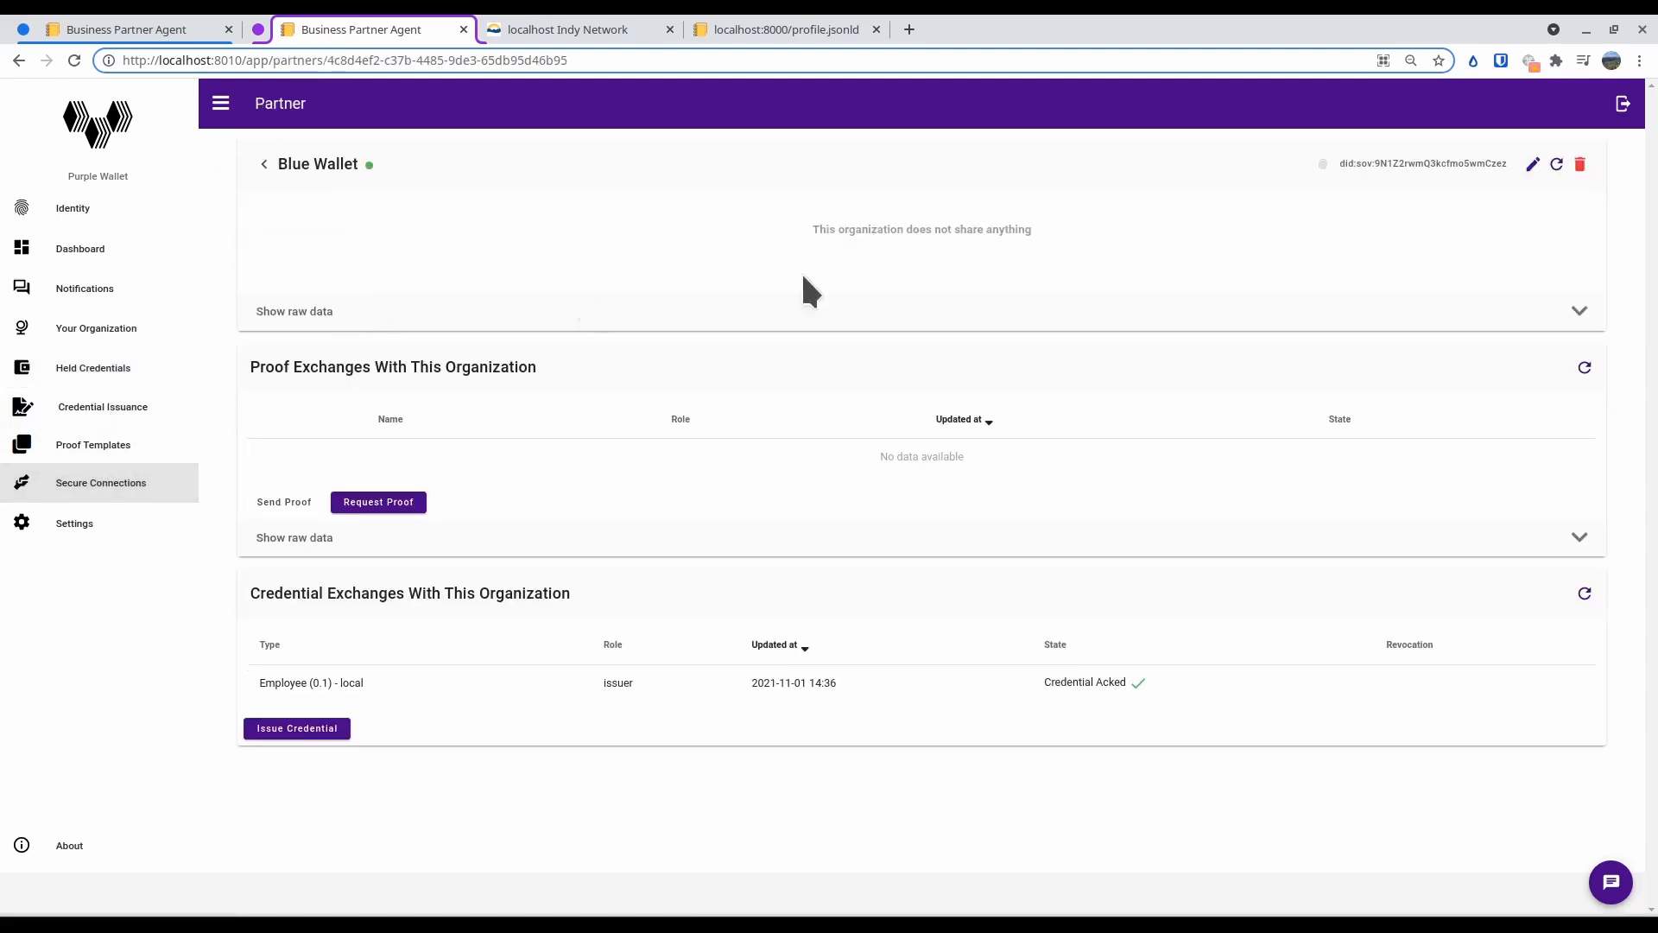
left_click(1580, 164)
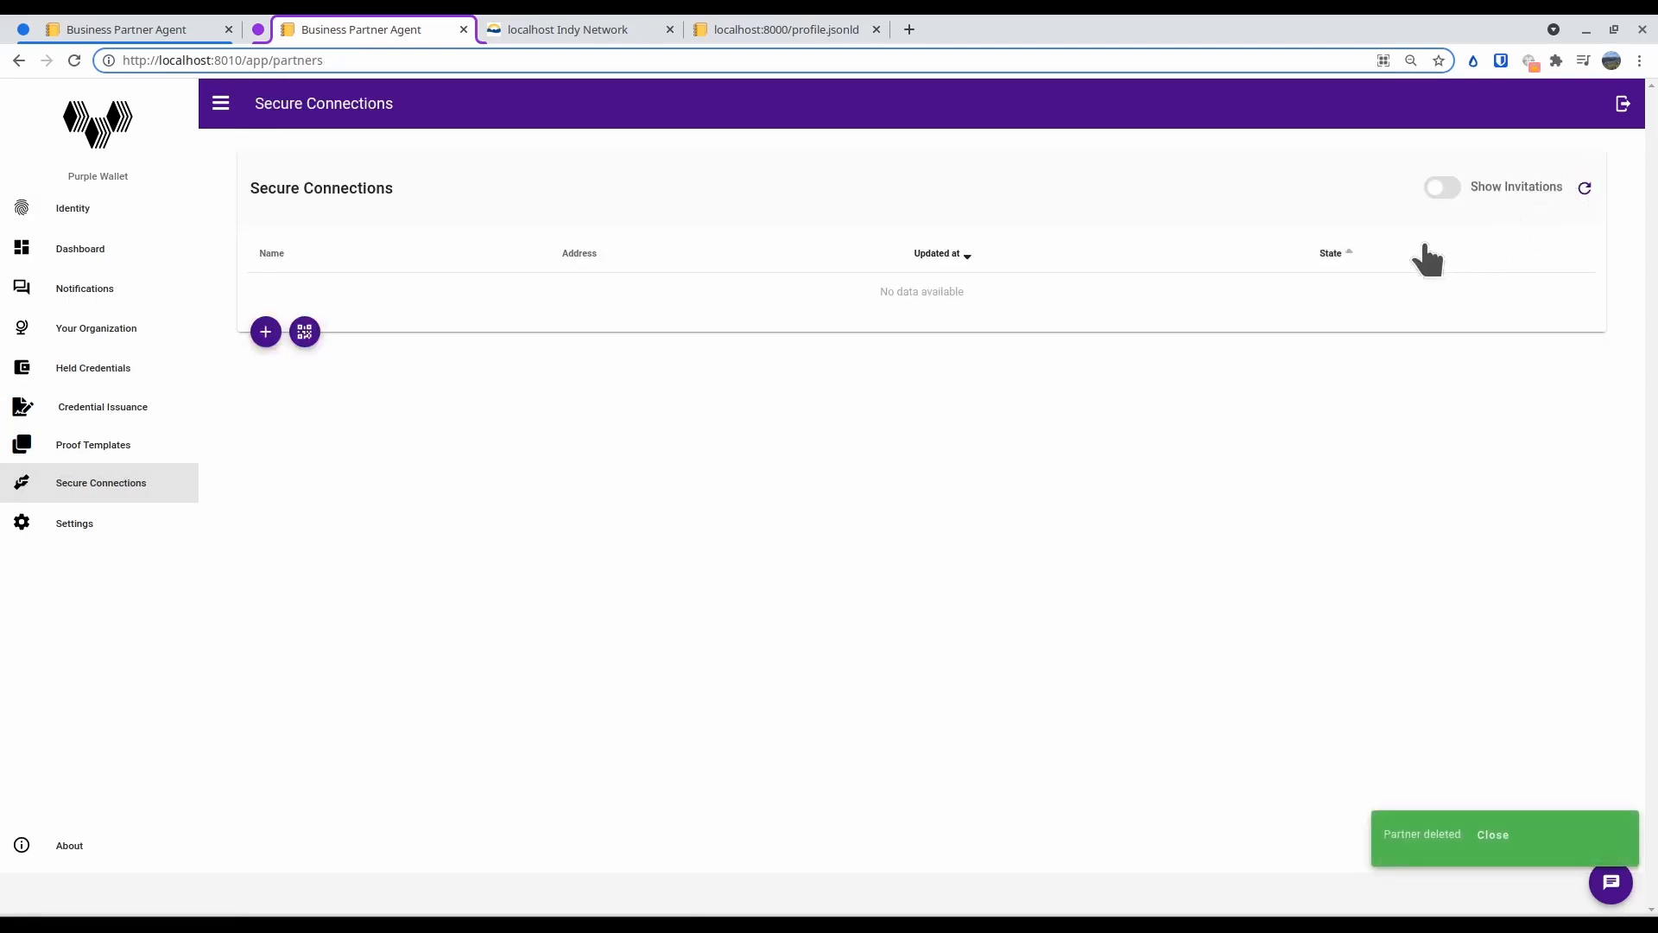
left_click(1498, 837)
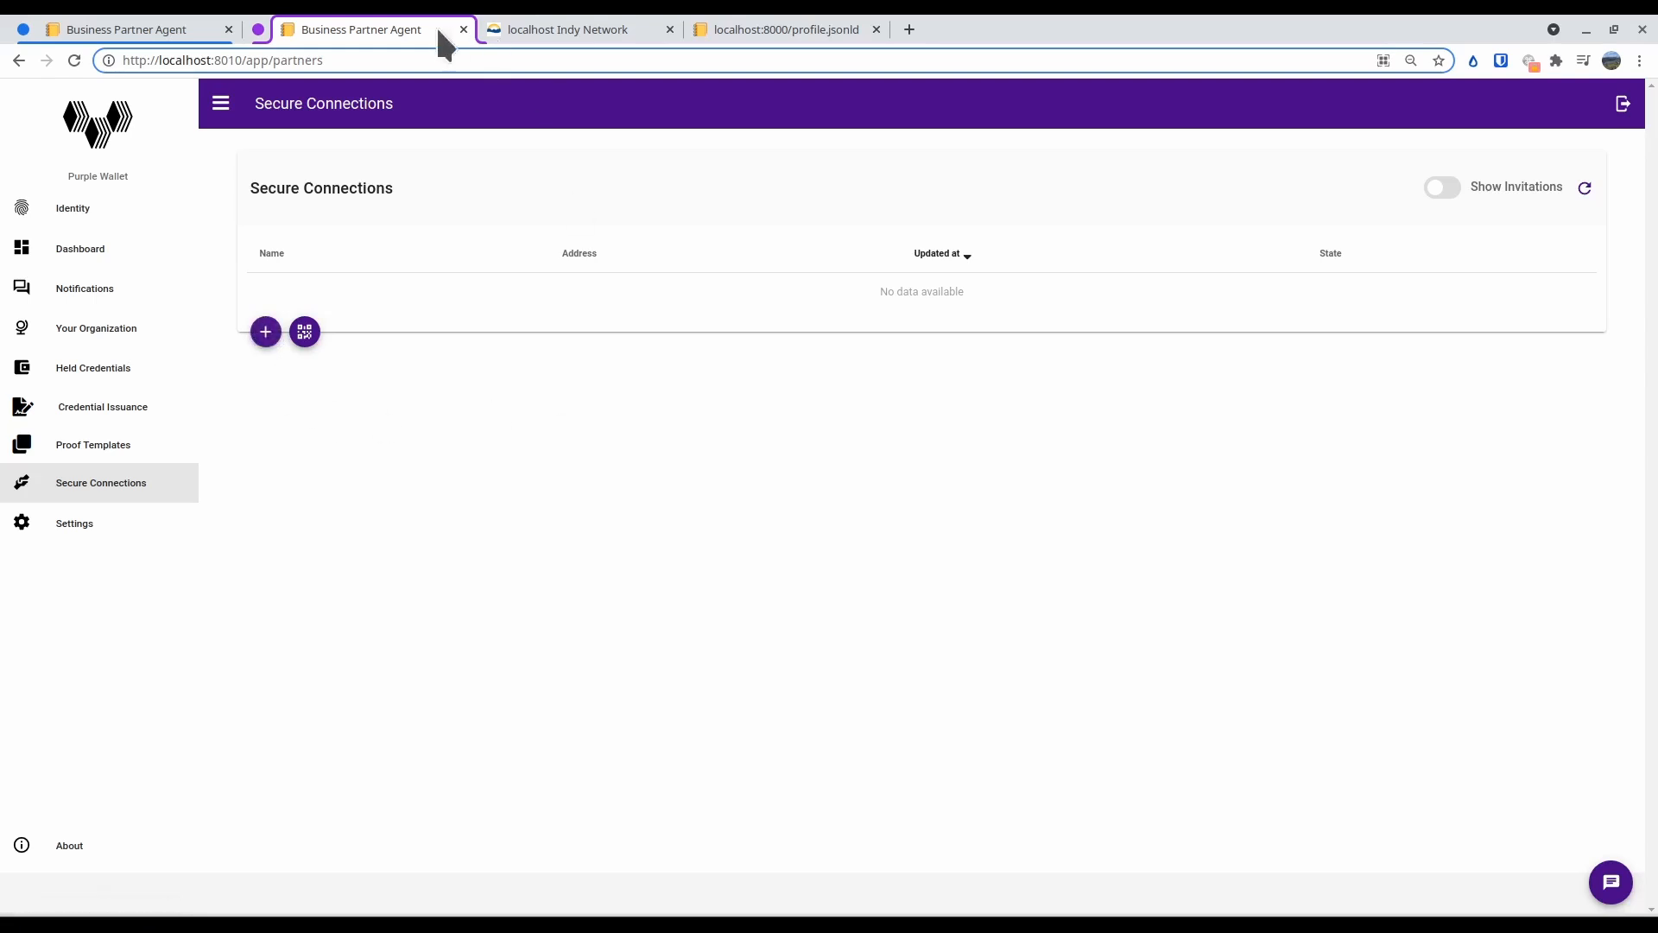
Start adding a new secure connection by DID in Purple Wallet and copy Blue Wallet's identifier from ledger transaction #11
left_click(264, 332)
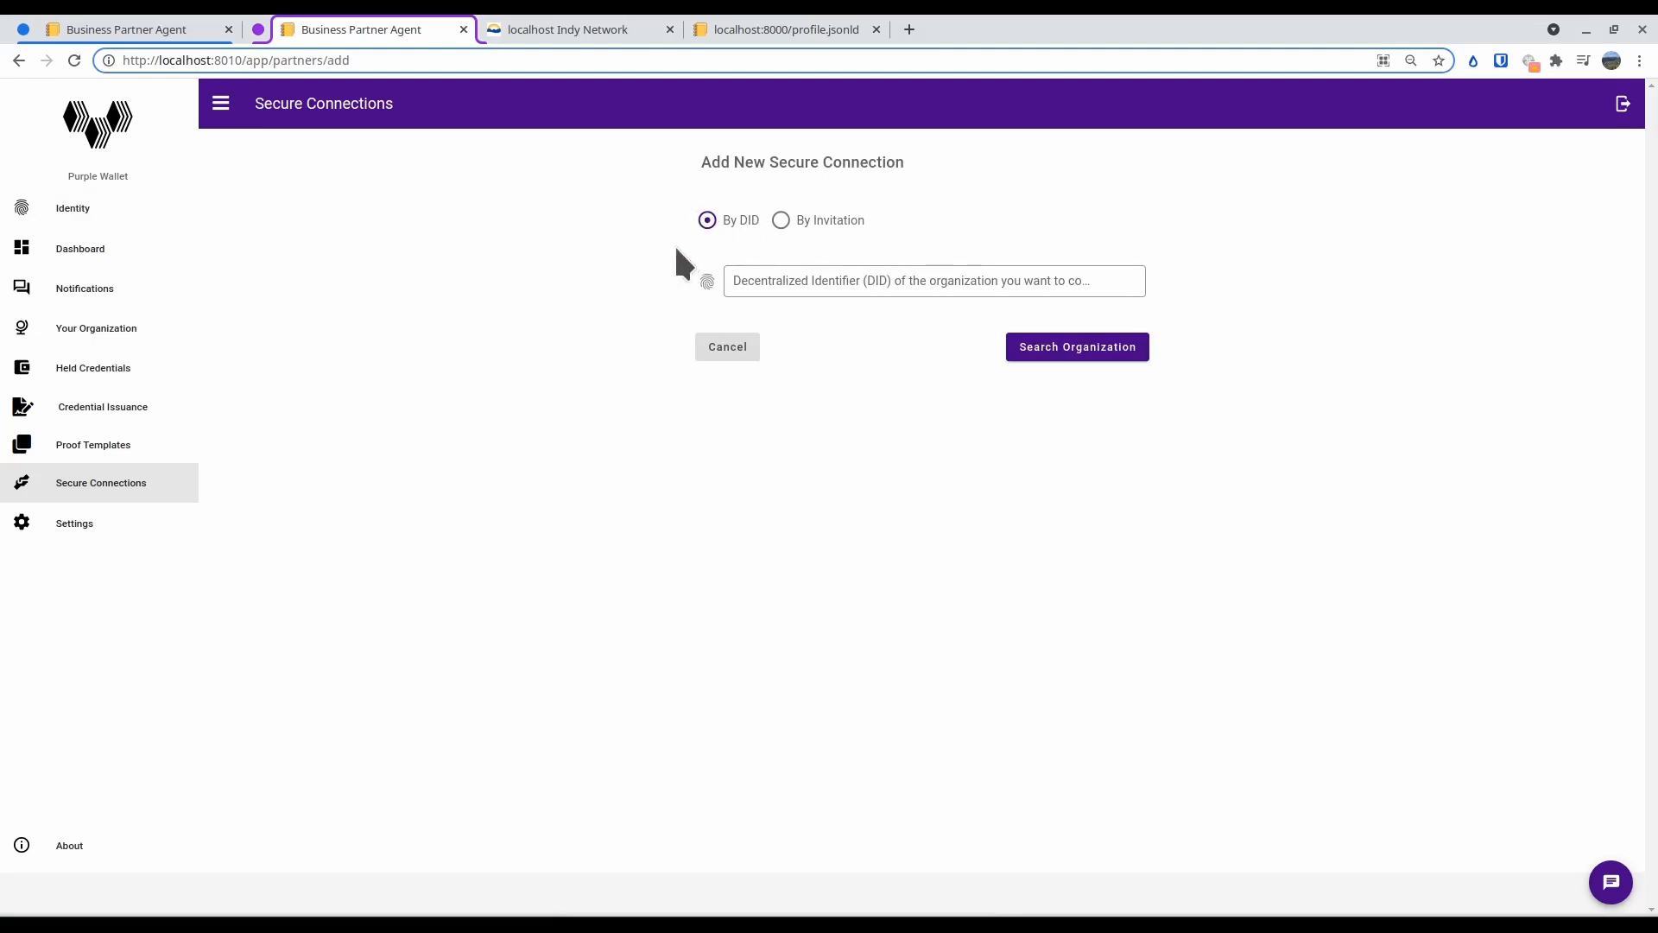
left_click(583, 26)
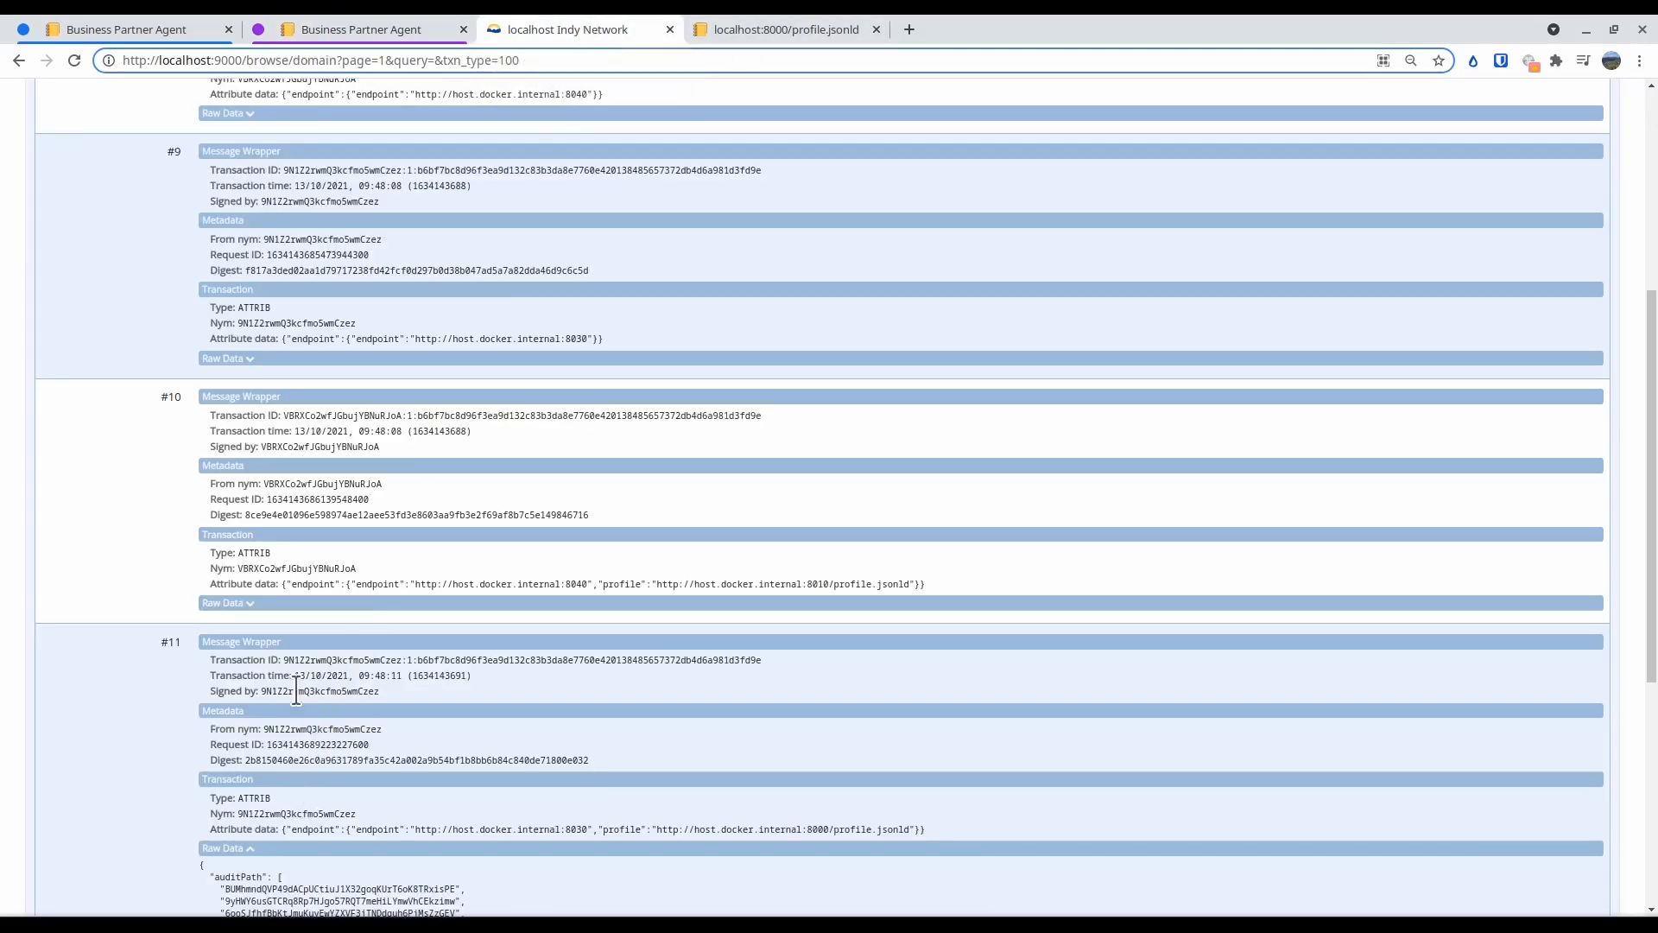
left_click_drag(284, 660, 403, 661)
key("ctrl+c")
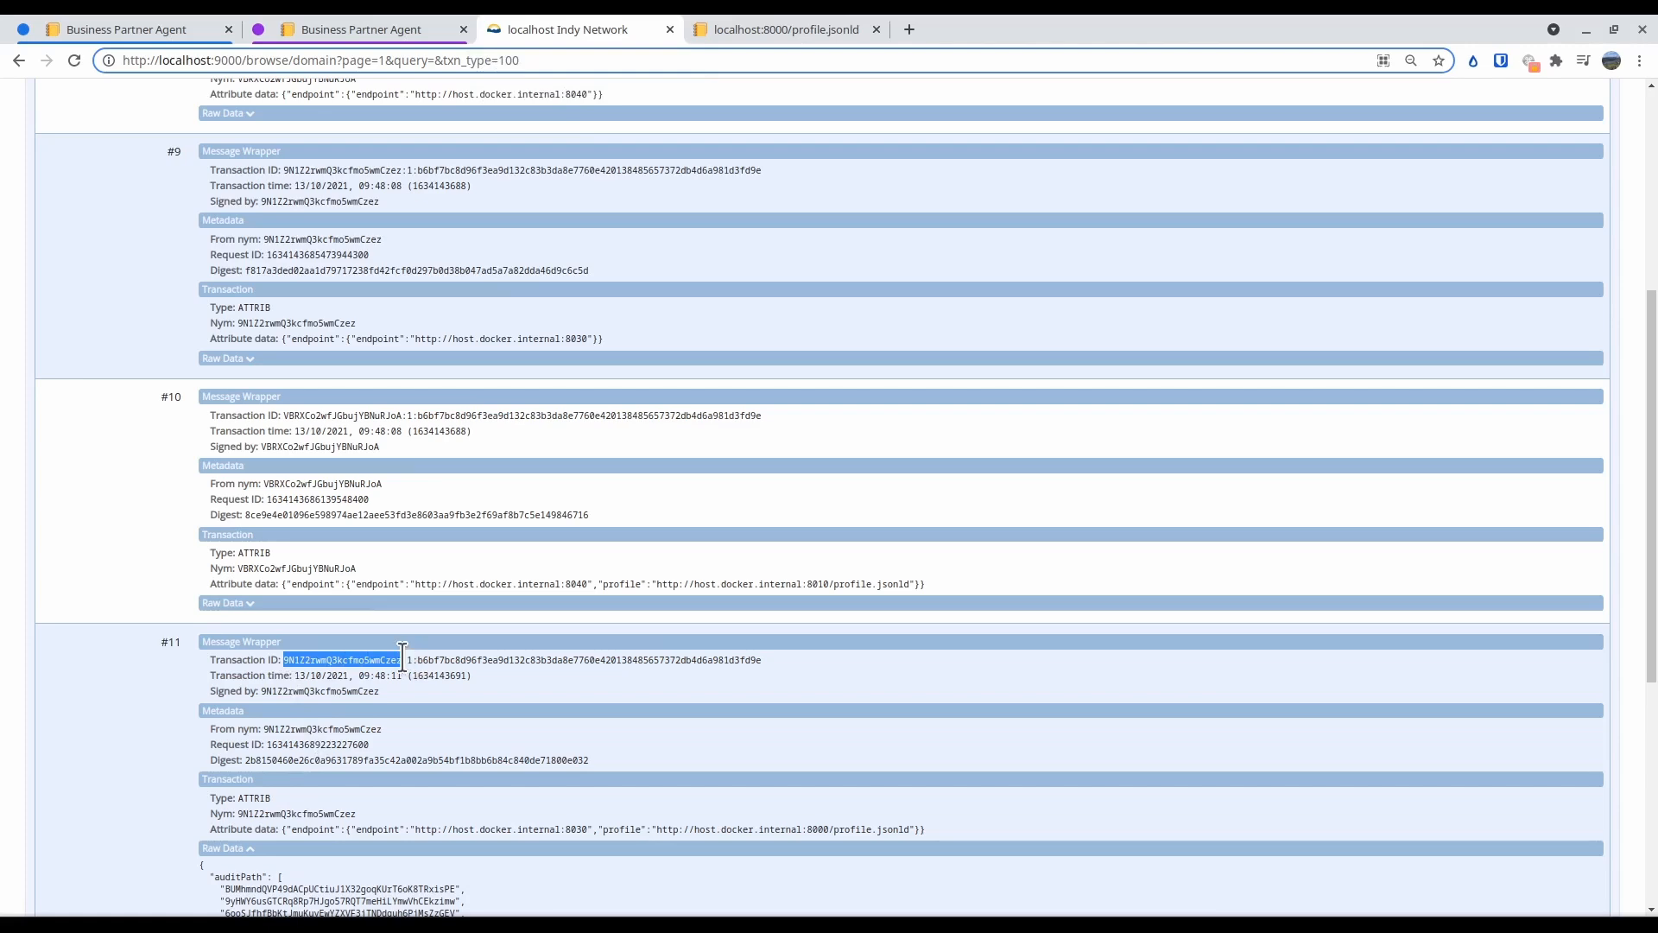
left_click(786, 30)
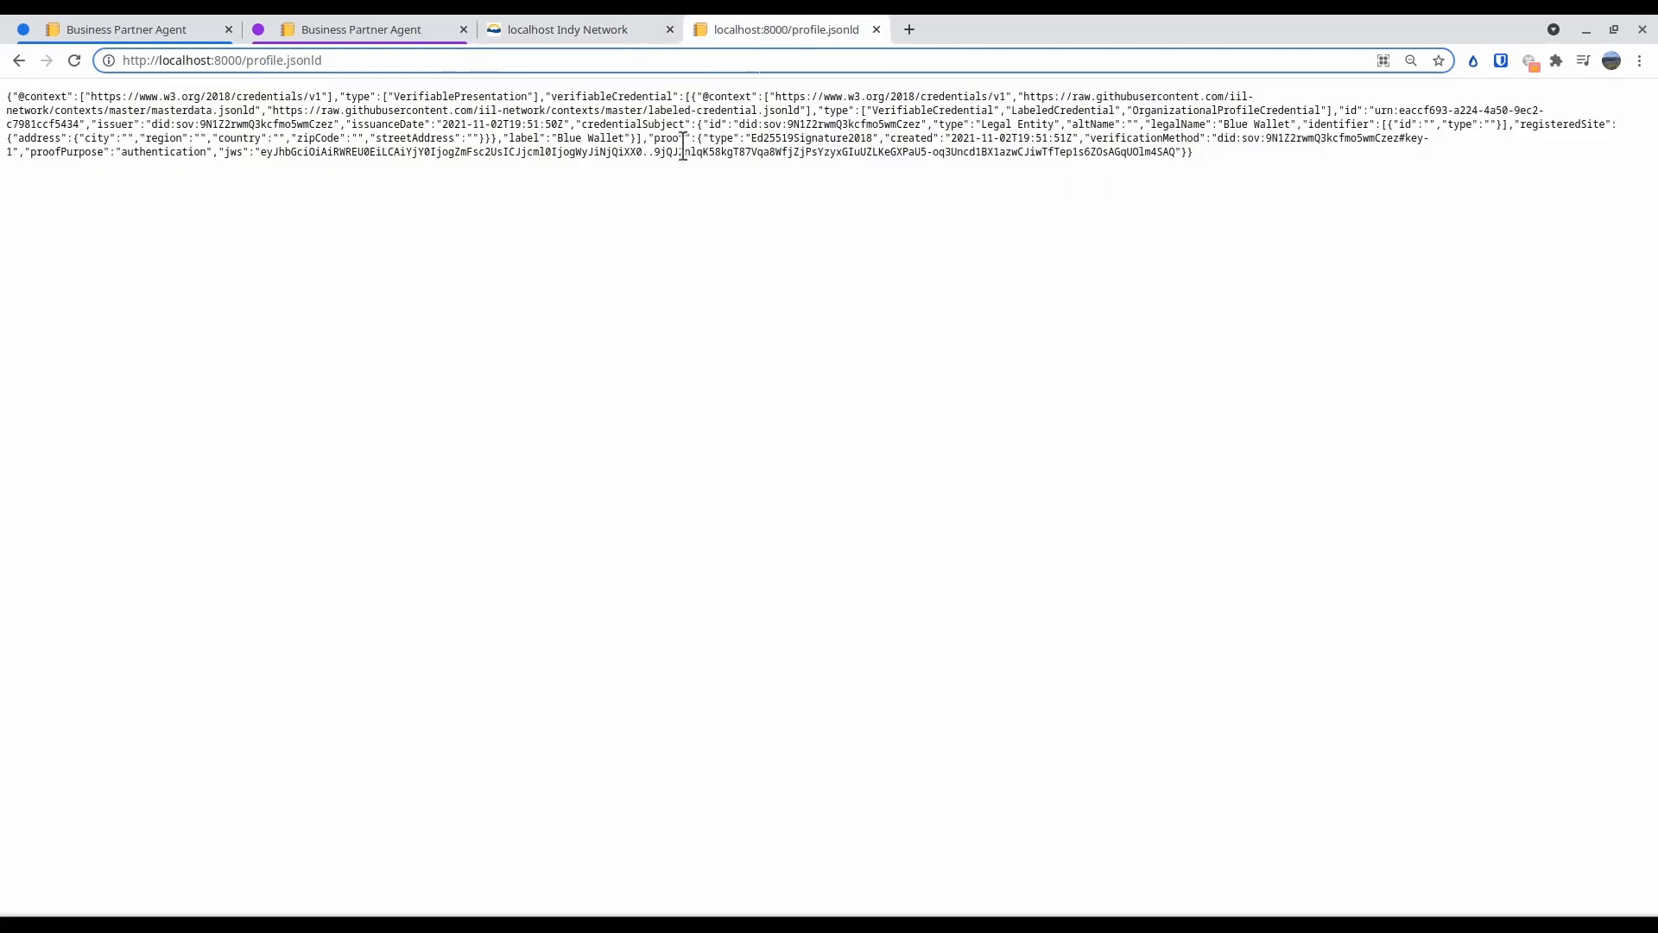
Search for the organization using "did:sov:" plus the copied identifier, and add Blue Wallet as a partner with Auto-Ping on
left_click(329, 25)
left_click(750, 275)
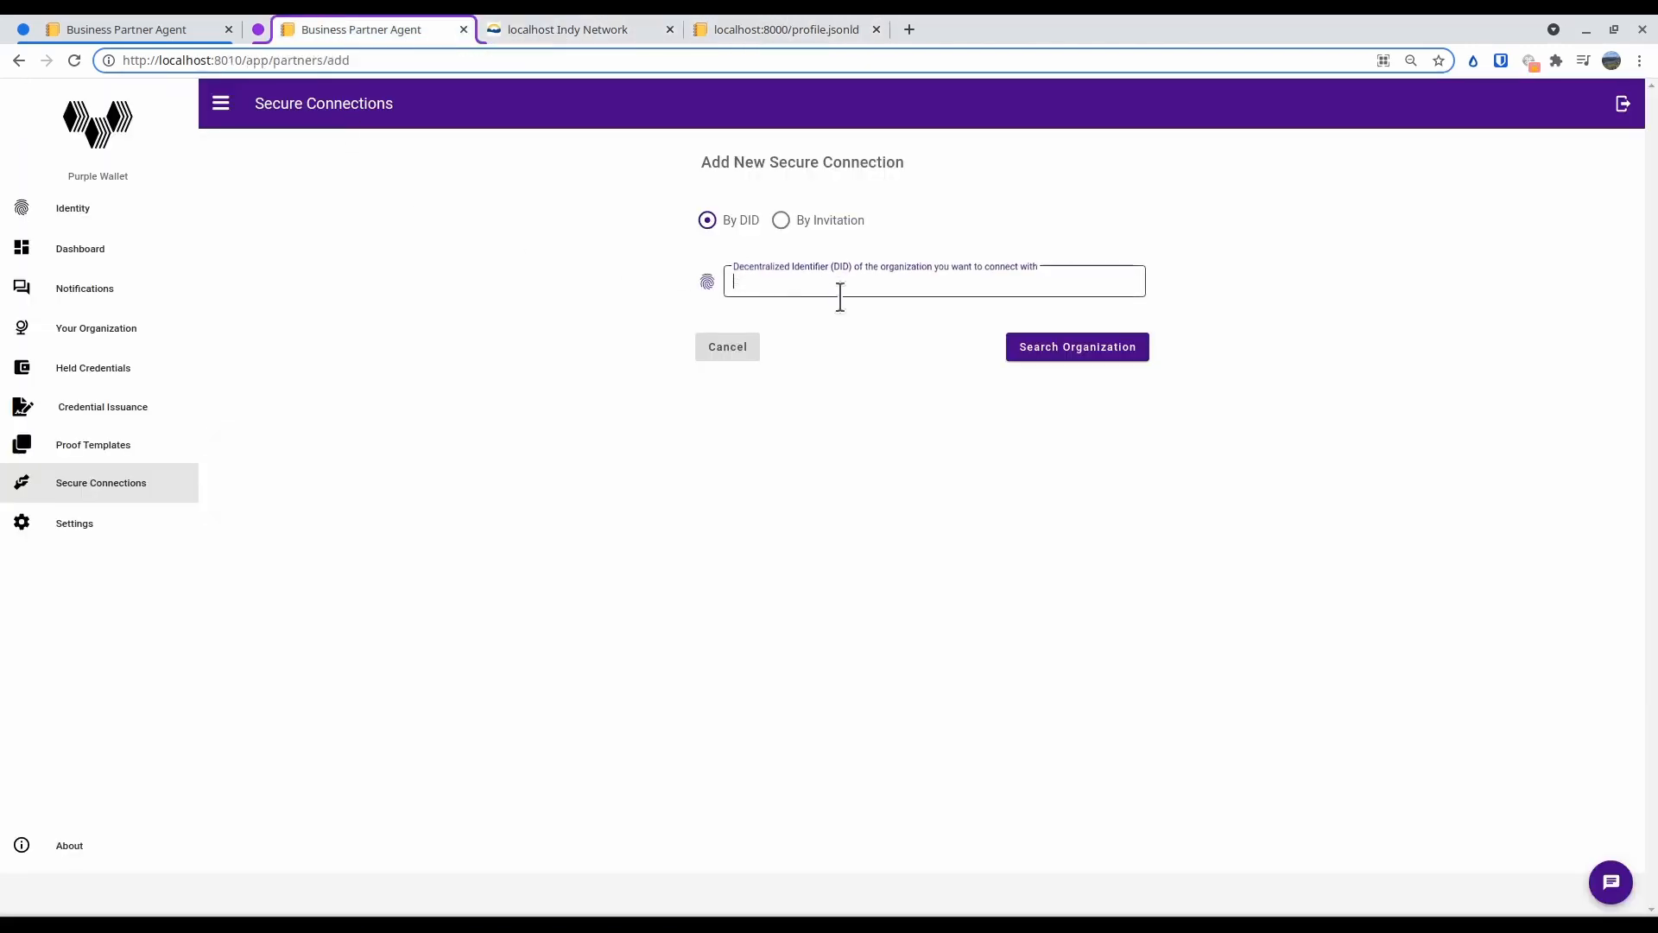
type("did:sov:")
key("ctrl+v")
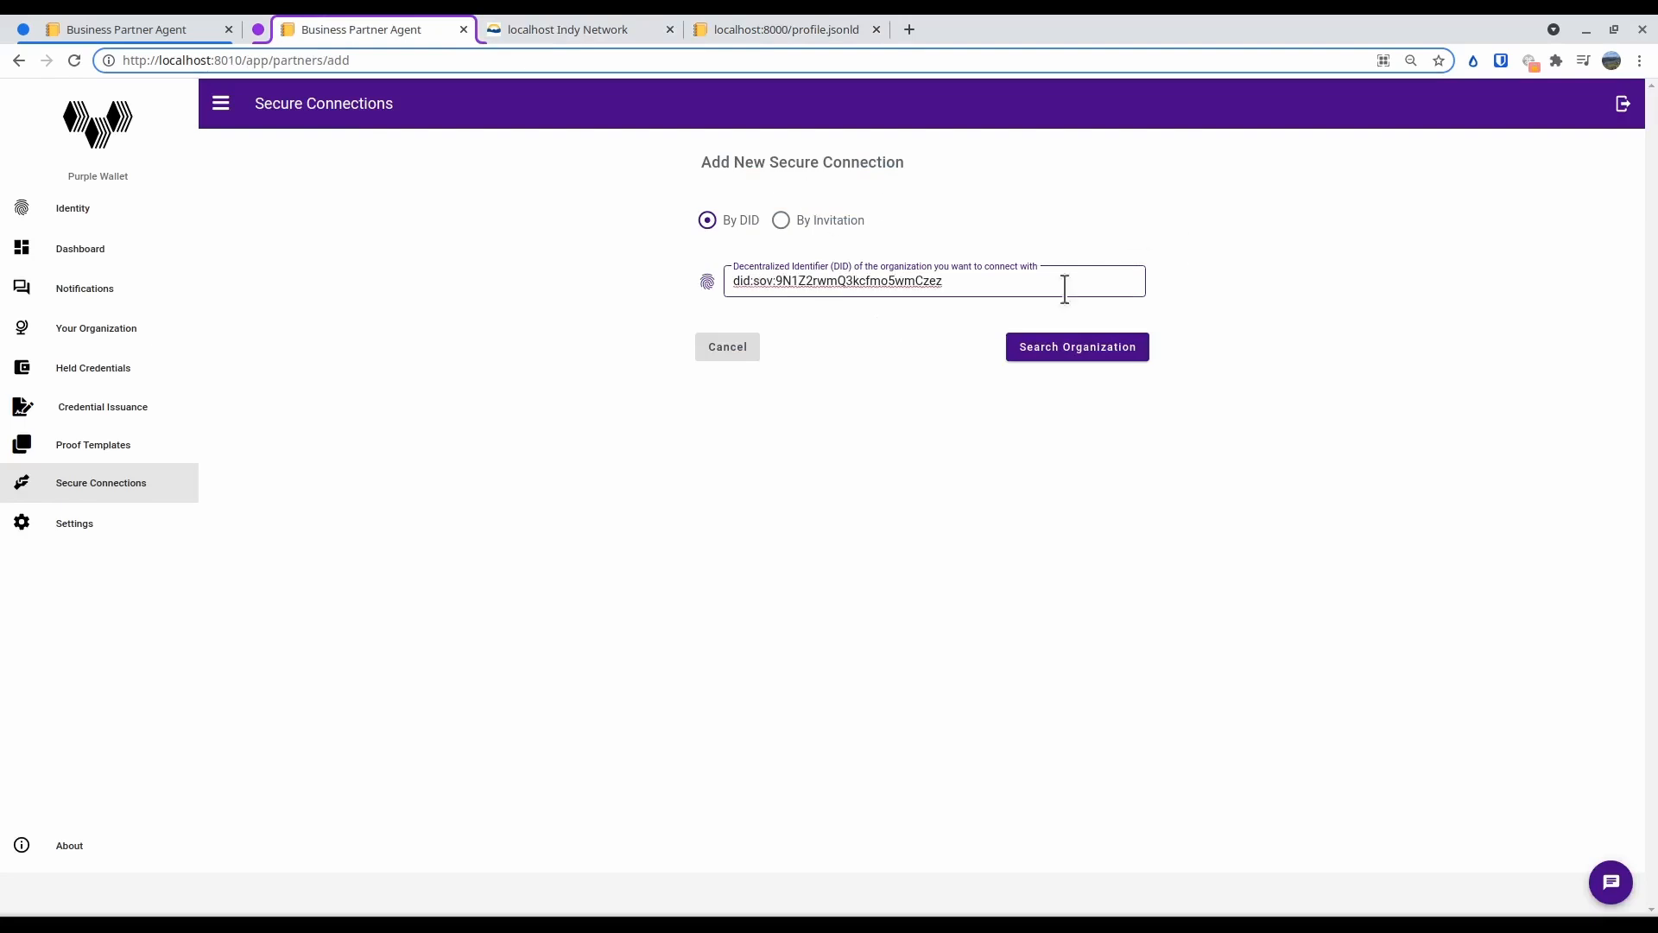
left_click(1049, 350)
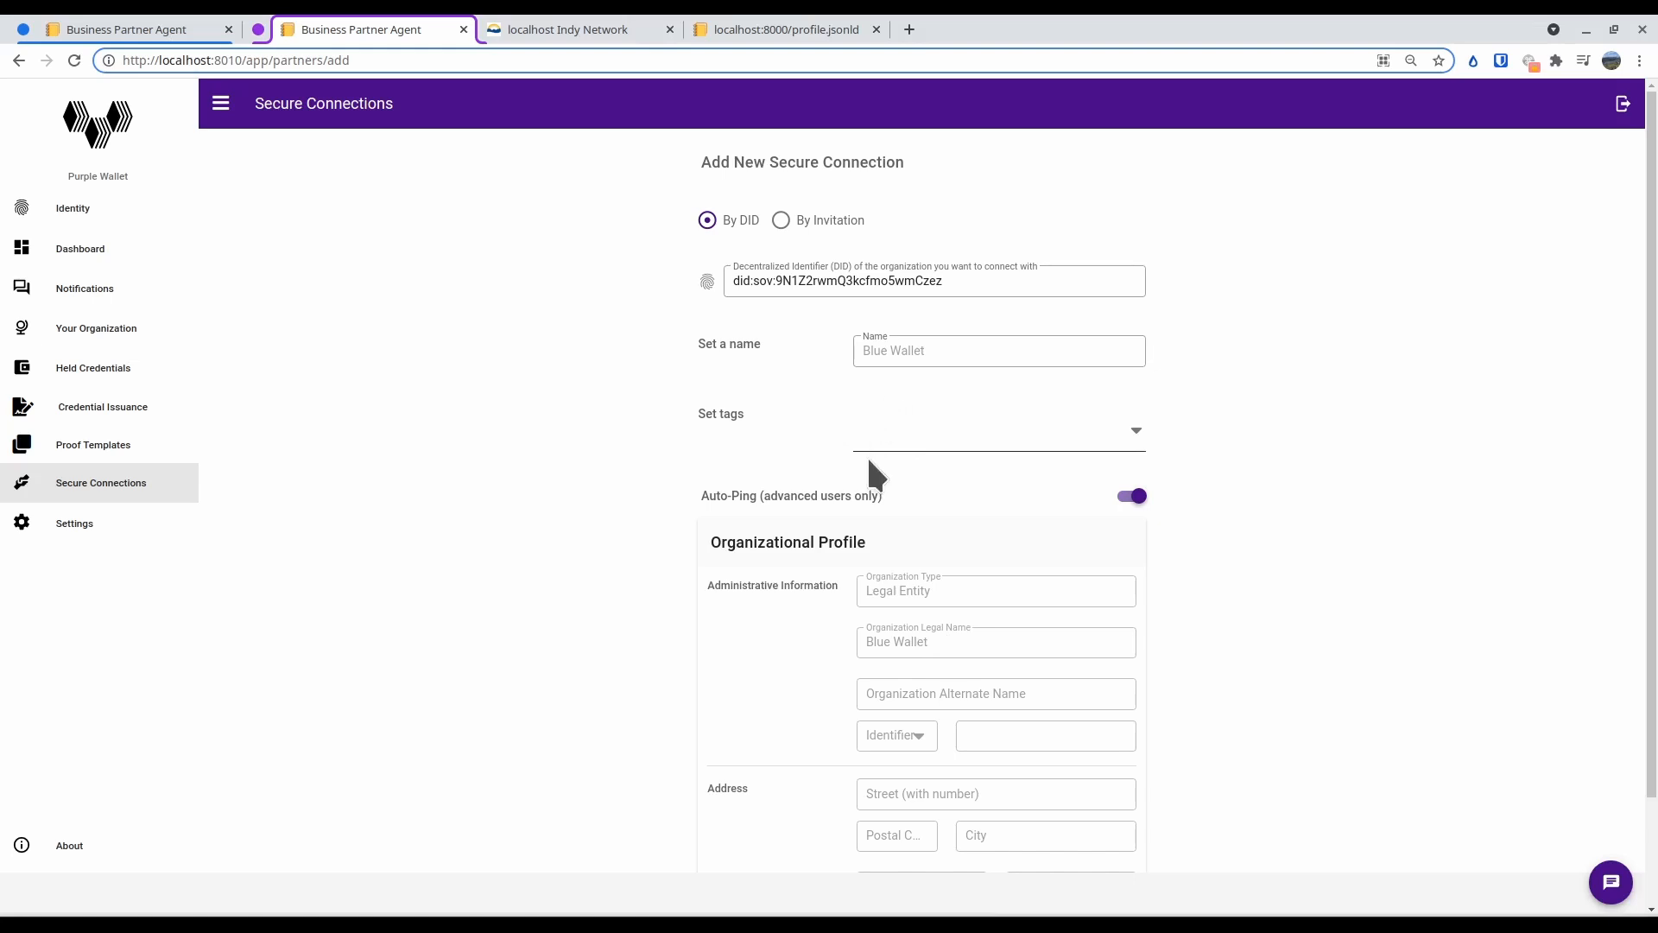
scroll(873, 519, "down", 3)
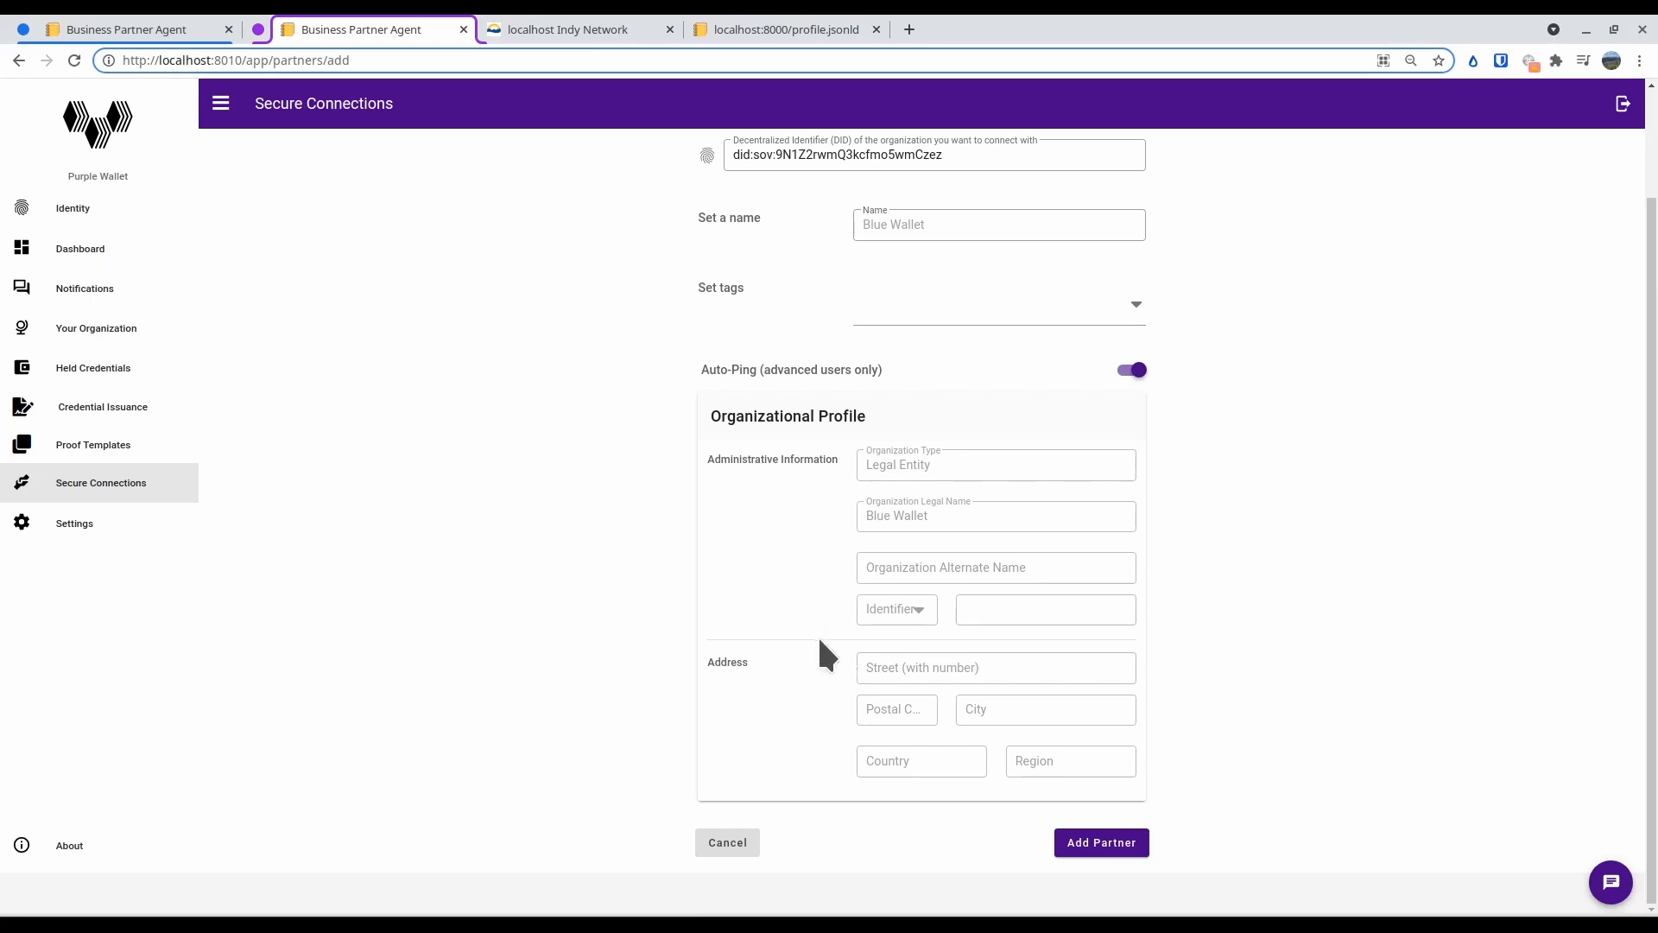
left_click(1060, 842)
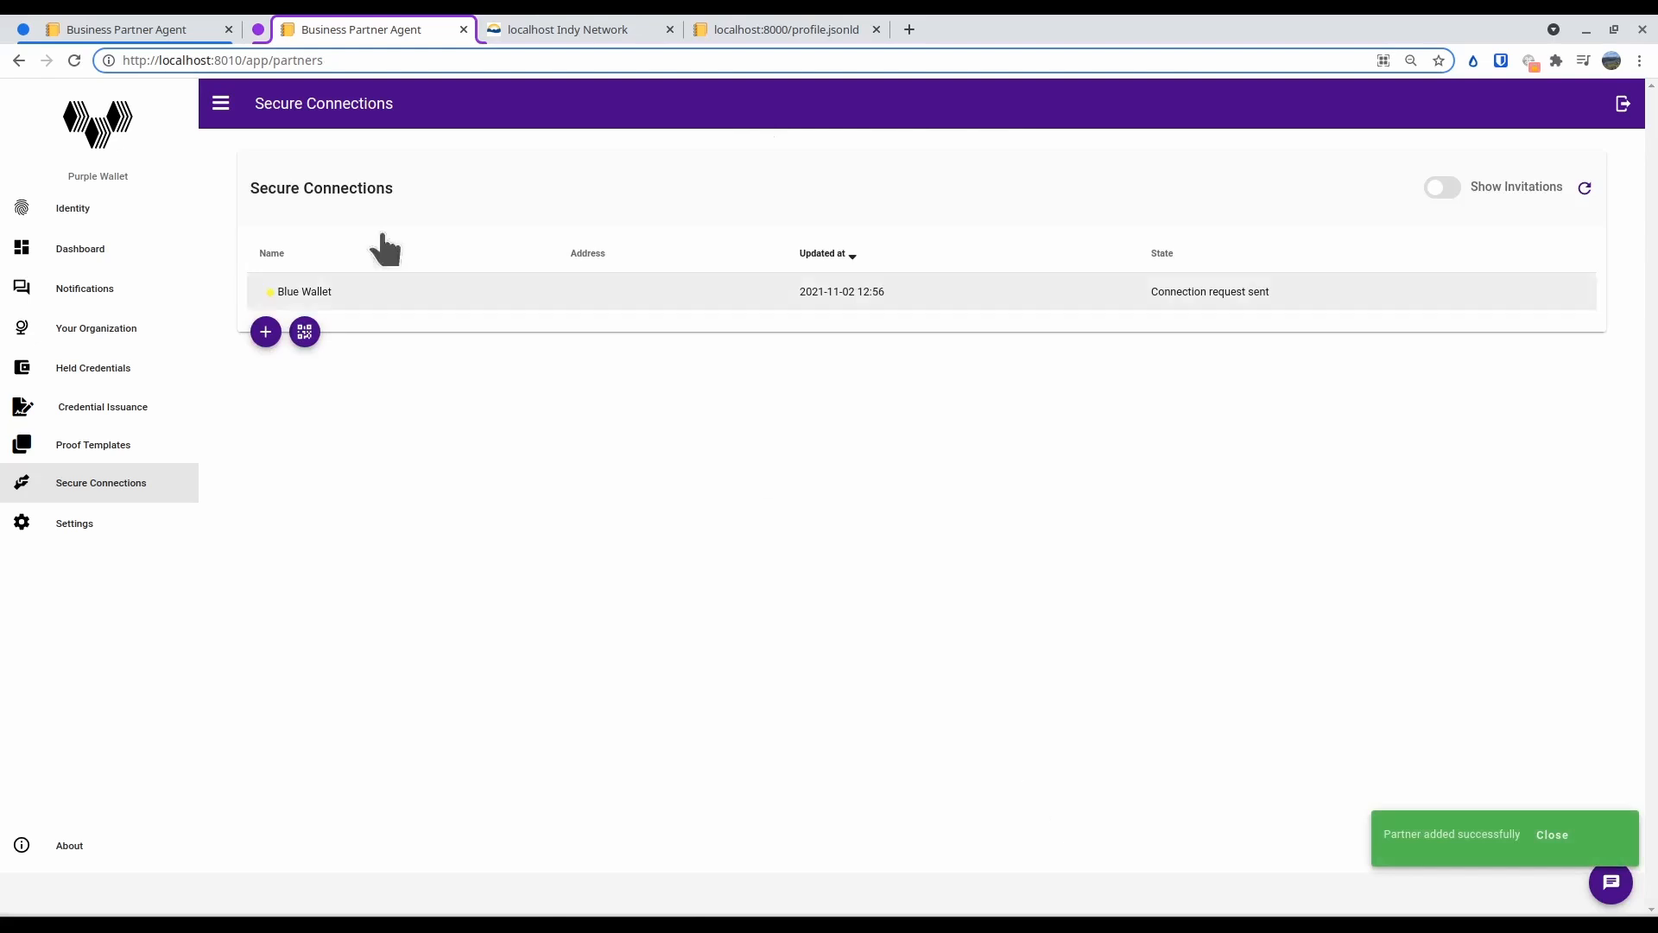
Delete the old active Purple Wallet partner from Blue Wallet's business partners
left_click(189, 26)
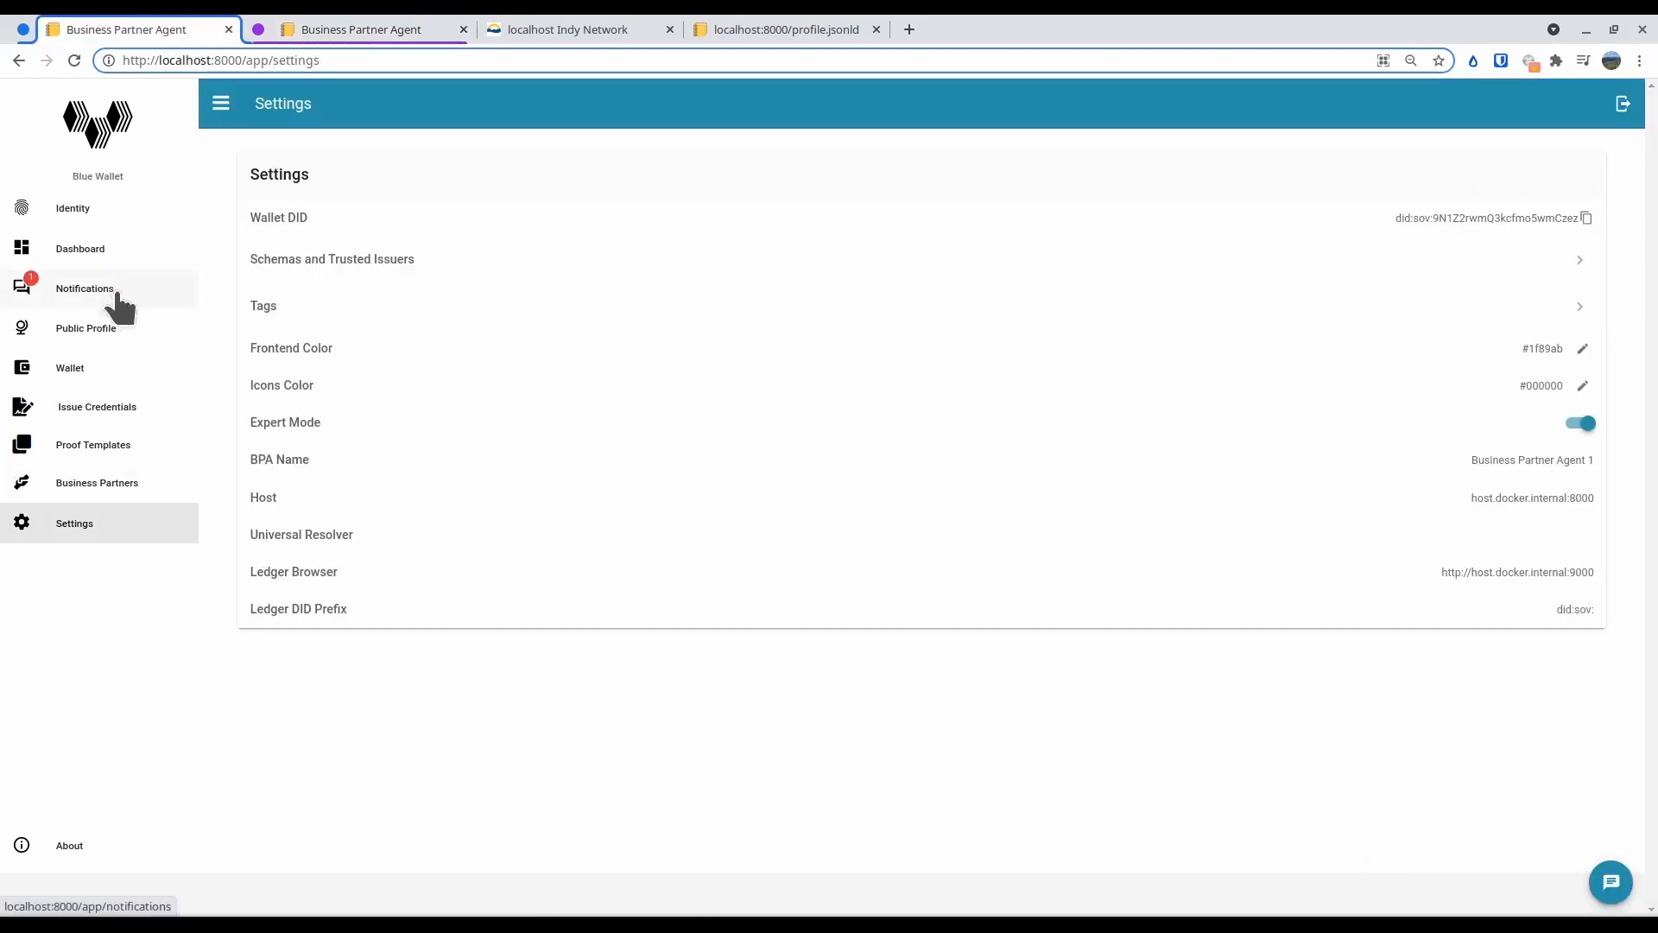
left_click(112, 482)
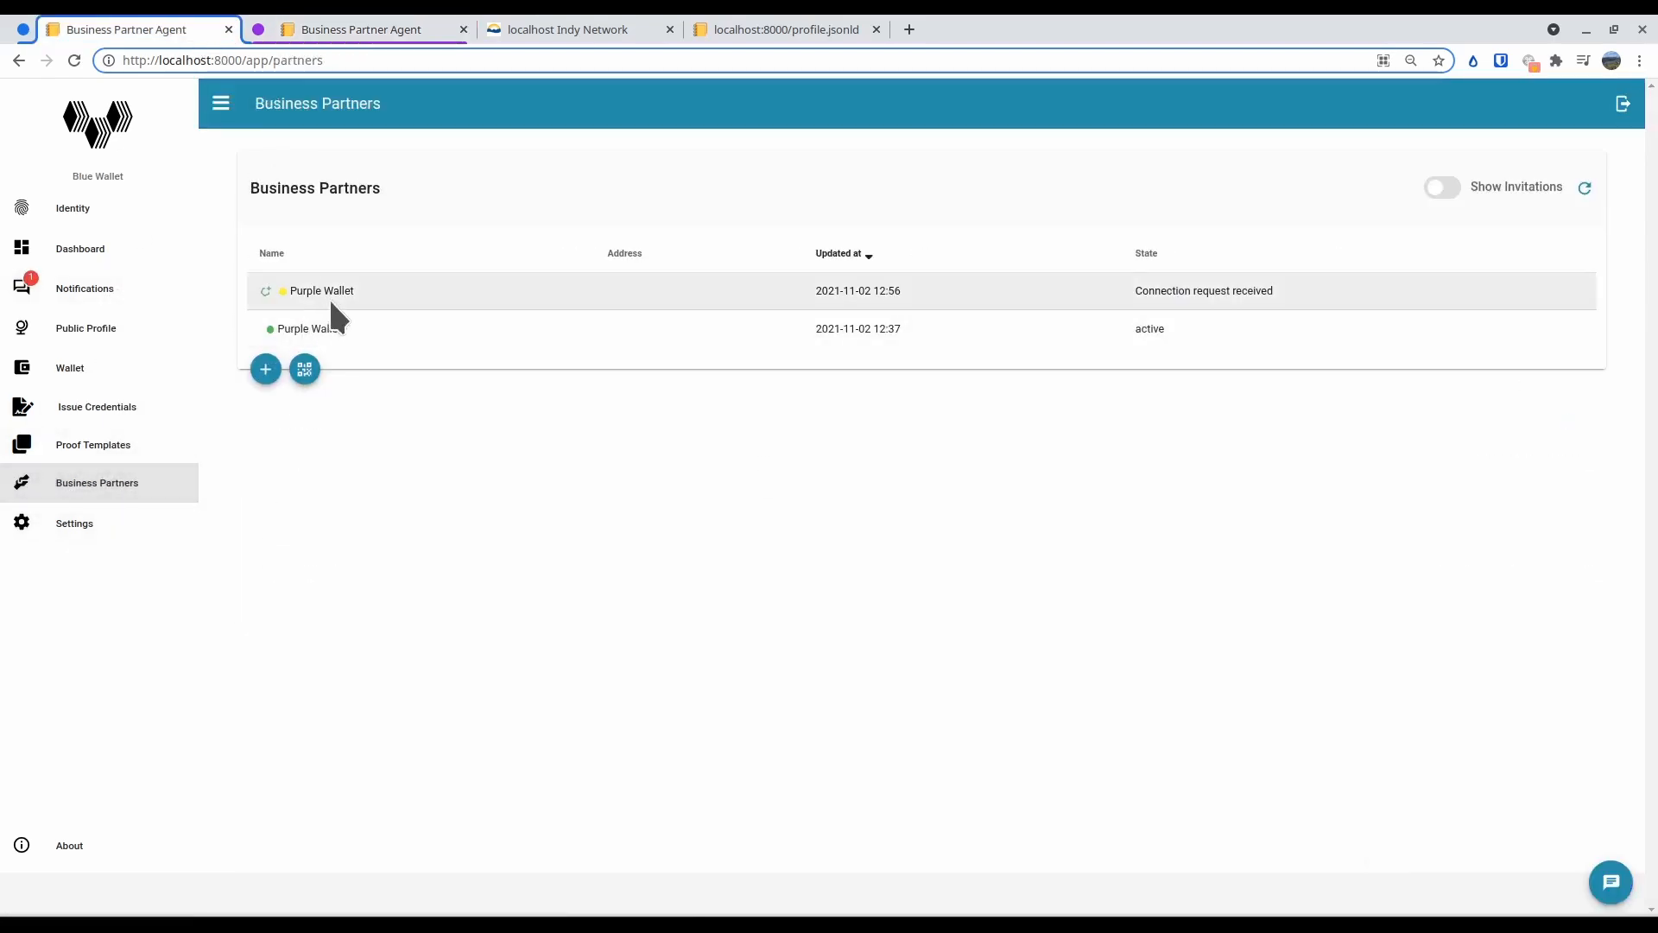
left_click(328, 297)
left_click(1580, 164)
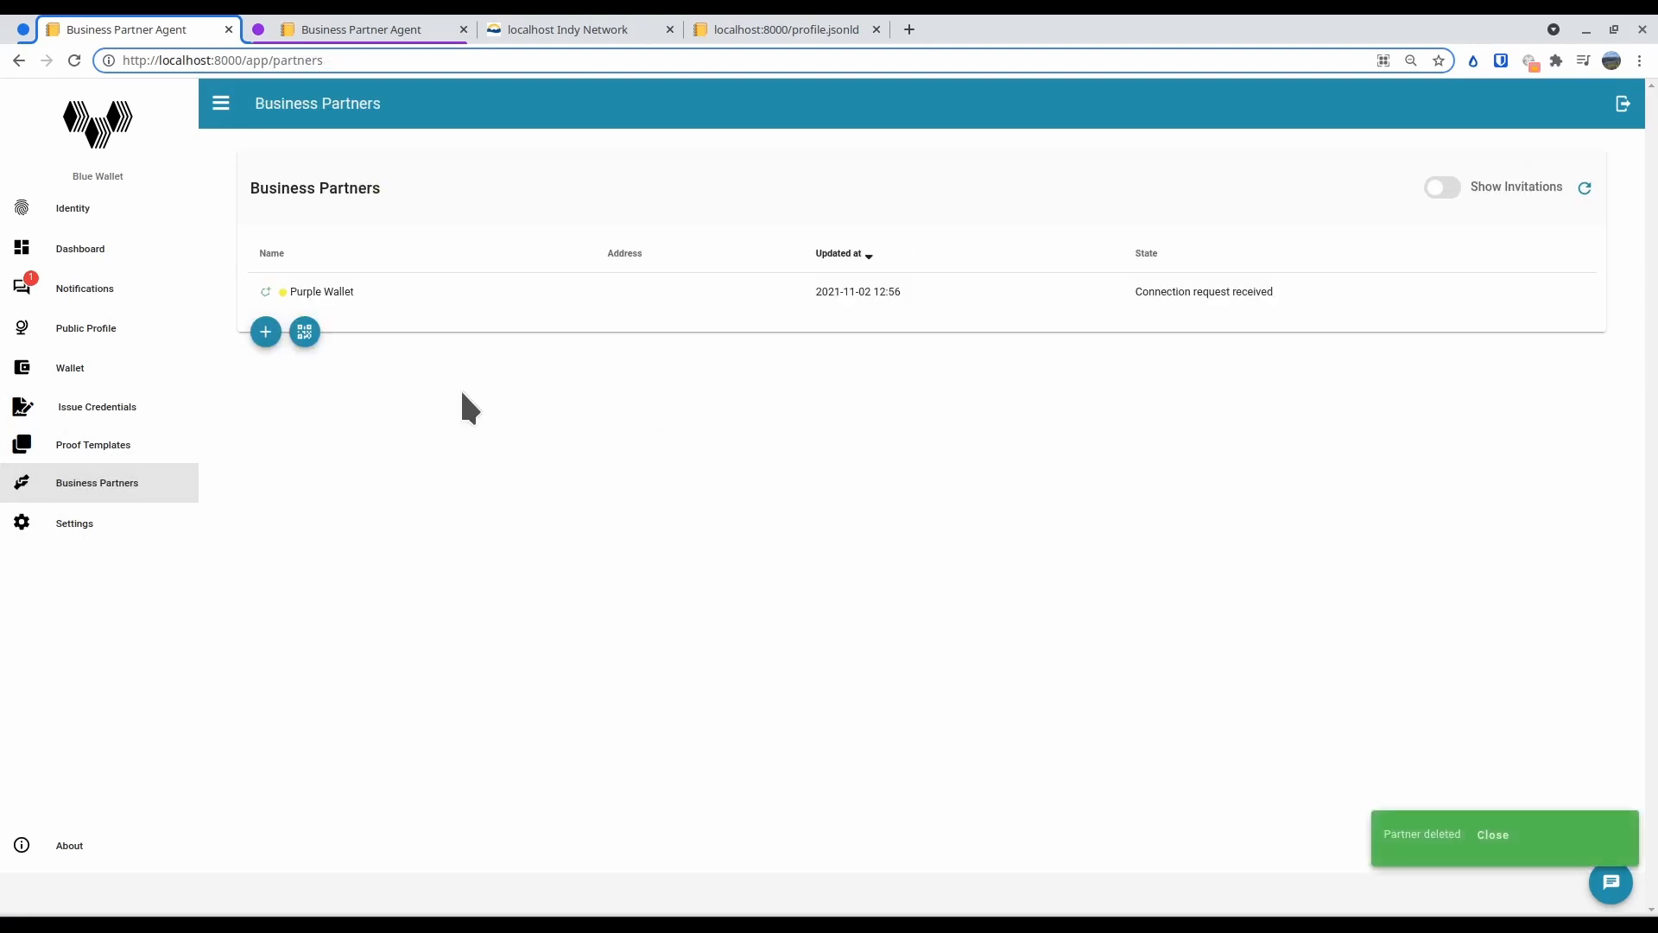
Open the new Purple Wallet partner in Blue Wallet and review its connection request and organizational profile
left_click(360, 288)
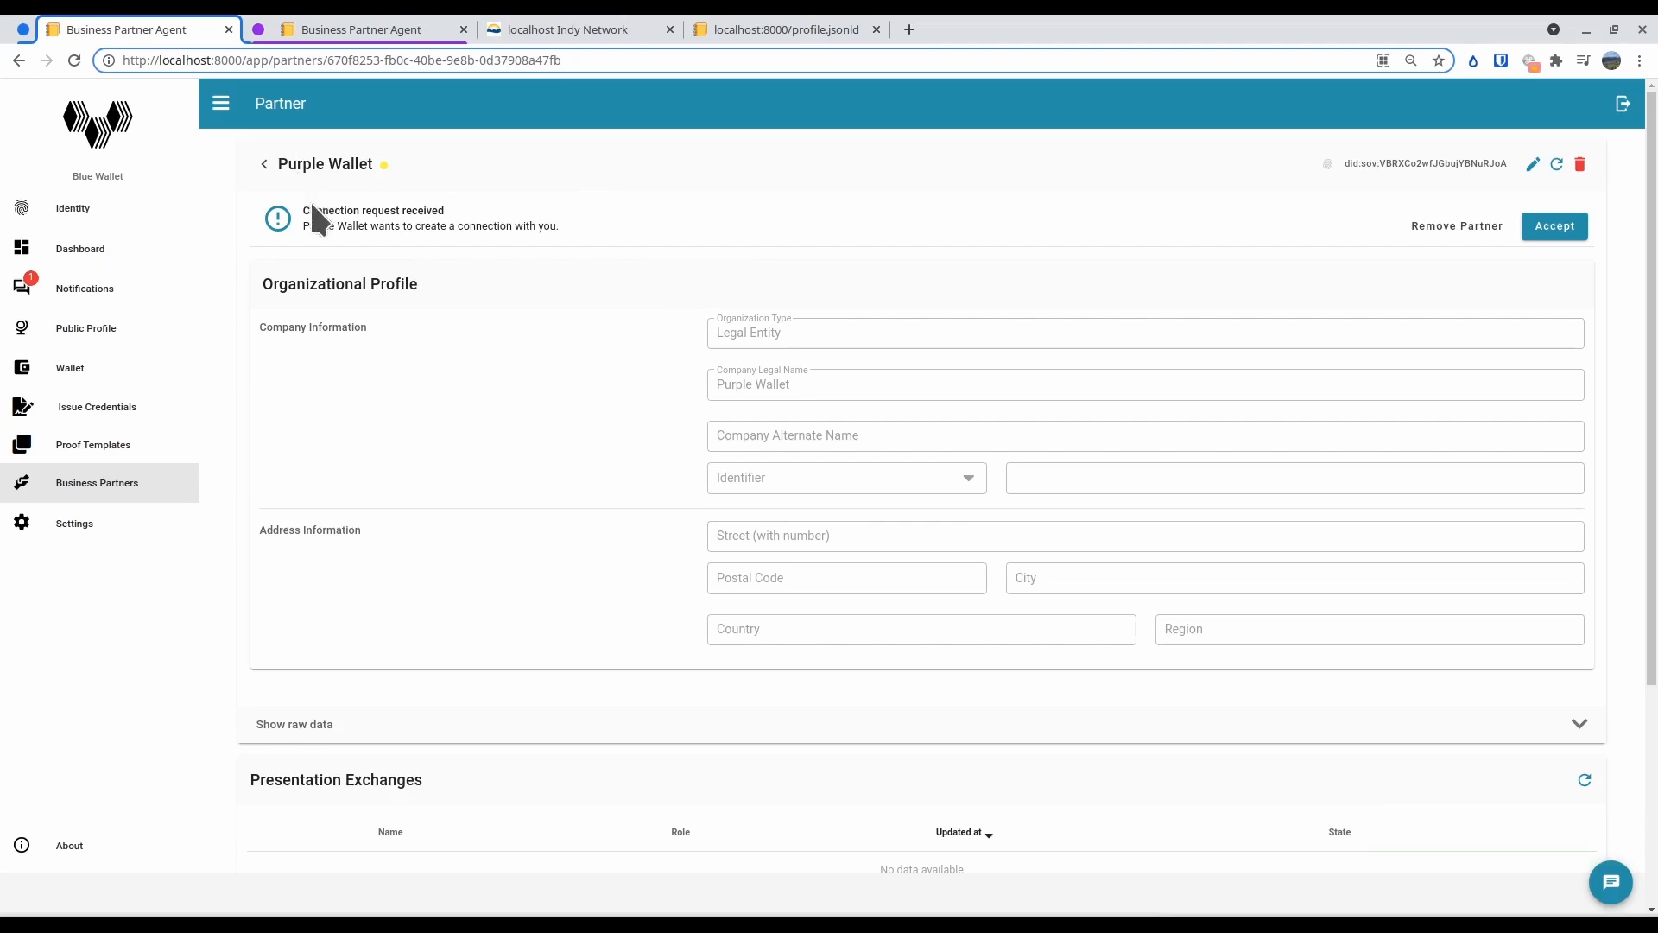
left_click_drag(309, 211, 437, 214)
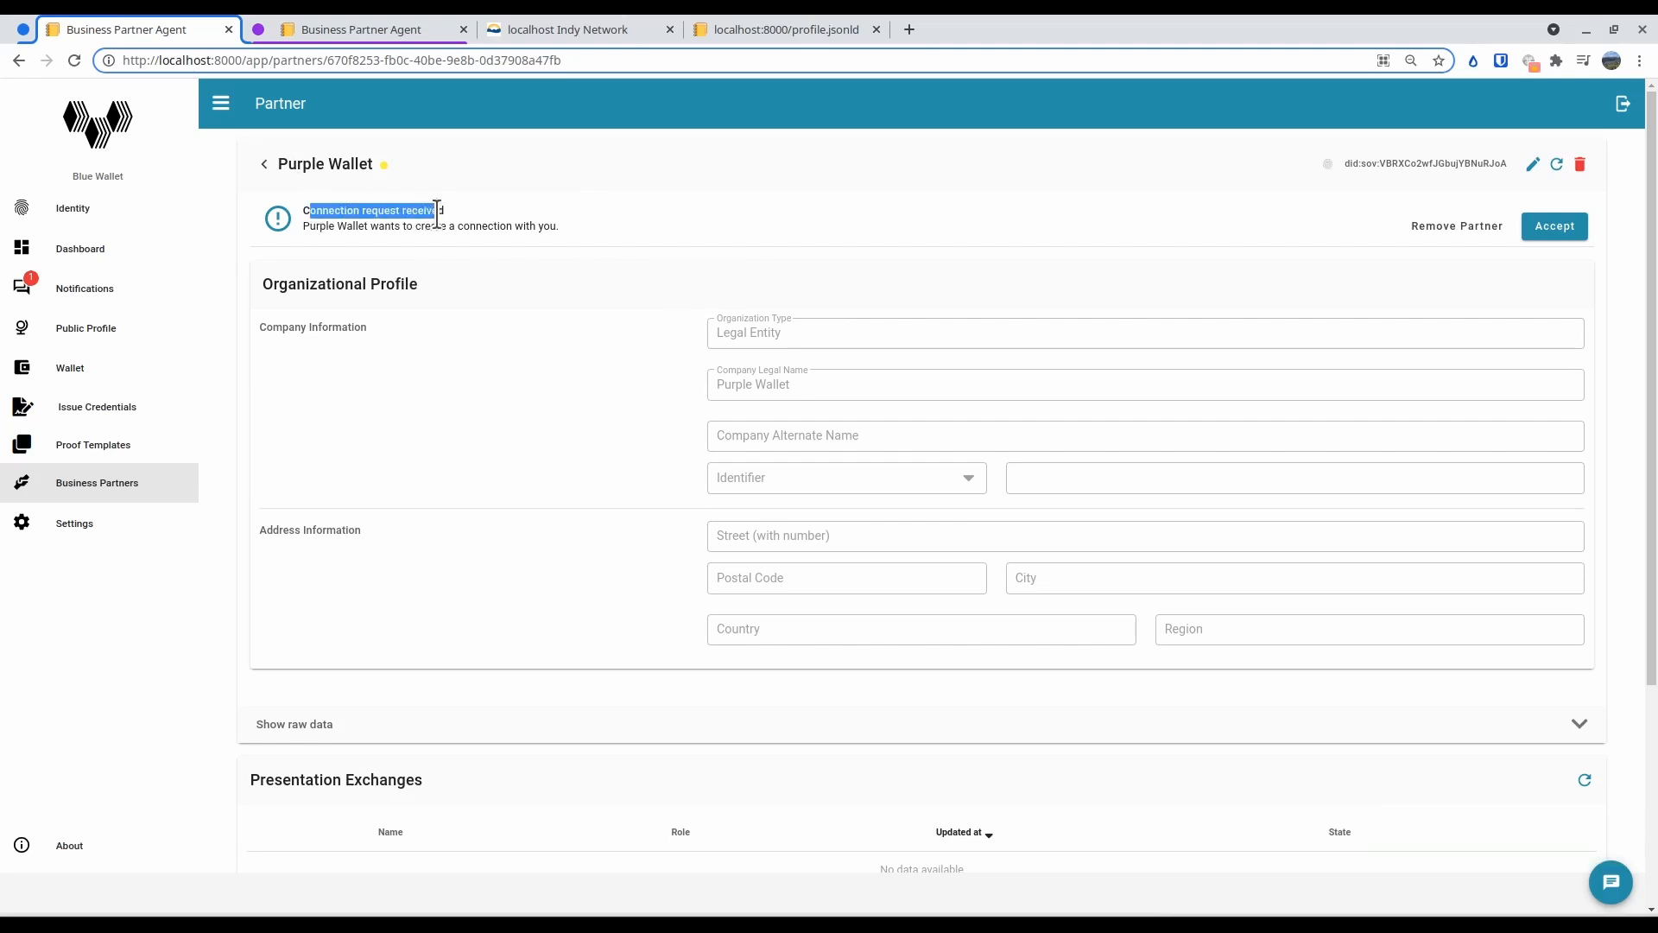
left_click(432, 212)
left_click_drag(328, 284, 1245, 603)
left_click(1251, 608)
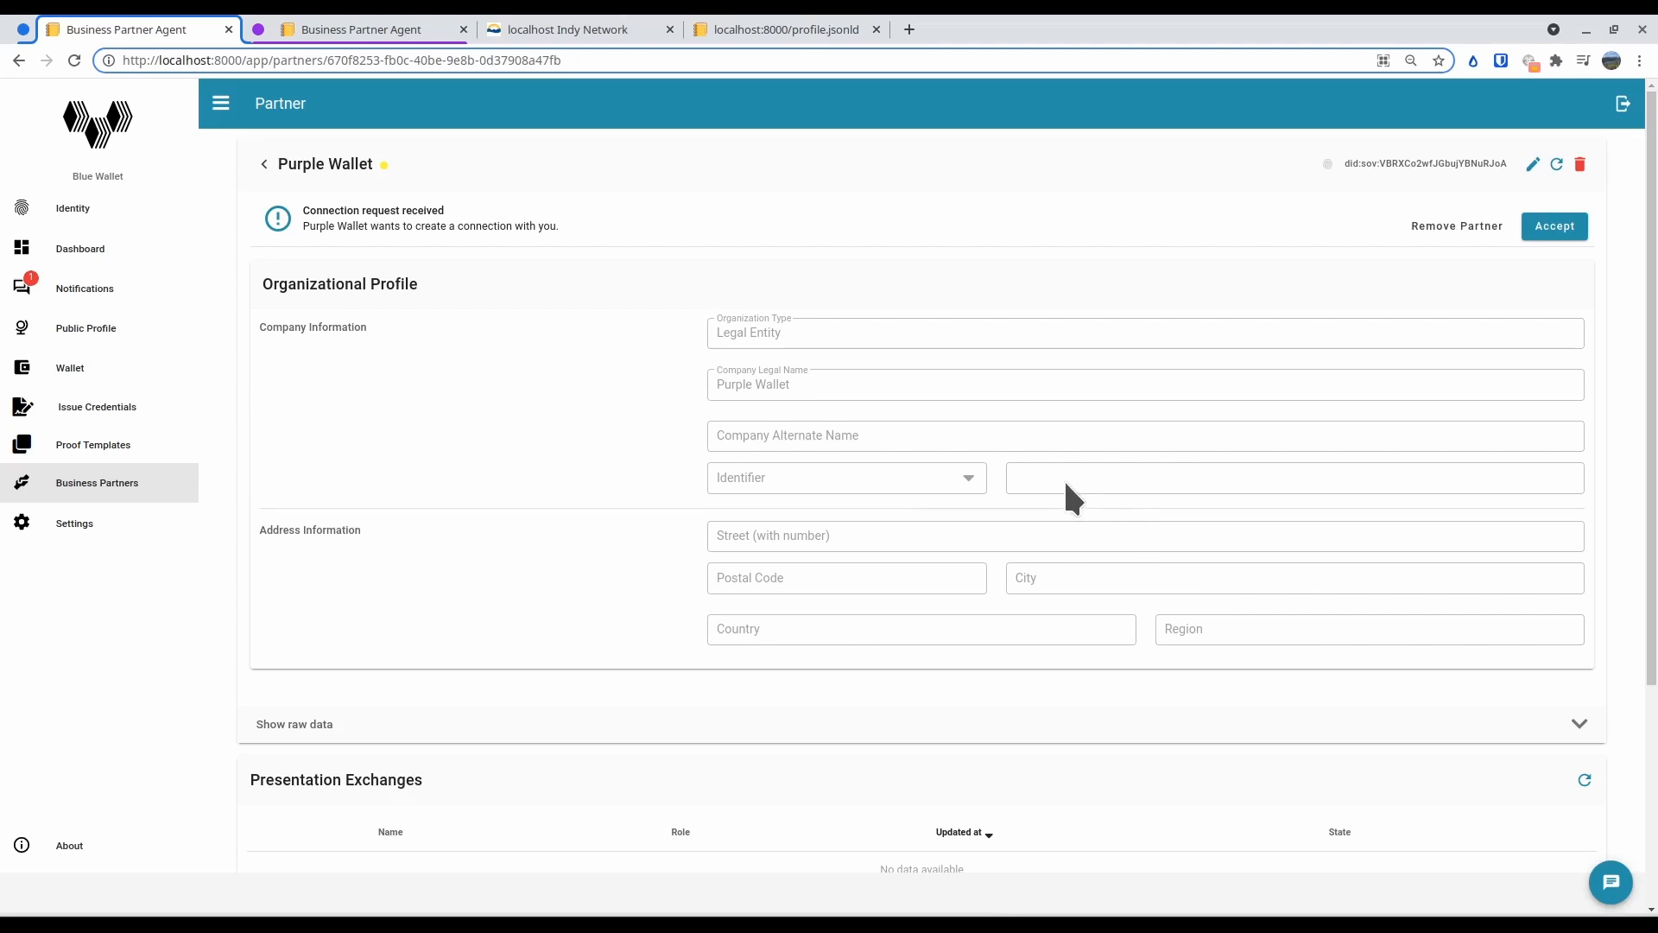
Check the connection's state in Purple Wallet, then accept Purple Wallet's connection request in Blue Wallet
left_click(407, 28)
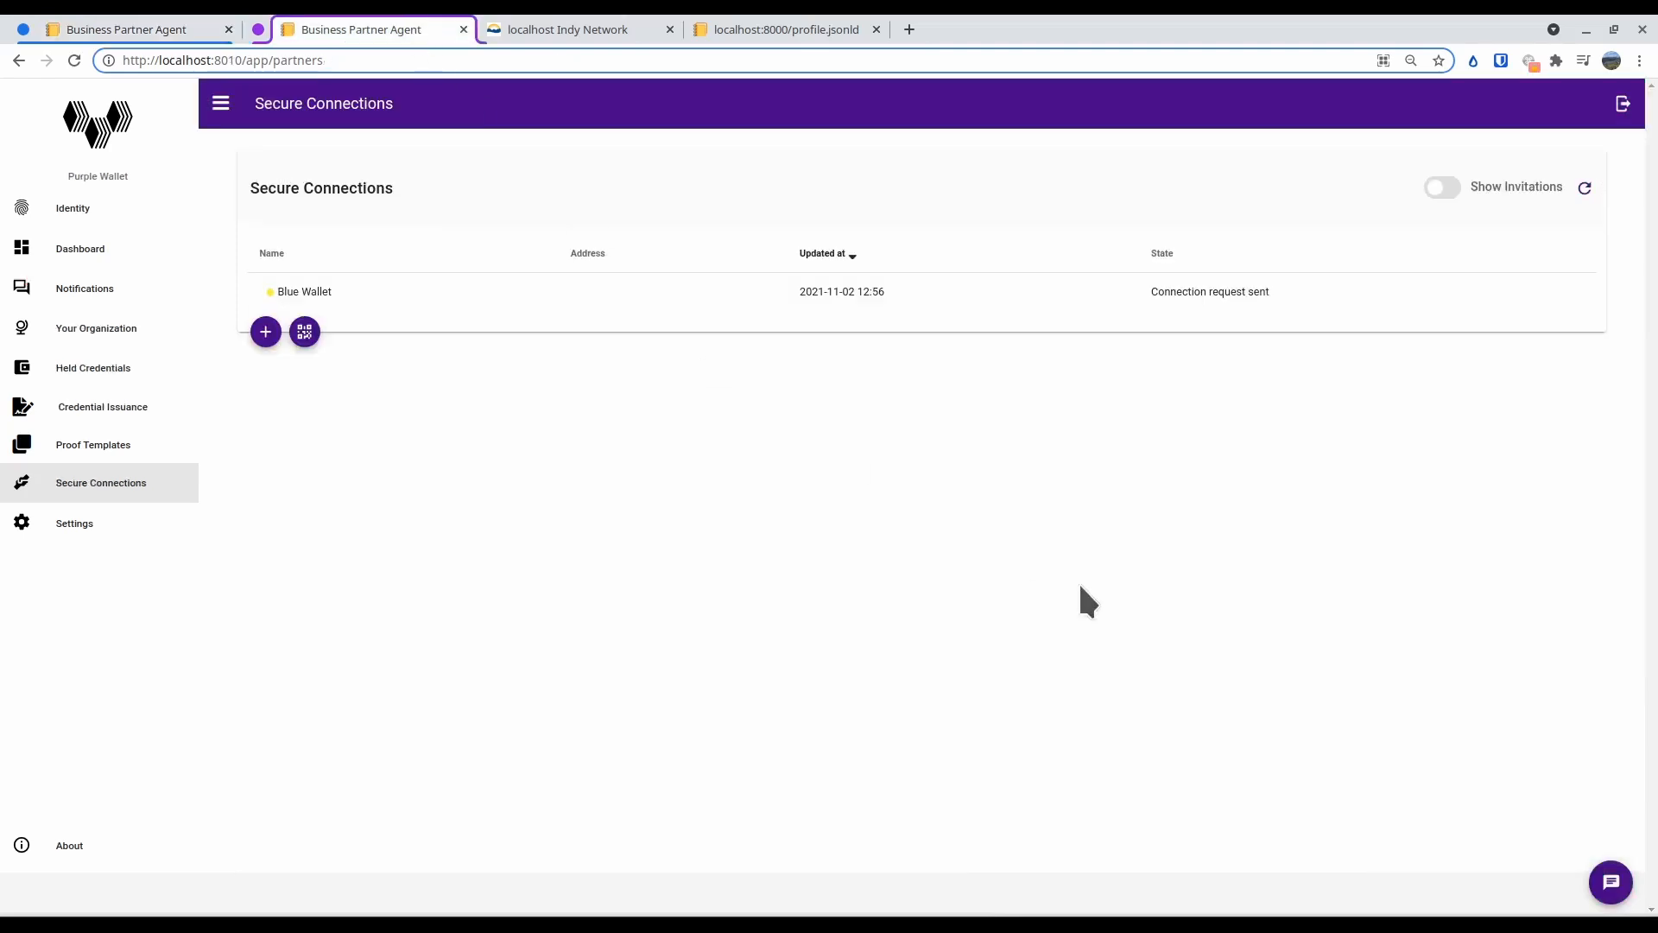
left_click(115, 28)
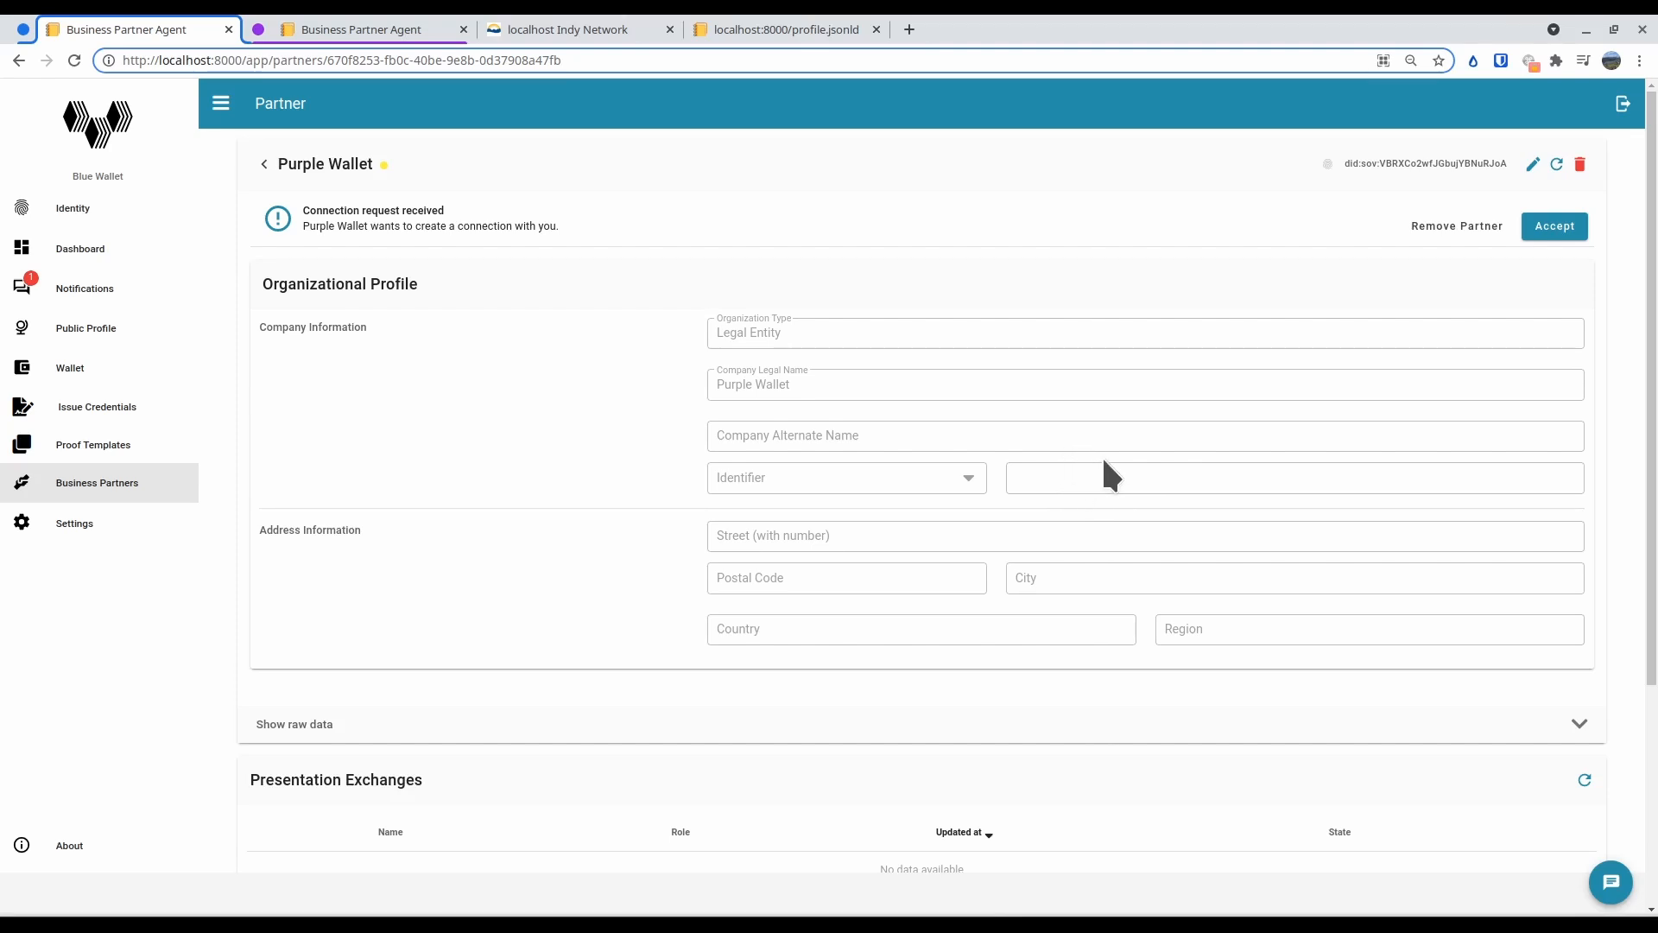
left_click(1541, 244)
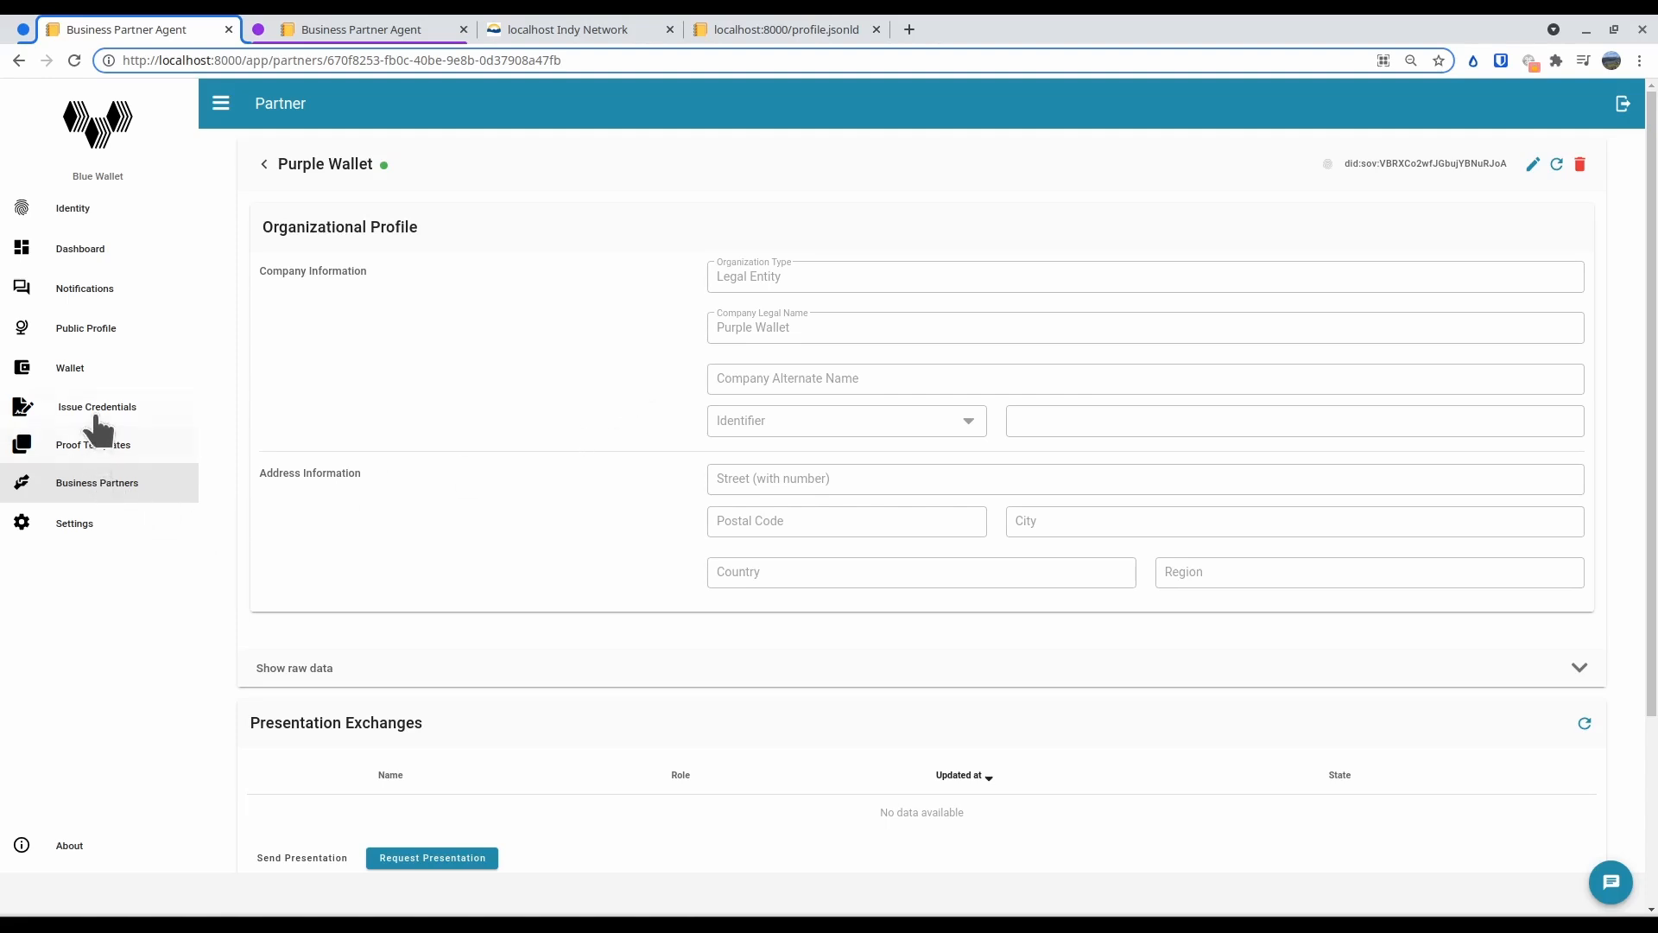
Make the My Employee Badge credential in Blue Wallet visible in the public profile and save it
left_click(96, 373)
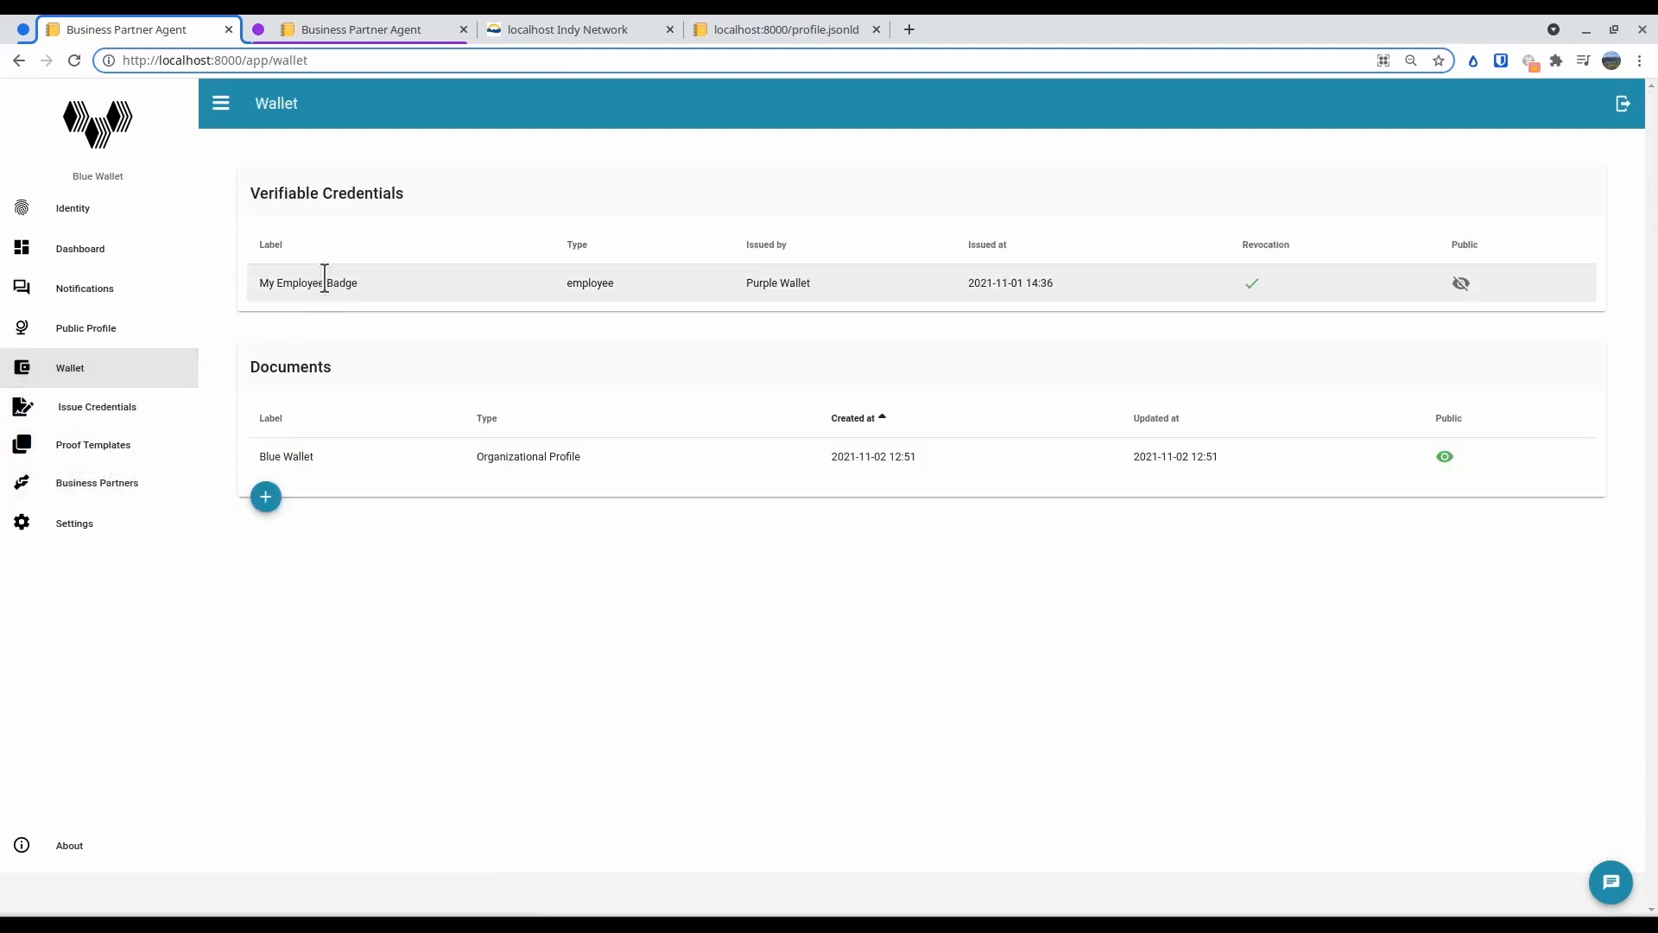
left_click(321, 278)
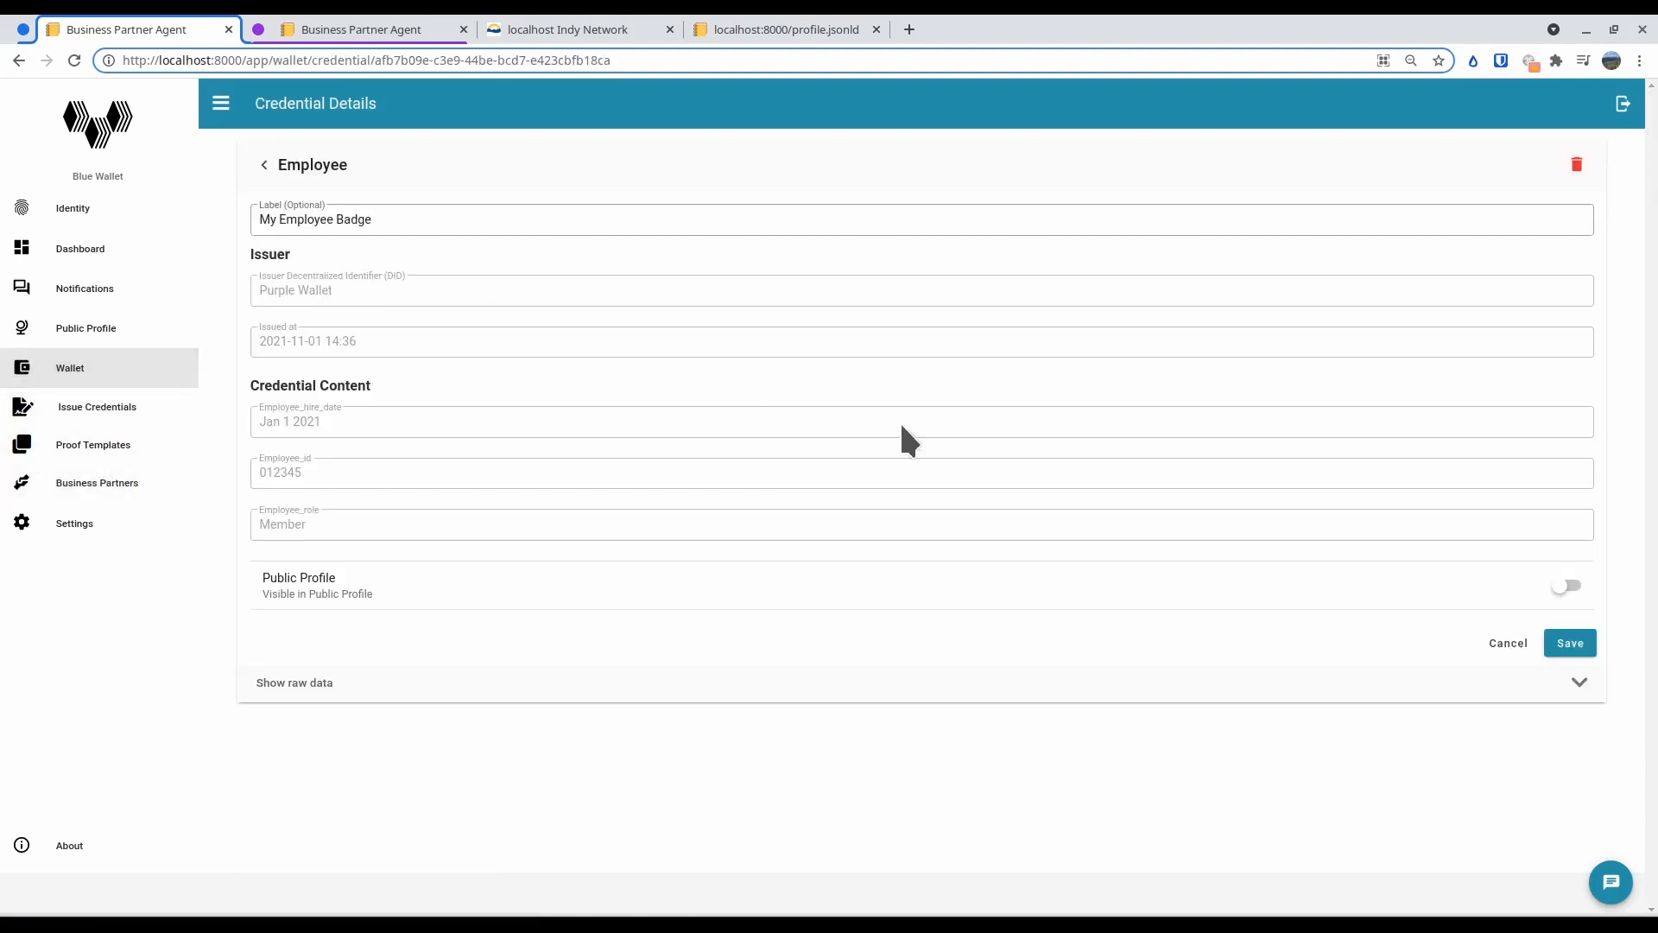
left_click(1565, 587)
left_click(1581, 645)
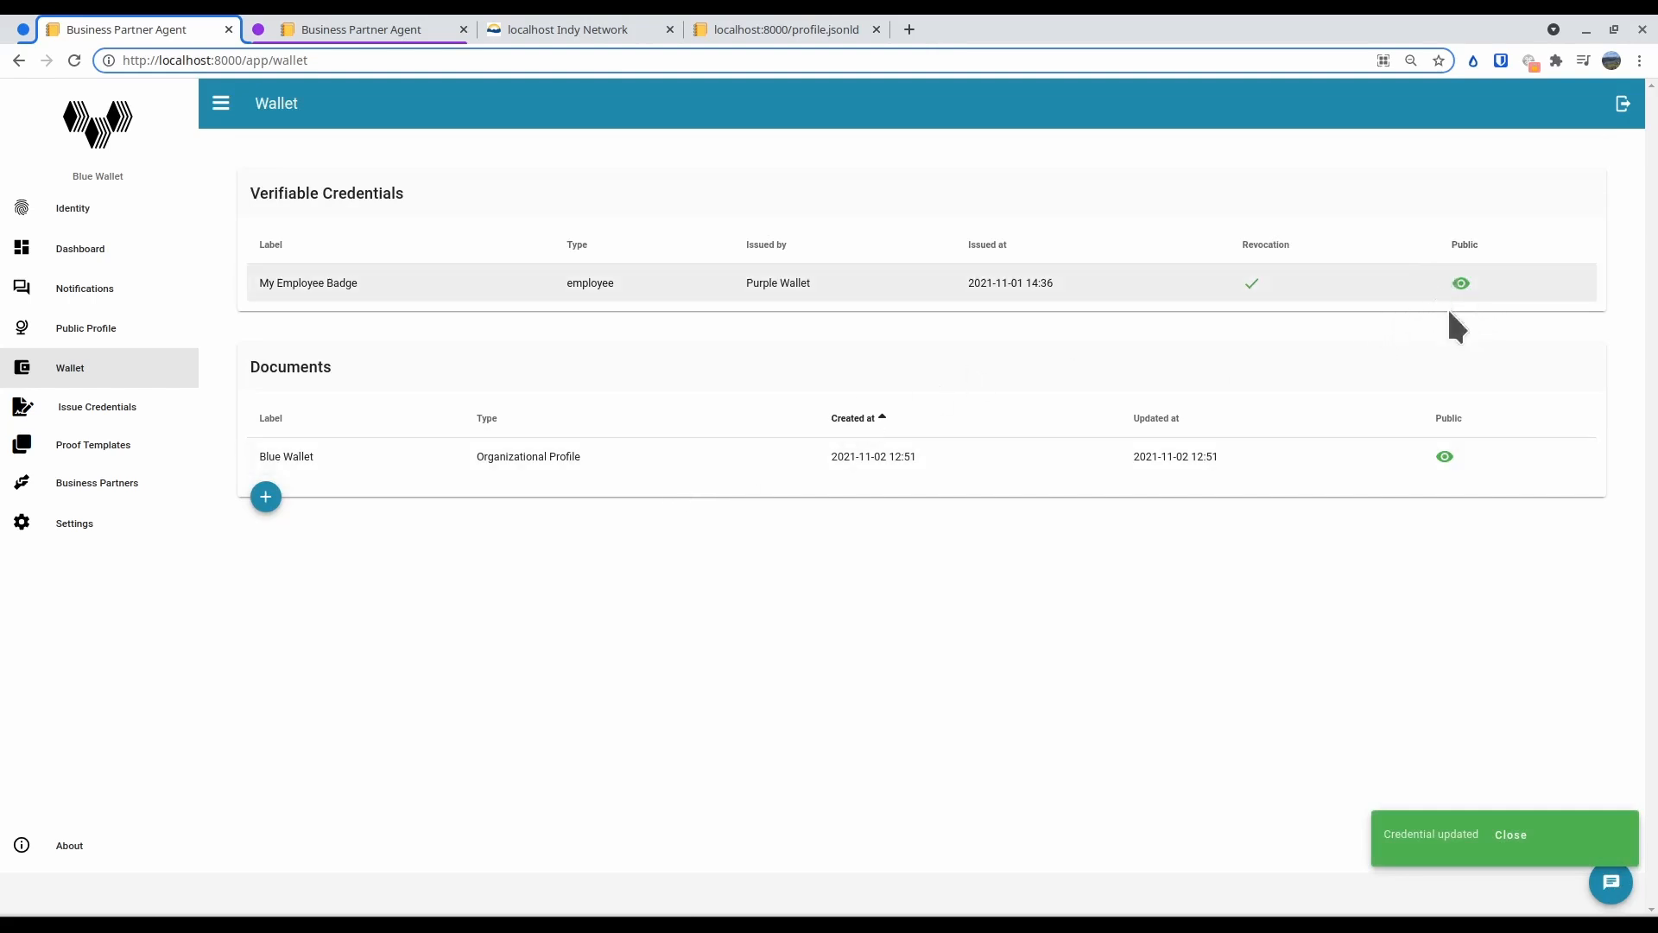
Open the Blue Wallet partner in Purple Wallet and refresh its public profile
left_click(352, 29)
left_click(325, 292)
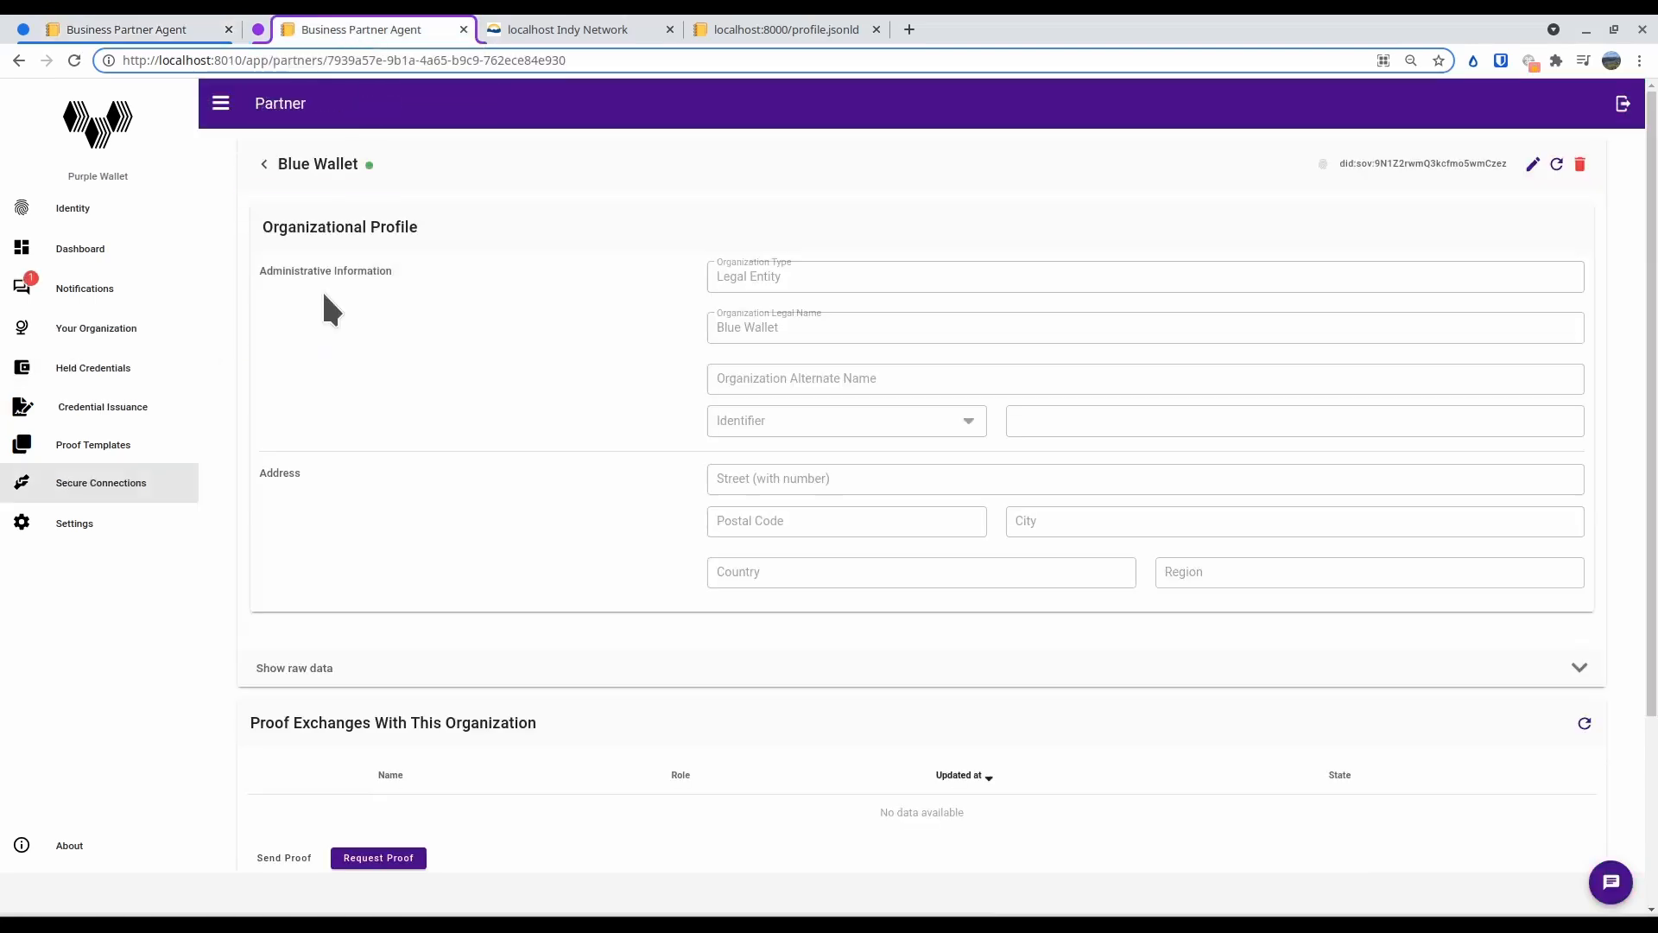
left_click(1556, 164)
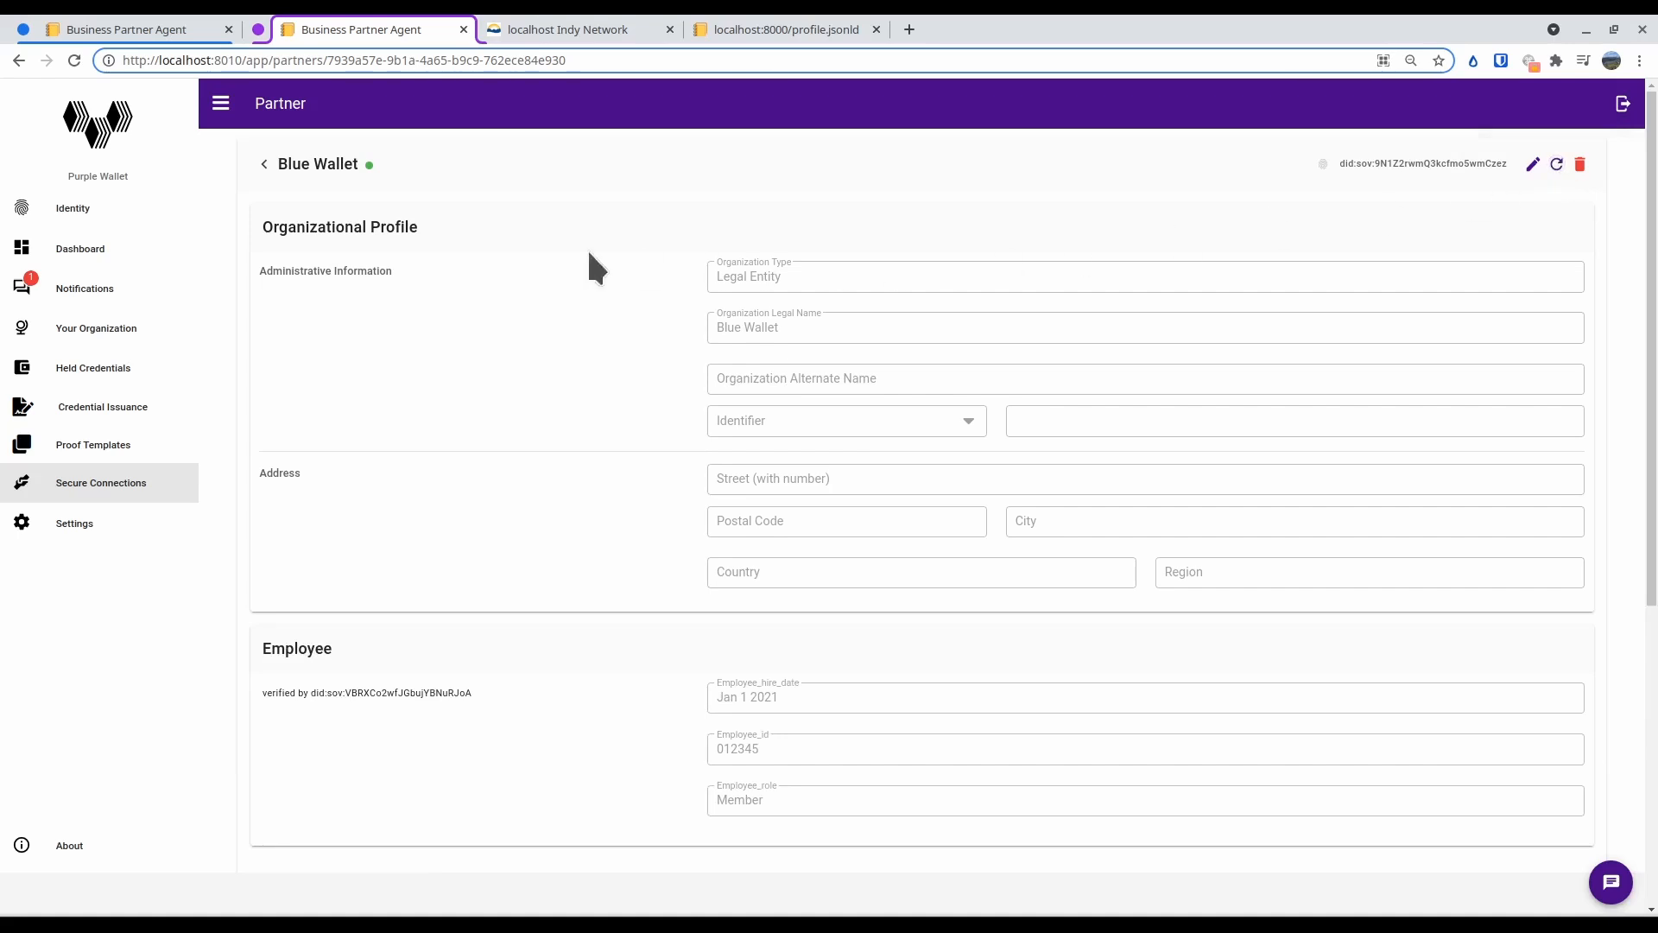
Examine Blue Wallet's organizational profile and Employee credential, including the DID that verified the credential
scroll(406, 414, "down", 1)
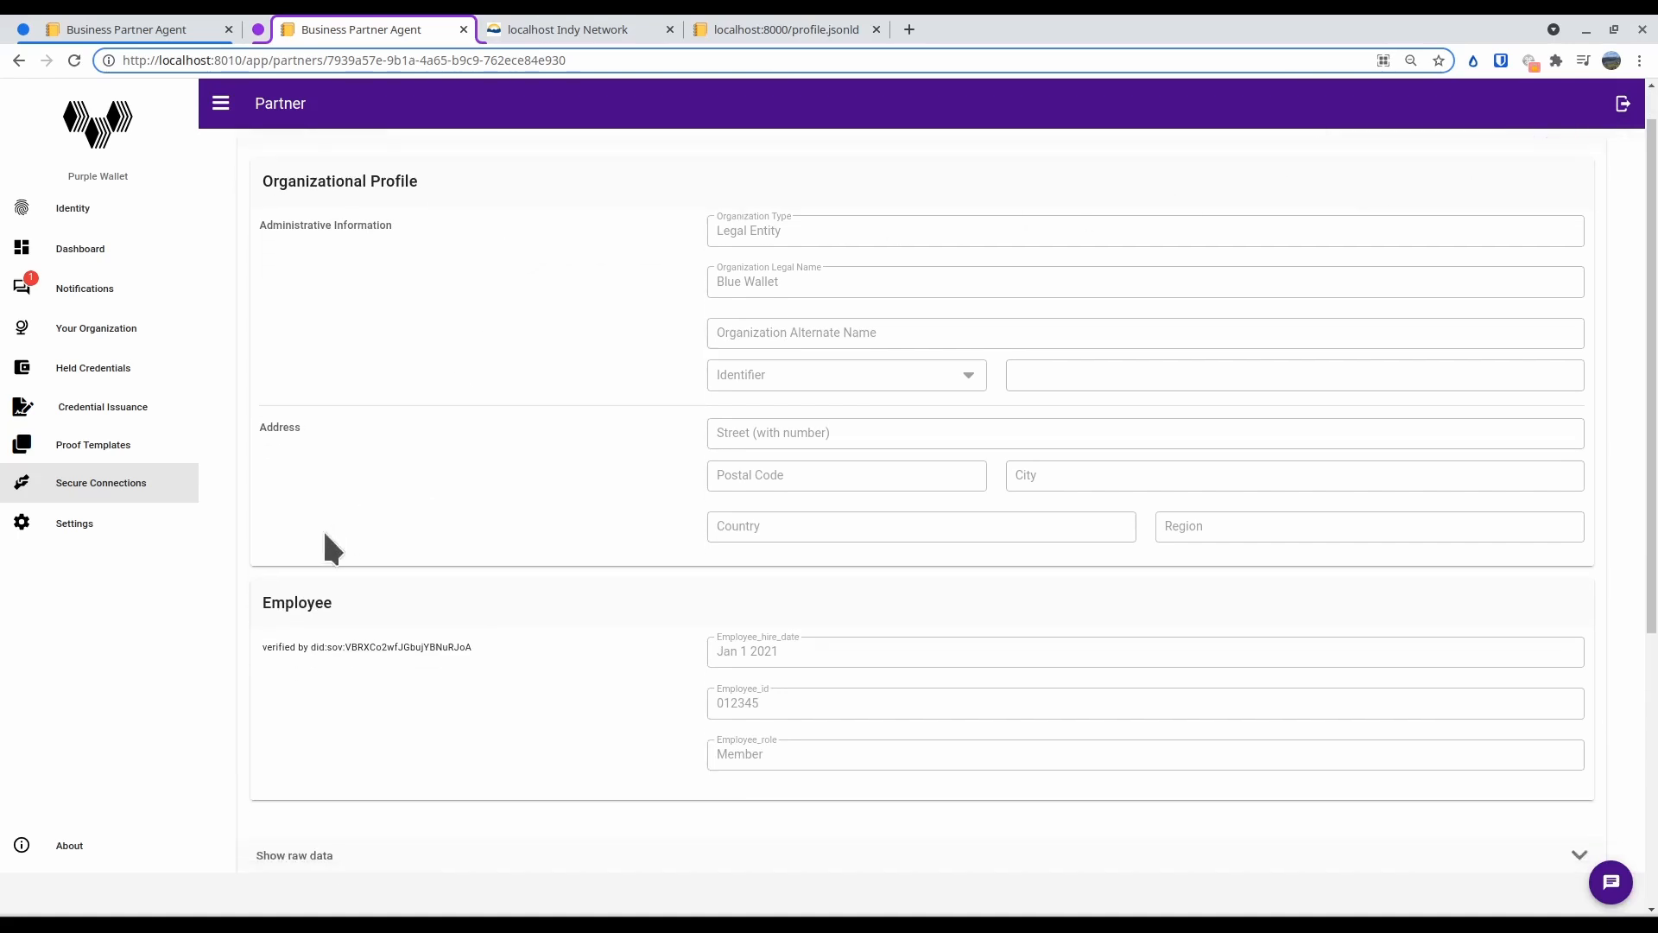
scroll(328, 199, "up", 1)
left_click_drag(320, 214, 976, 553)
left_click(976, 553)
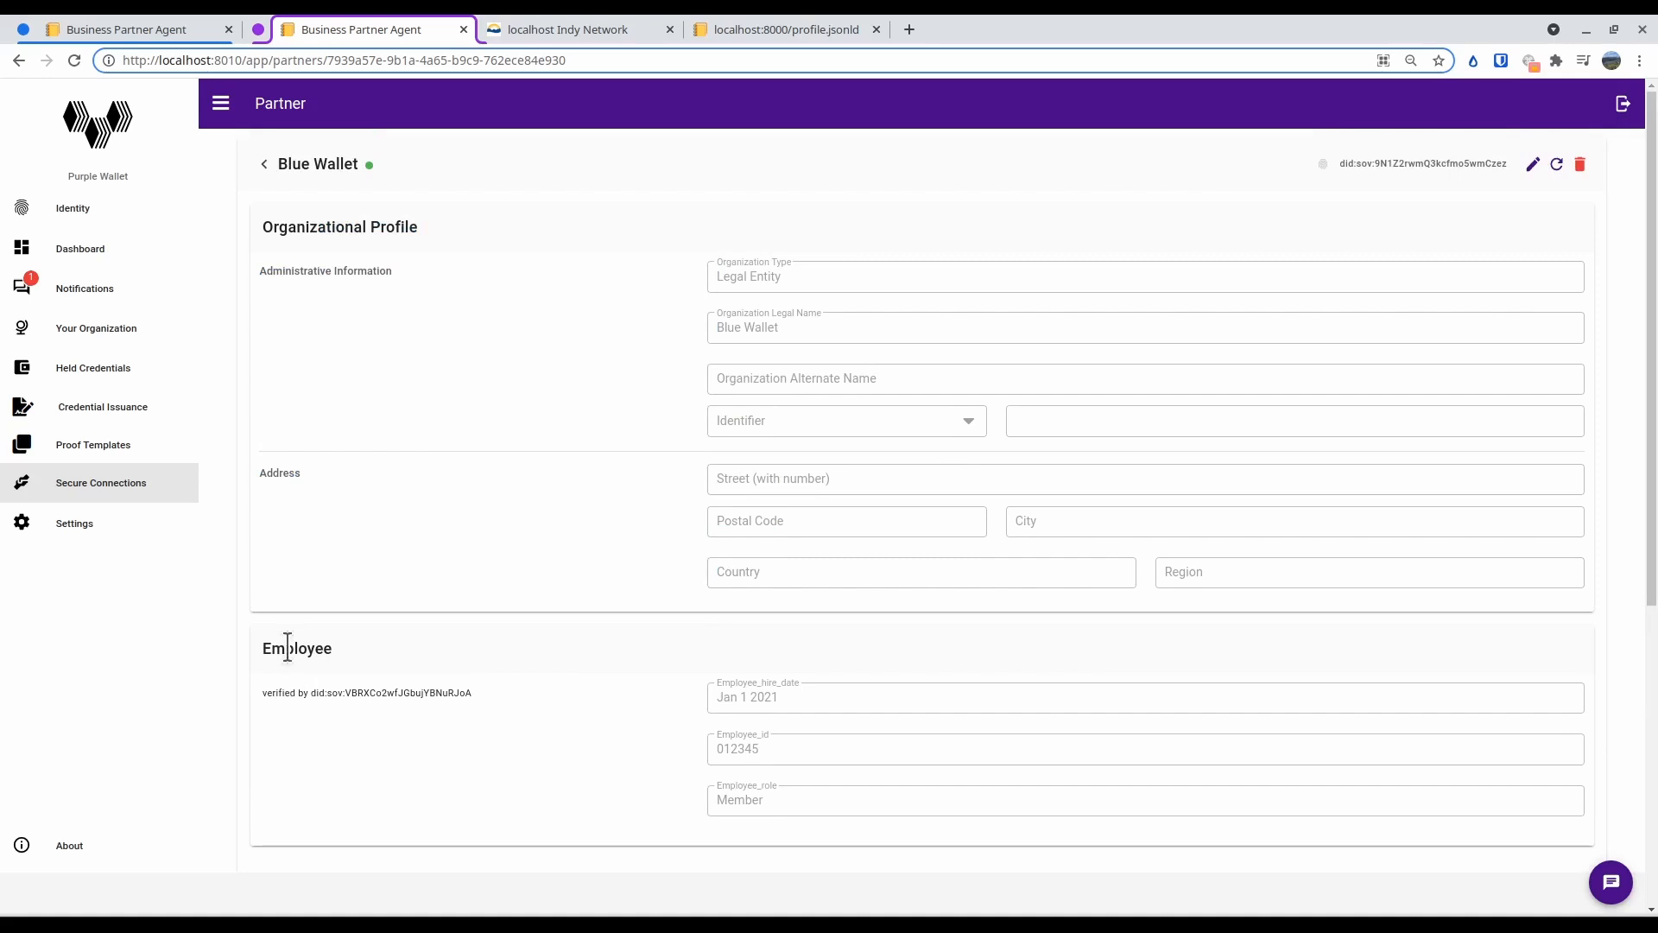
left_click_drag(329, 654, 480, 692)
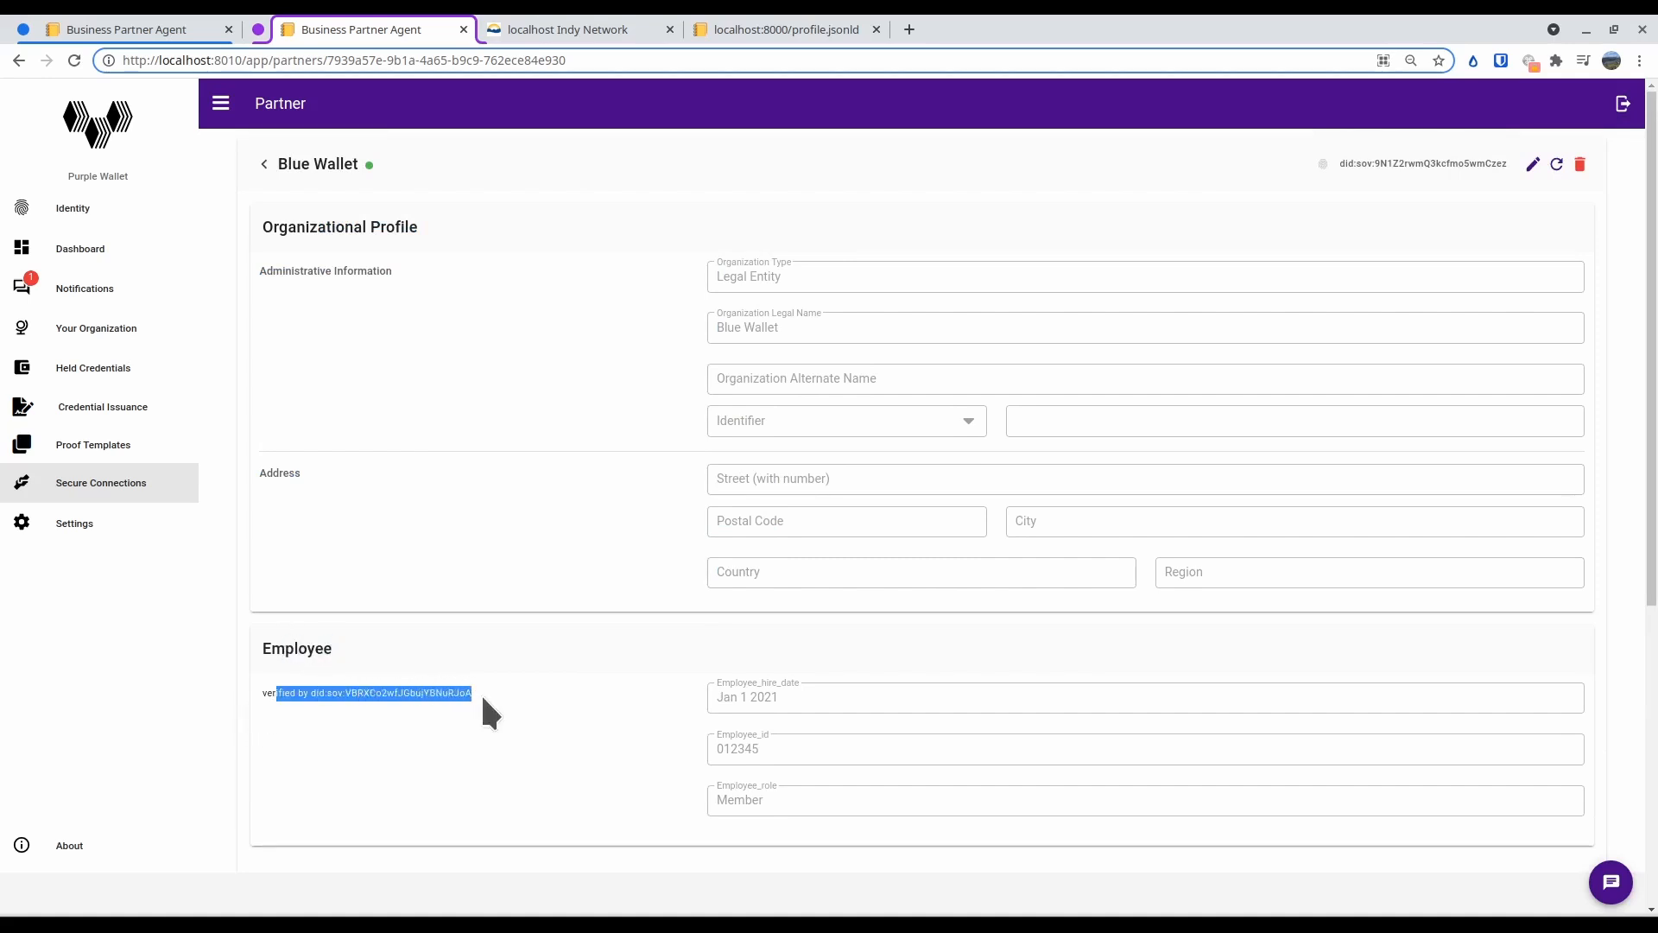
left_click(480, 692)
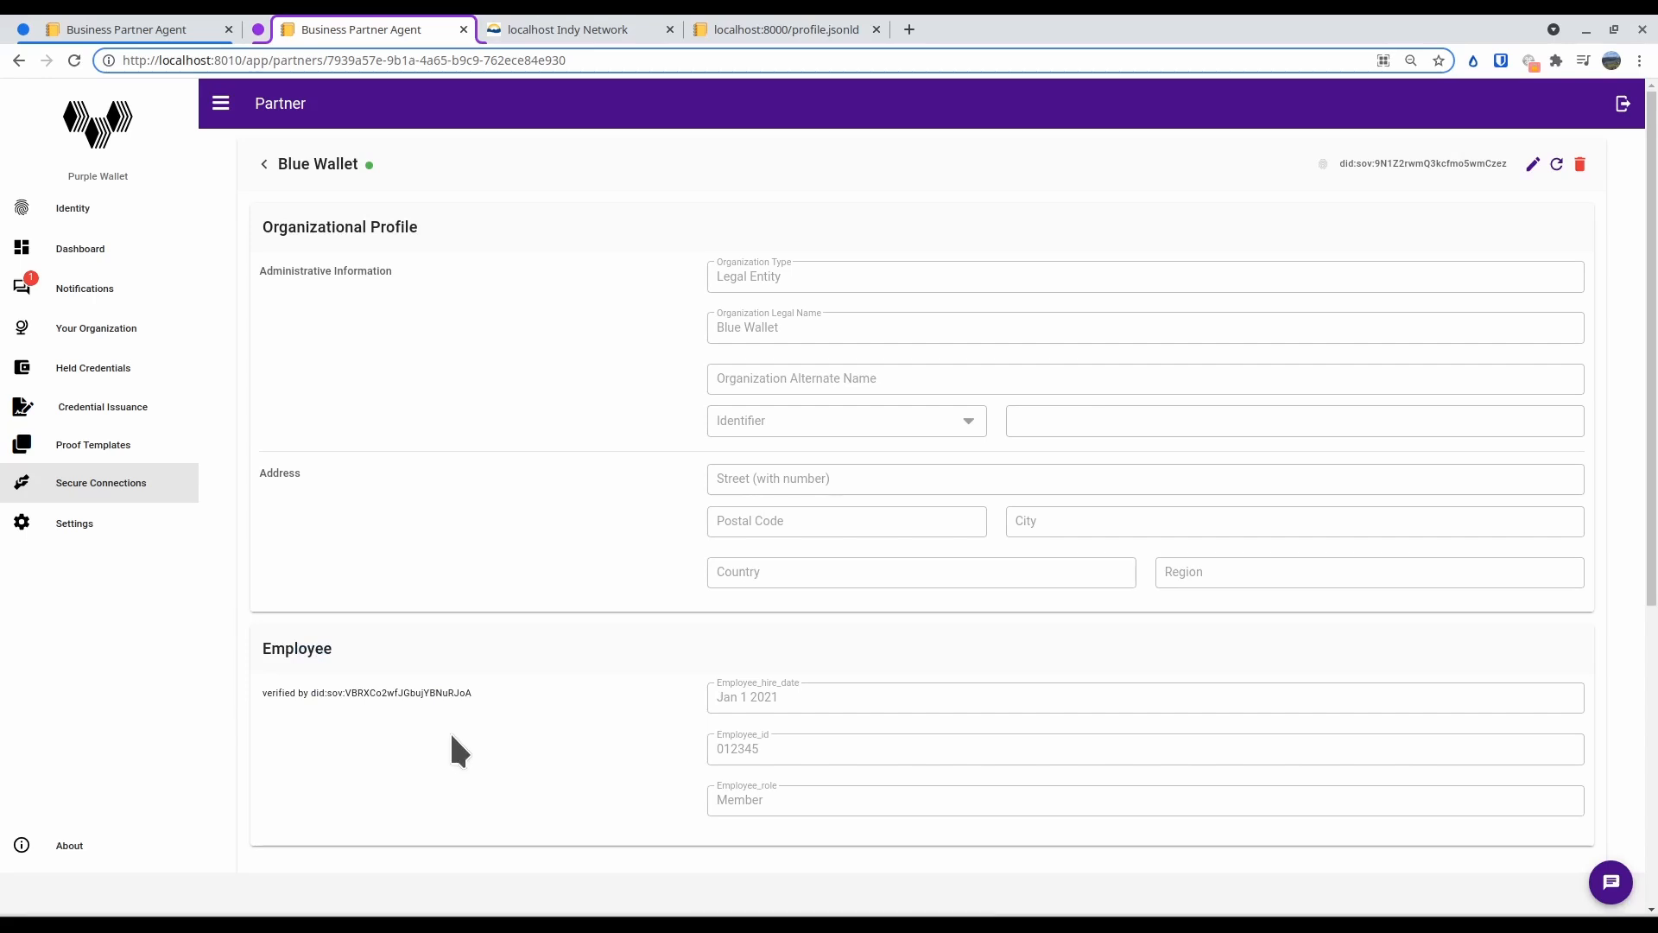
Reopen Blue Wallet from Purple Wallet's secure connections and review its Employee credential and proof exchanges
left_click(139, 494)
left_click(294, 294)
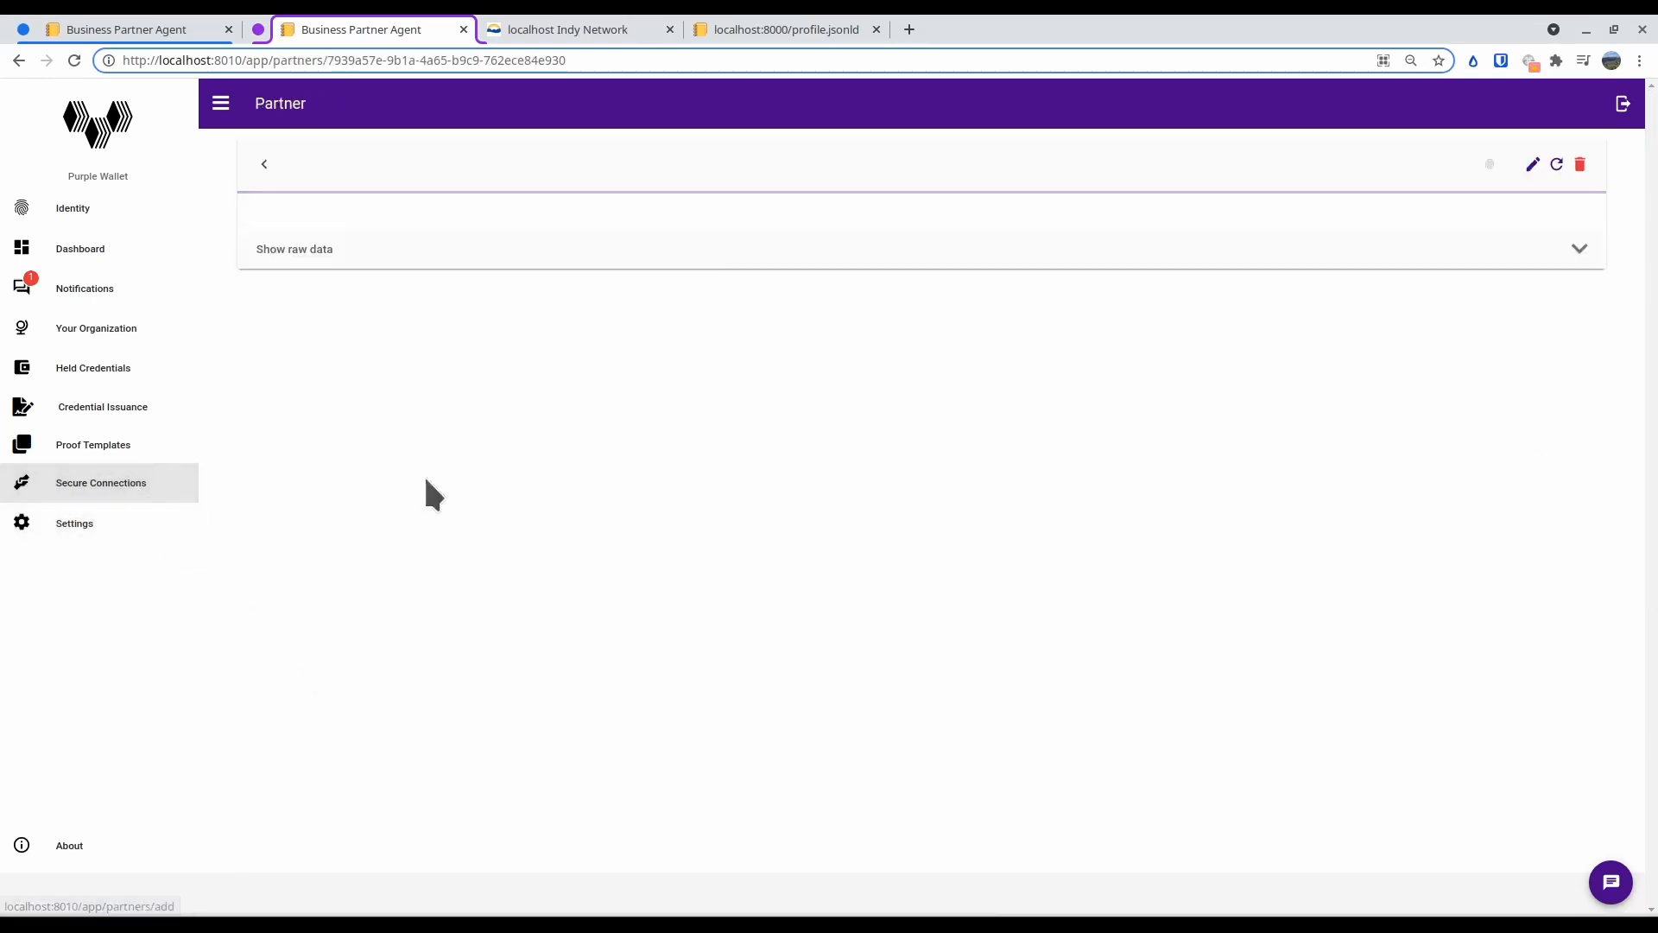
scroll(674, 722, "down", 3)
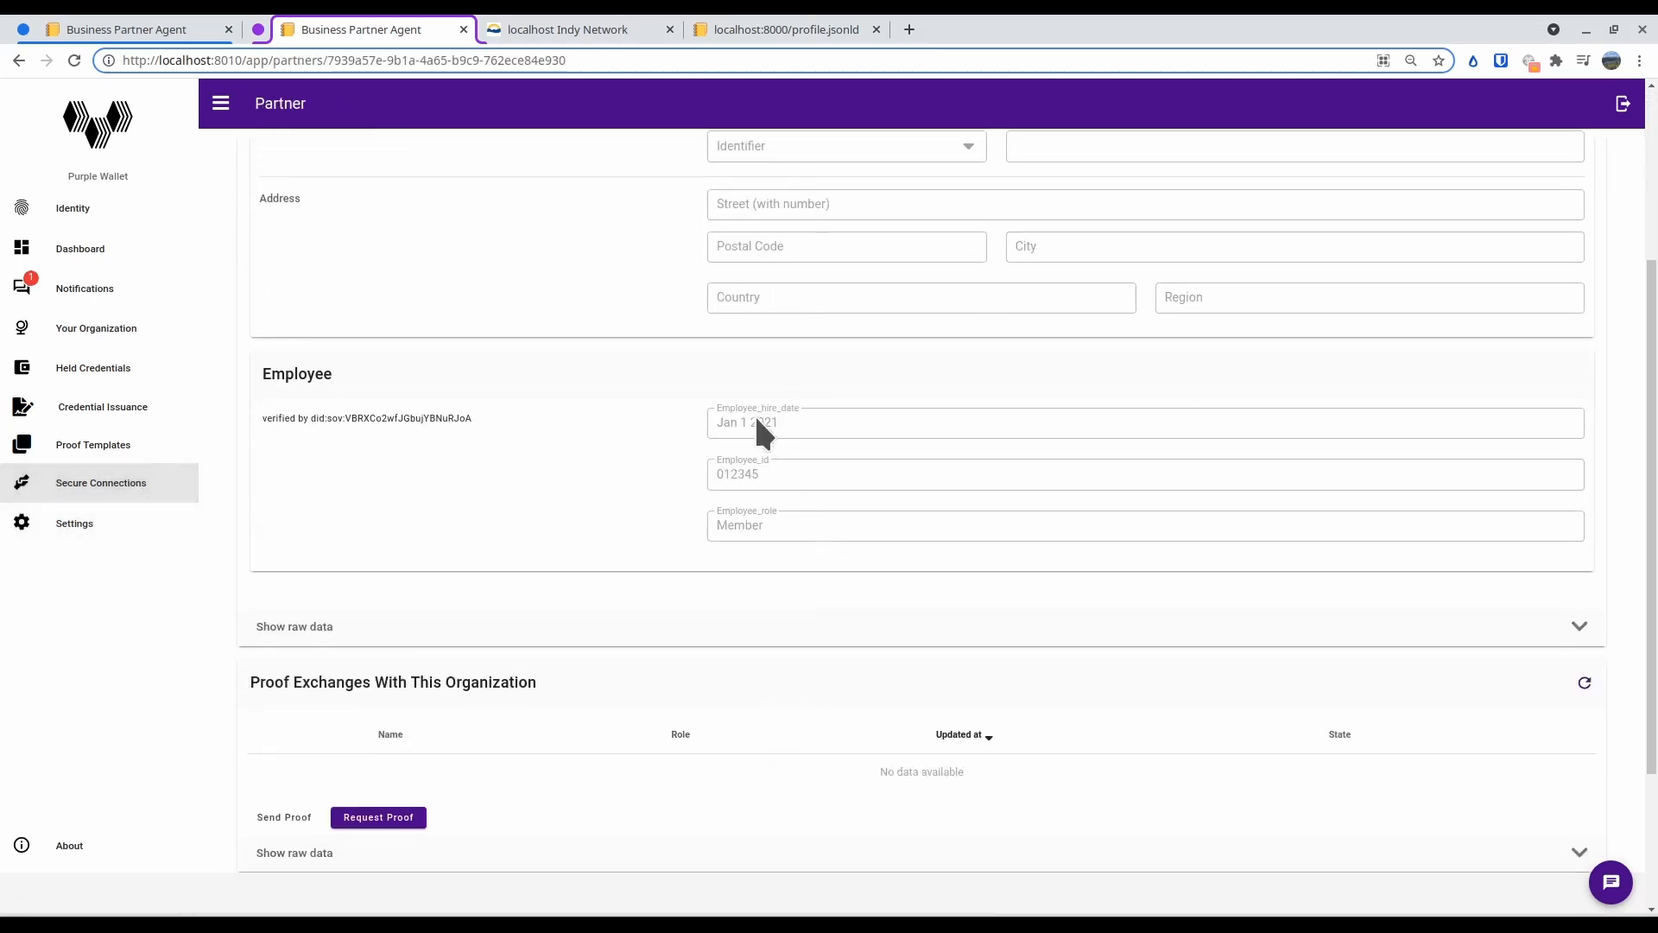
Turn off public profile visibility for the My Employee Badge credential in Blue Wallet and save it
left_click(186, 29)
left_click(1249, 259)
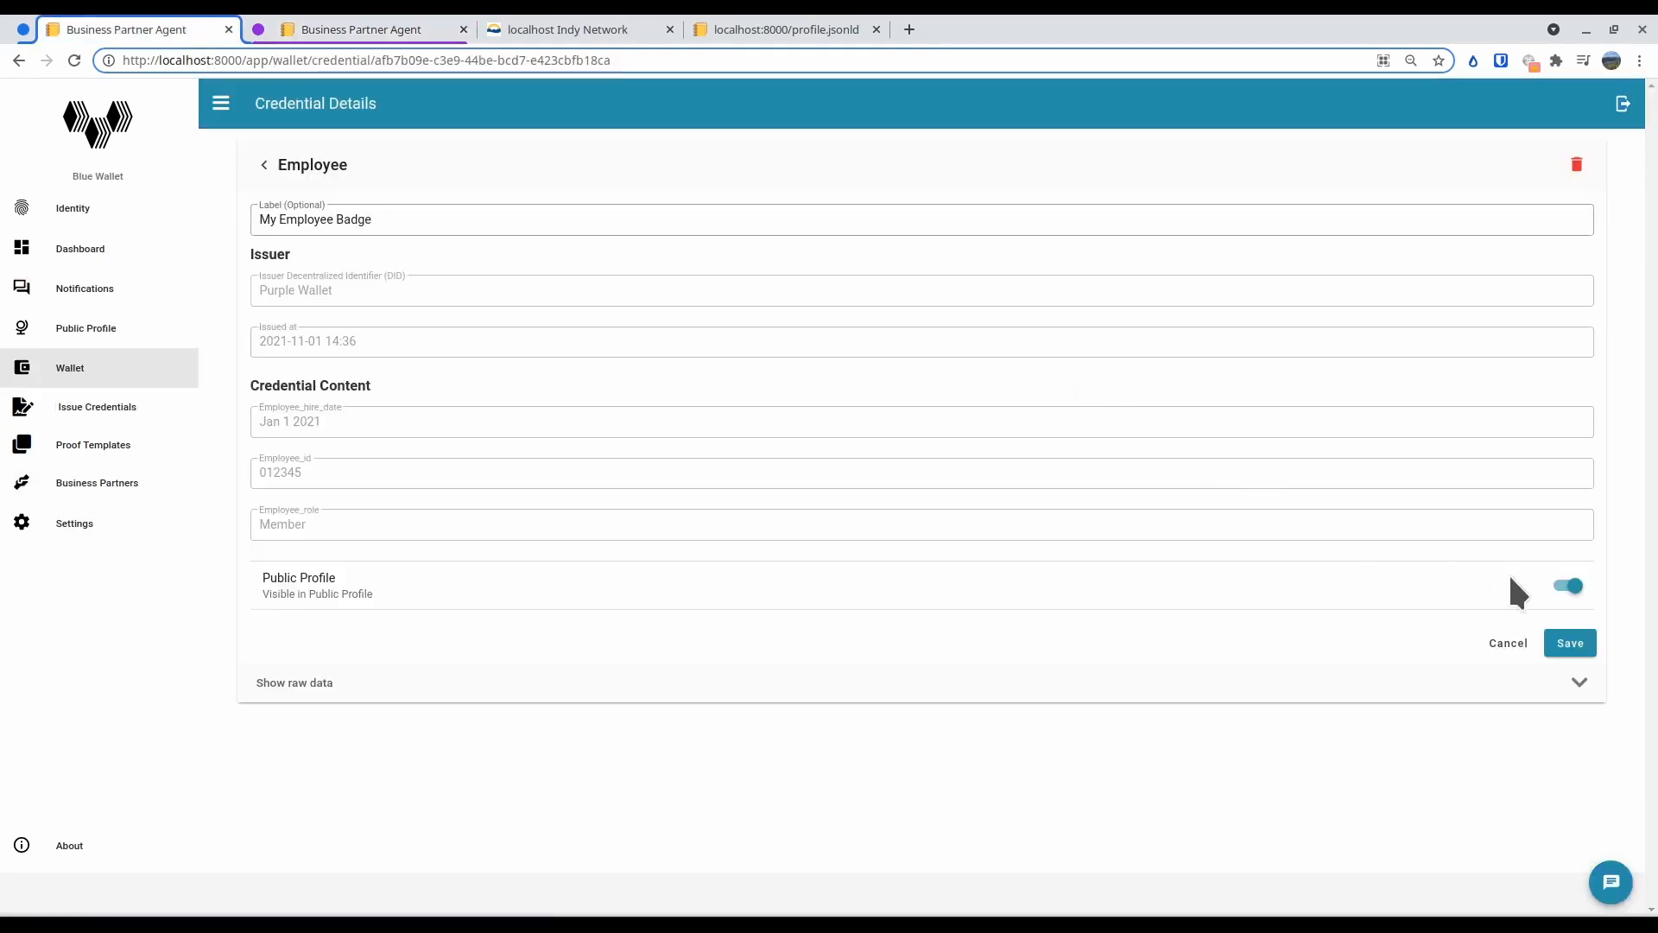
left_click(1567, 586)
left_click(1568, 643)
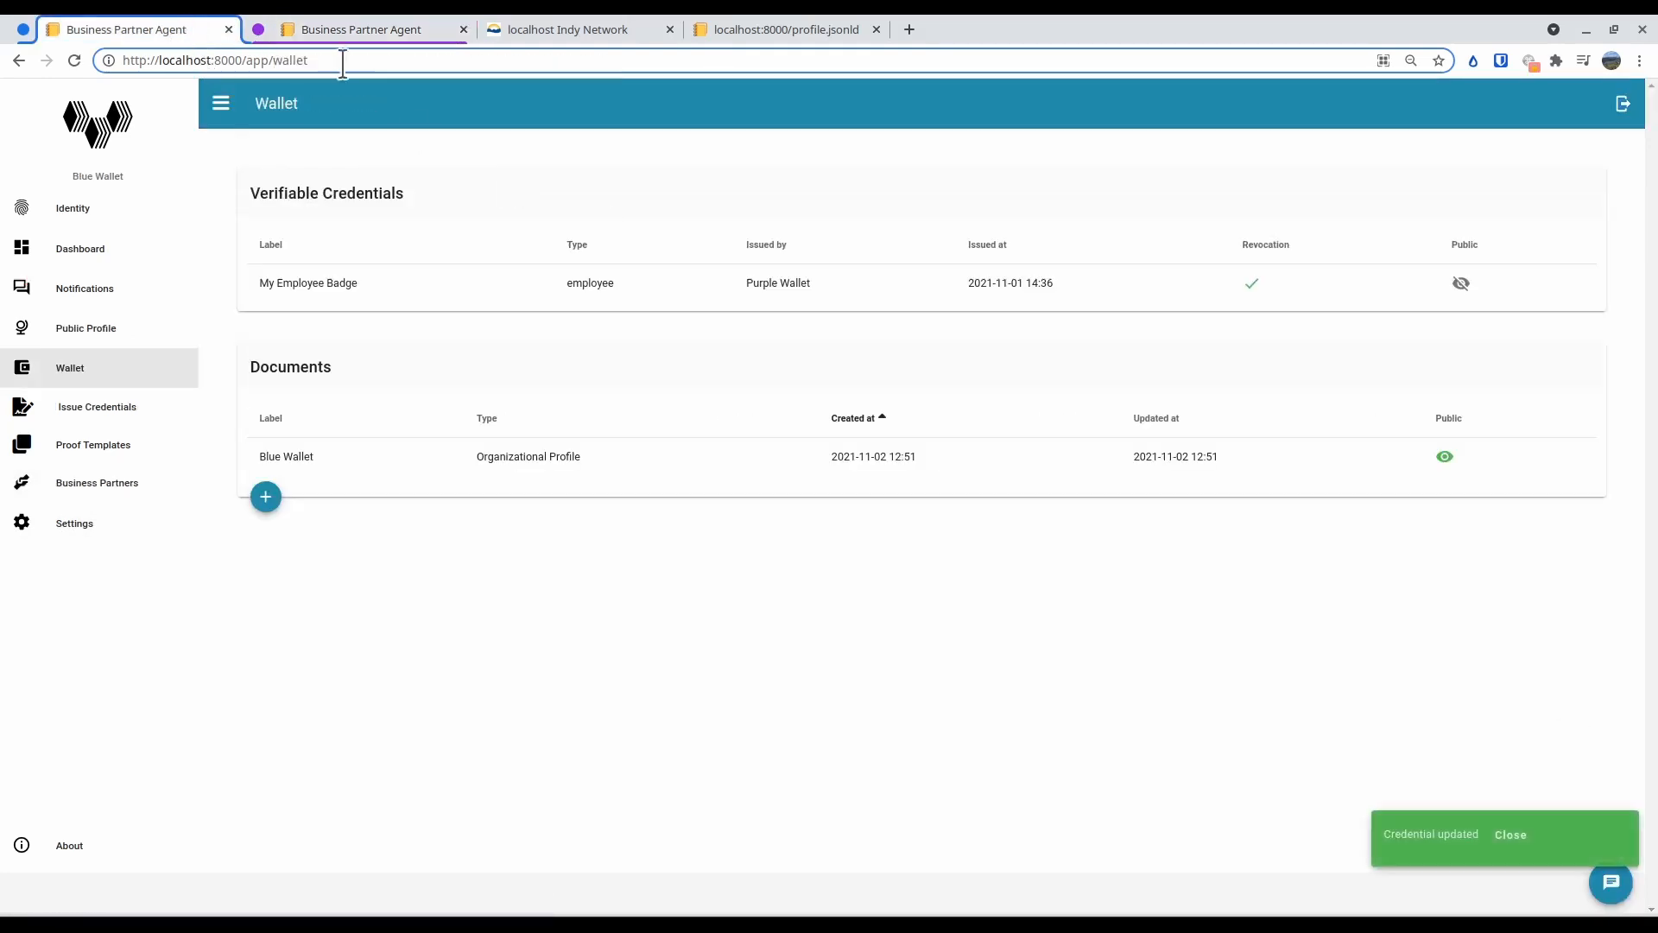
Refresh Blue Wallet's partner profile in Purple Wallet again to pick up the hidden Employee credential
left_click(327, 30)
scroll(935, 516, "up", 3)
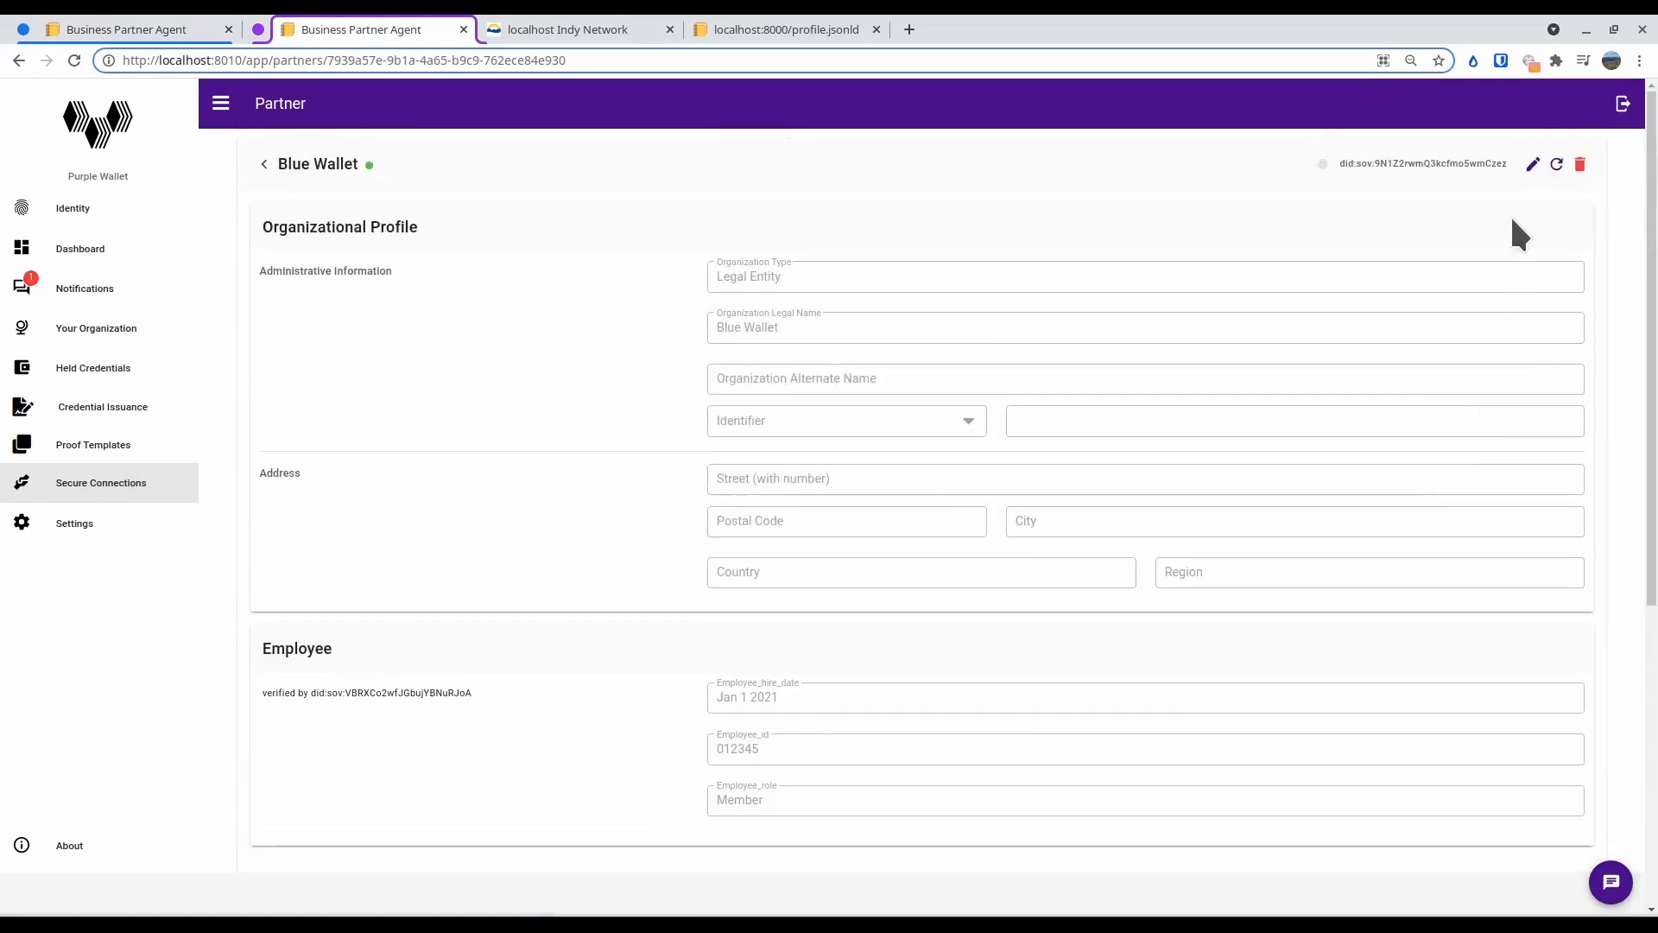
left_click(1556, 164)
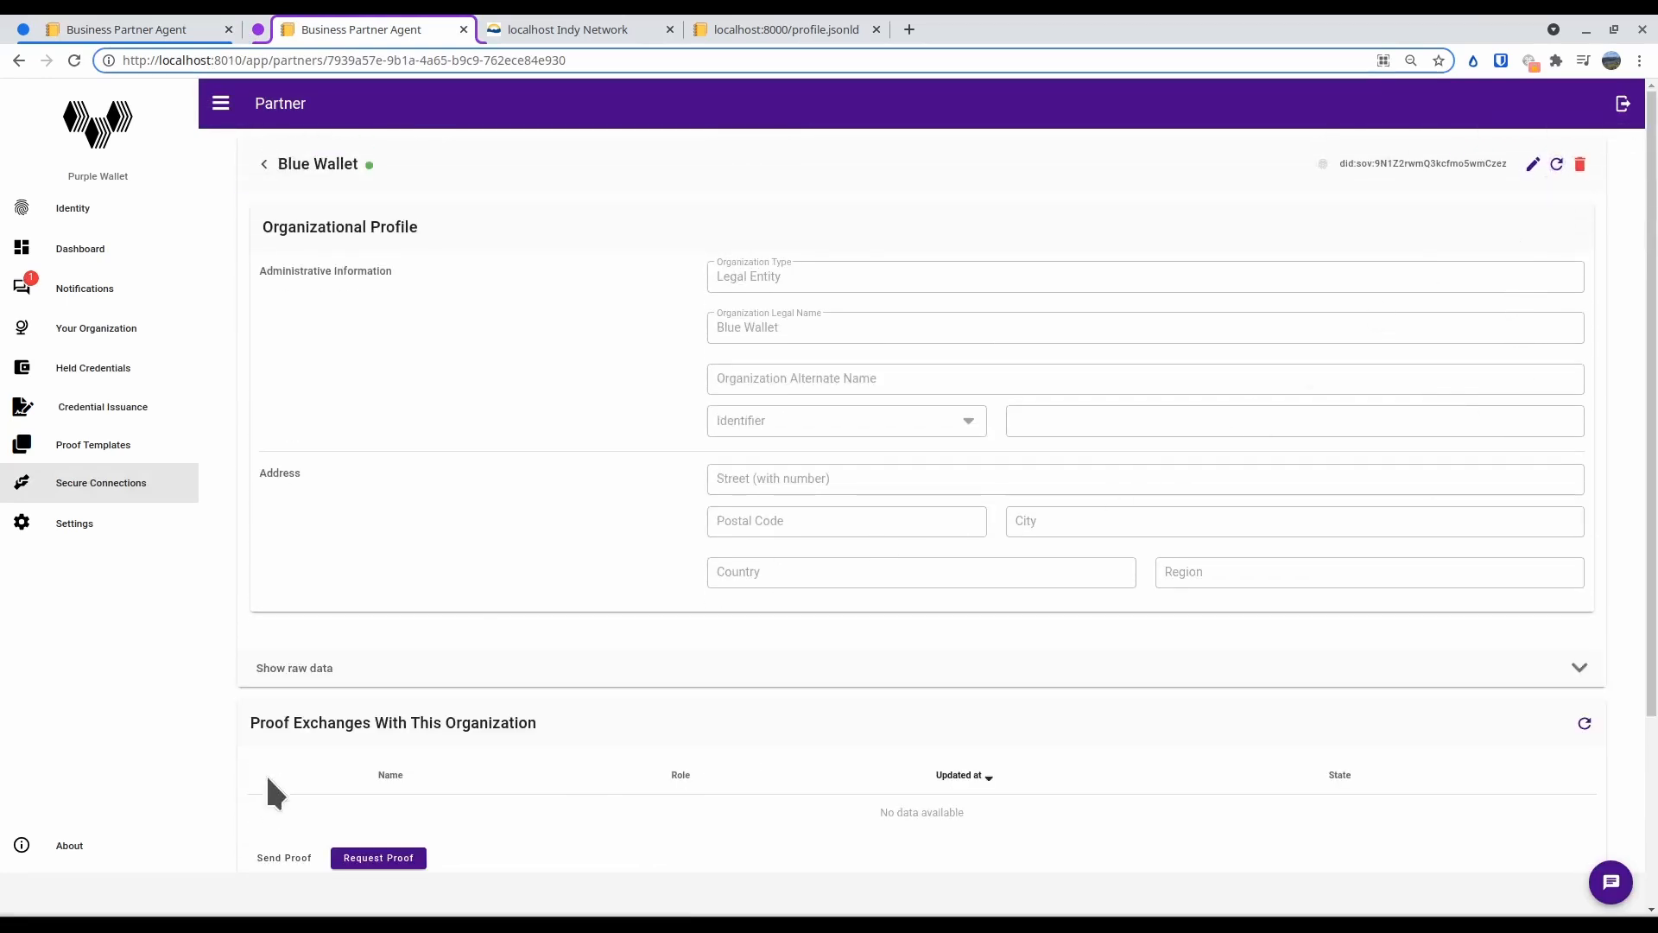
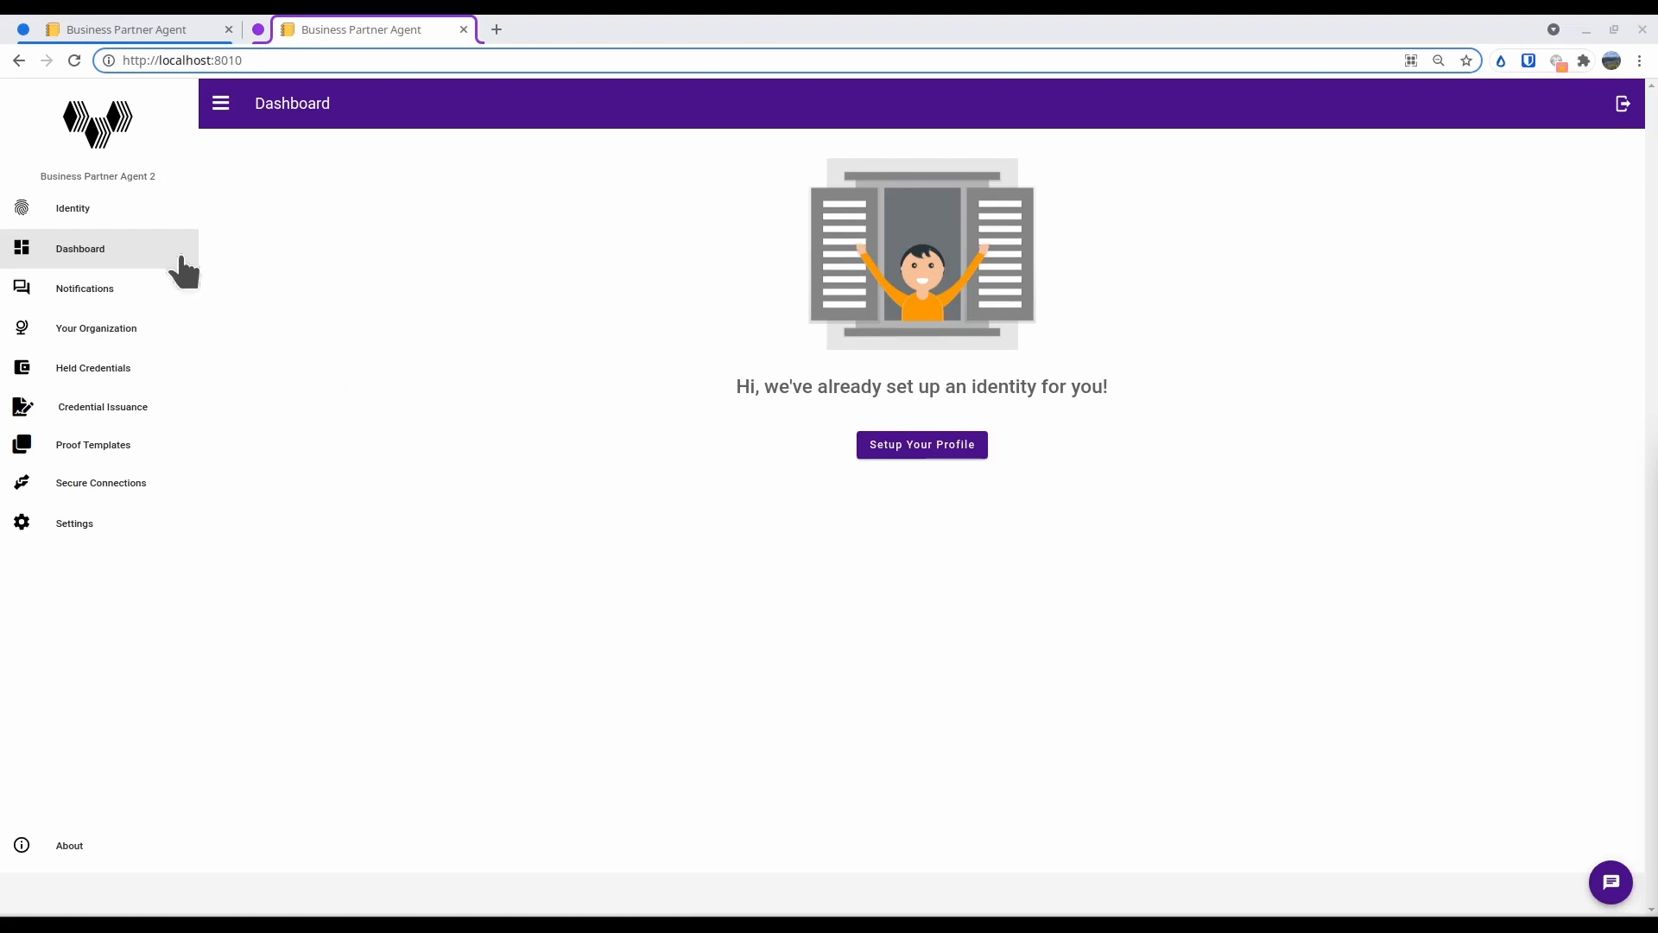
Start a new schema in the schema settings with label Employee, name employee and version 0.1
left_click(56, 537)
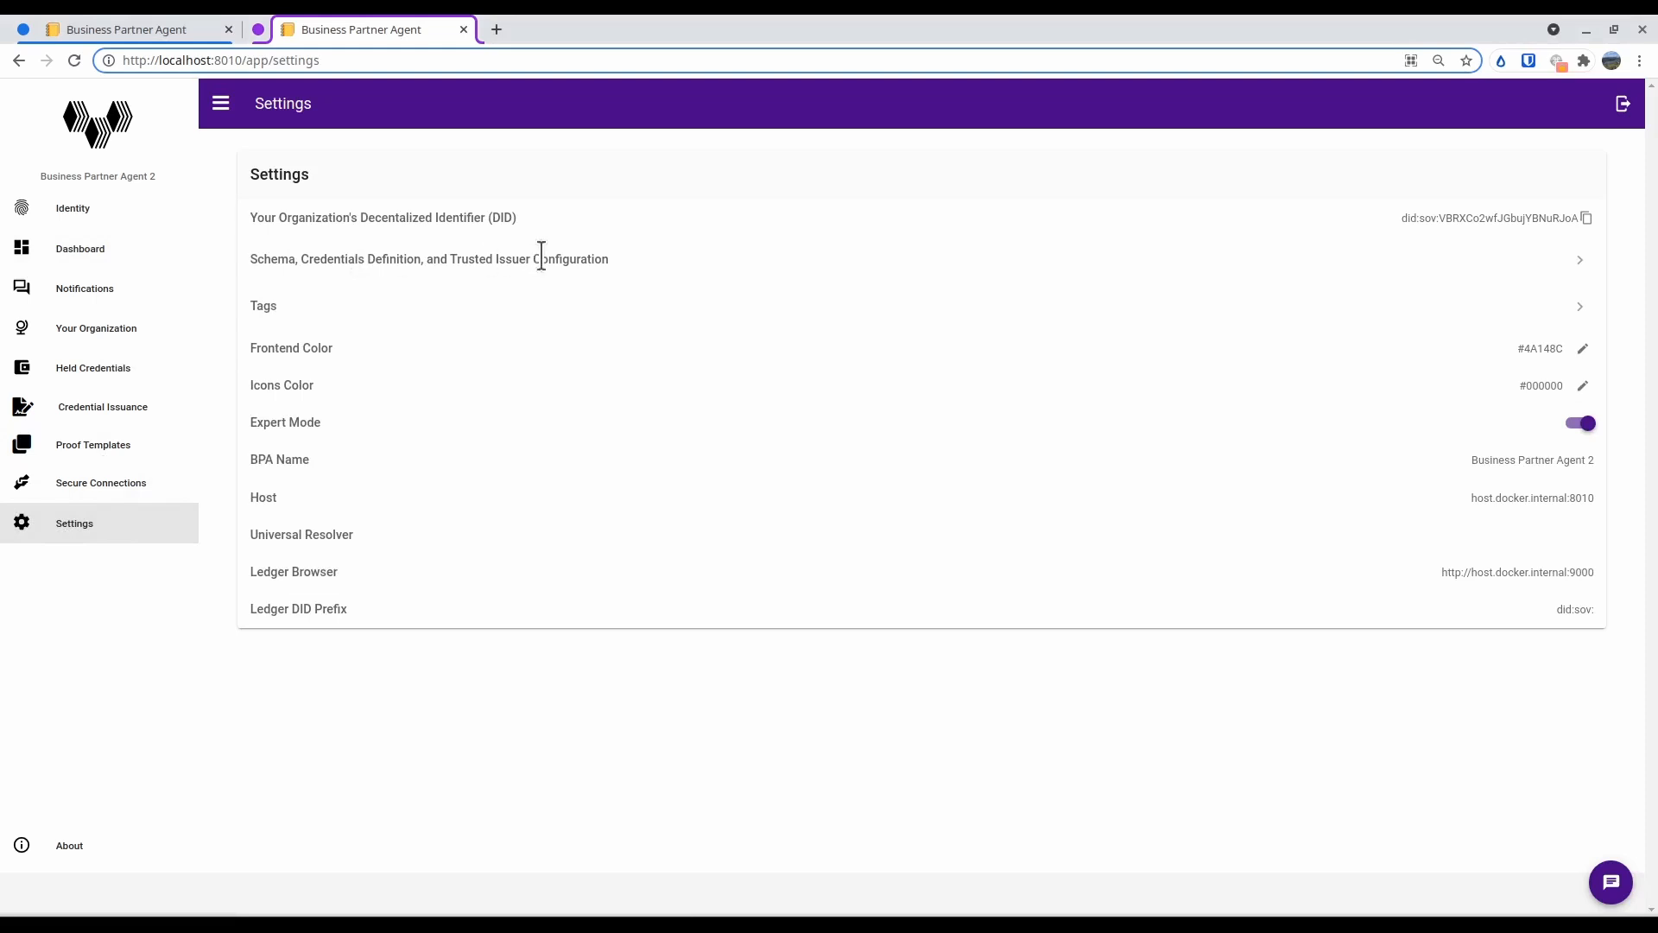
left_click(1581, 260)
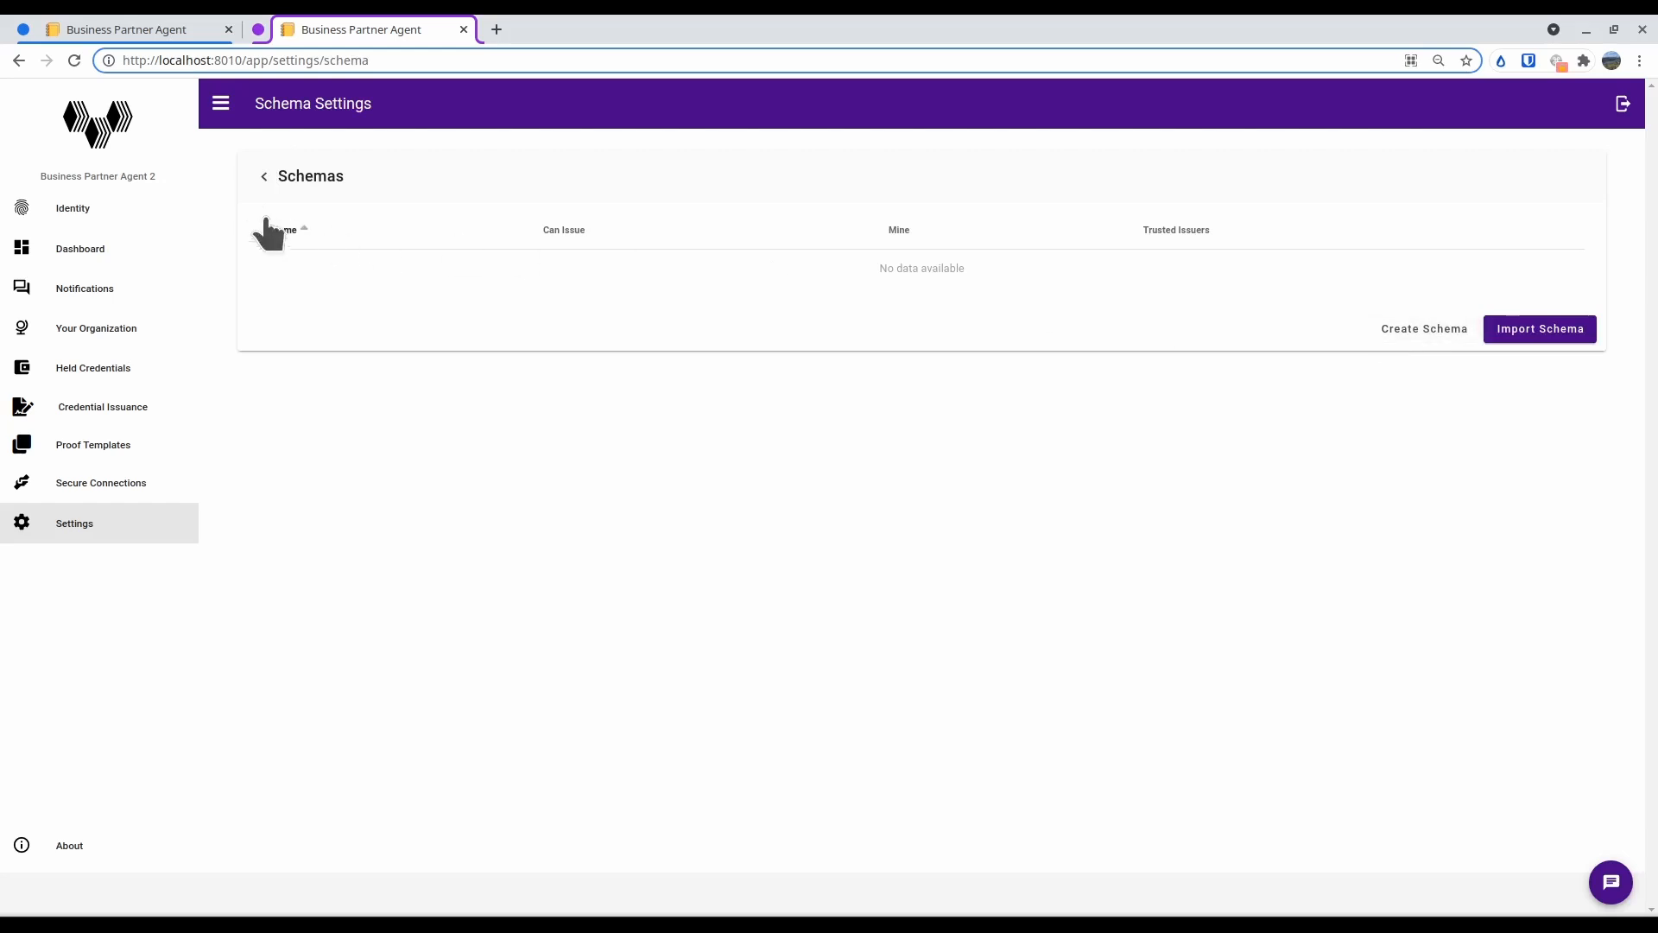
left_click(1389, 332)
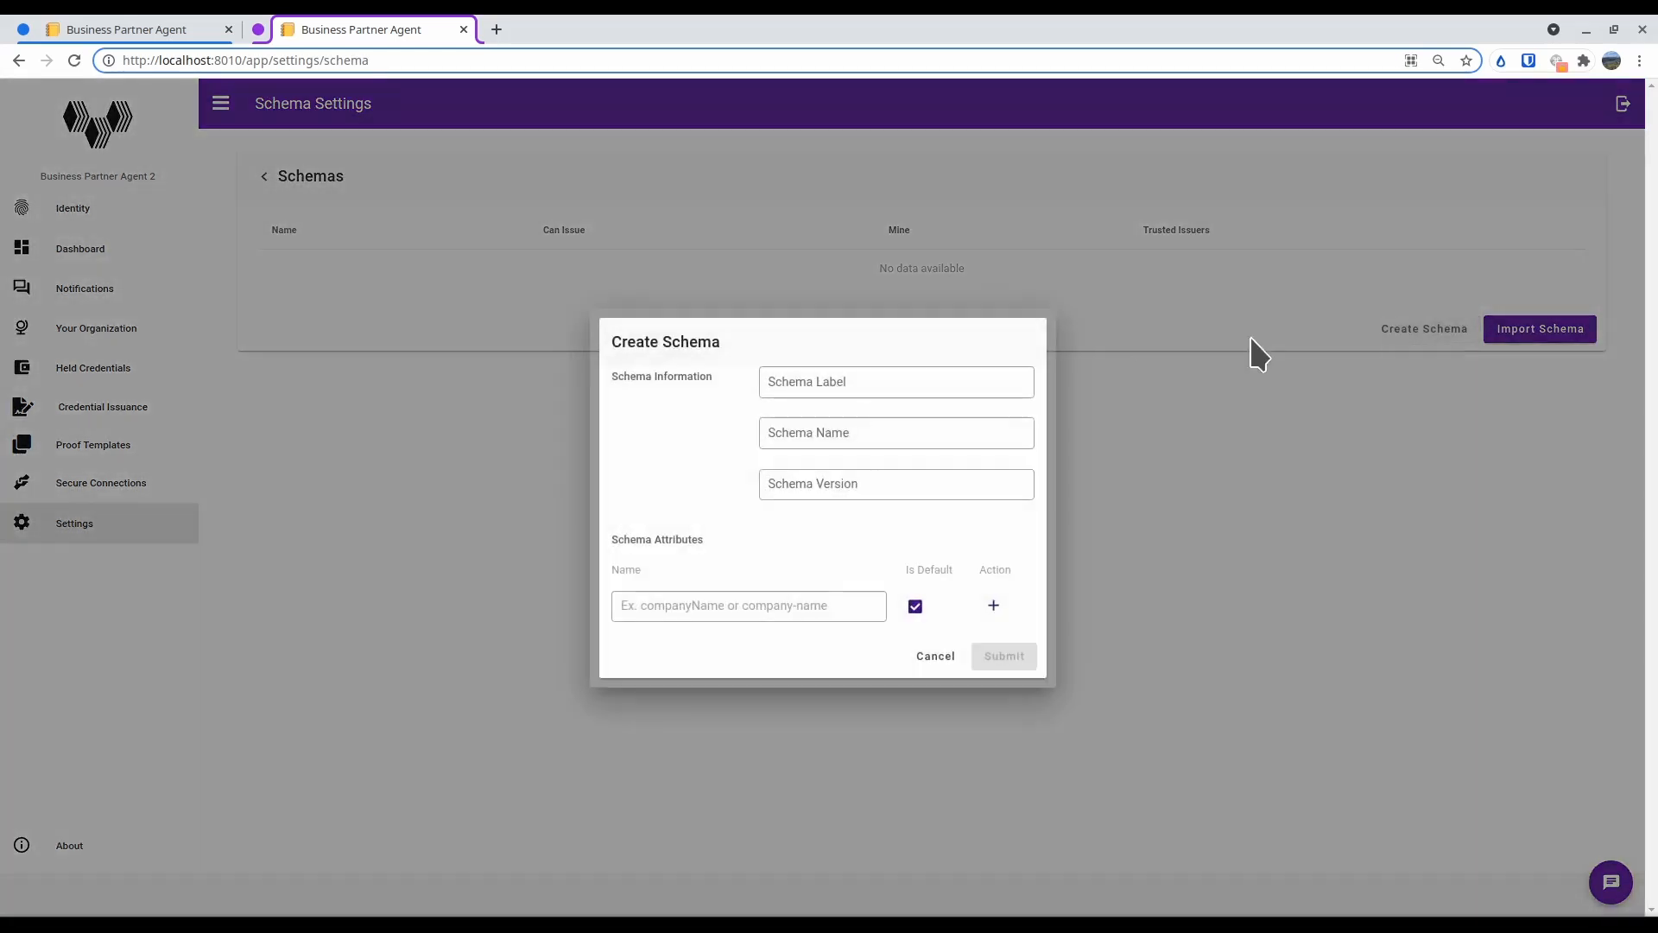
left_click(775, 387)
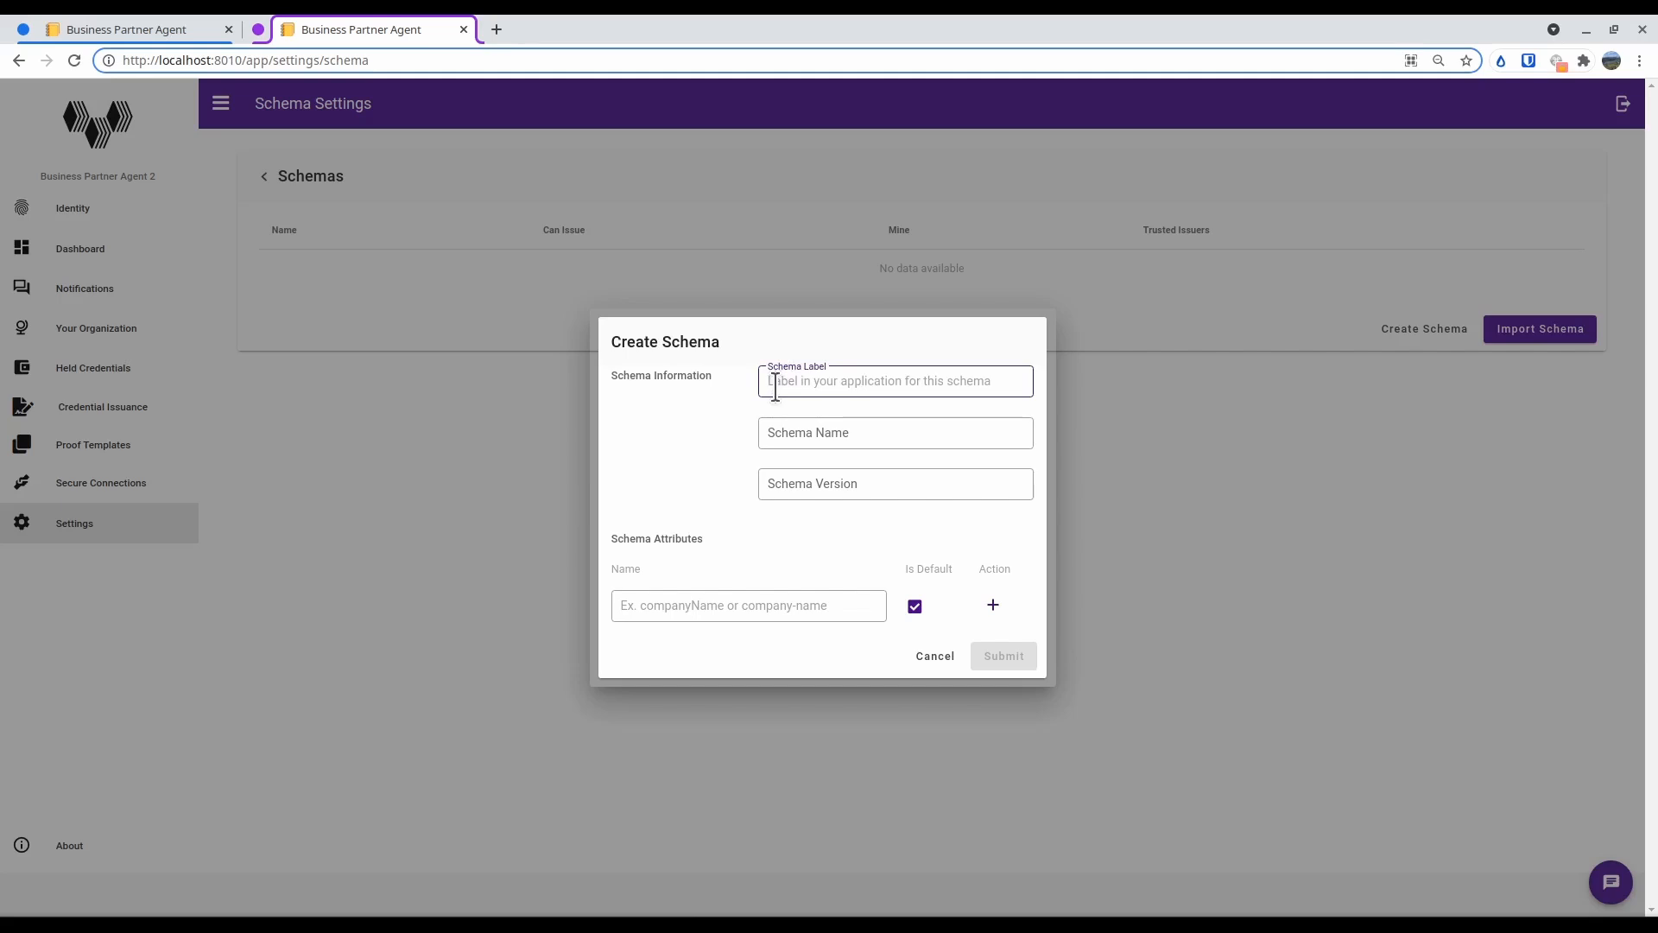
type("Emplo")
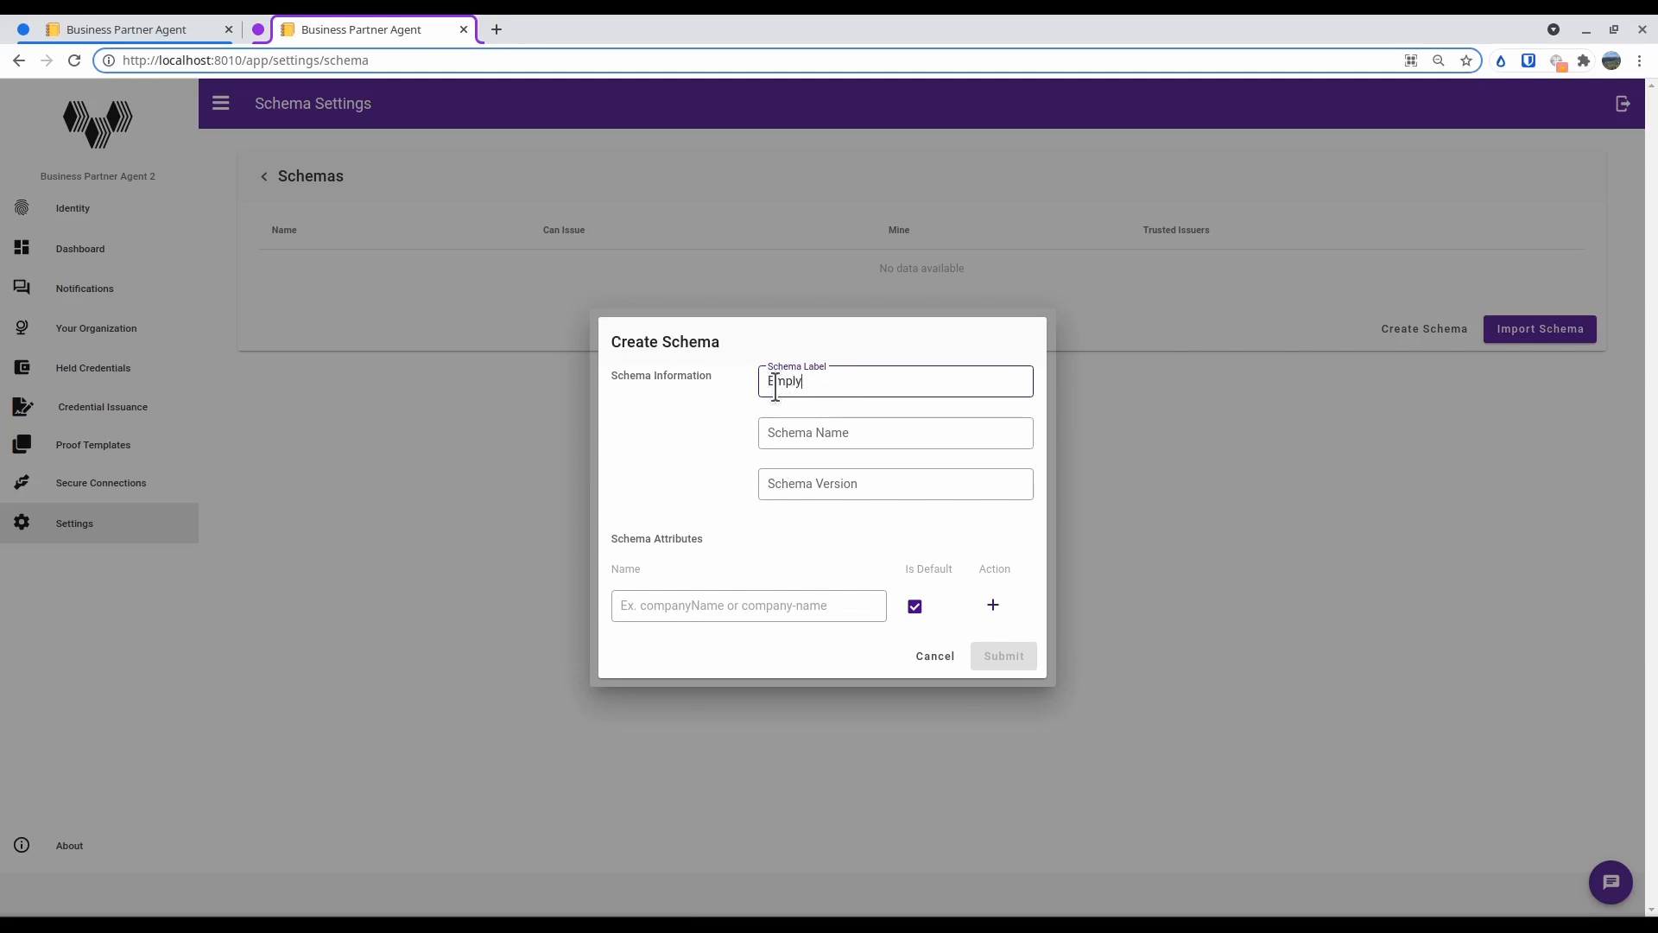
type("yee")
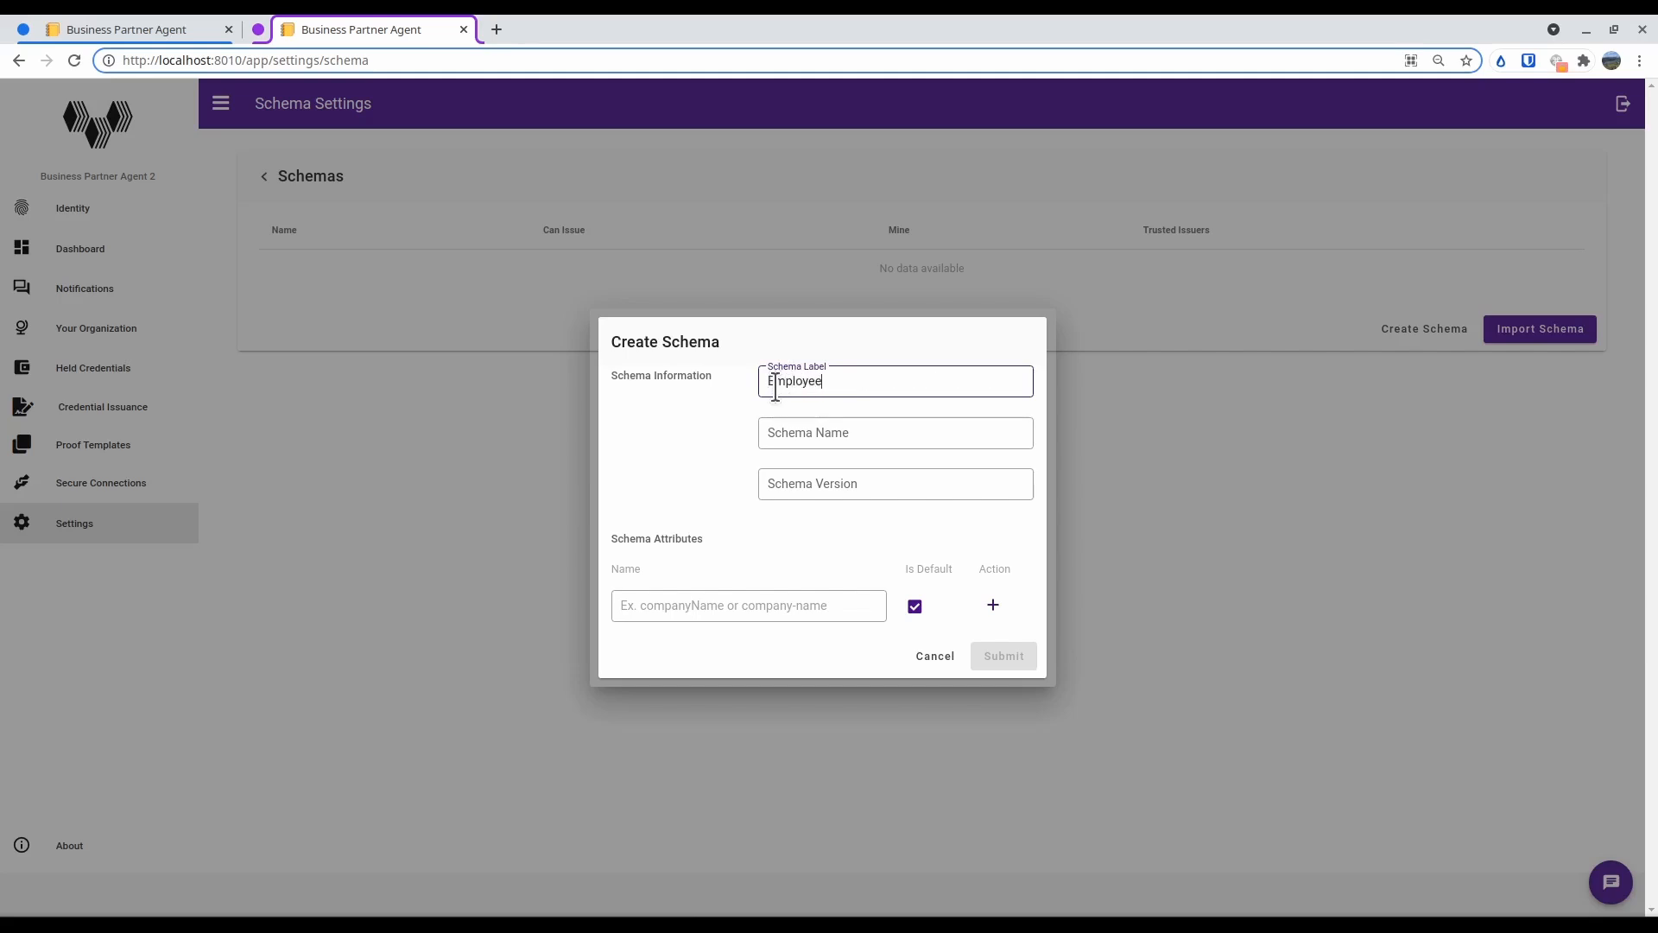
left_click(851, 430)
type("emp")
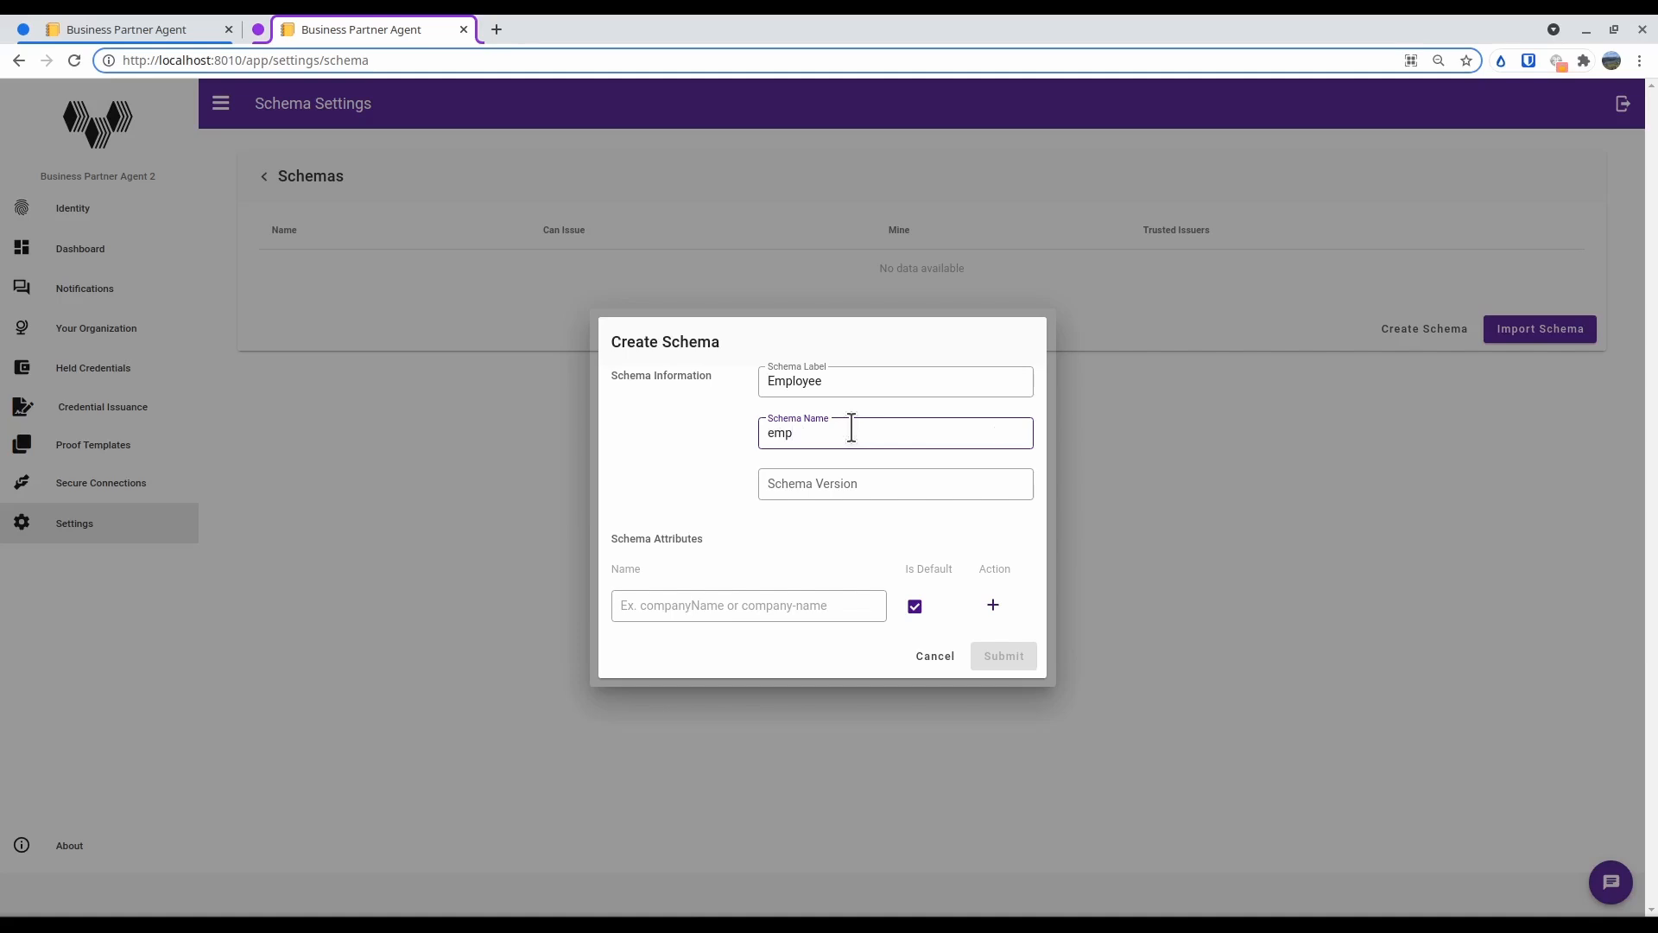
type("loyee")
left_click(778, 503)
type("0.1")
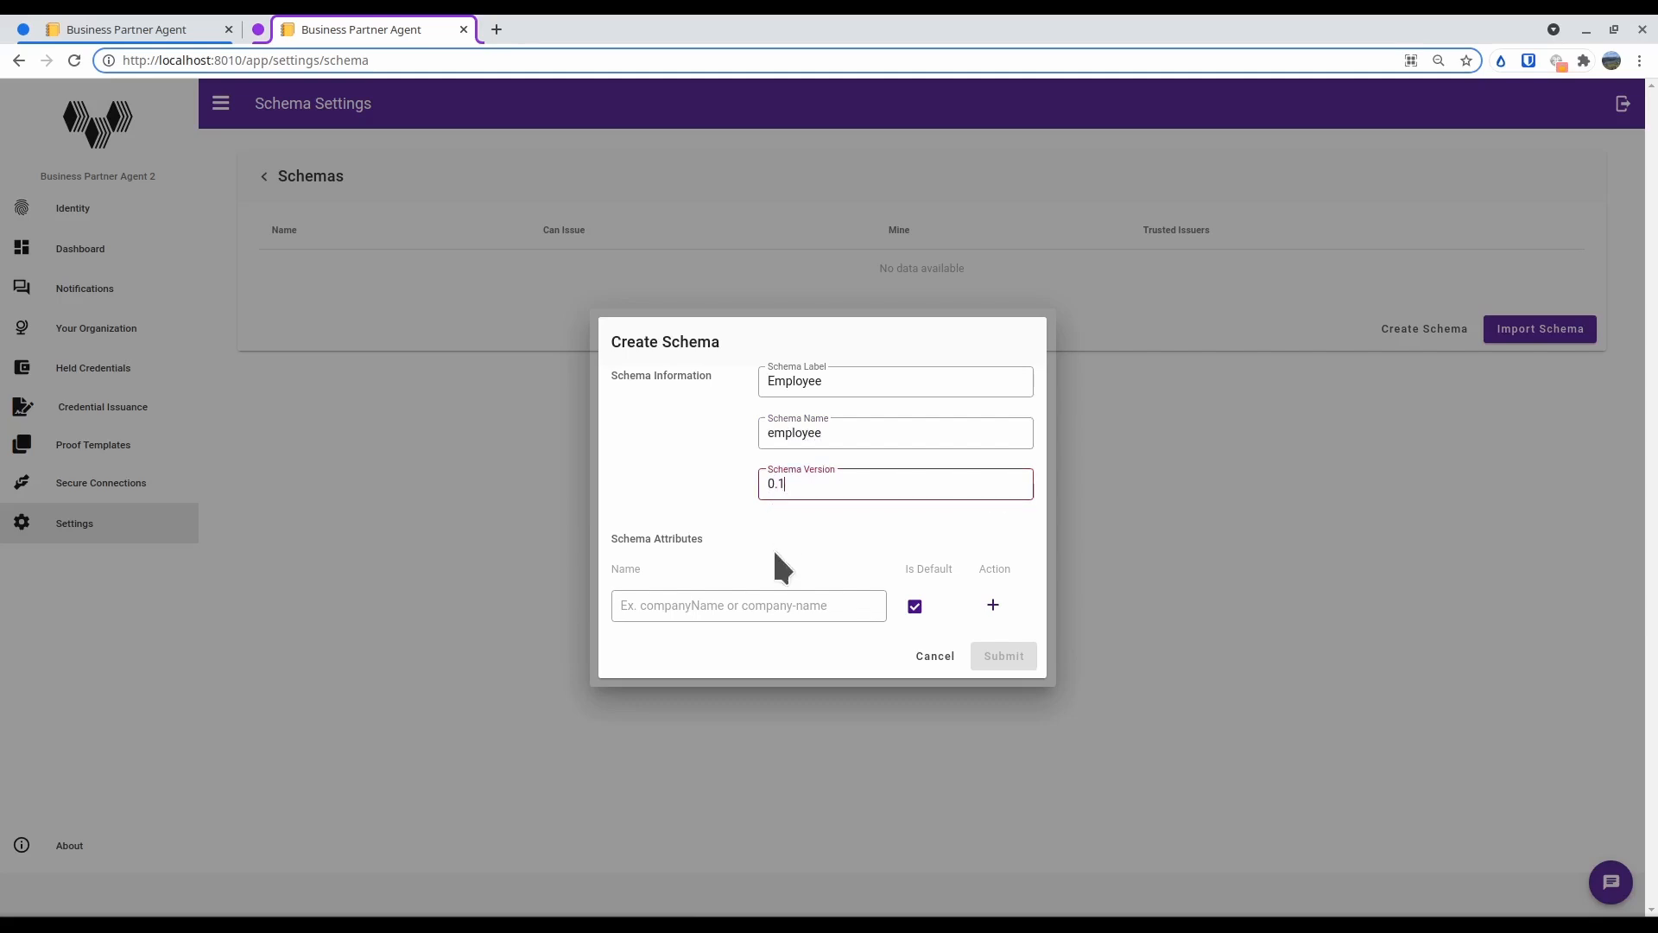
Add employee_id as the schema's default attribute
left_click(748, 596)
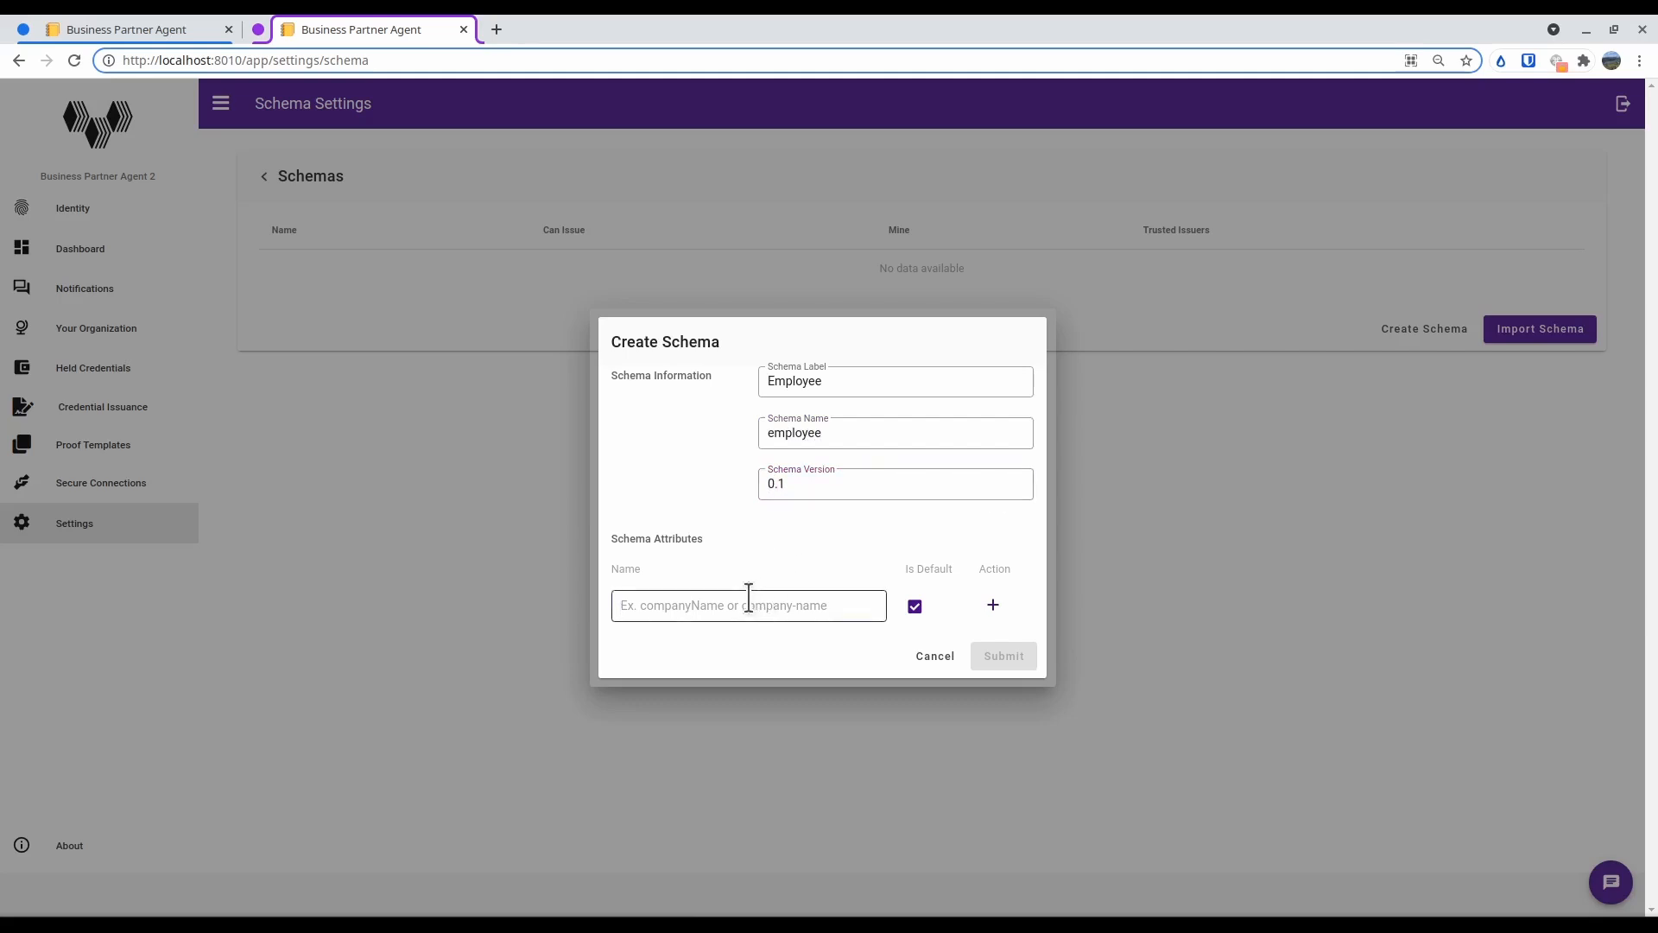
type("employeer")
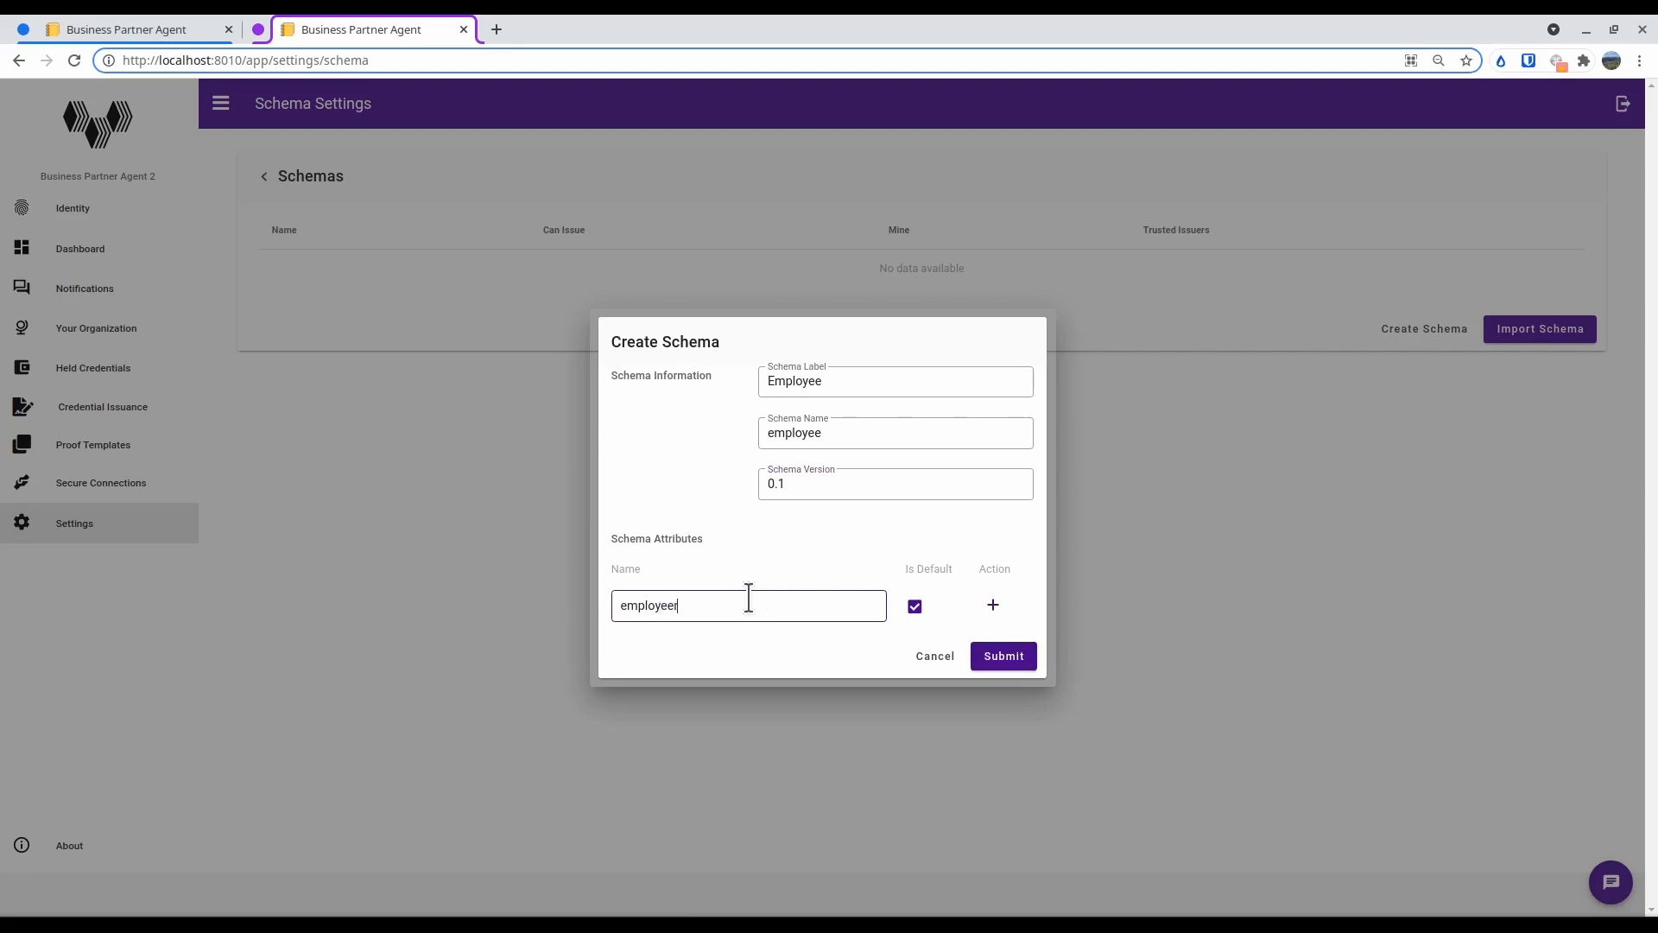
key("BackSpace")
type("_id")
left_click(1000, 602)
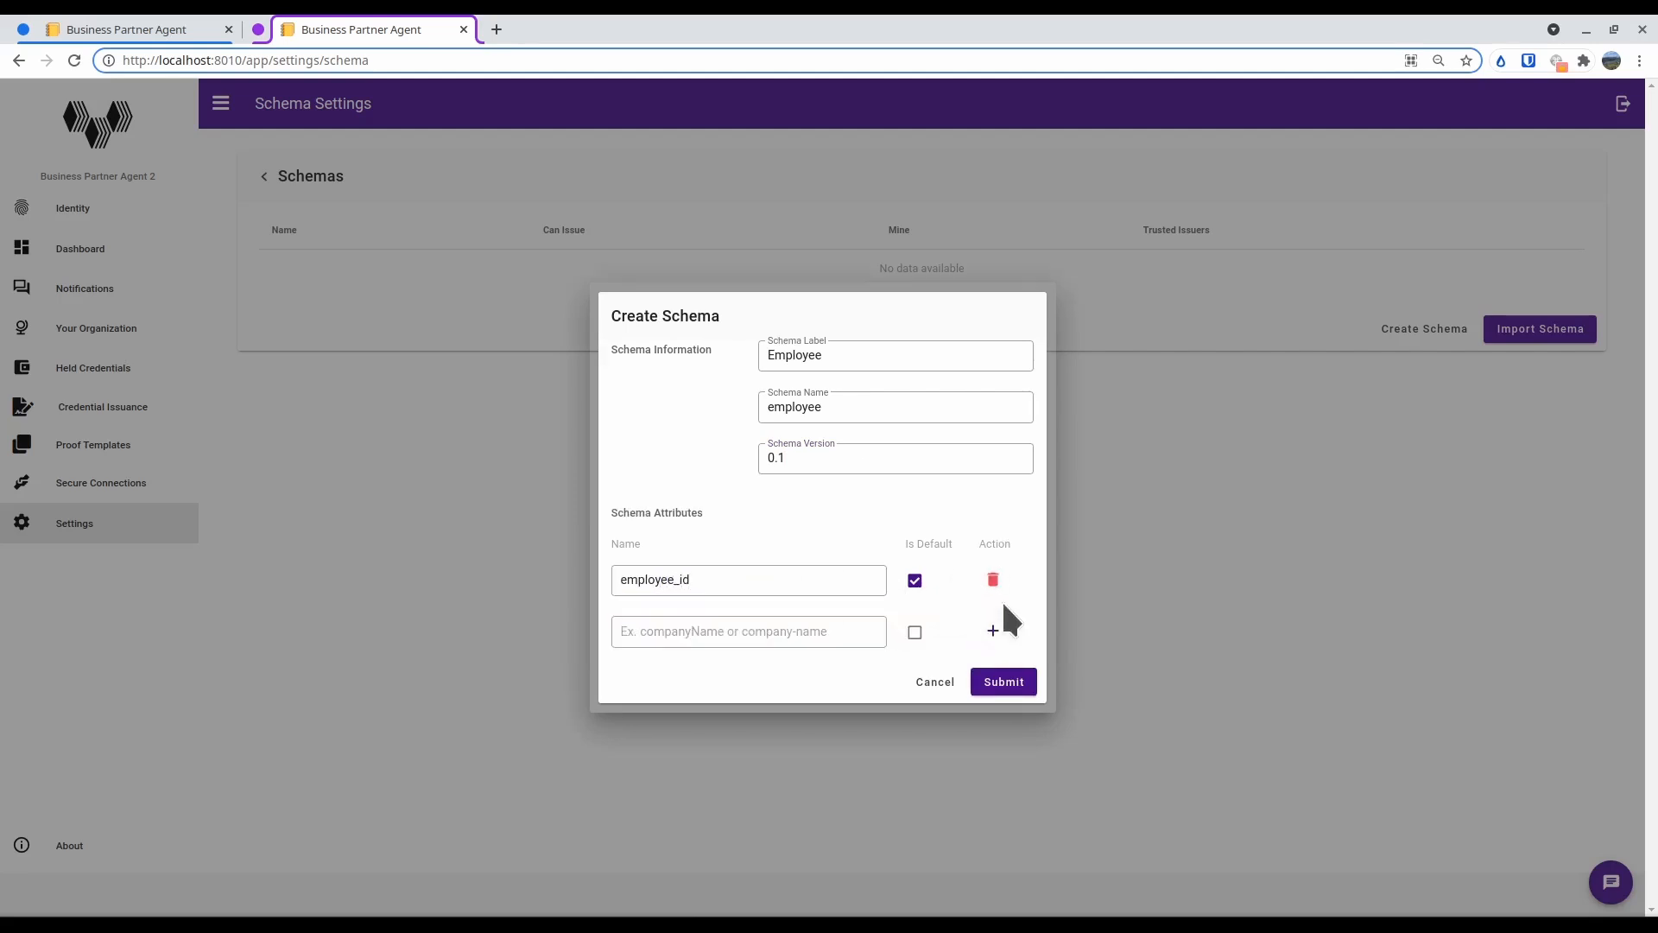
Add employee_role as the second, non-default attribute of the Employee schema
left_click(773, 630)
type("empo")
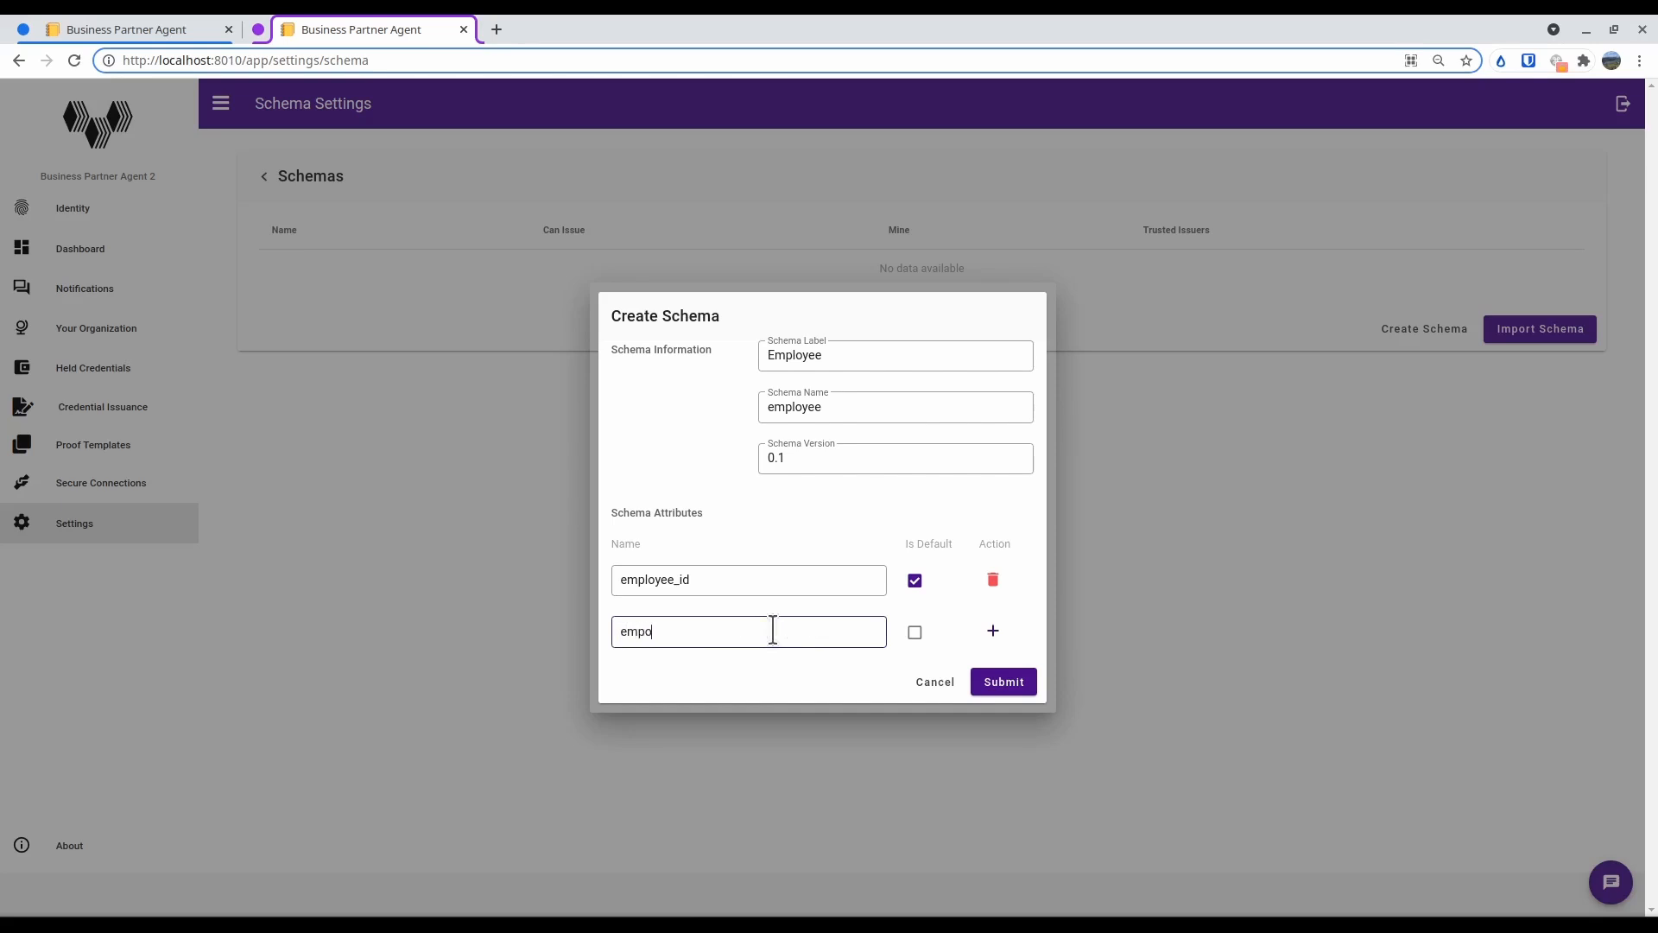
type("l")
key("BackSpace")
key("BackSpace")
type("loyee_role")
left_click(993, 630)
Enter employee_hire_date as the third attribute and submit the Employee schema
left_click(776, 650)
type("emp")
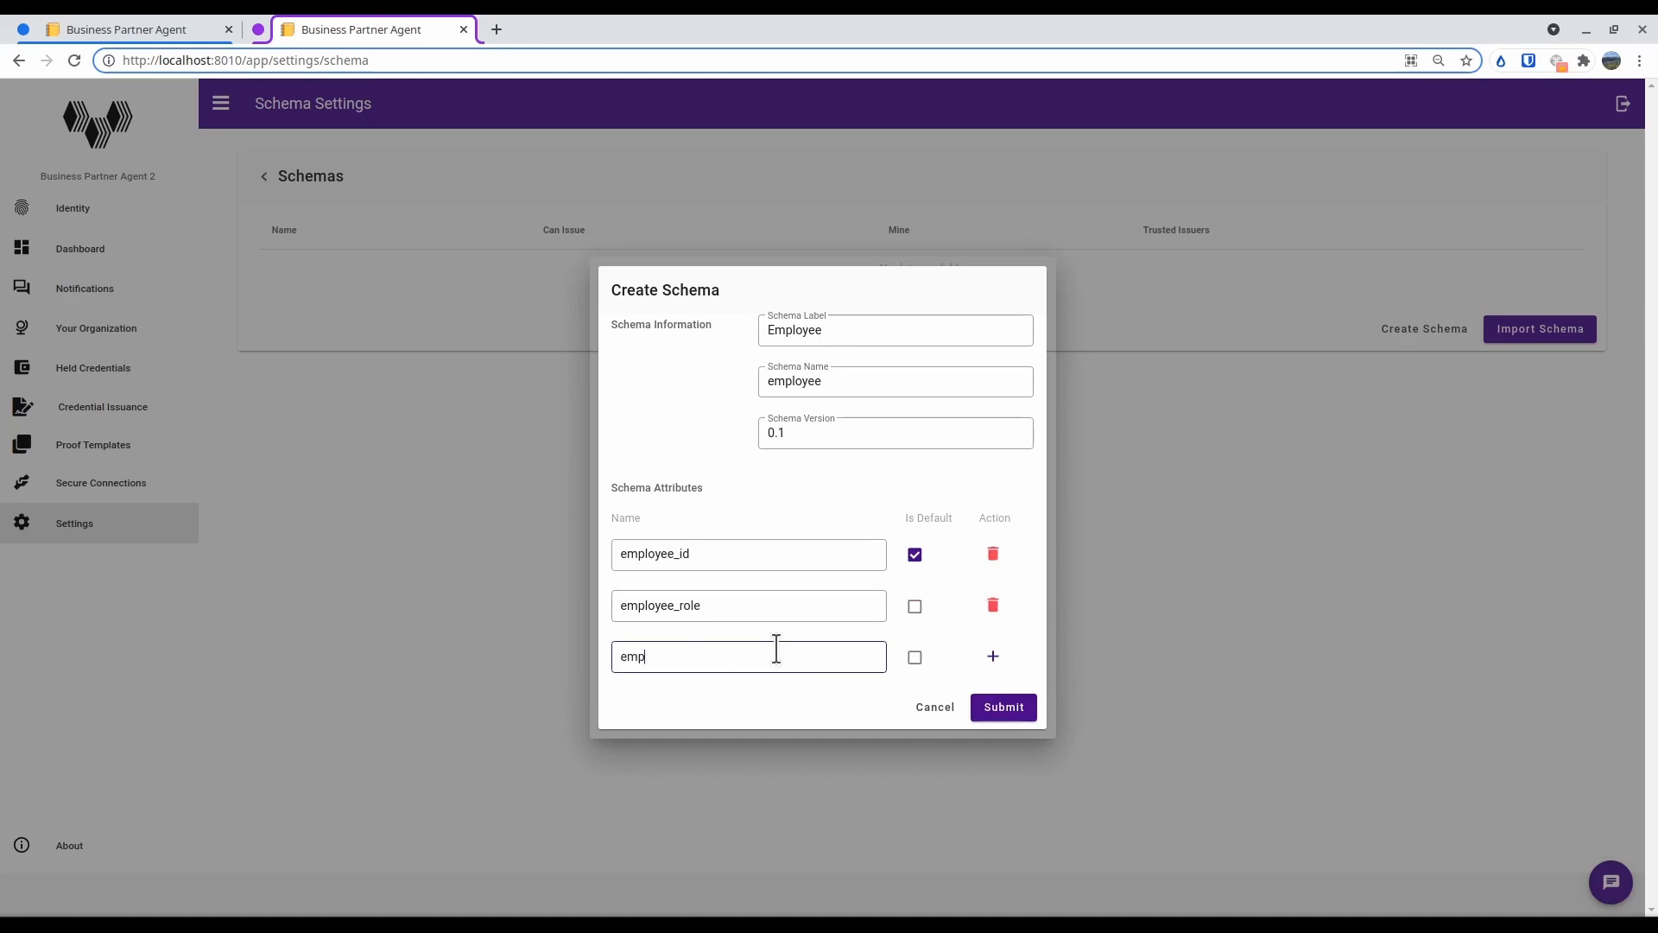
type("loyee_h")
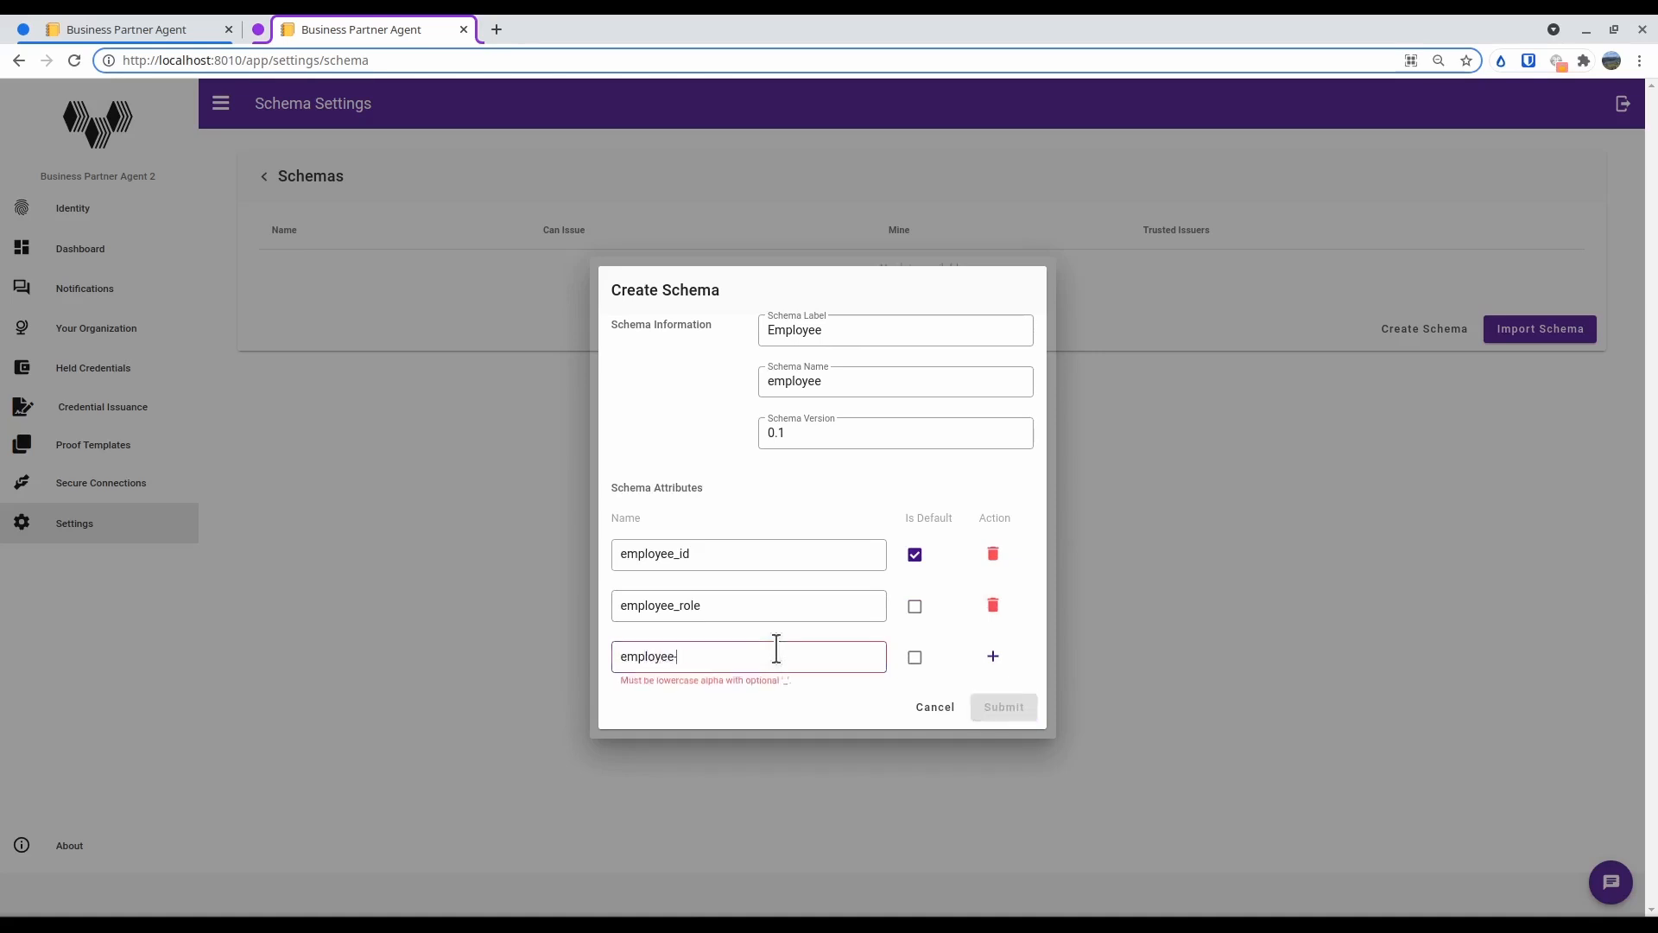
type("ire_date")
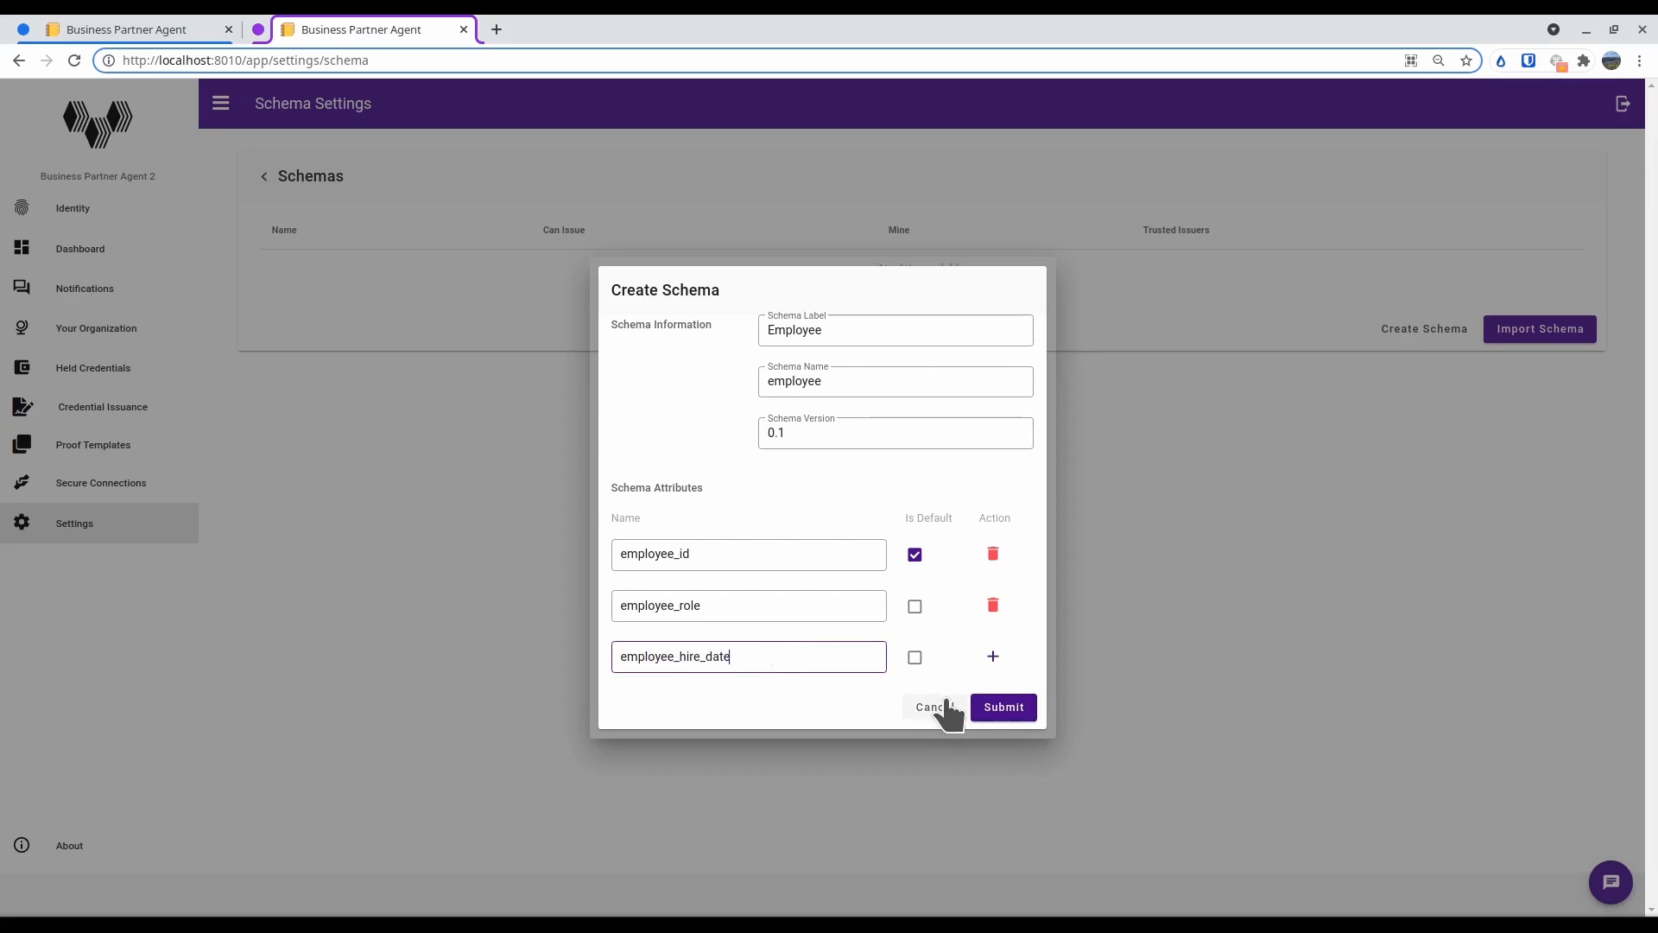
left_click(1024, 711)
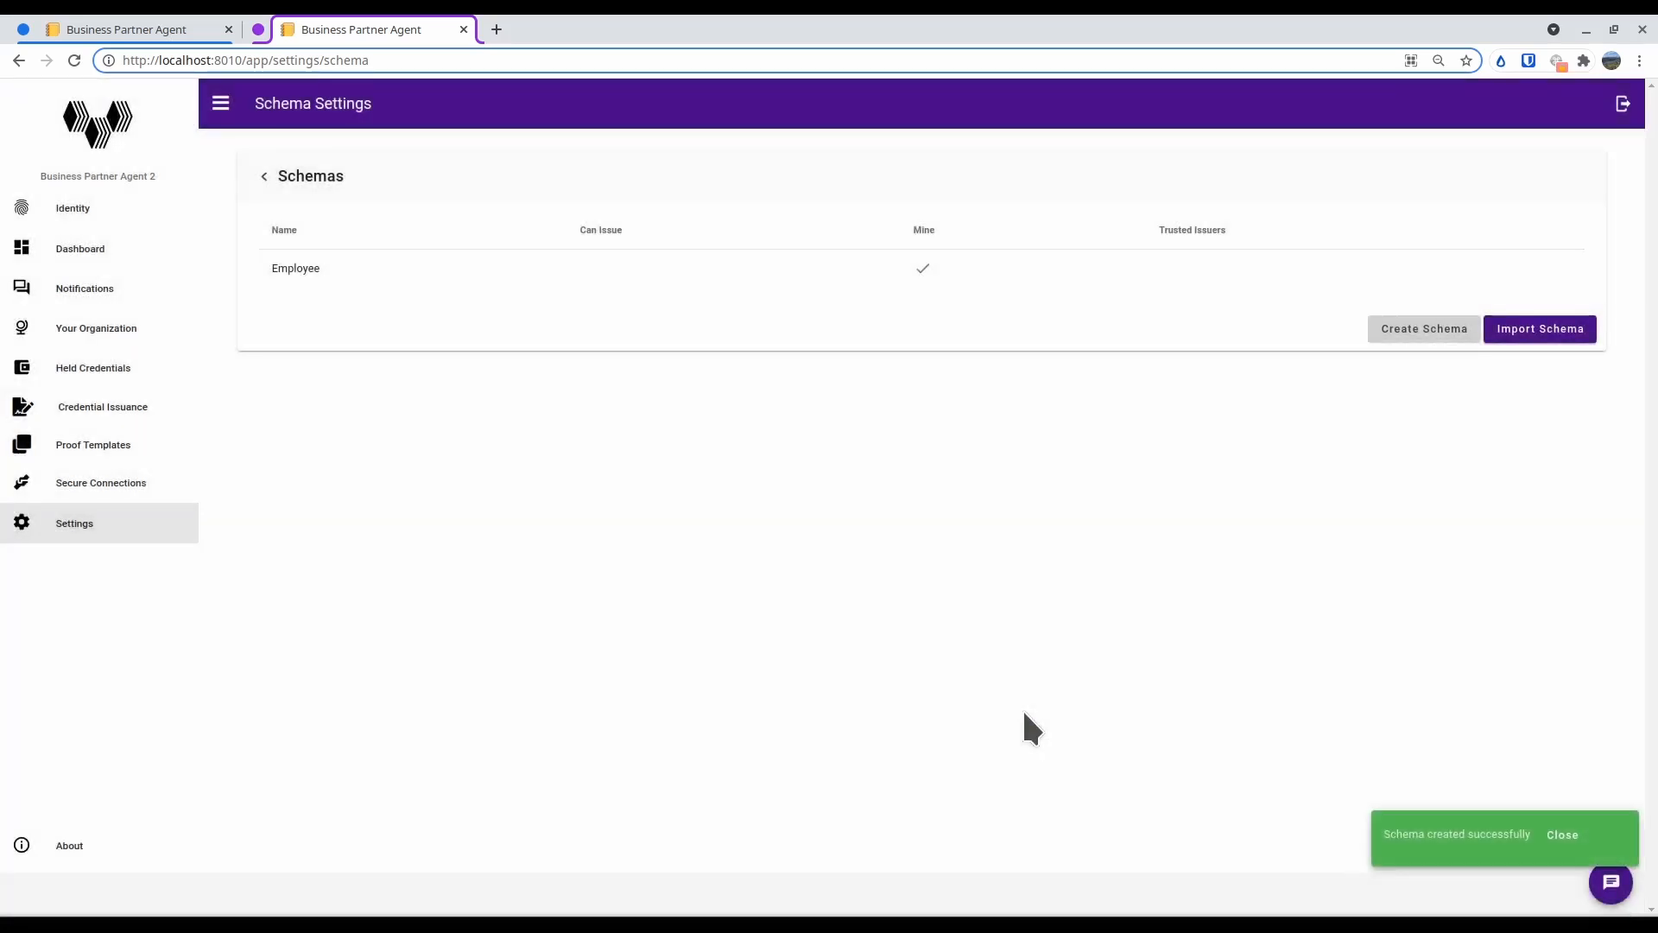
Open the localhost Indy Network ledger browser at localhost:9000 in a new browser tab
left_click(497, 30)
type("localhost:8000")
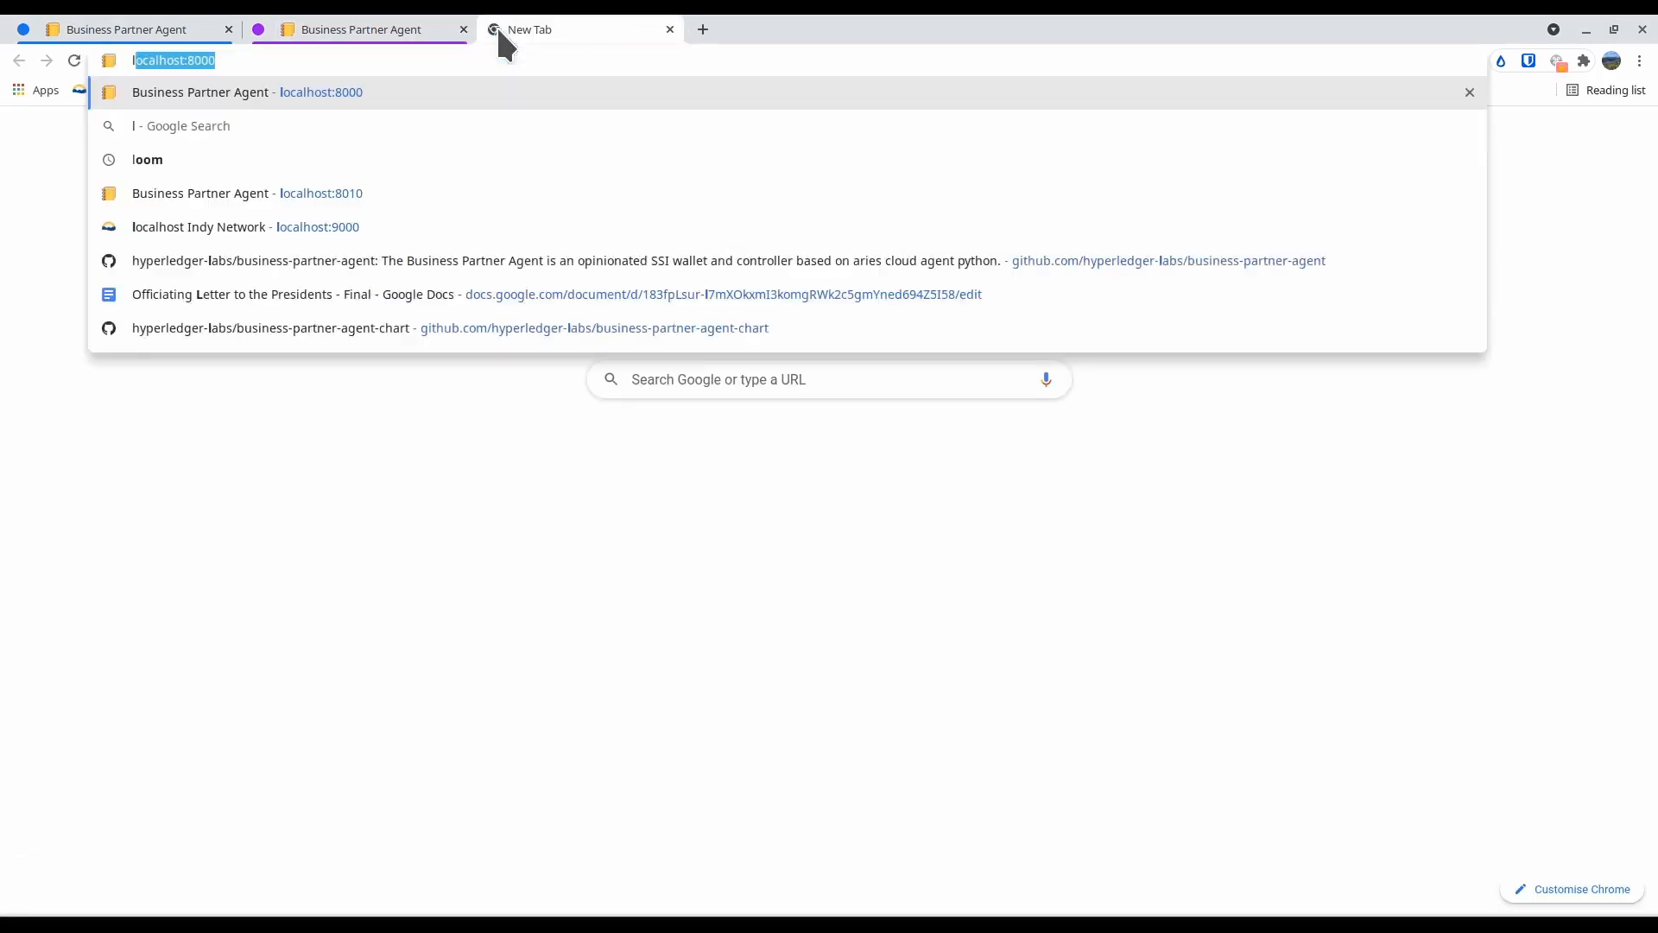
key("Down")
key("Down")
key("Down")
key("Down")
key("Down")
key("Down")
key("Down")
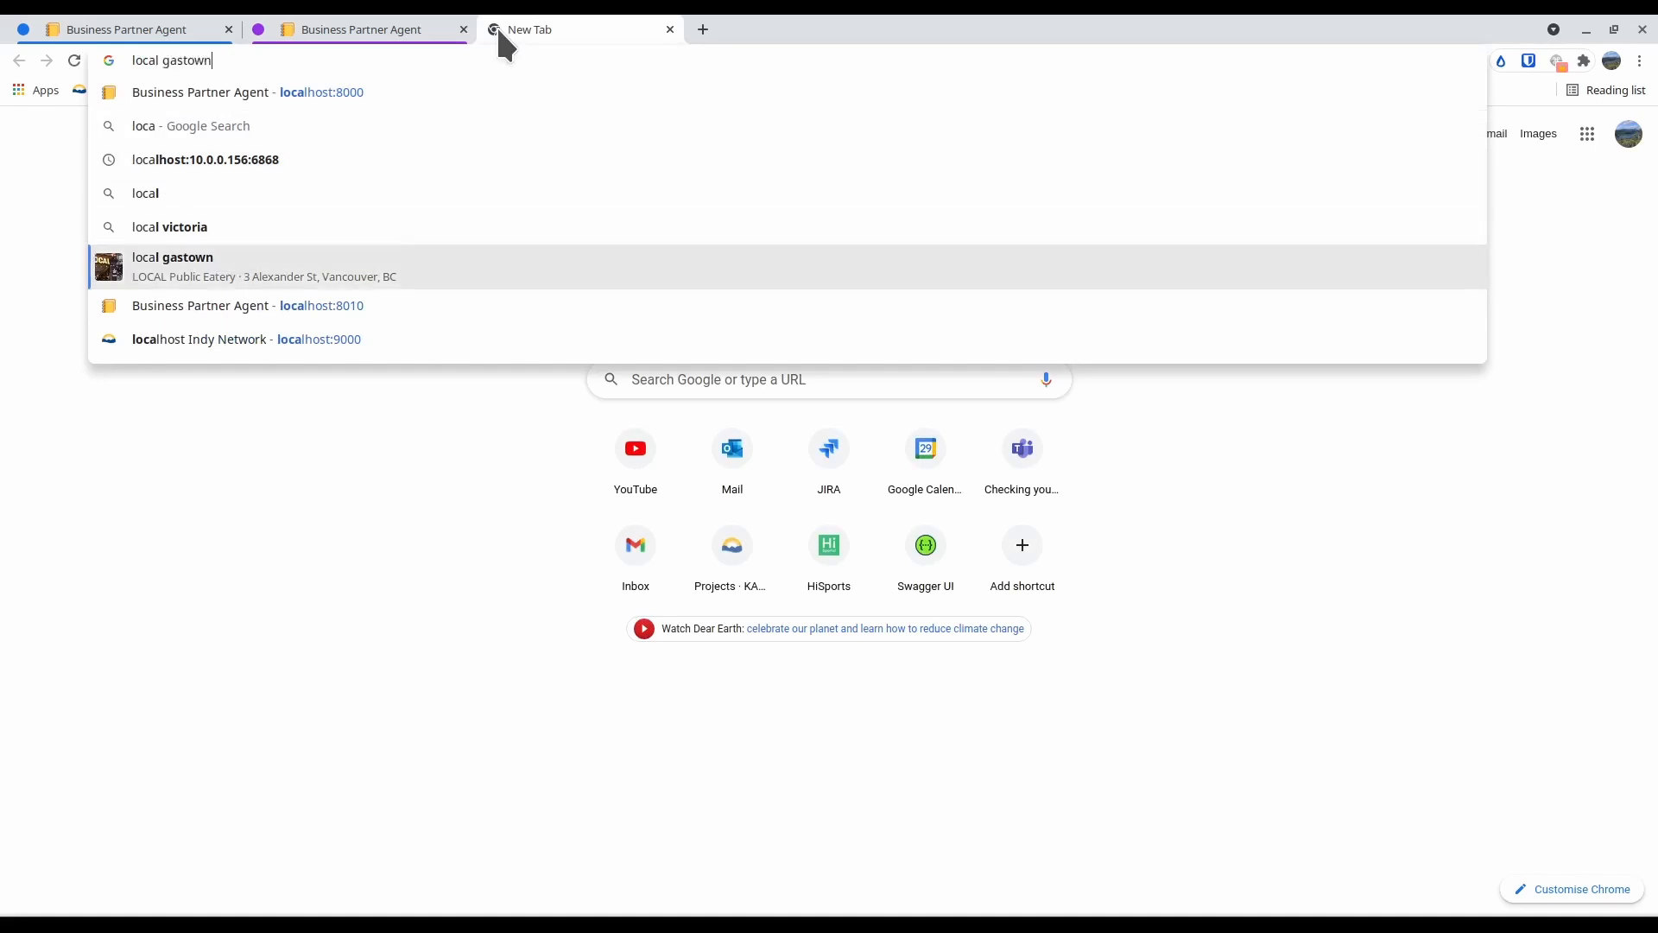
key("Return")
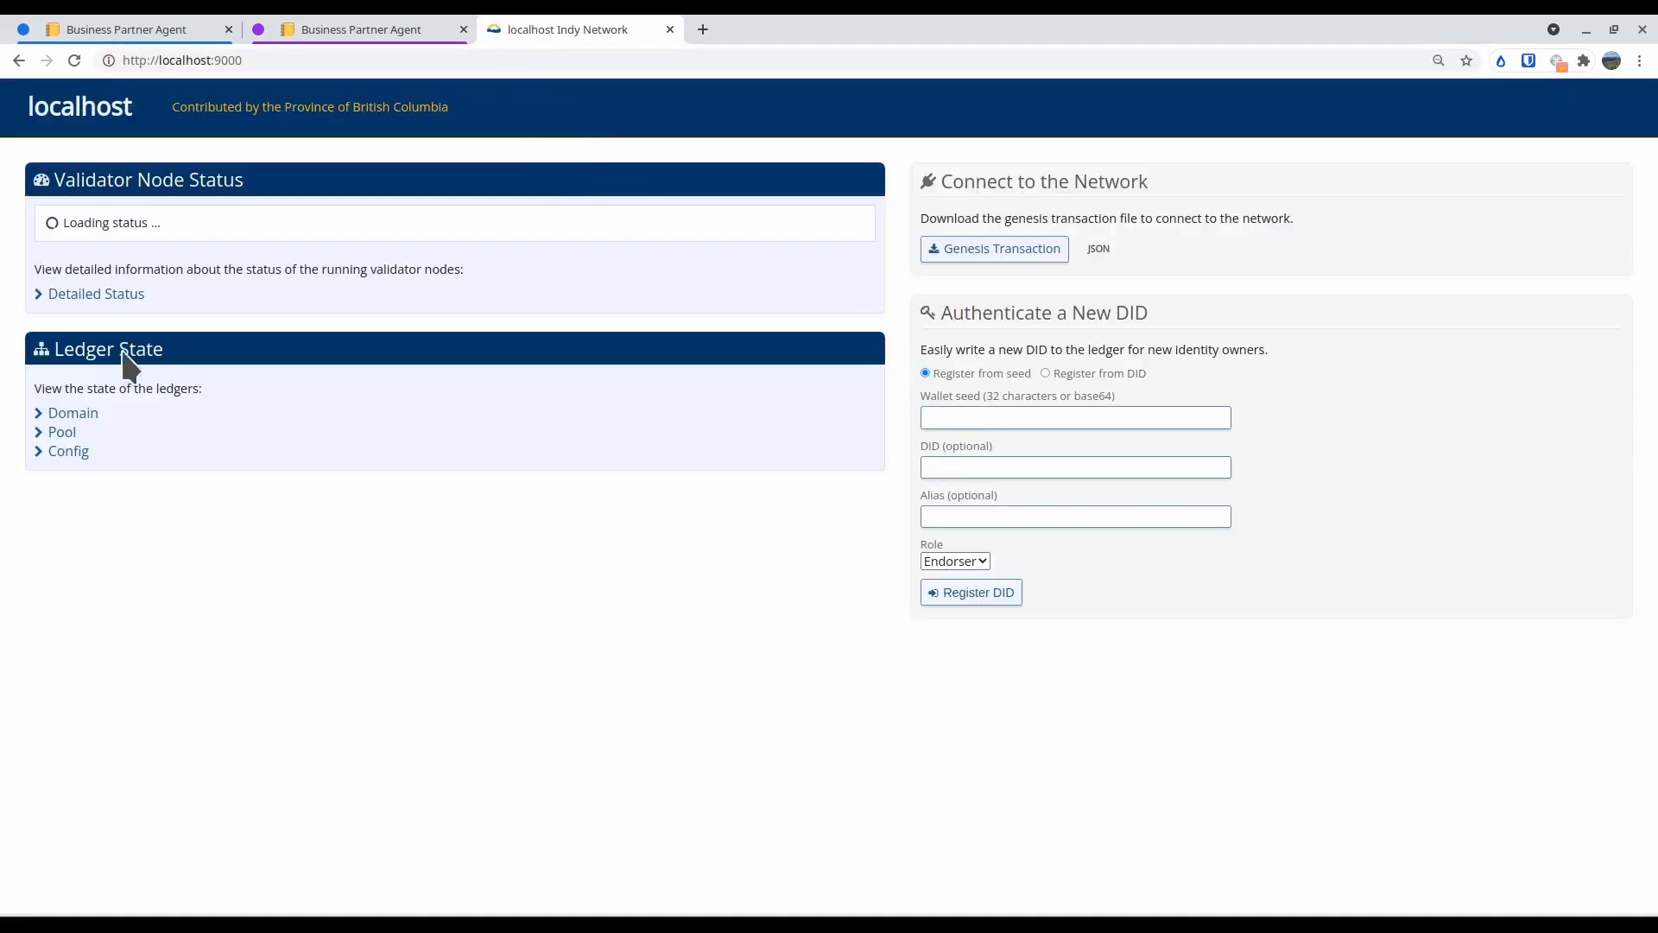
Filter the ledger's Domain transactions to type SCHEMA and examine the employee schema's record
left_click(74, 413)
left_click(1114, 242)
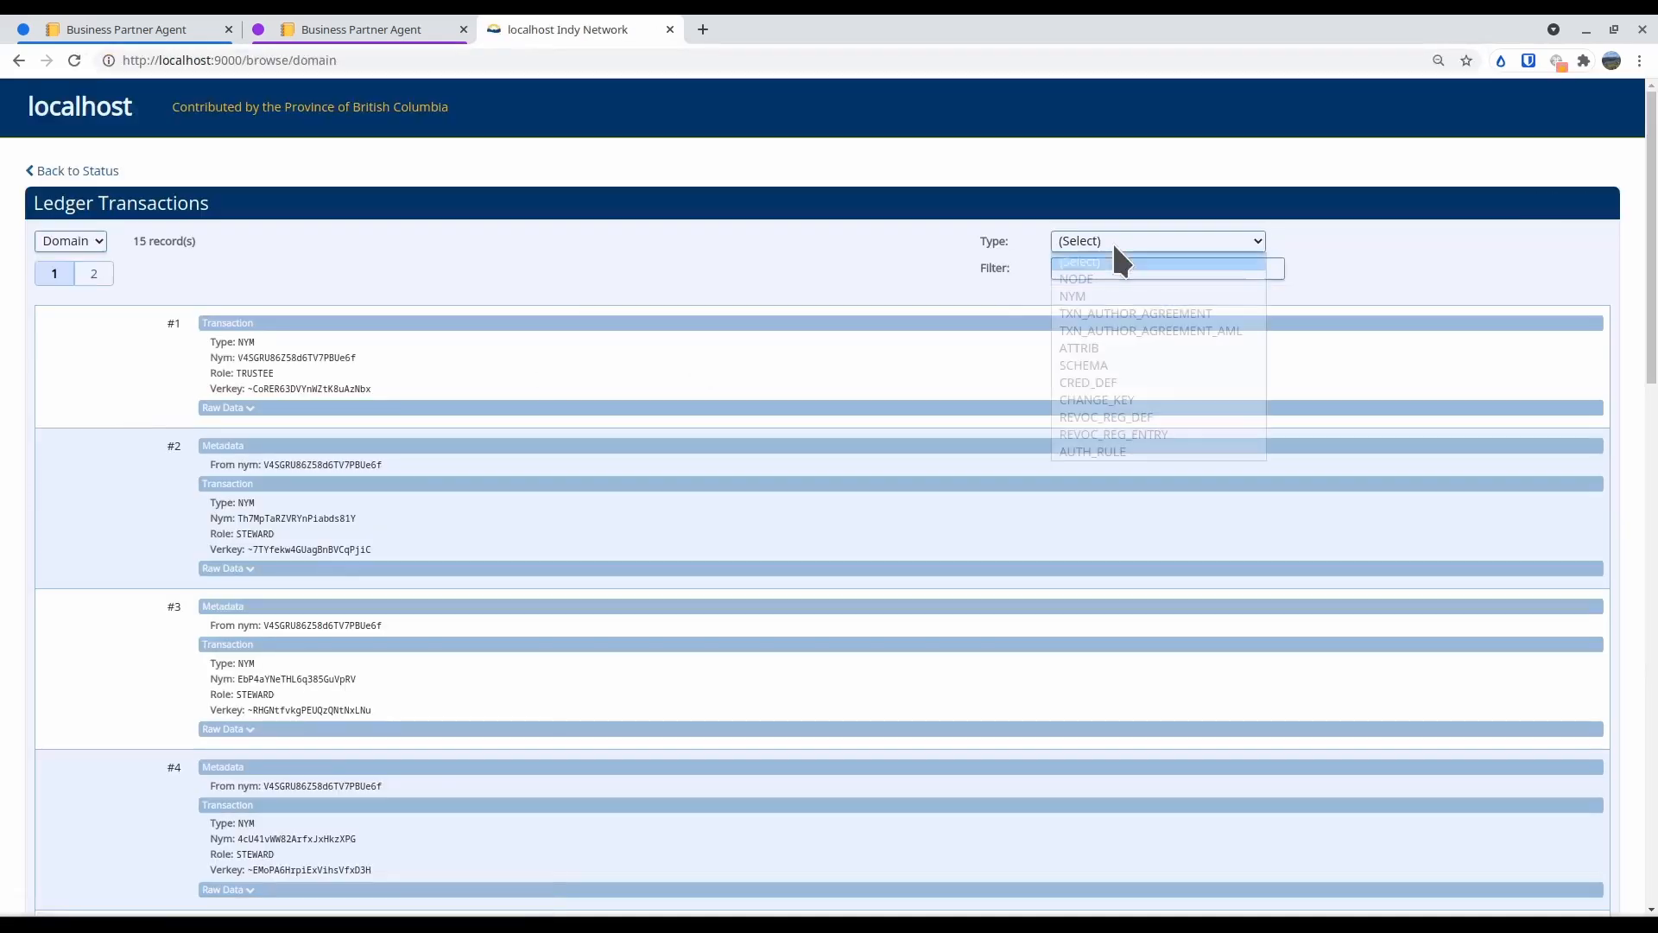
left_click(1084, 363)
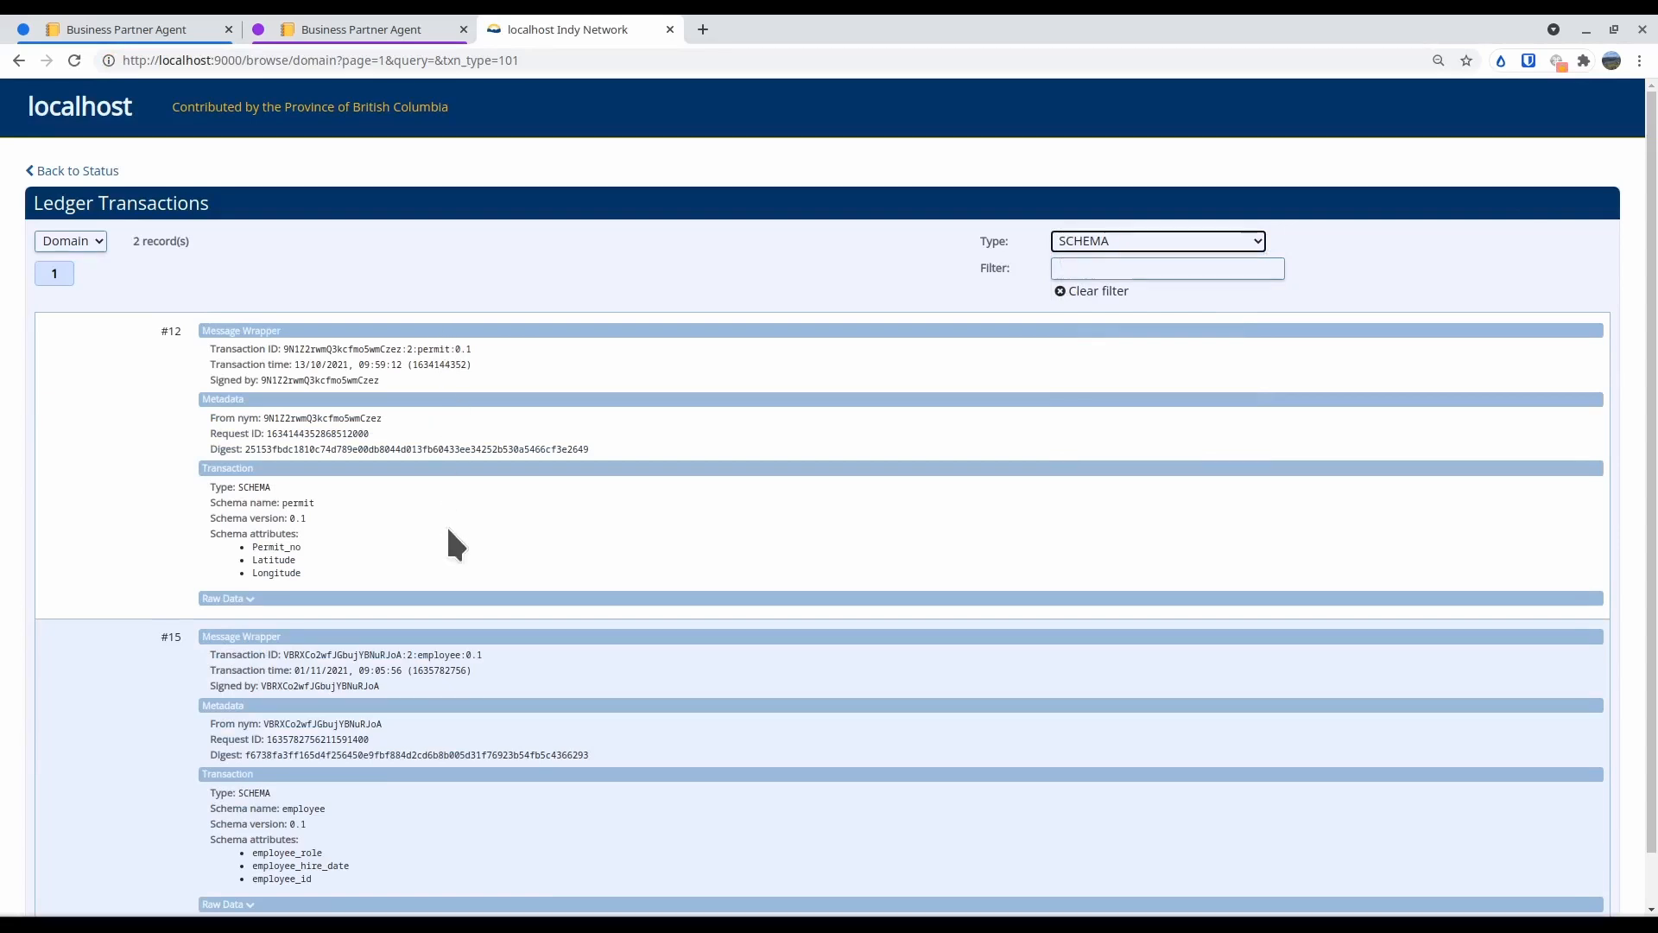
scroll(443, 522, "down", 1)
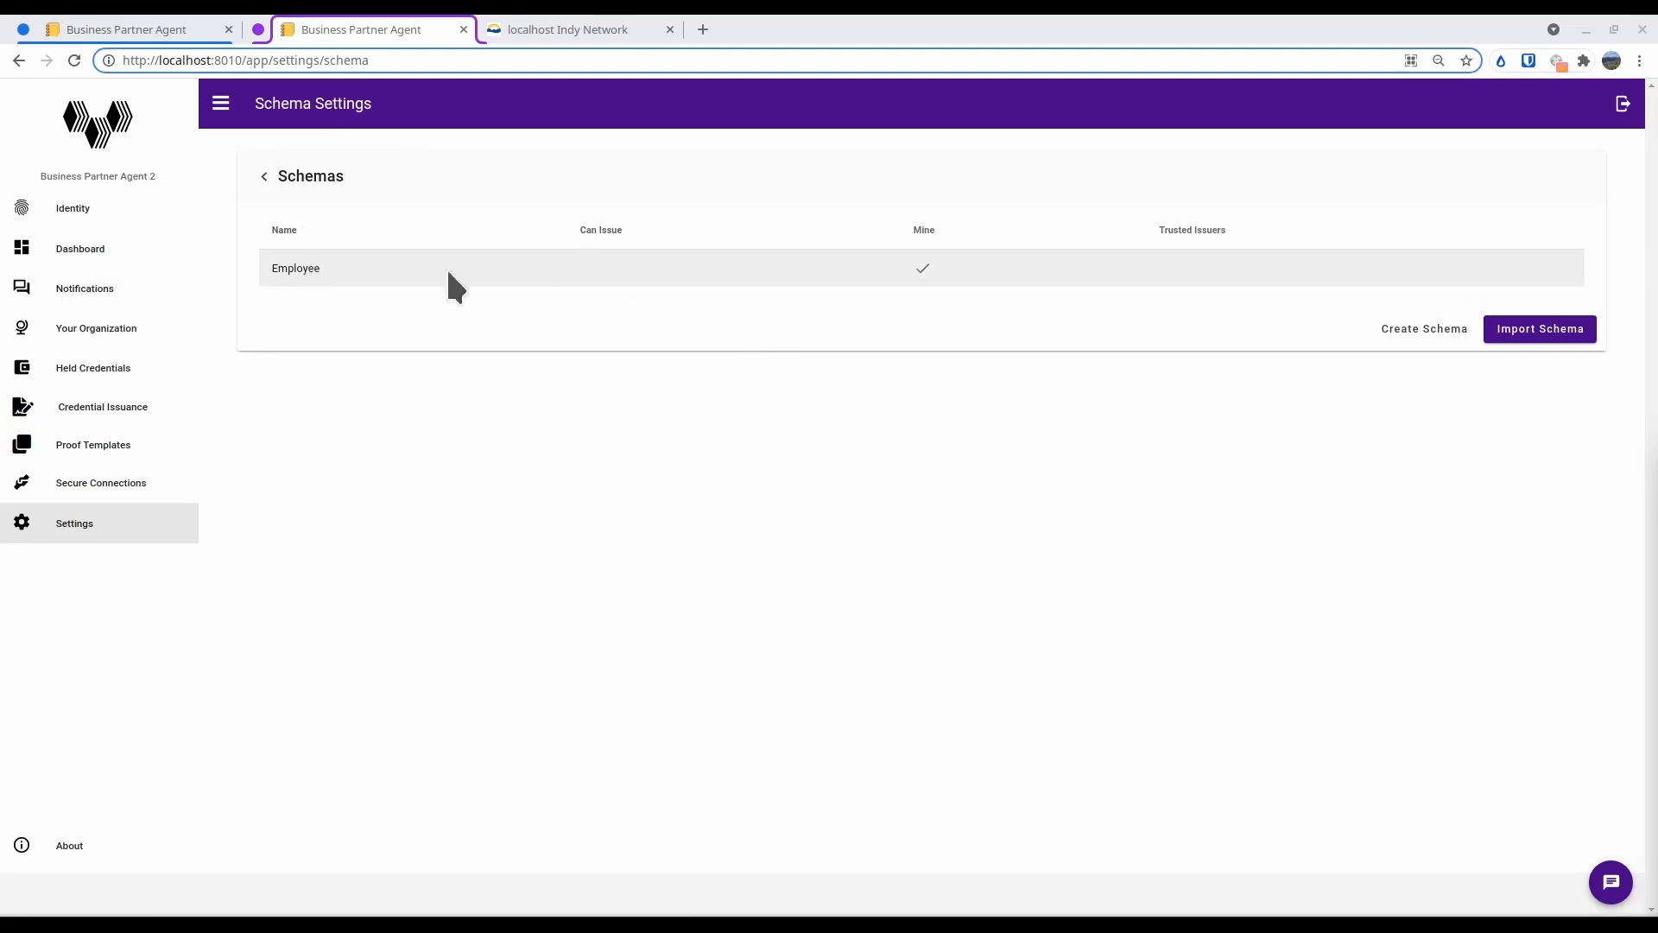
Add a non-revocable credential definition tagged local to the Employee schema and close its details
left_click(468, 285)
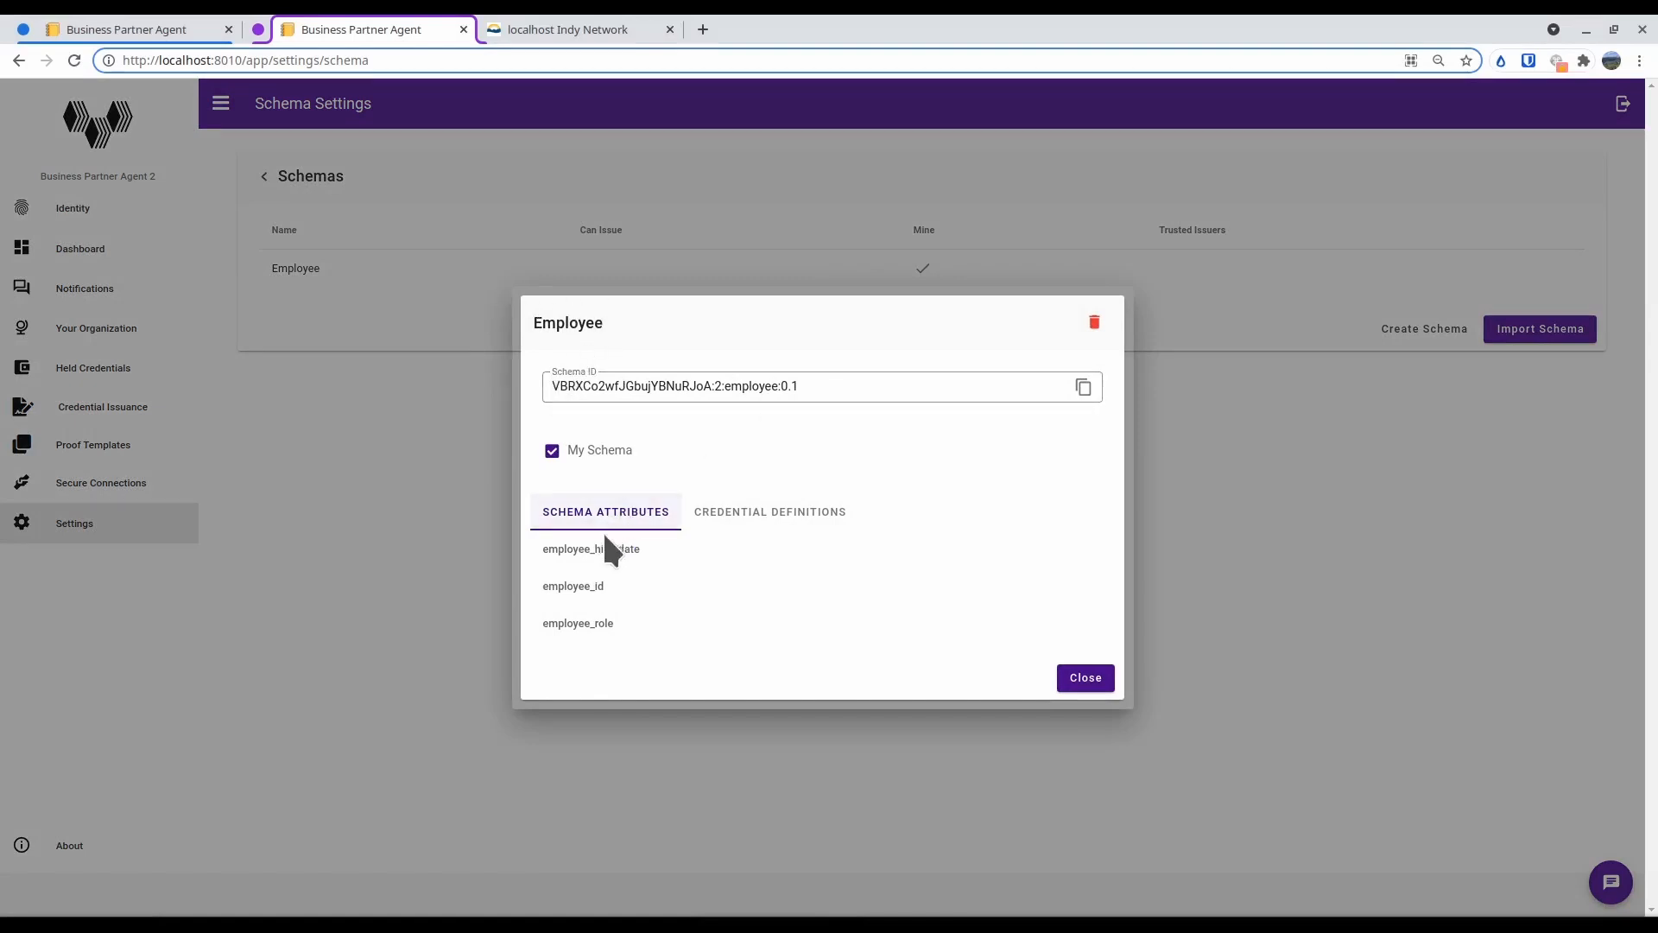
left_click(767, 517)
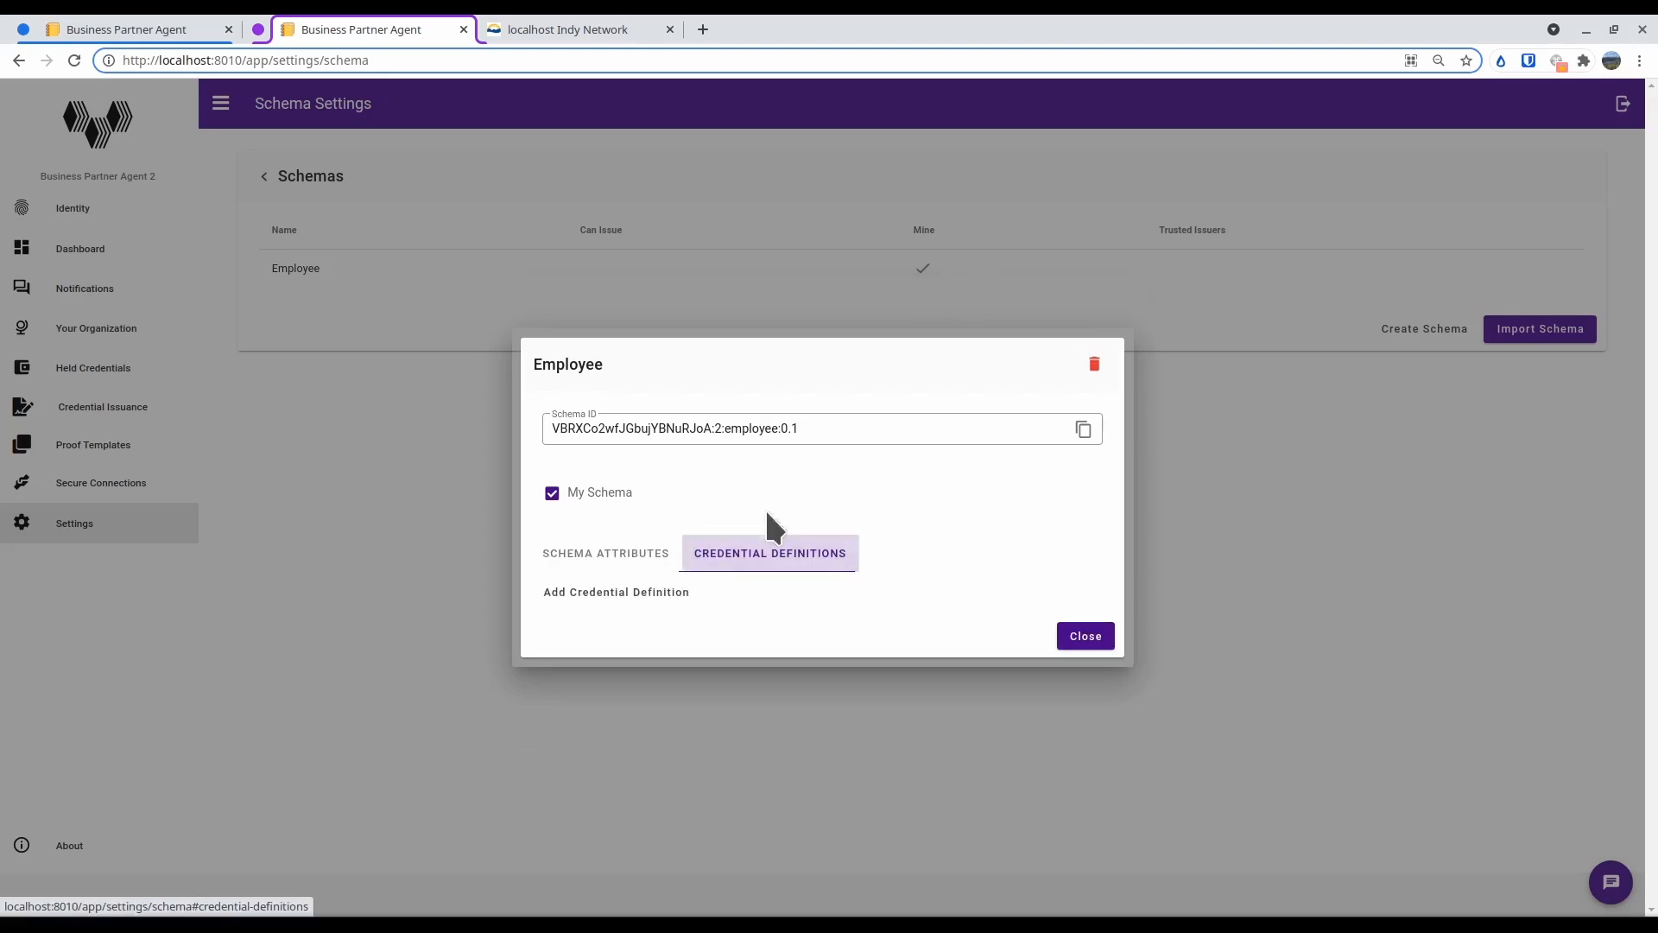
left_click(649, 596)
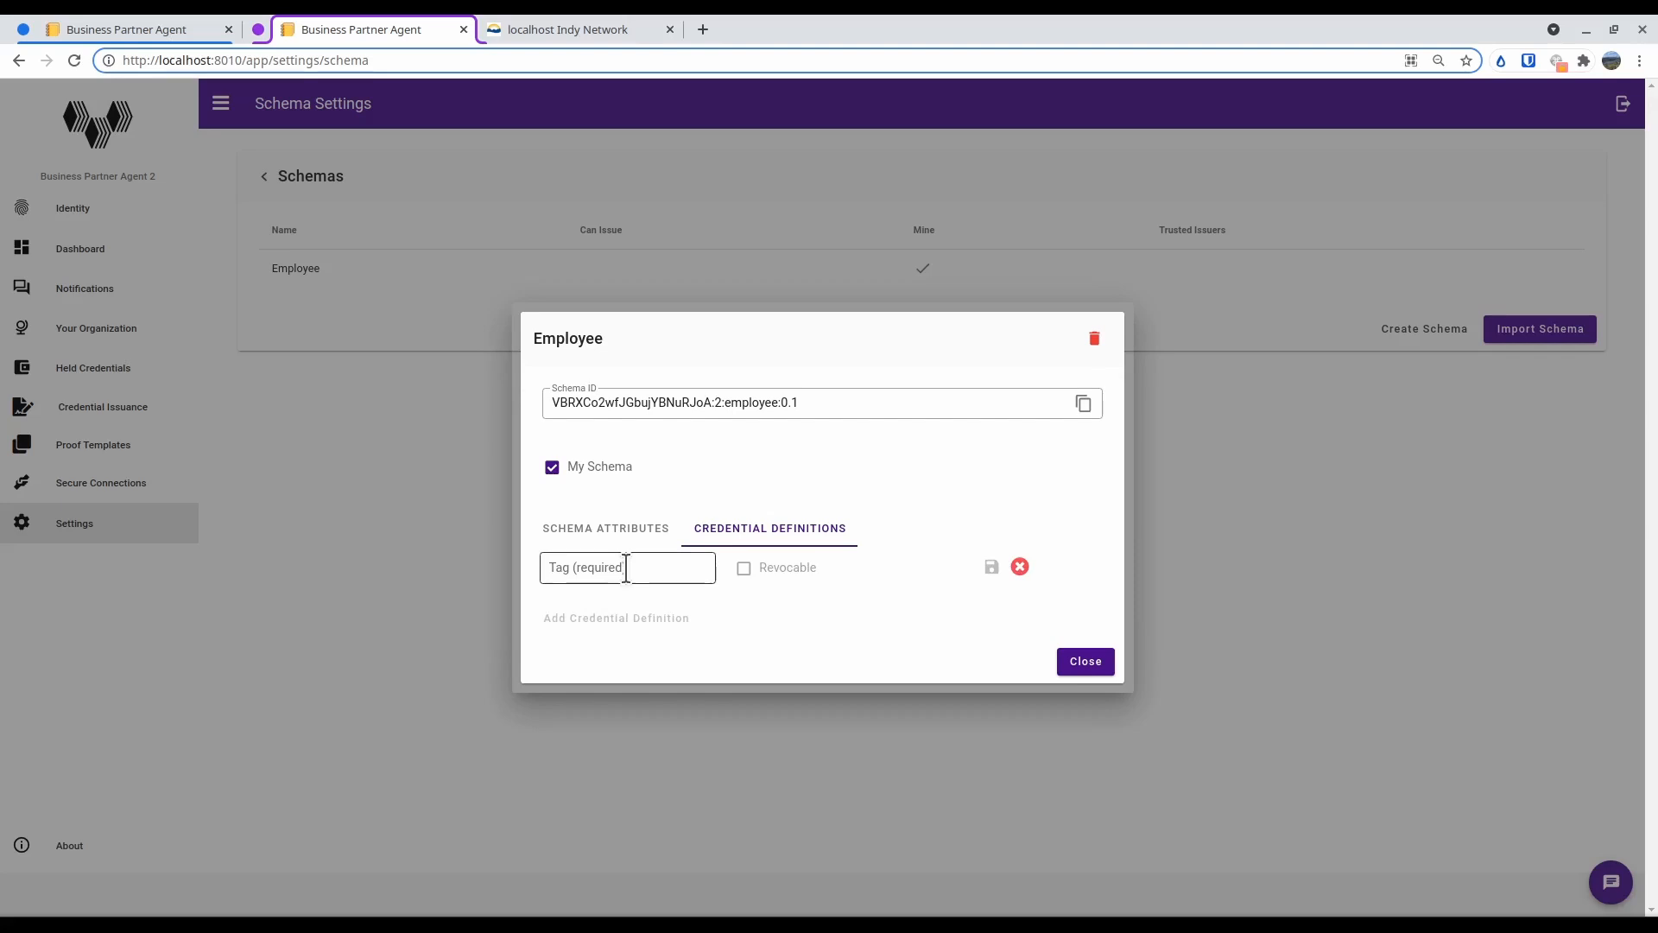
left_click(626, 570)
type("local")
left_click(992, 566)
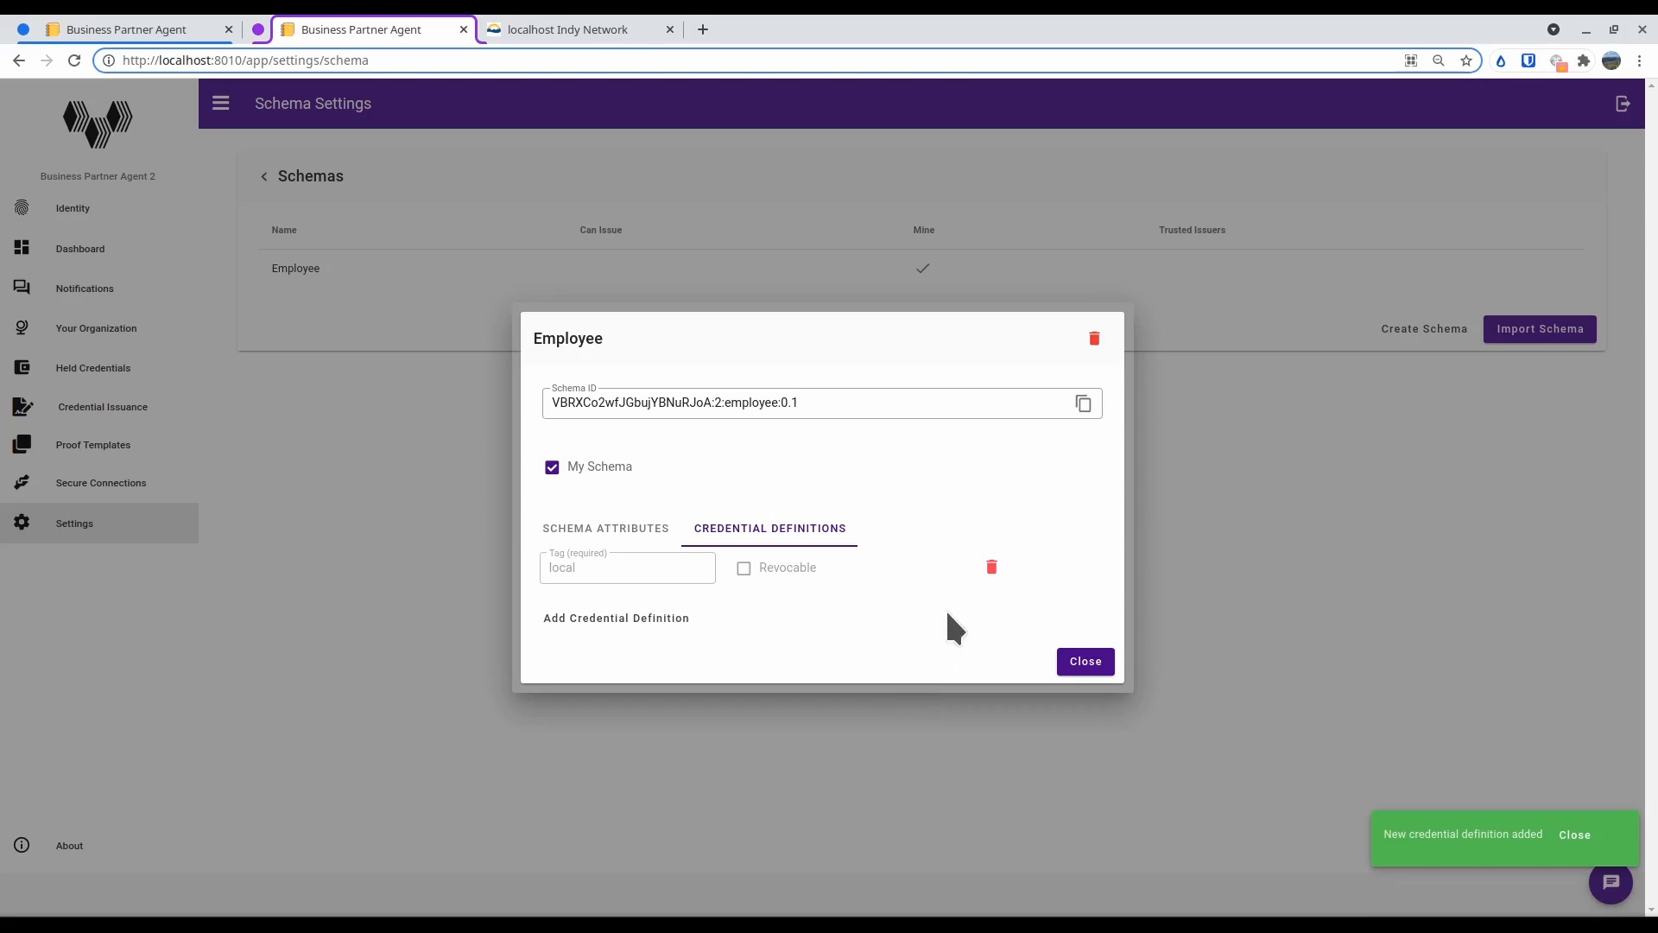
left_click(1097, 661)
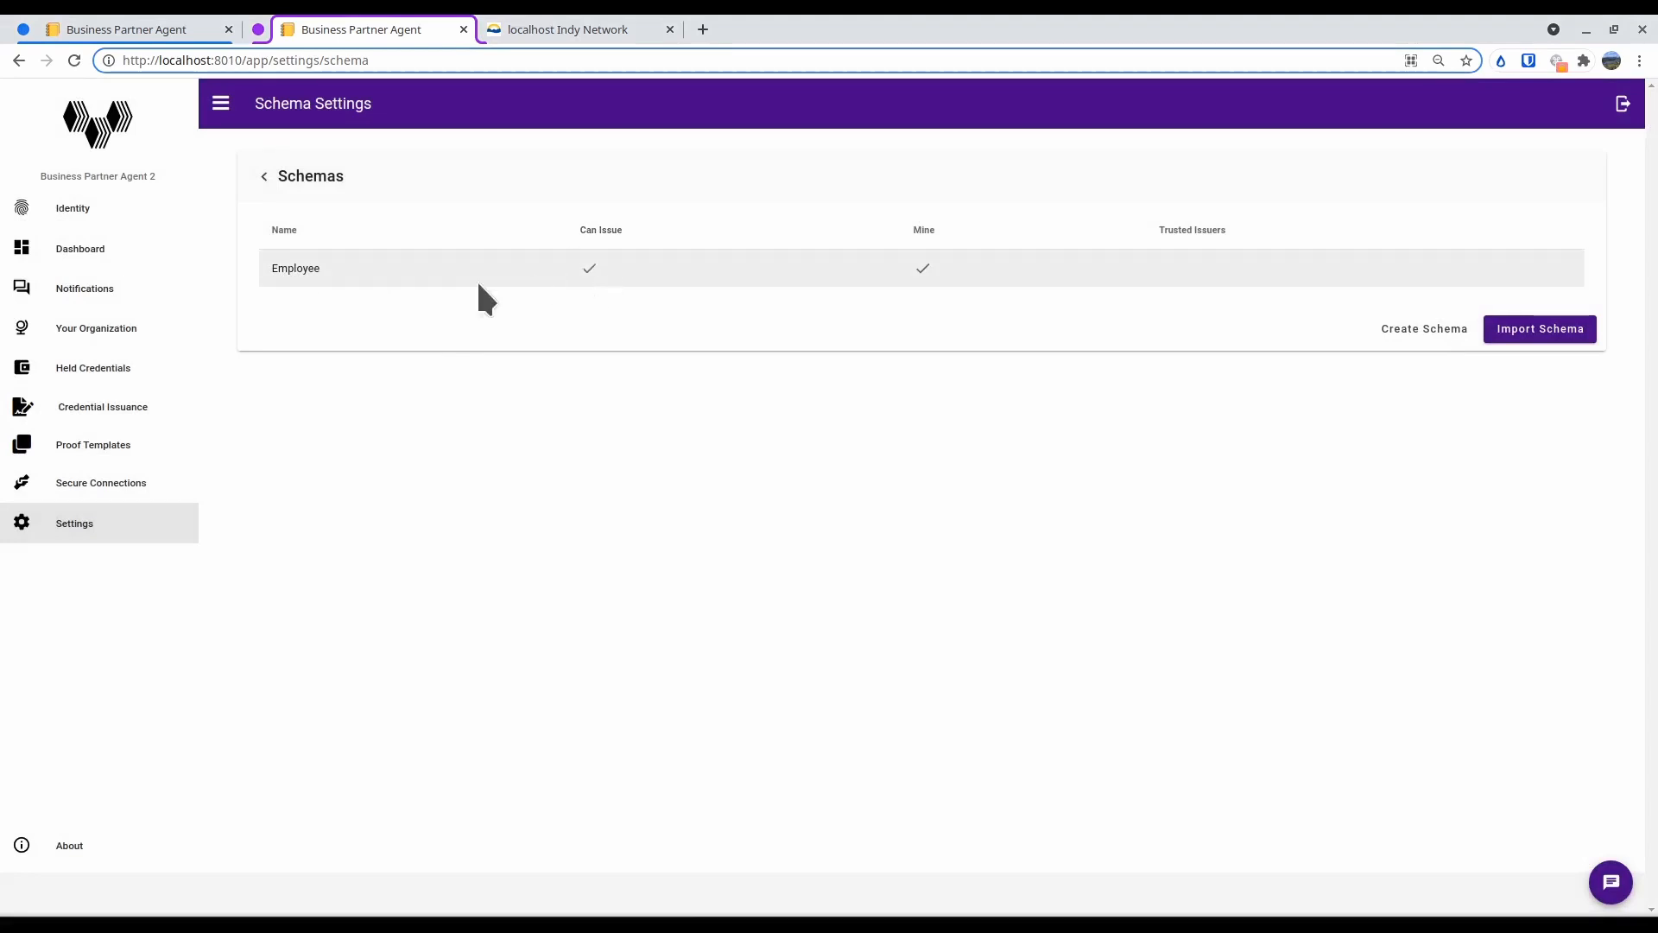
Filter the ledger's Domain transactions to type CRED_DEF and examine the tag and attributes of the employee credential definition
left_click(568, 24)
left_click(1099, 186)
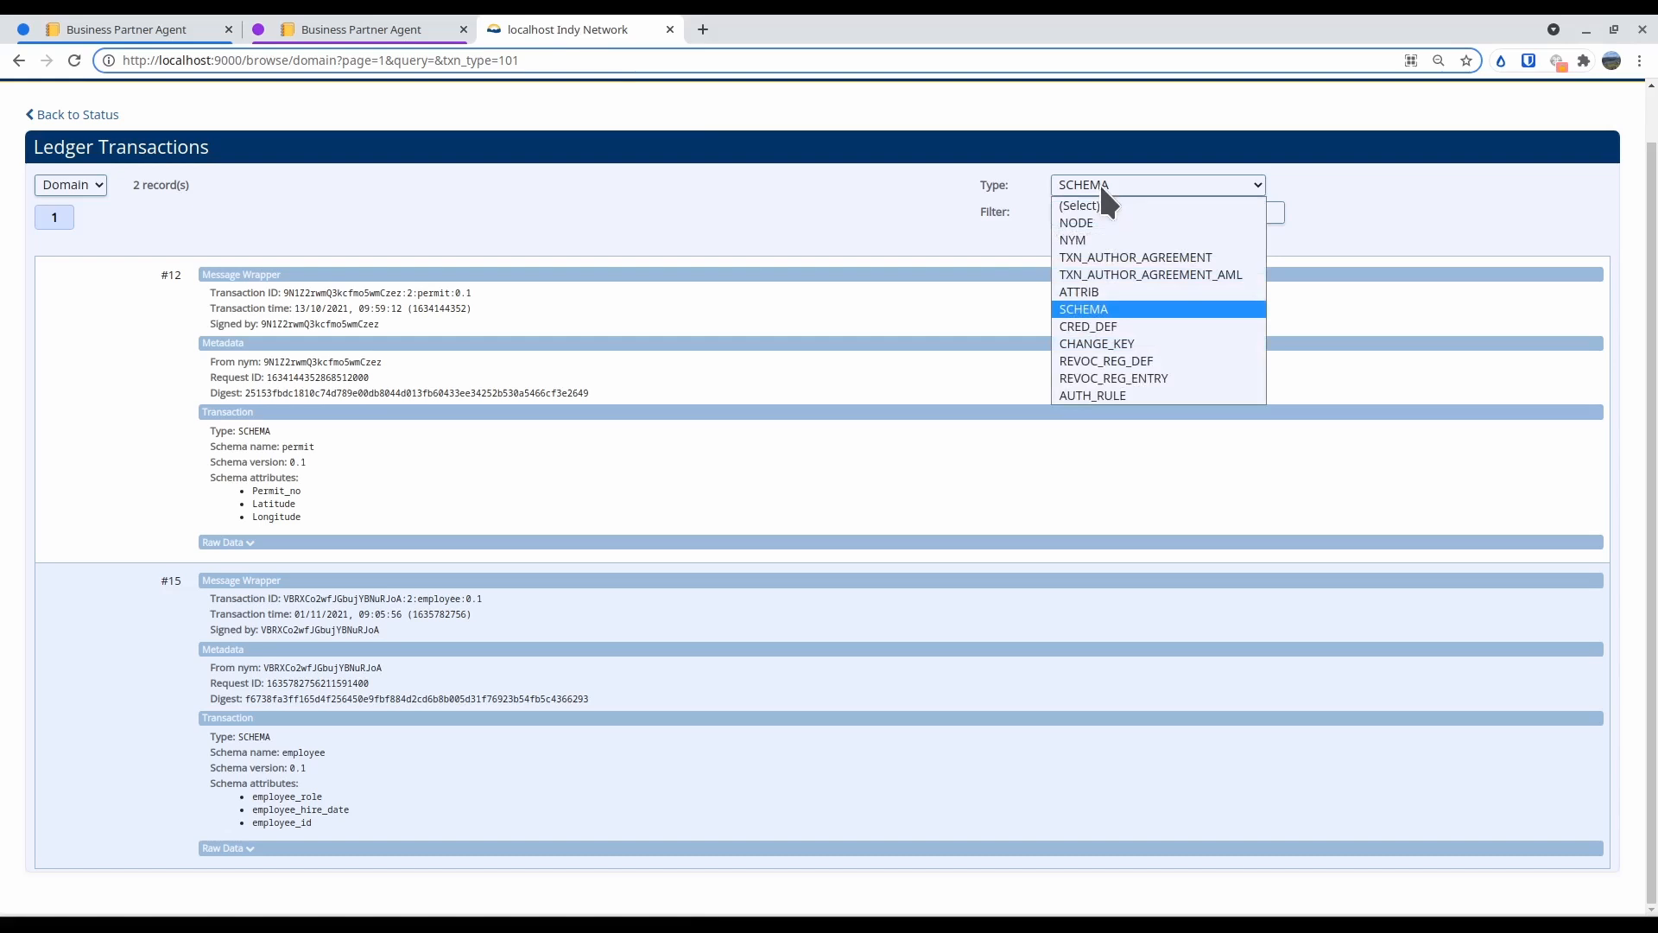
left_click(1113, 321)
scroll(596, 393, "down", 1)
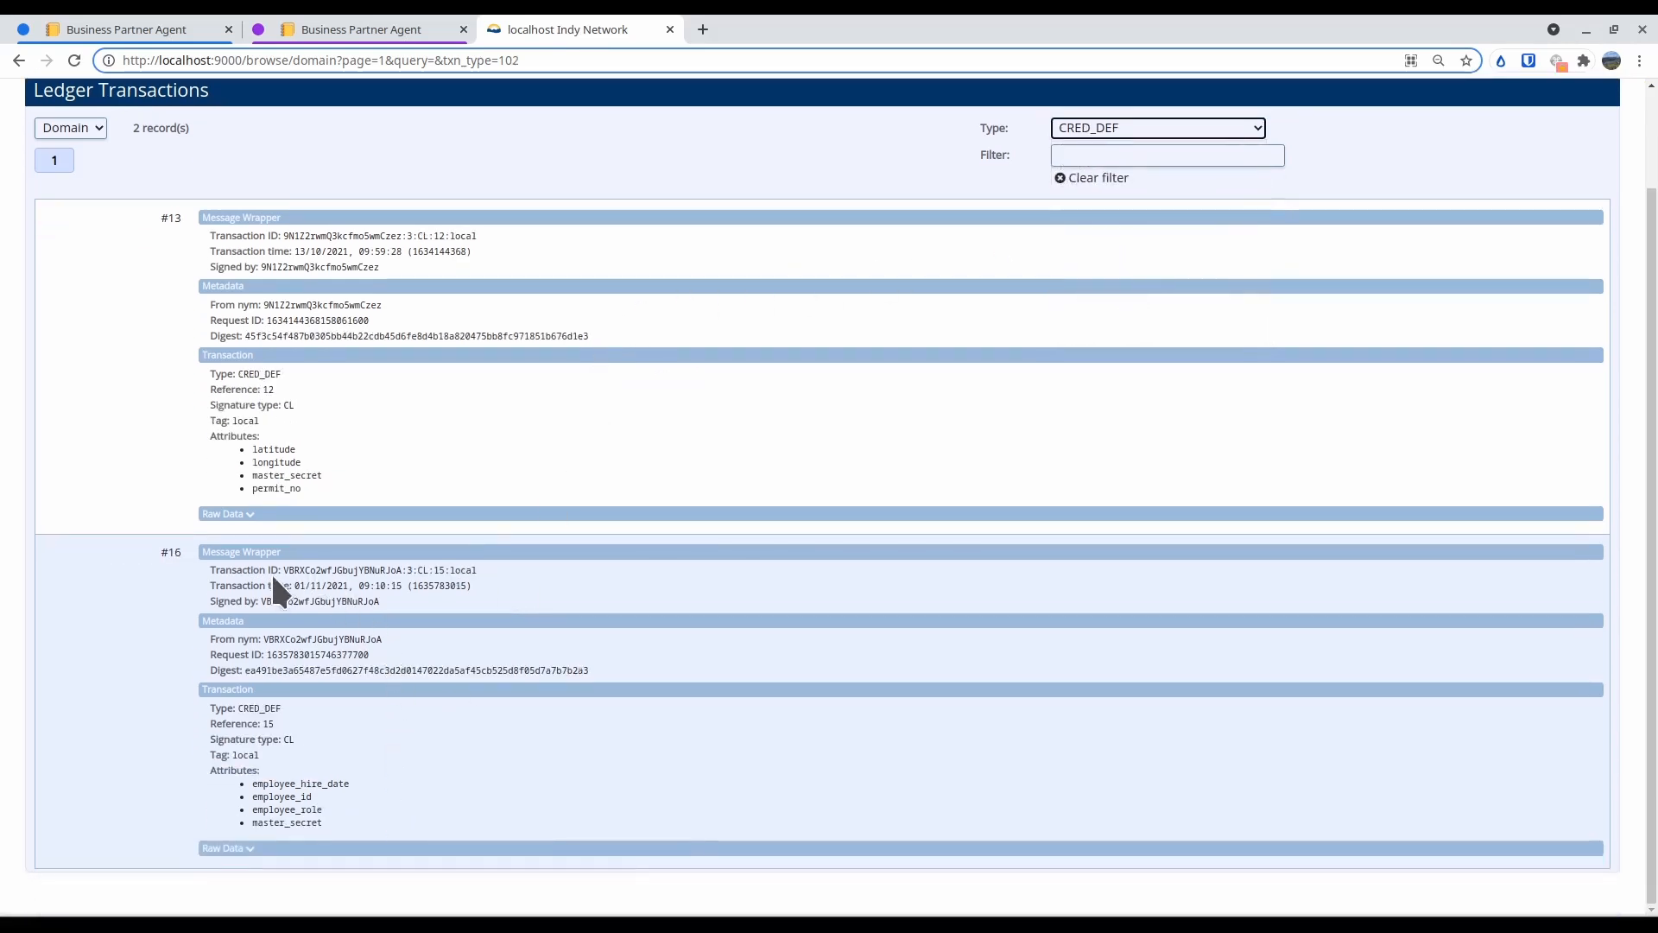
left_click_drag(477, 568, 450, 568)
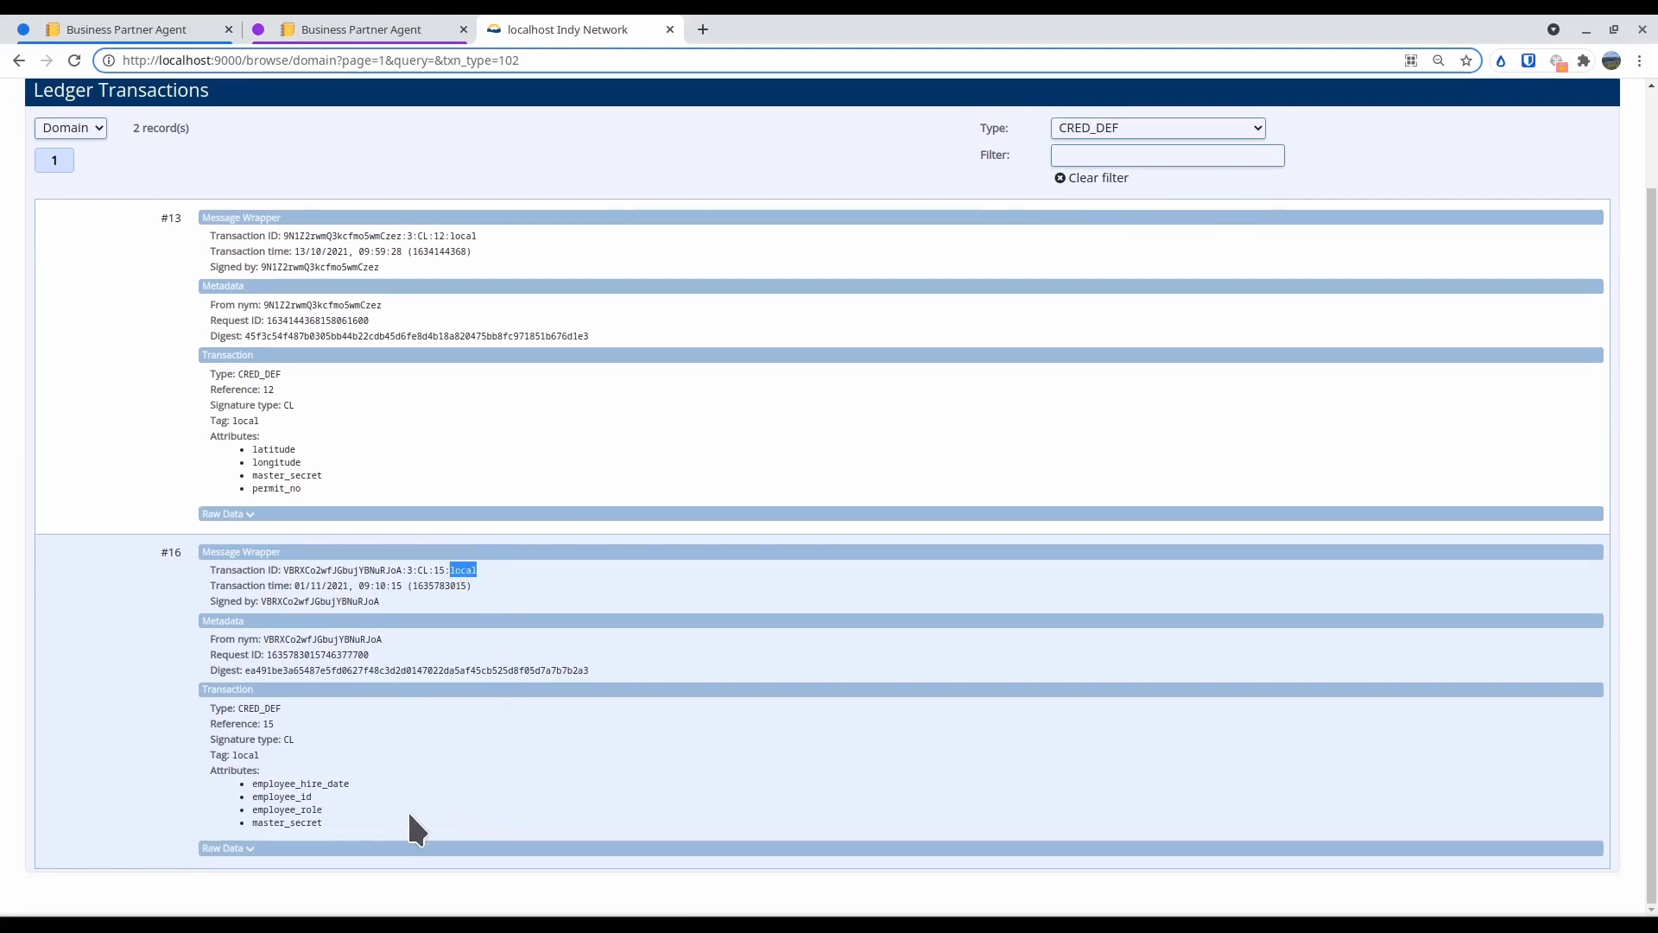
left_click_drag(249, 781, 354, 812)
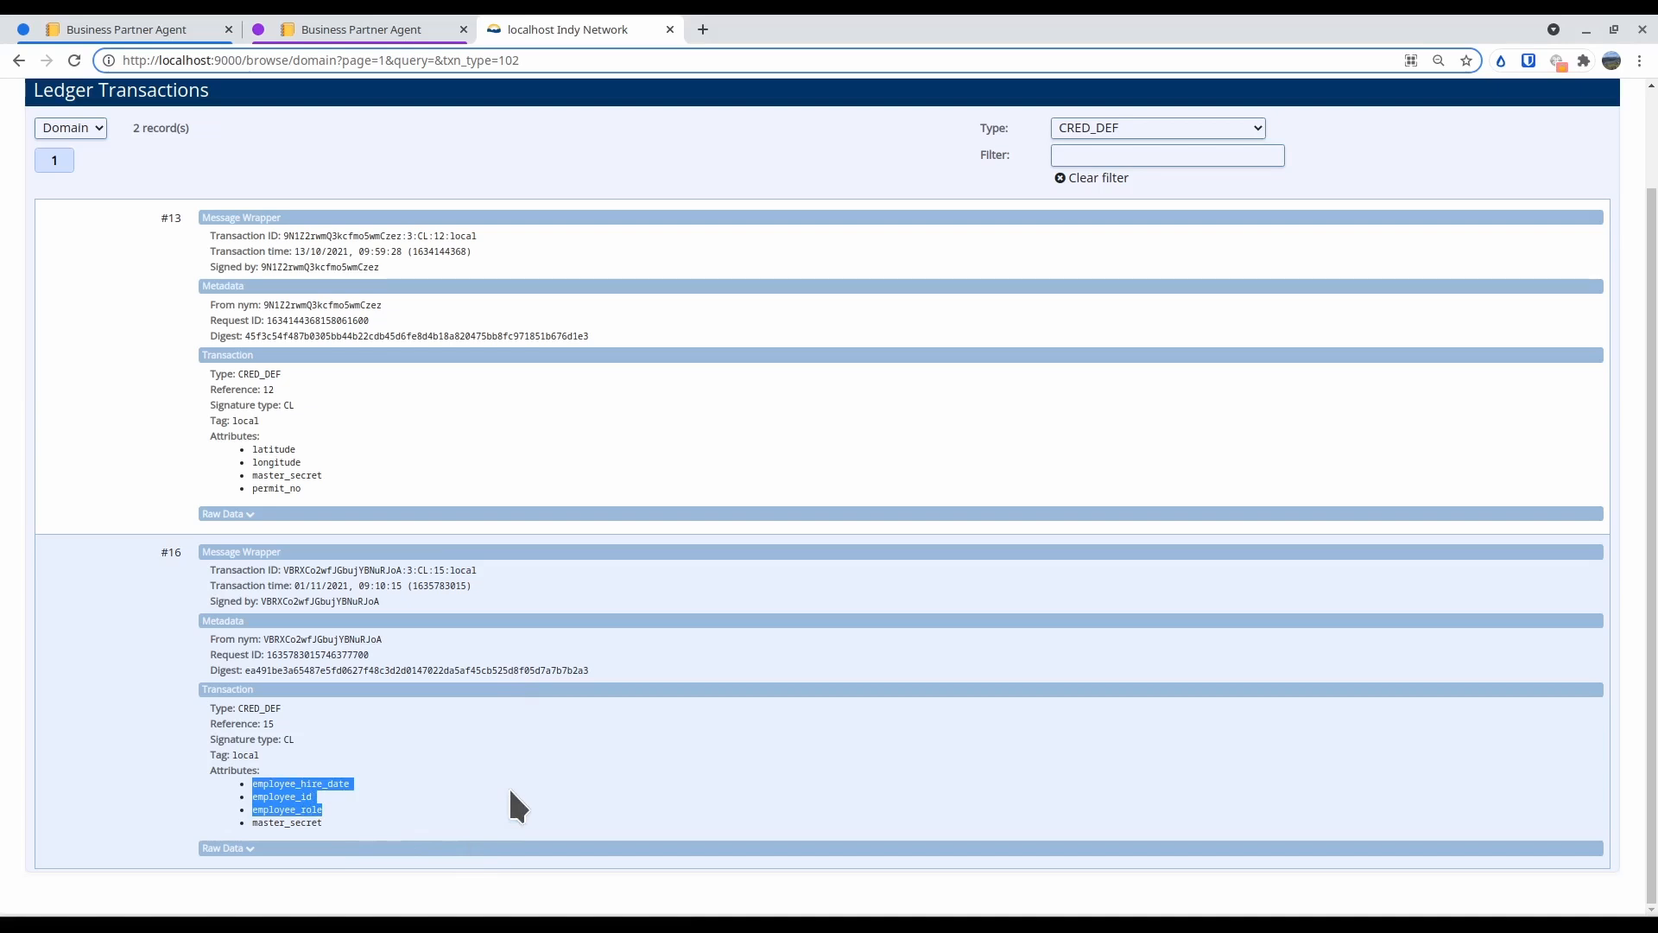
left_click(354, 30)
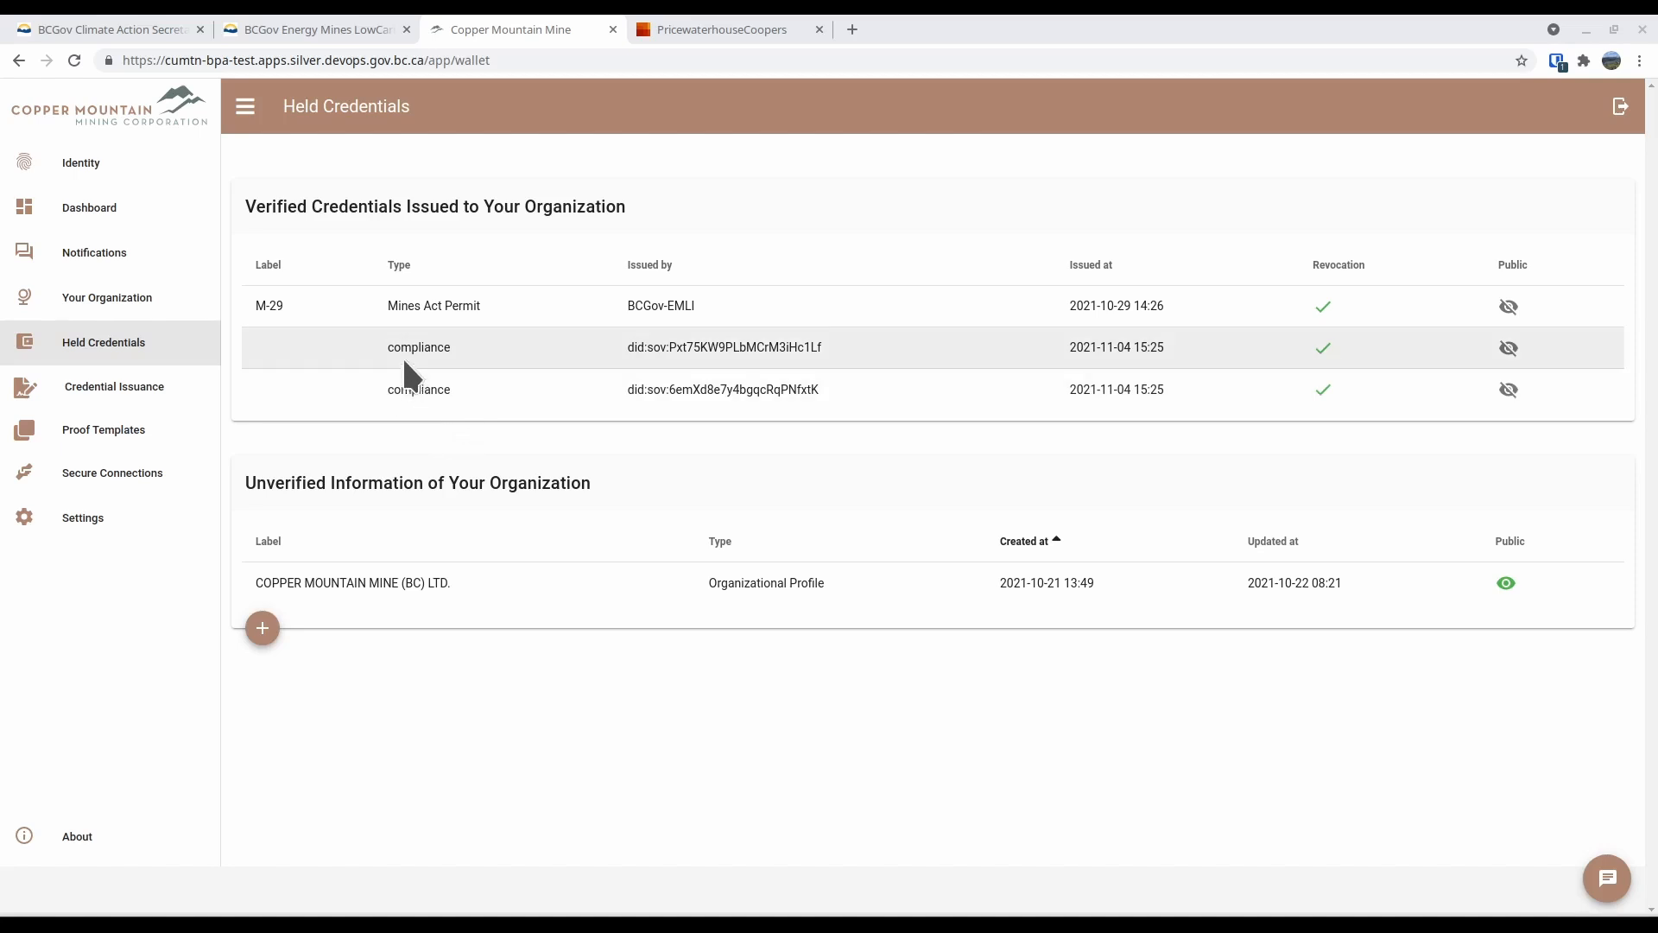
View the Compliance credential issued to Copper Mountain Mine in the Climate Action Secretariat agent and switch to the Energy Mines agent
left_click(39, 29)
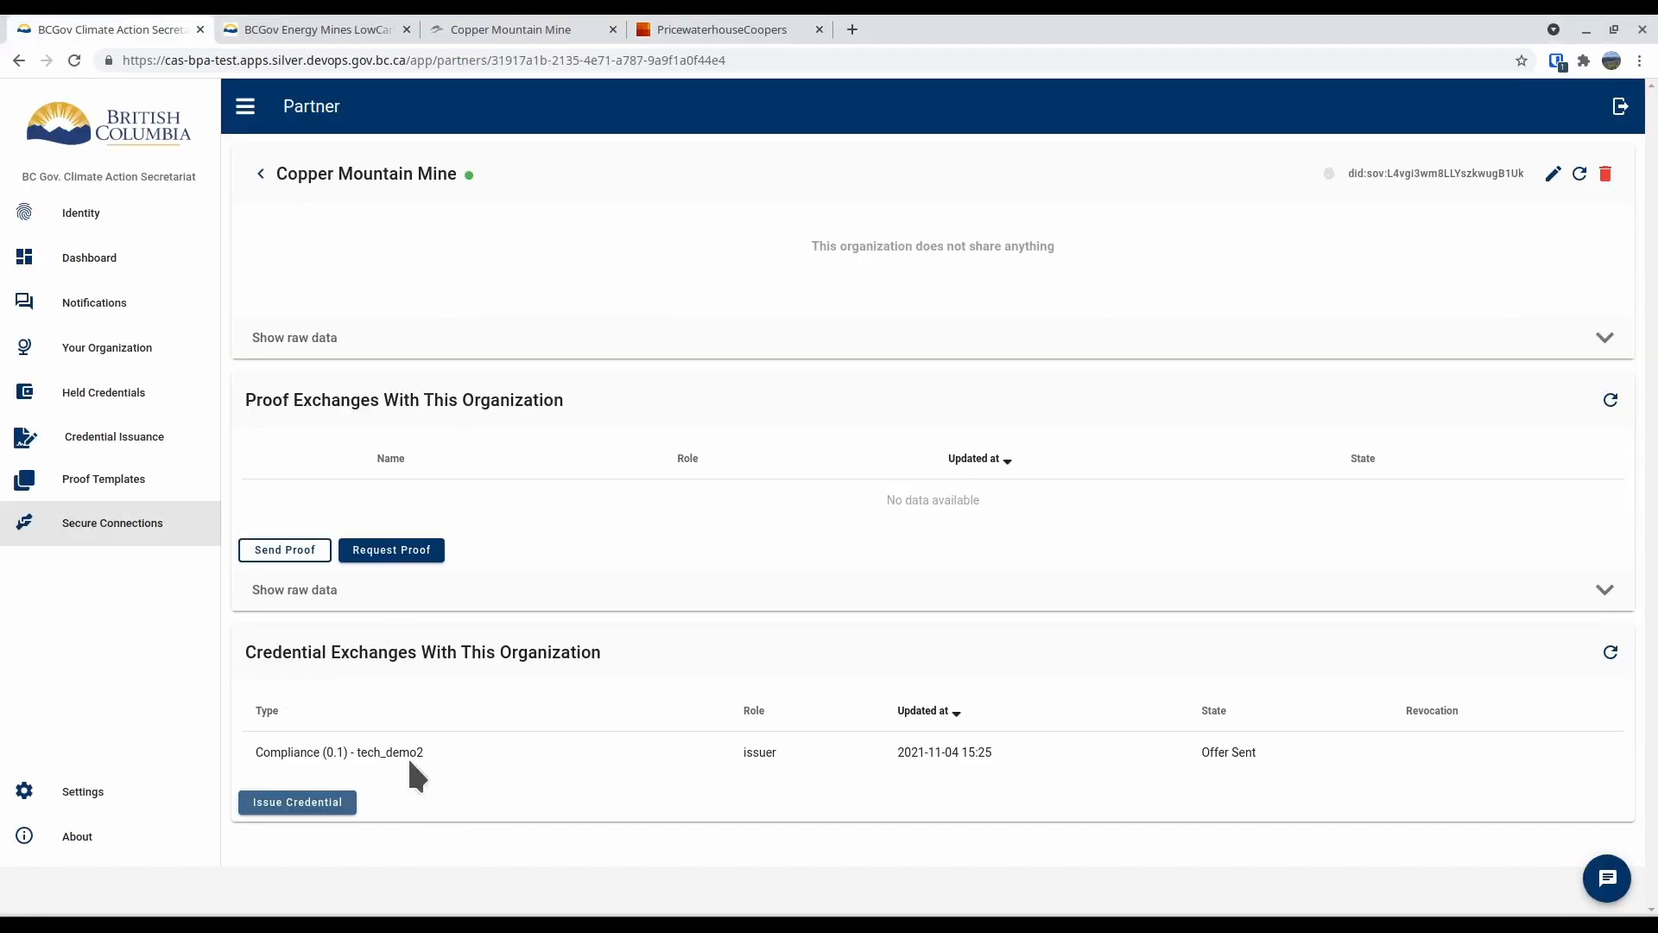
left_click(361, 750)
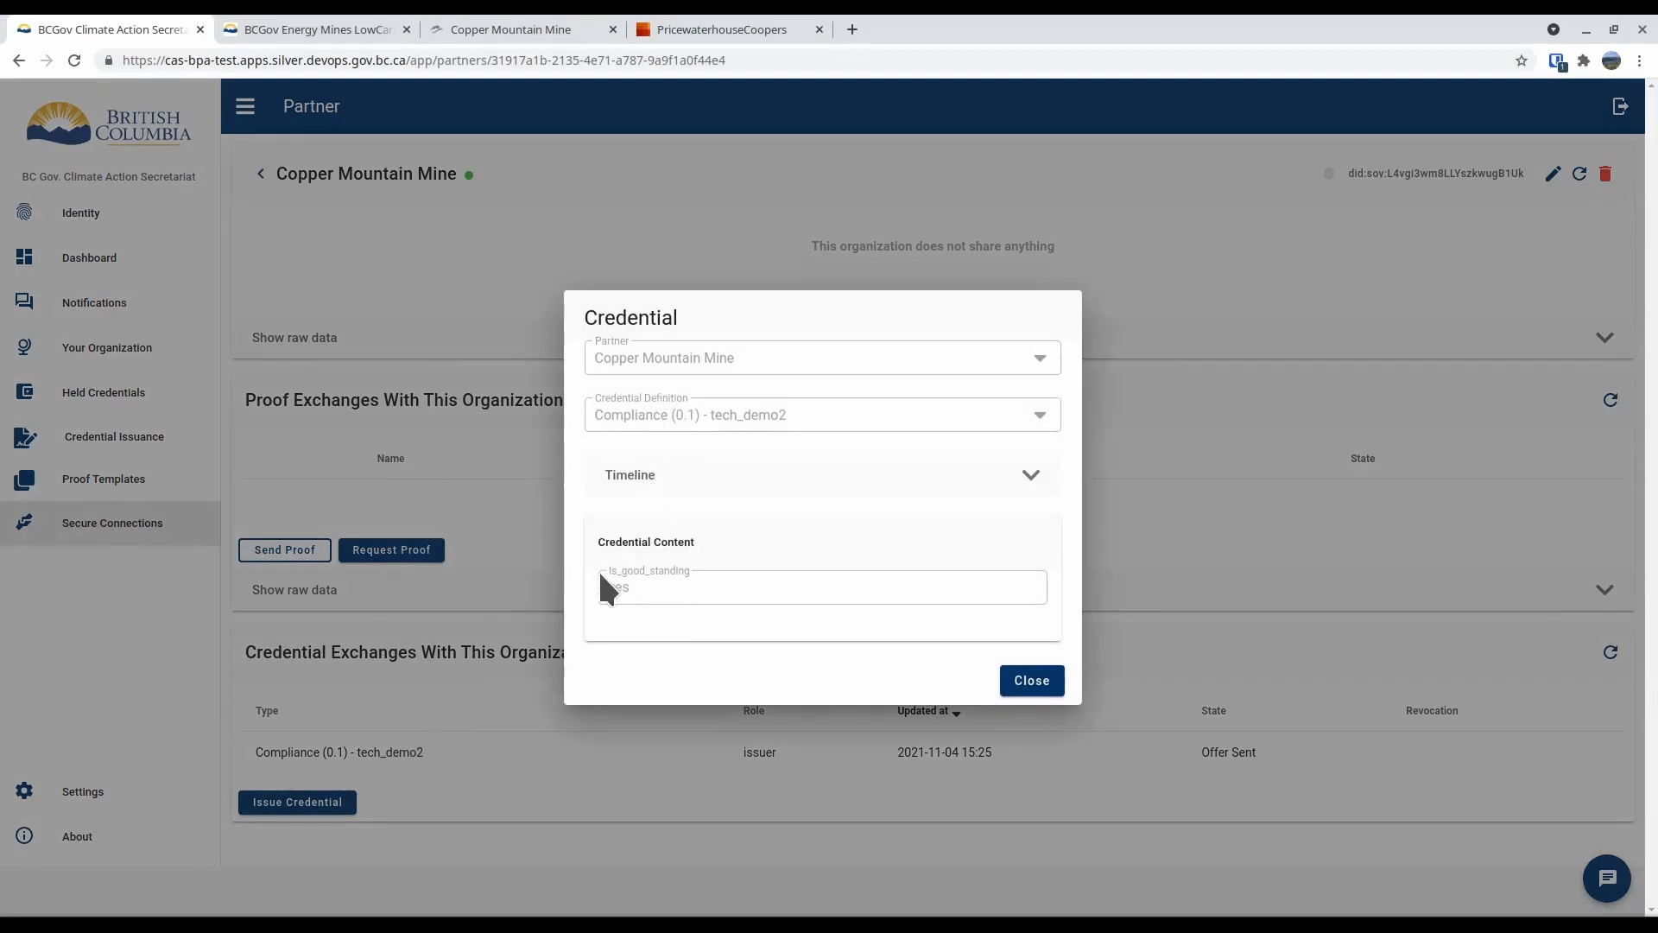
left_click(298, 19)
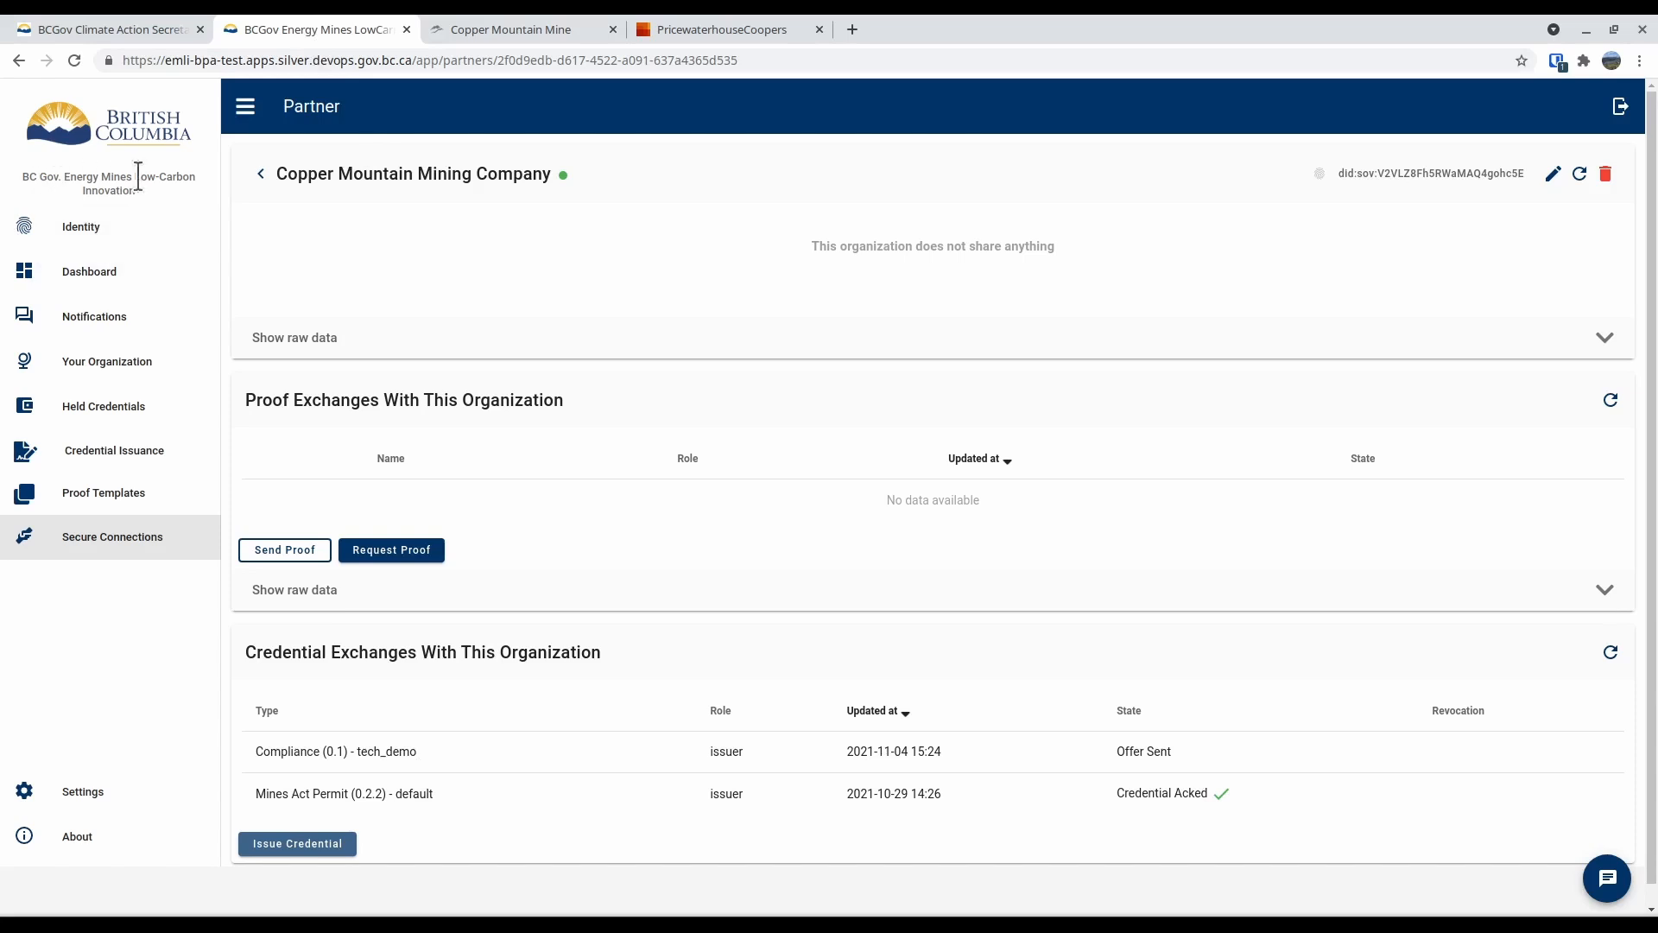
View the Compliance credential offered by Energy Mines, switch to the Copper Mountain Mine agent and examine both held Compliance credentials
left_click(430, 760)
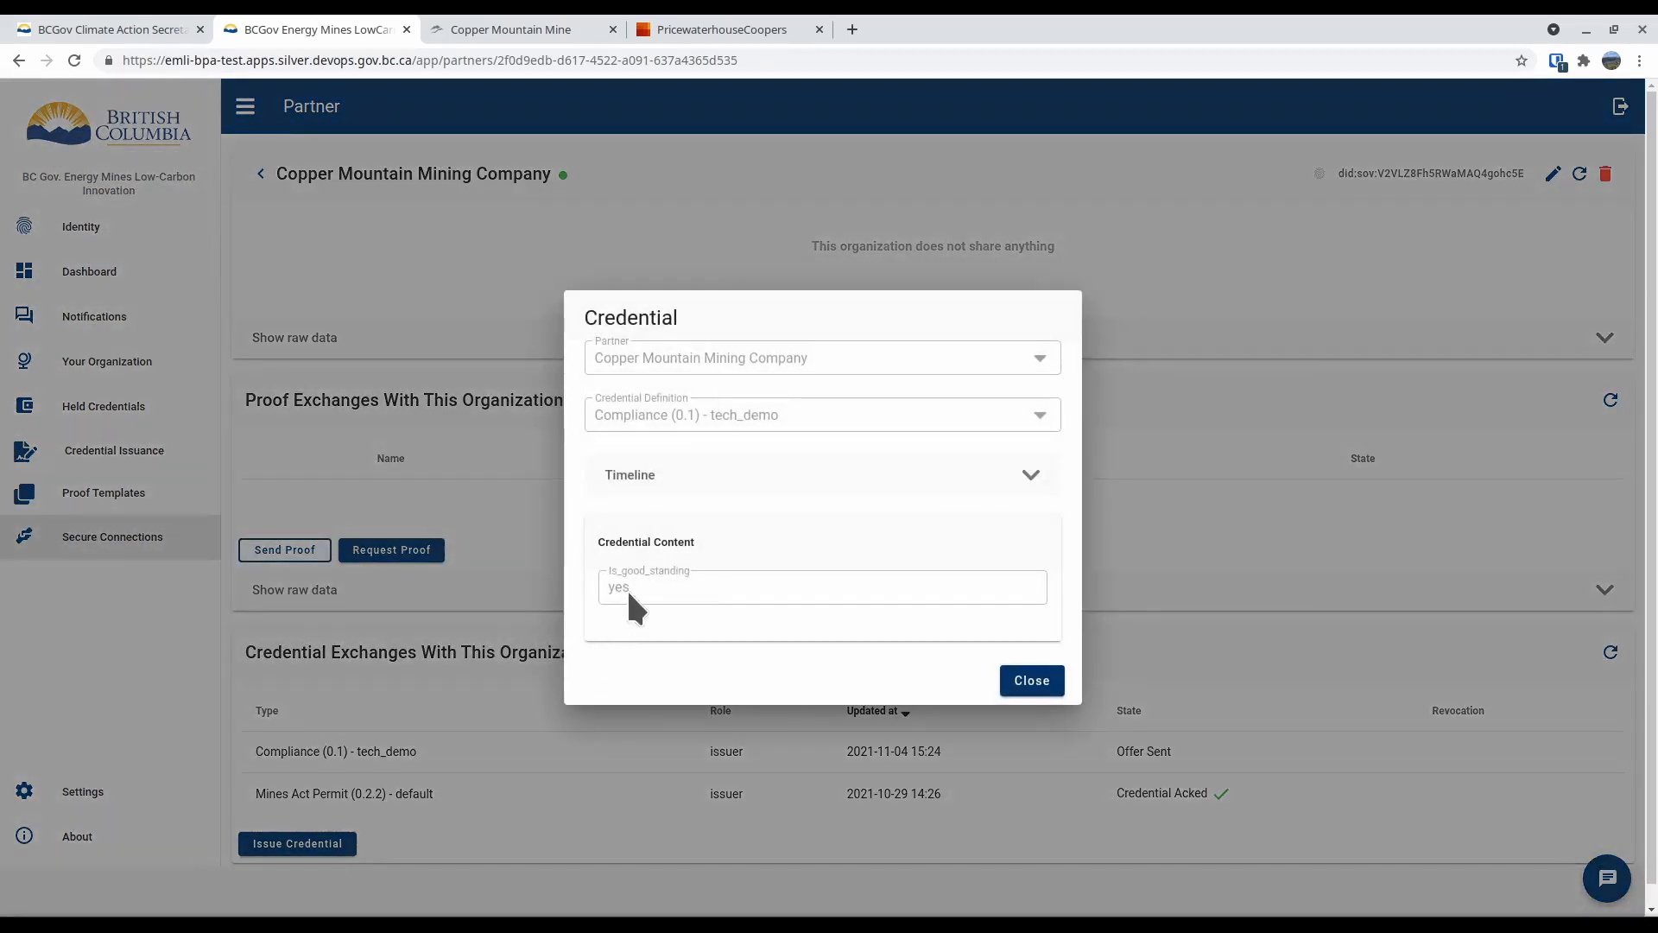
left_click(530, 33)
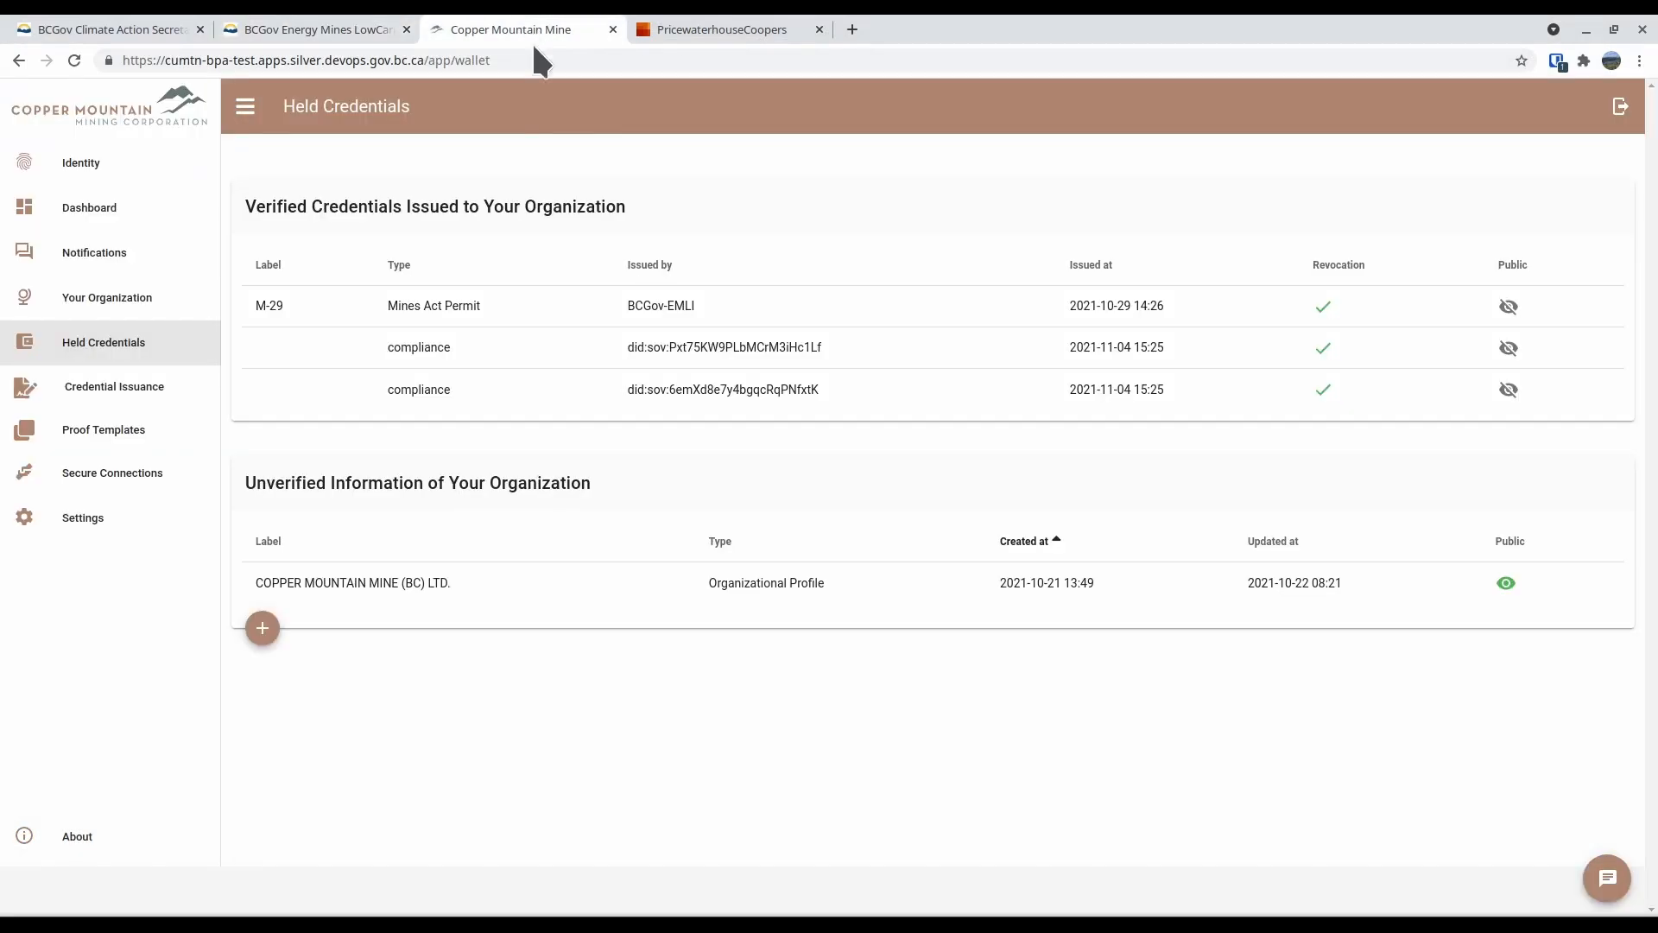
left_click(427, 349)
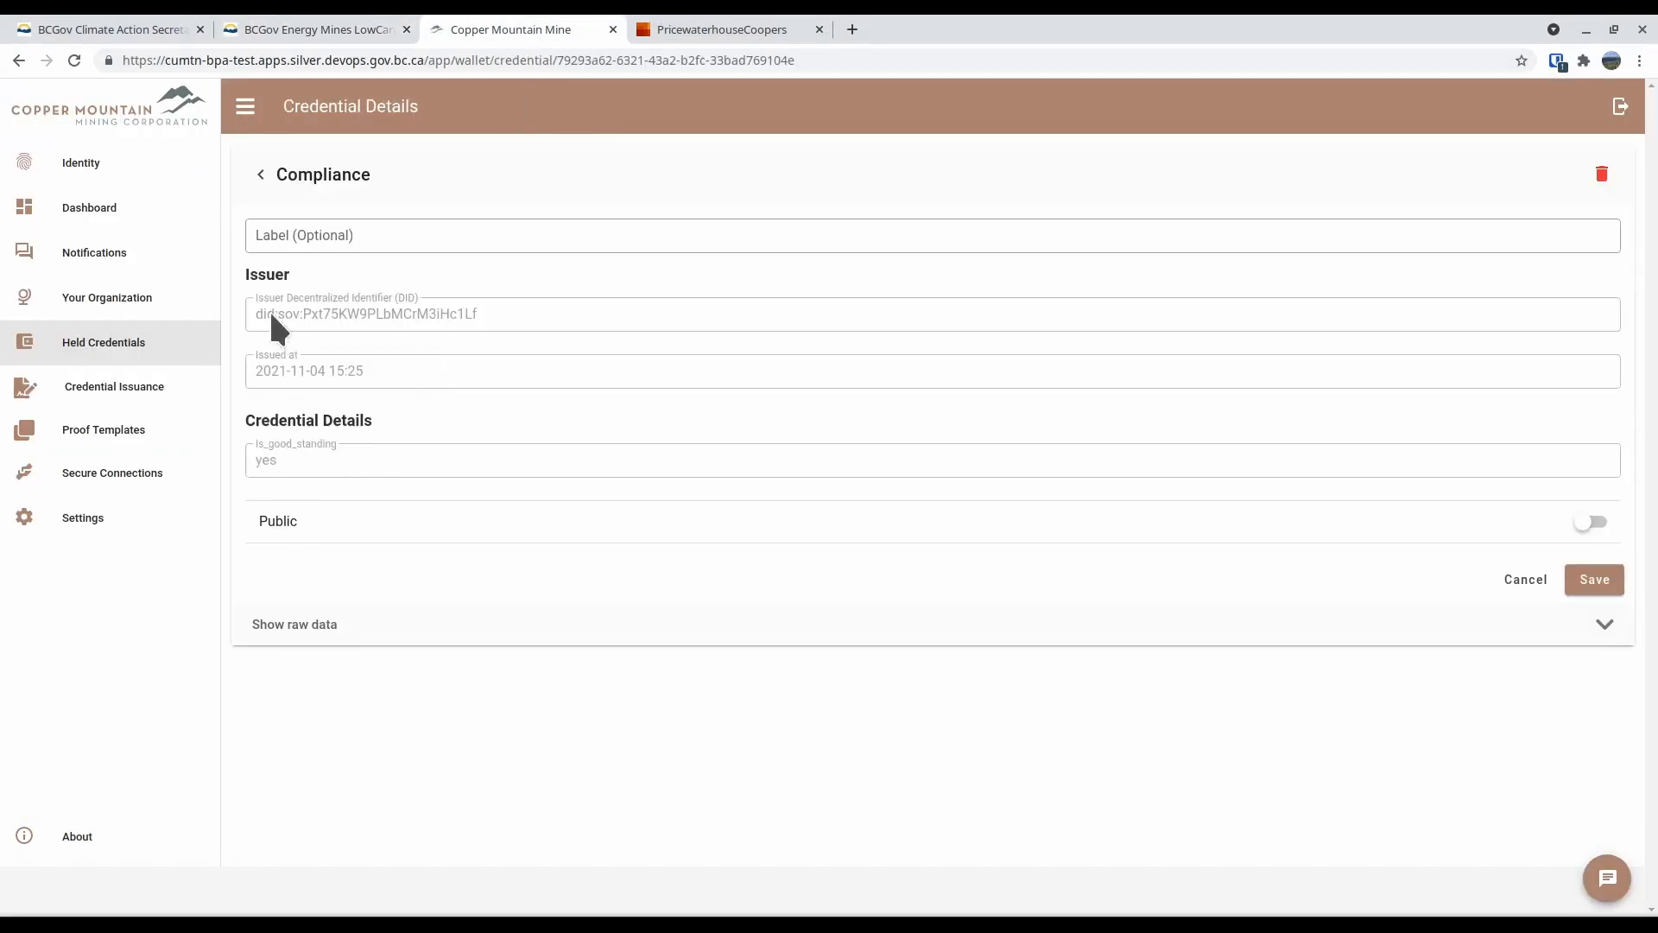
left_click(164, 347)
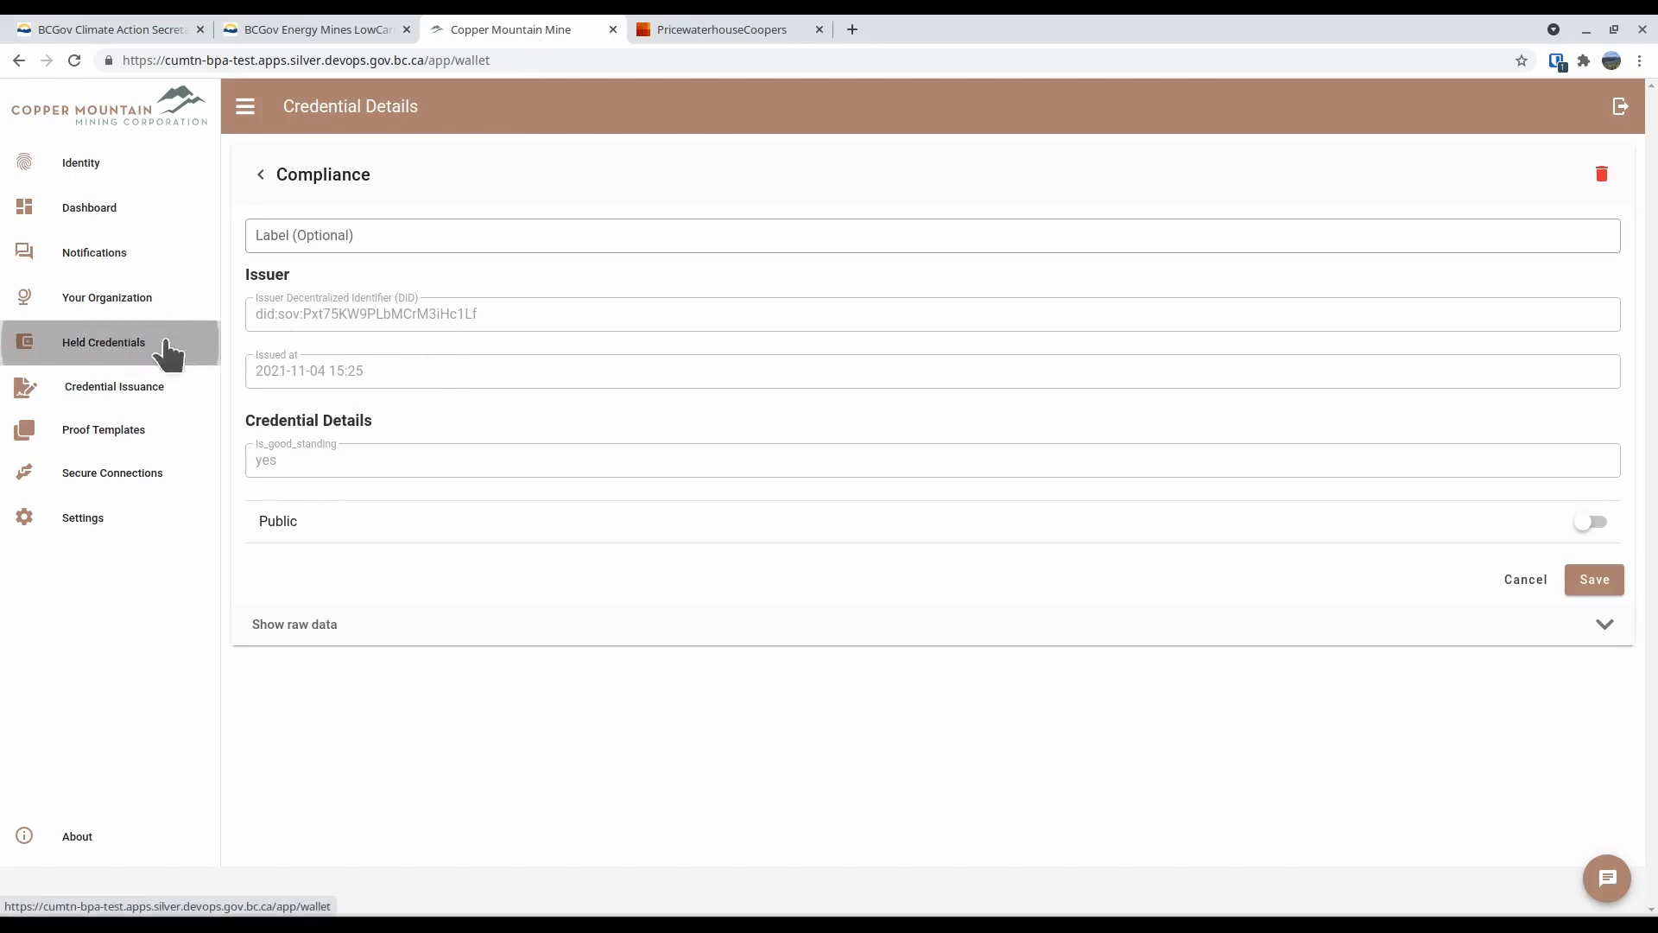
left_click(360, 393)
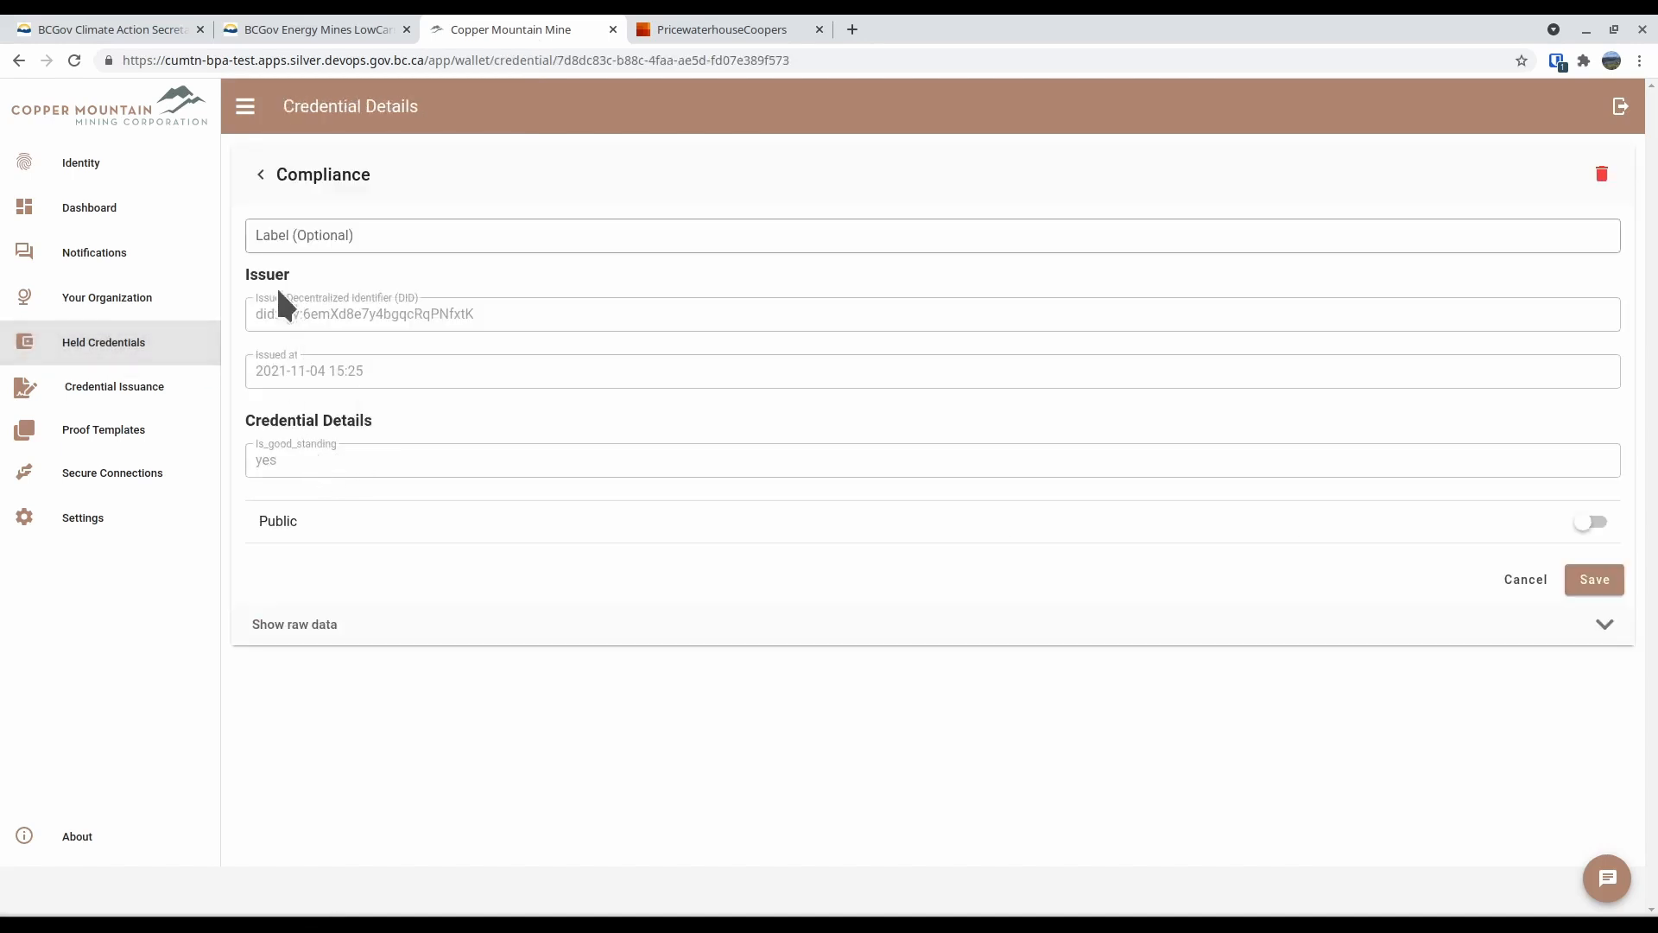
left_click(84, 350)
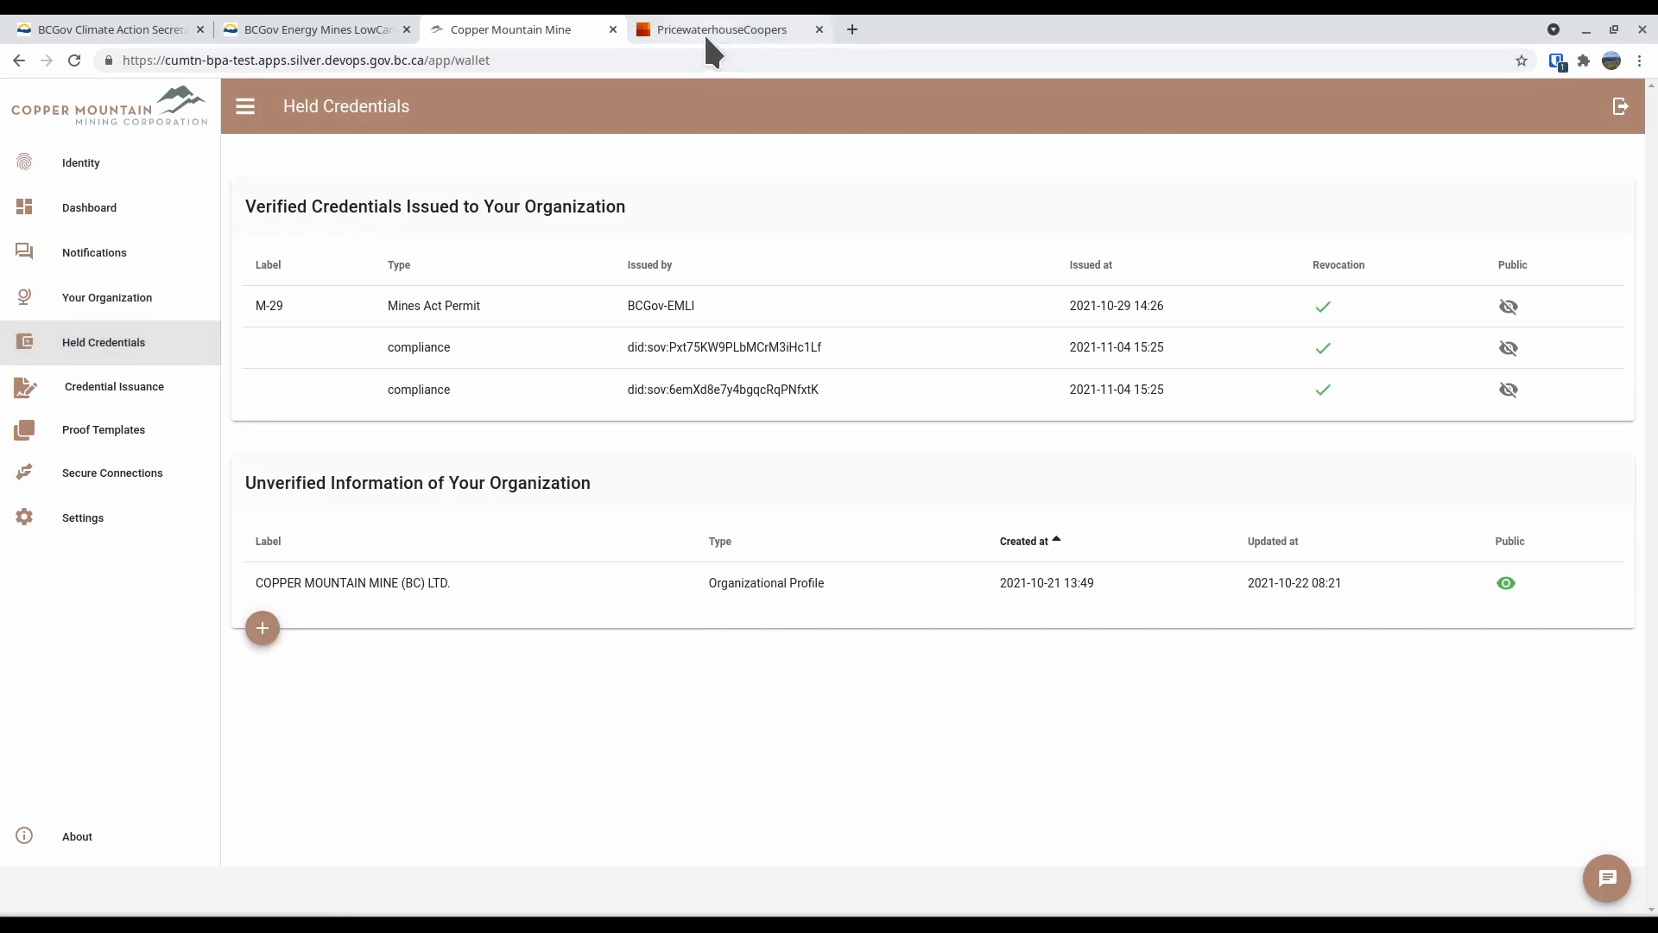
Switch to the PricewaterhouseCoopers agent, examine the trusted issuers of the Compliance schema and close its details
left_click(701, 28)
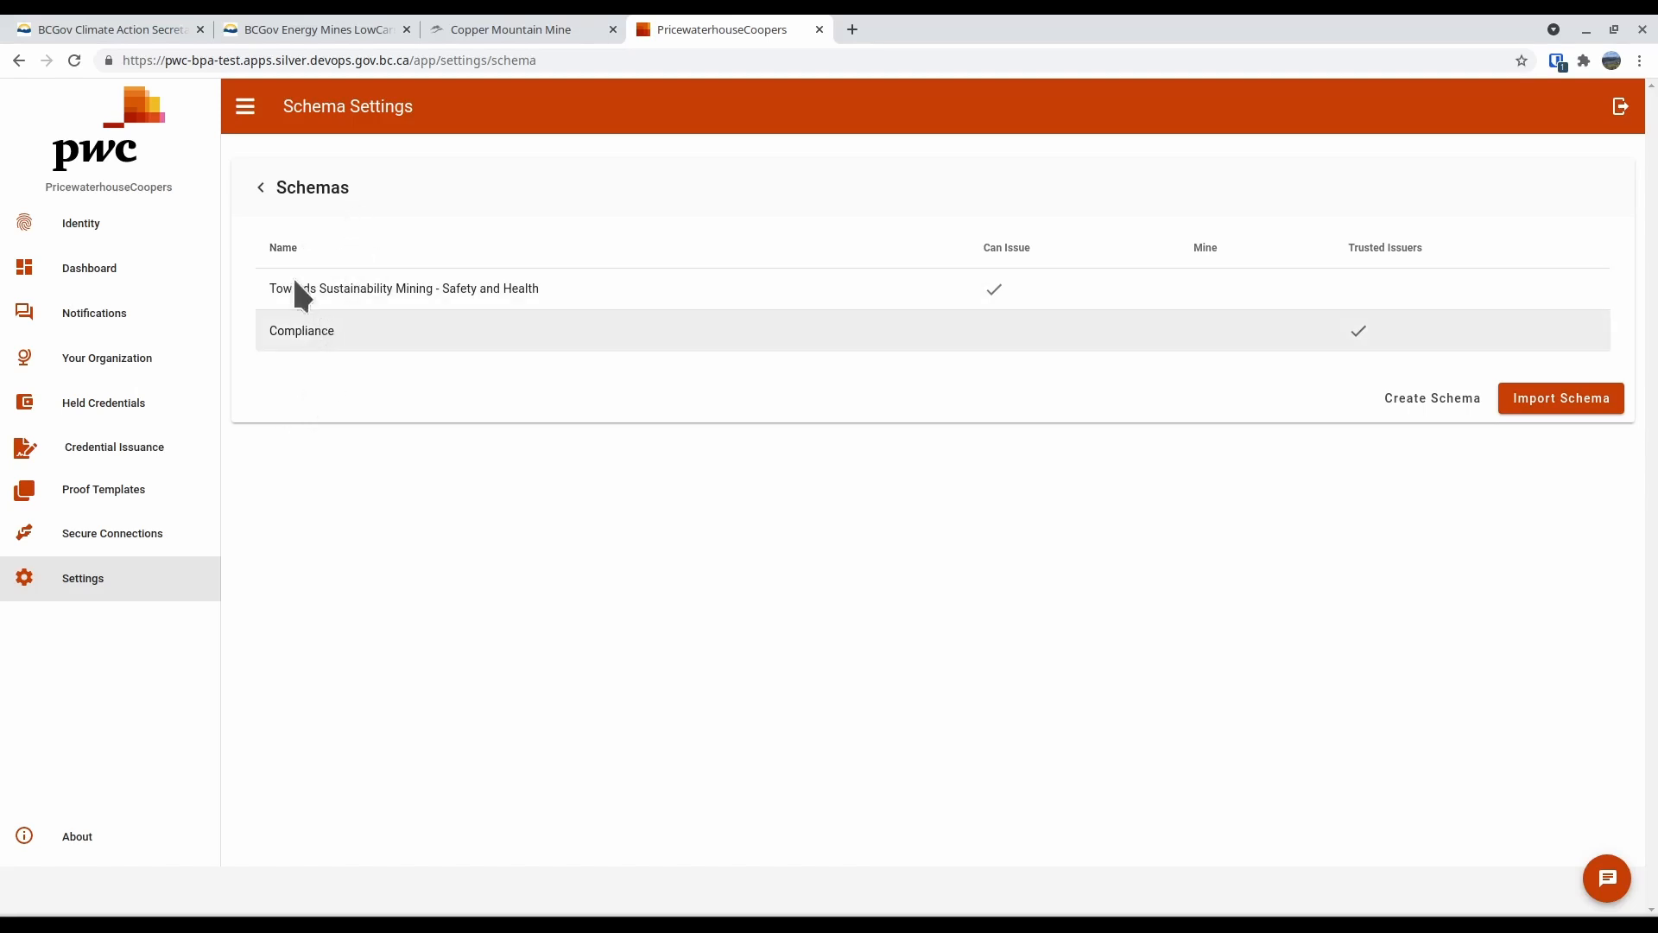
left_click(287, 334)
left_click(897, 557)
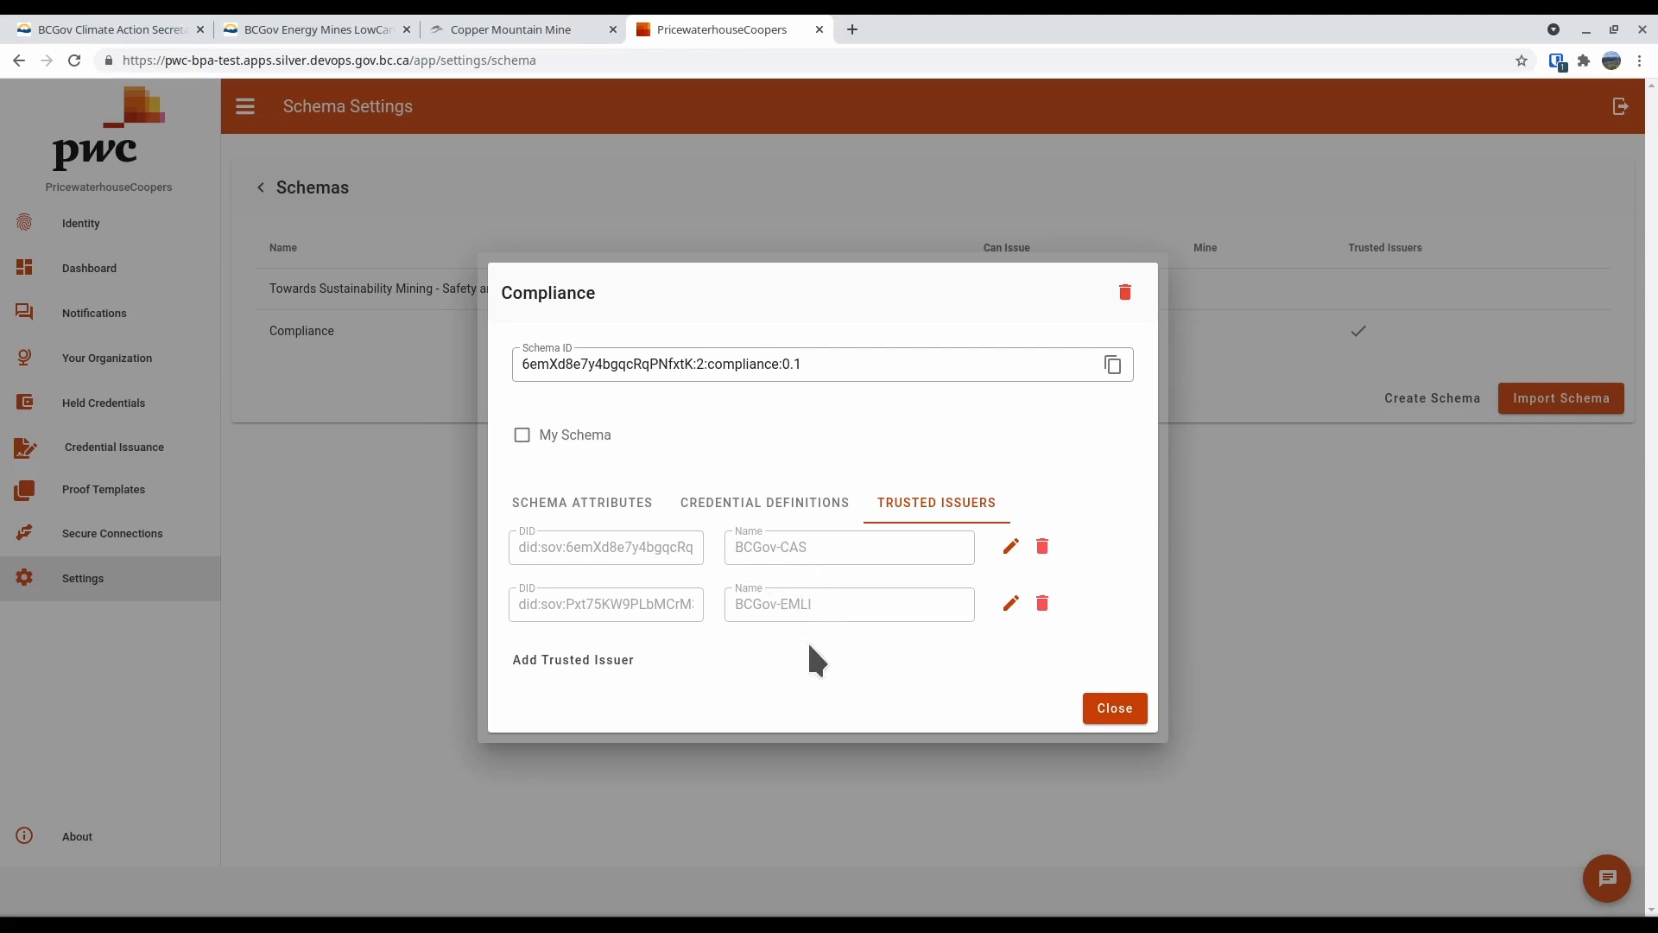
left_click(1108, 713)
Start a proof request to Copper Mountain Mine with a new proof template named EMLI Good Standing that requests Compliance schema data
left_click(131, 535)
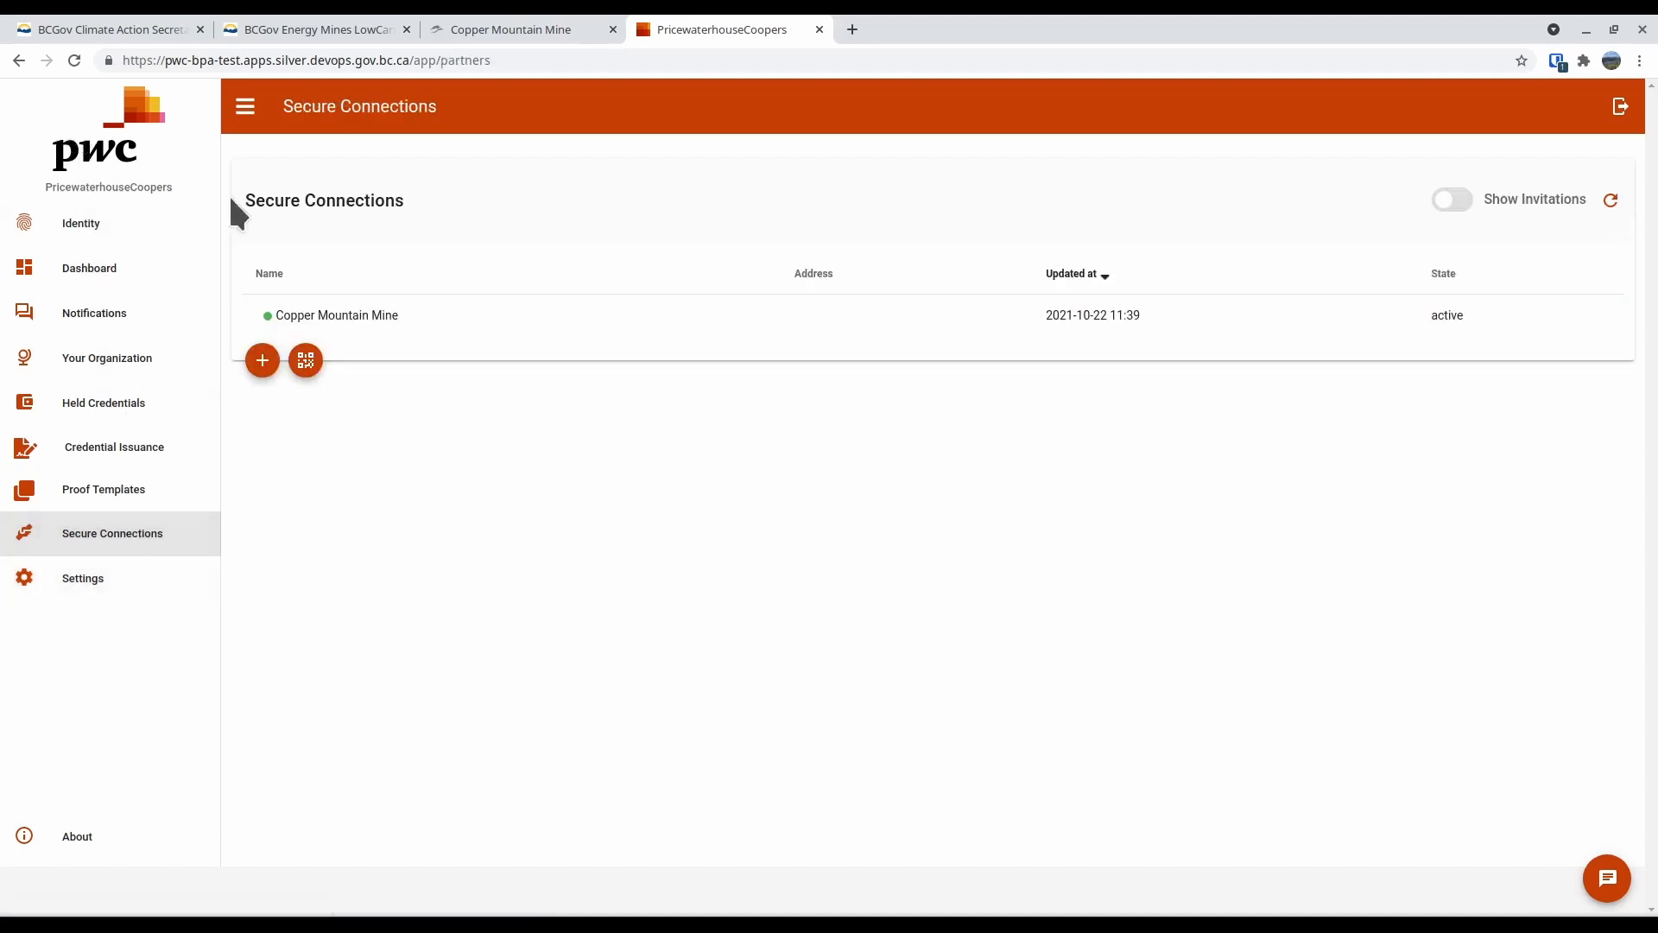
left_click(411, 316)
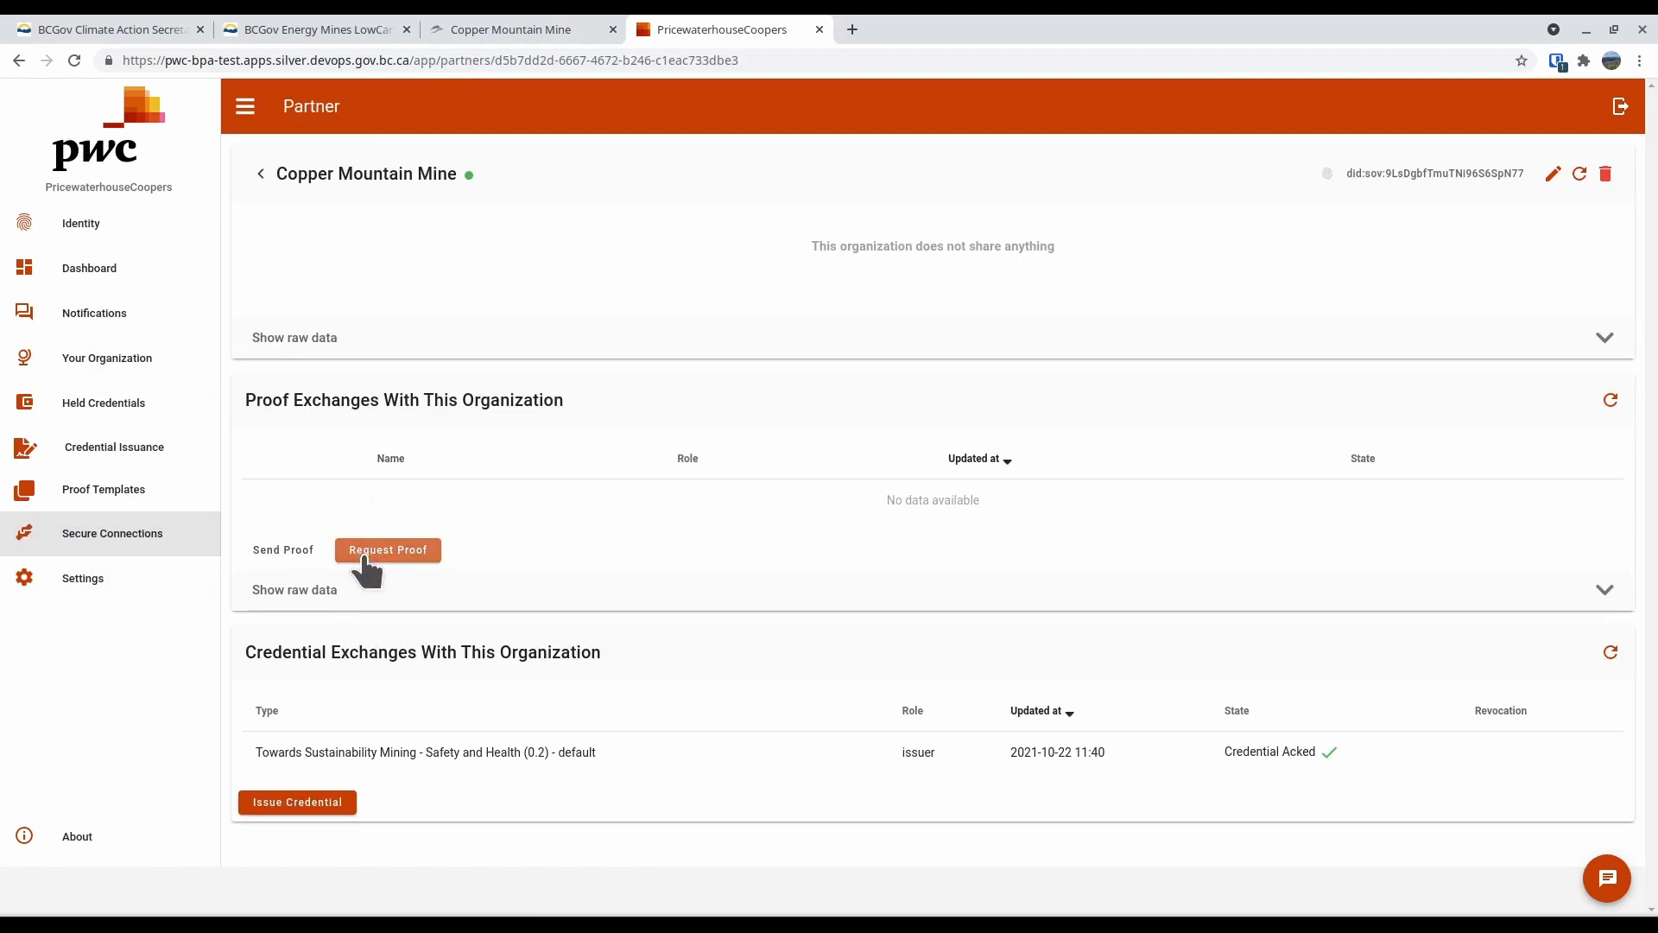
left_click(364, 557)
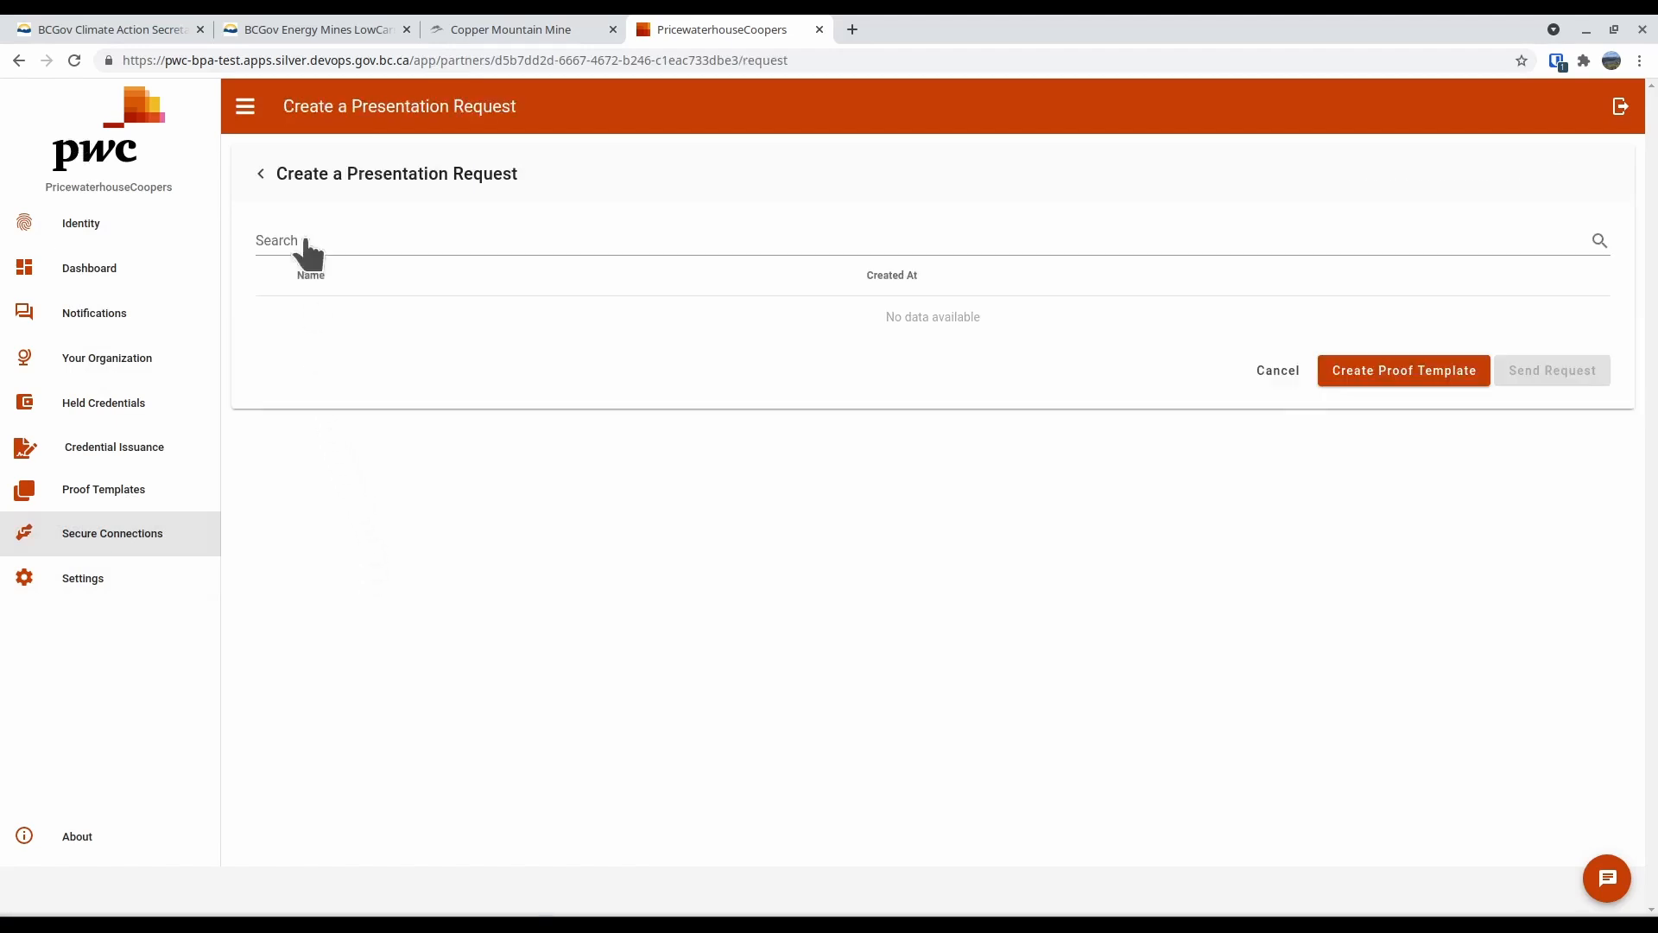
left_click(1417, 376)
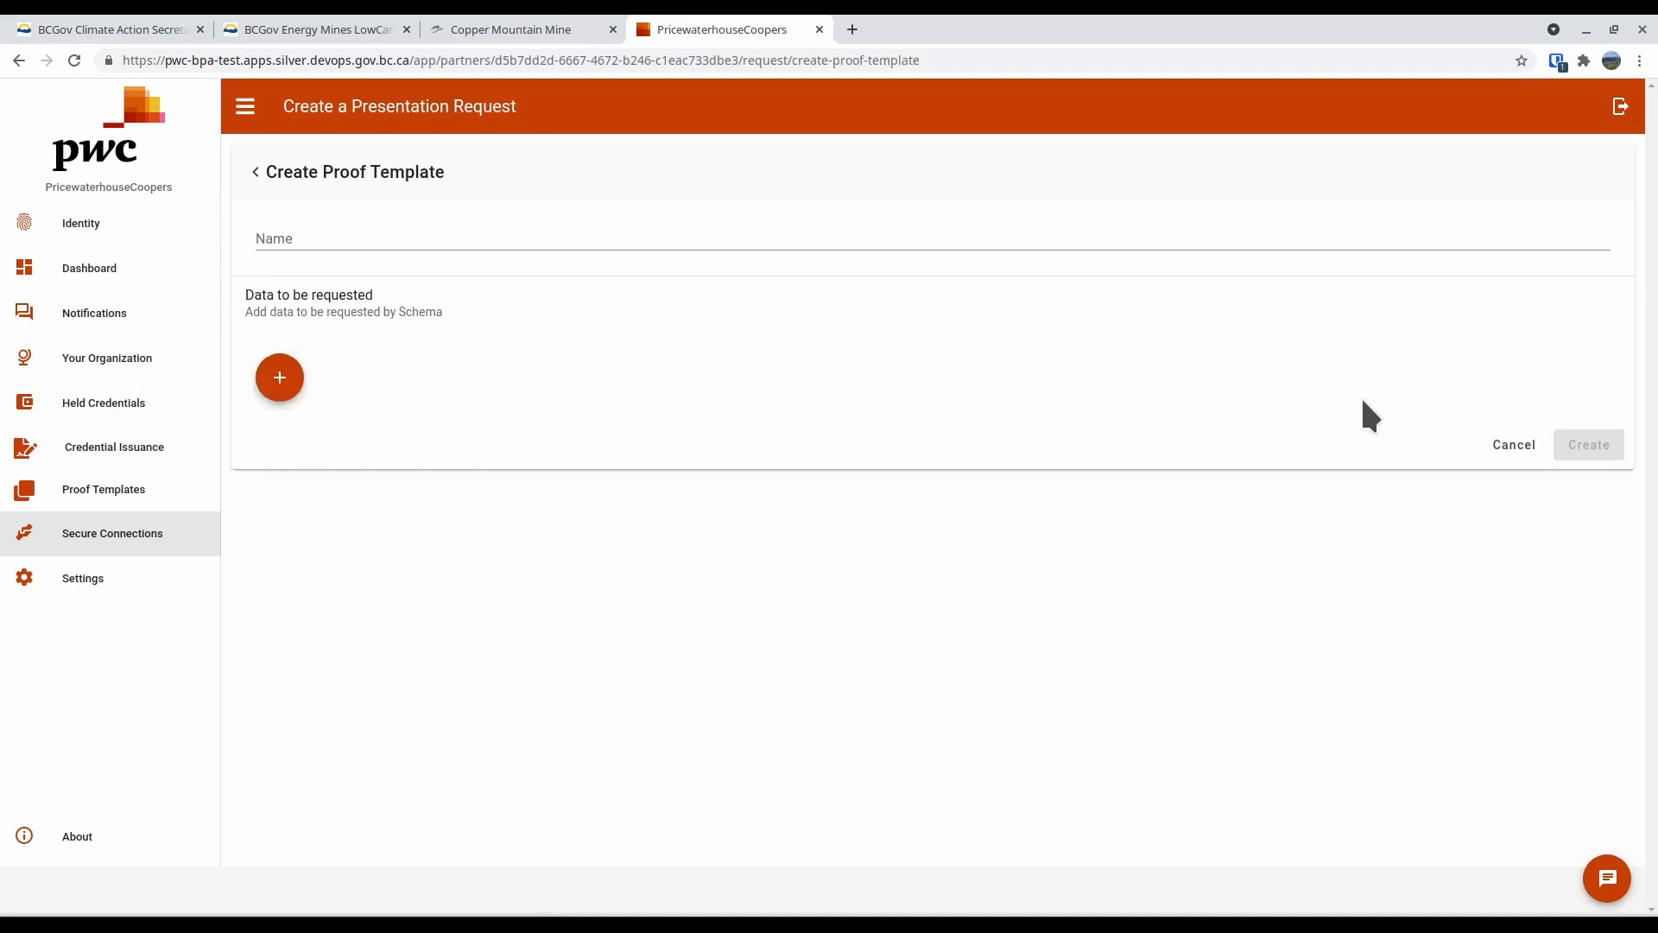
left_click(285, 378)
left_click(292, 245)
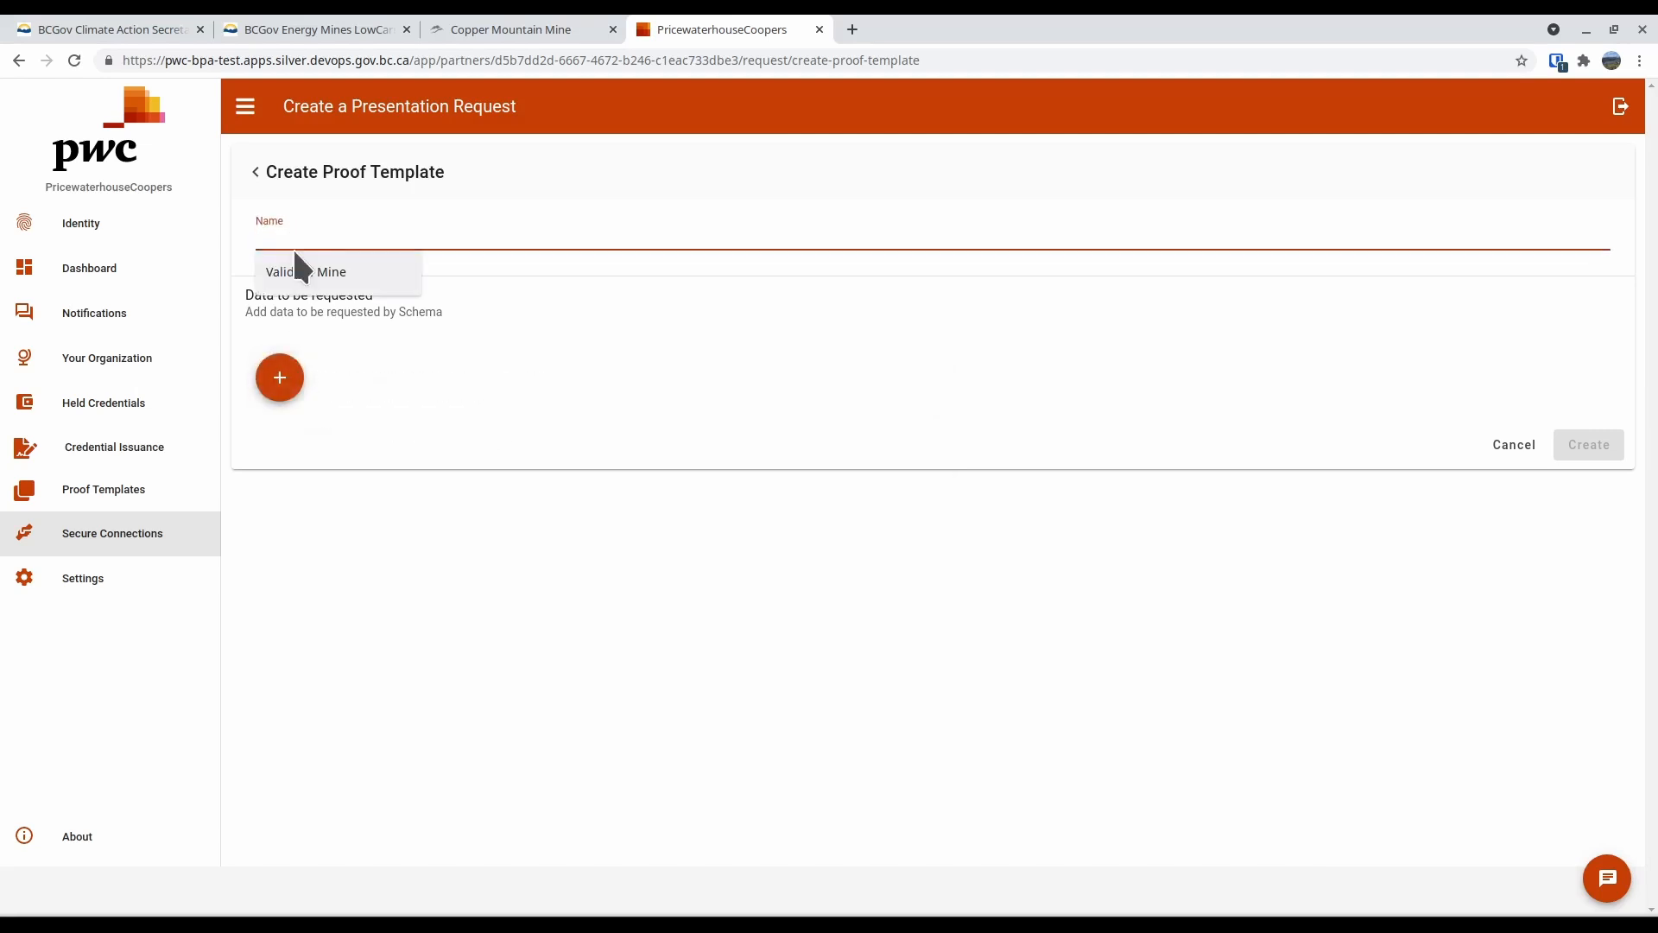
type("EMLI G")
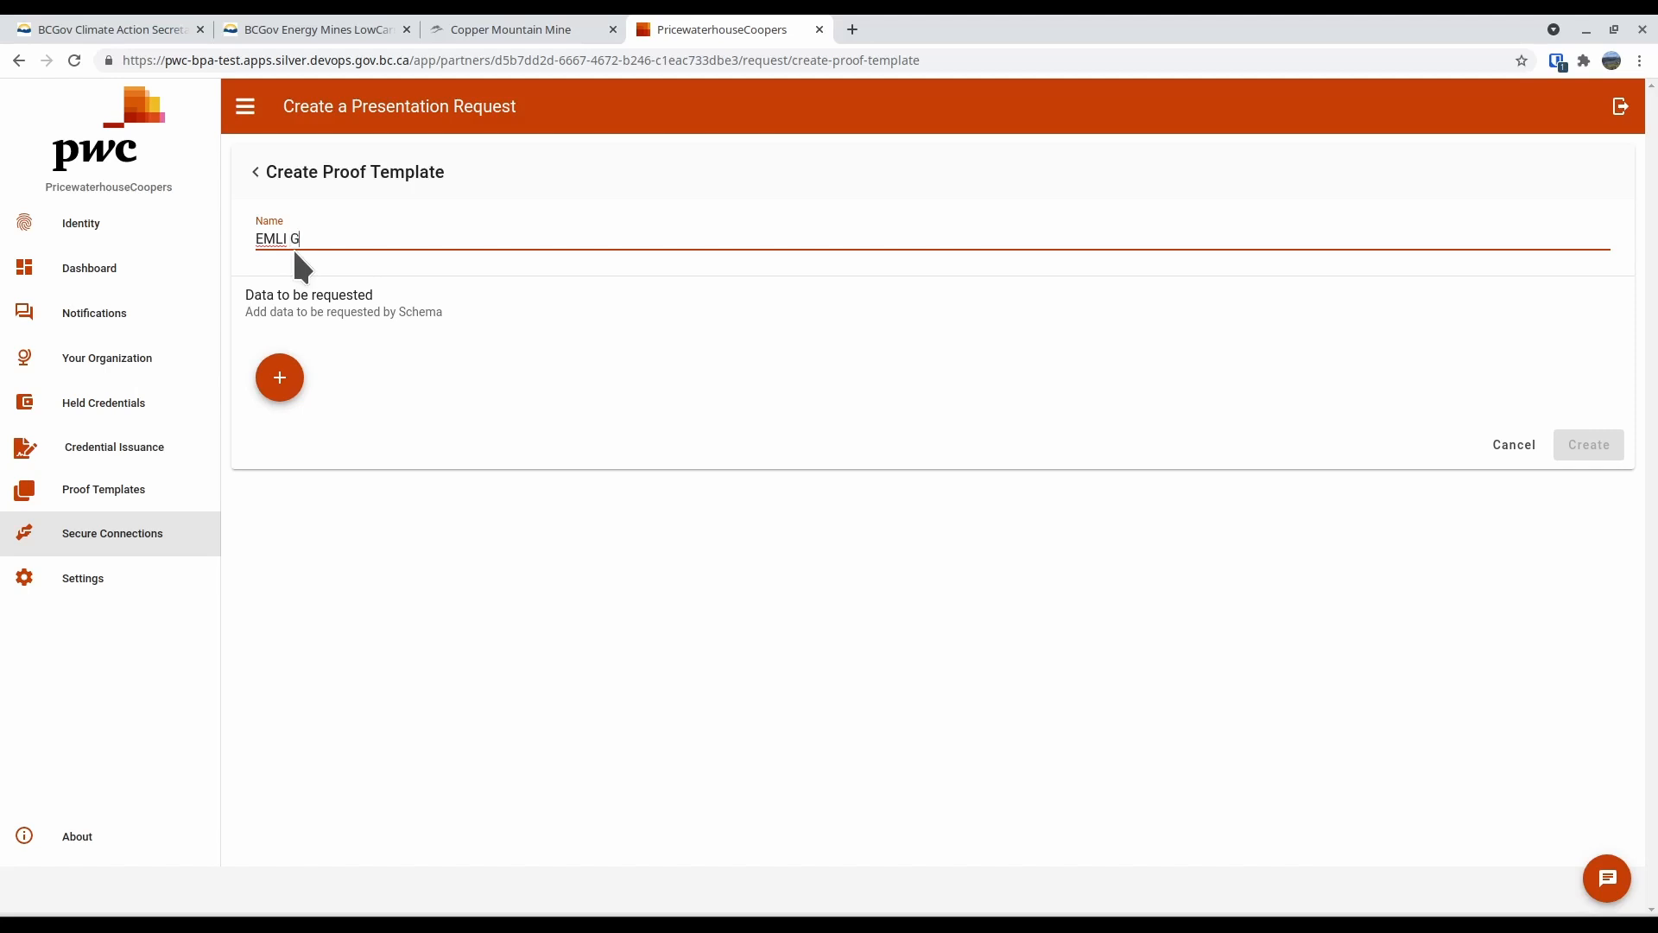
type("tanding")
left_click(280, 378)
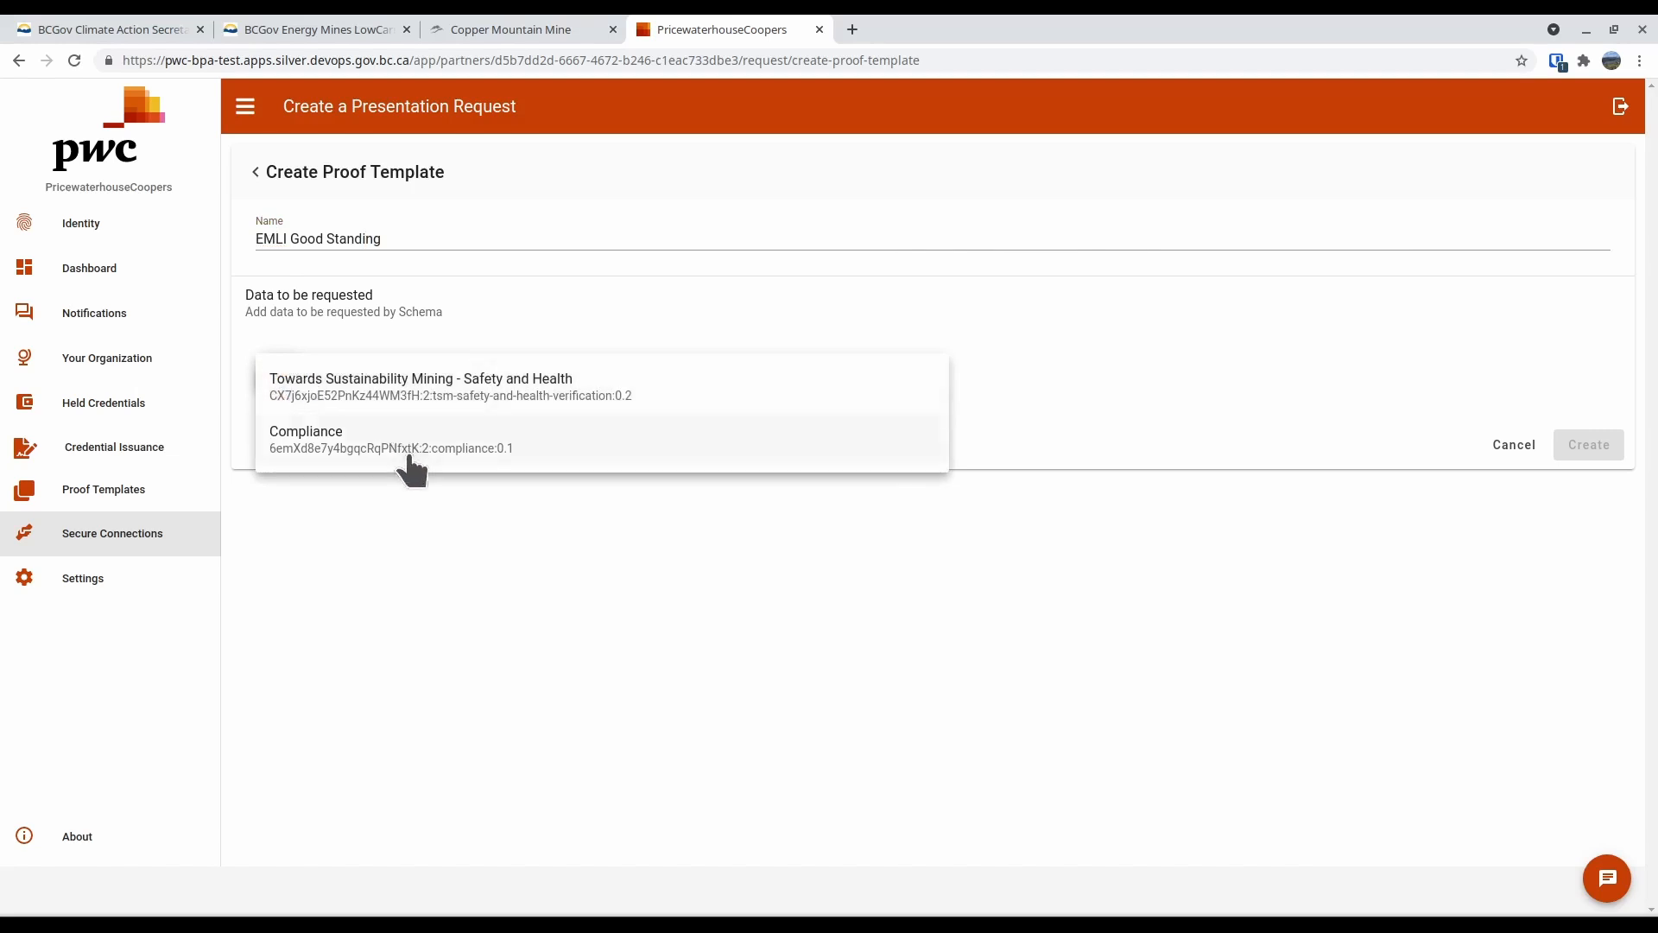
left_click(409, 458)
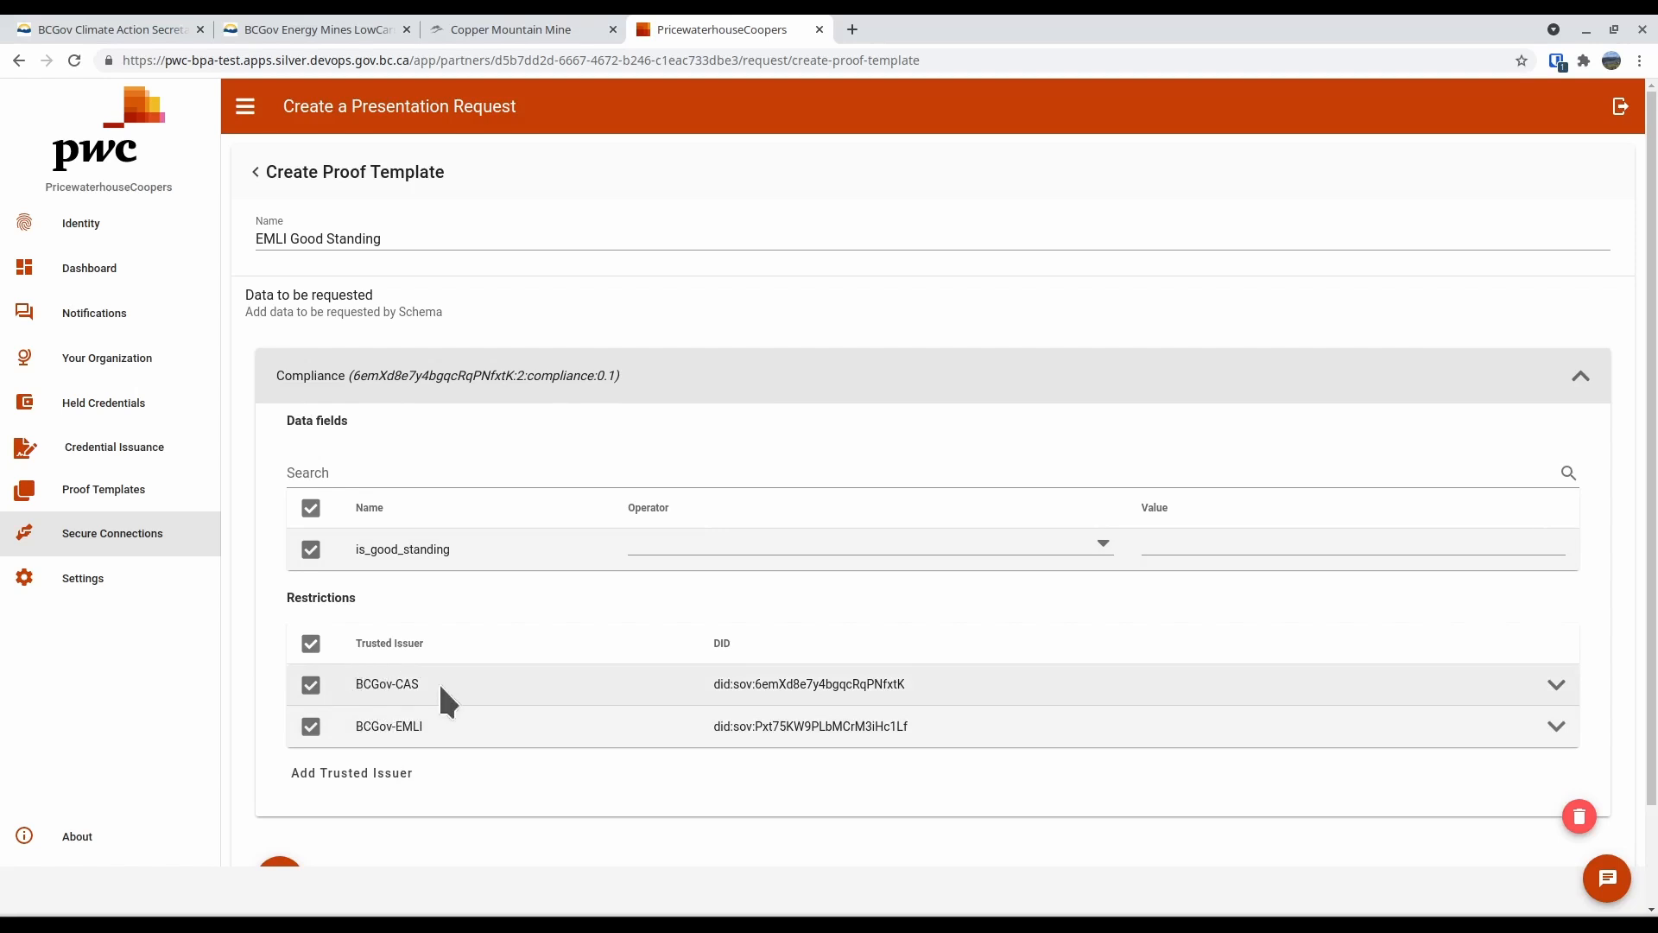
Restrict the template's trusted issuers to BCGov-EMLI, require is_good_standing == yes, and create the template
left_click(311, 689)
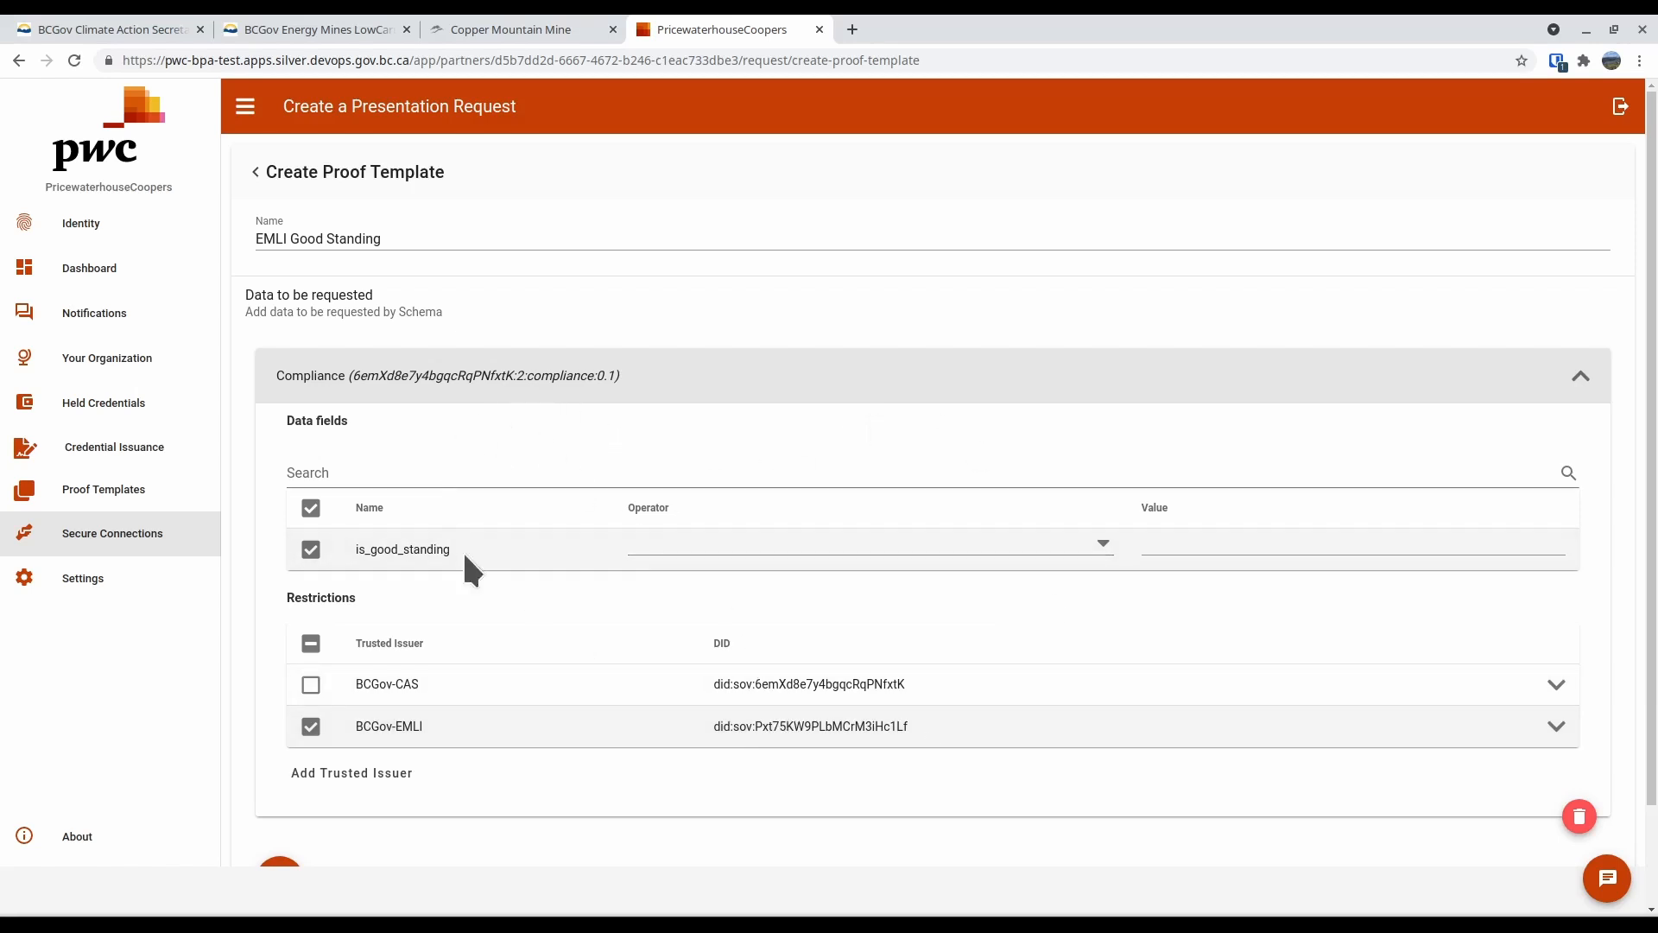
left_click(689, 557)
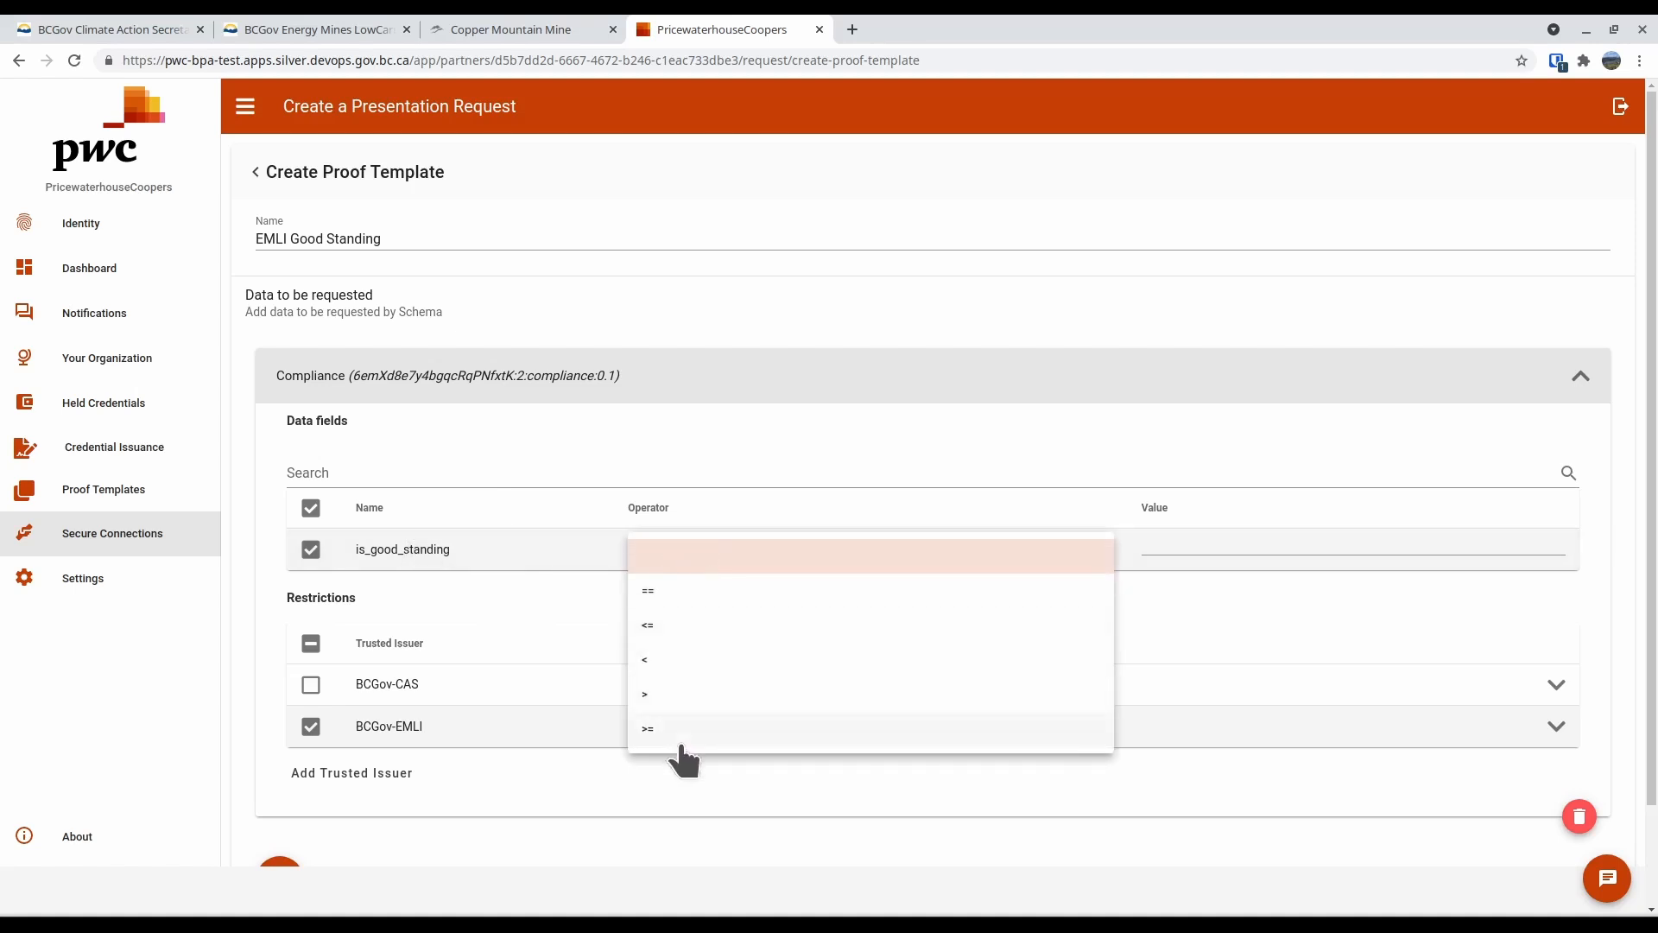
left_click(685, 596)
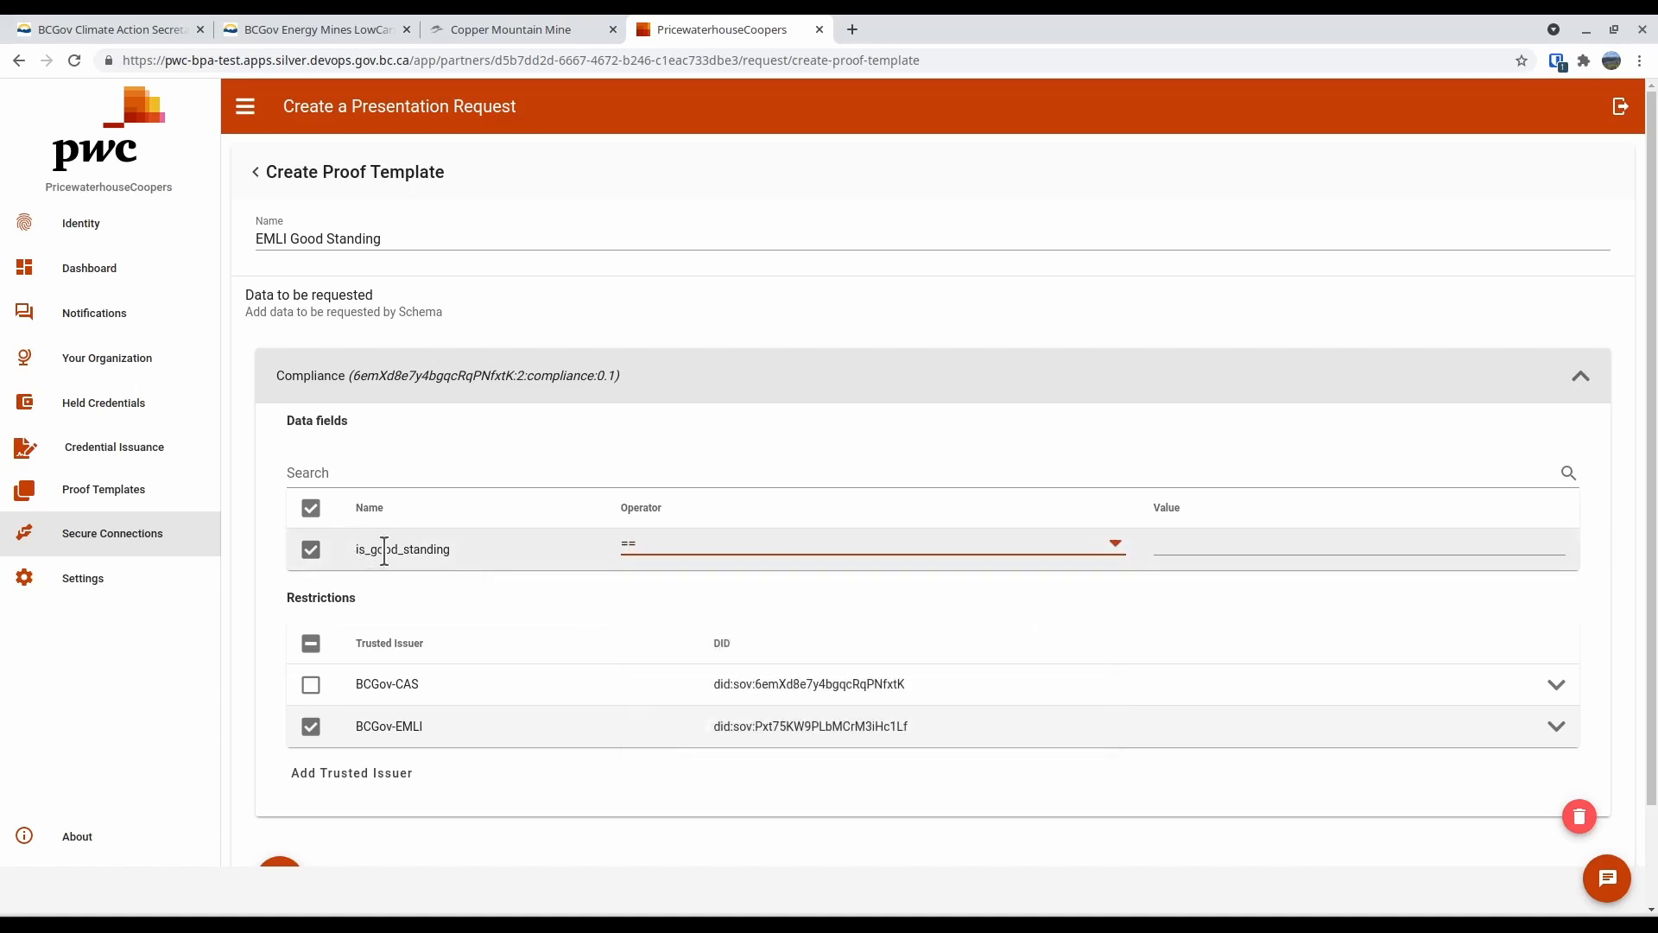
left_click(1231, 551)
type("yes")
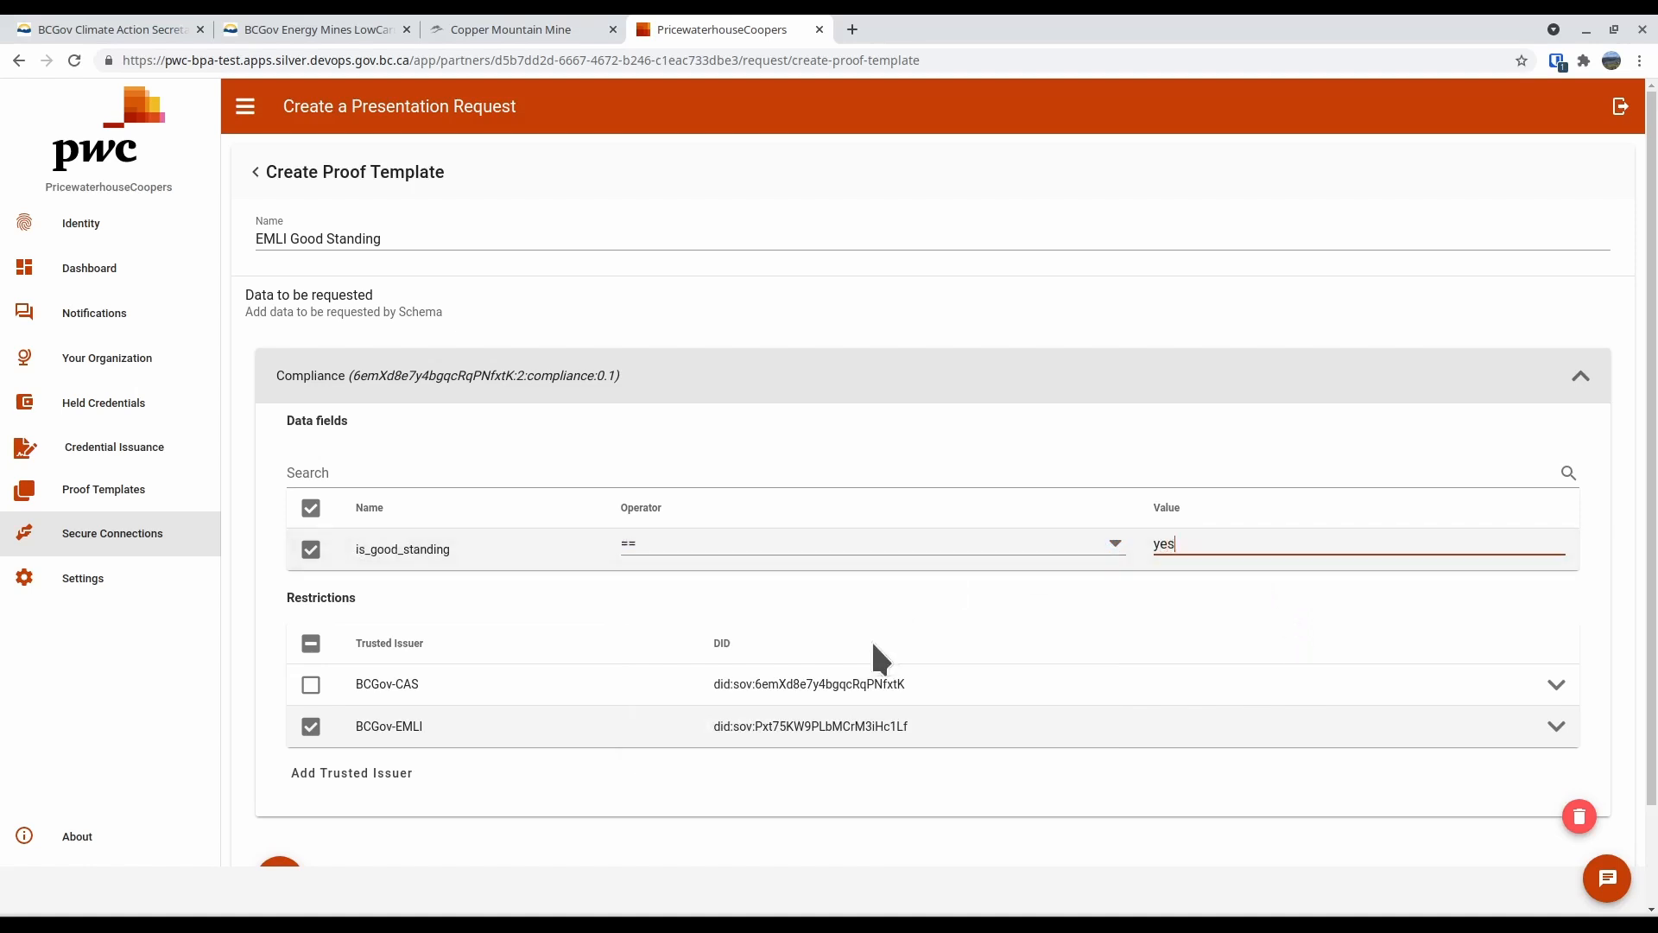
scroll(872, 646, "down", 2)
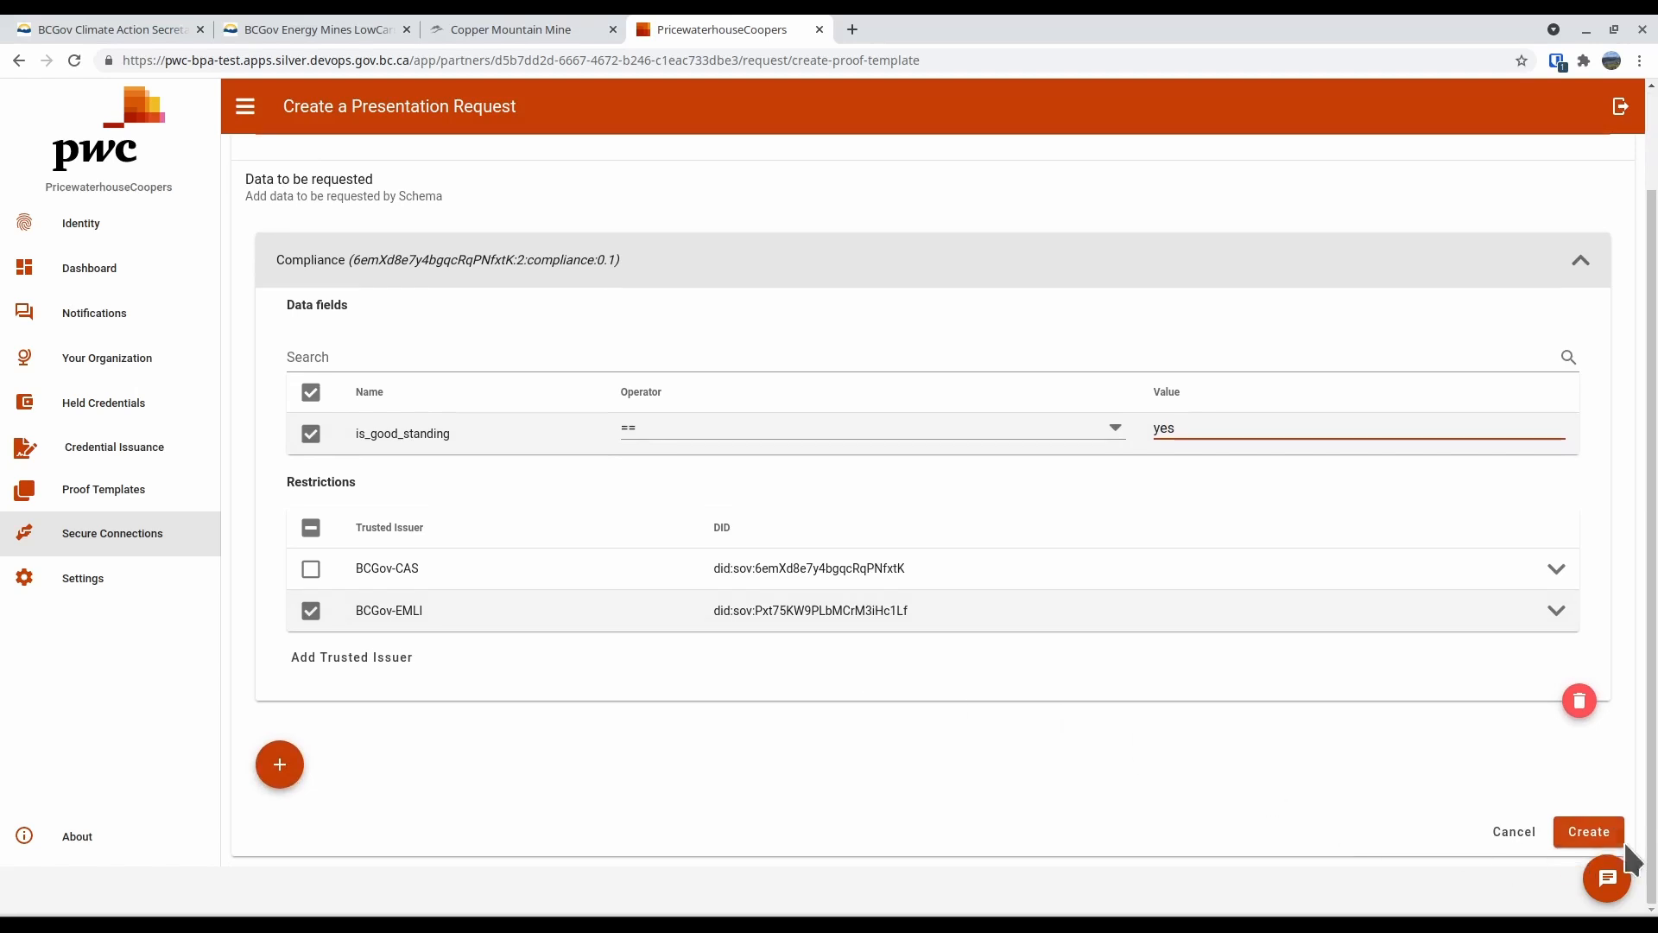
left_click(1605, 833)
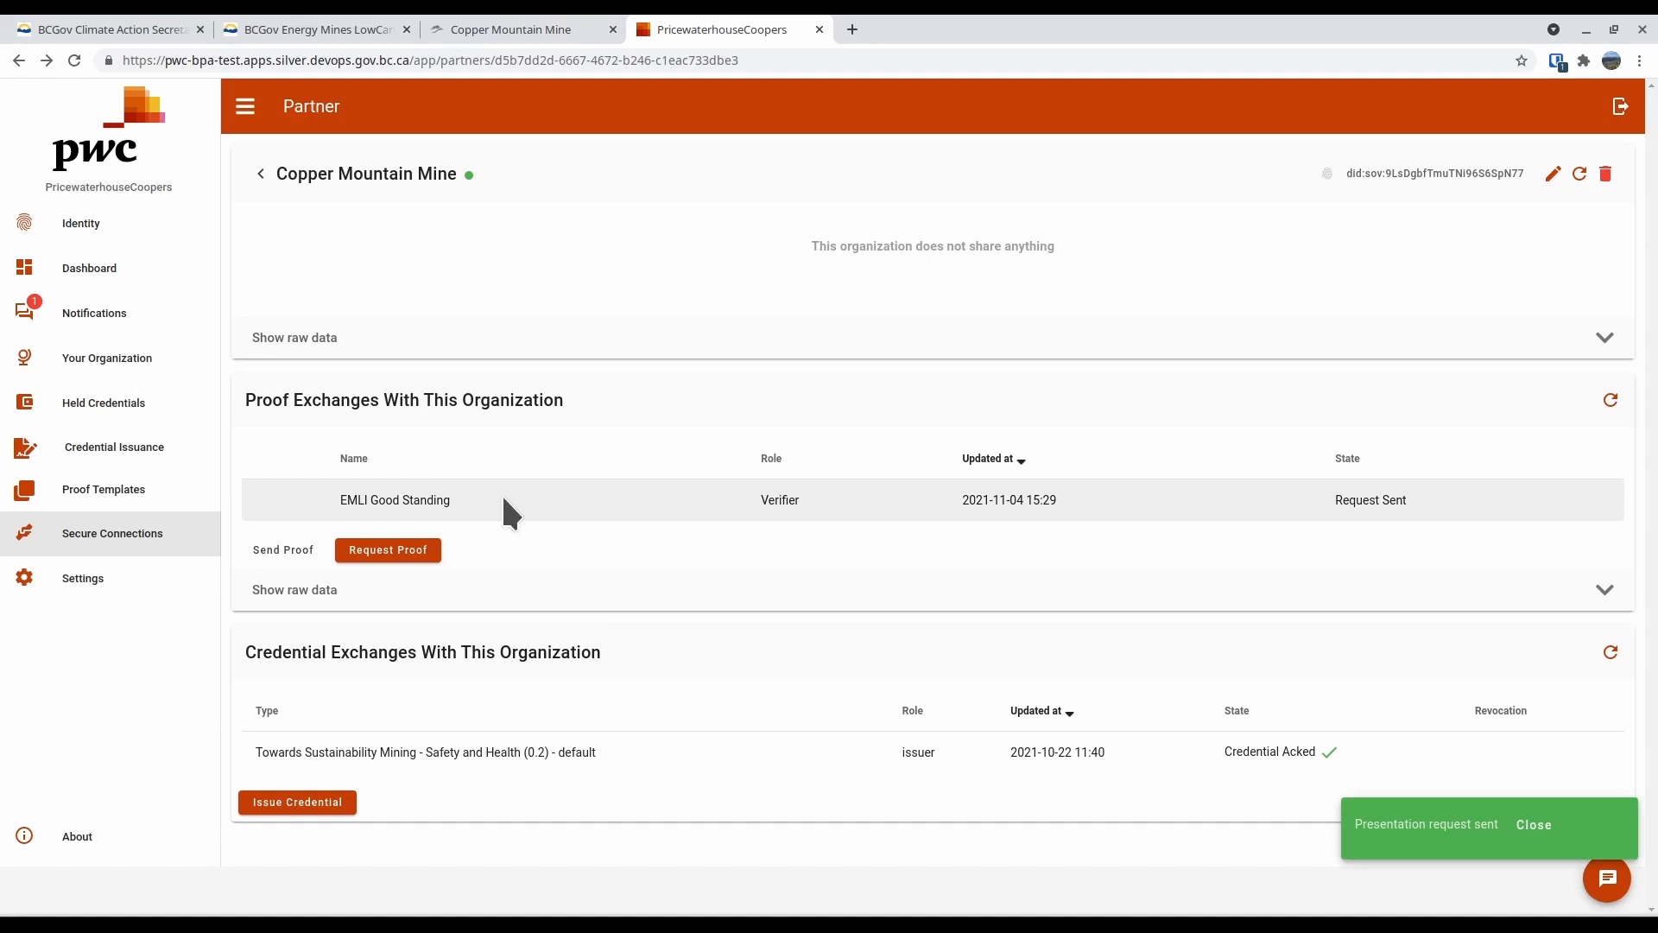
Check the secure connections in the Copper Mountain Mine agent for PwC and return to the PricewaterhouseCoopers agent
left_click(455, 29)
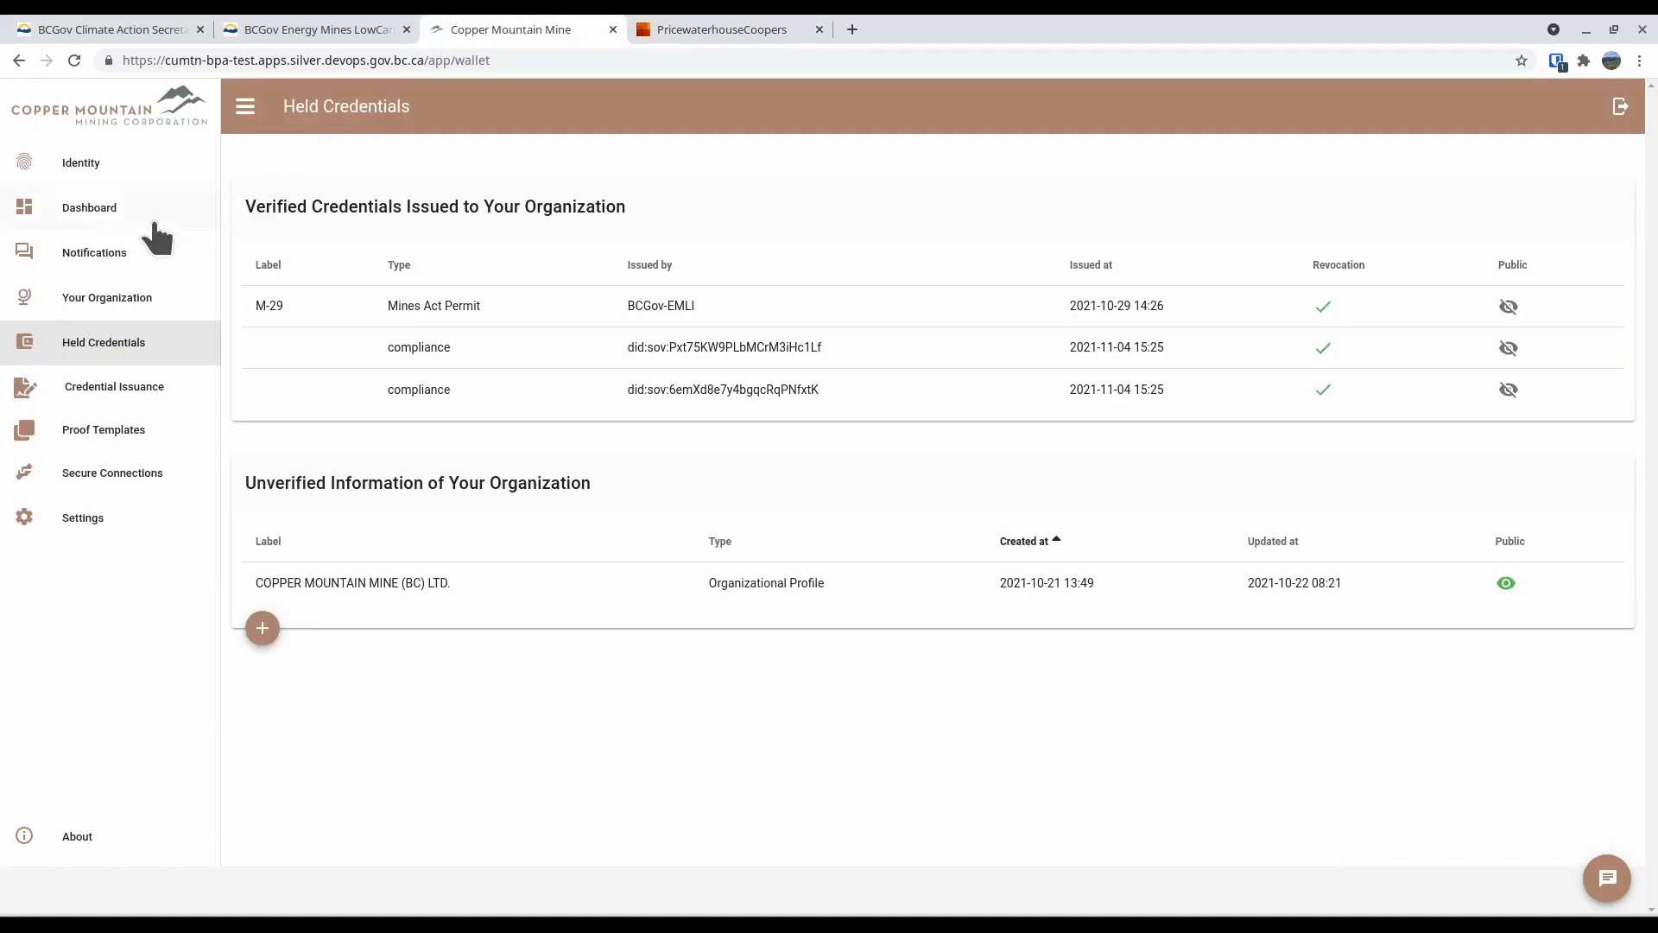
left_click(115, 474)
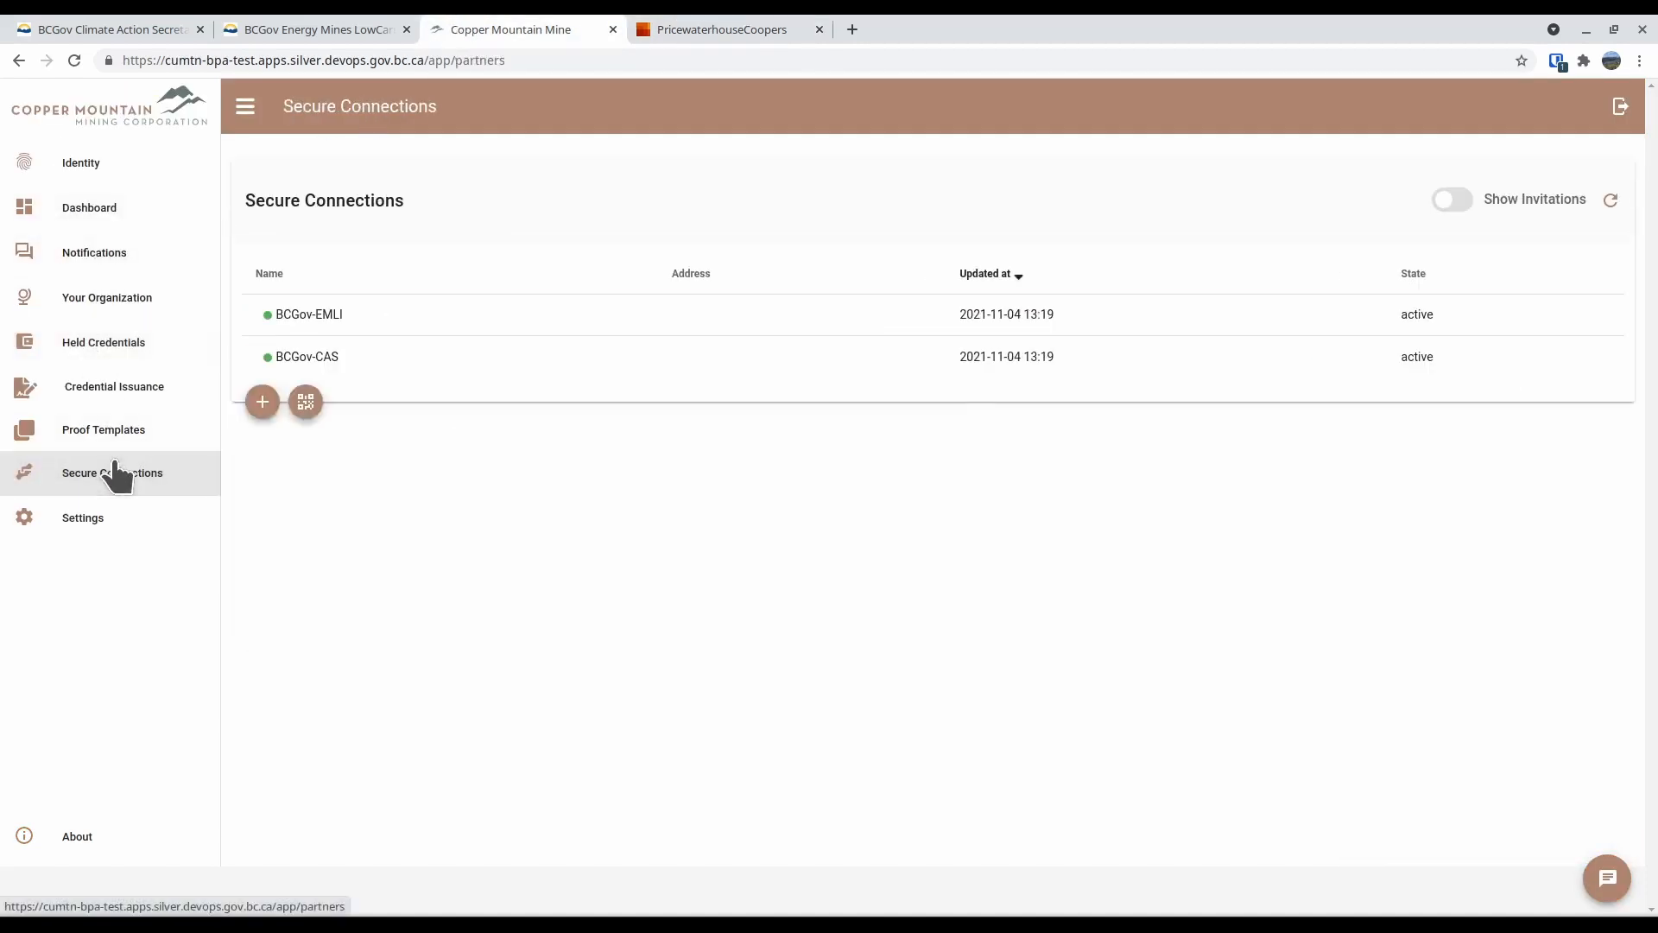
left_click(805, 26)
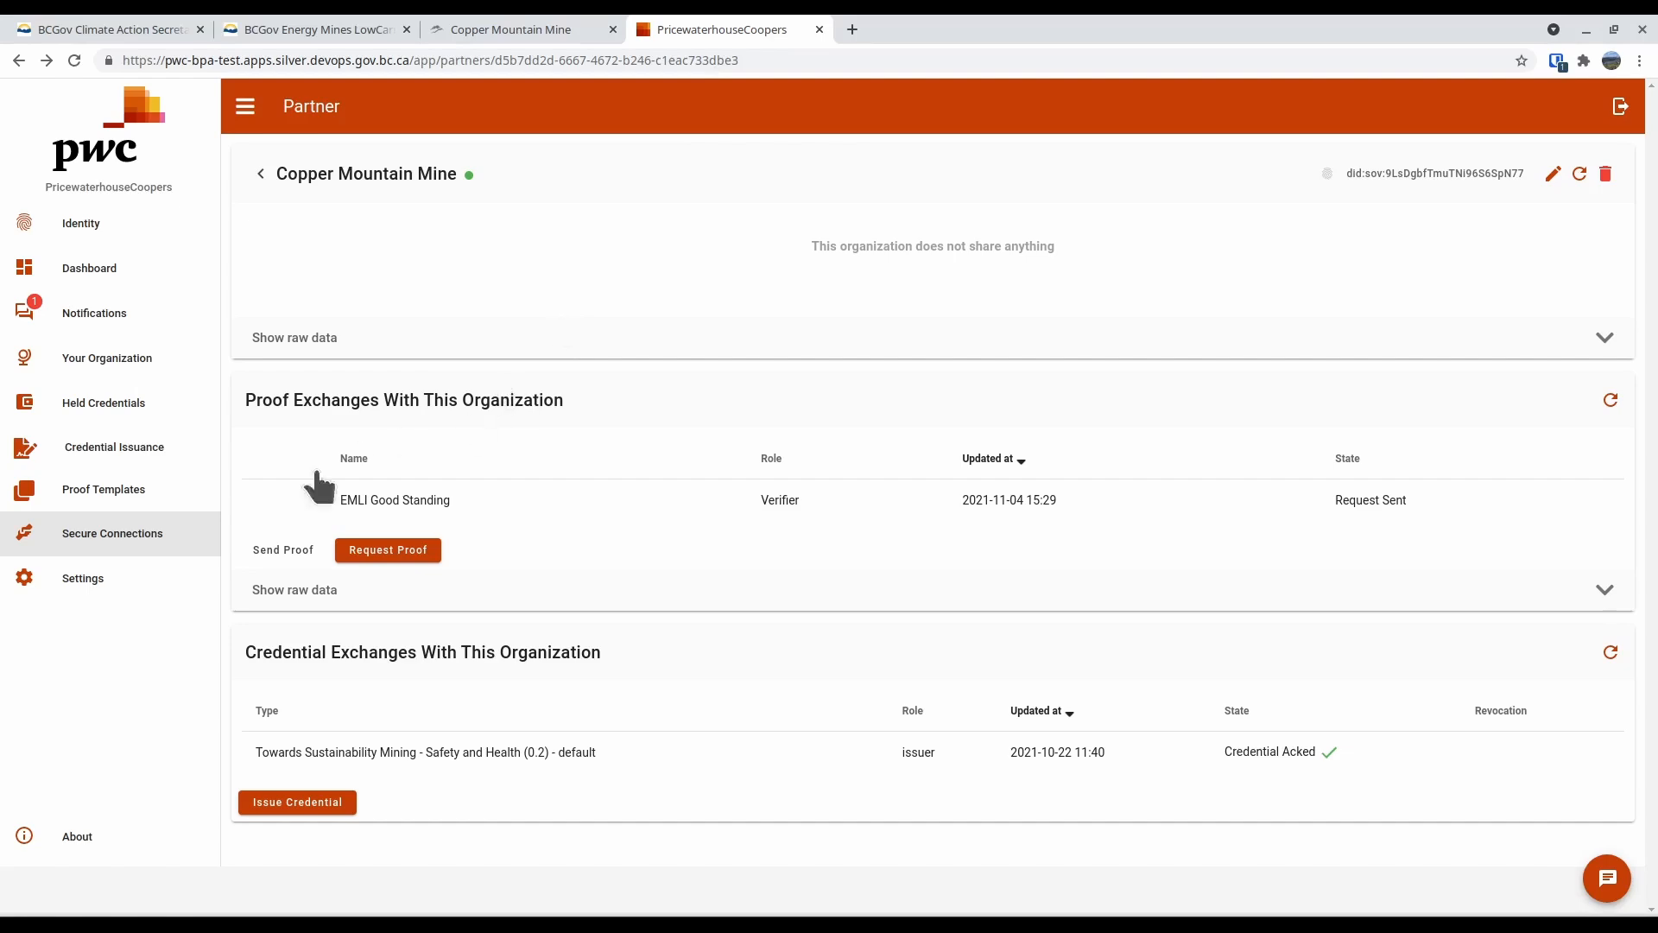
Send Copper Mountain Mine a proof request based on the EMLI Good Standing template from its secure connection
left_click(138, 535)
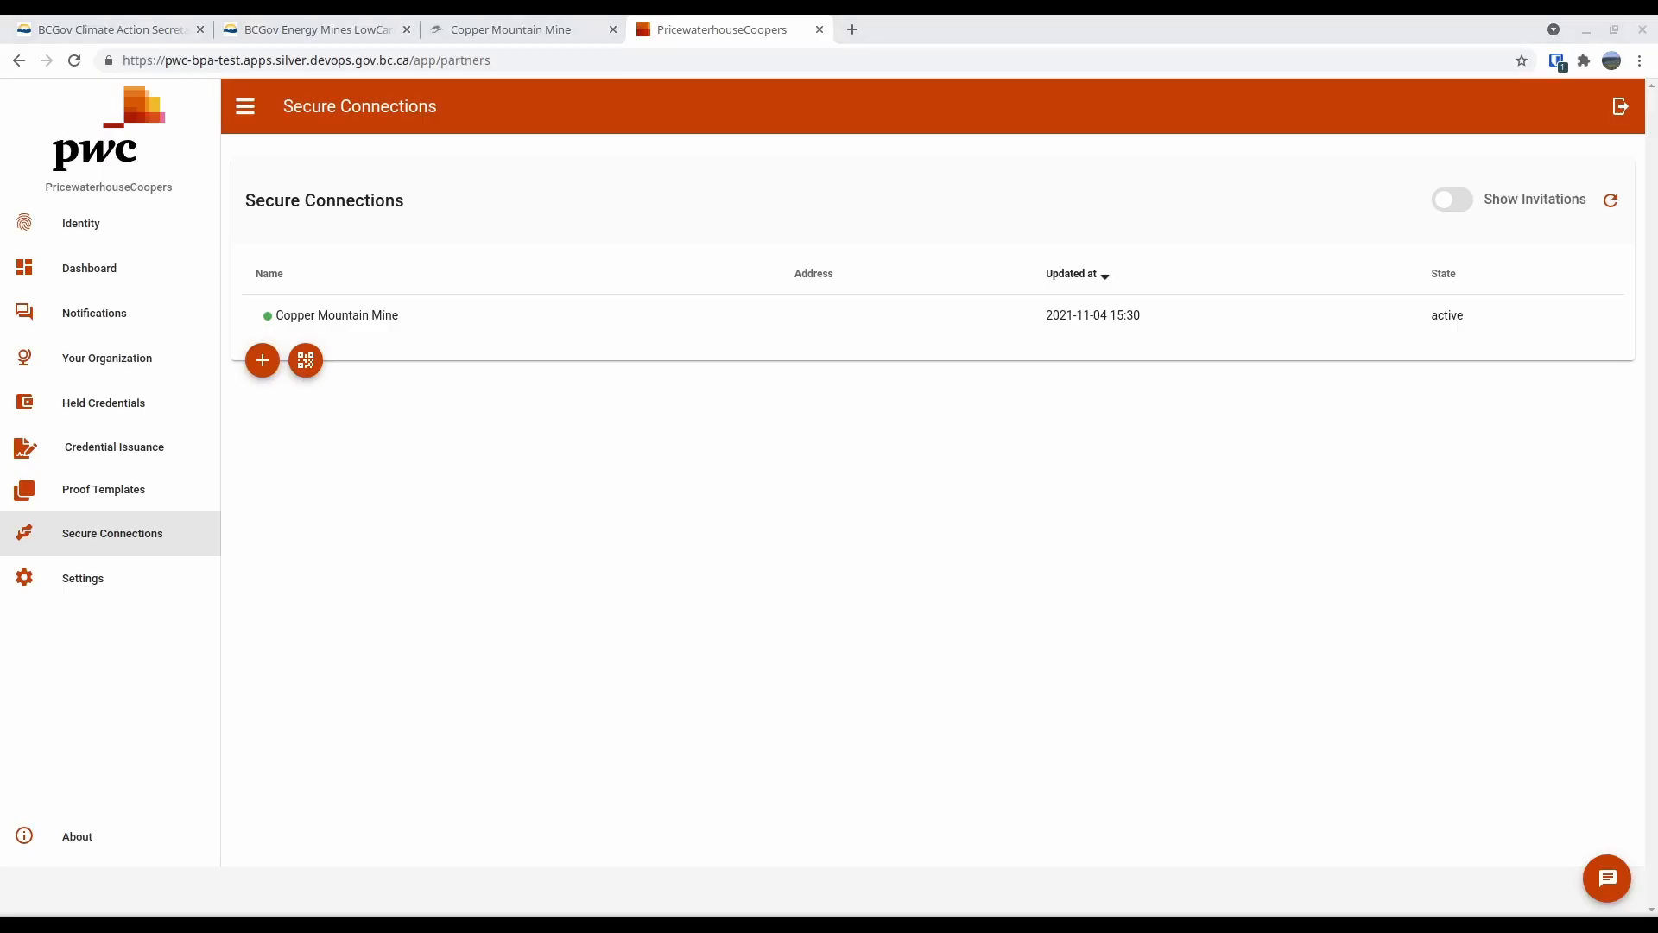
left_click(351, 315)
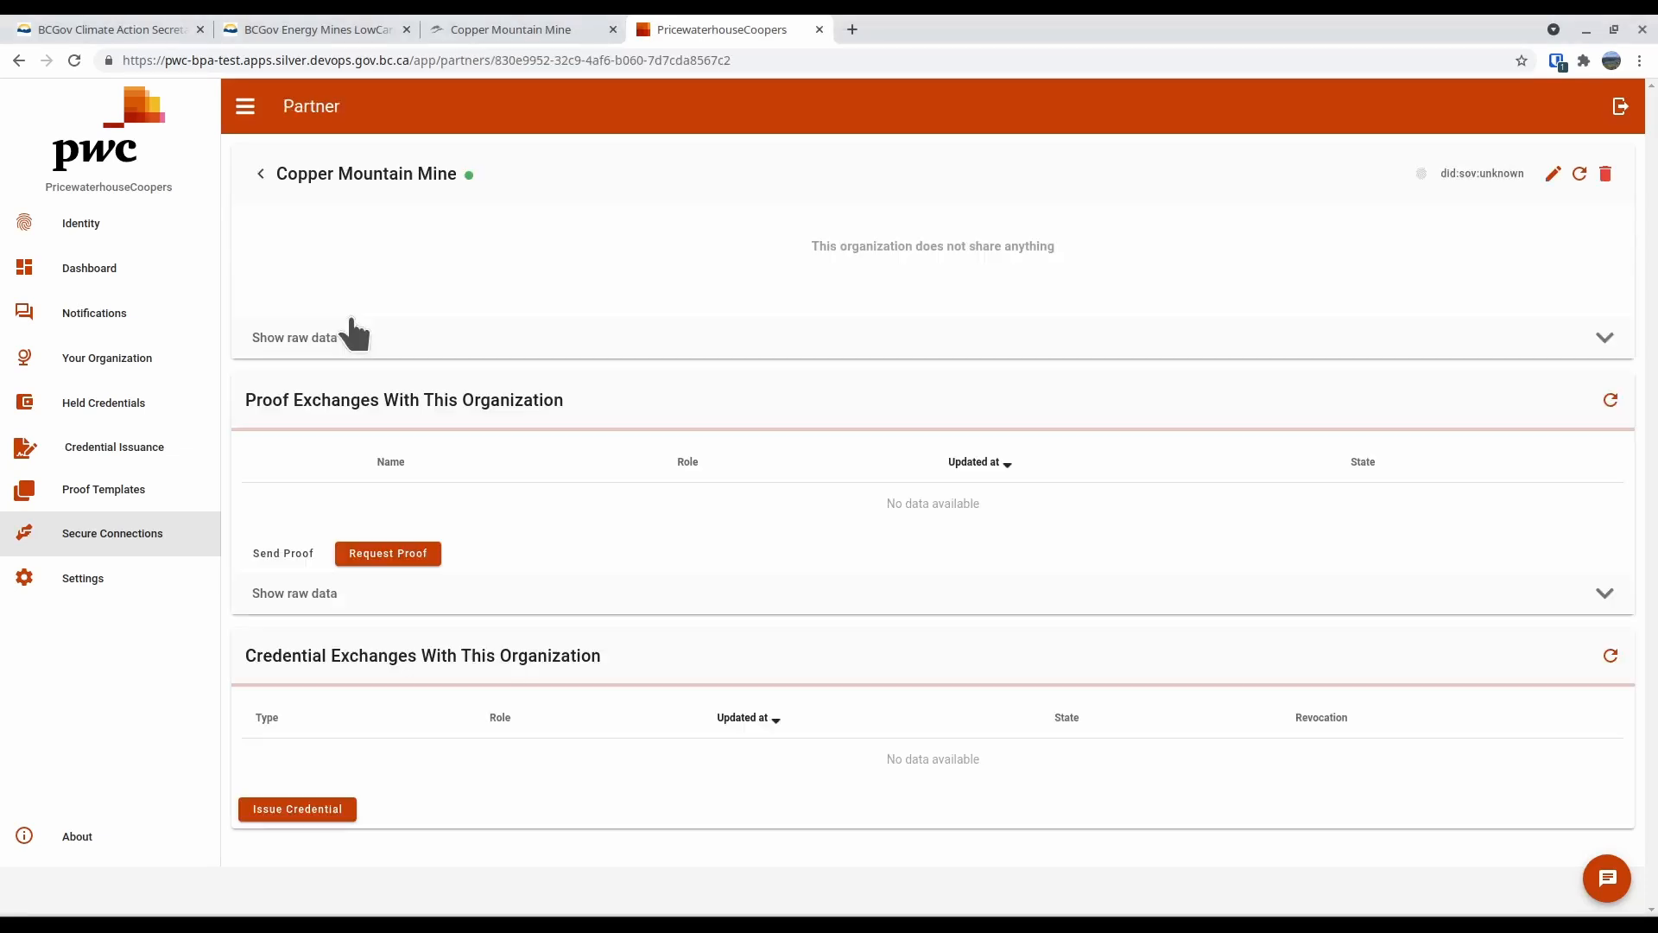
left_click(393, 553)
left_click(279, 320)
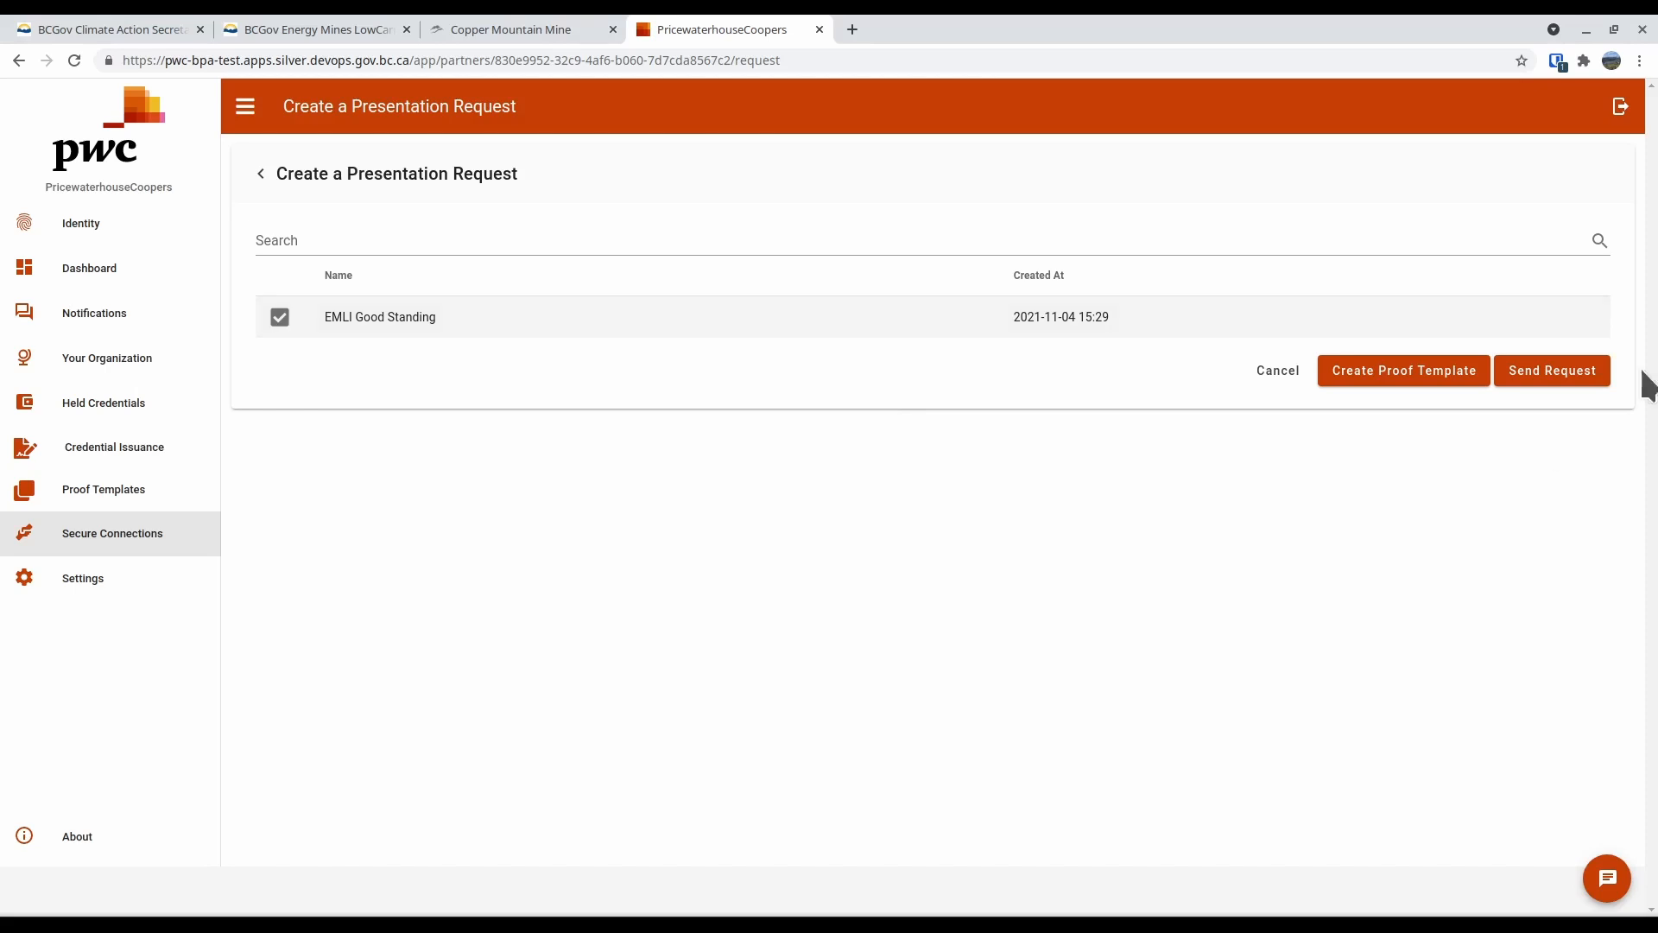
left_click(1540, 377)
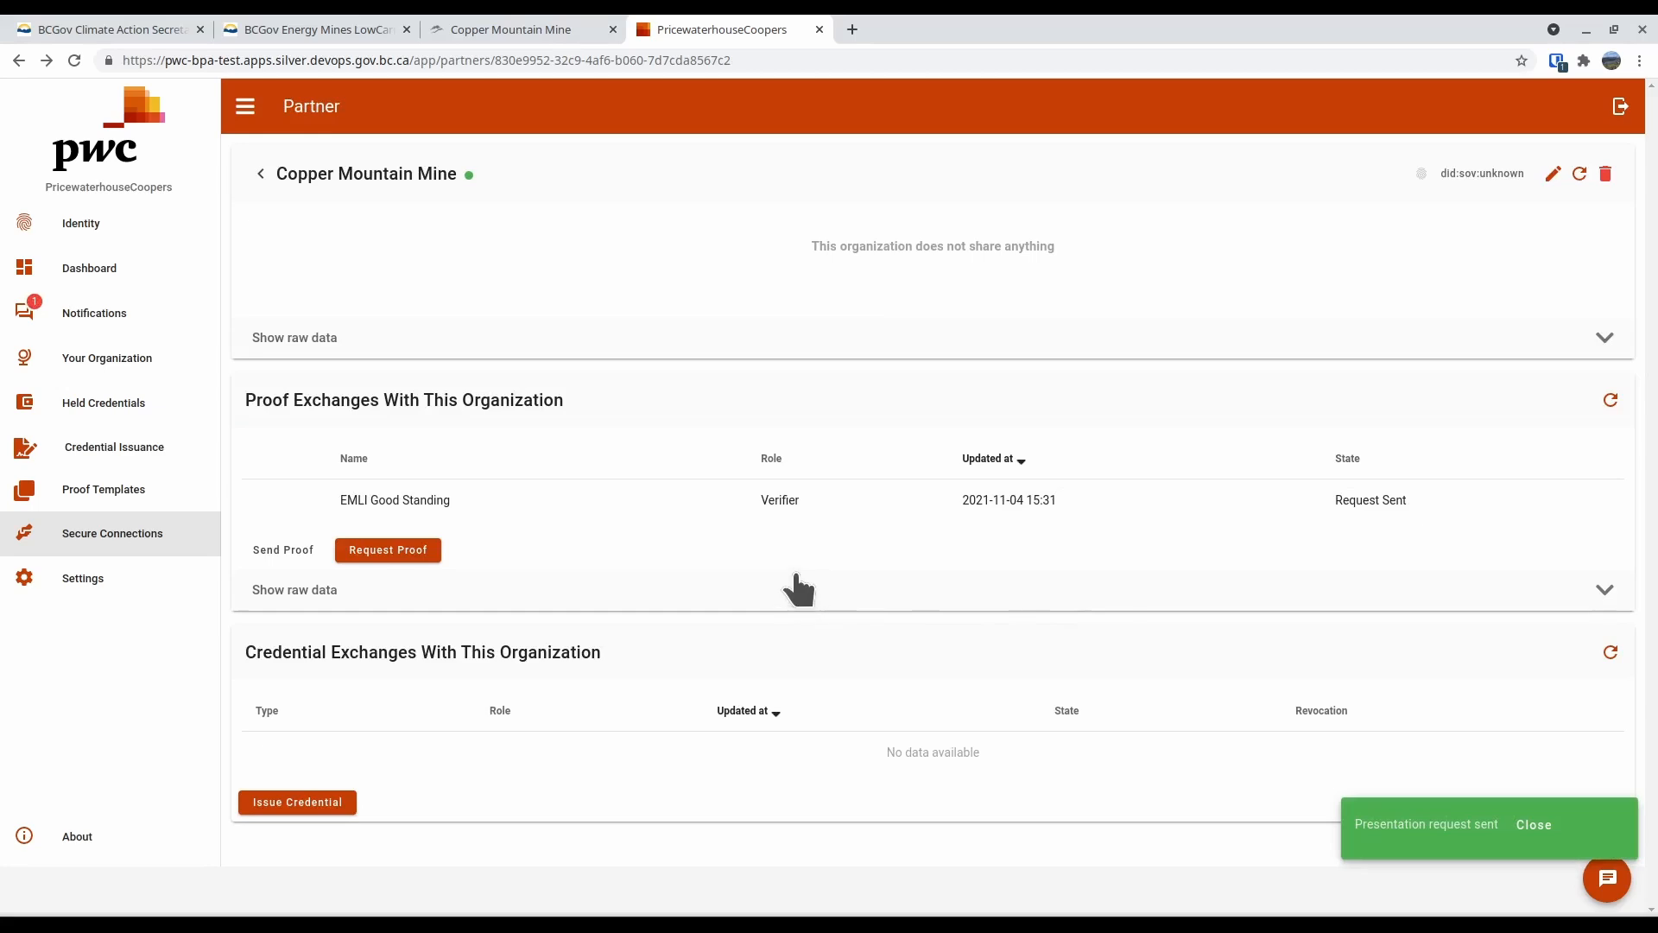
Open PwC's pending proof request in the Copper Mountain Mine agent and examine the restrictions on the requested Compliance data
left_click(553, 29)
left_click(61, 263)
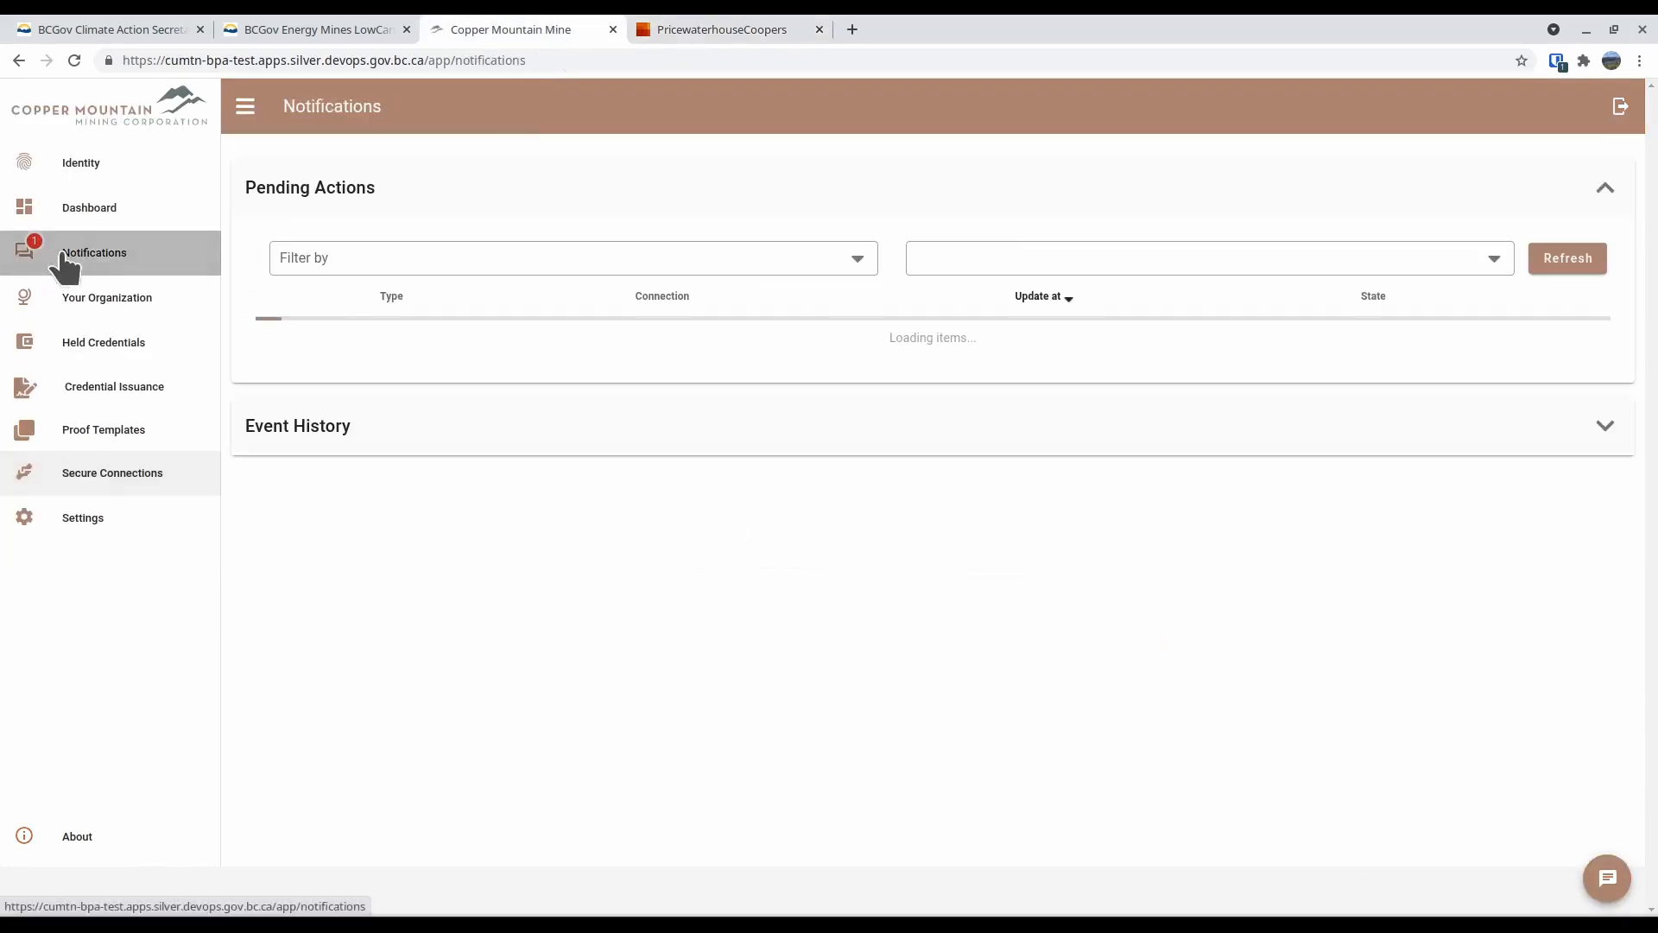
left_click(480, 338)
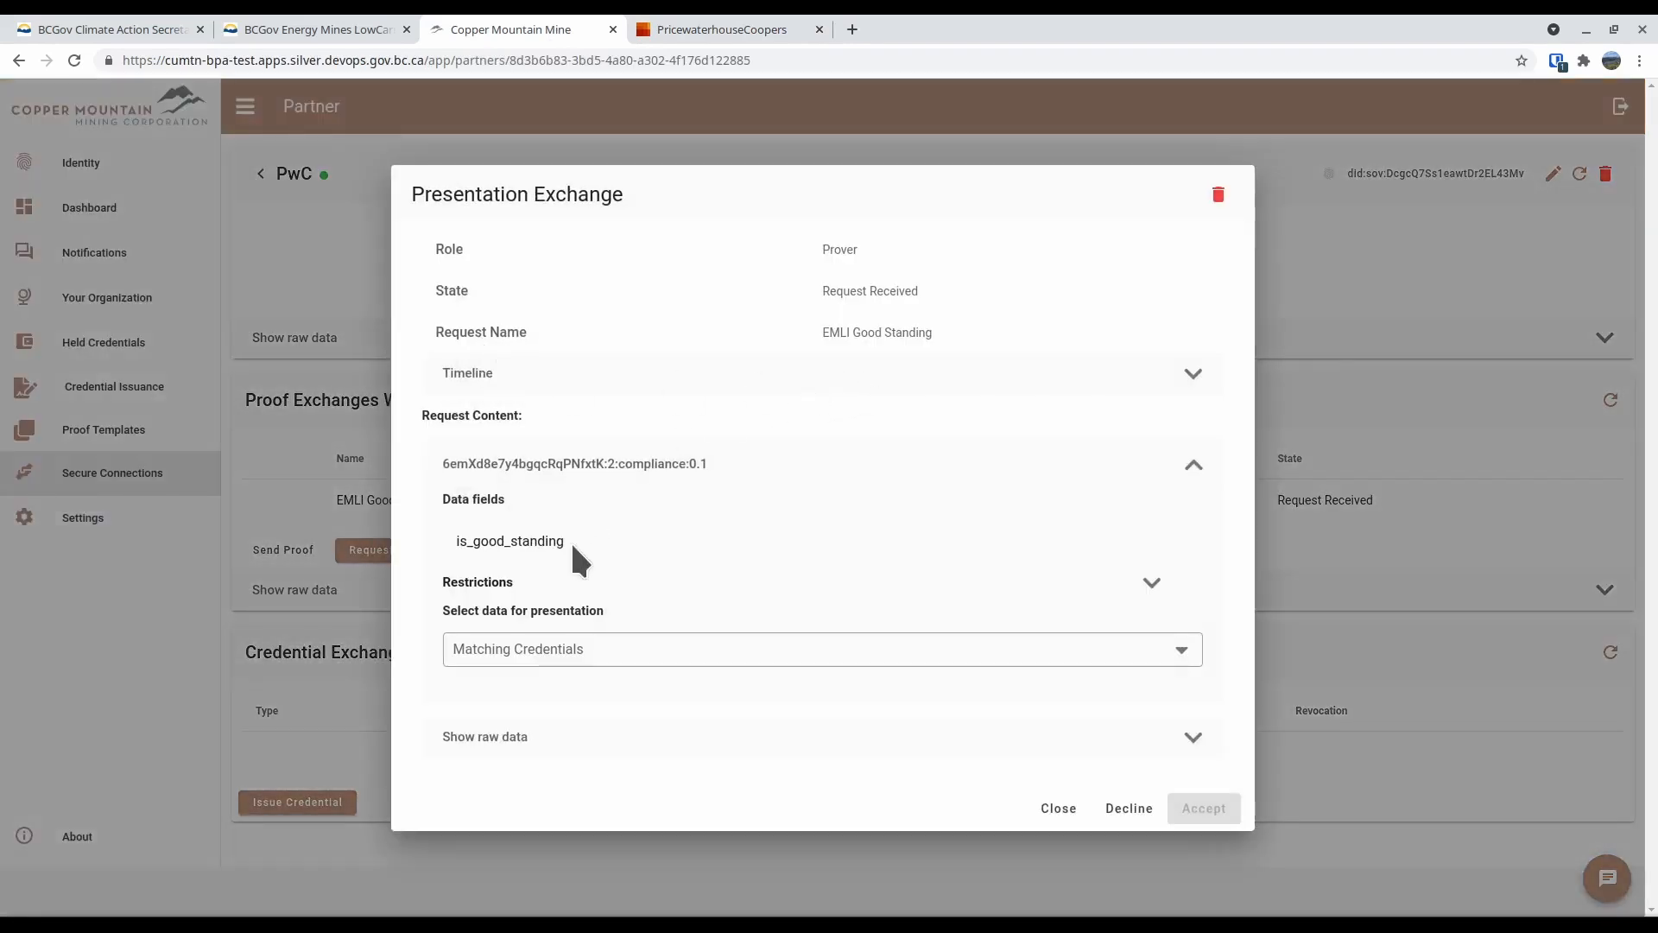
left_click(1153, 583)
scroll(1025, 527, "down", 1)
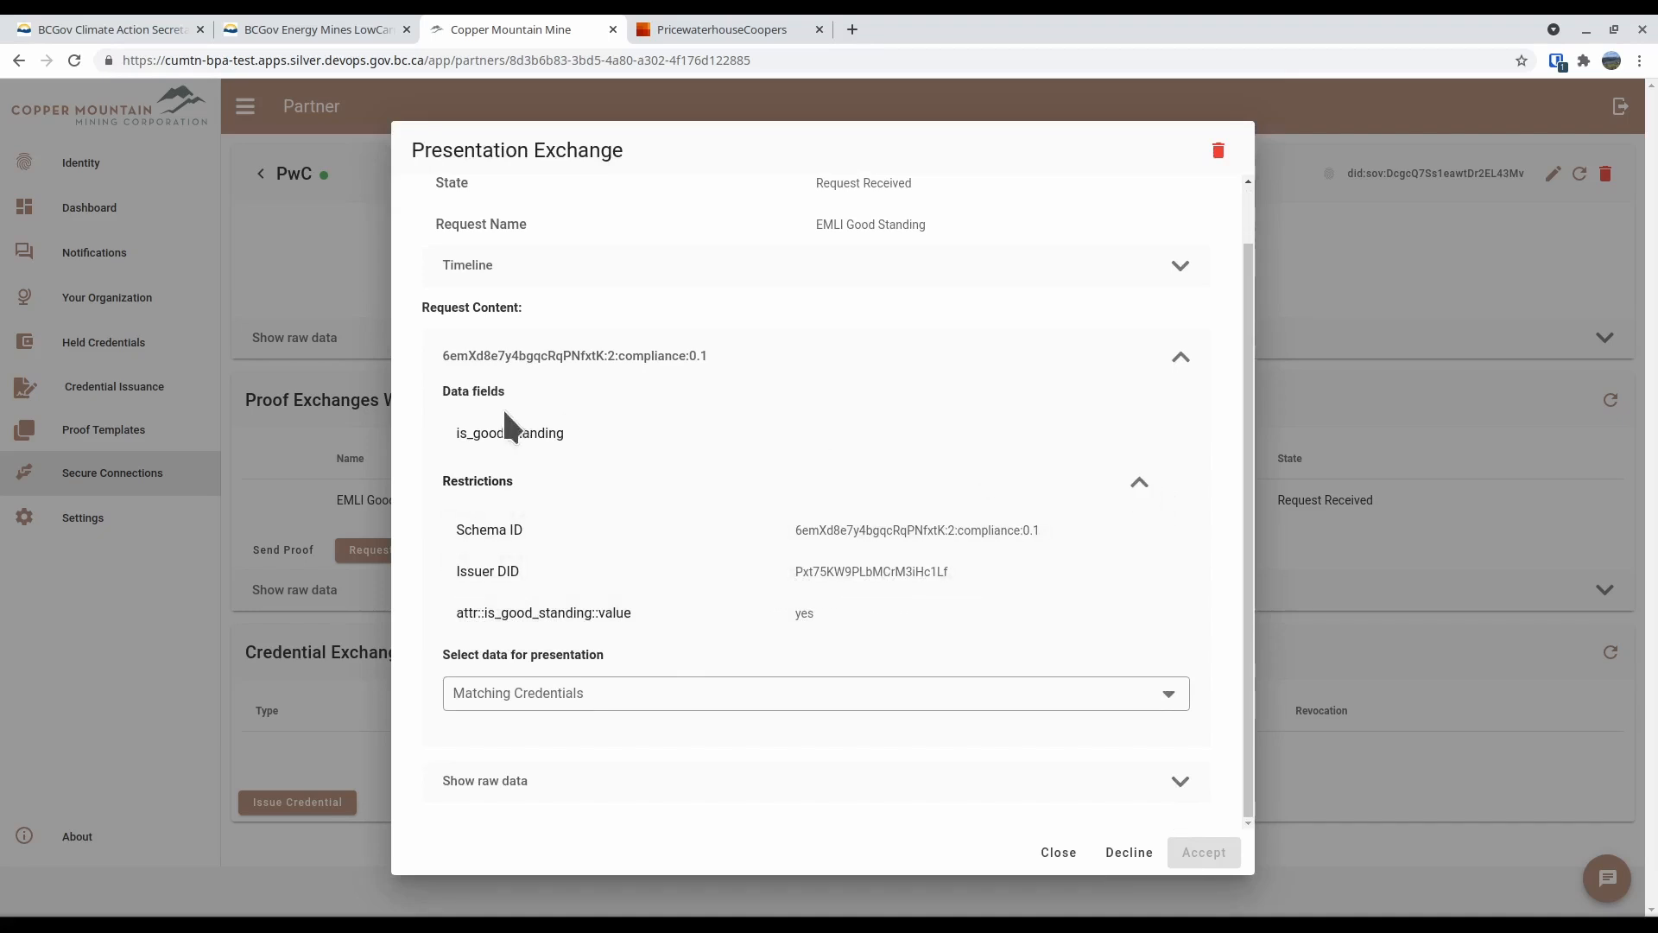
left_click(1140, 484)
Select the matching Compliance credential for presentation and accept the EMLI Good Standing proof request
left_click(650, 657)
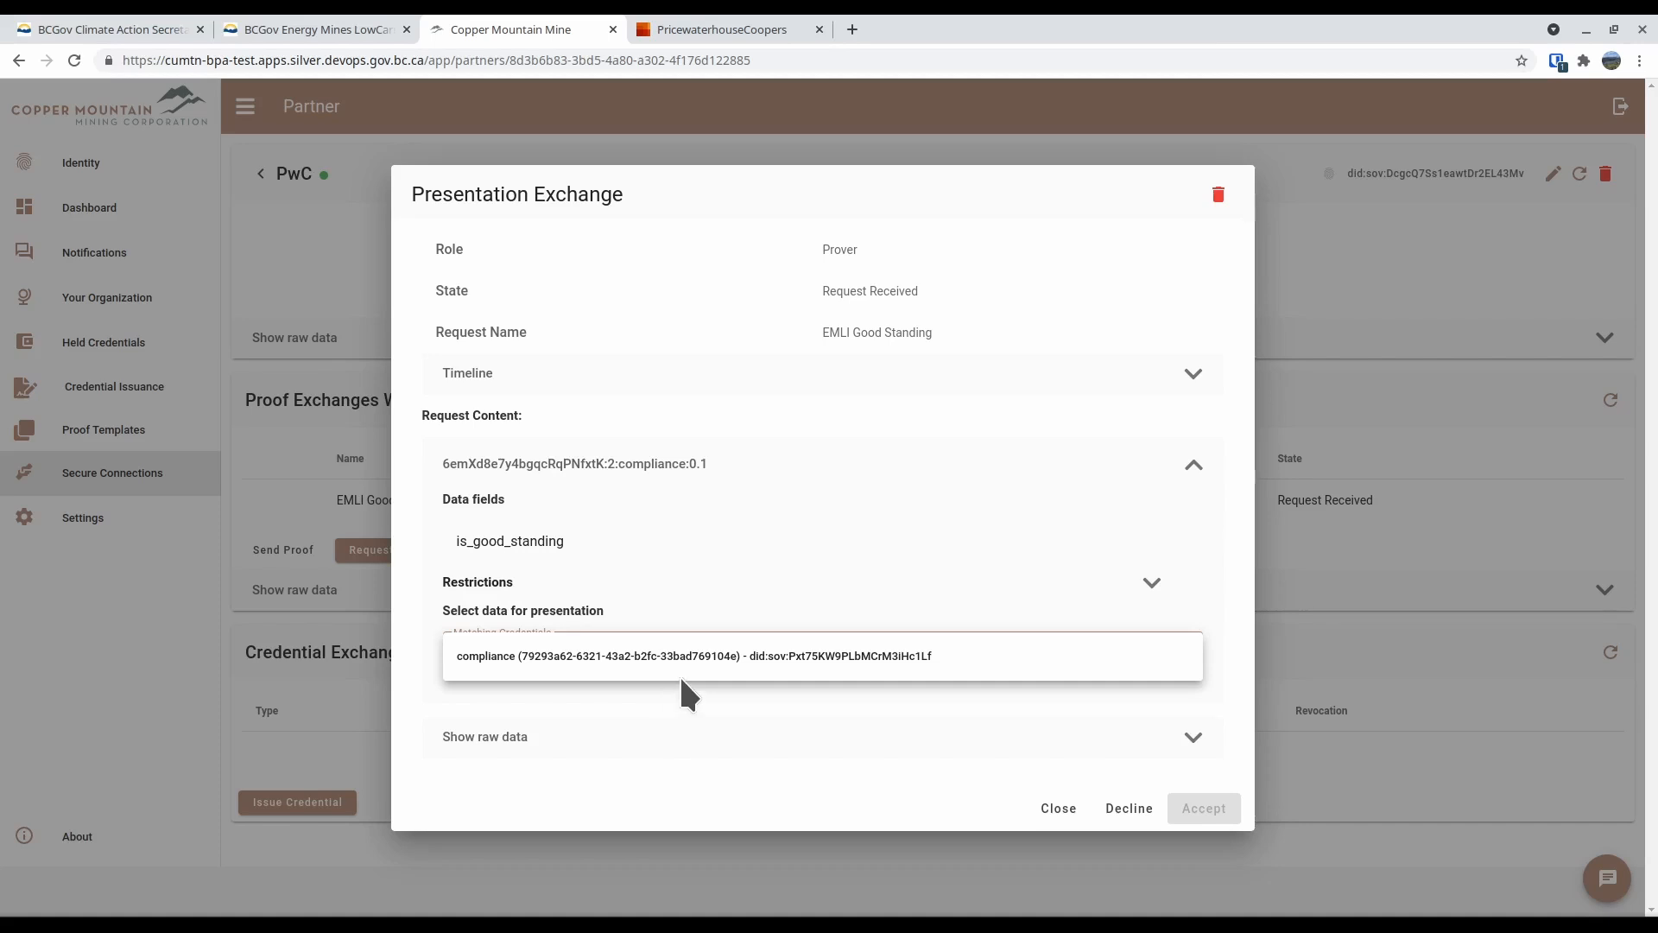
left_click(595, 659)
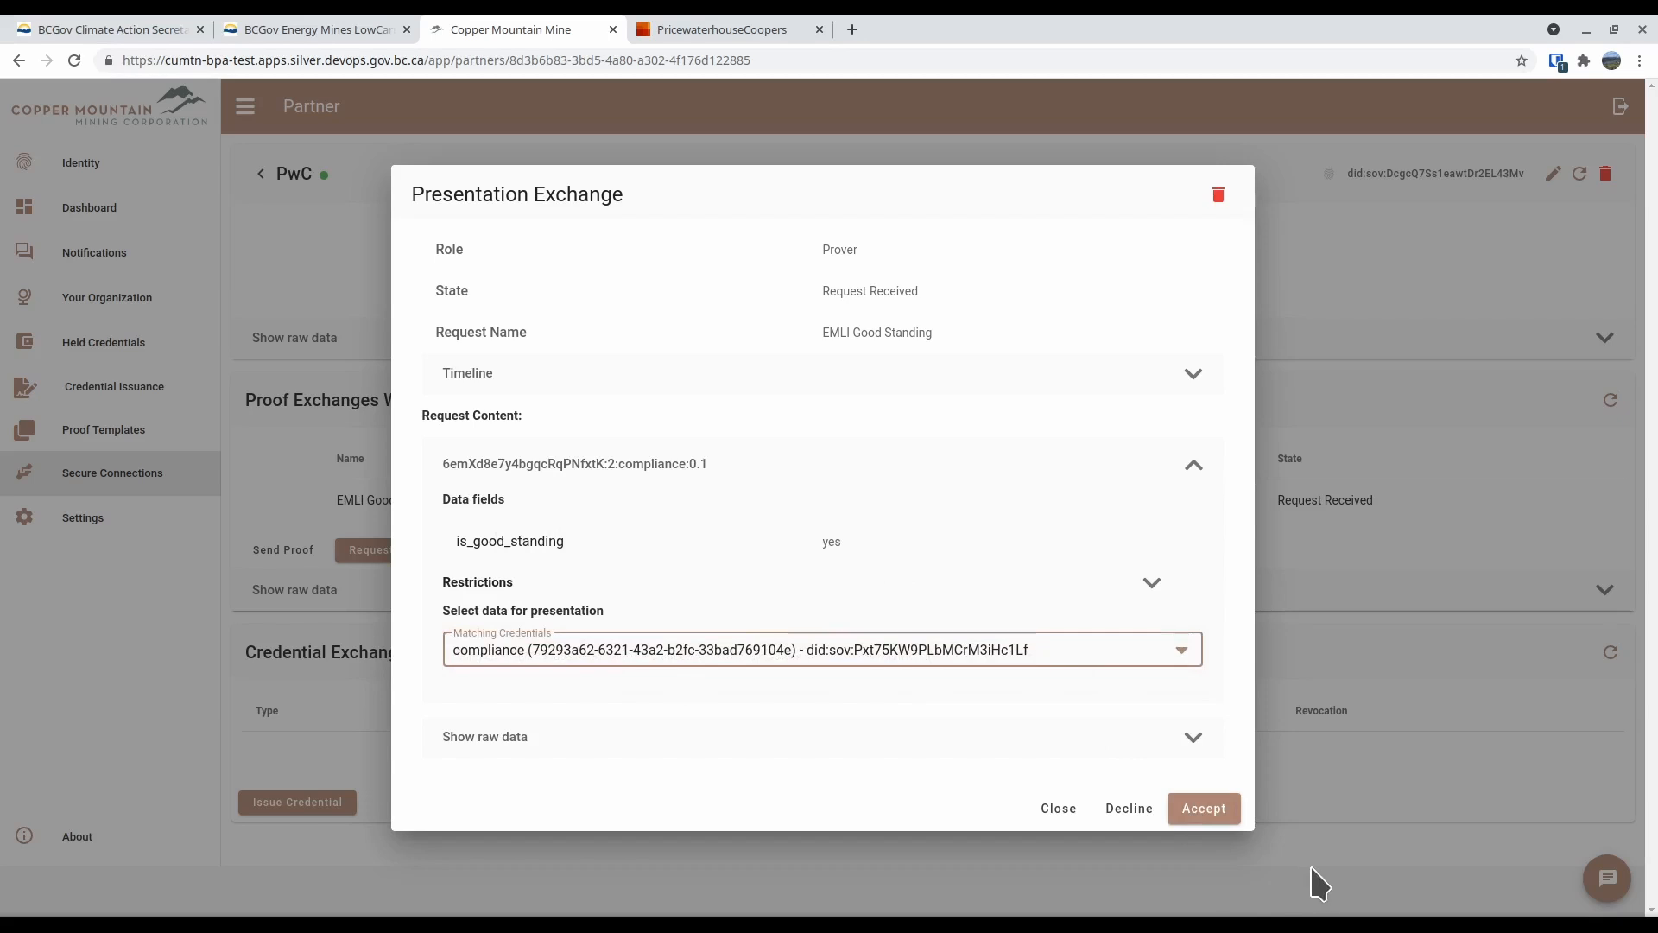
left_click(1218, 816)
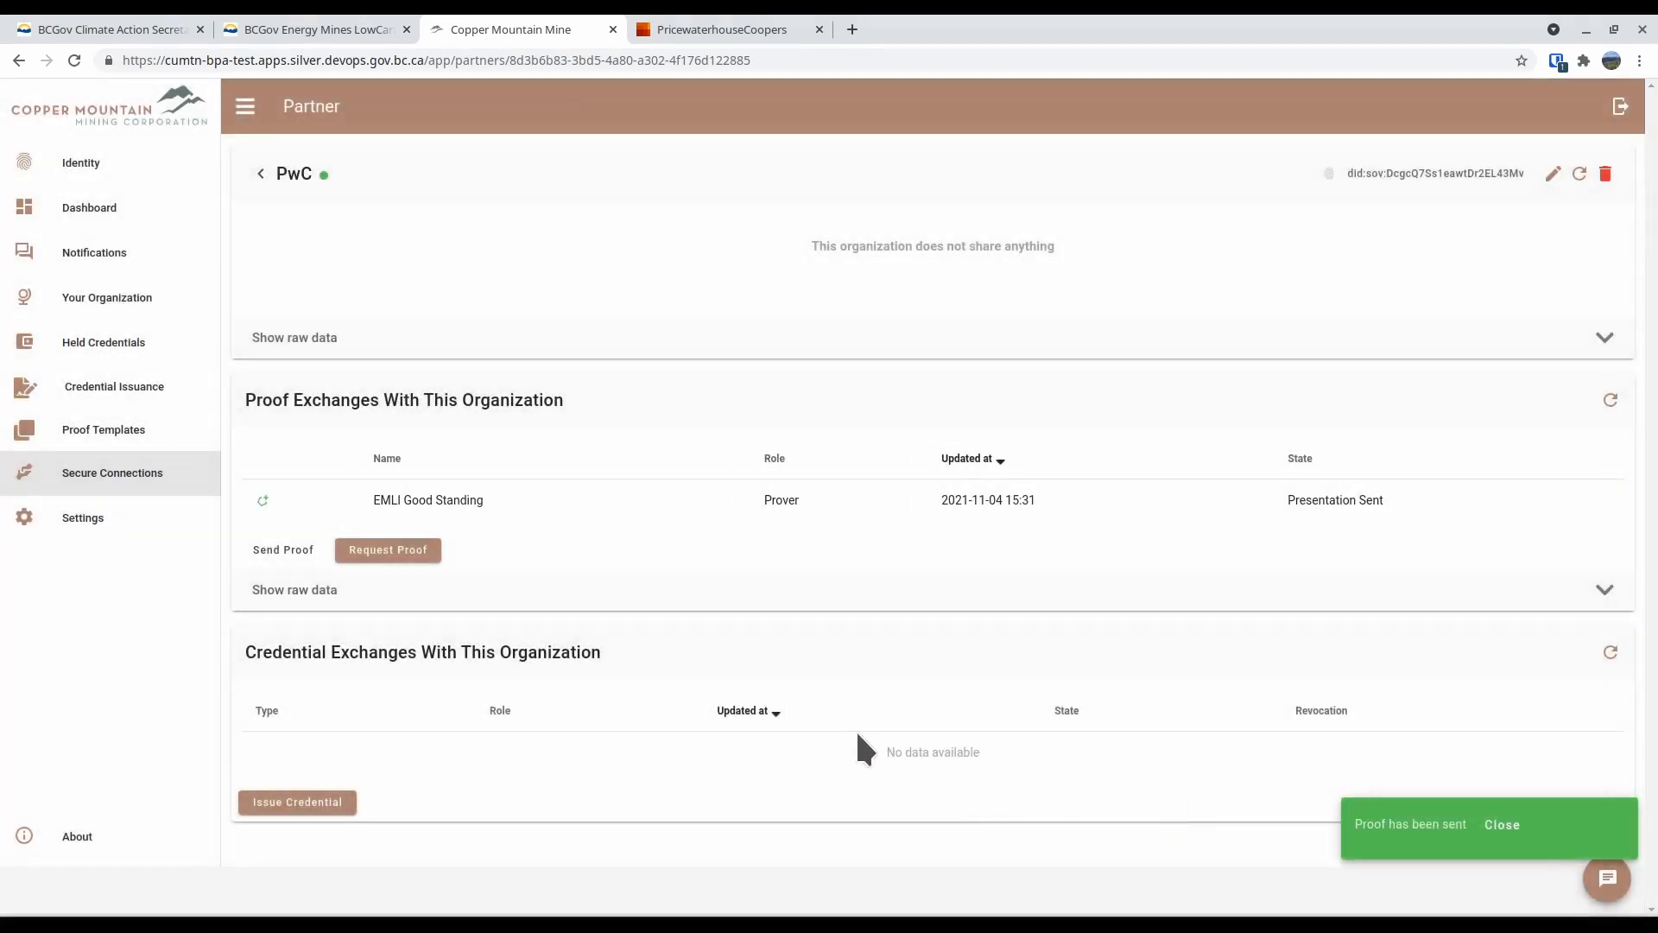
Return to the PricewaterhouseCoopers agent and refresh its proof exchanges with Copper Mountain Mine
left_click(748, 33)
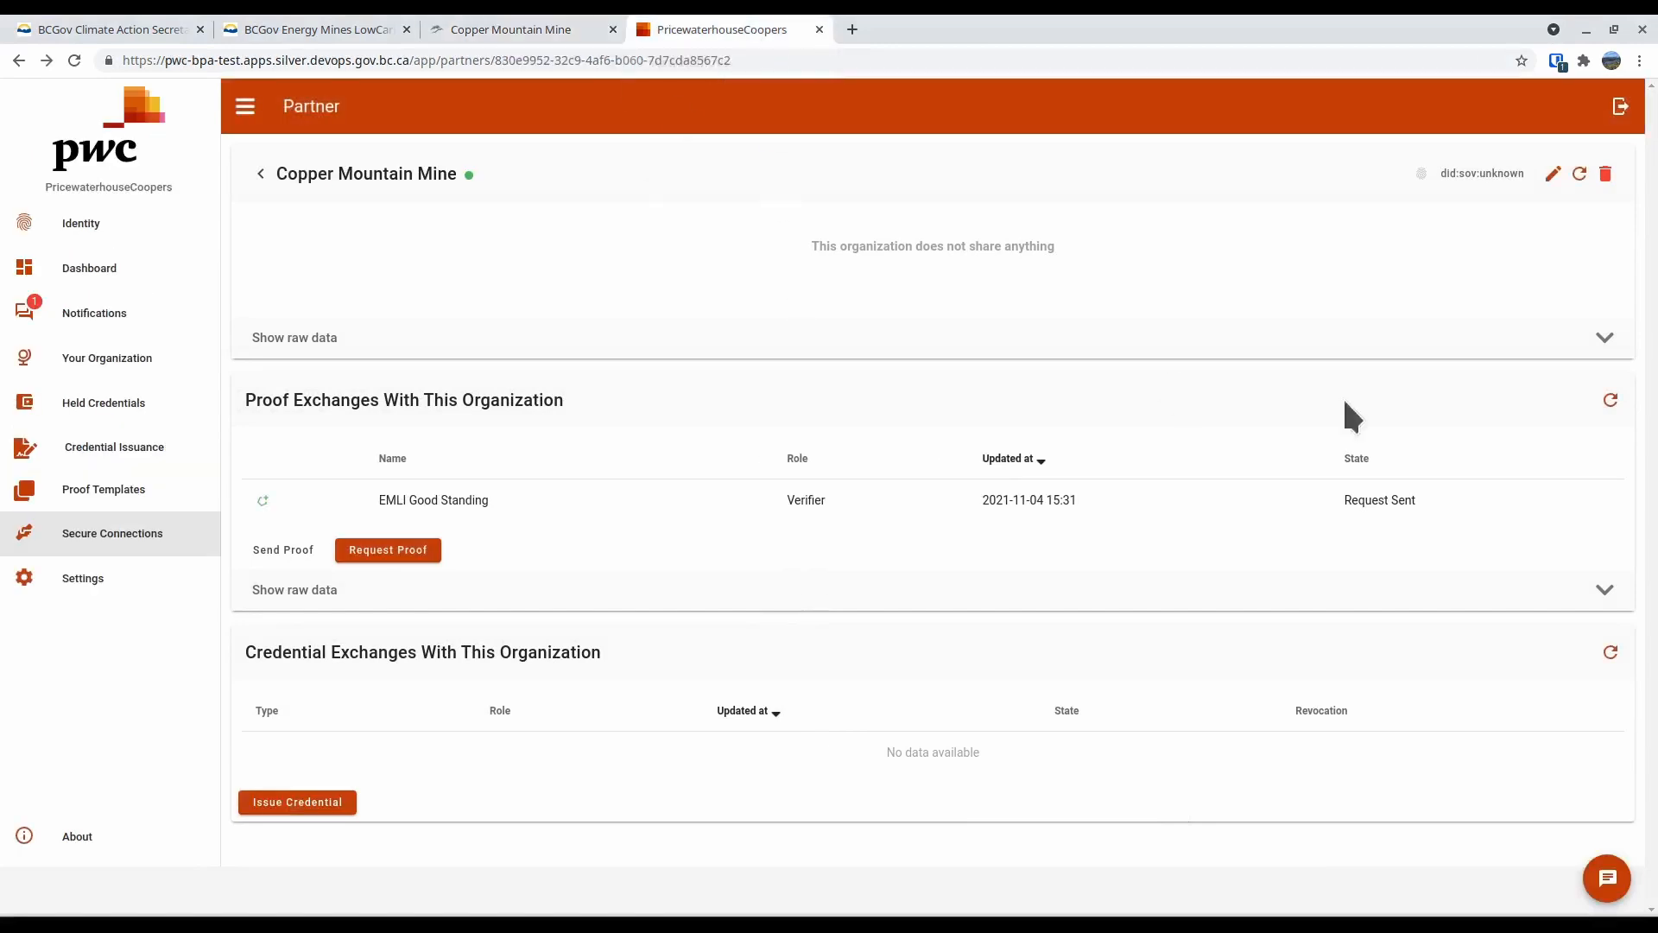
left_click(1611, 399)
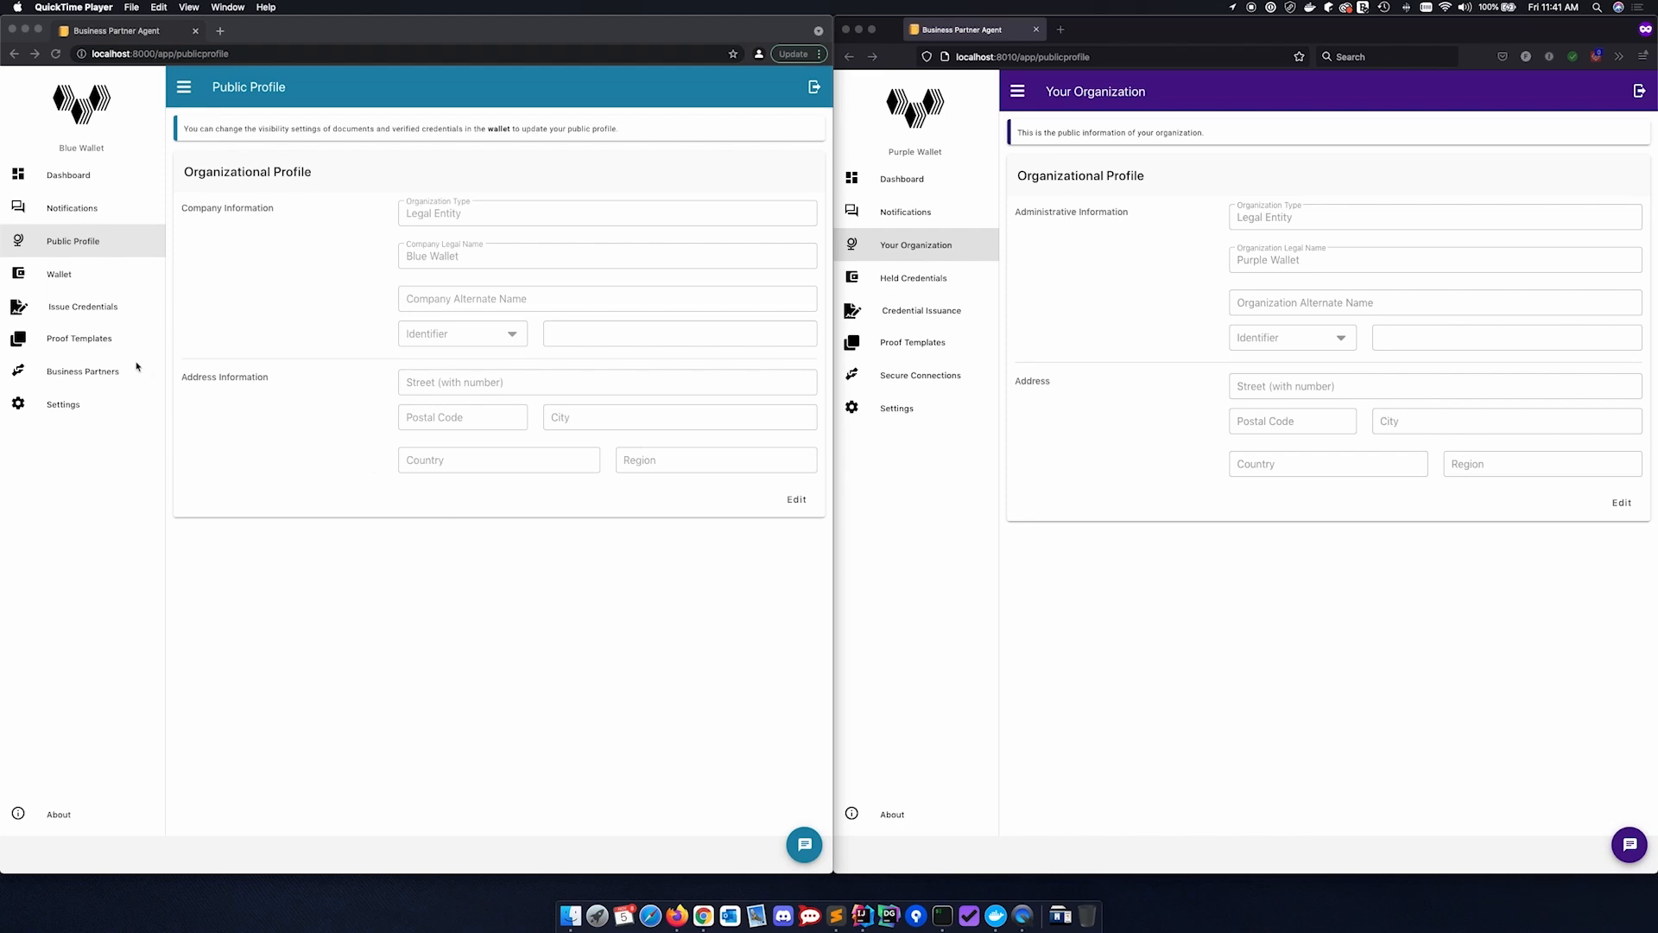
Check the partner connections in both the Blue Wallet and Purple Wallet agents, and return each to its organizational profile
left_click(104, 371)
left_click(99, 371)
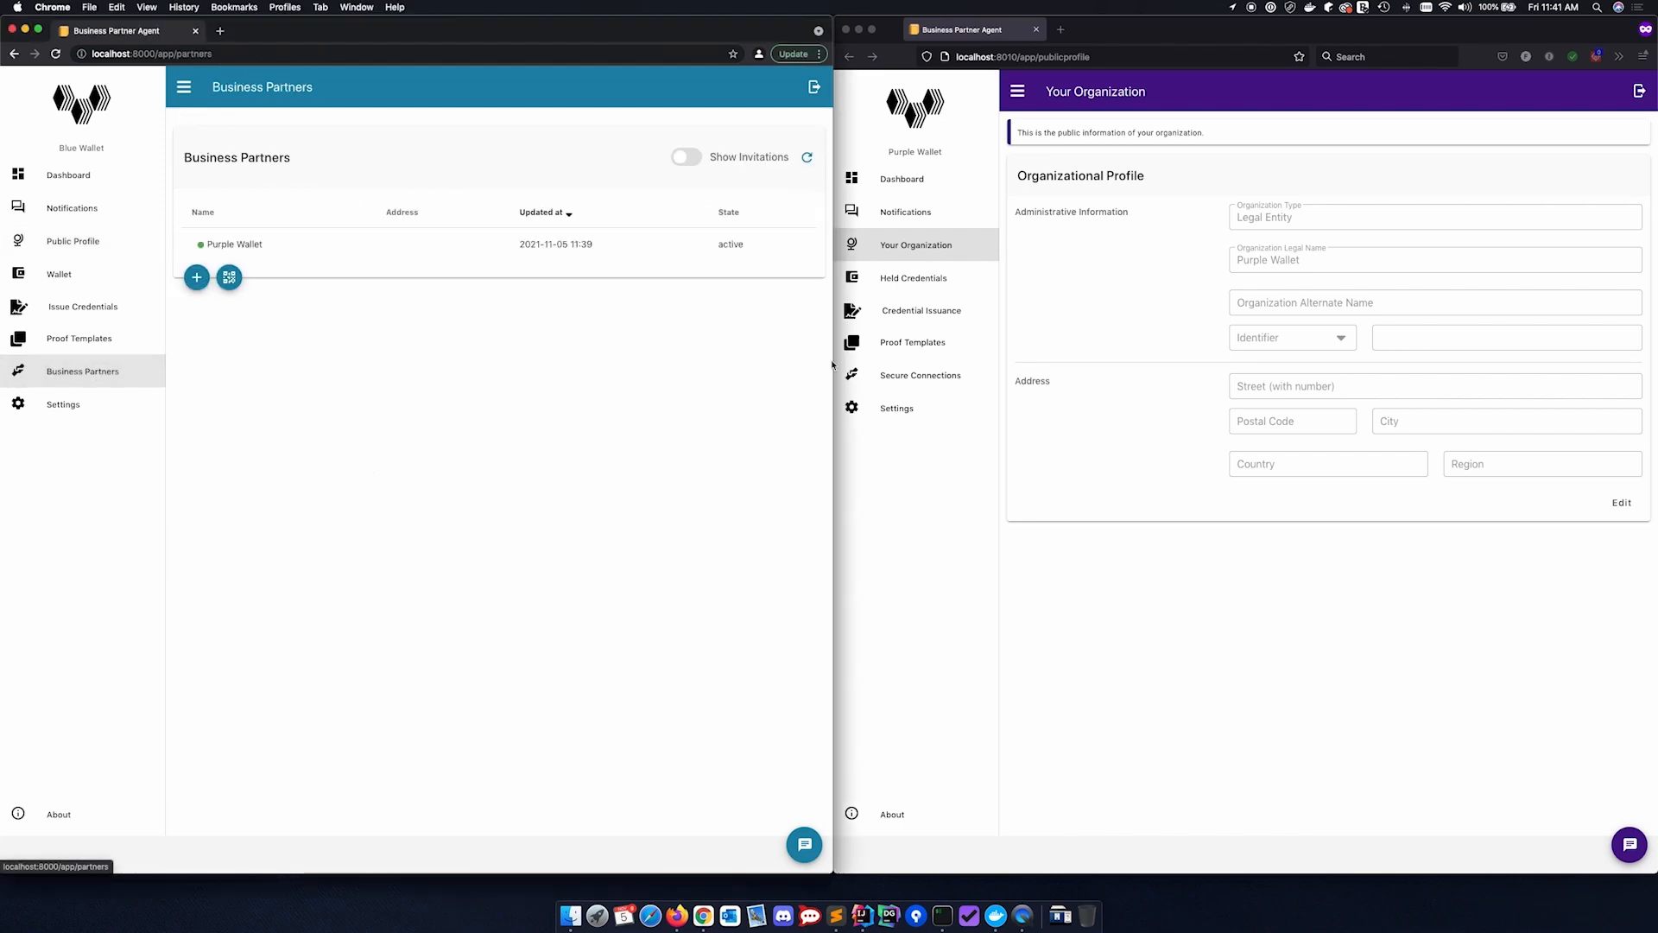
left_click(913, 380)
left_click(913, 381)
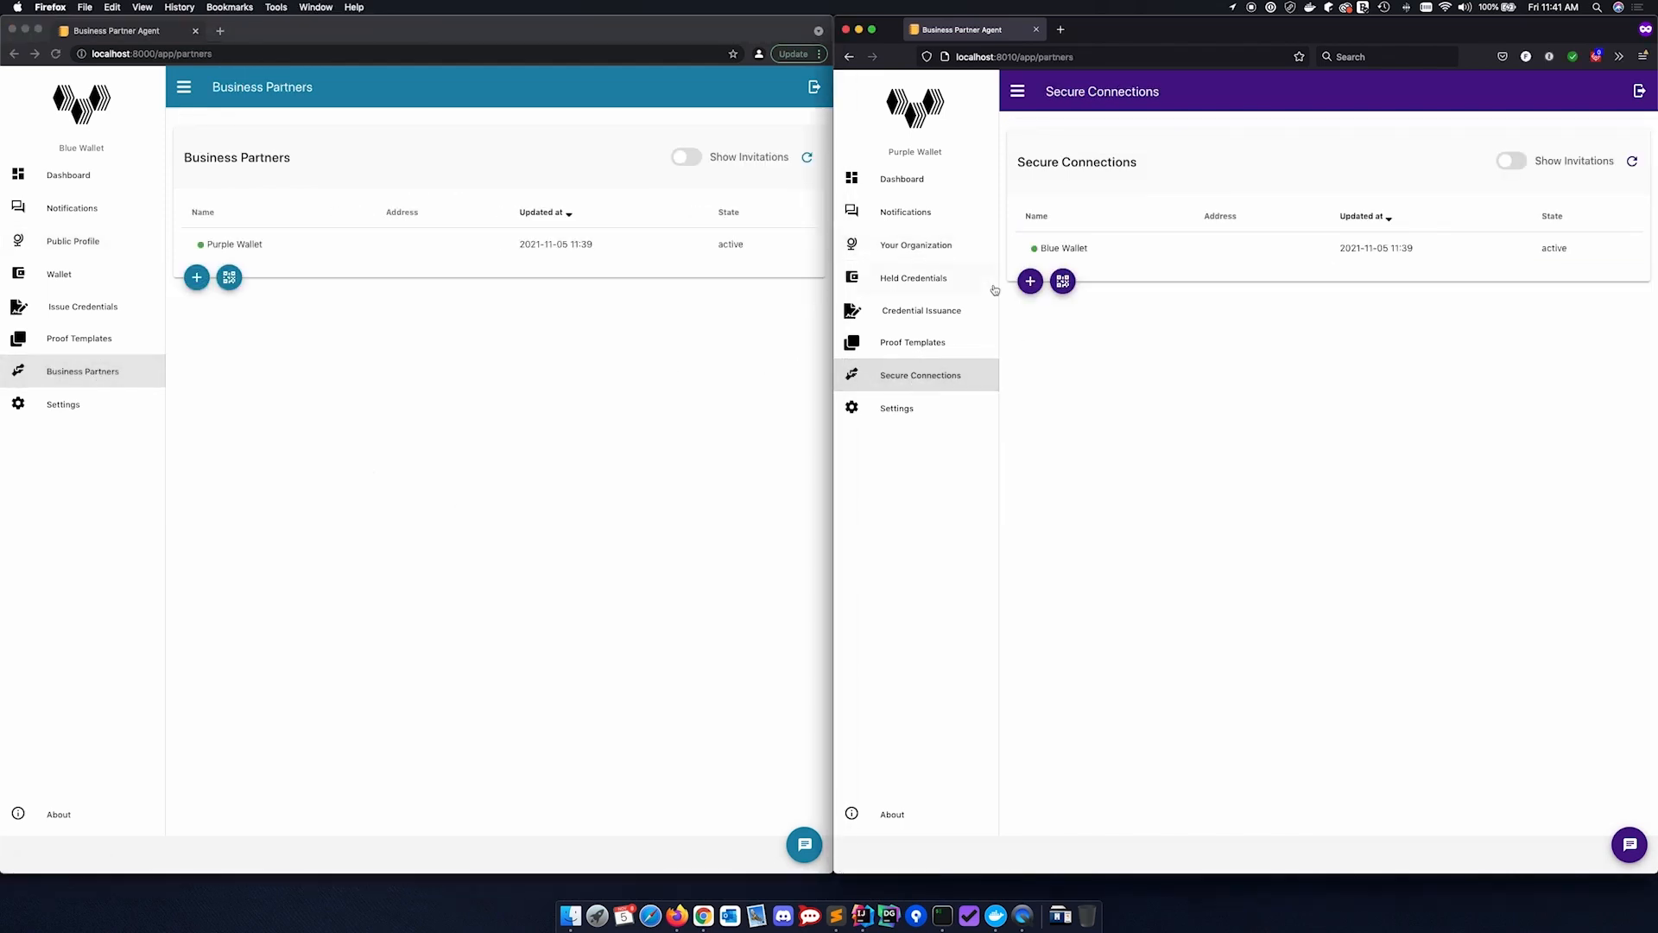
left_click(95, 376)
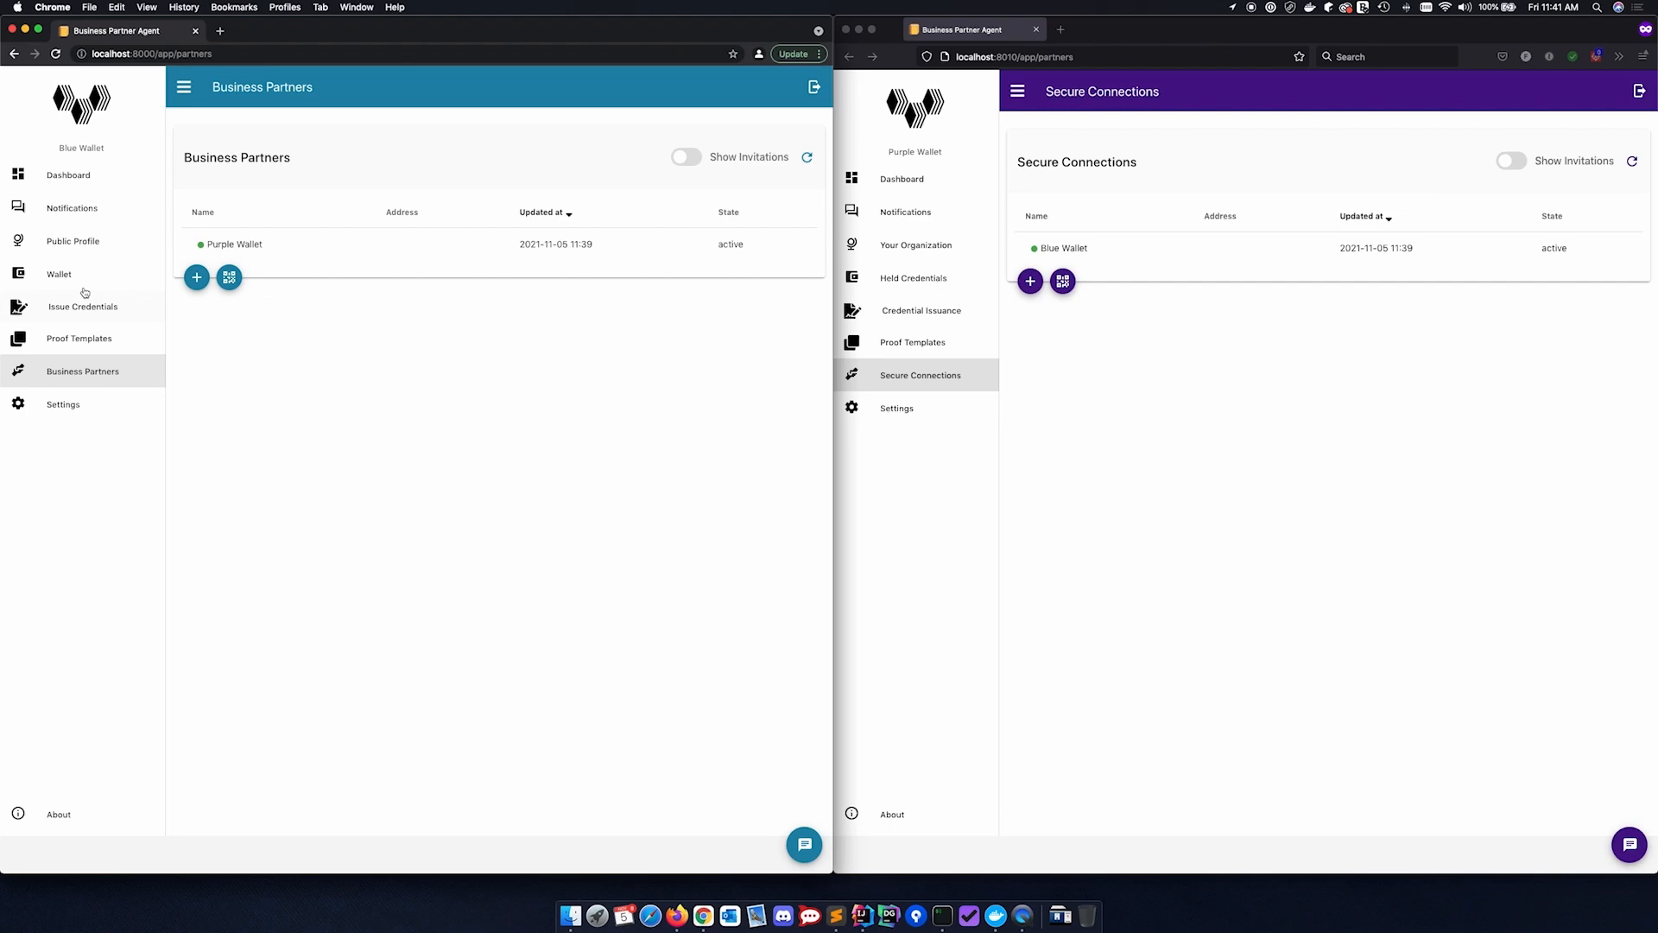
left_click(81, 241)
left_click(913, 246)
left_click(913, 248)
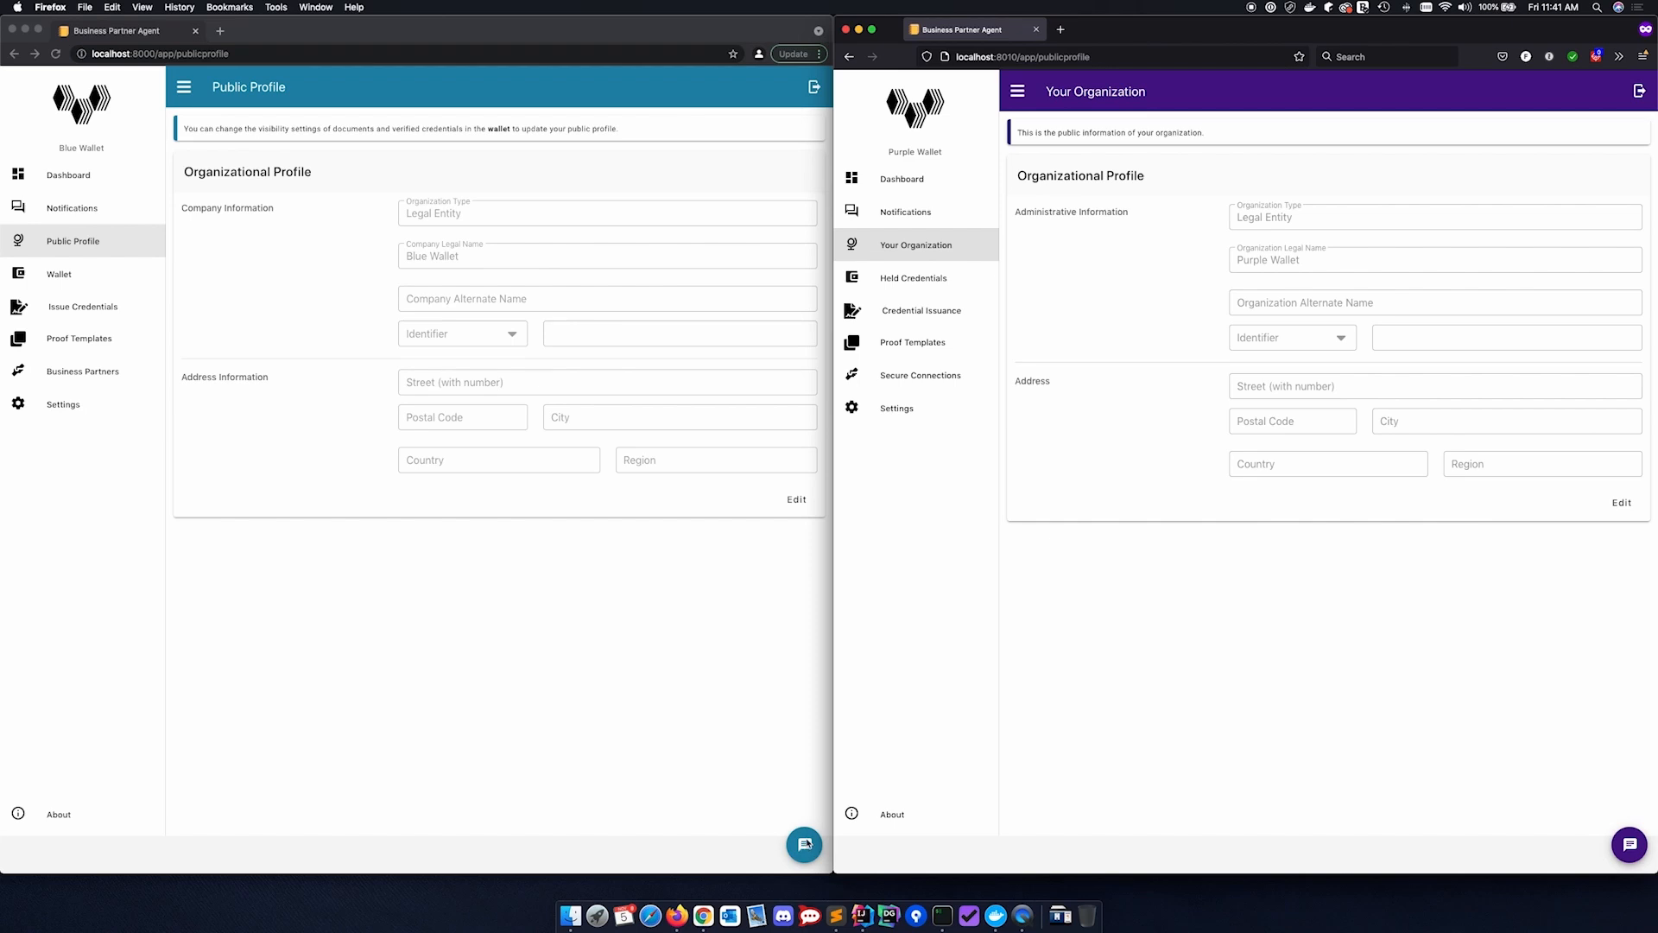
Open the chat contacts in Blue Wallet and Purple Wallet to check them, and close Purple Wallet's chat
left_click(805, 850)
left_click(806, 850)
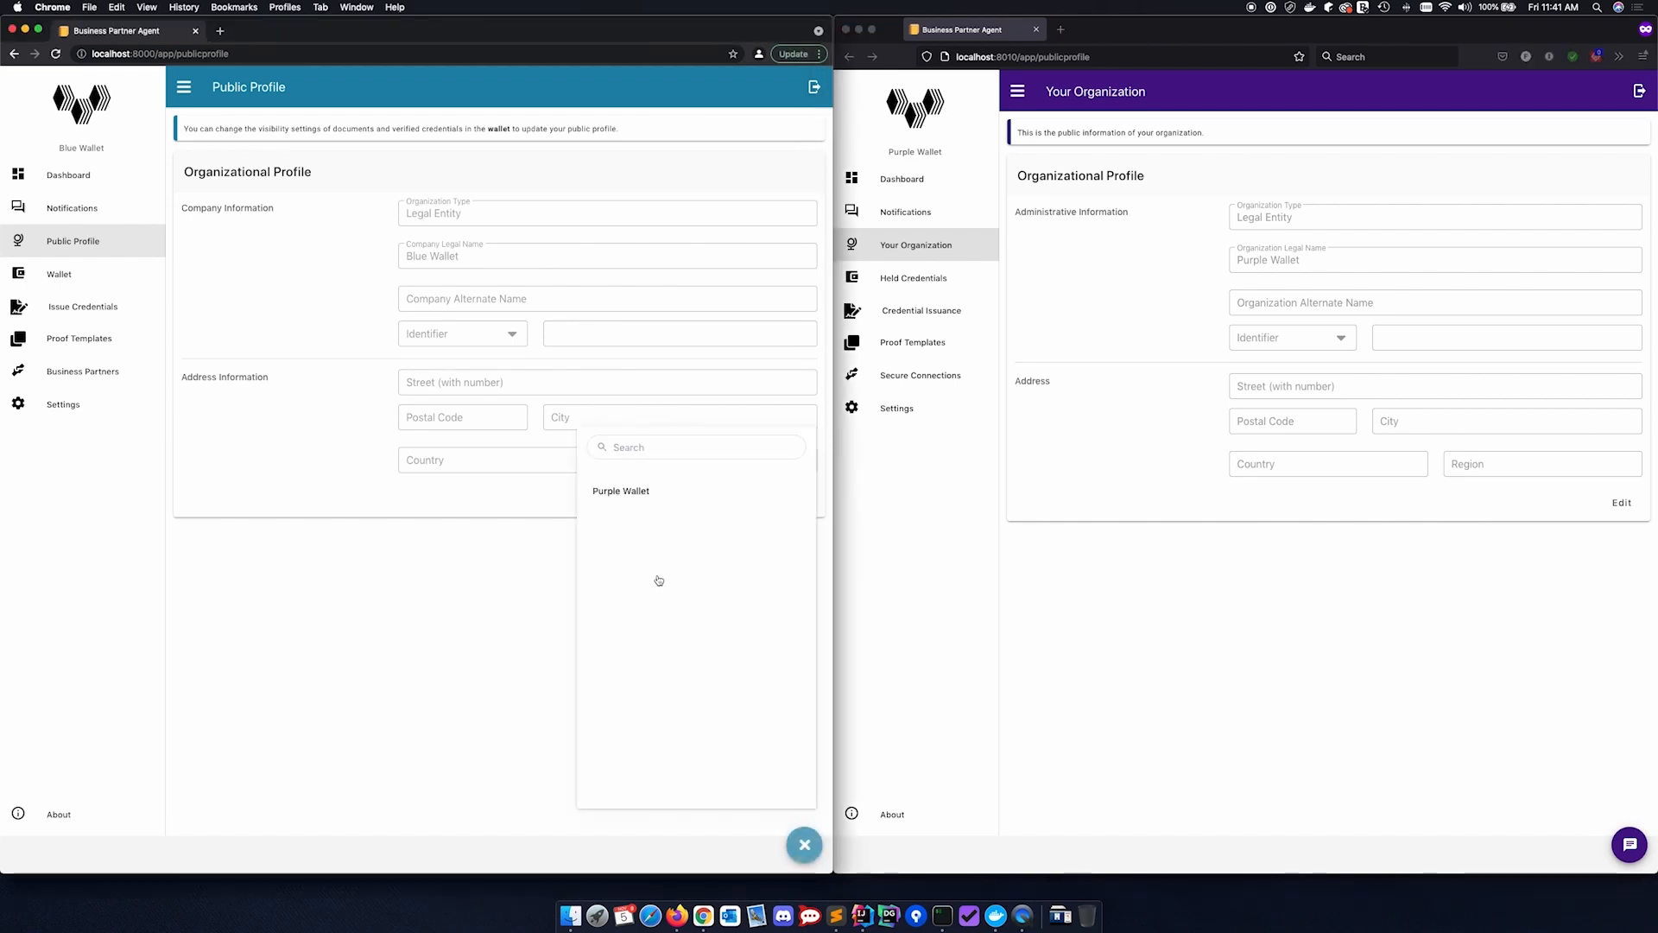
left_click(1630, 847)
left_click(1630, 847)
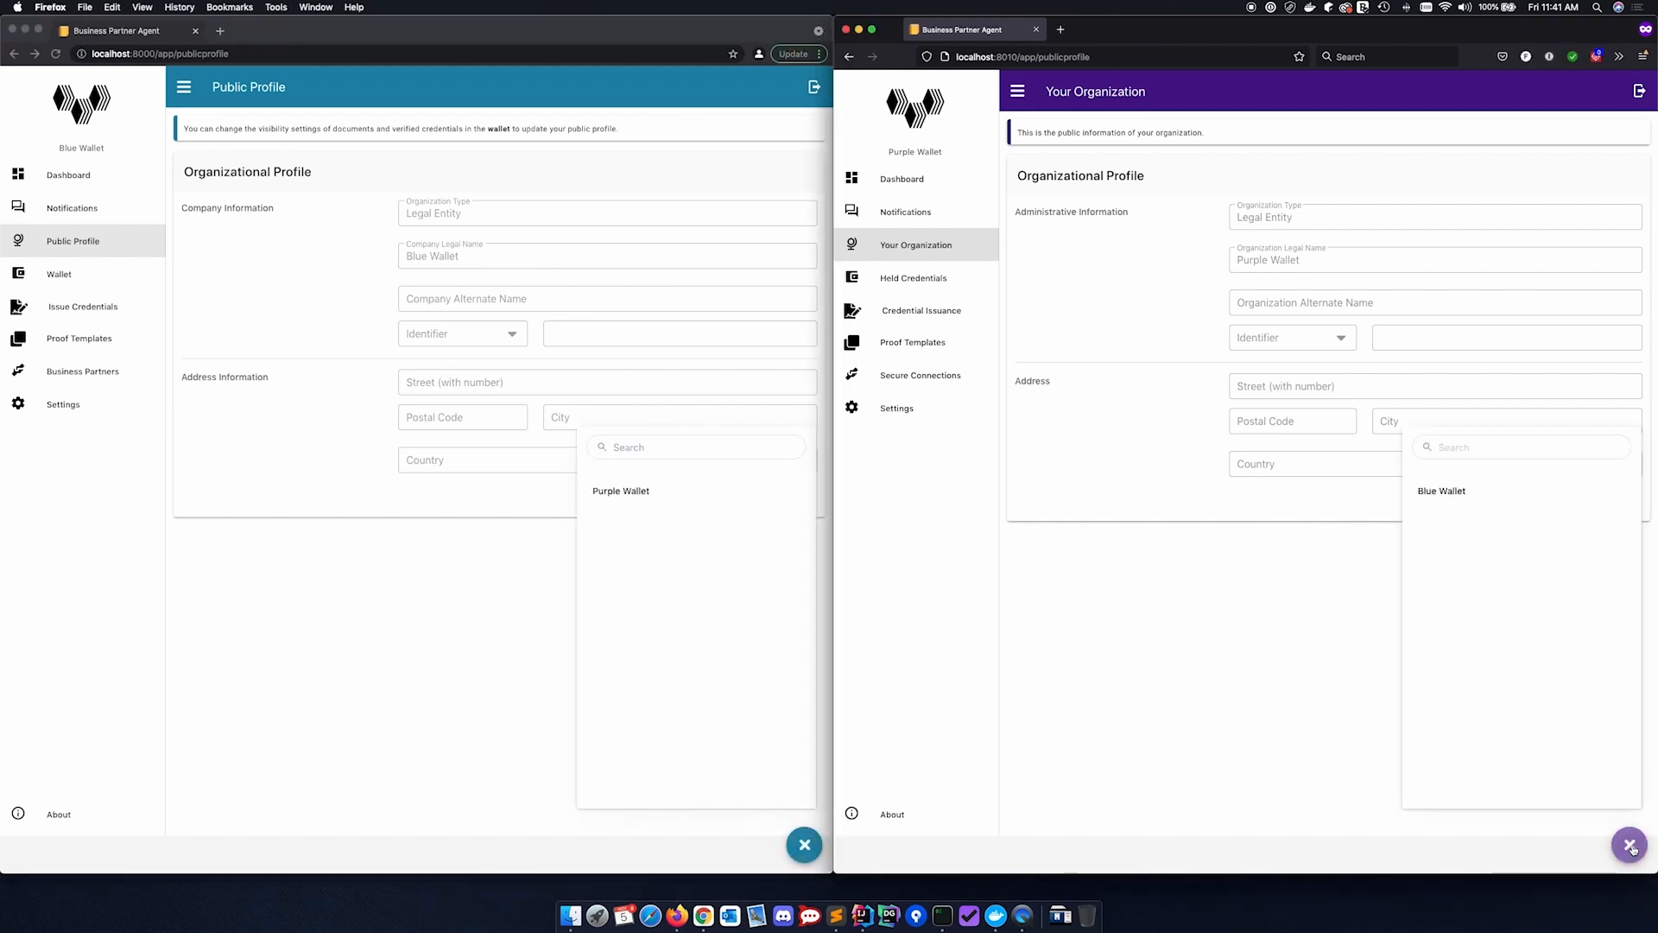
left_click(1627, 845)
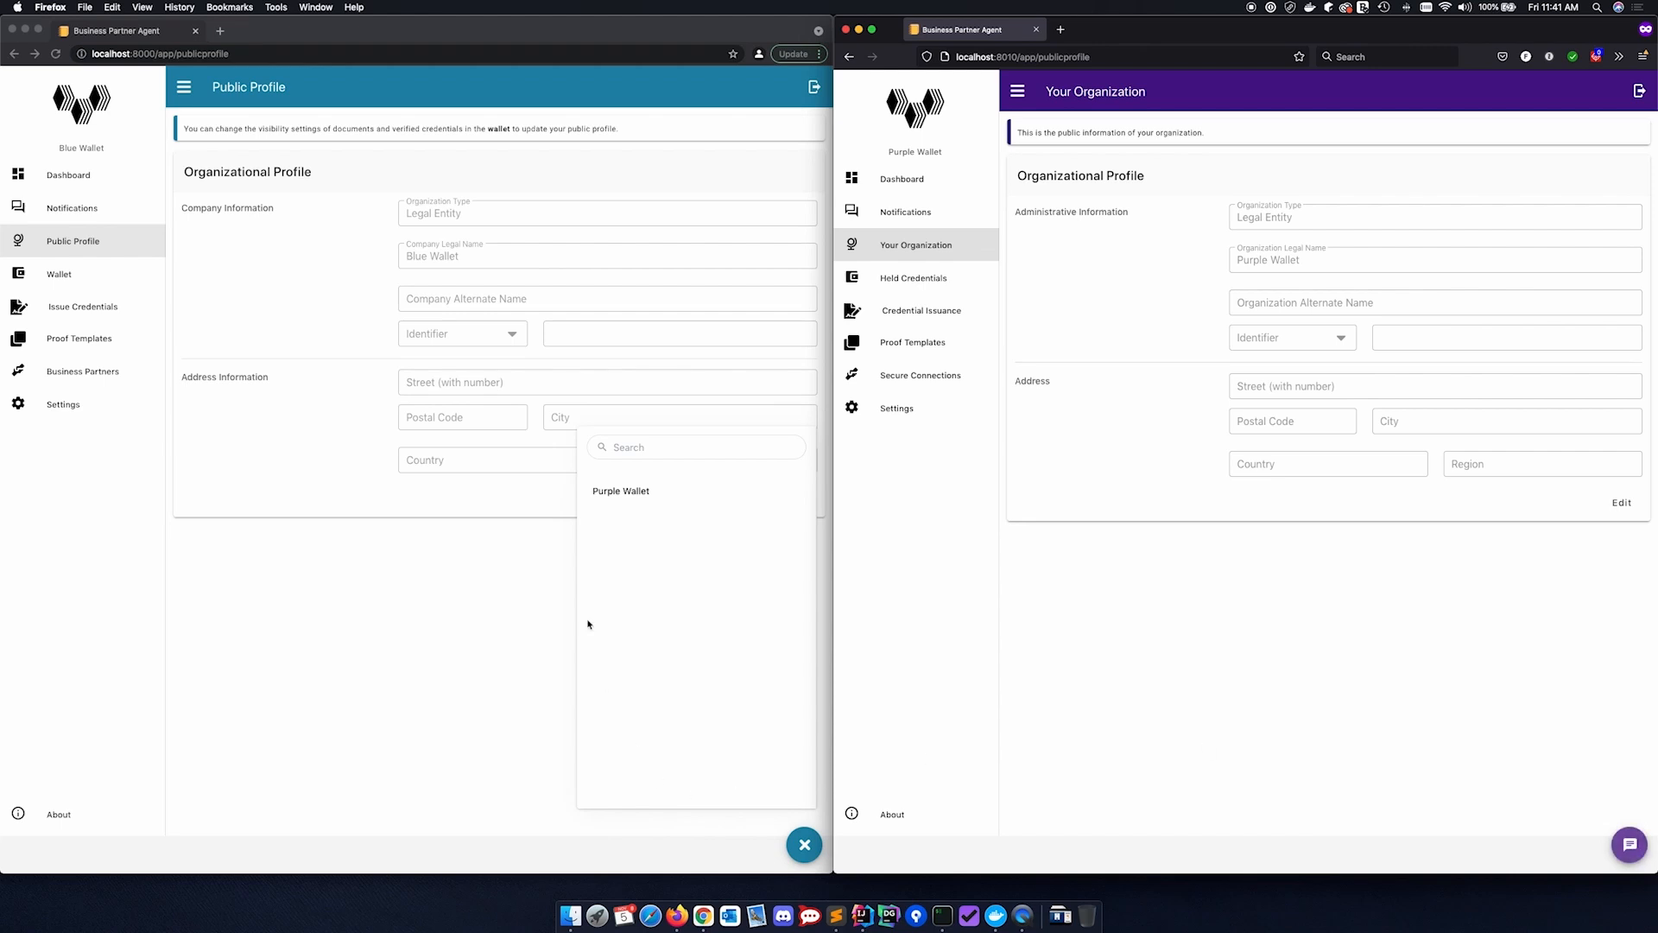
Send Purple Wallet the chat message "Hello Purple this is Blue." from Blue Wallet and close the chat
left_click(616, 491)
left_click(627, 486)
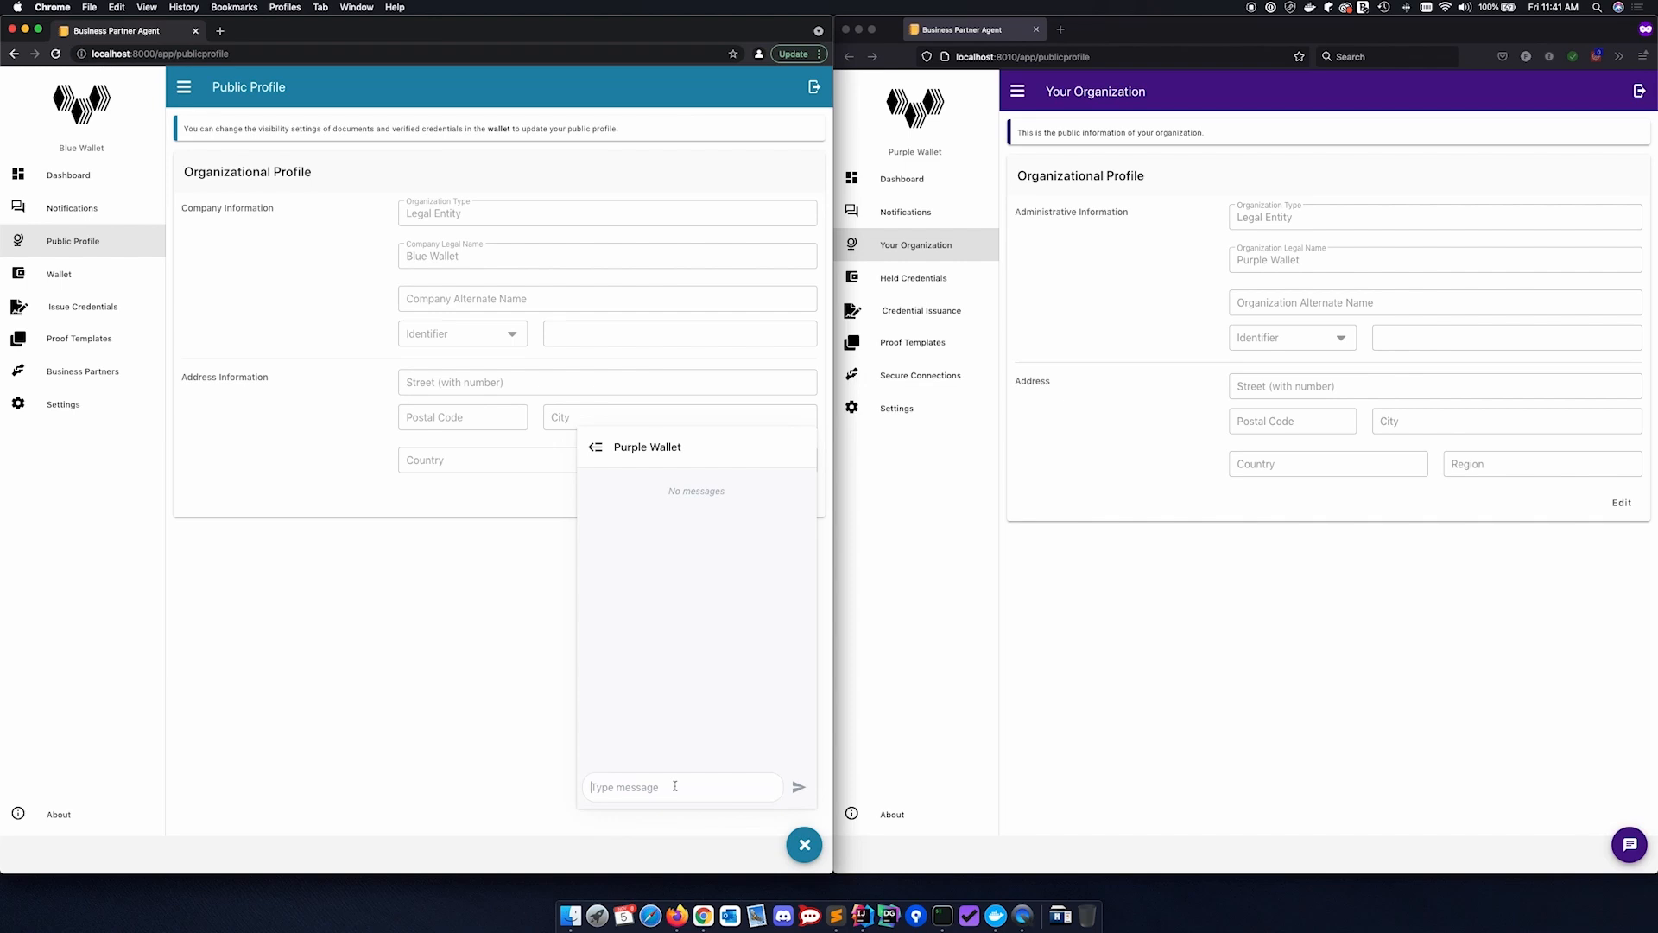
type("Hello Purple this is Blue.")
left_click(798, 787)
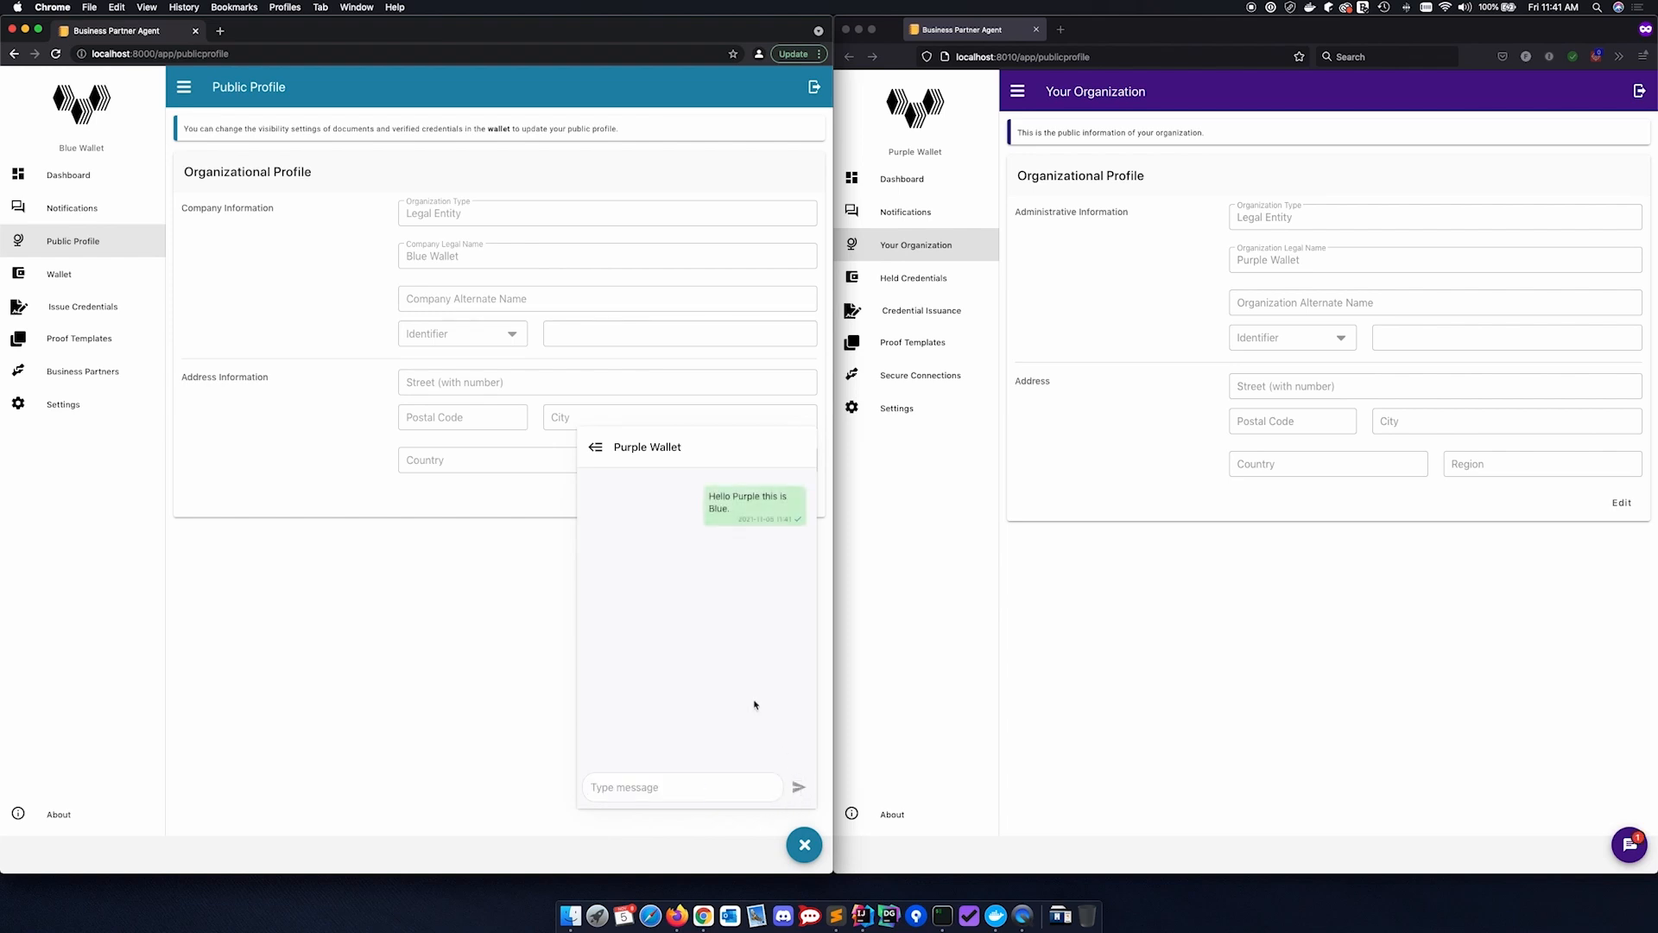
left_click(595, 447)
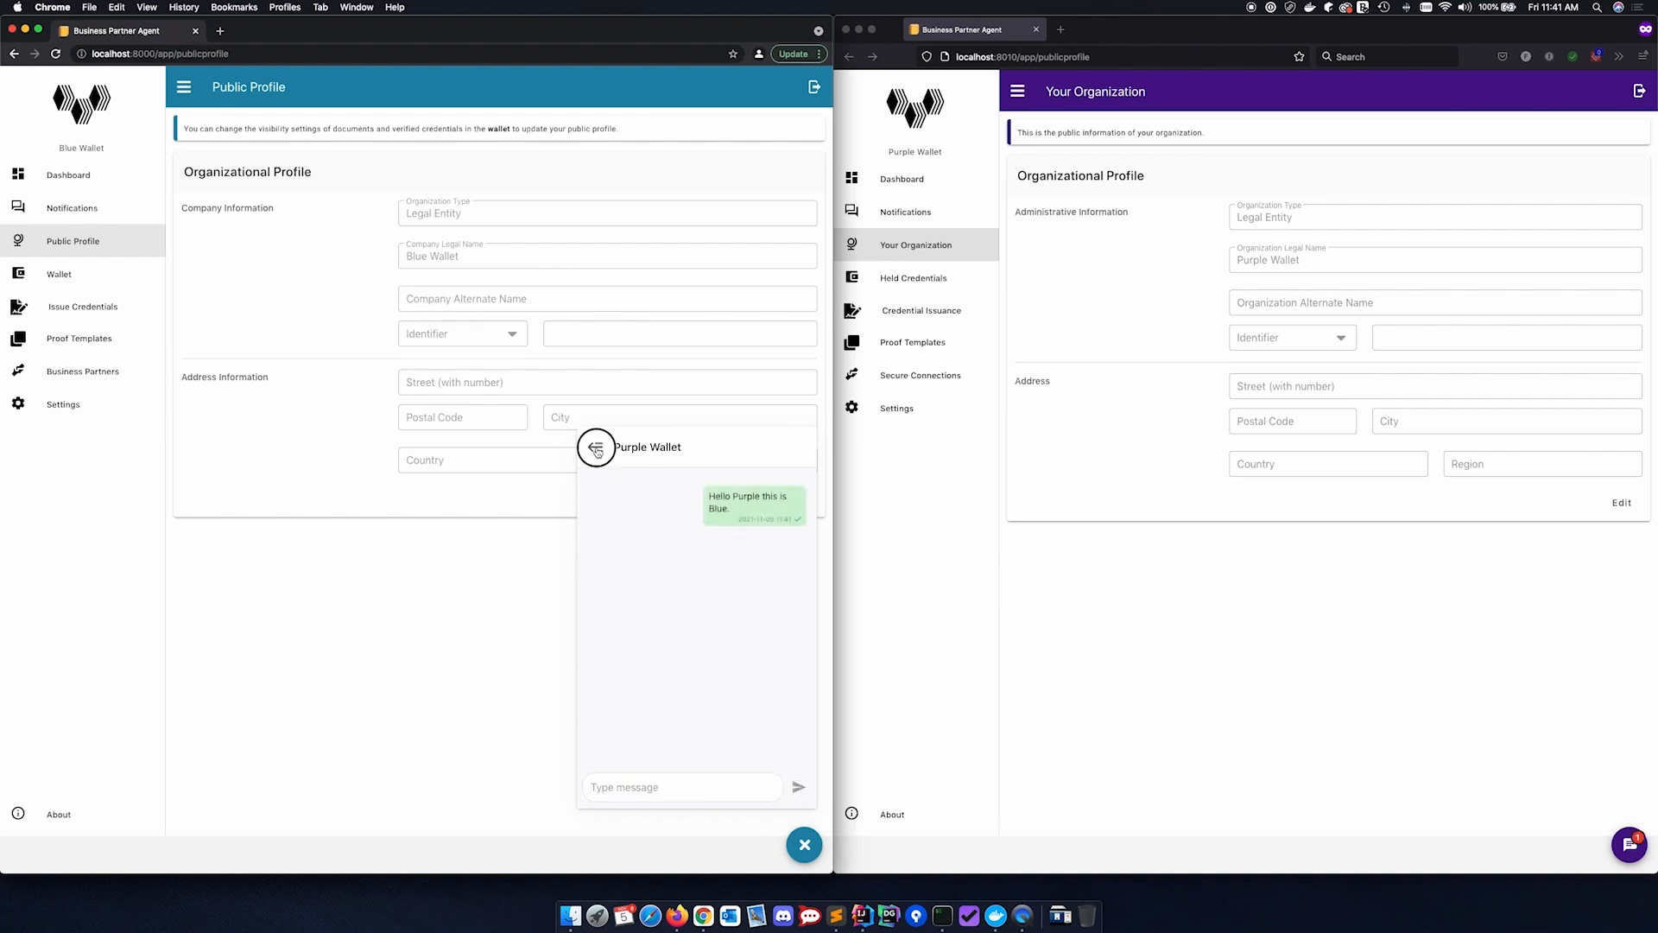
left_click(808, 851)
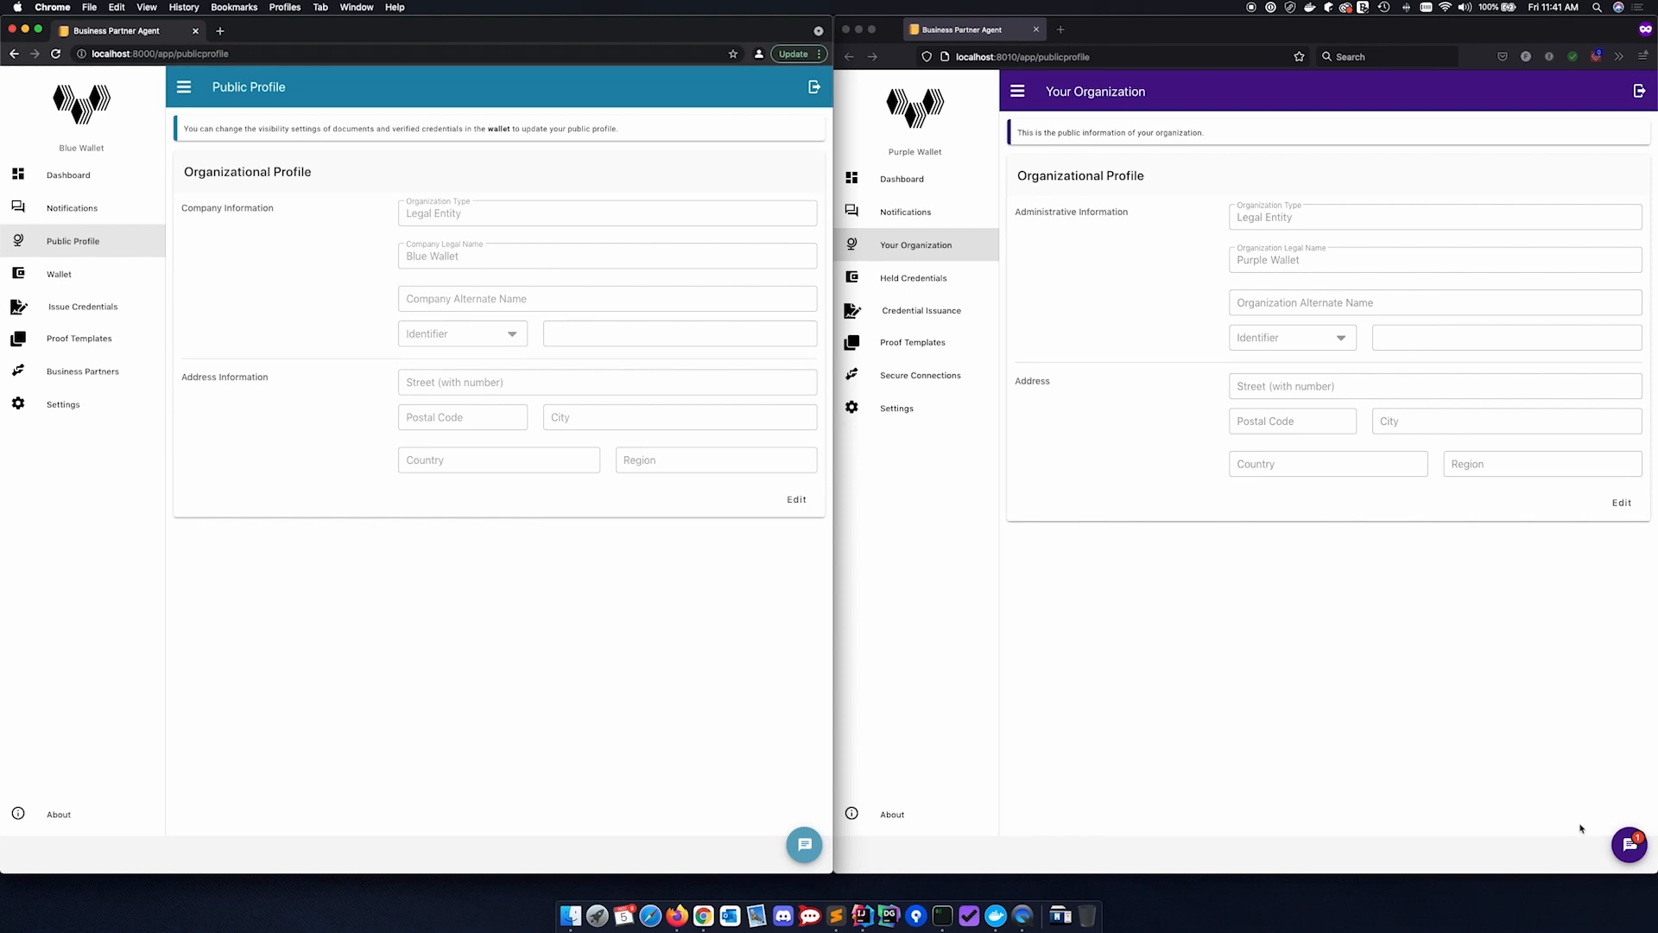
Open Blue Wallet's message in Purple Wallet's chat, reply "And you have reached Purple" and close the chat
left_click(1632, 849)
left_click(1631, 848)
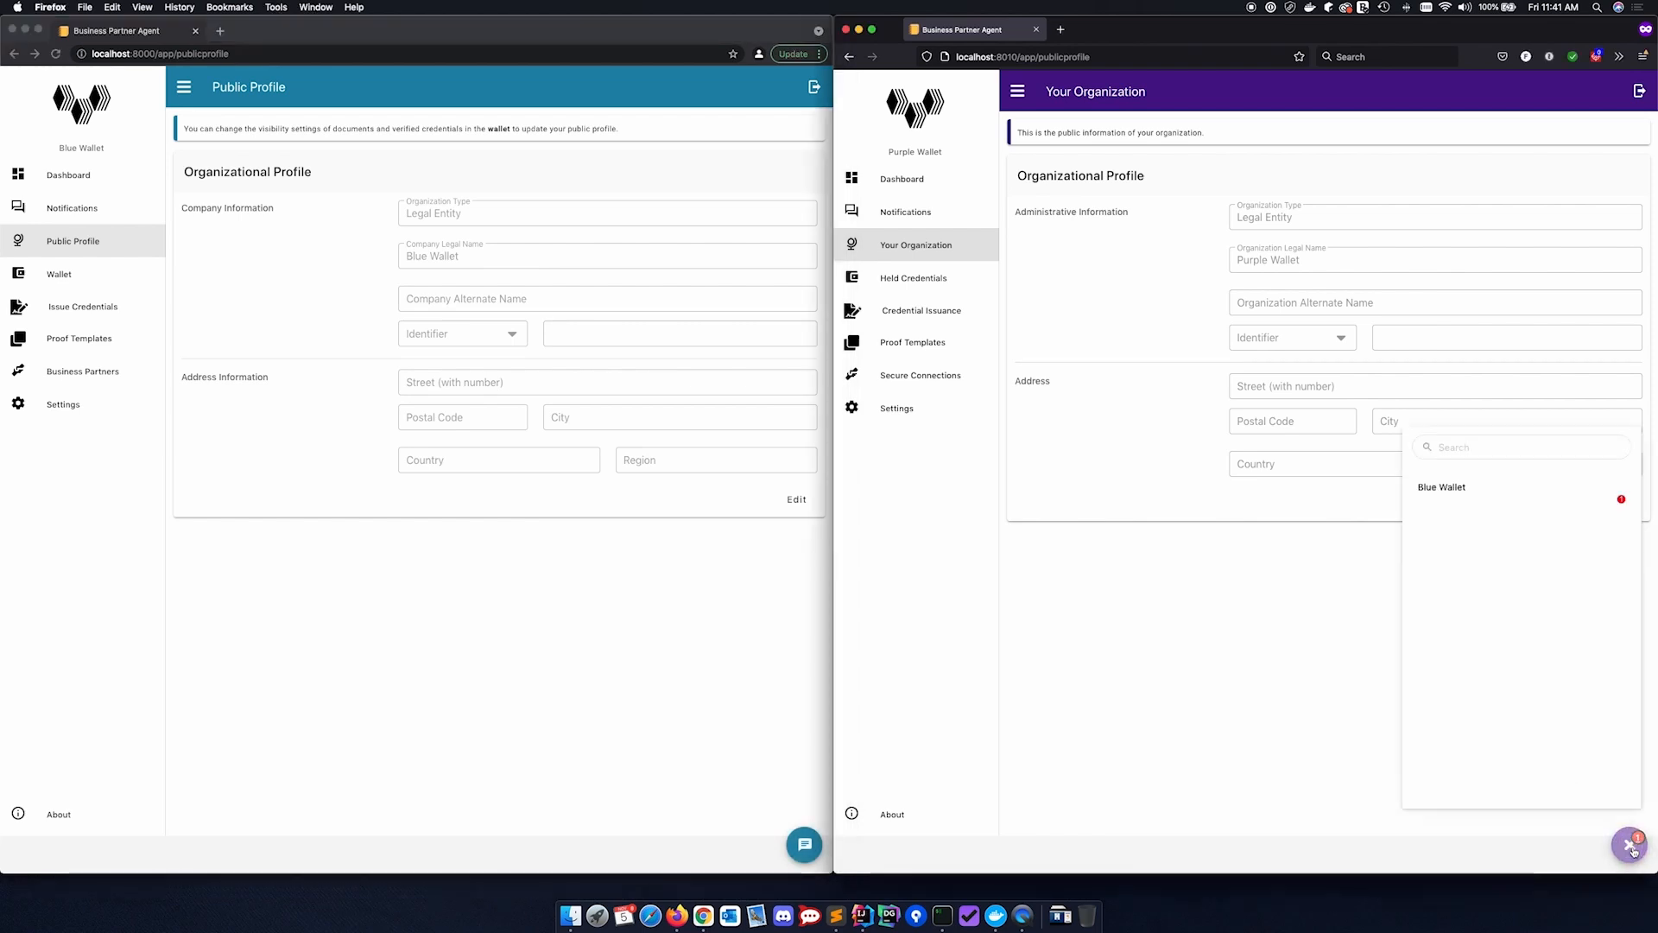
left_click(1455, 489)
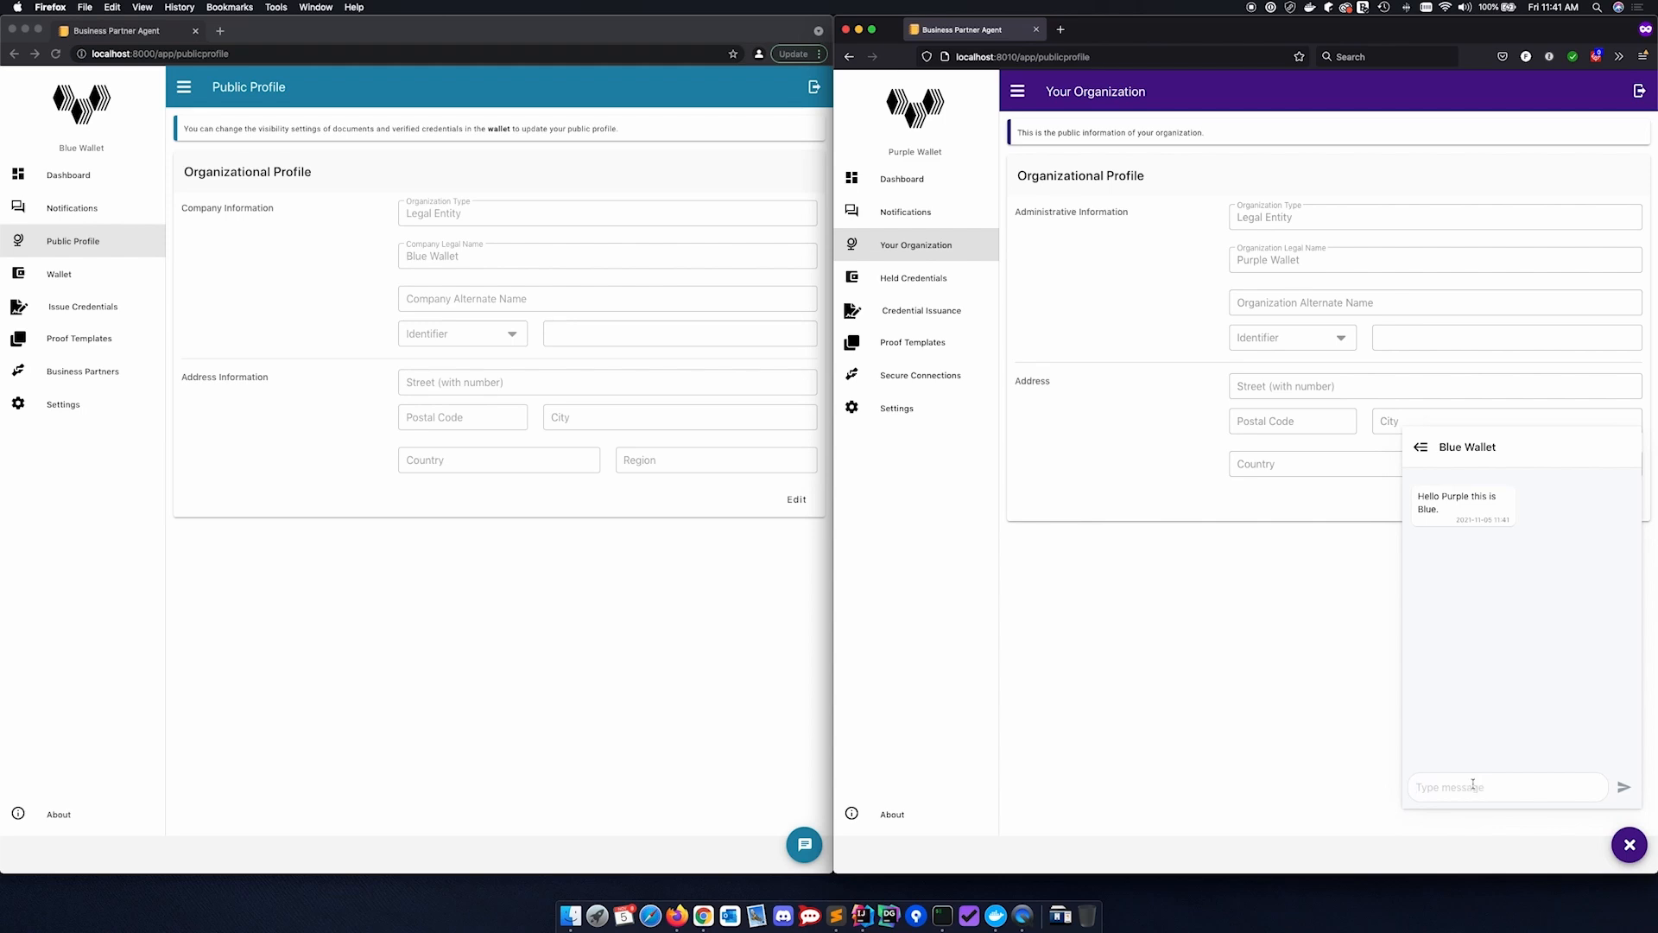
type("And you have reached Purple")
left_click(1624, 787)
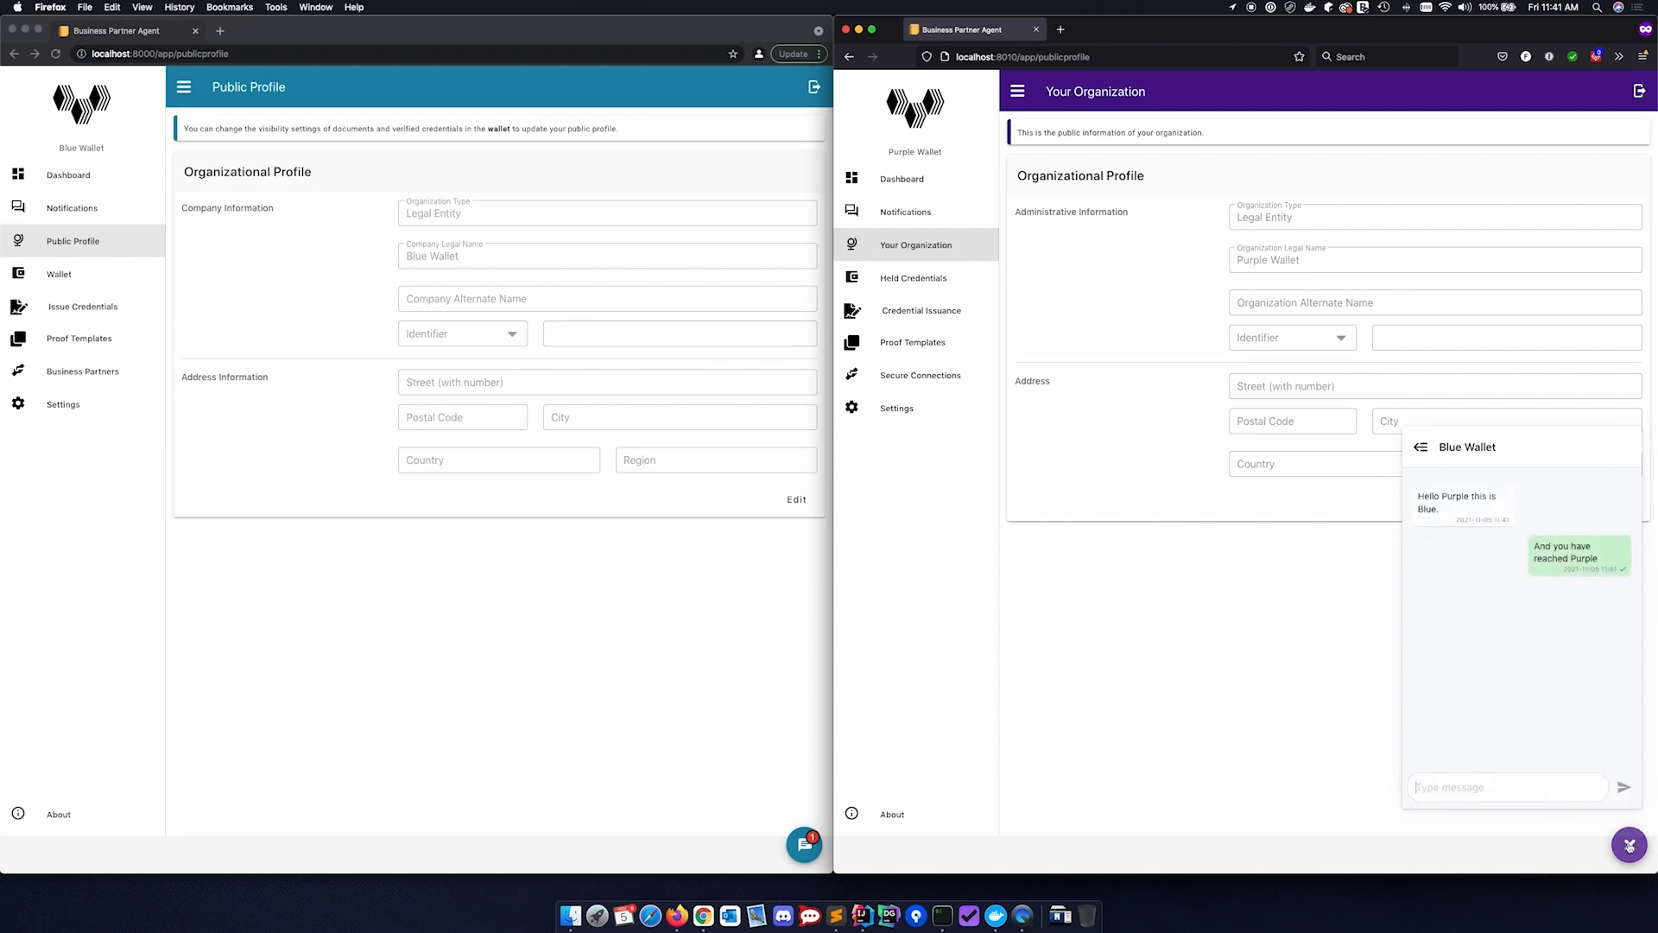
left_click(1420, 447)
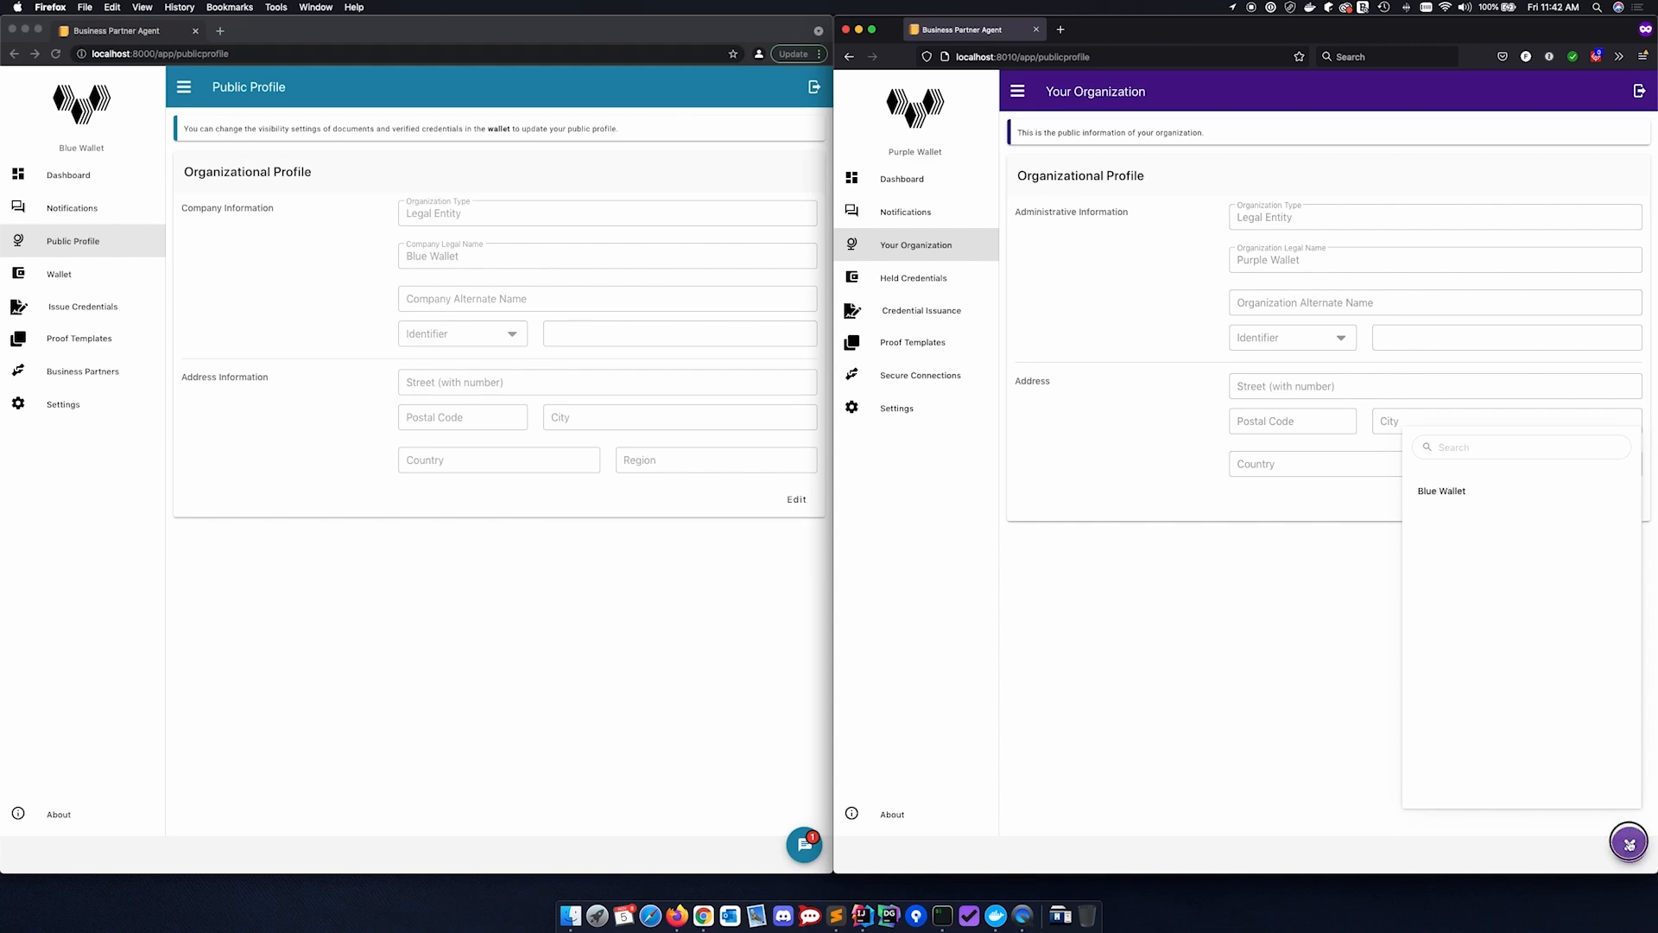
left_click(1629, 844)
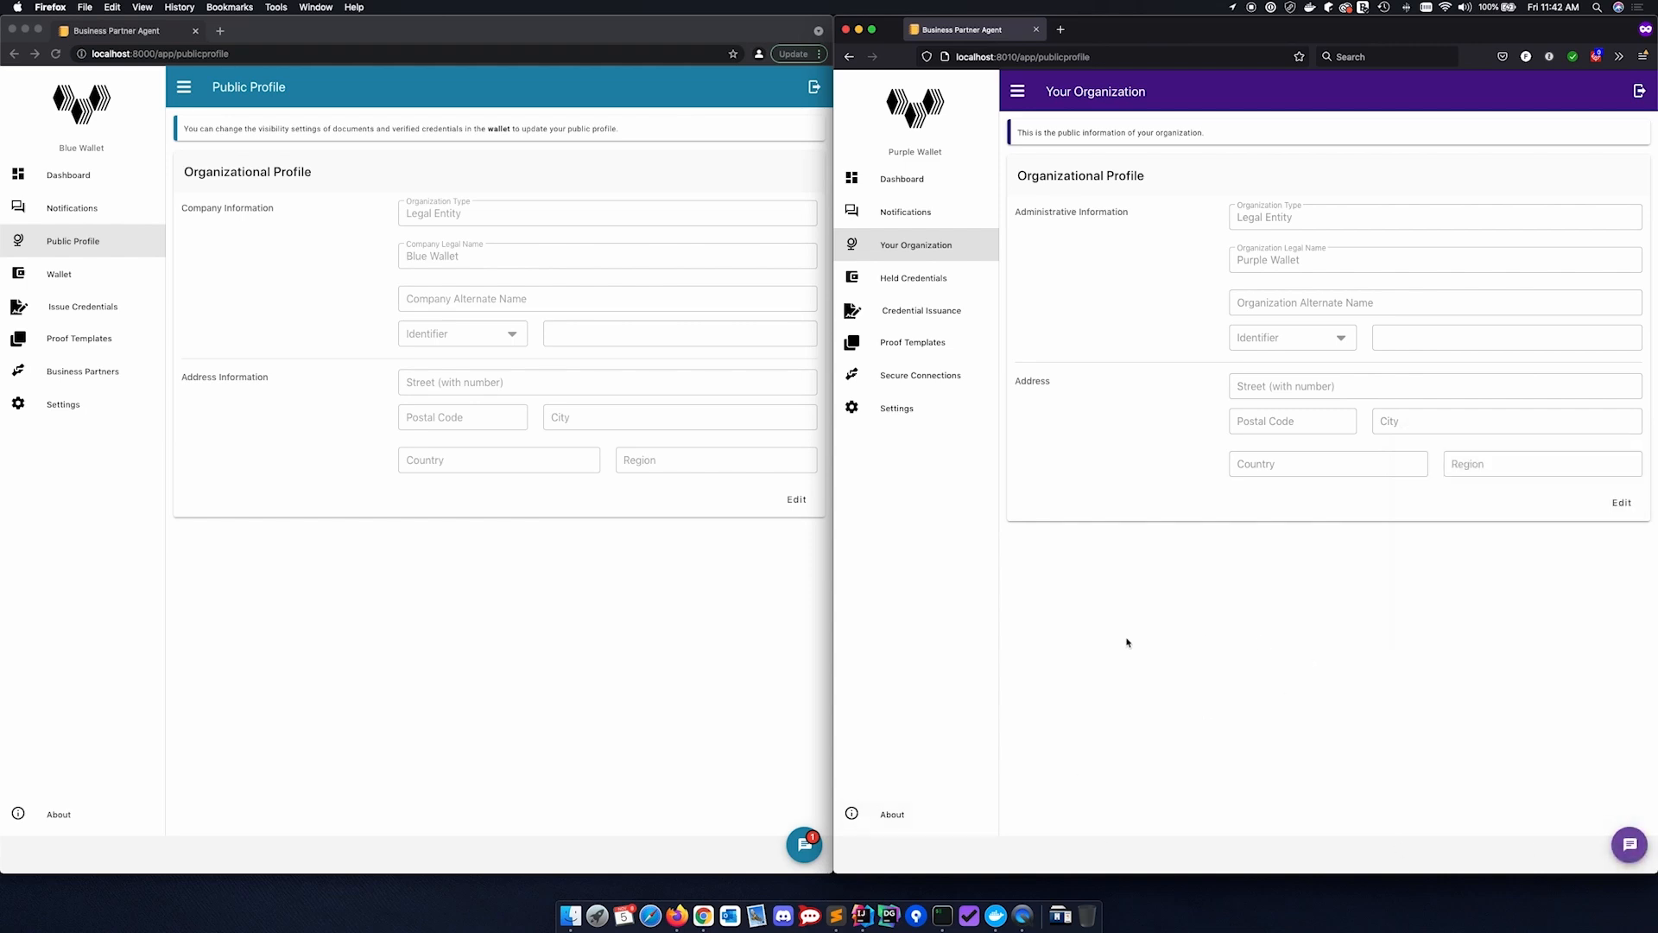
Open the conversation with Purple Wallet in Blue Wallet's chat to read the reply
left_click(806, 846)
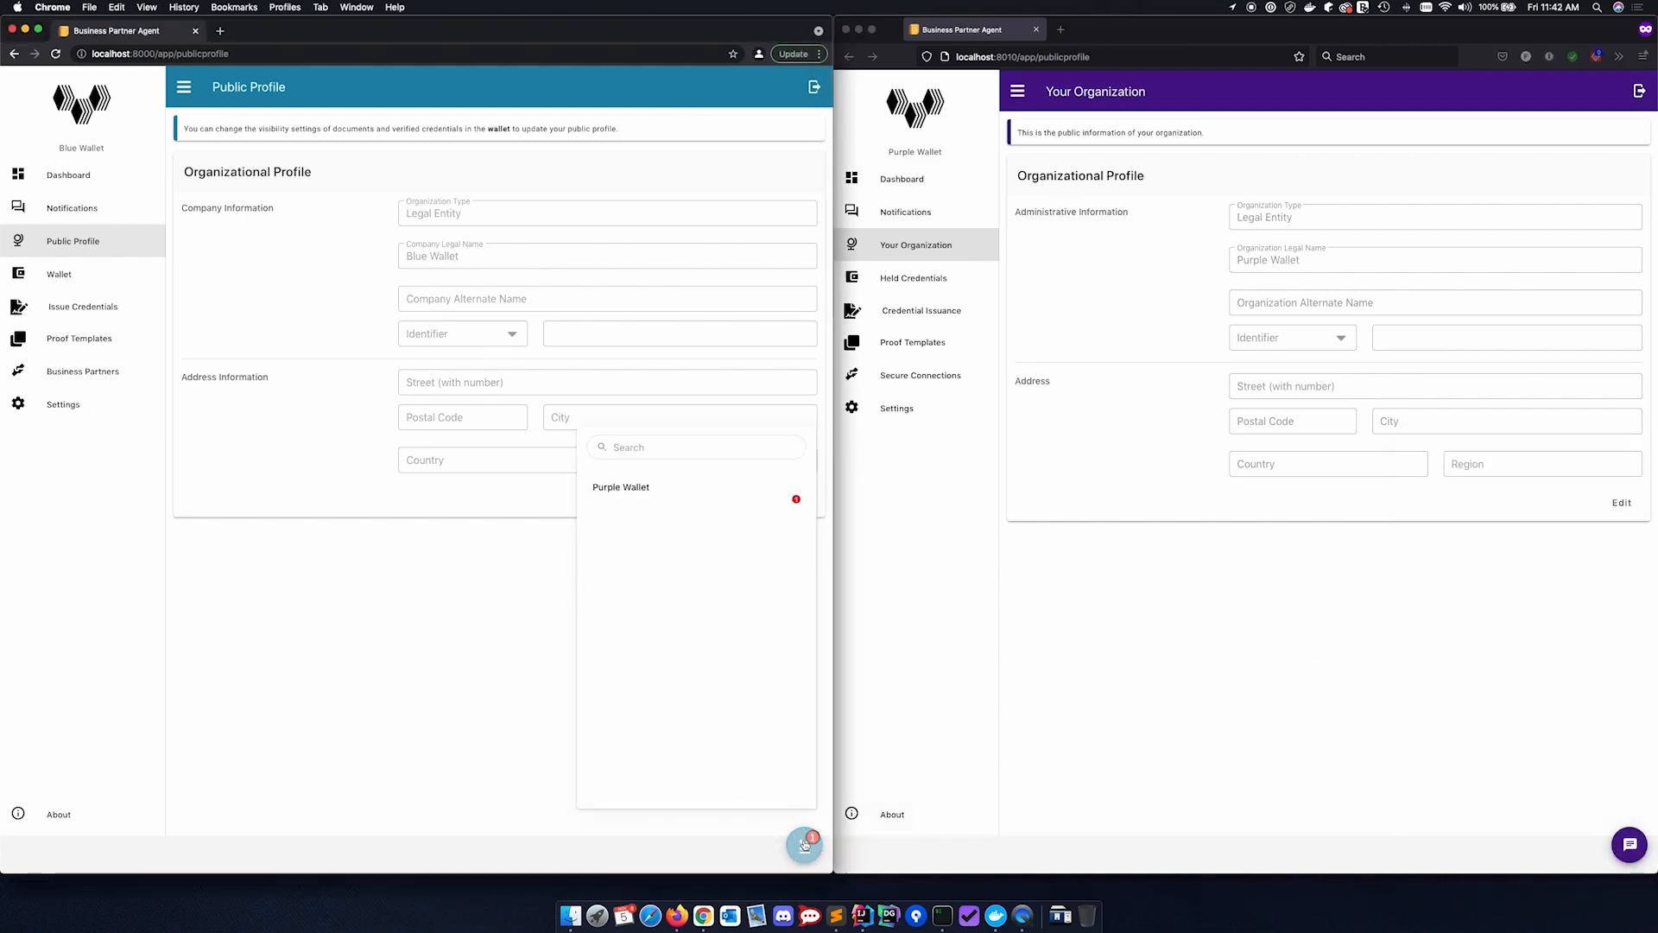
left_click(644, 500)
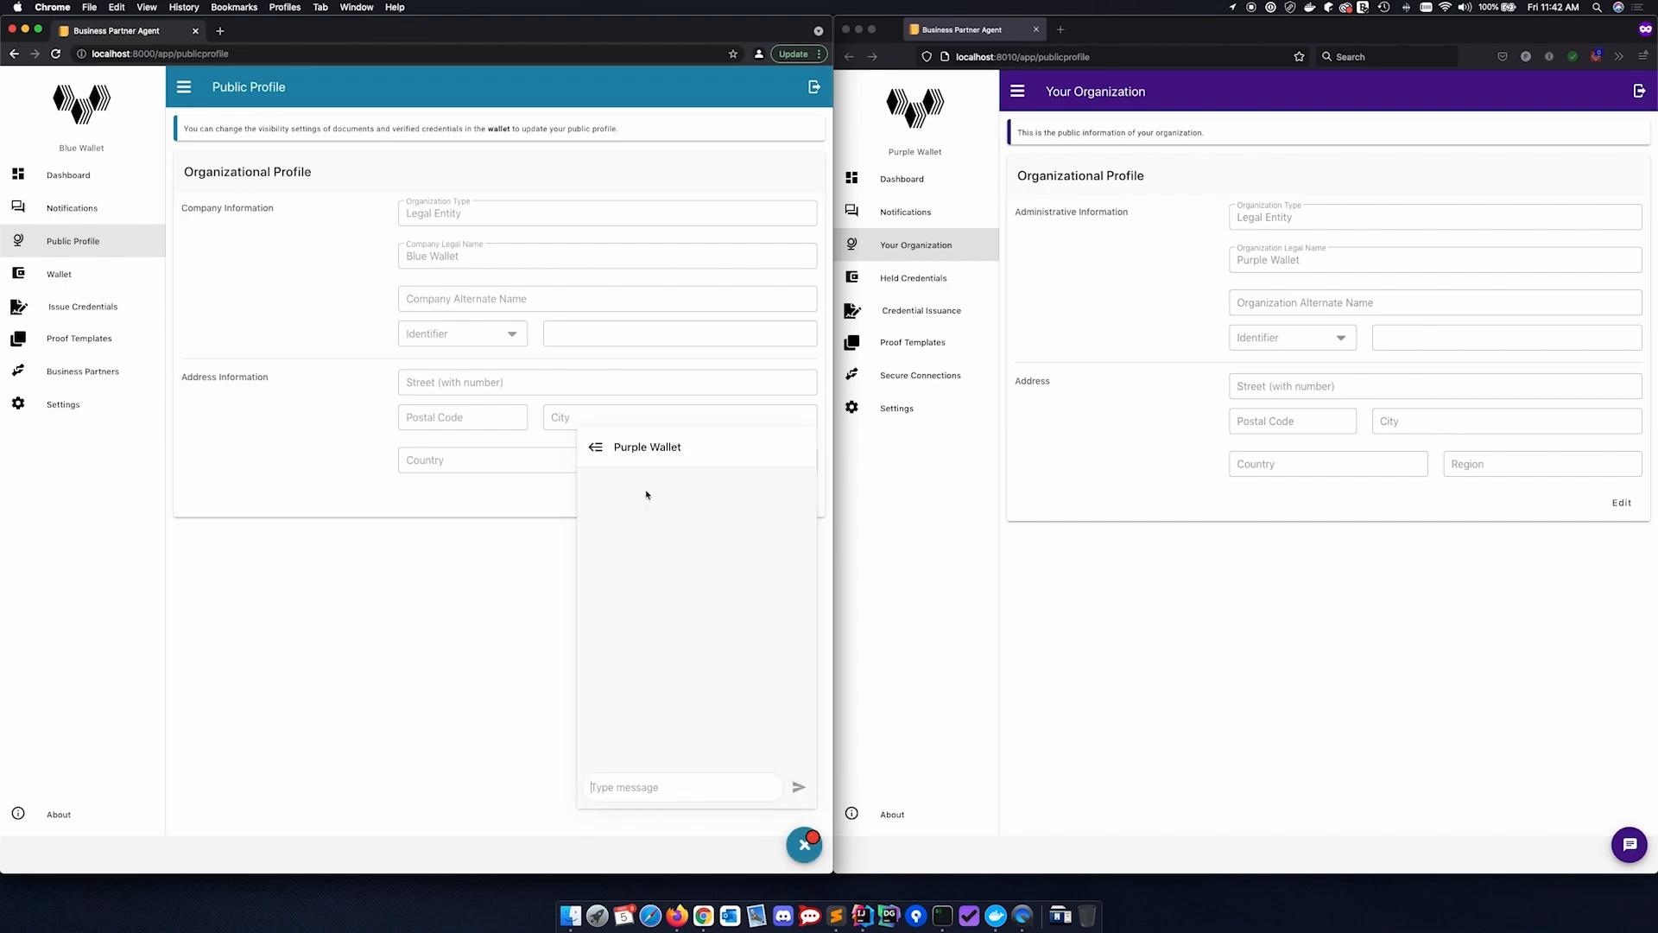